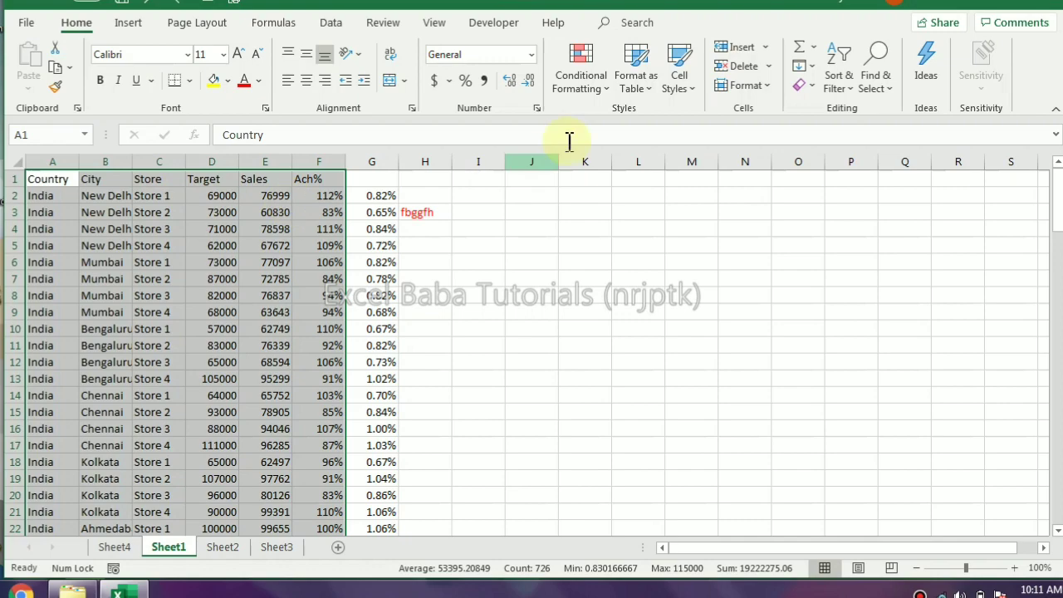
# - Format A1:F121 as a table with headers in a light blue banded style
pyautogui.click(637, 62)
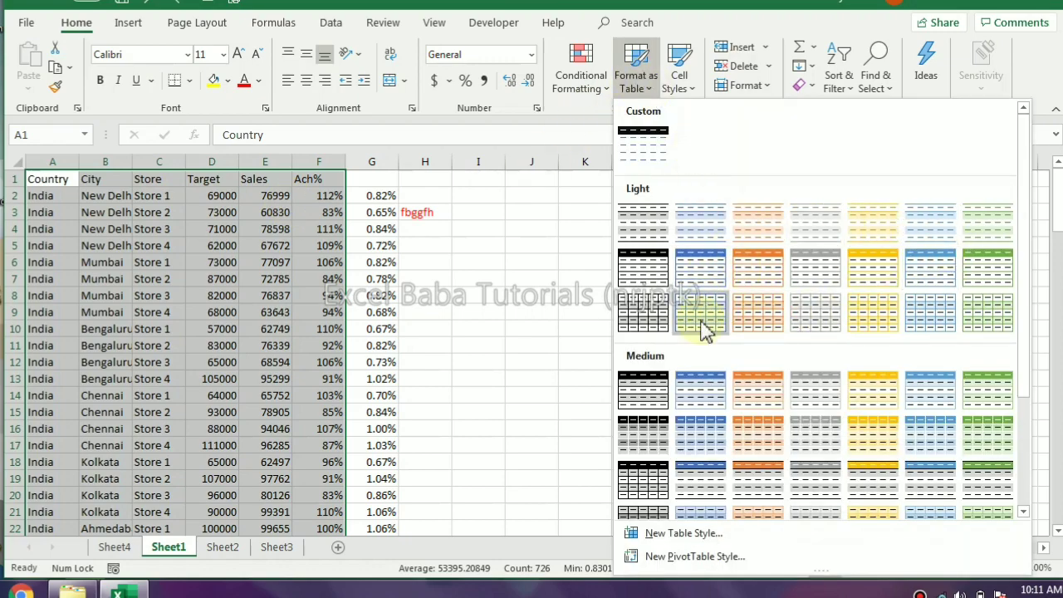
pyautogui.click(705, 328)
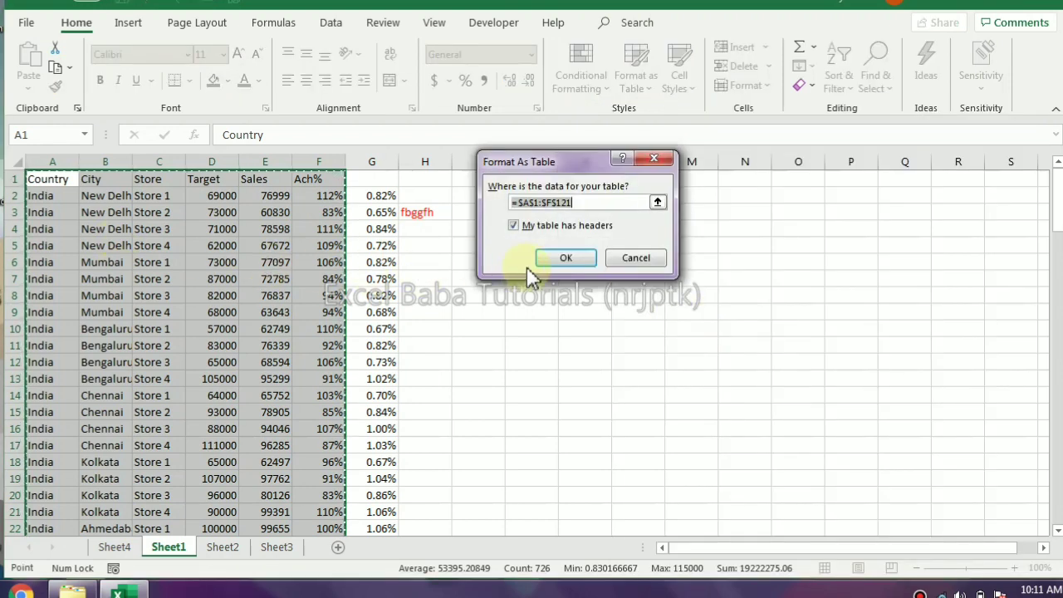
pyautogui.click(572, 259)
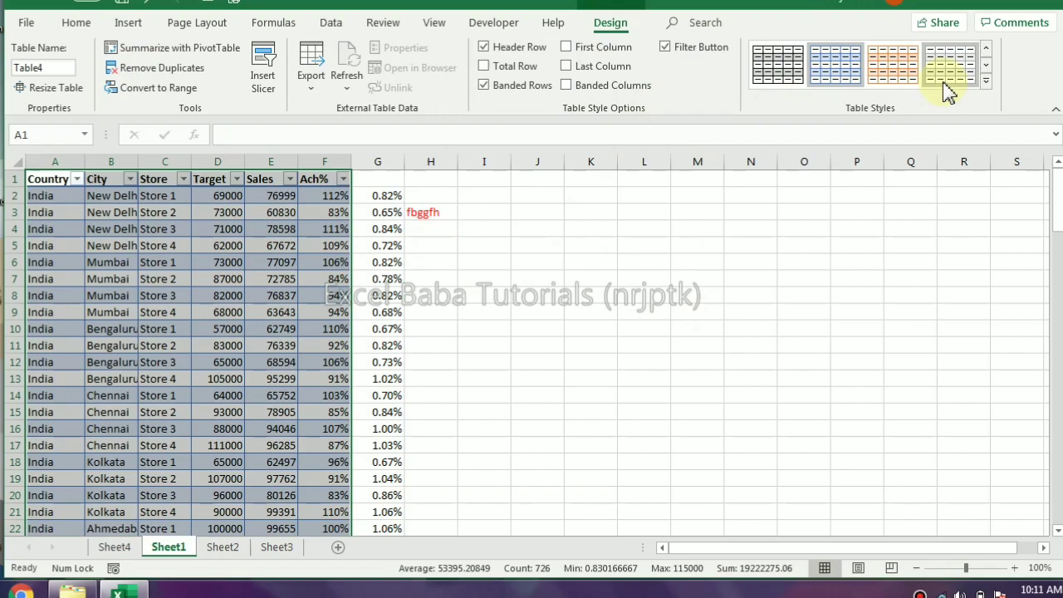
# - Try an orange light table style, then undo it with Ctrl+Z
pyautogui.click(986, 83)
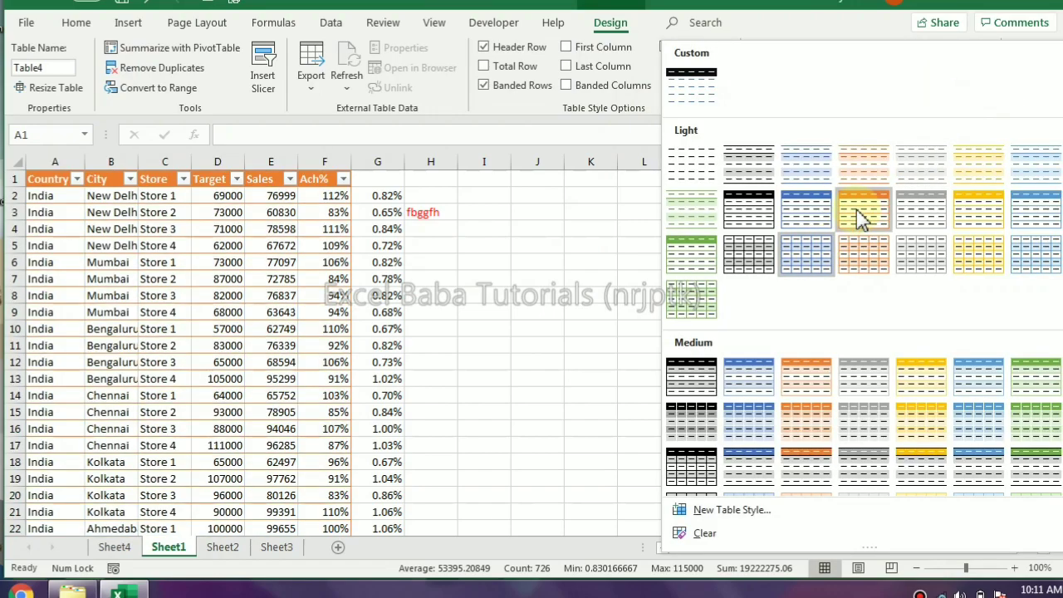
pyautogui.click(856, 209)
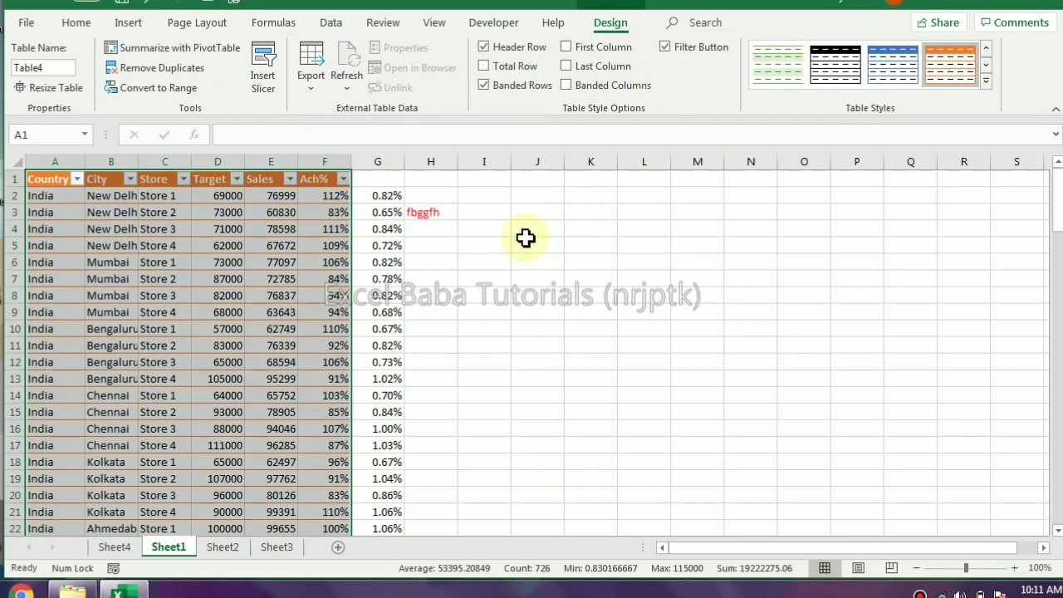
pyautogui.click(490, 239)
pyautogui.hotkey('ctrl', 'z')
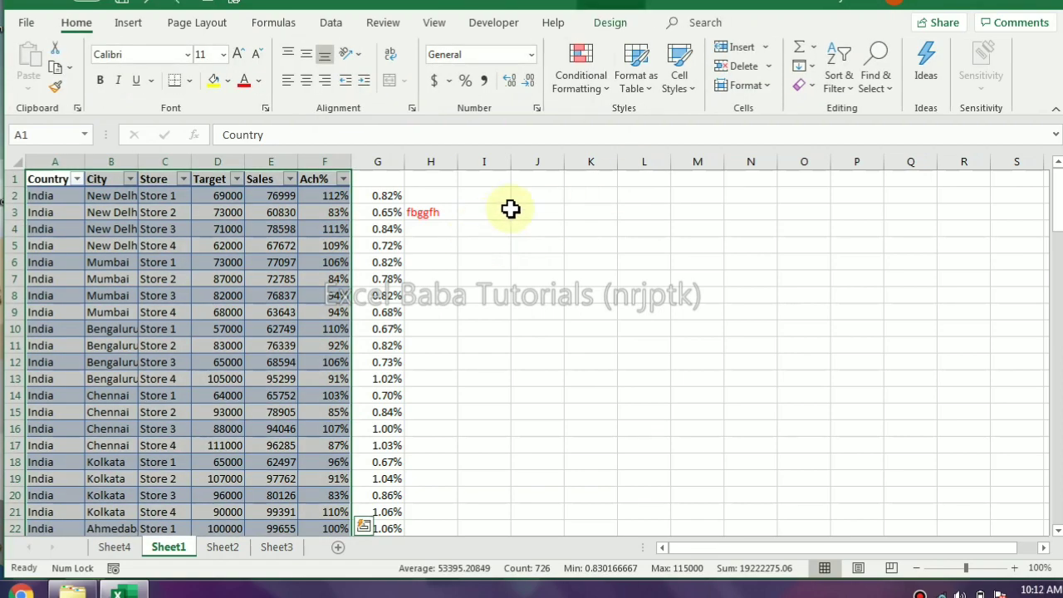
# - Start a new table style and give the Whole Table dashed outline and inside borders
pyautogui.click(635, 83)
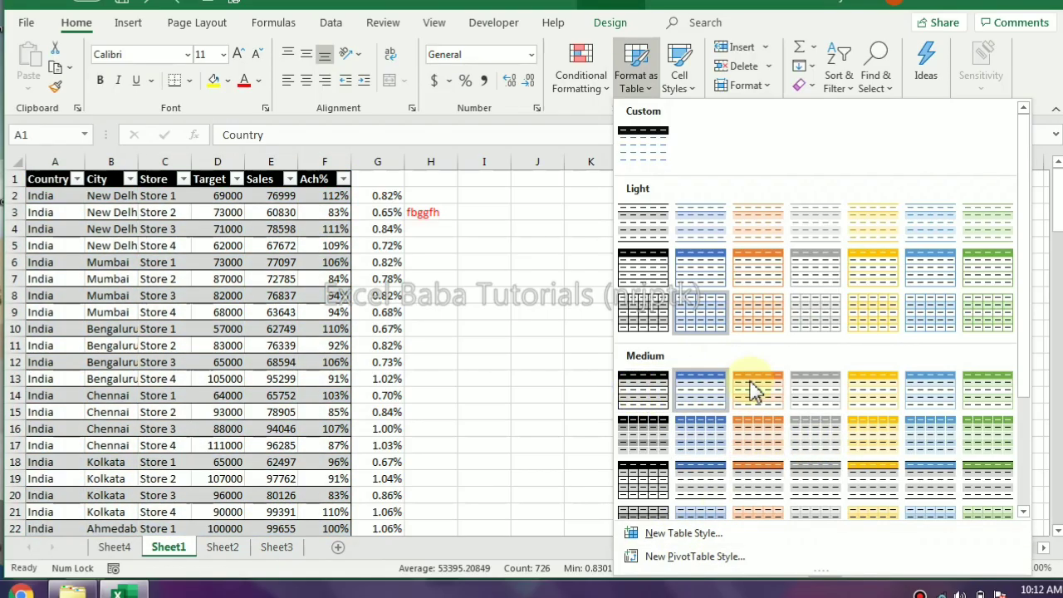
pyautogui.click(674, 534)
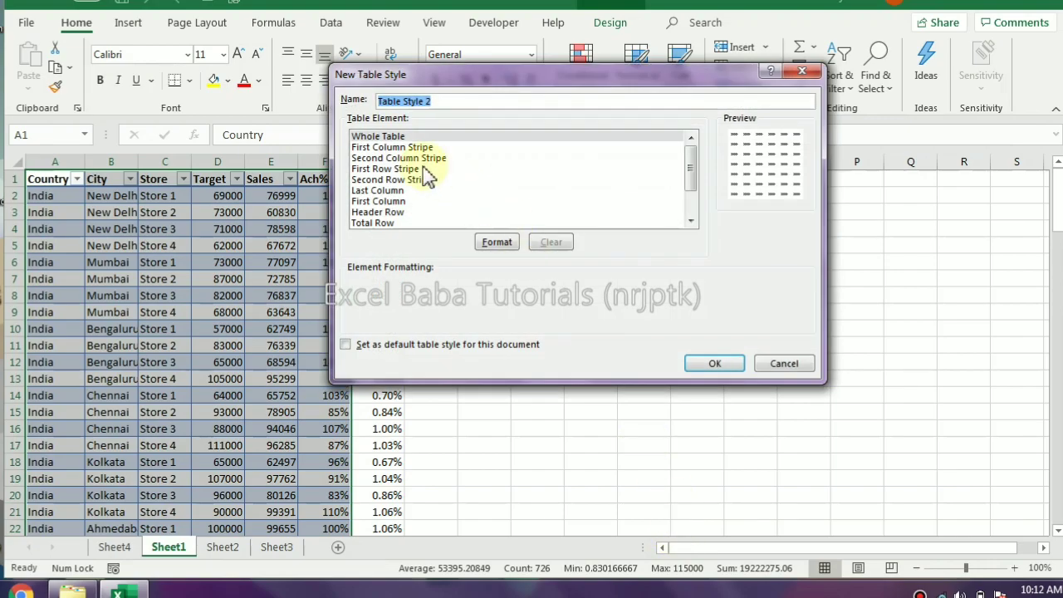
pyautogui.click(372, 149)
pyautogui.click(390, 137)
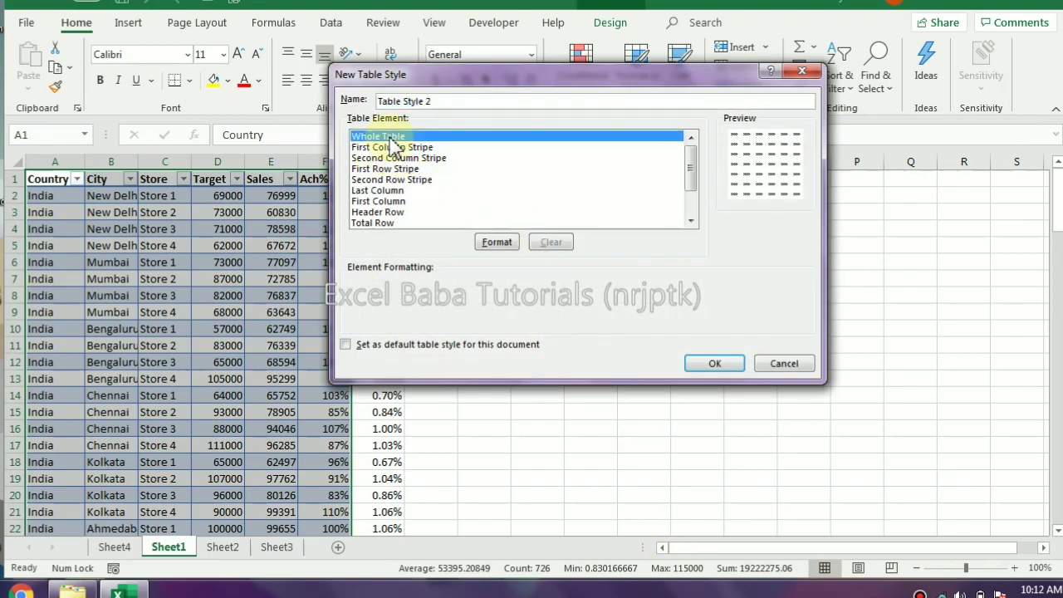
pyautogui.click(498, 246)
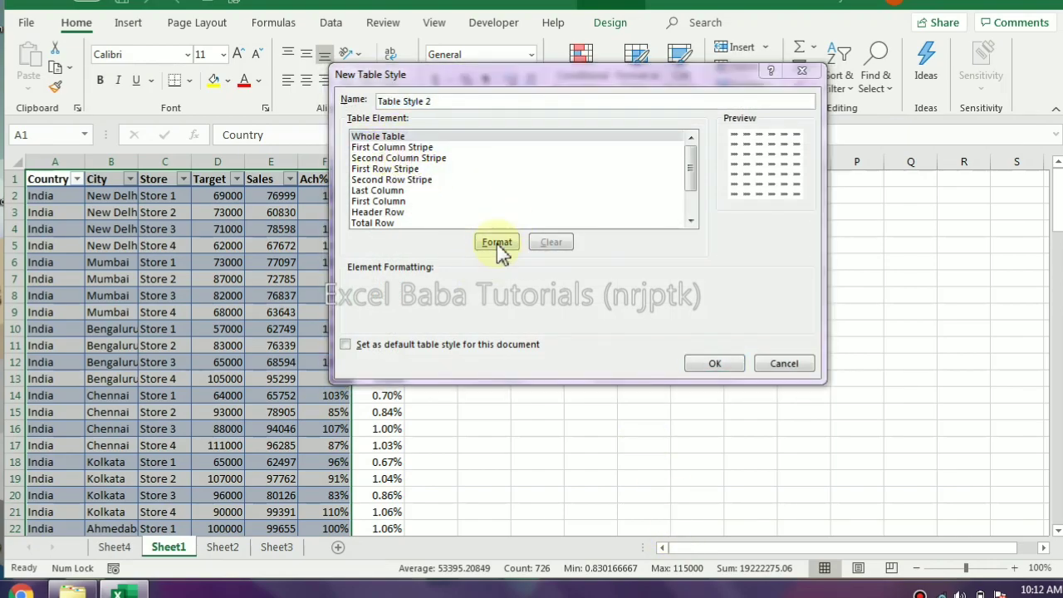
pyautogui.click(475, 39)
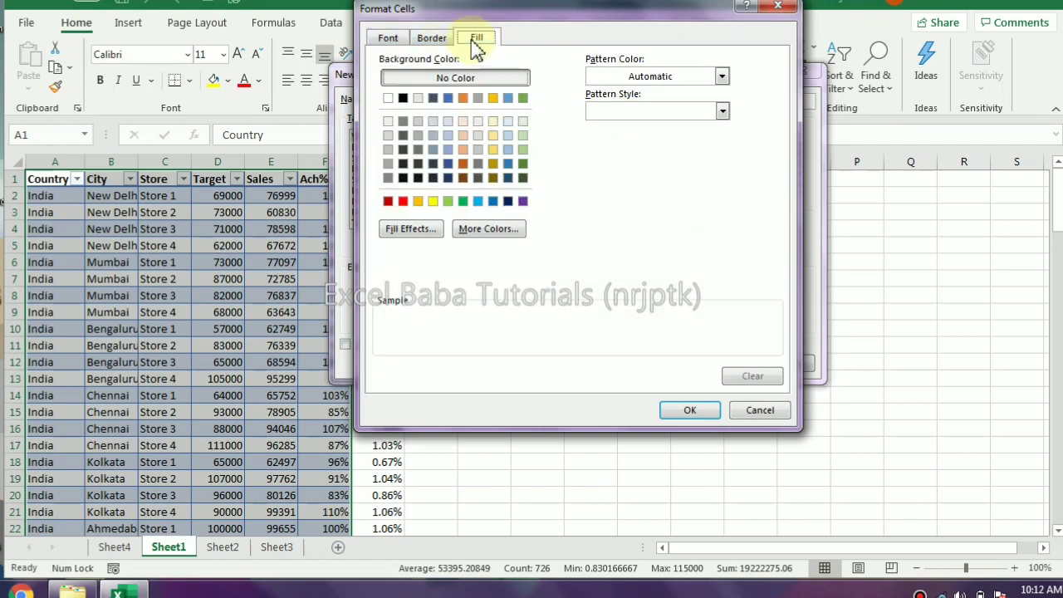
pyautogui.click(447, 40)
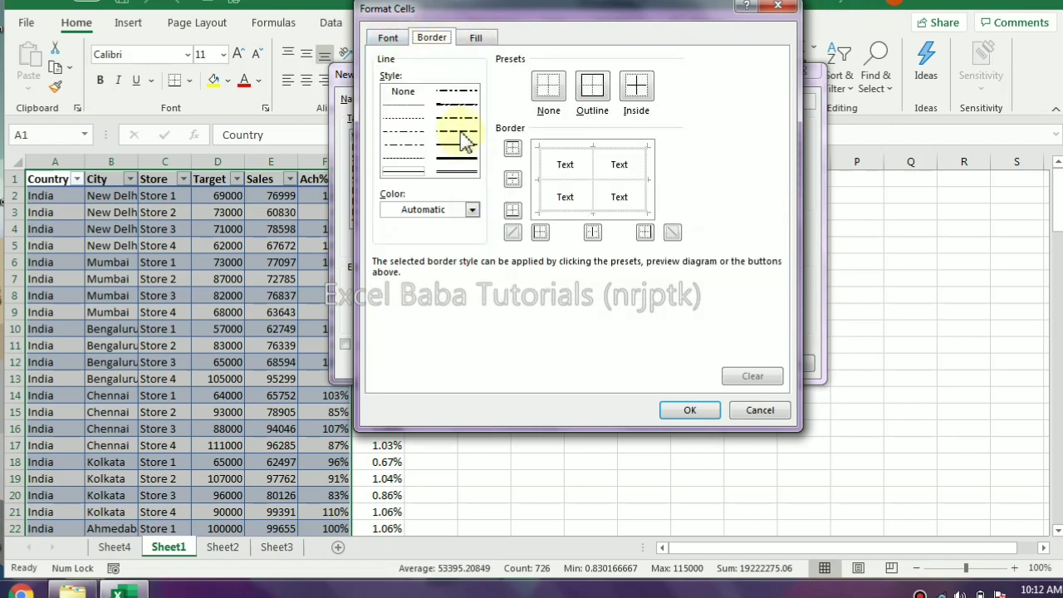
pyautogui.click(592, 85)
pyautogui.click(636, 85)
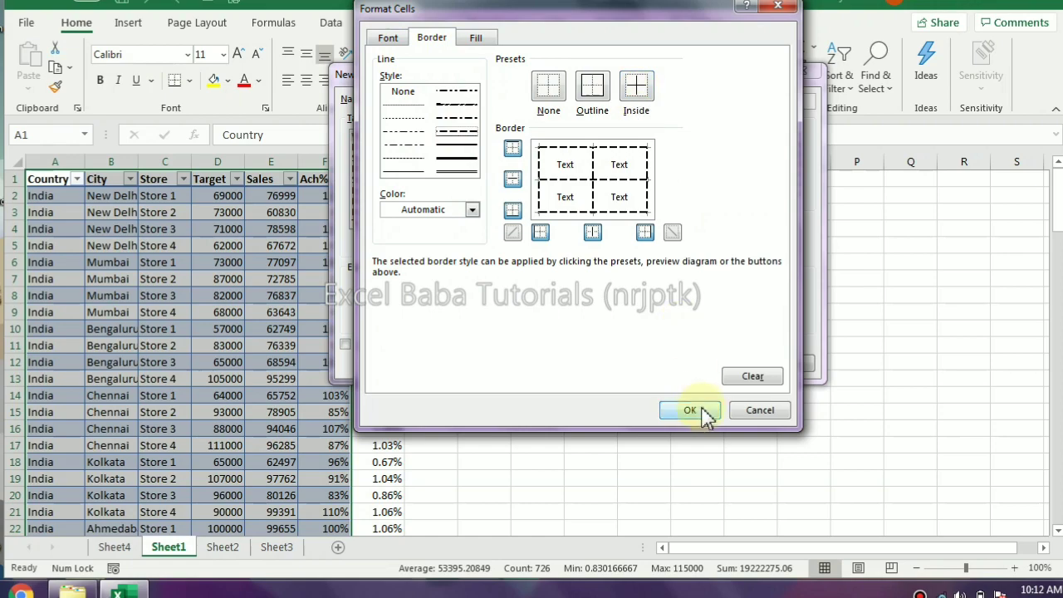
pyautogui.click(689, 409)
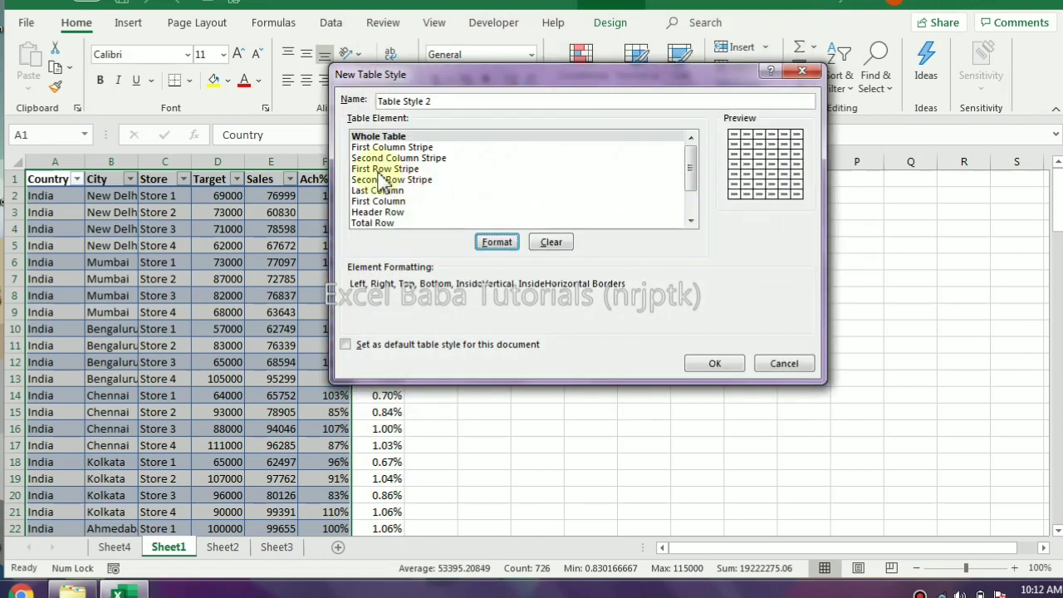
# - Give the header row a red fill and new font colour, then save Table Style 2
pyautogui.click(378, 222)
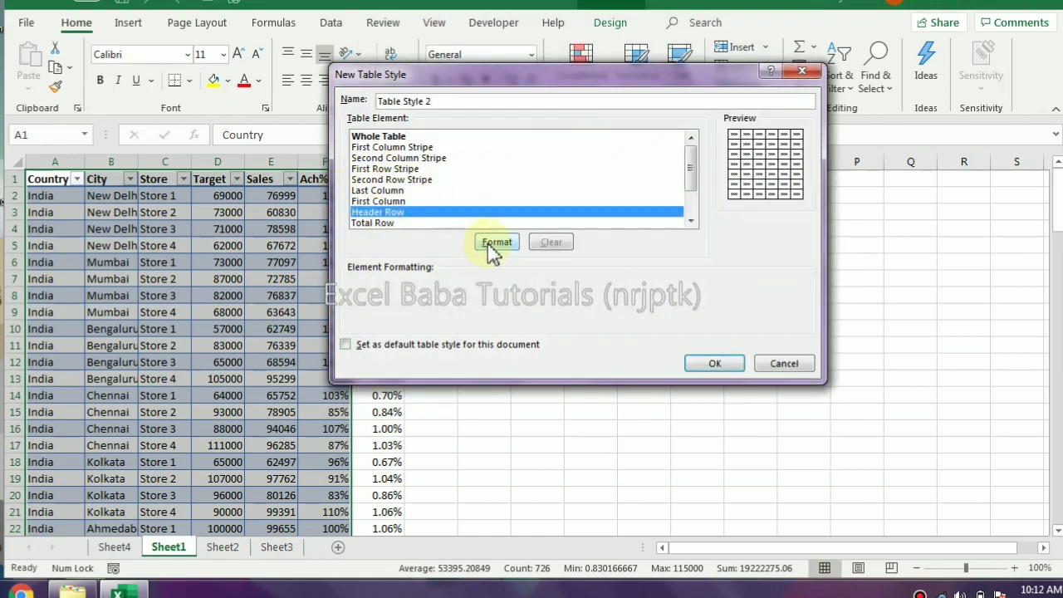
pyautogui.click(496, 242)
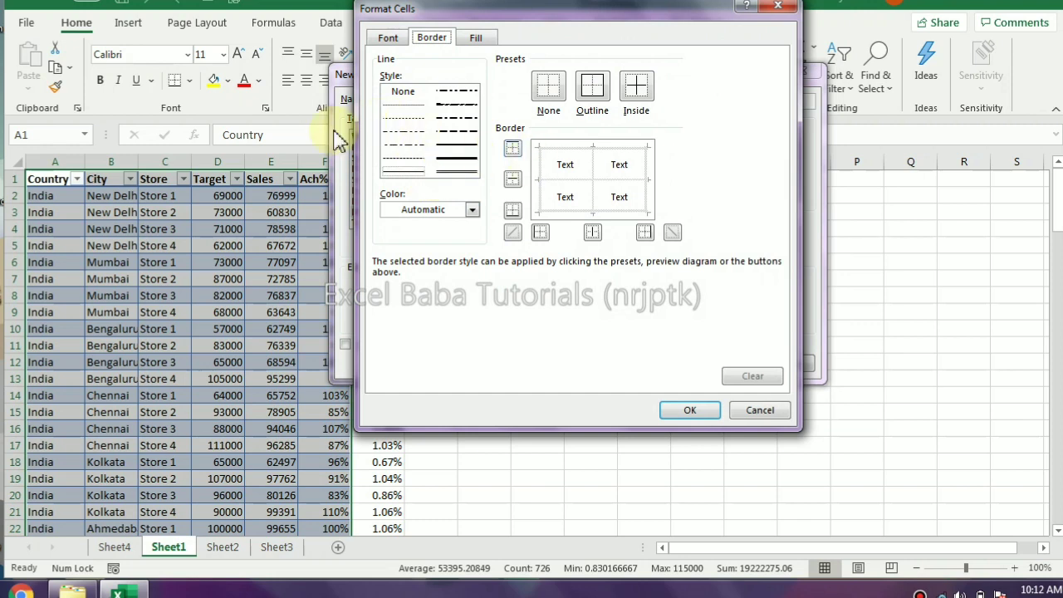
pyautogui.click(479, 39)
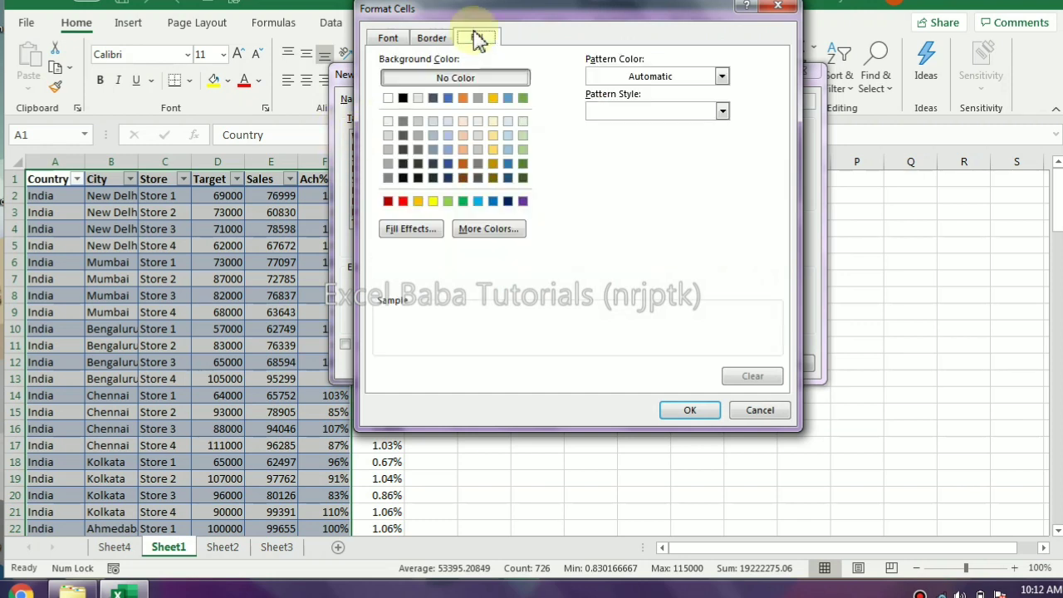
pyautogui.click(402, 202)
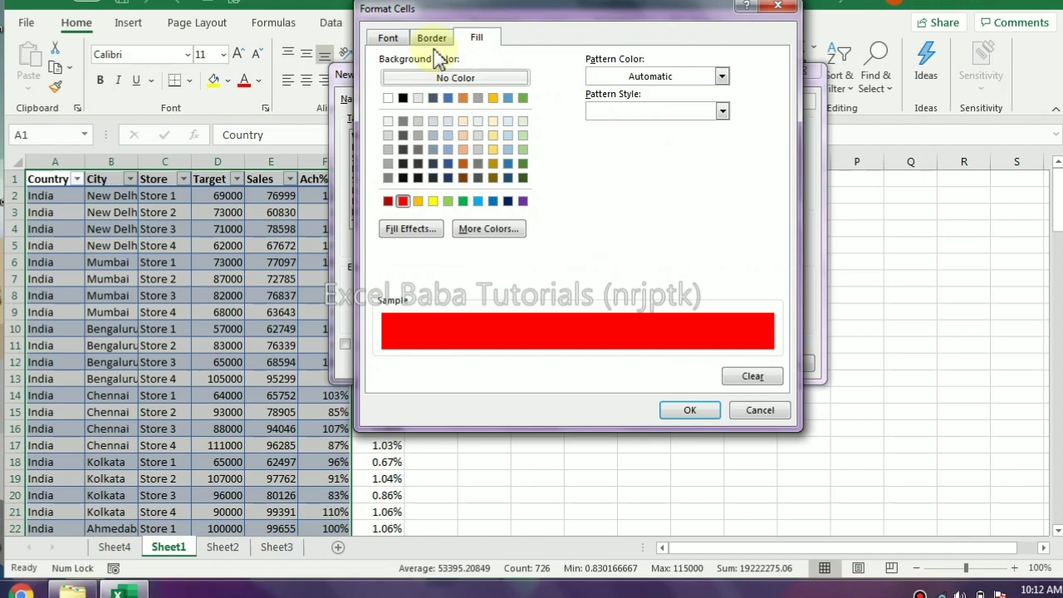
pyautogui.click(392, 39)
pyautogui.click(659, 177)
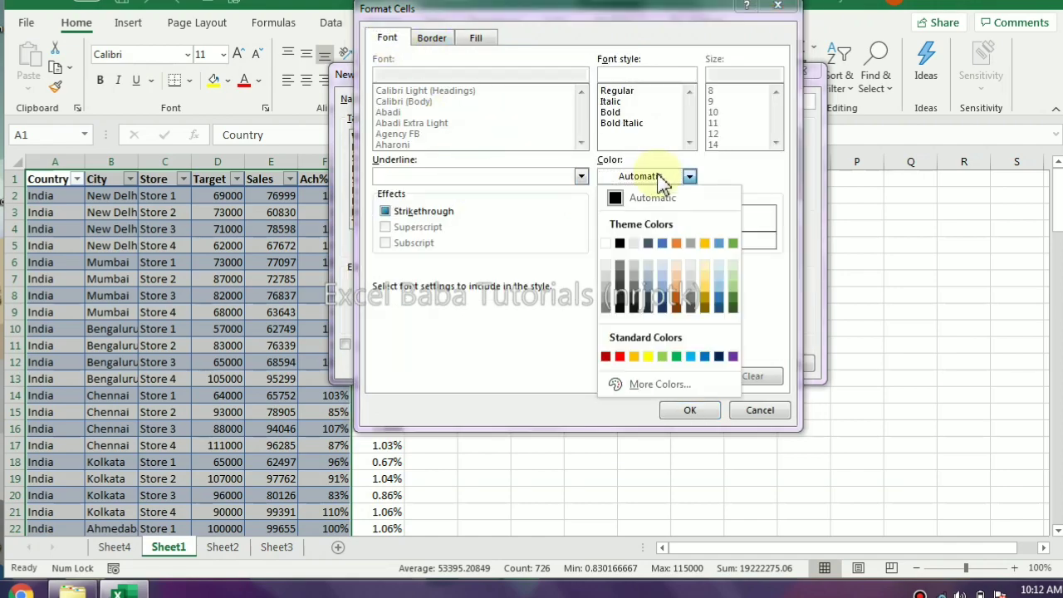
pyautogui.click(613, 243)
pyautogui.click(688, 410)
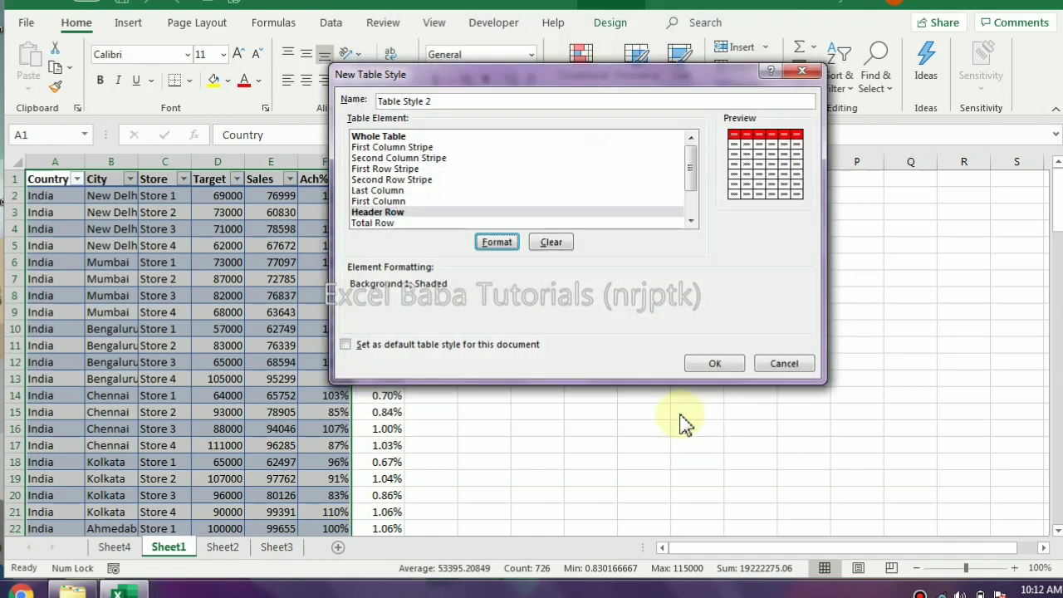
pyautogui.click(712, 370)
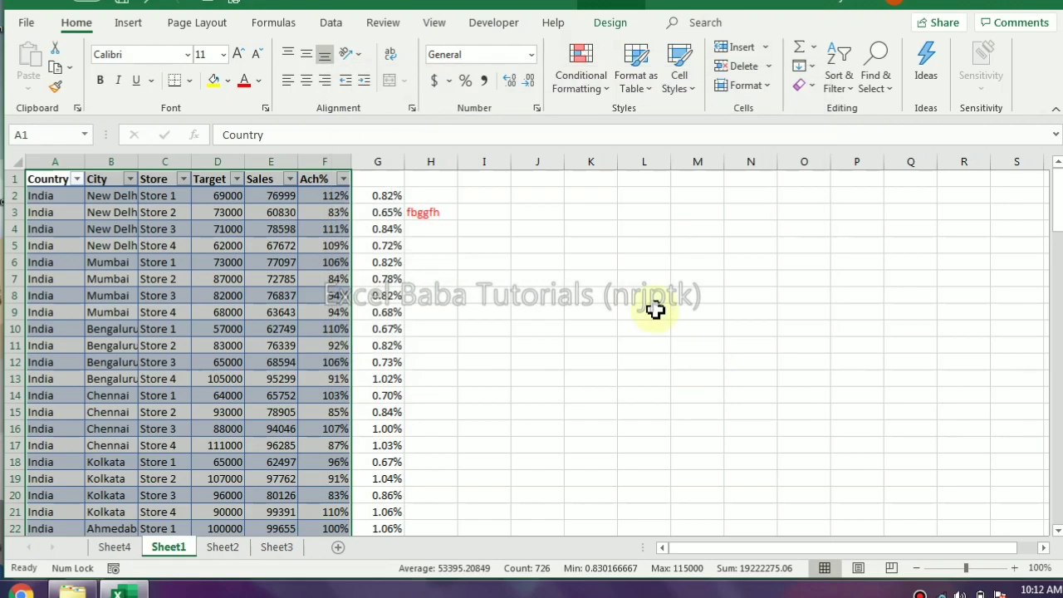
pyautogui.click(635, 83)
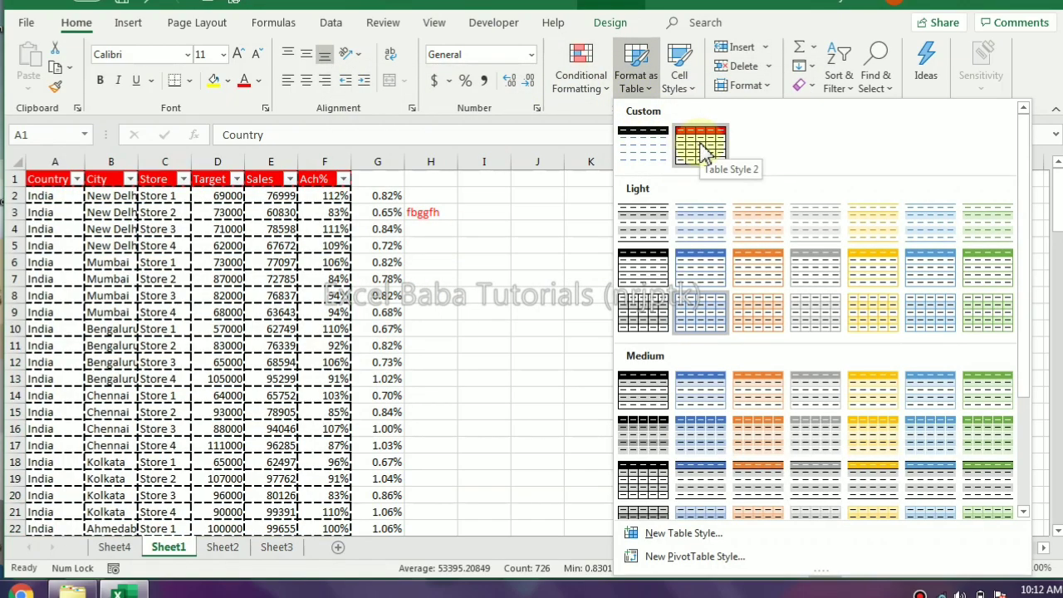
pyautogui.click(701, 146)
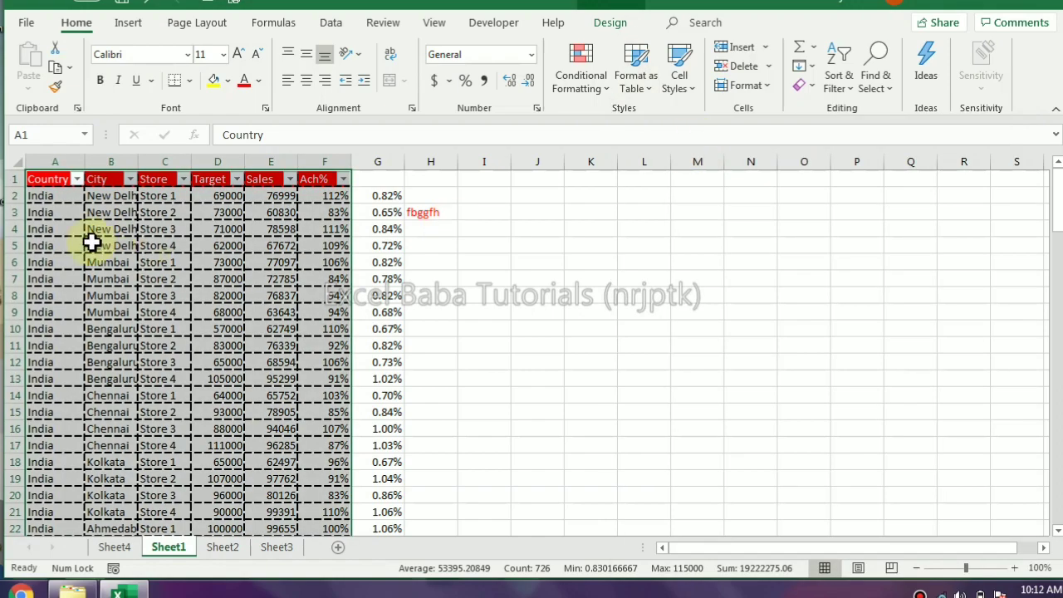
pyautogui.scroll(-3, 95, 240)
pyautogui.scroll(-3, 103, 244)
pyautogui.scroll(-5, 103, 244)
pyautogui.scroll(-5, 103, 244)
pyautogui.scroll(9, 159, 255)
pyautogui.scroll(5, 190, 275)
pyautogui.scroll(2, 189, 277)
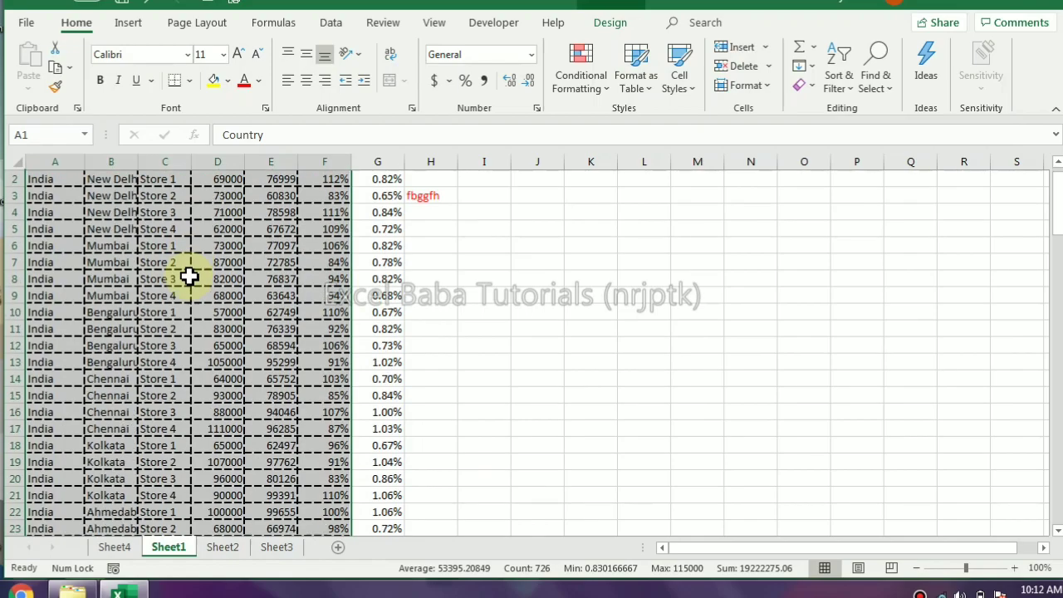
pyautogui.scroll(-15, 189, 276)
pyautogui.scroll(8, 189, 277)
pyautogui.scroll(7, 190, 277)
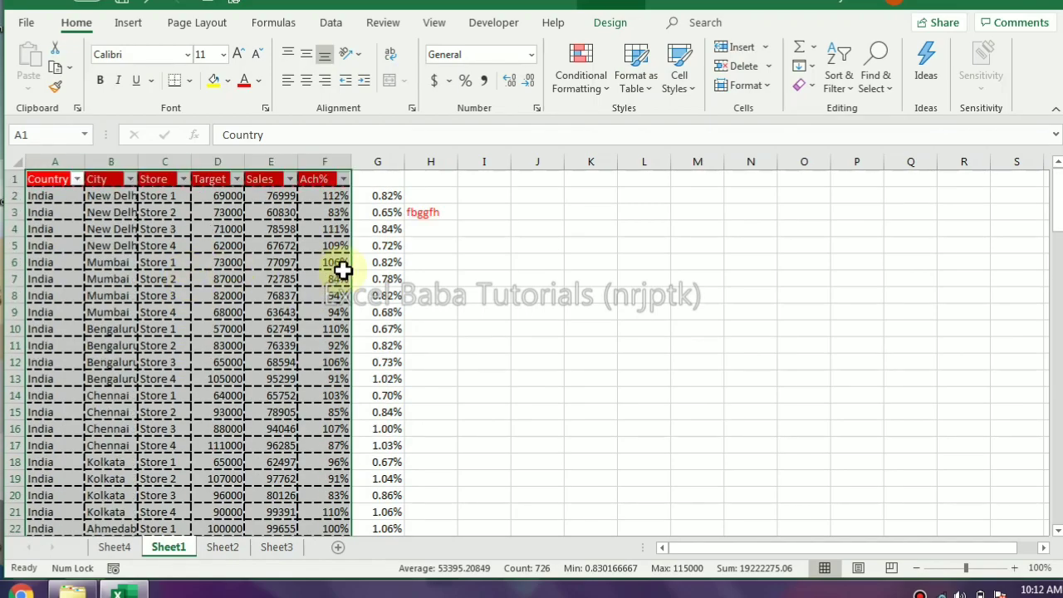
pyautogui.scroll(-10, 390, 274)
pyautogui.scroll(-2, 248, 308)
pyautogui.scroll(12, 248, 307)
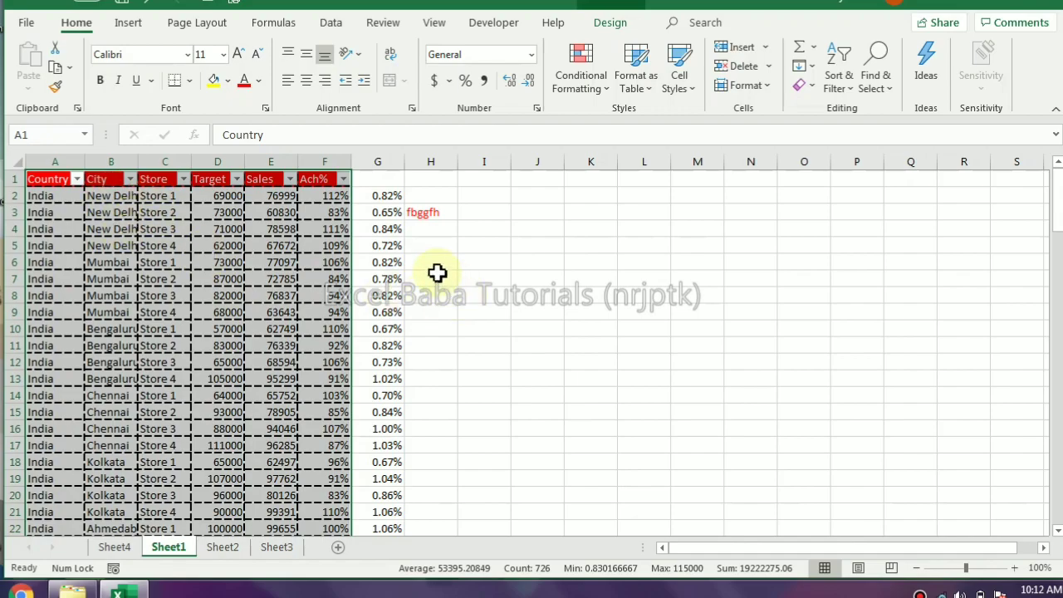
pyautogui.hotkey('ctrl', 'z')
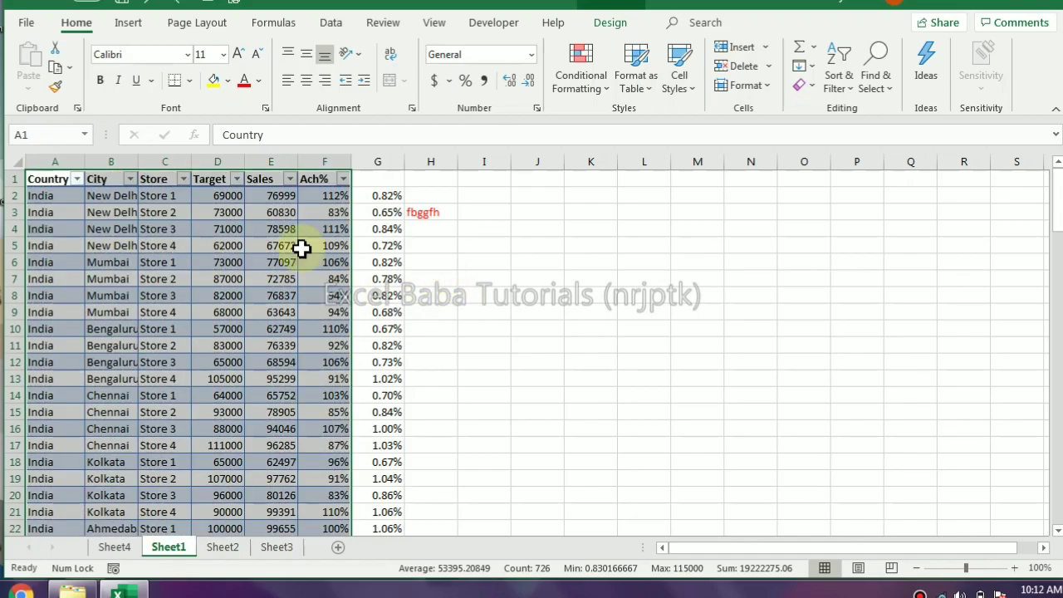
# - Convert the sales table back to a normal range
pyautogui.click(304, 246)
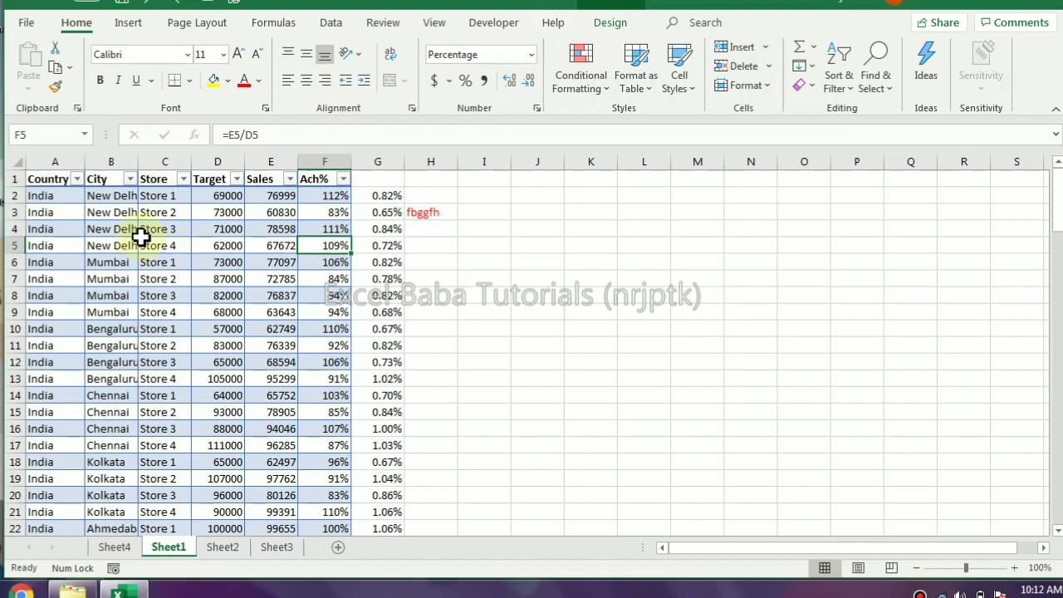
pyautogui.click(117, 212)
pyautogui.click(611, 25)
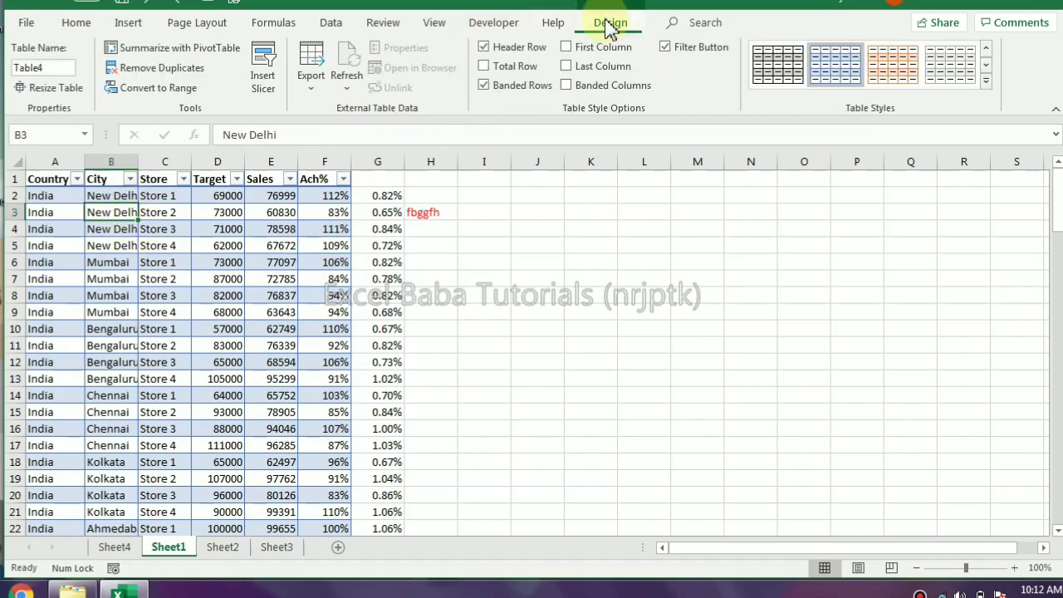
pyautogui.click(153, 87)
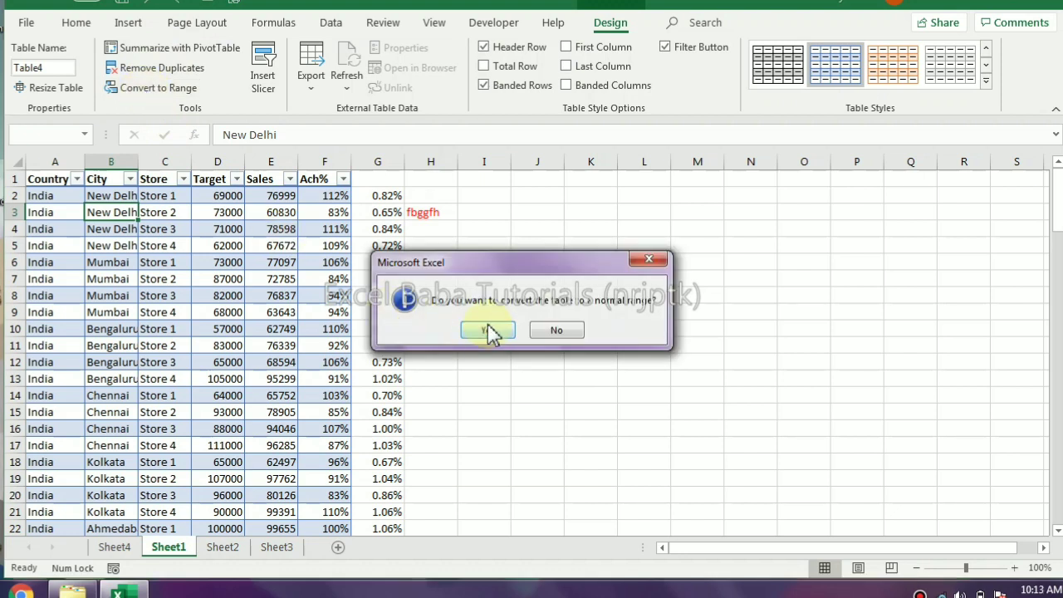
pyautogui.click(489, 329)
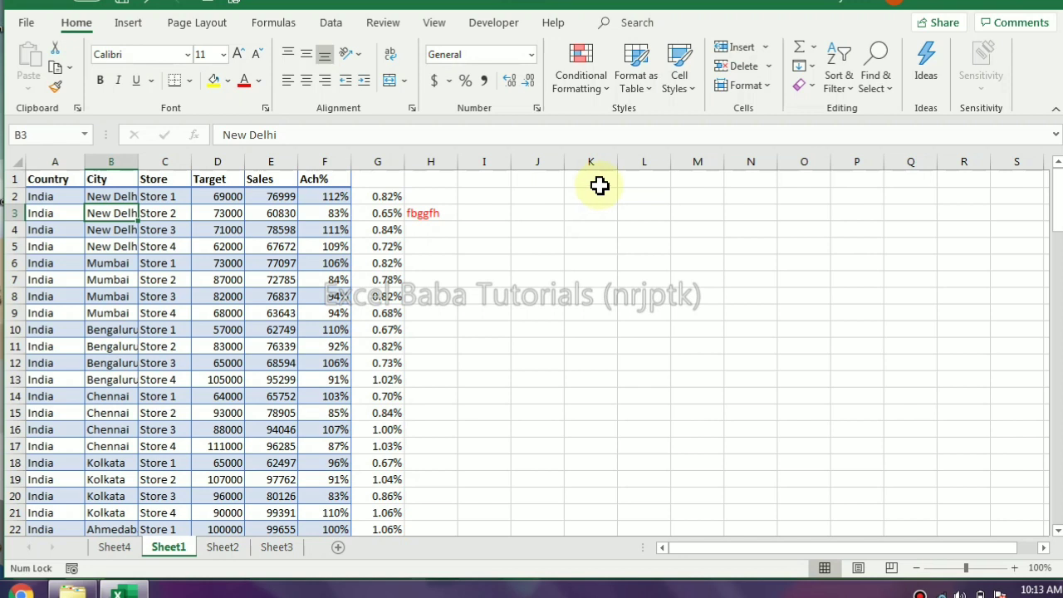
# - Widen column B so the full city names show, then select B5
pyautogui.moveTo(50, 196); pyautogui.dragTo(162, 229)
pyautogui.click(261, 297)
pyautogui.moveTo(138, 161); pyautogui.dragTo(179, 162)
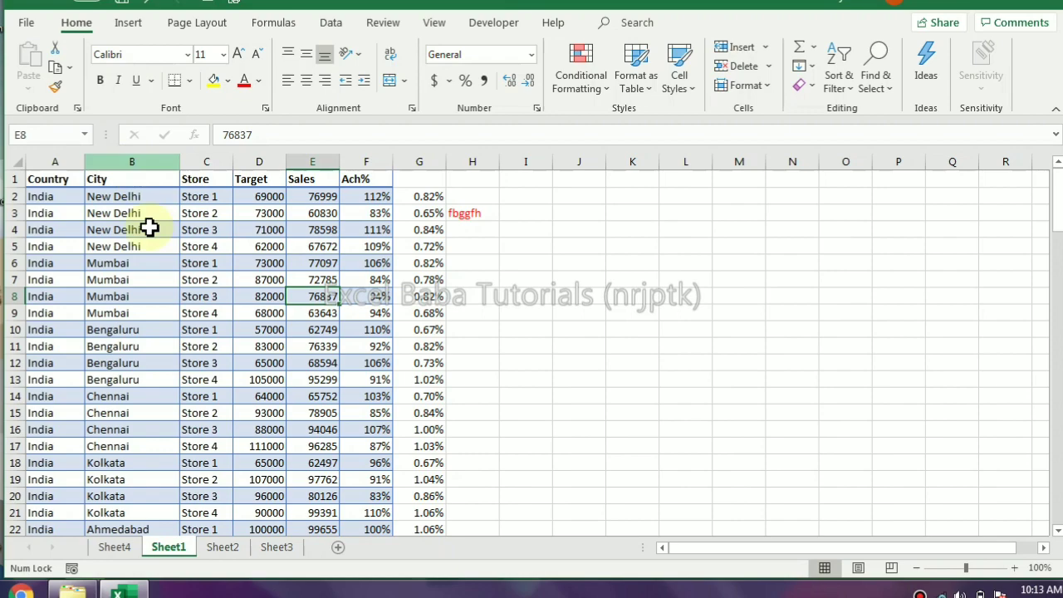
pyautogui.click(167, 246)
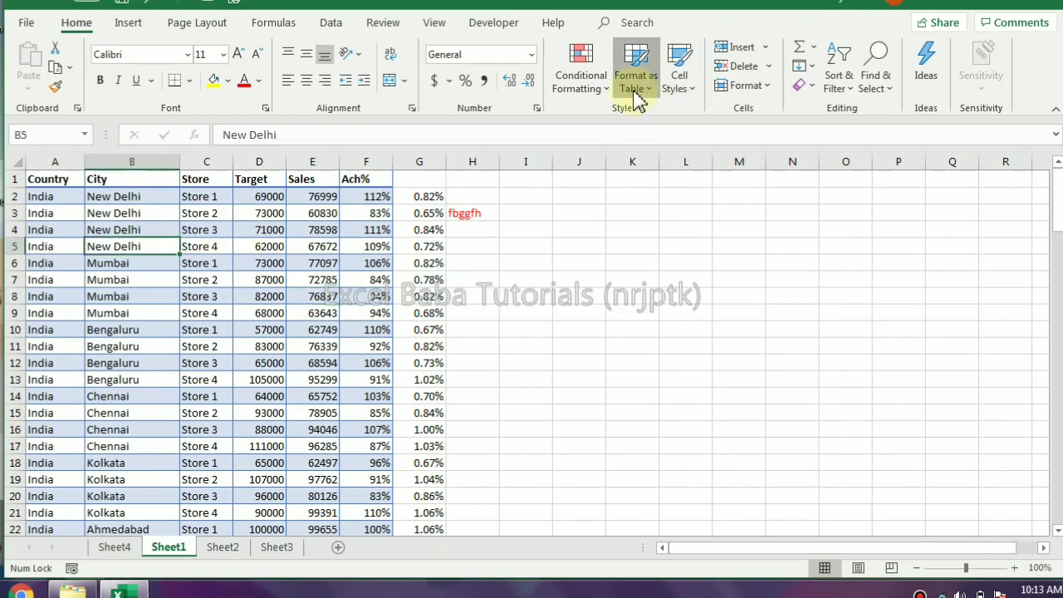
# - Save a new table style with 'Set as default table style for this document' ticked
pyautogui.click(636, 87)
pyautogui.click(681, 534)
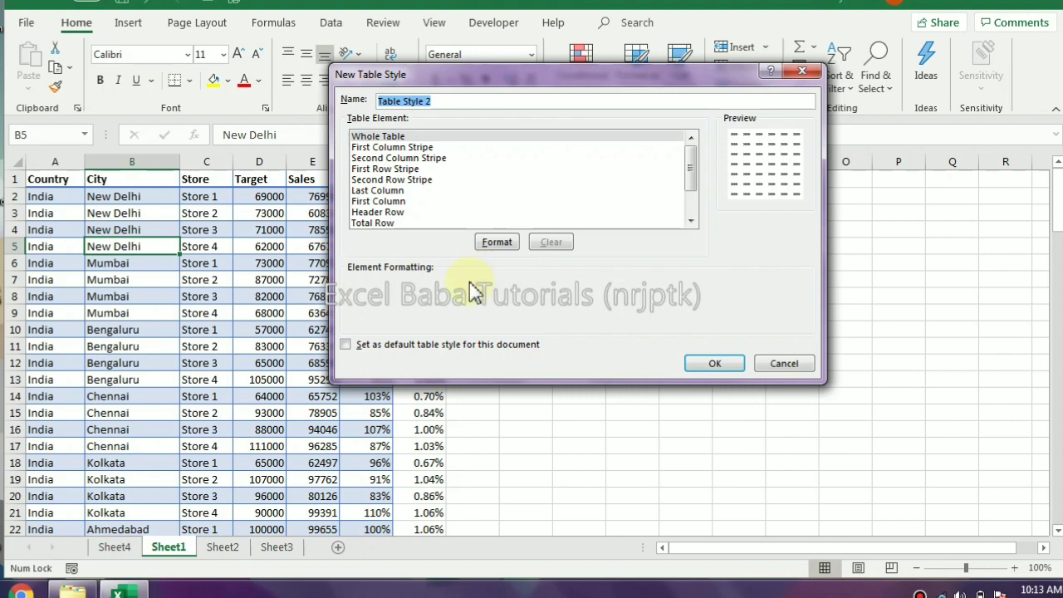
pyautogui.click(349, 348)
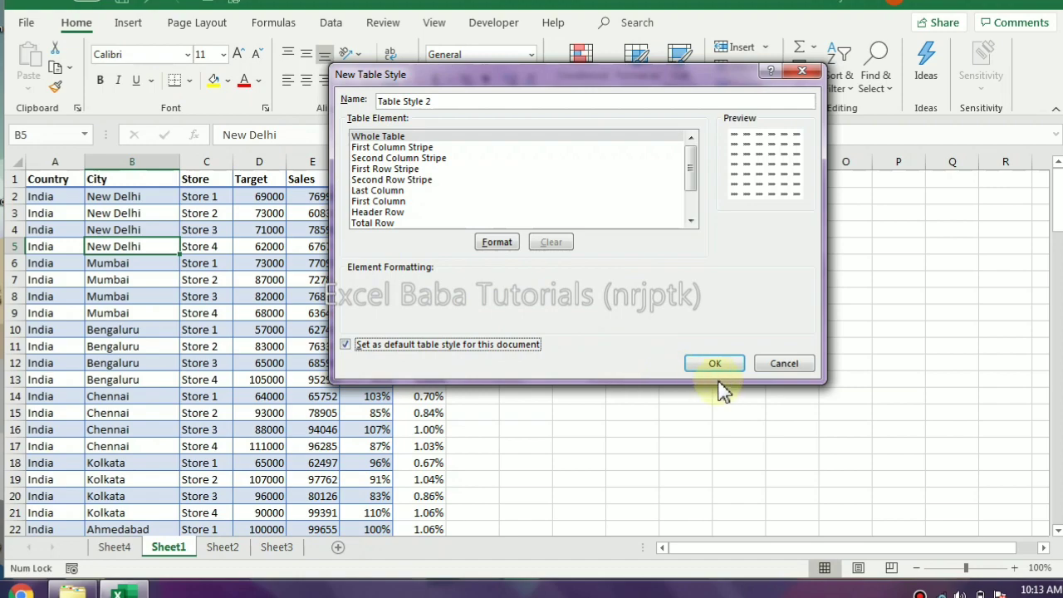
pyautogui.click(776, 362)
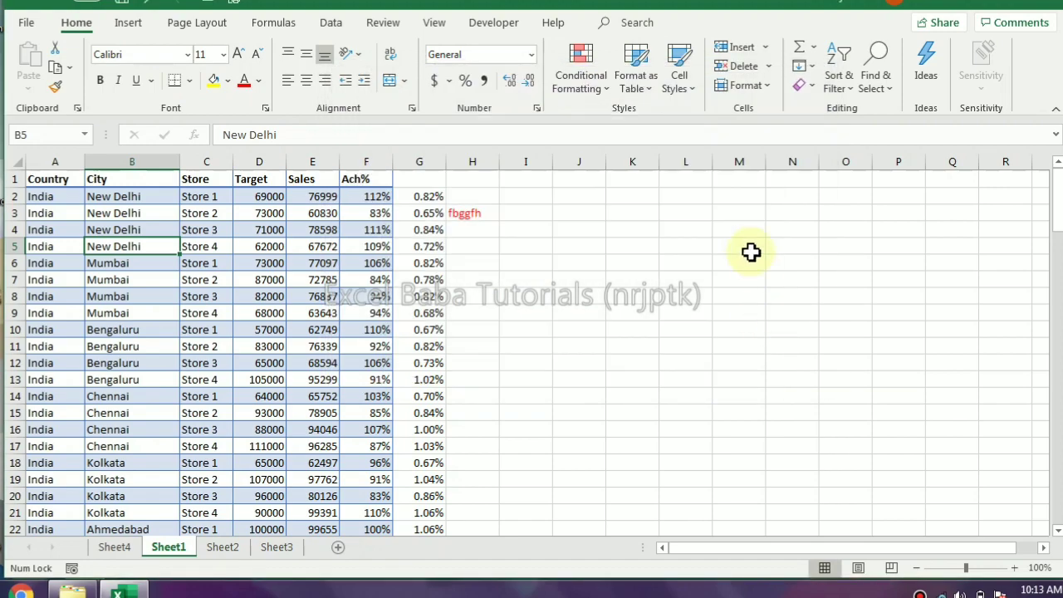
pyautogui.click(630, 93)
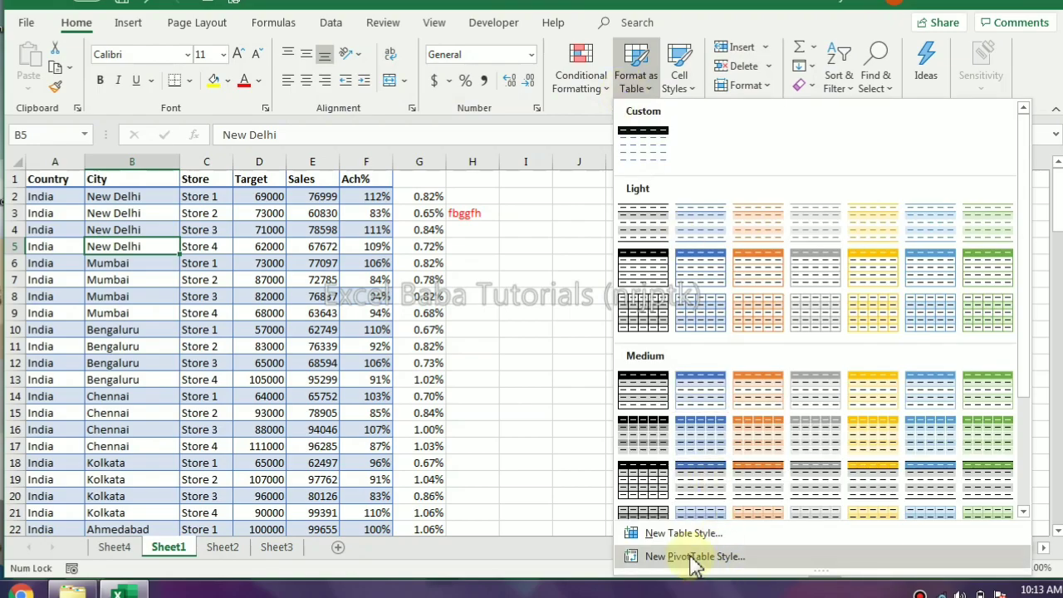
# - Start a new PivotTable style and give the Whole Table dark blue outline and inside borders
pyautogui.click(694, 556)
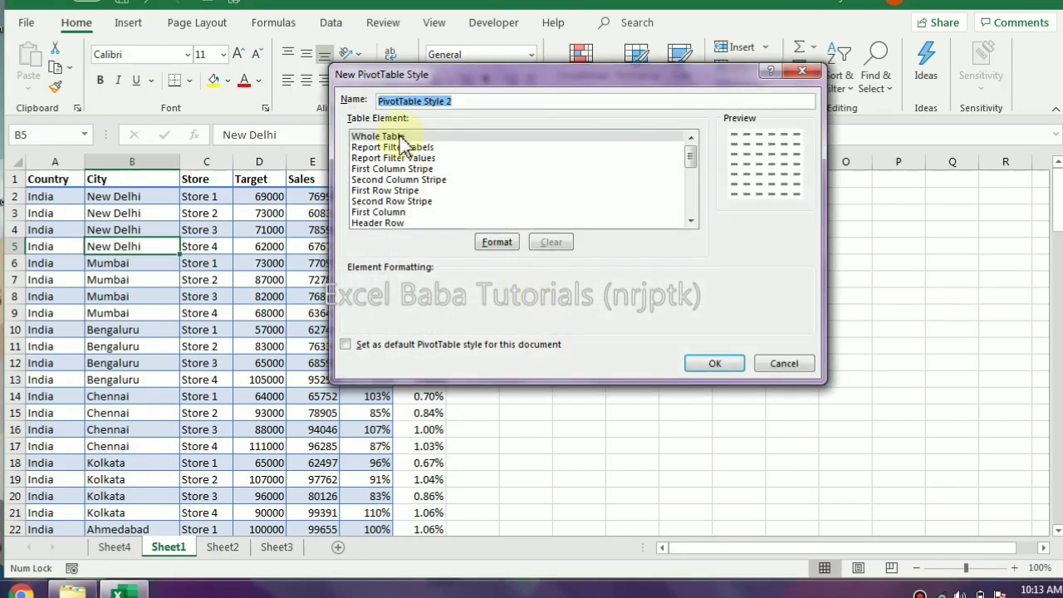
pyautogui.click(402, 139)
pyautogui.click(496, 244)
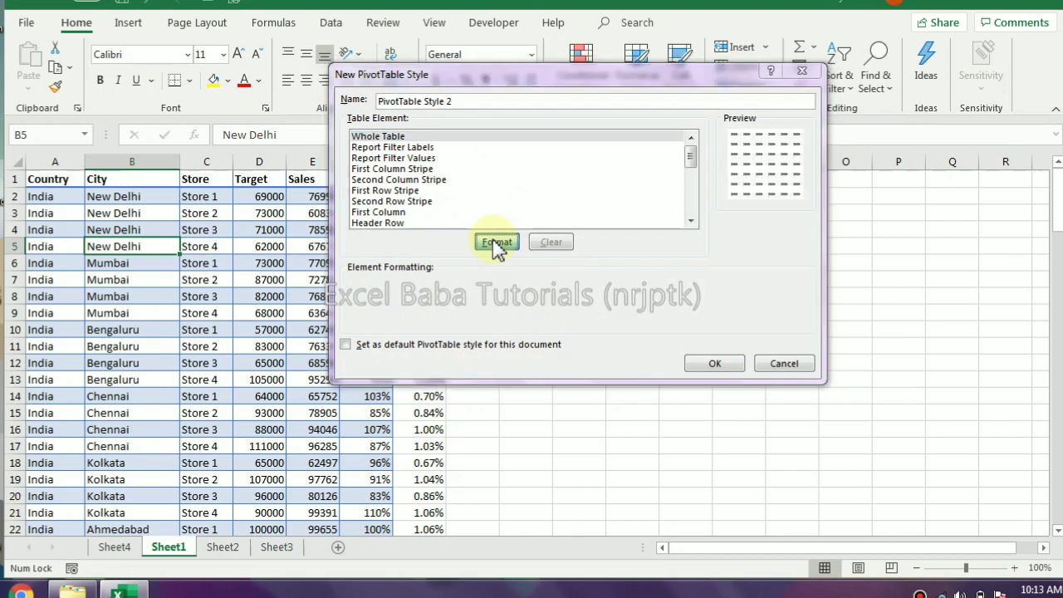
pyautogui.click(477, 39)
pyautogui.click(431, 39)
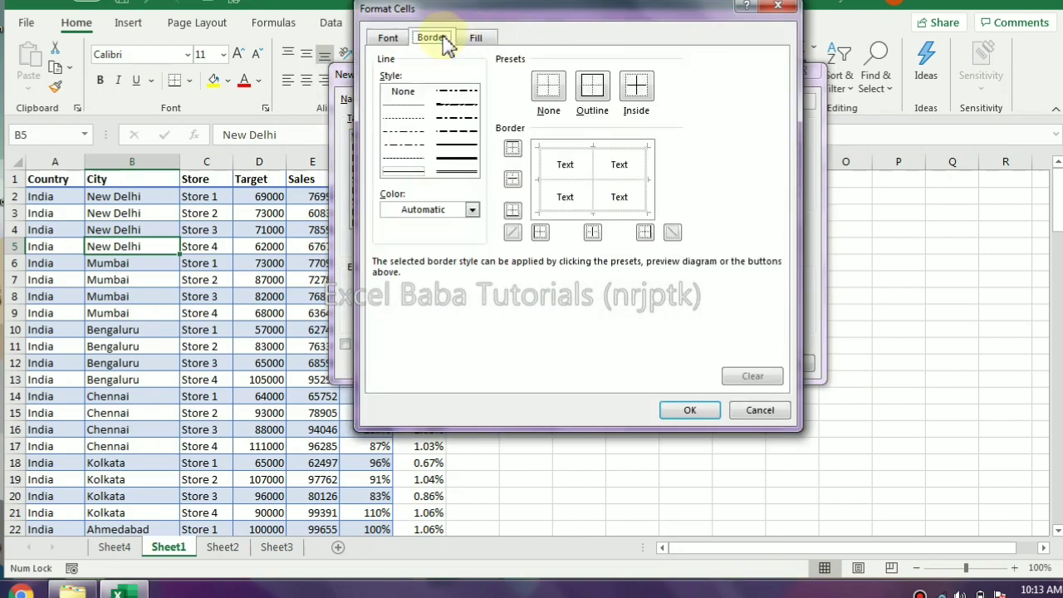
pyautogui.click(471, 210)
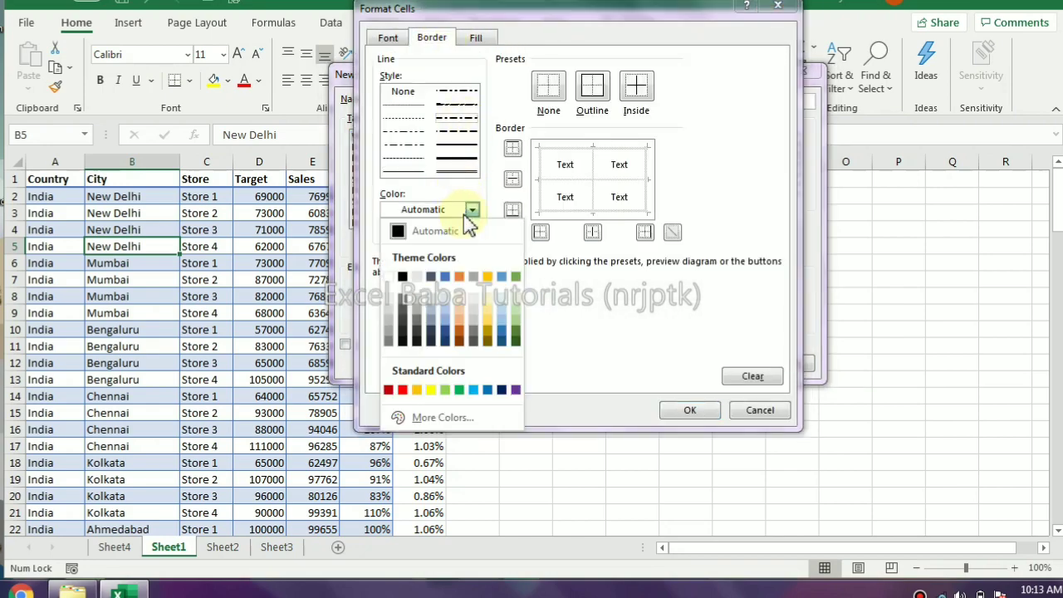
pyautogui.click(445, 331)
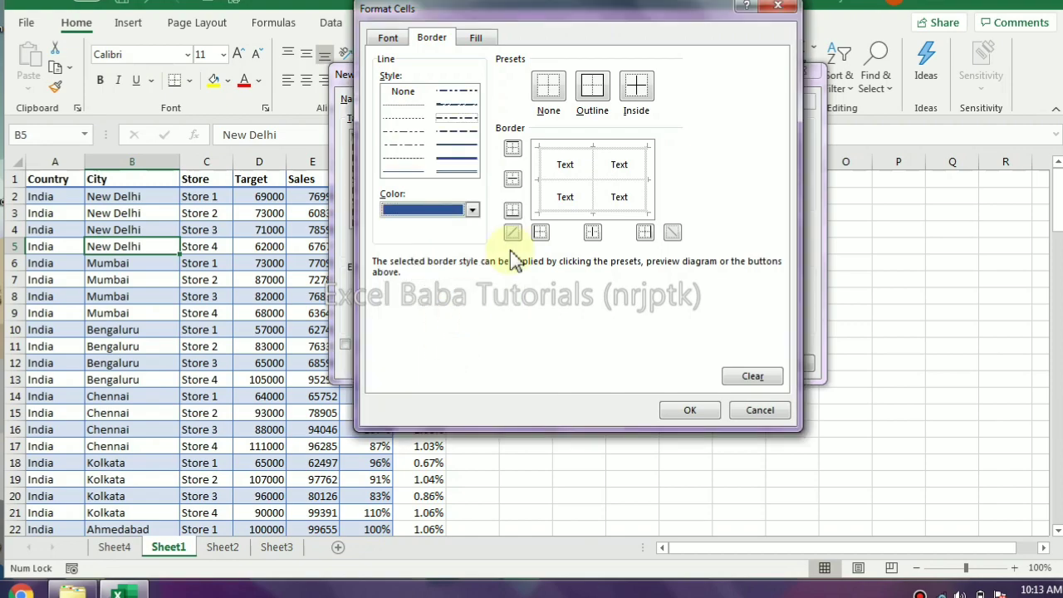
pyautogui.click(592, 91)
pyautogui.click(636, 85)
pyautogui.click(689, 410)
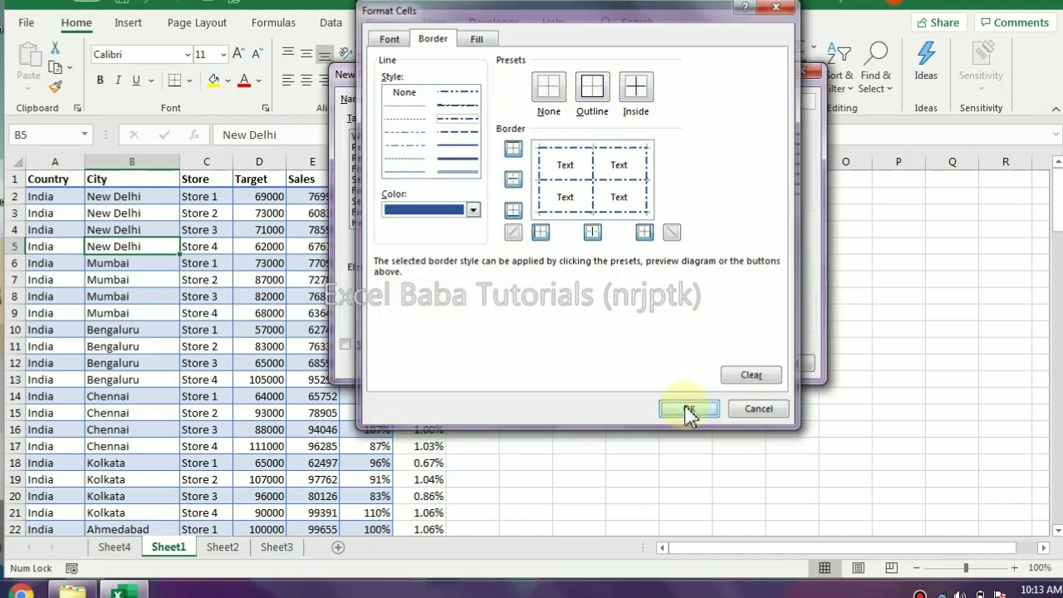
# - Shade the PivotTable style's Header Row green
pyautogui.click(374, 223)
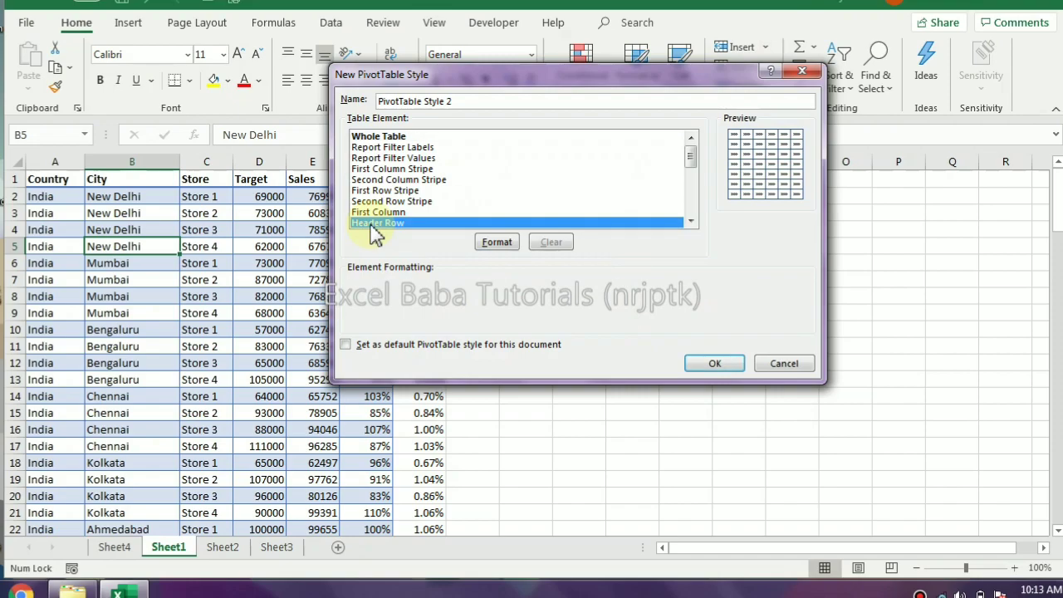
pyautogui.click(498, 245)
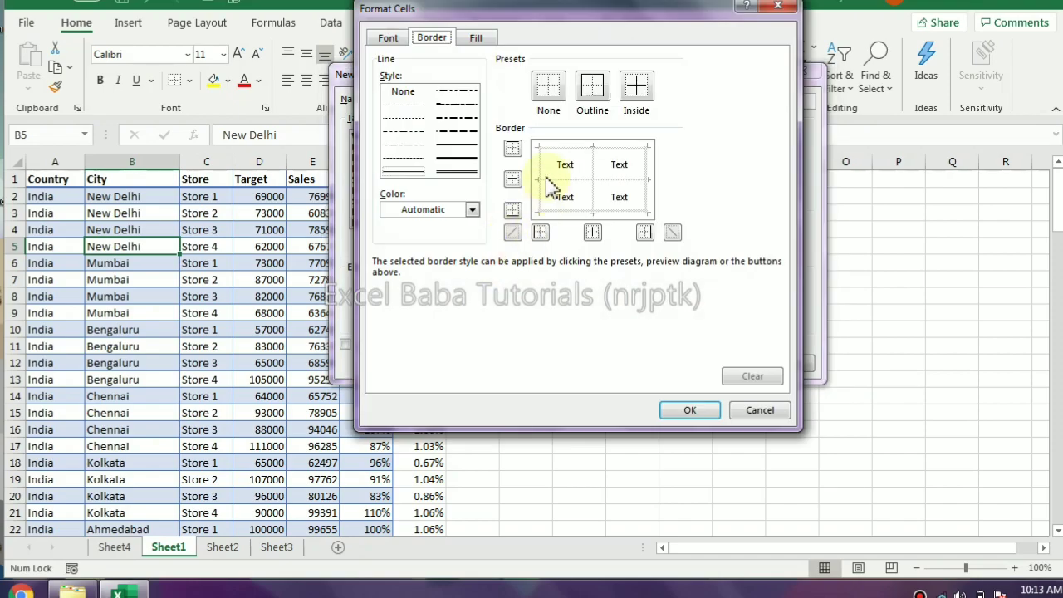
pyautogui.click(476, 37)
pyautogui.click(523, 98)
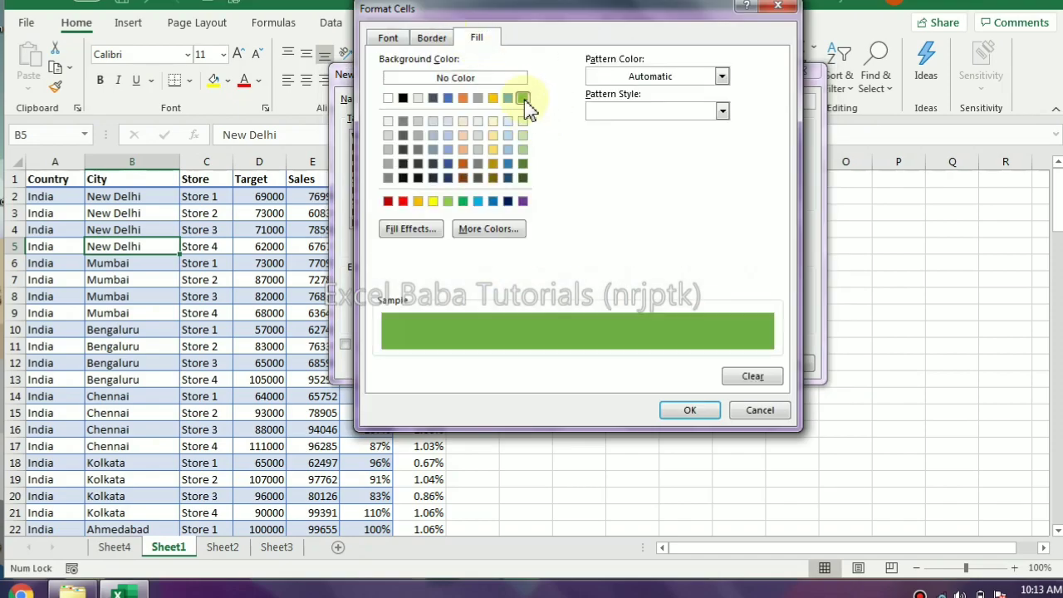
pyautogui.click(689, 410)
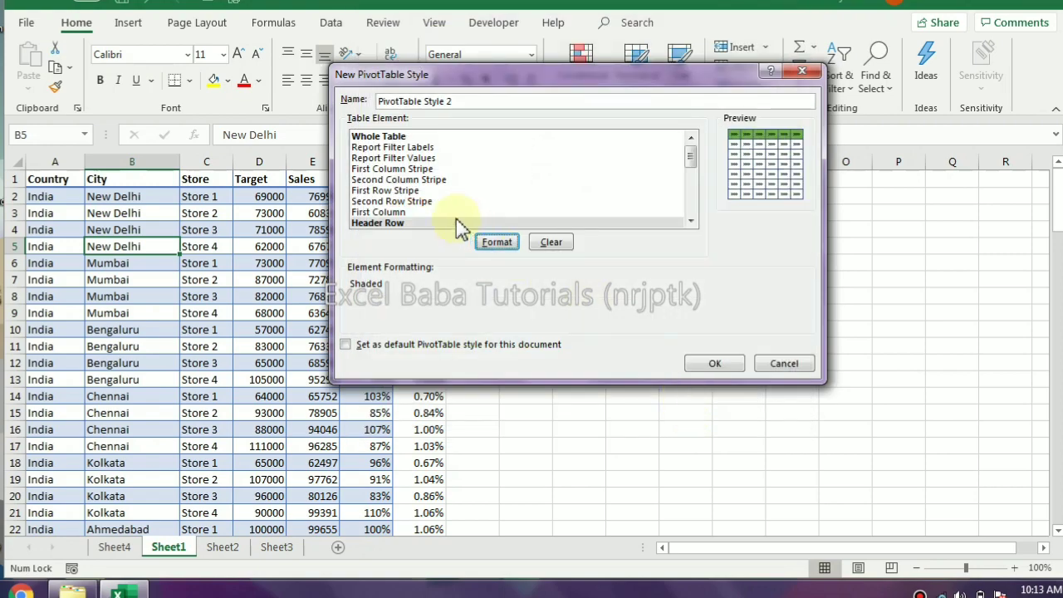
# - Review the Report Filter and Row Subheading elements, then save PivotTable Style 2
pyautogui.click(394, 159)
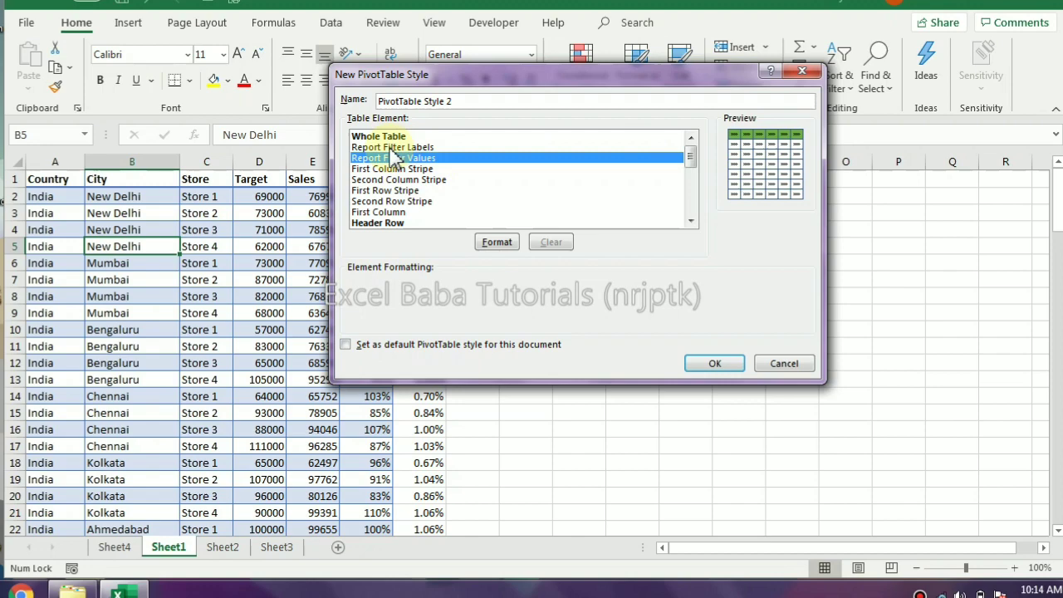
pyautogui.click(398, 147)
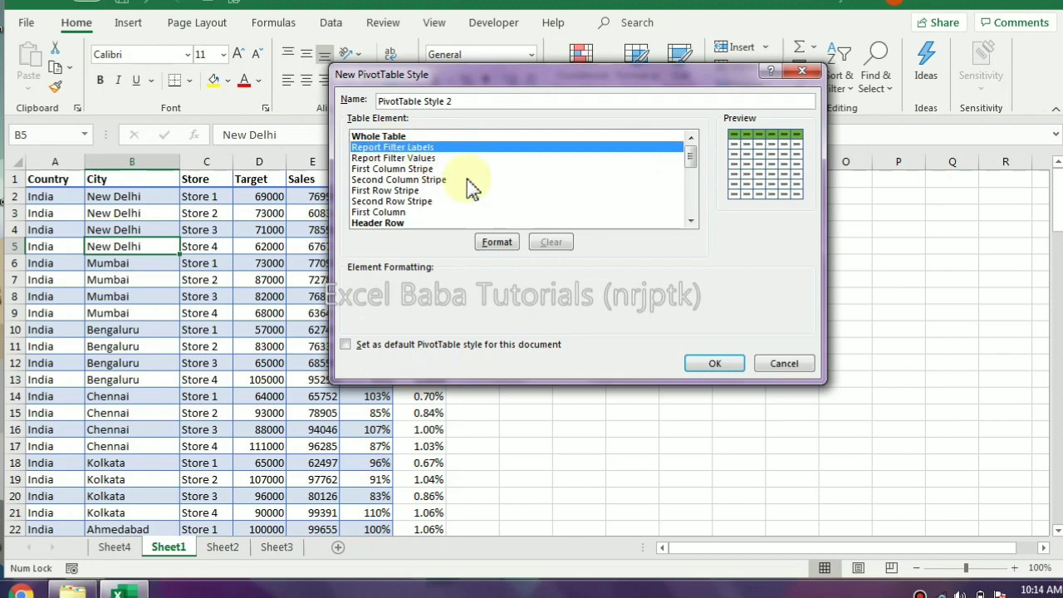
pyautogui.scroll(-5, 471, 188)
pyautogui.scroll(-1, 471, 188)
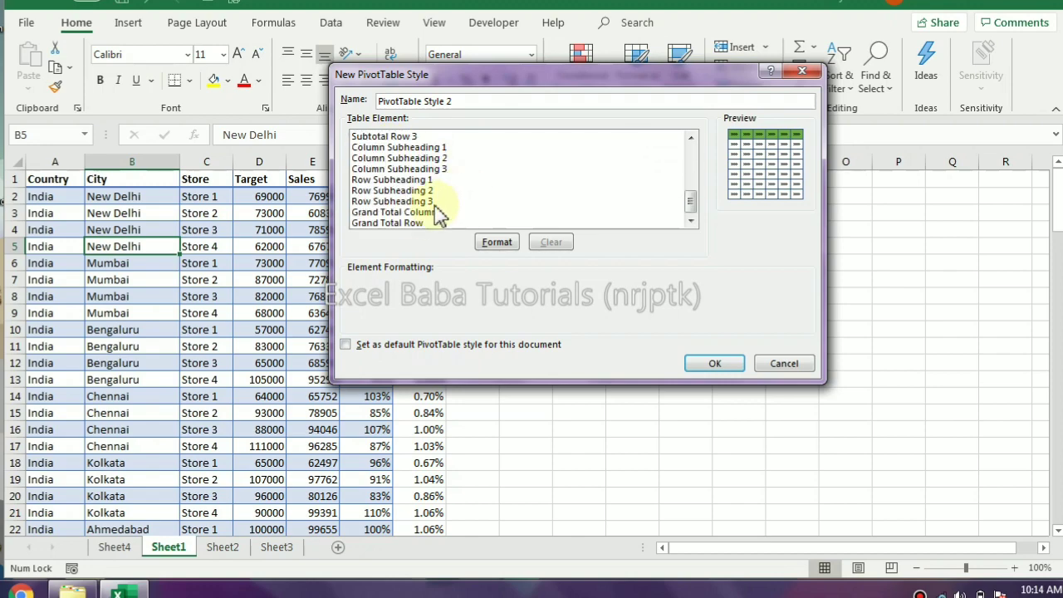
pyautogui.click(400, 181)
pyautogui.scroll(2, 404, 178)
pyautogui.scroll(3, 416, 171)
pyautogui.scroll(1, 479, 183)
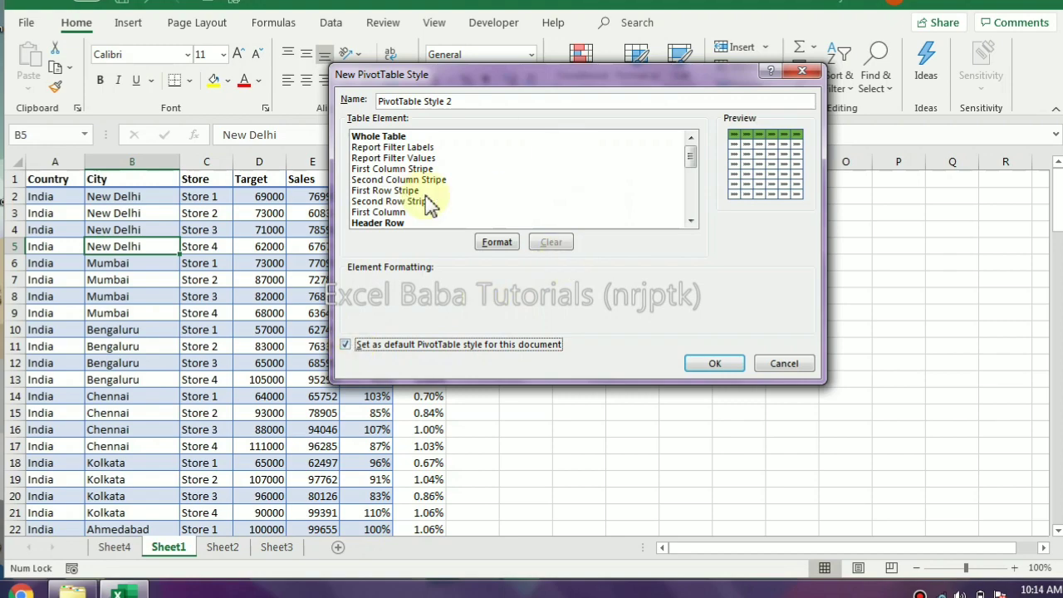
pyautogui.click(703, 365)
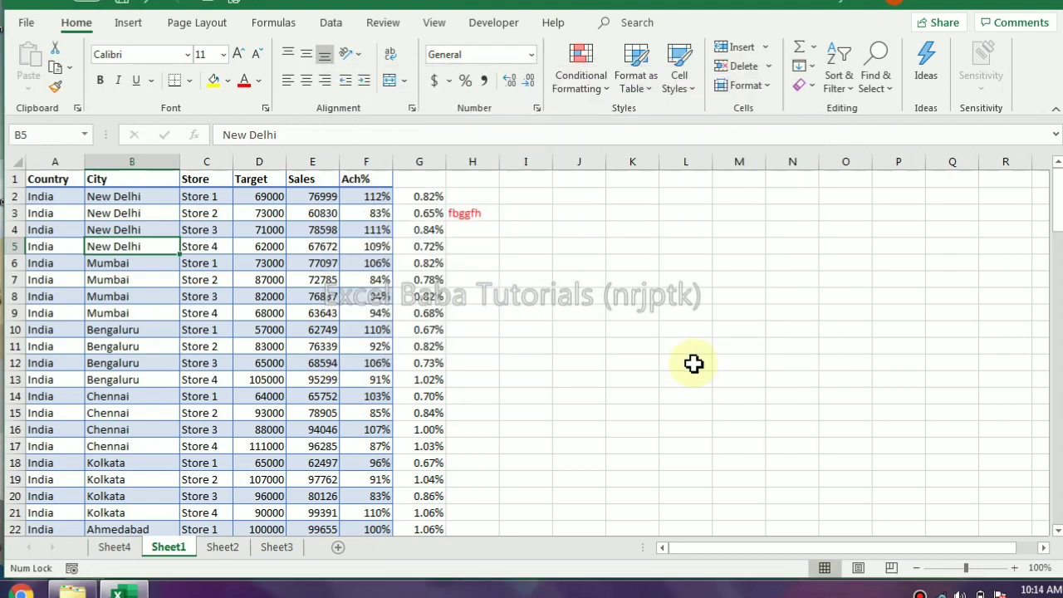
pyautogui.click(54, 181)
pyautogui.hotkey('ctrl', 'shift', 'Right')
pyautogui.hotkey('ctrl', 'shift', 'Down')
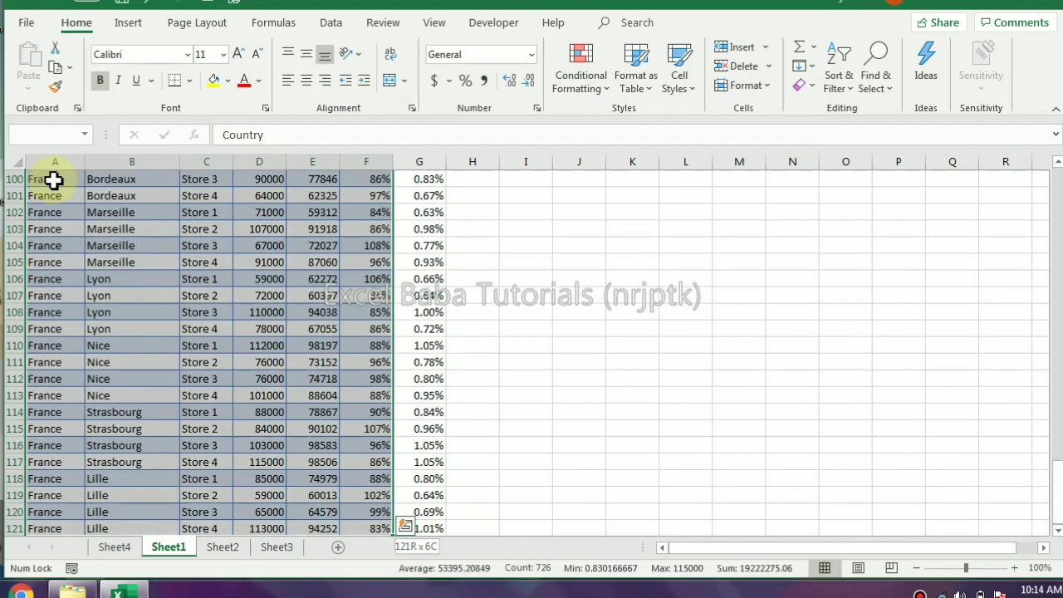
pyautogui.click(126, 25)
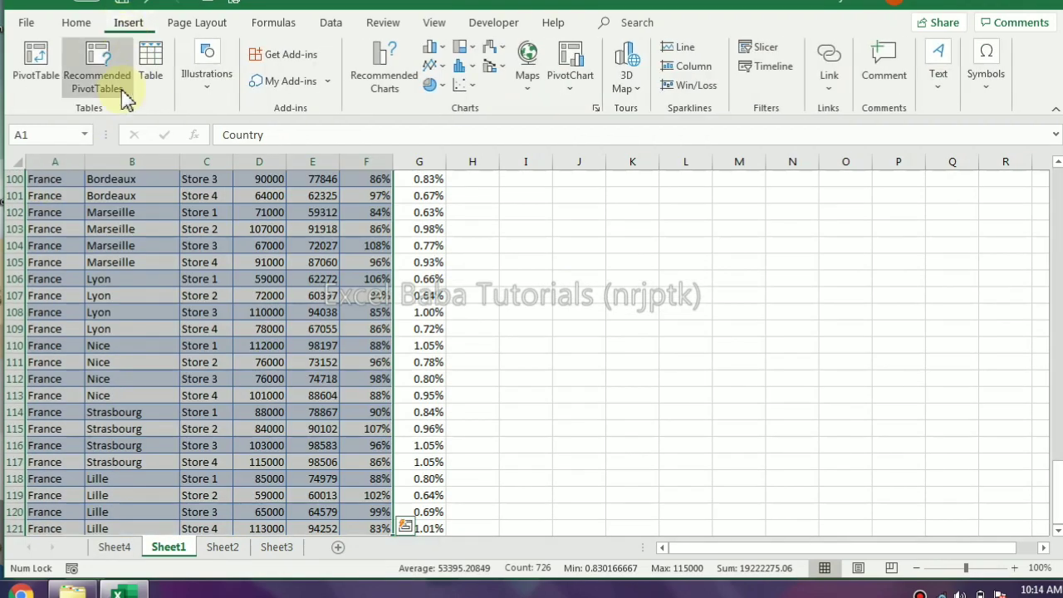
pyautogui.click(96, 79)
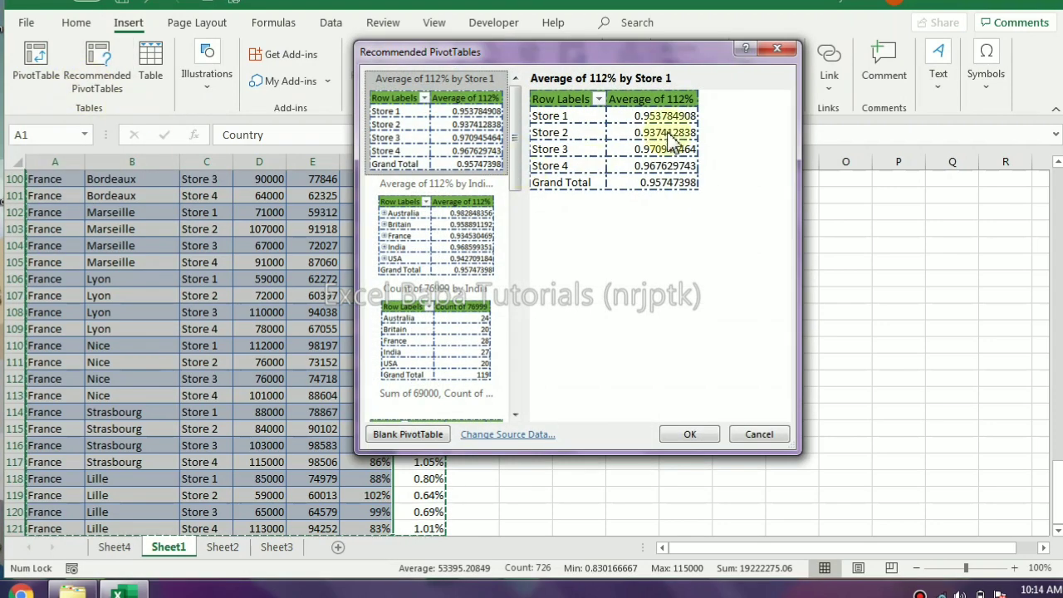
pyautogui.click(738, 435)
pyautogui.click(35, 75)
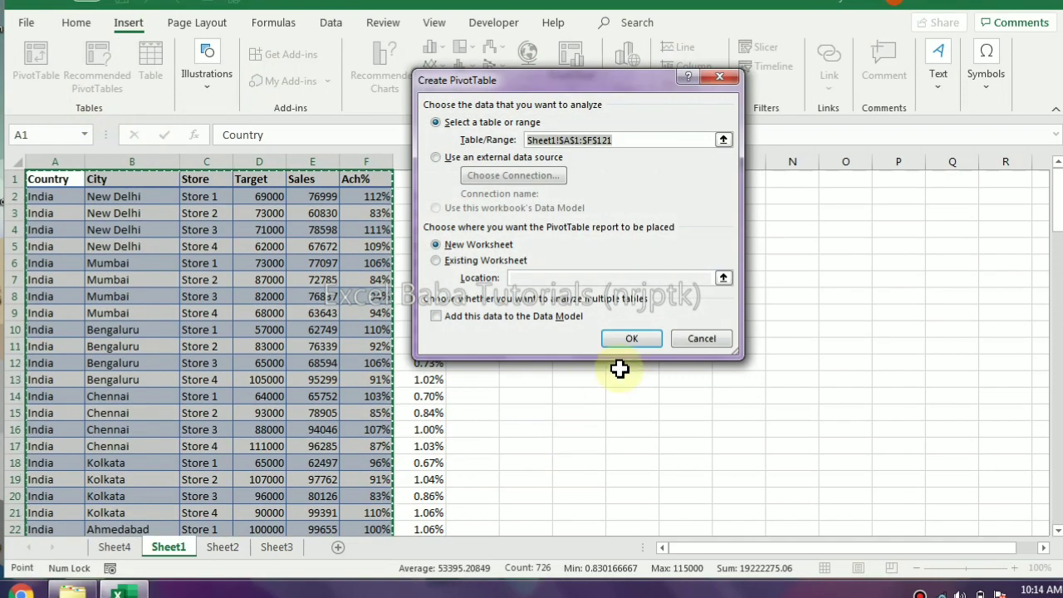
pyautogui.click(631, 339)
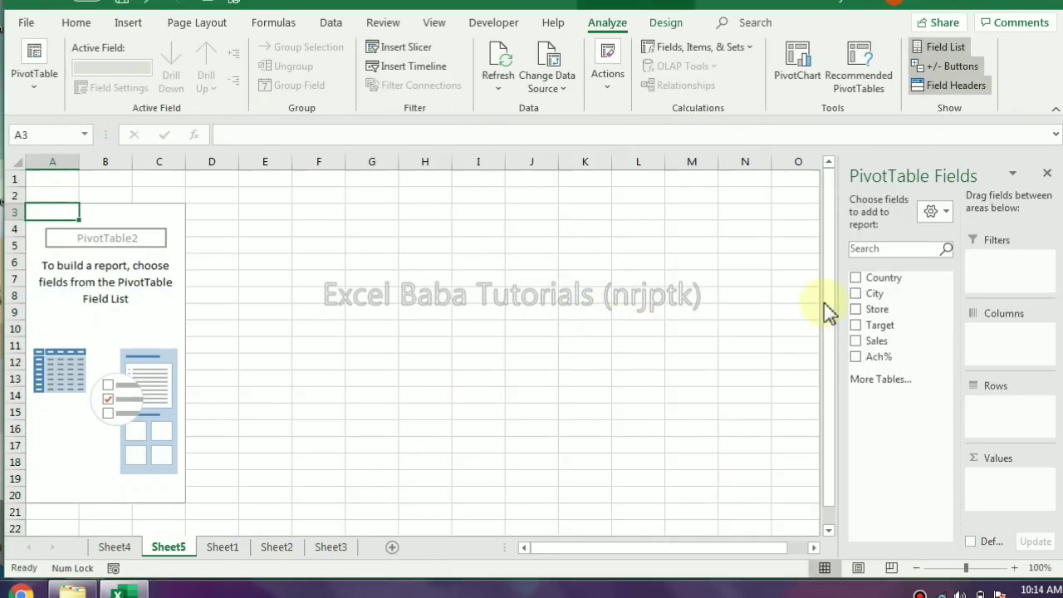
pyautogui.moveTo(887, 326); pyautogui.dragTo(1001, 490)
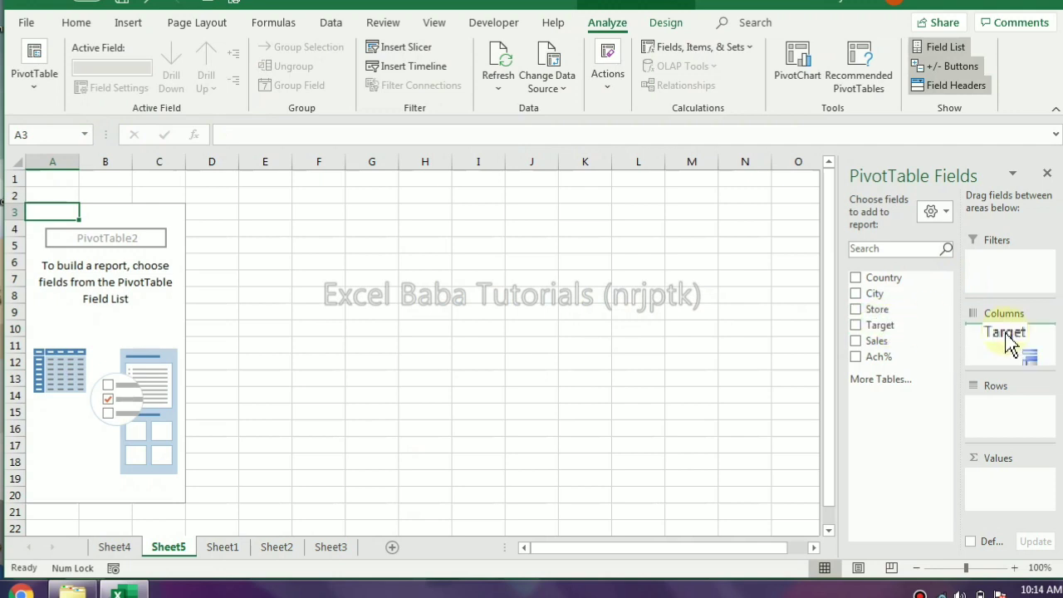
pyautogui.moveTo(877, 311); pyautogui.dragTo(1007, 417)
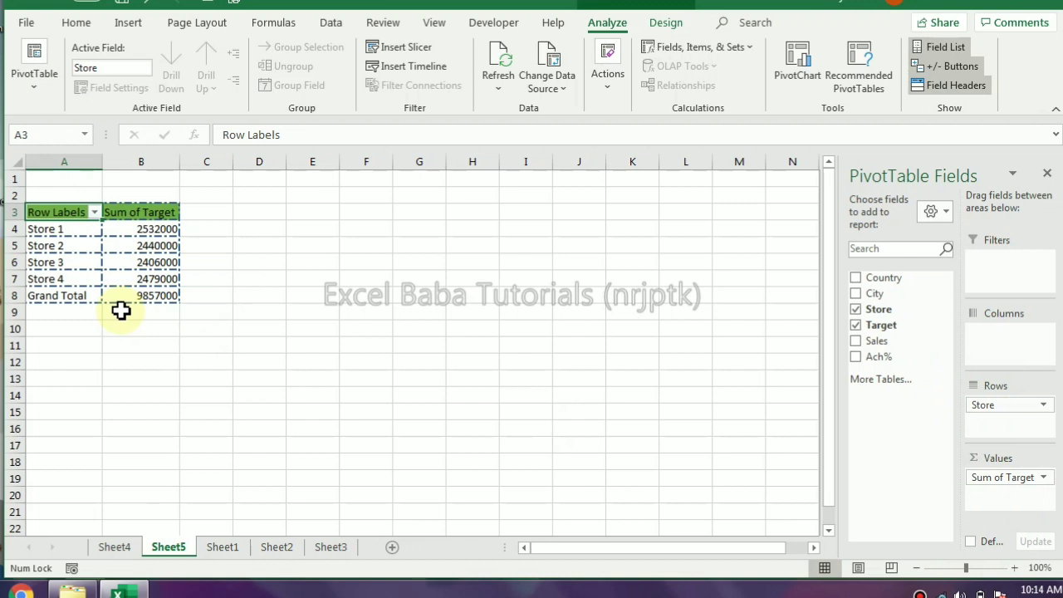
pyautogui.rightClick(171, 552)
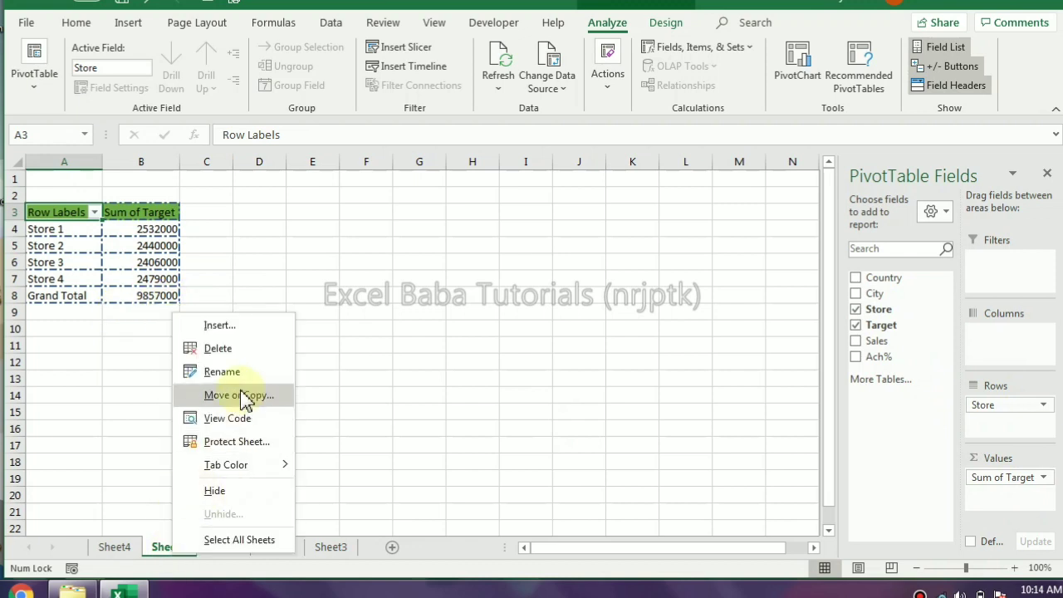
pyautogui.click(235, 349)
pyautogui.click(487, 330)
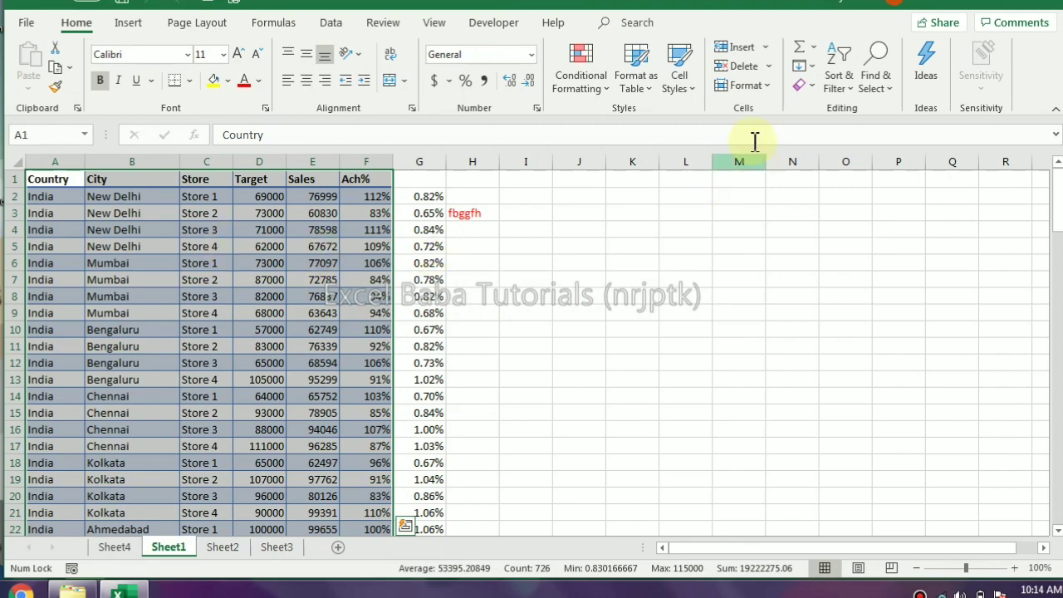
# - Define a new cell style including font, border and fill, cancel it, and reopen Cell Styles
pyautogui.click(679, 79)
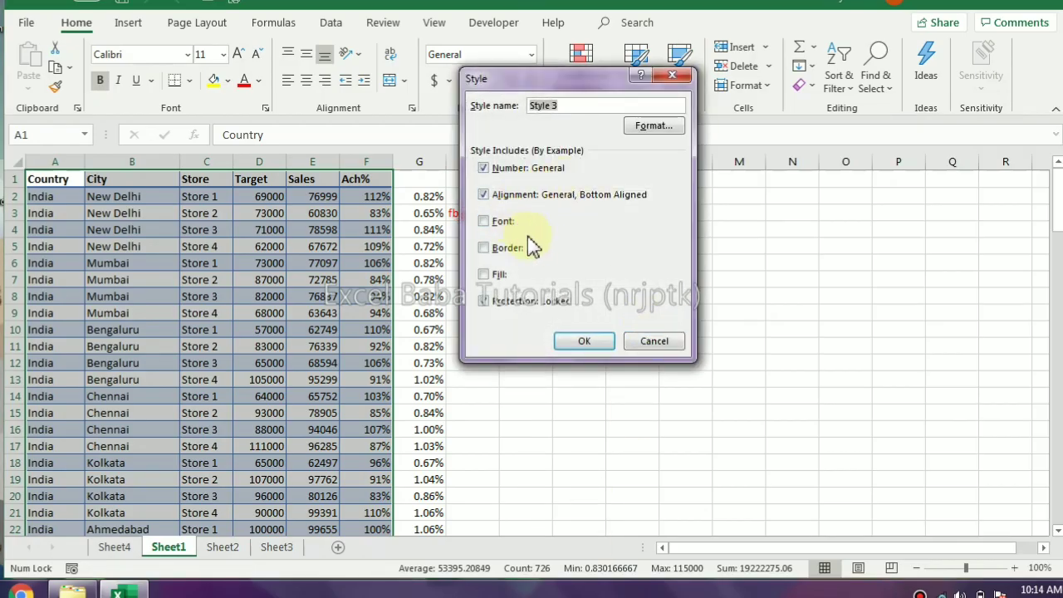
pyautogui.click(485, 222)
pyautogui.click(484, 248)
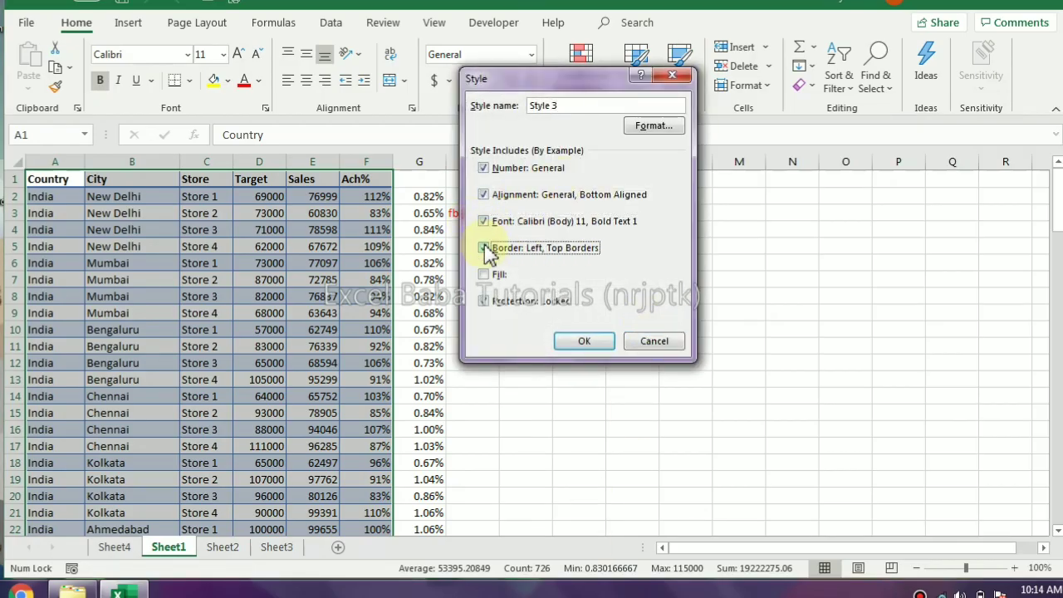
pyautogui.click(483, 274)
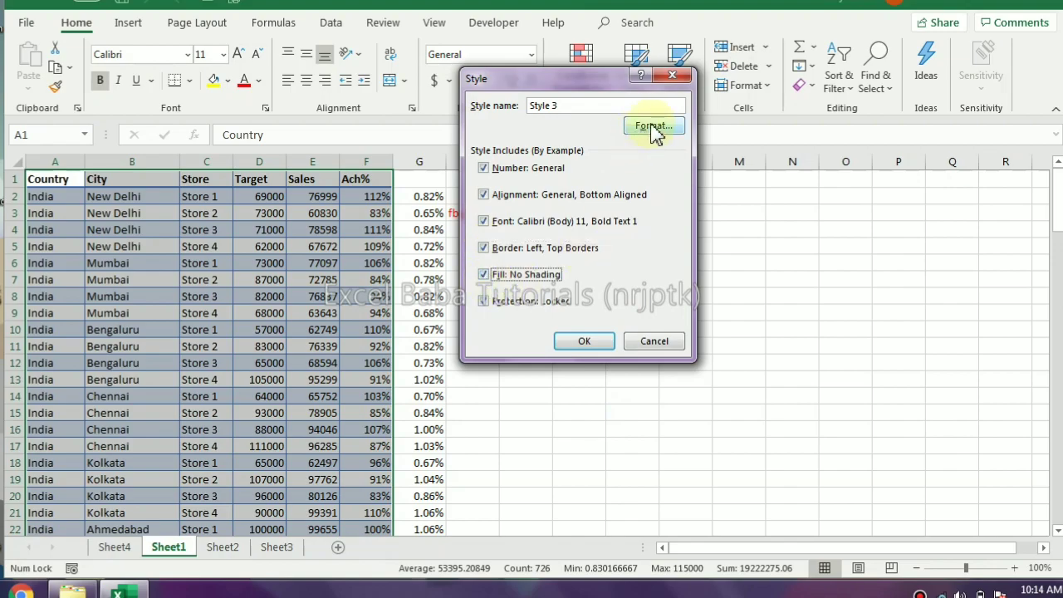
pyautogui.click(655, 127)
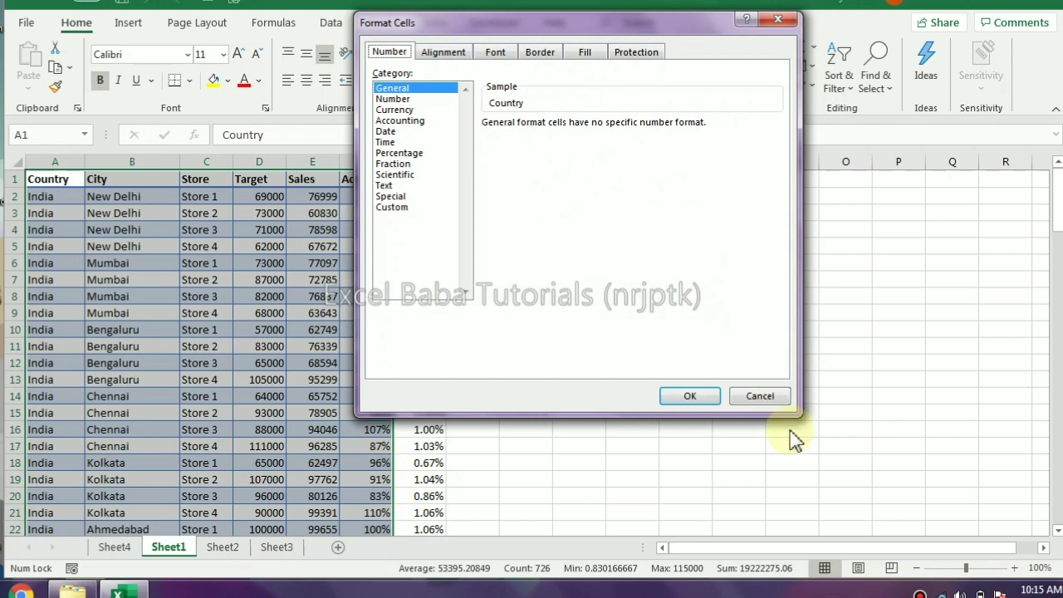
pyautogui.click(758, 396)
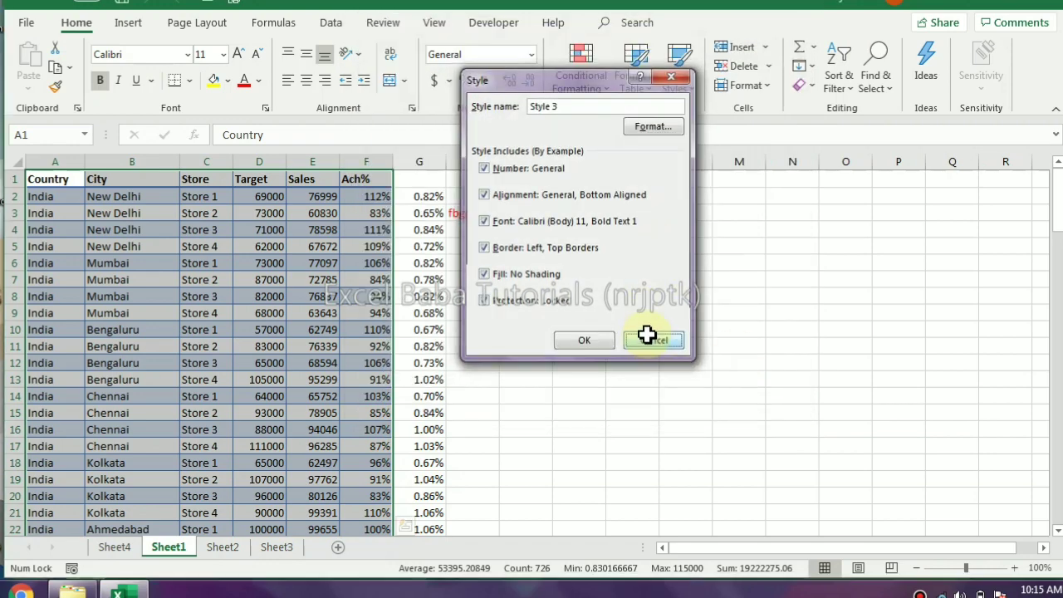
pyautogui.click(653, 342)
pyautogui.click(678, 83)
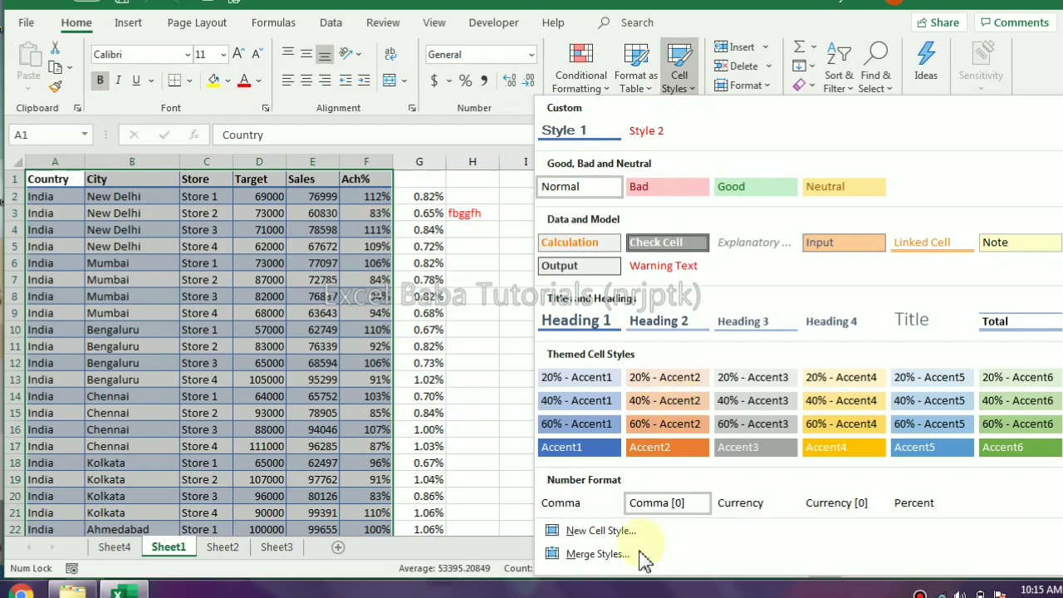
# - Open Merge Styles in the sales workbook and close it without merging
pyautogui.click(593, 555)
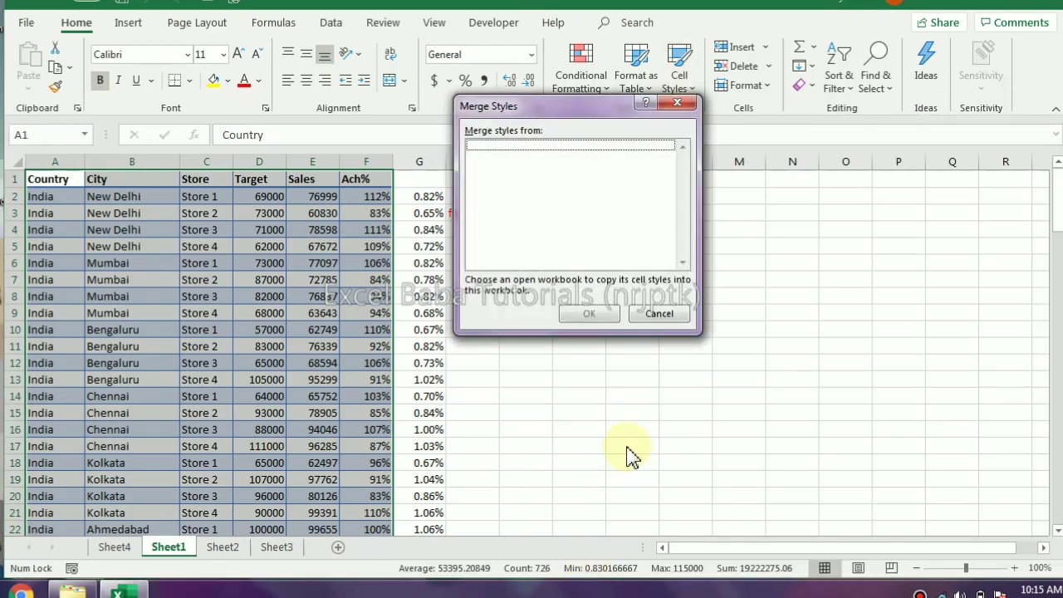
pyautogui.click(660, 314)
pyautogui.click(510, 278)
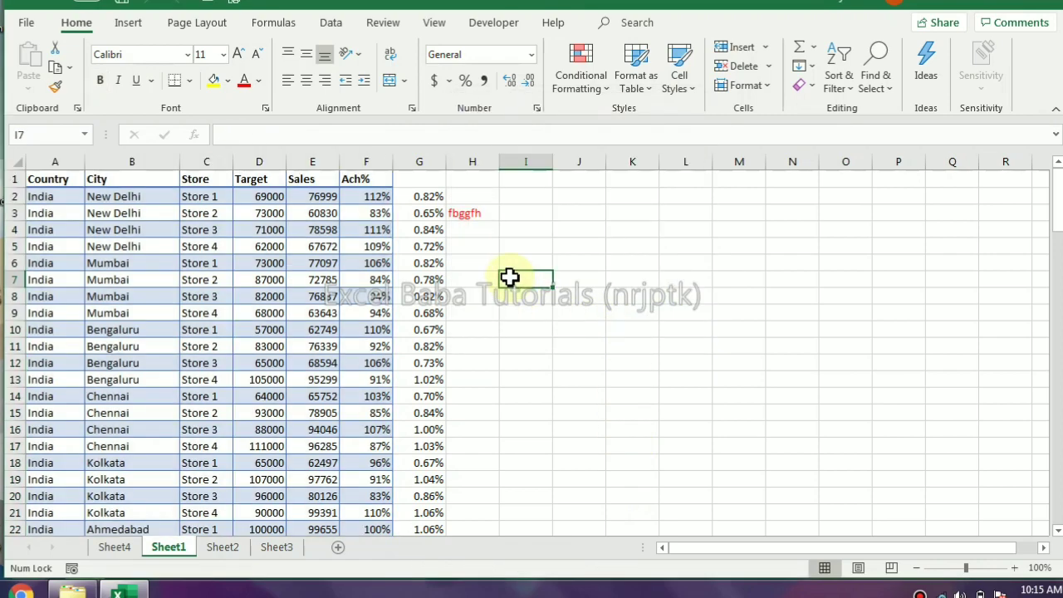
# - In a new blank workbook, merge the cell styles from SalesCities.xlsx
pyautogui.hotkey('alt', 'Tab')
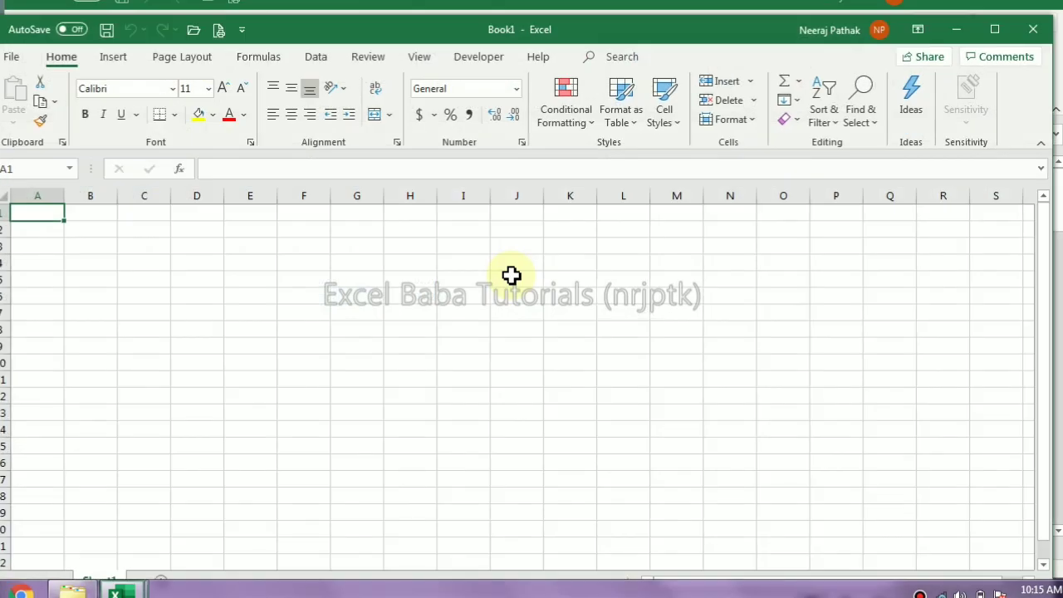
pyautogui.moveTo(623, 31); pyautogui.dragTo(626, 2)
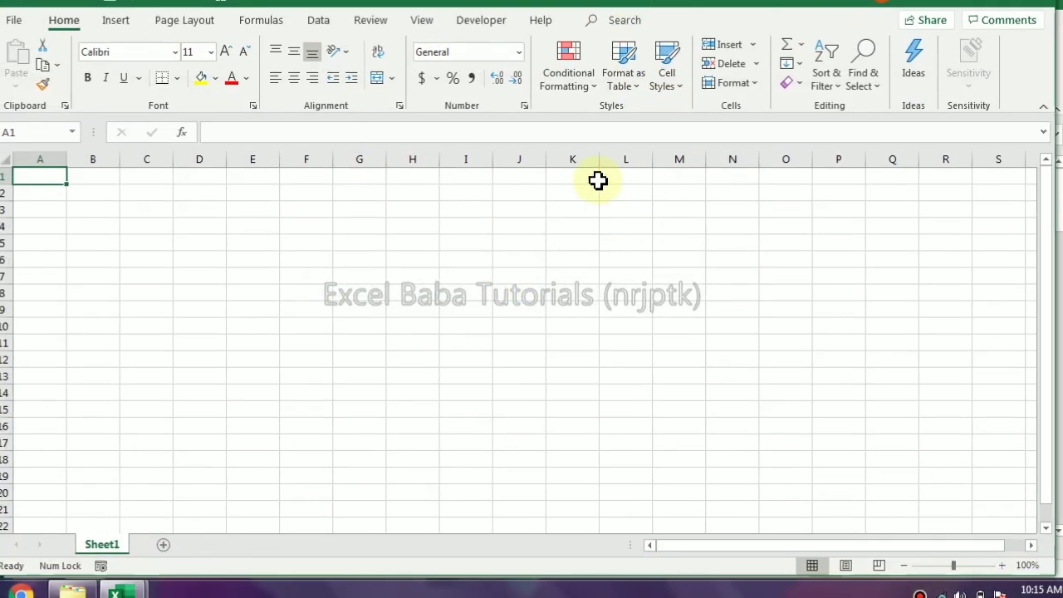
pyautogui.click(671, 89)
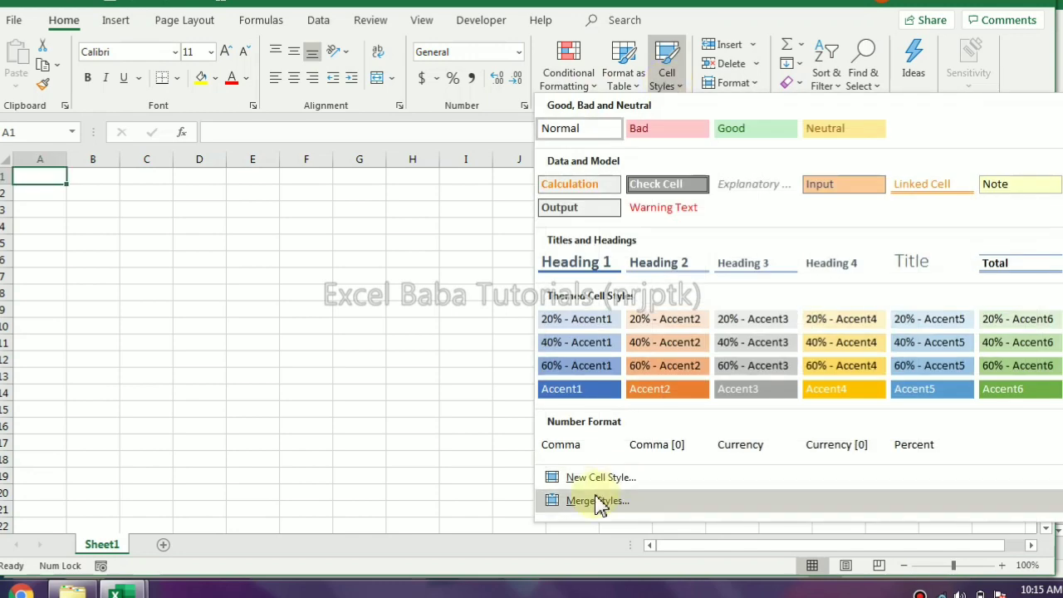
pyautogui.click(604, 502)
pyautogui.click(483, 144)
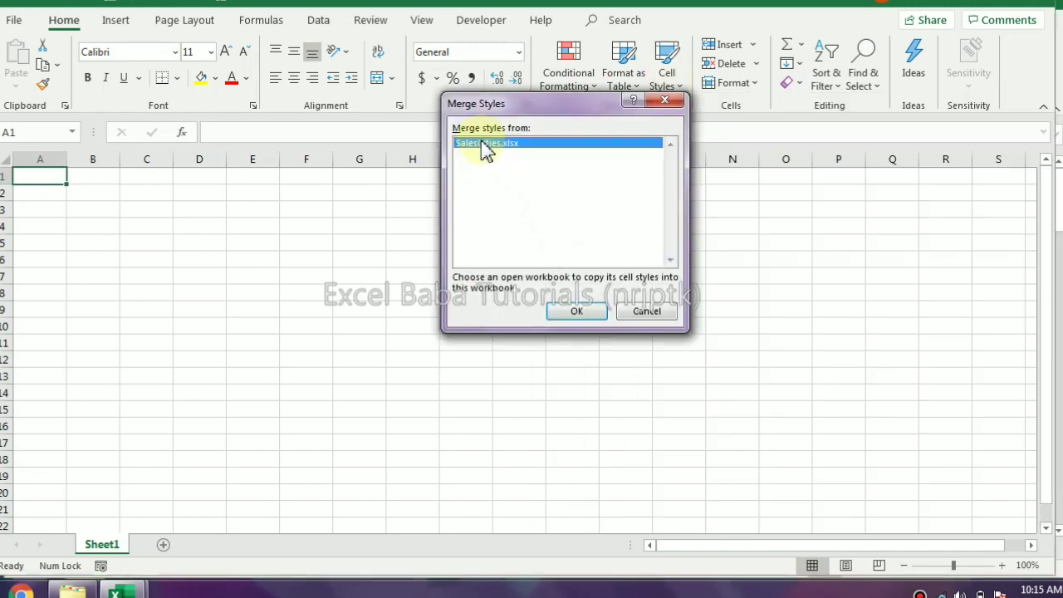
pyautogui.click(575, 315)
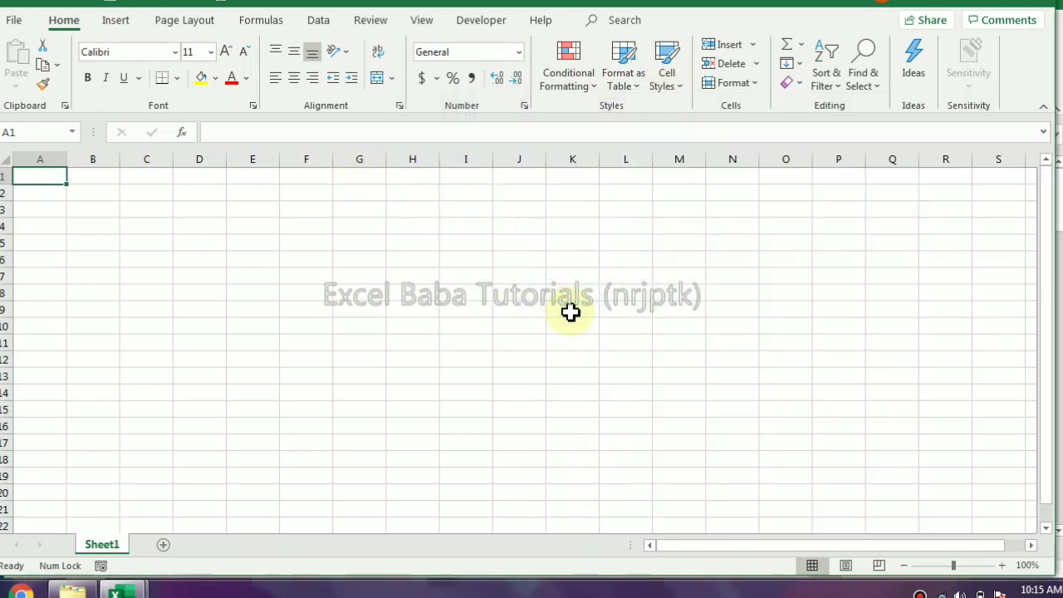
# - Check the merged custom styles, then close Book1 without saving
pyautogui.click(672, 89)
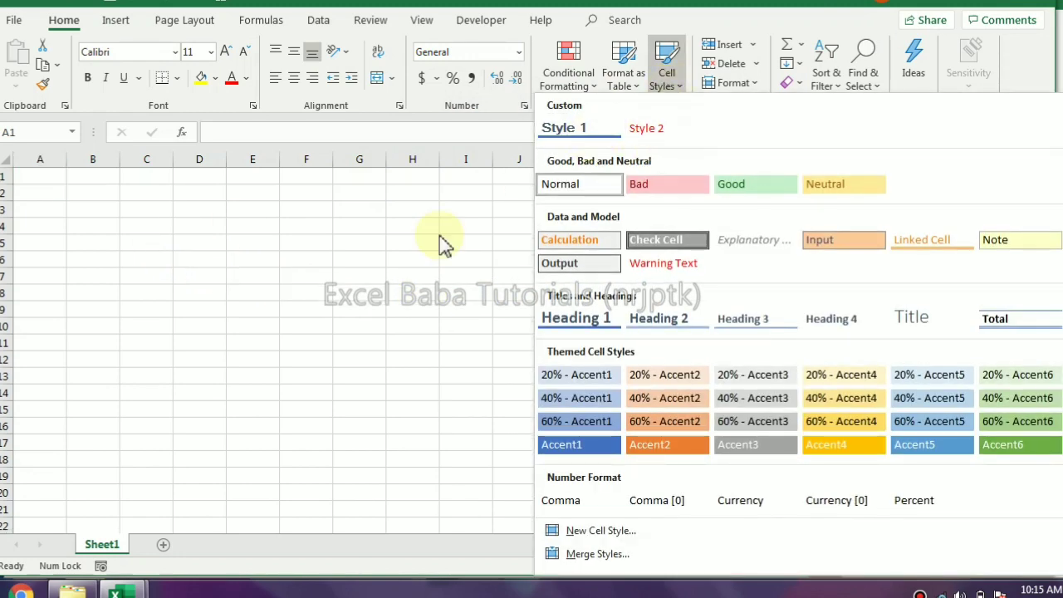
pyautogui.click(408, 244)
pyautogui.click(1030, 4)
pyautogui.click(588, 402)
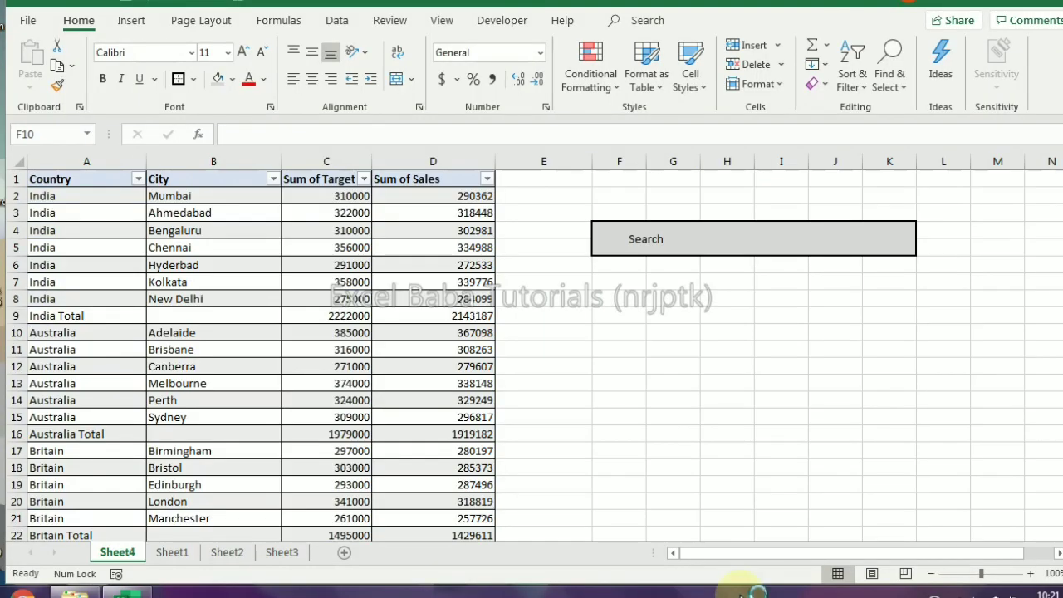
# - Select C3:D16 and start a Greater Than rule with a custom red font format
pyautogui.click(596, 70)
pyautogui.click(344, 236)
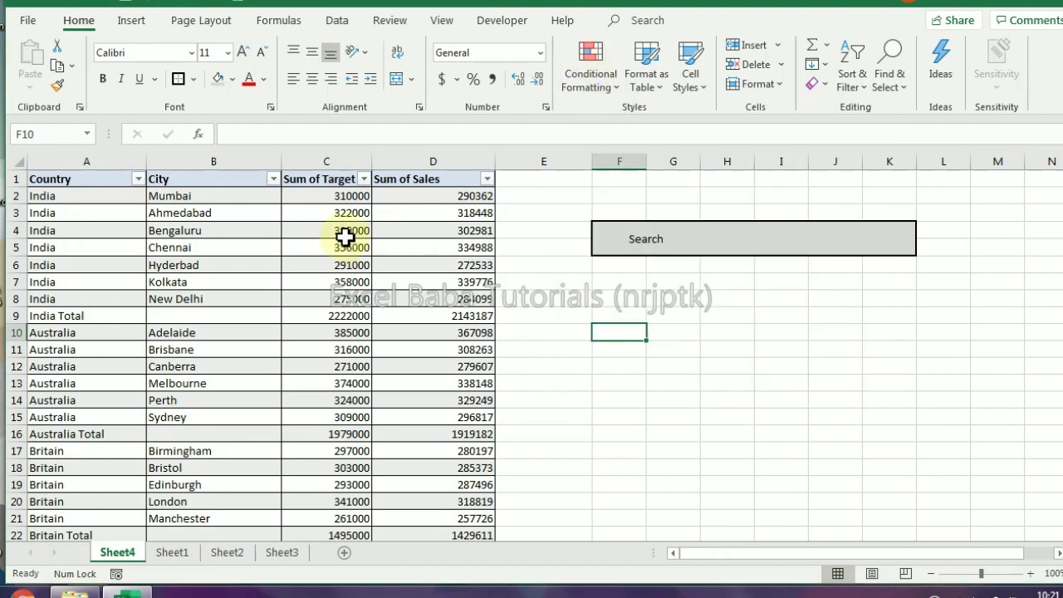
pyautogui.moveTo(344, 214); pyautogui.dragTo(441, 433)
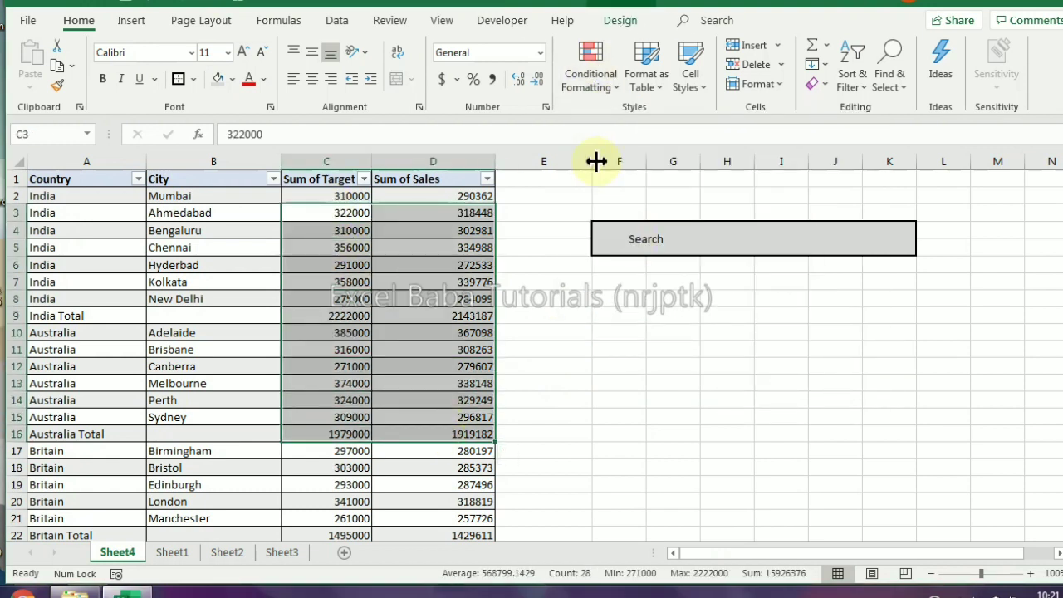
pyautogui.click(590, 75)
pyautogui.moveTo(640, 123)
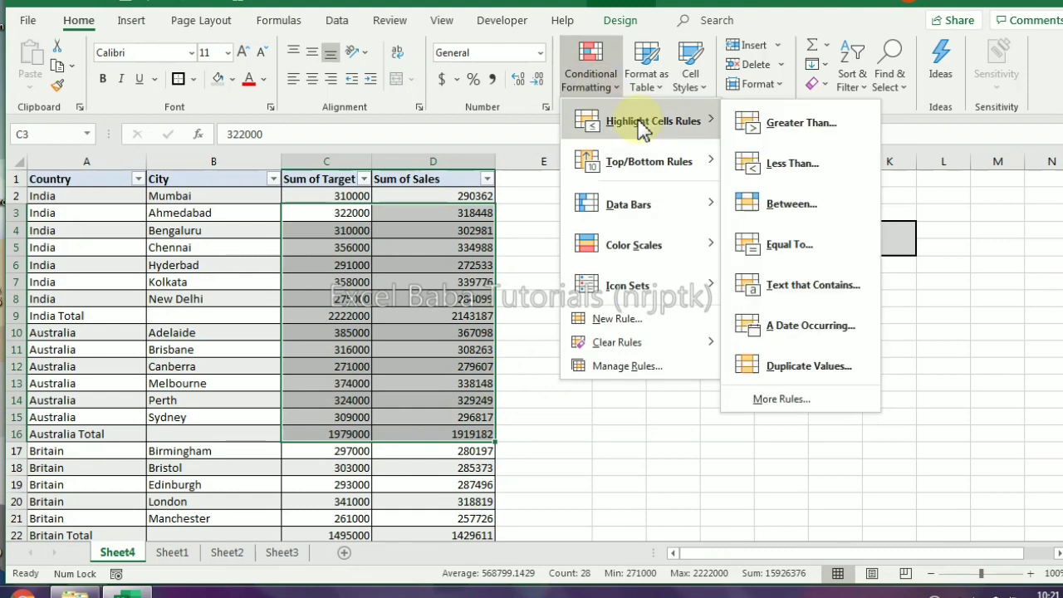
pyautogui.click(772, 125)
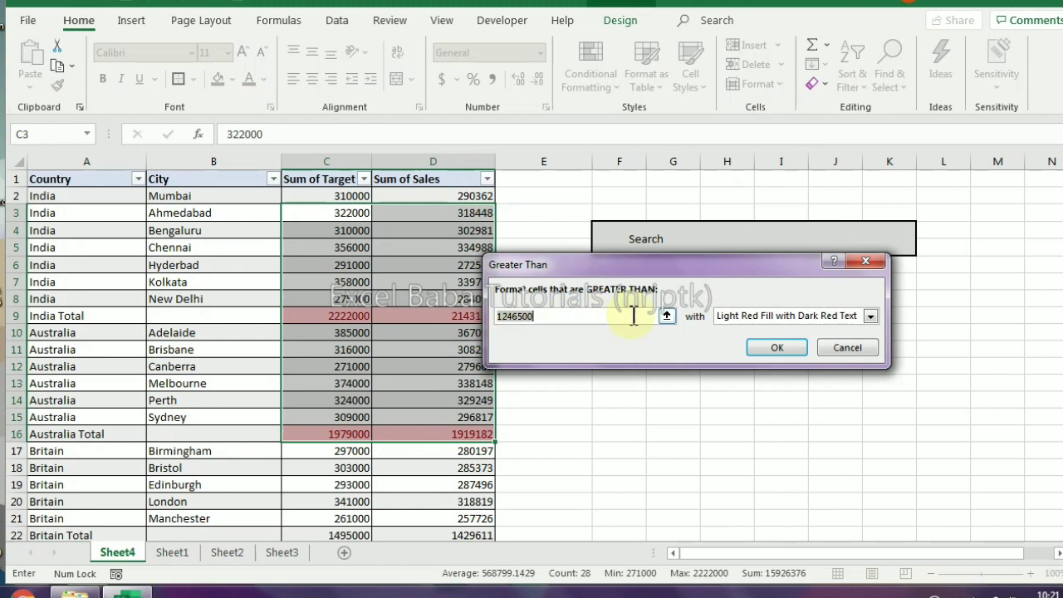
pyautogui.click(747, 320)
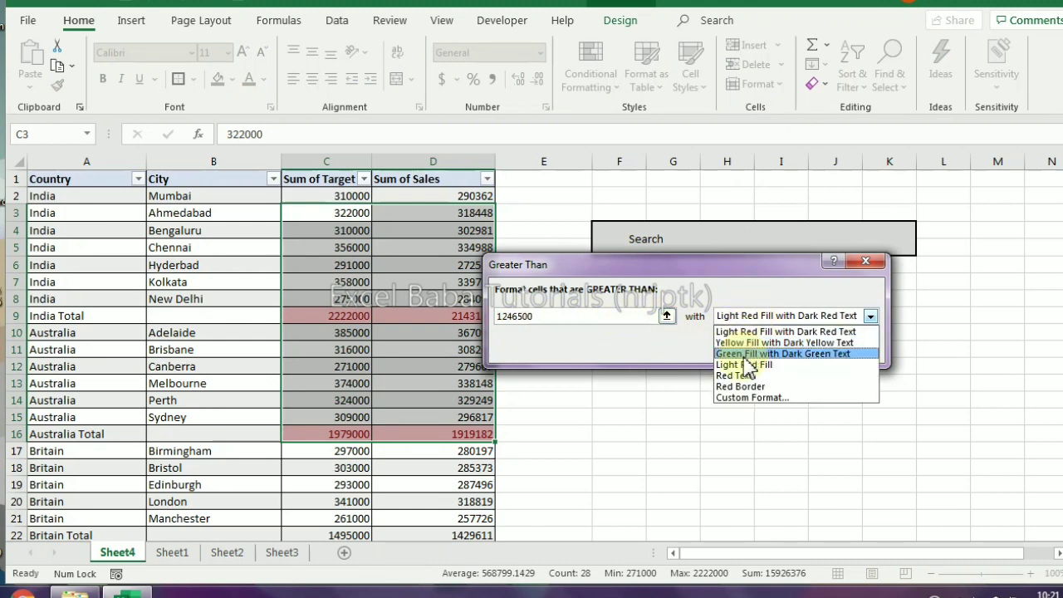
pyautogui.click(743, 399)
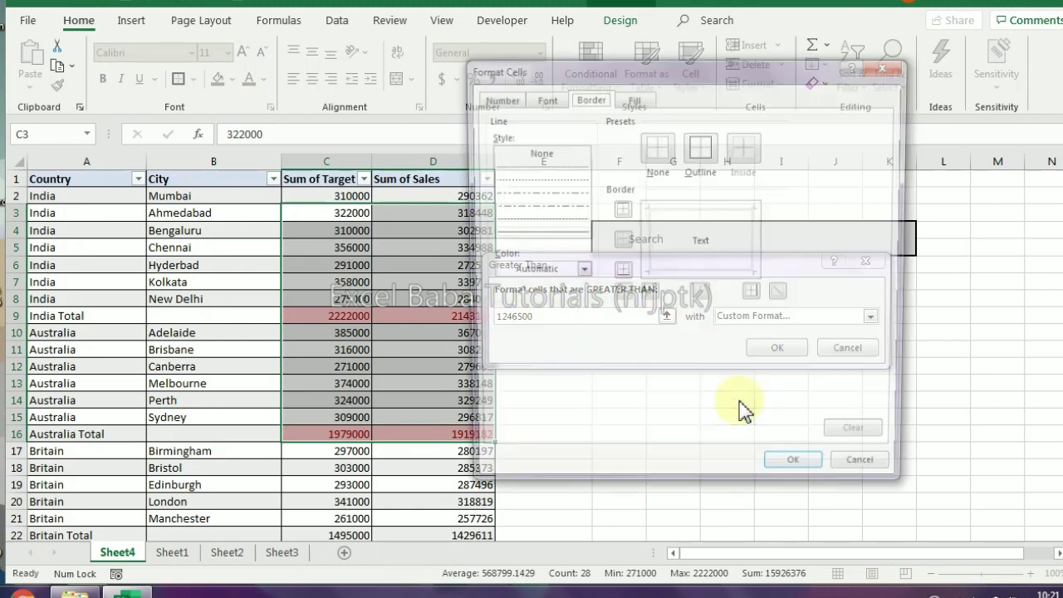
pyautogui.click(544, 98)
pyautogui.click(748, 239)
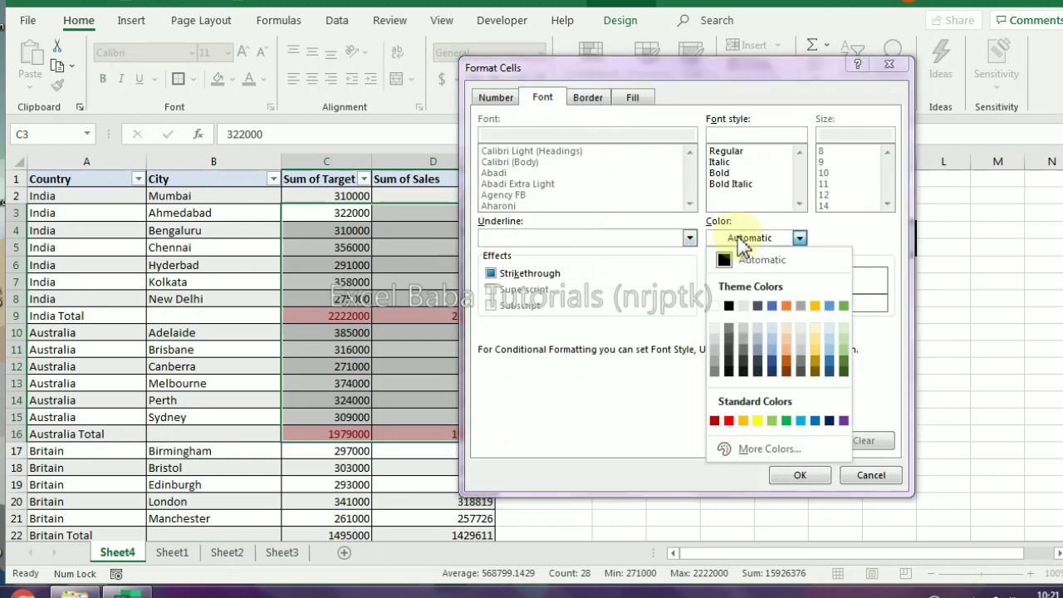
pyautogui.click(738, 418)
pyautogui.click(800, 477)
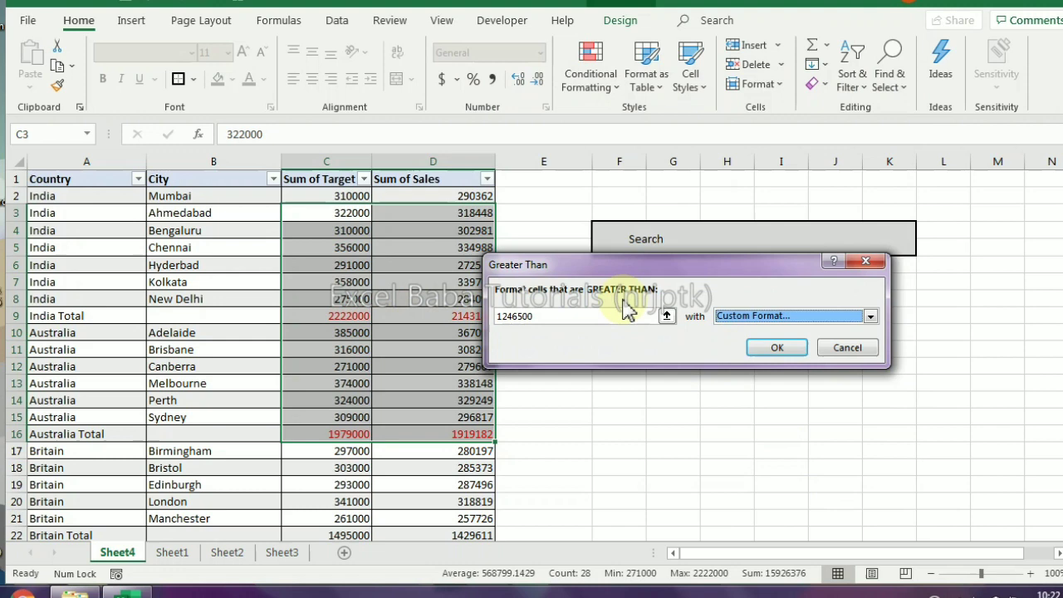
# - Set the Greater Than threshold to cell $F$1 and apply the rule
pyautogui.click(668, 317)
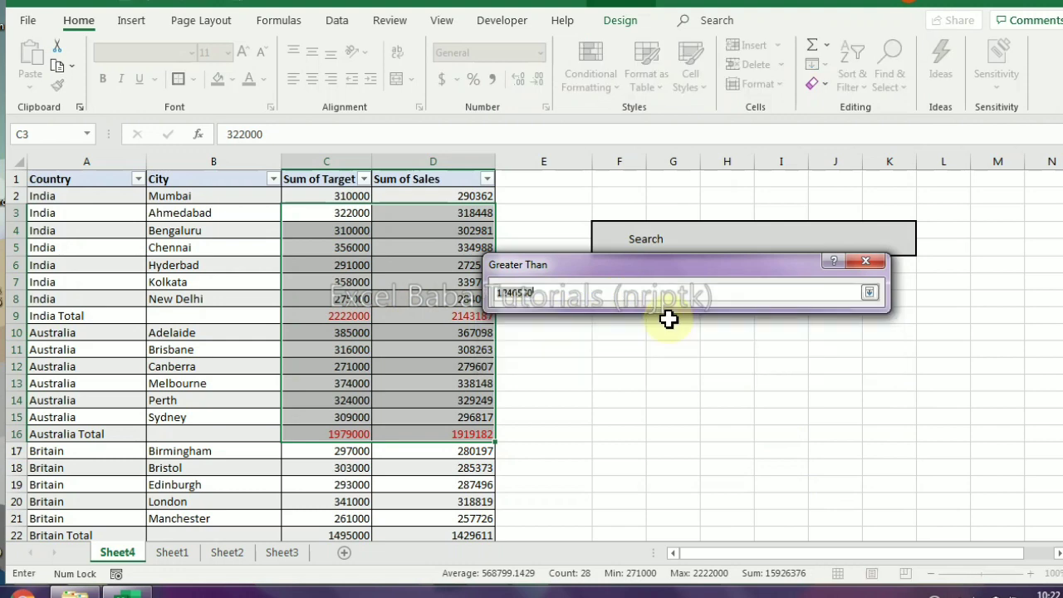
pyautogui.click(620, 179)
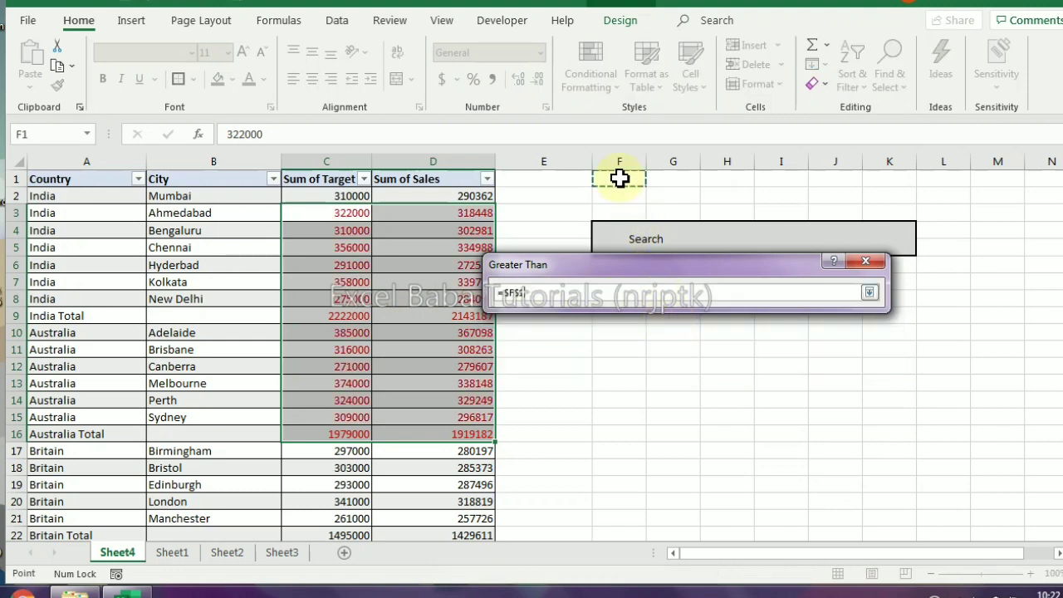
pyautogui.click(870, 293)
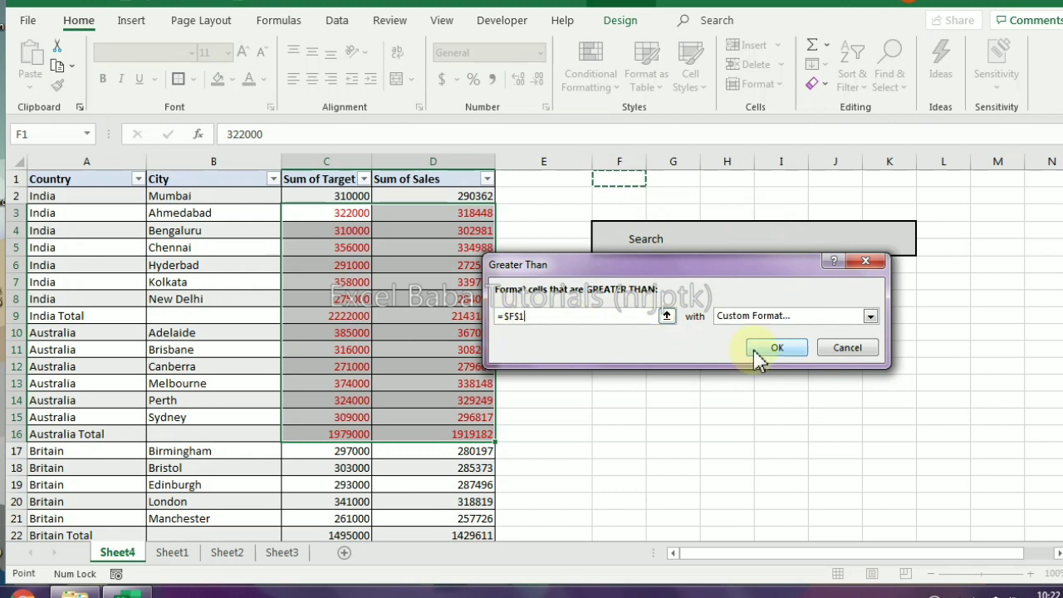
pyautogui.click(760, 347)
# - Enter 275000 as the threshold value in cell F1
pyautogui.click(618, 176)
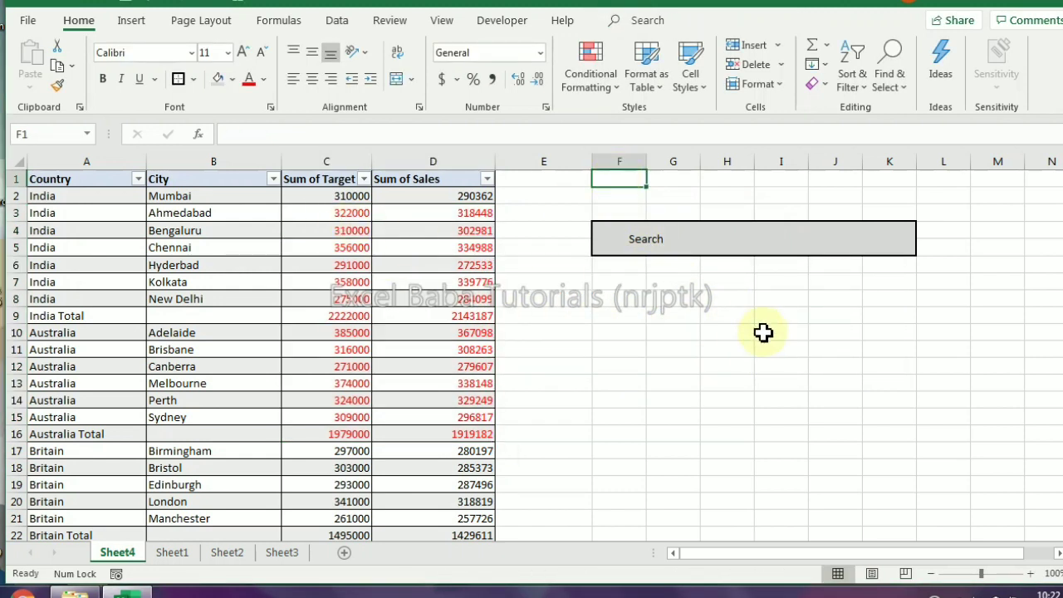
pyautogui.write('2750')
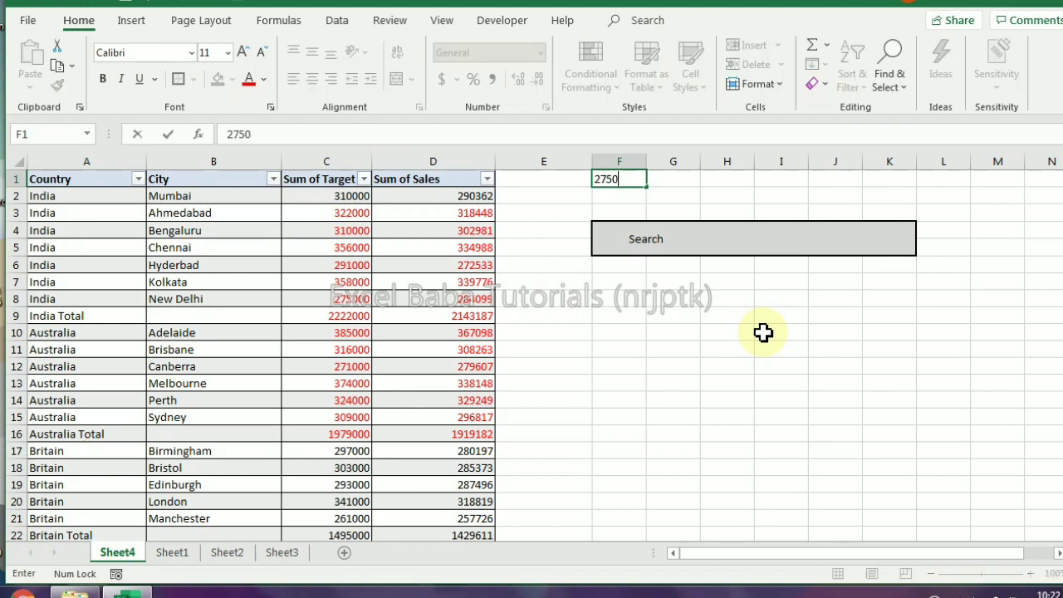
pyautogui.press('Return')
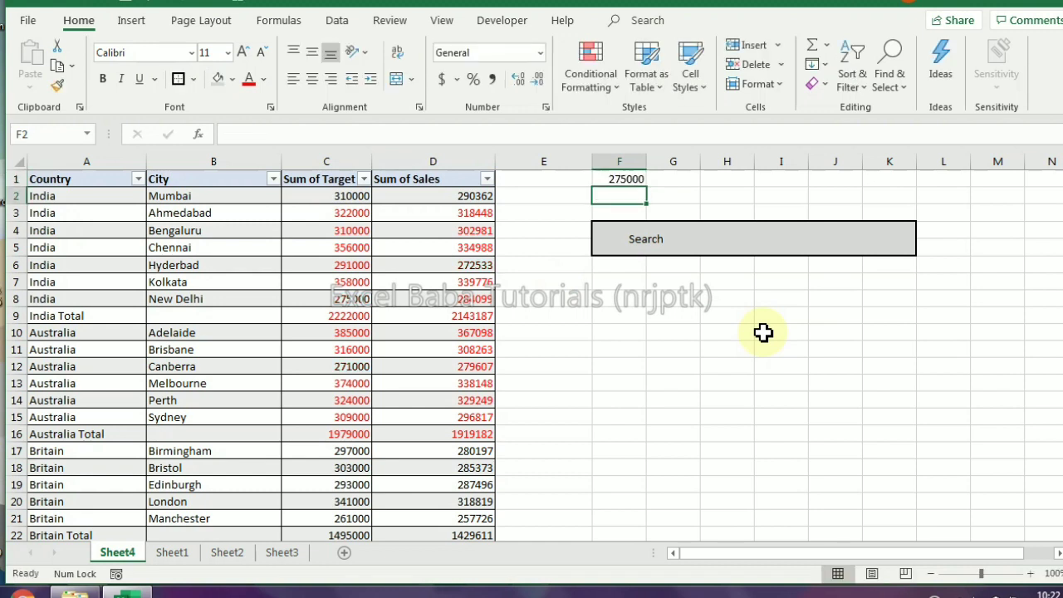
pyautogui.press('Up')
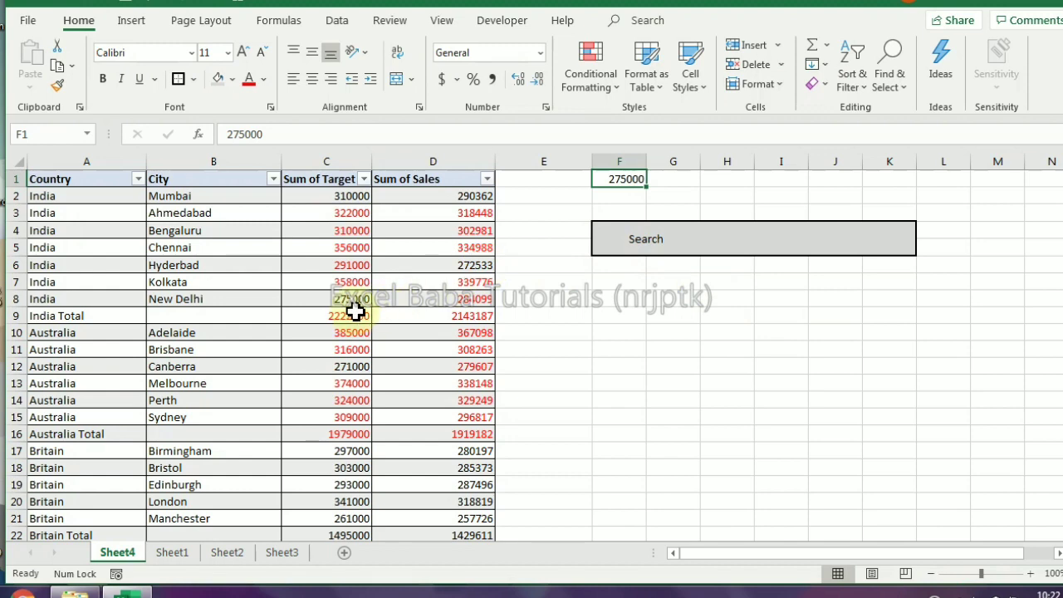
# - Start a Less Than highlight rule on F1, then cancel it
pyautogui.click(611, 98)
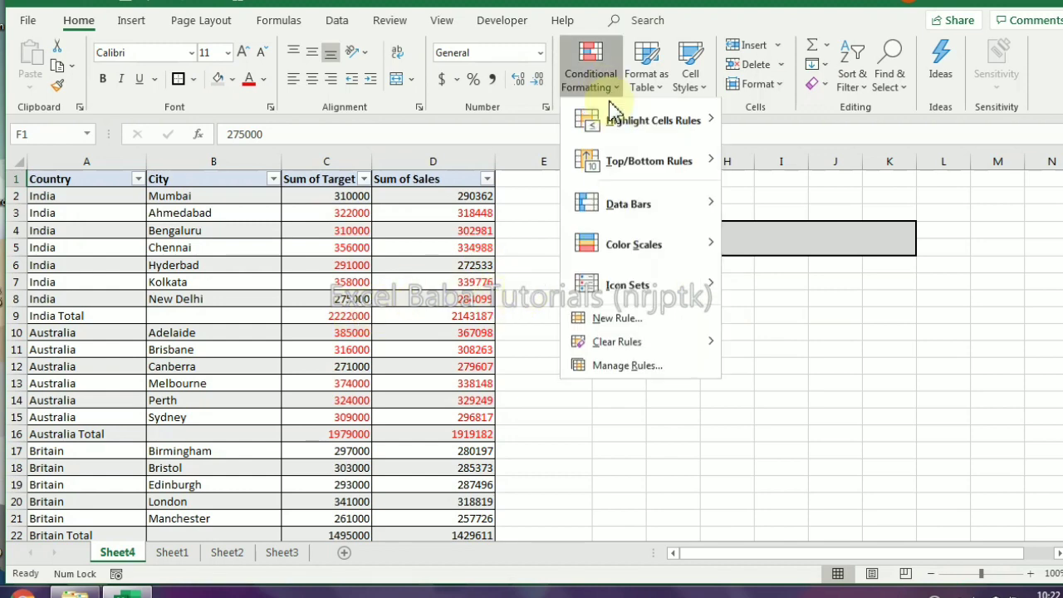
pyautogui.moveTo(615, 121)
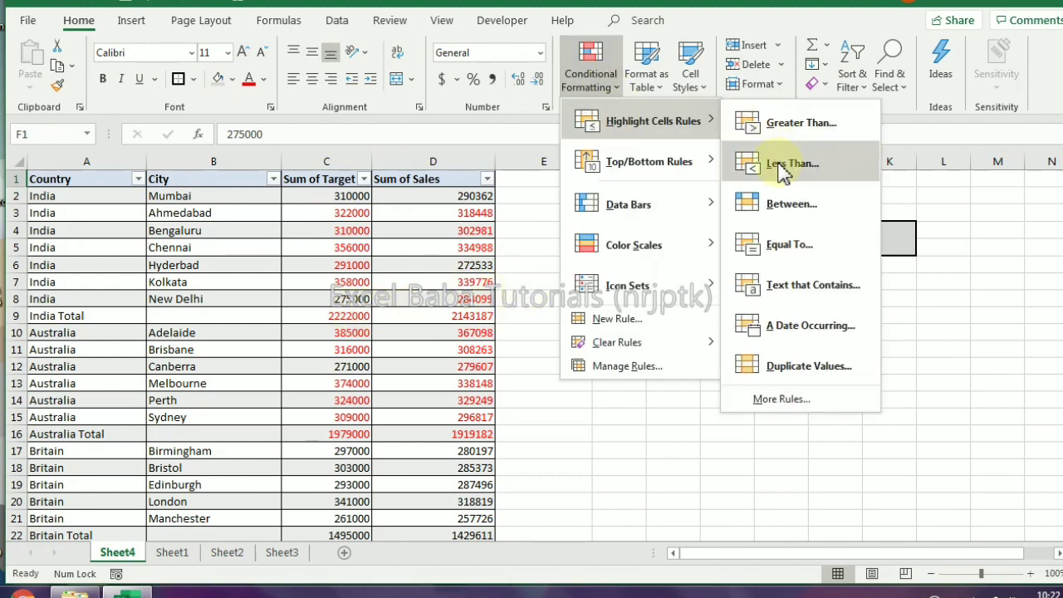
pyautogui.click(785, 167)
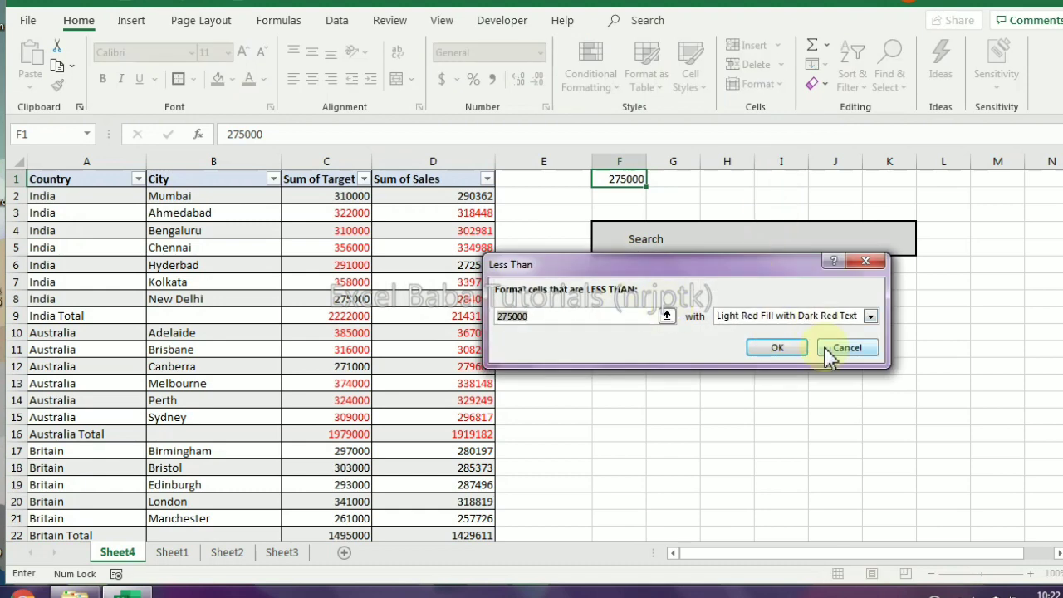
pyautogui.click(830, 354)
# - Apply a Between rule to F1 with bounds $F$1 and $G$1
pyautogui.click(586, 62)
pyautogui.moveTo(618, 129)
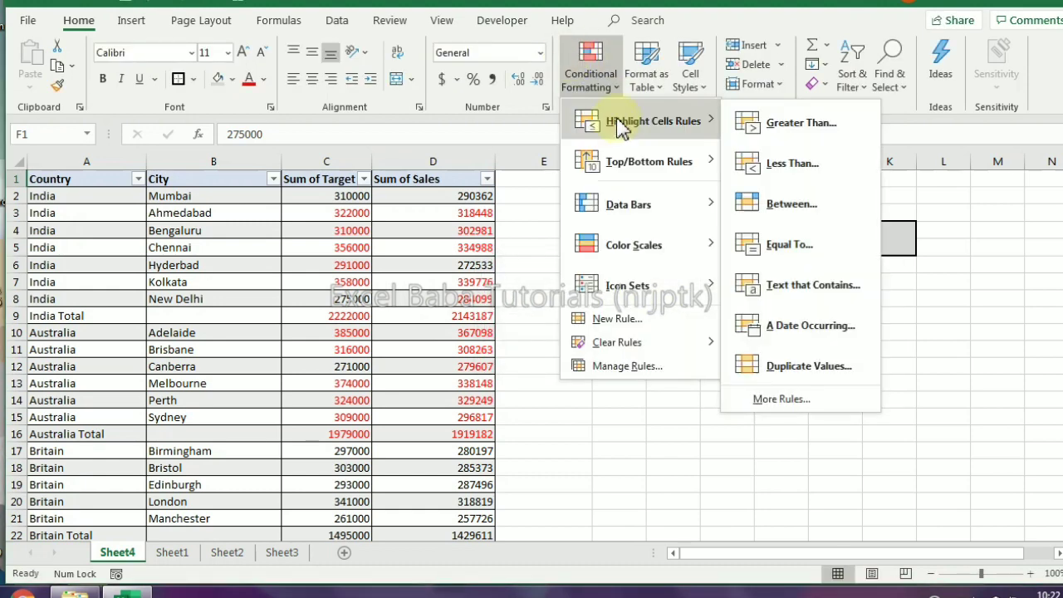
pyautogui.click(804, 205)
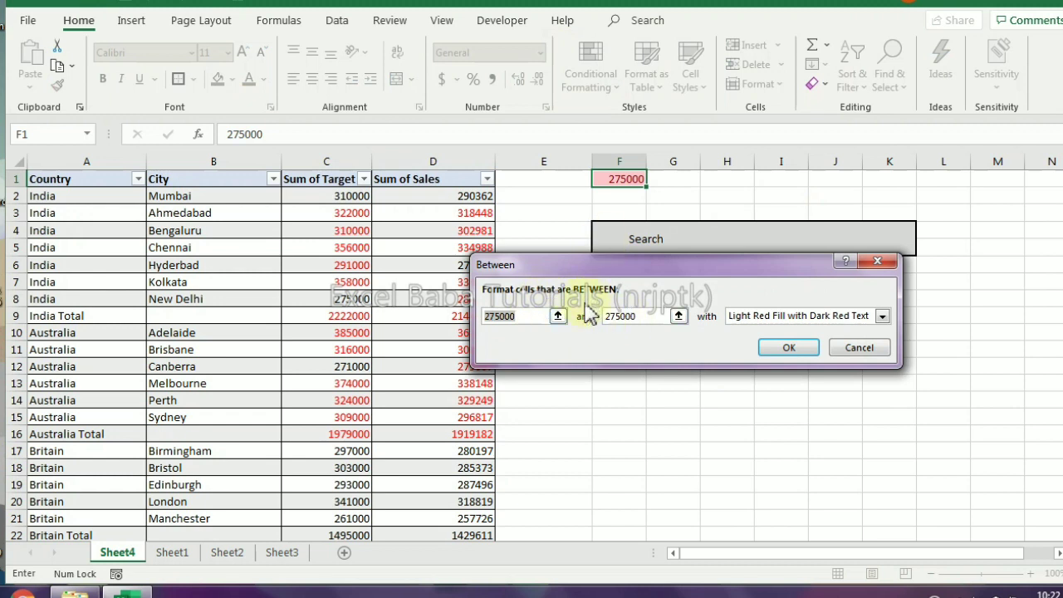
pyautogui.click(559, 318)
pyautogui.click(619, 181)
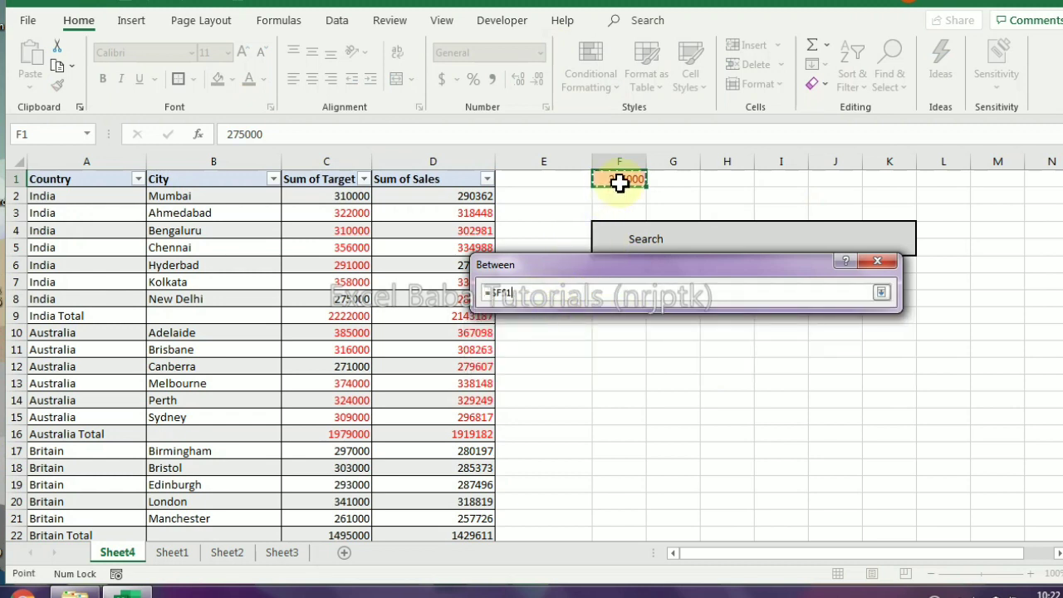
pyautogui.click(881, 294)
pyautogui.click(678, 317)
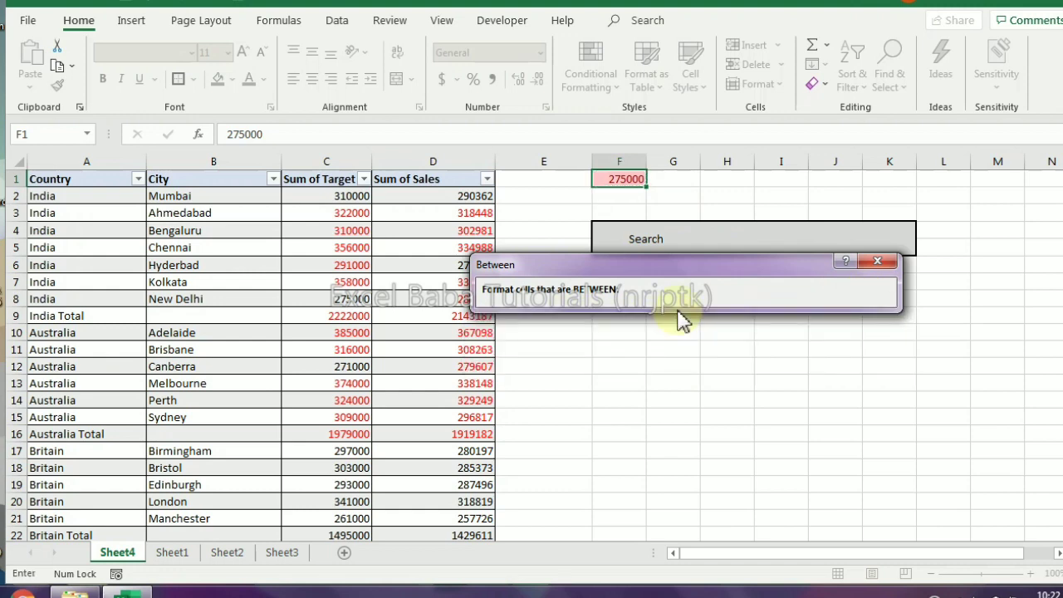
pyautogui.click(683, 179)
pyautogui.click(881, 294)
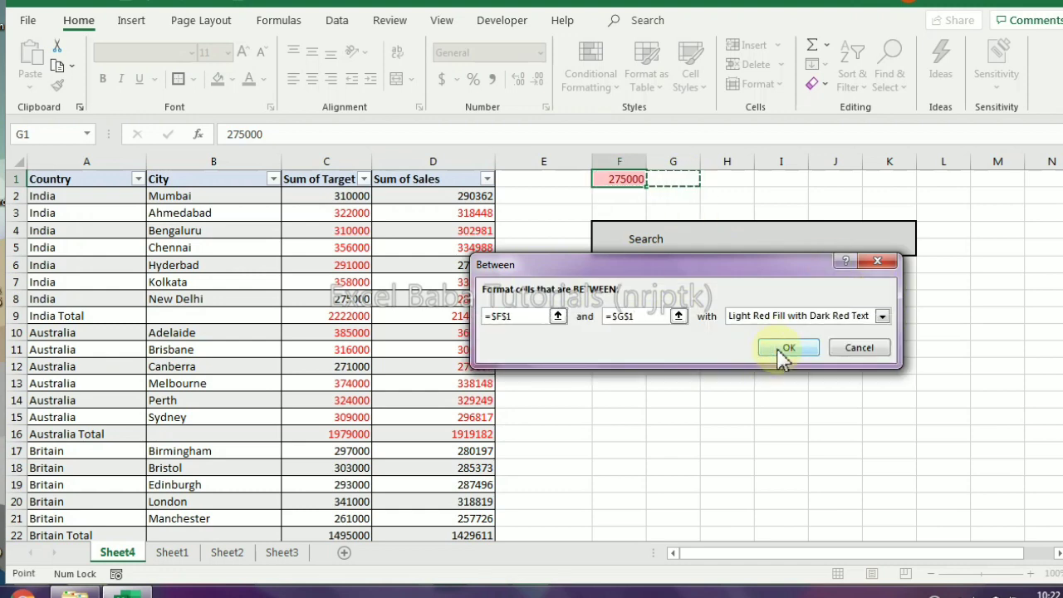
pyautogui.click(785, 349)
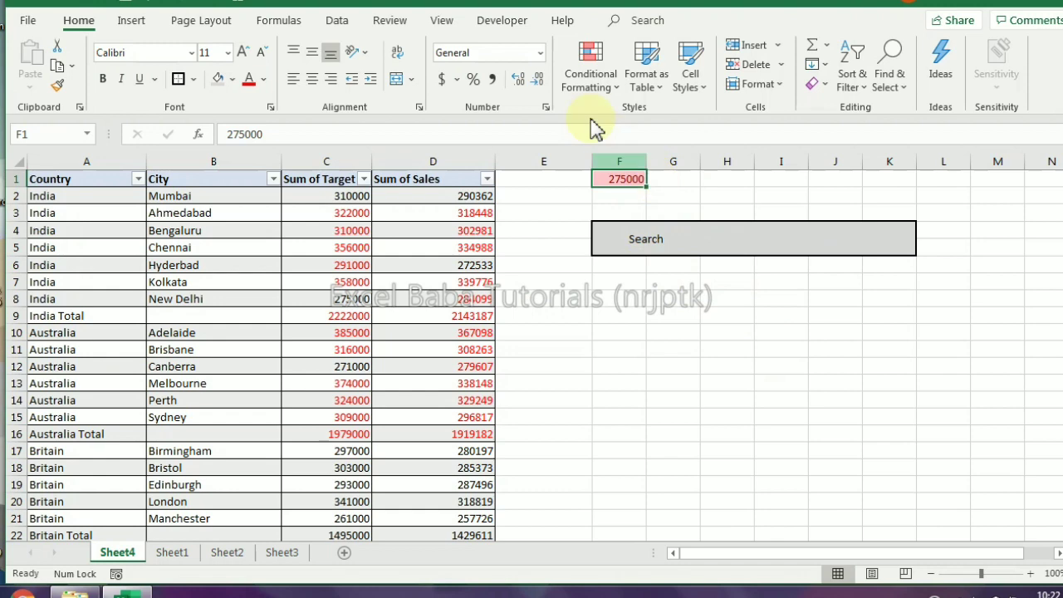
# - Start another Between rule with light red fill and dark red text, then cancel it
pyautogui.click(590, 75)
pyautogui.moveTo(631, 123)
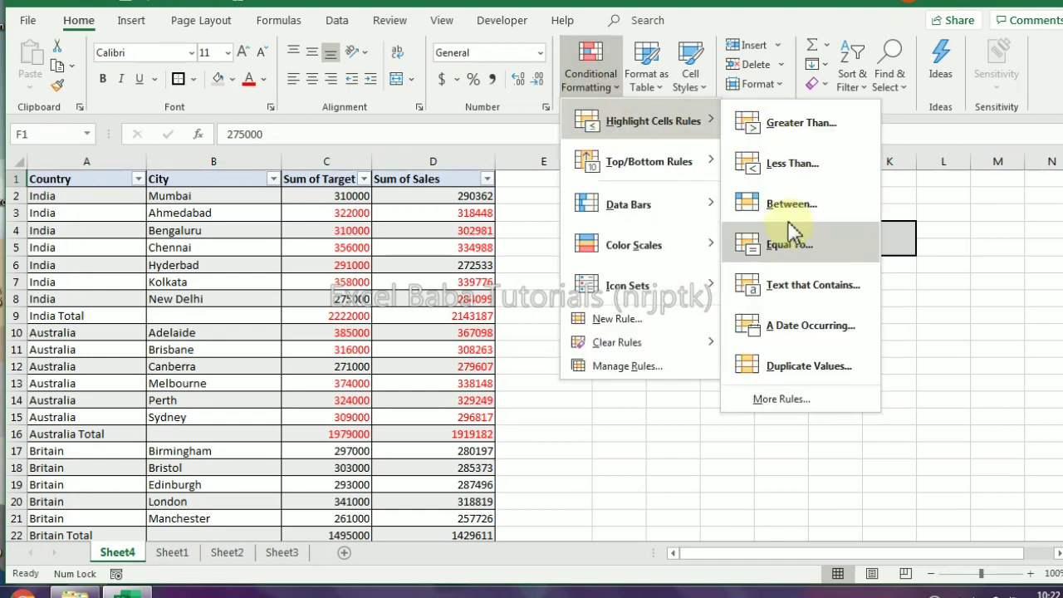
pyautogui.click(789, 204)
pyautogui.click(768, 317)
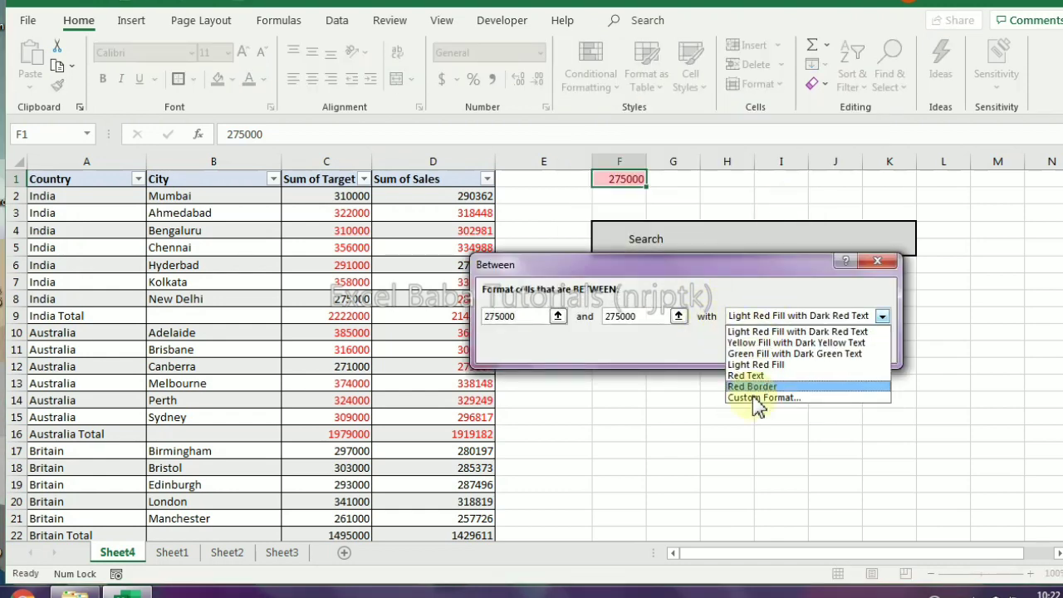
pyautogui.click(748, 332)
pyautogui.click(855, 347)
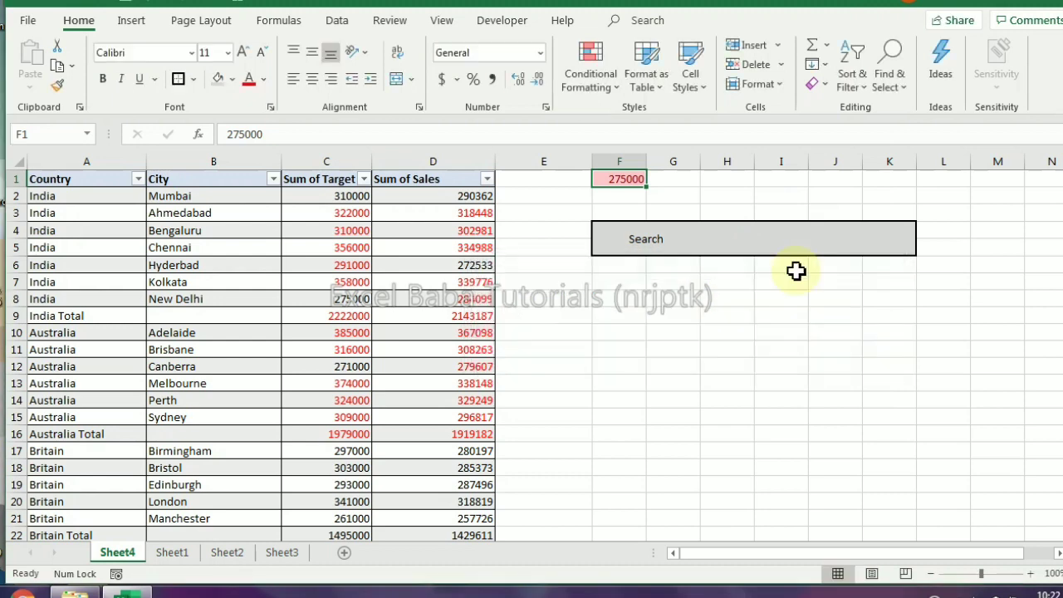
# - Apply an Equal To rule so F1 shows light red at 275000
pyautogui.click(591, 75)
pyautogui.moveTo(631, 122)
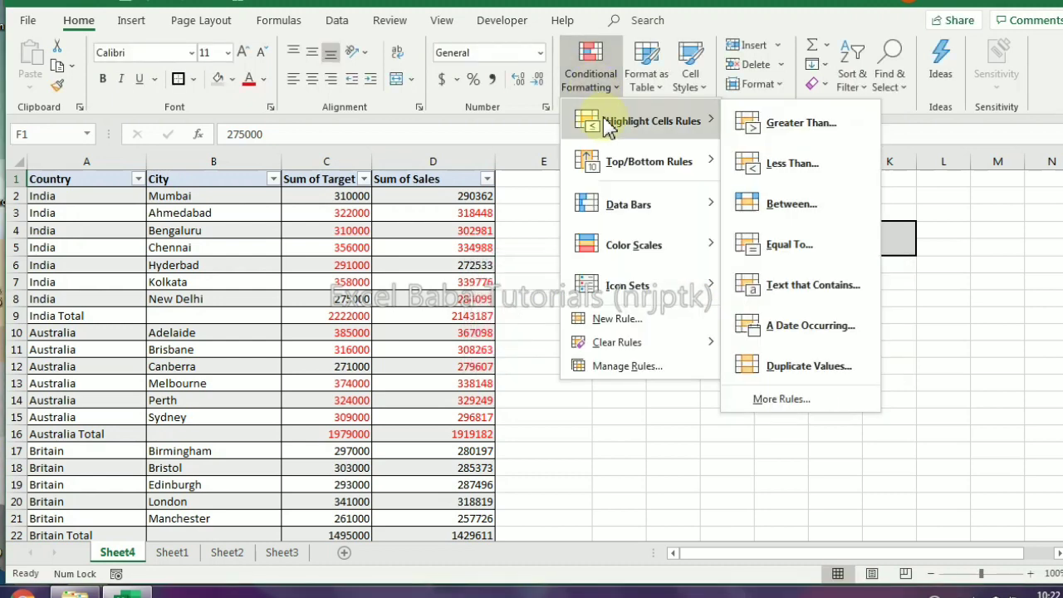
pyautogui.click(779, 259)
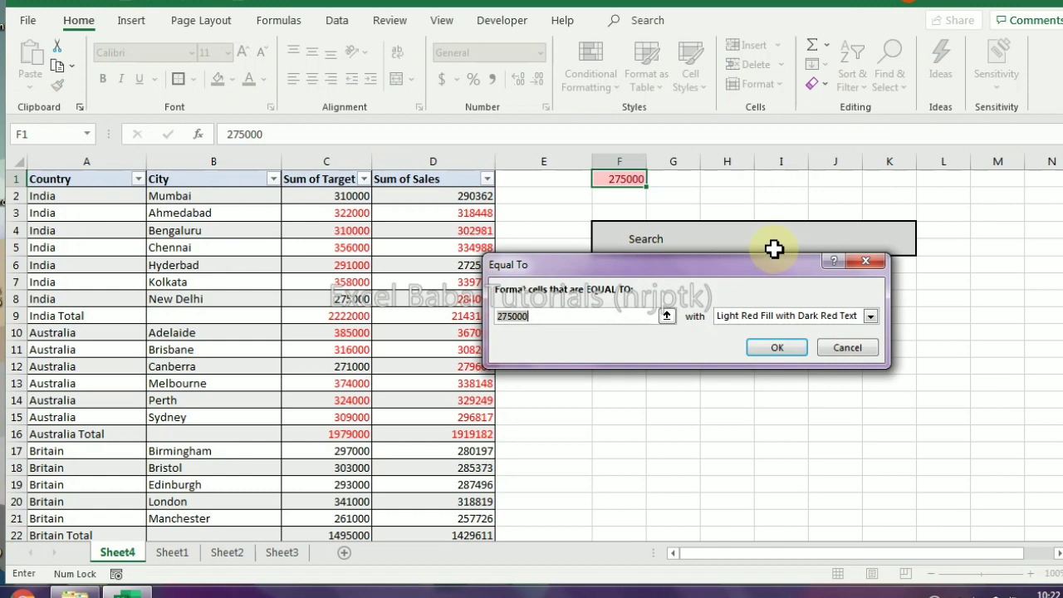
pyautogui.click(771, 341)
# - Select B3:B9, try an Equal To Chennai rule, cancel, and reopen Highlight Cells Rules
pyautogui.moveTo(191, 213); pyautogui.dragTo(236, 318)
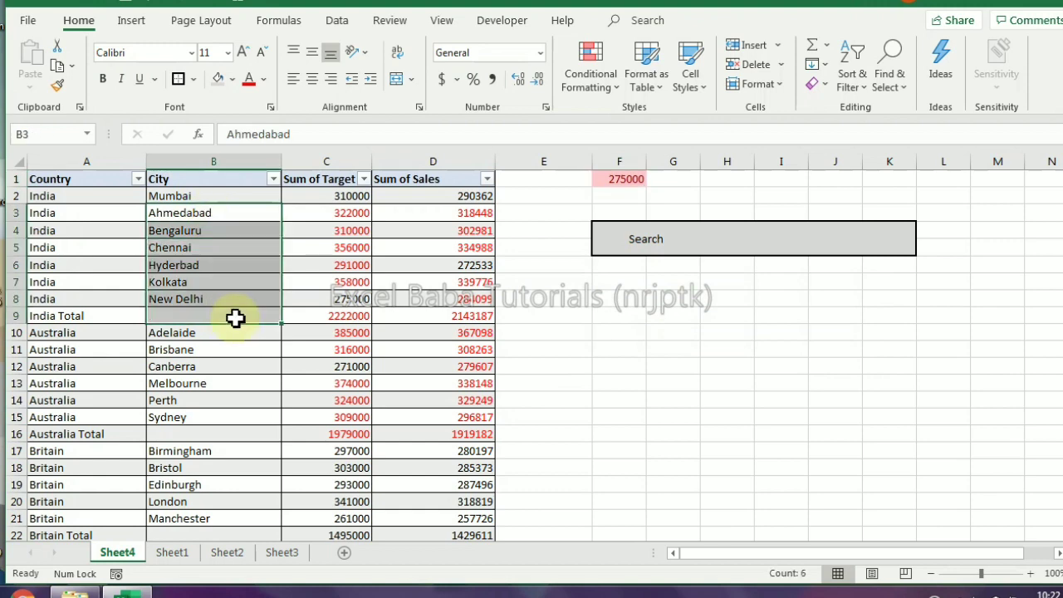
pyautogui.click(596, 83)
pyautogui.moveTo(623, 121)
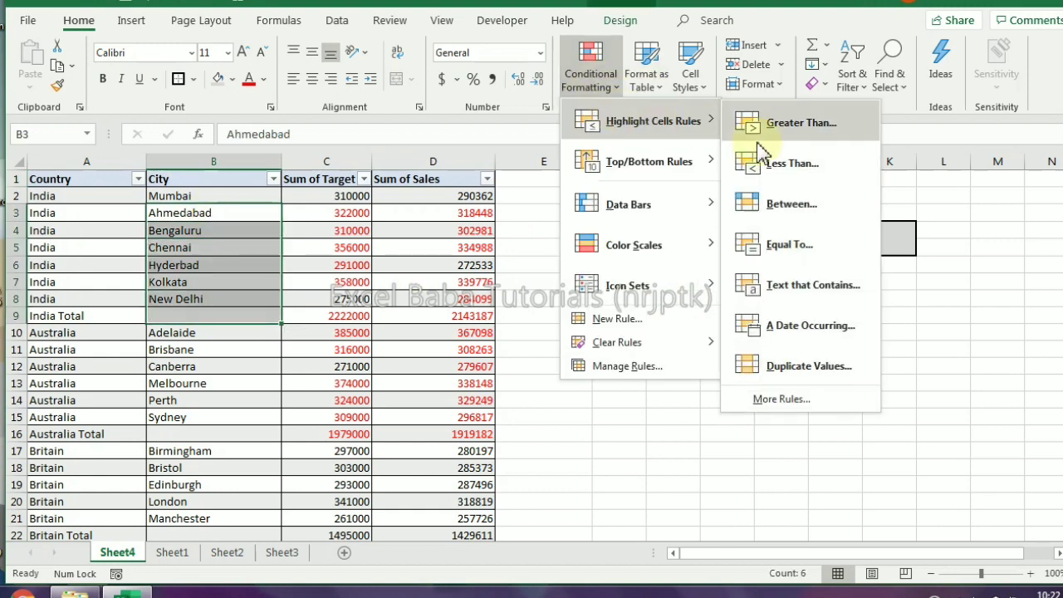
pyautogui.click(793, 245)
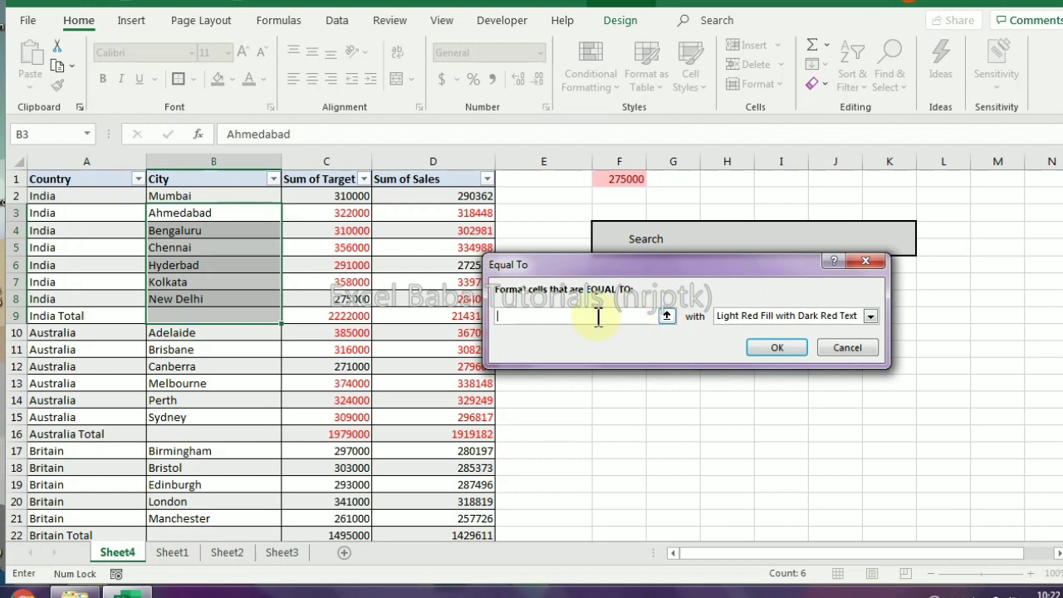
pyautogui.write('Chenai')
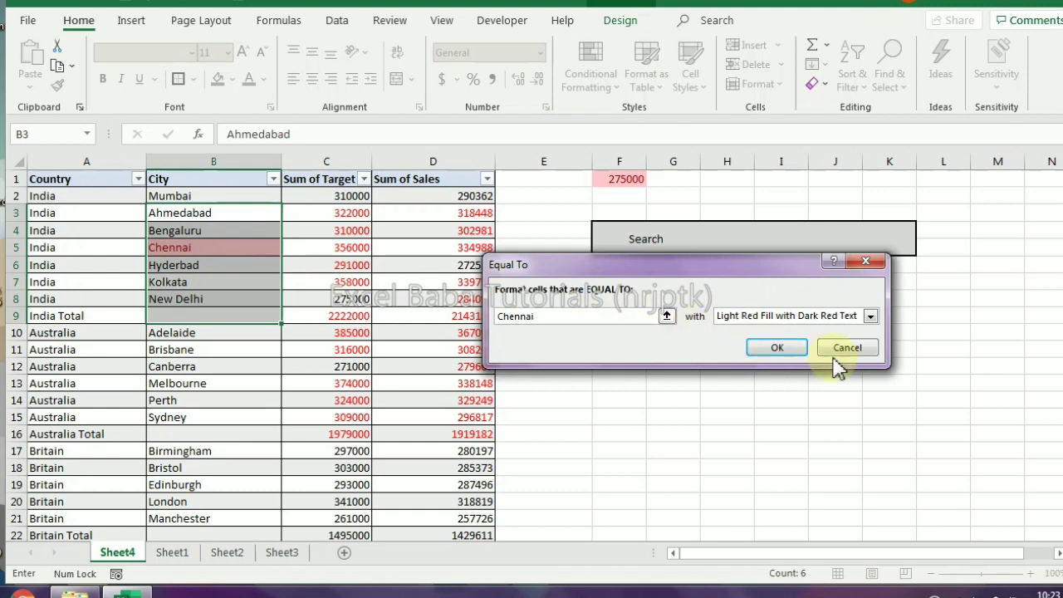
pyautogui.click(871, 316)
pyautogui.click(871, 315)
pyautogui.click(848, 349)
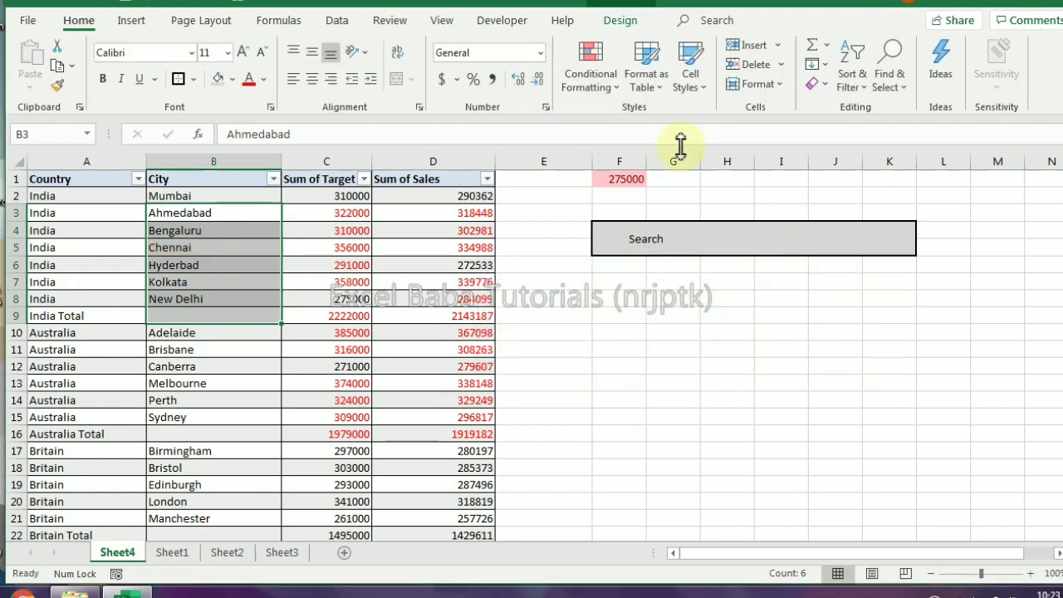
pyautogui.click(590, 73)
pyautogui.moveTo(665, 120)
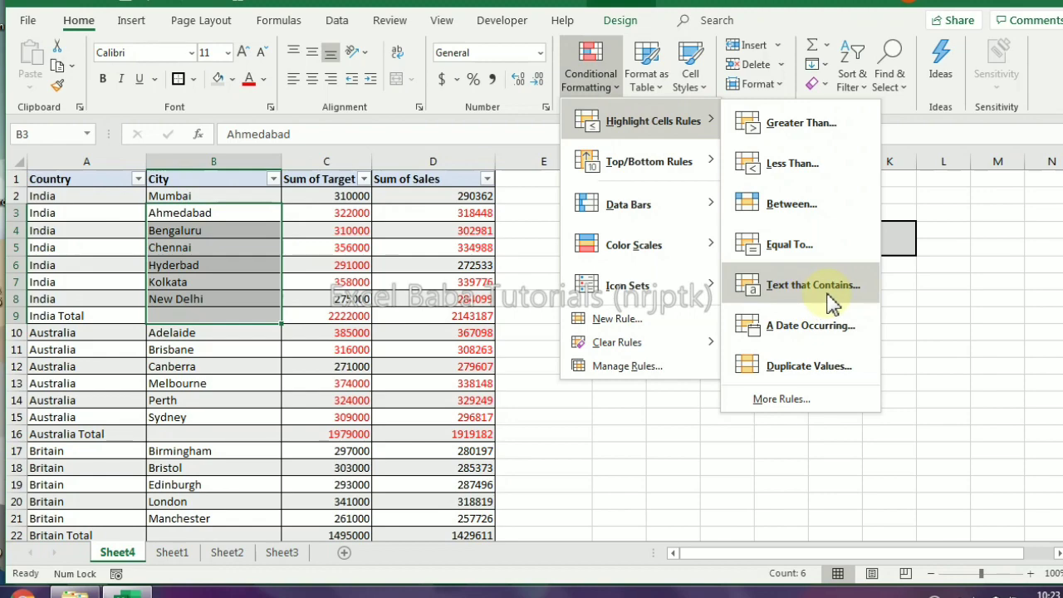
pyautogui.click(812, 285)
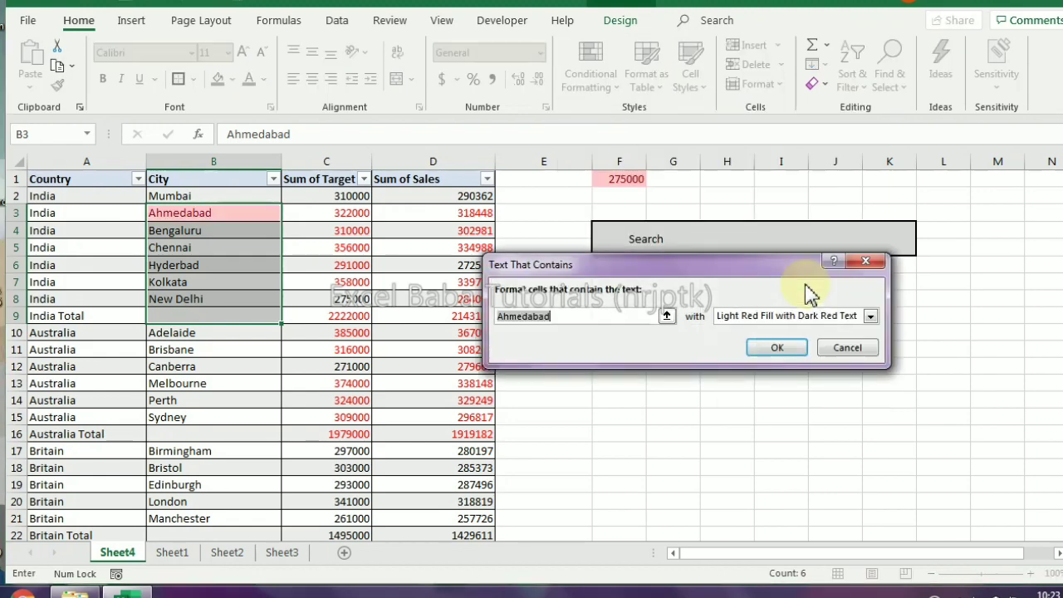
pyautogui.moveTo(688, 271); pyautogui.dragTo(723, 285)
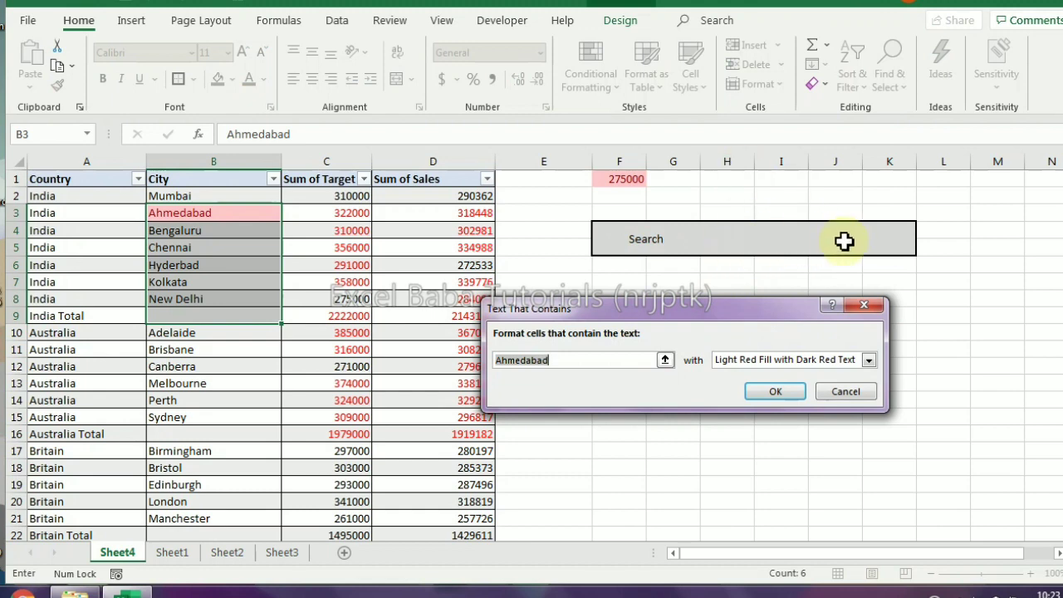
pyautogui.click(665, 360)
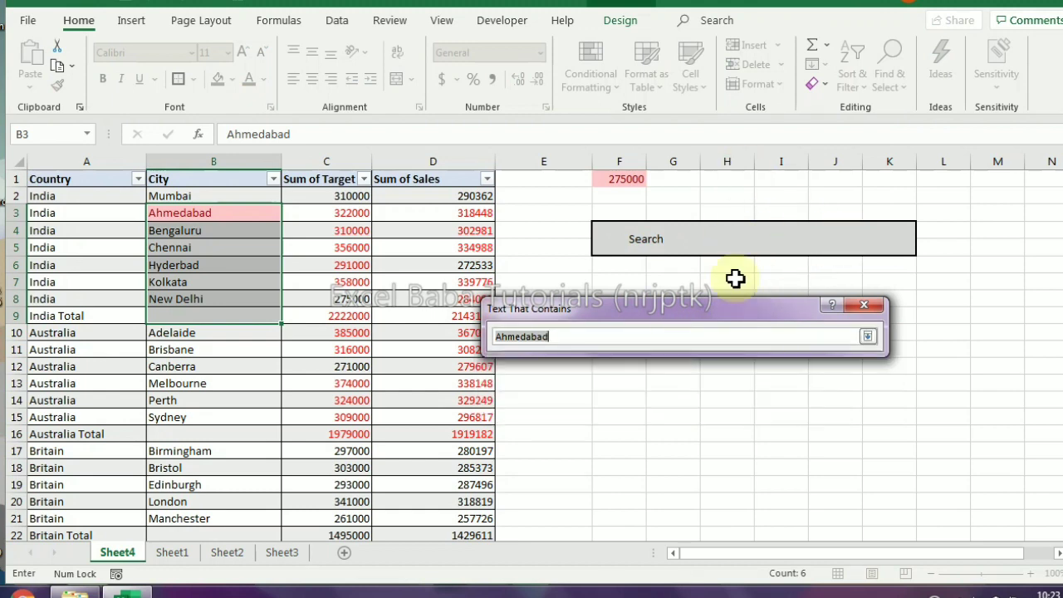
pyautogui.click(787, 241)
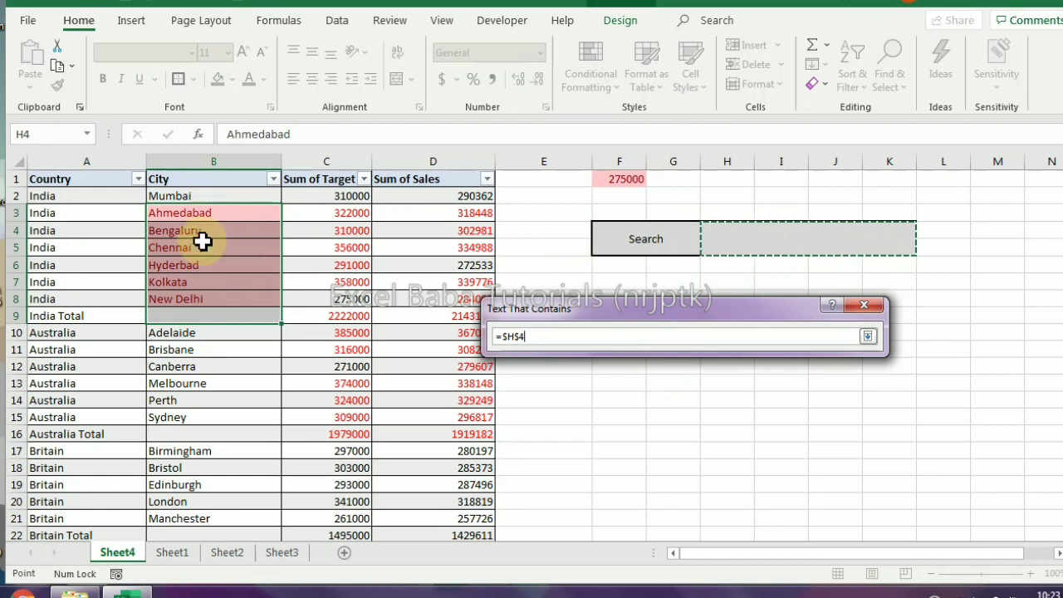
pyautogui.click(867, 337)
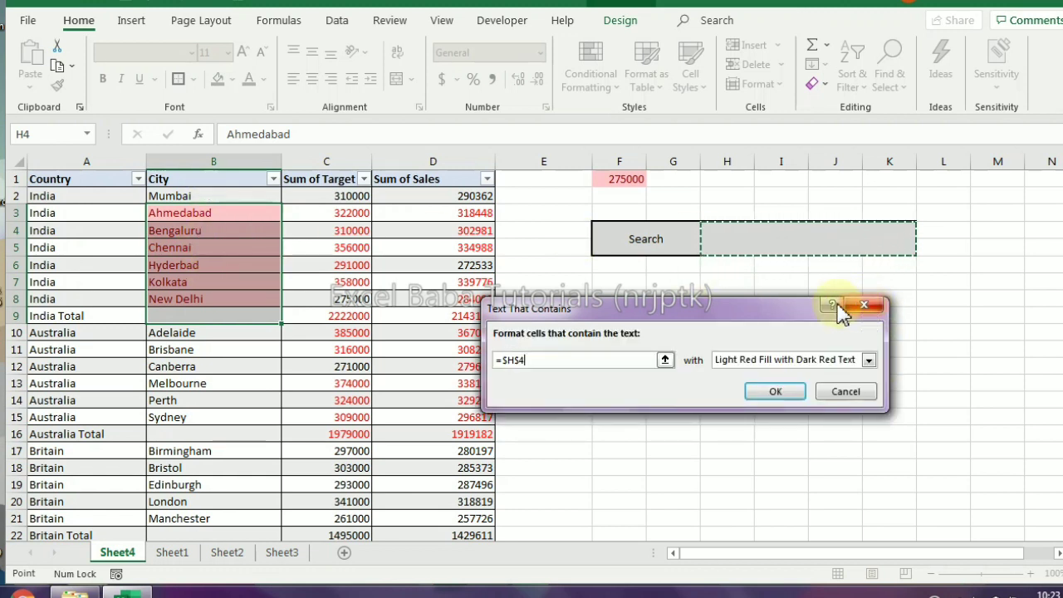
pyautogui.click(848, 391)
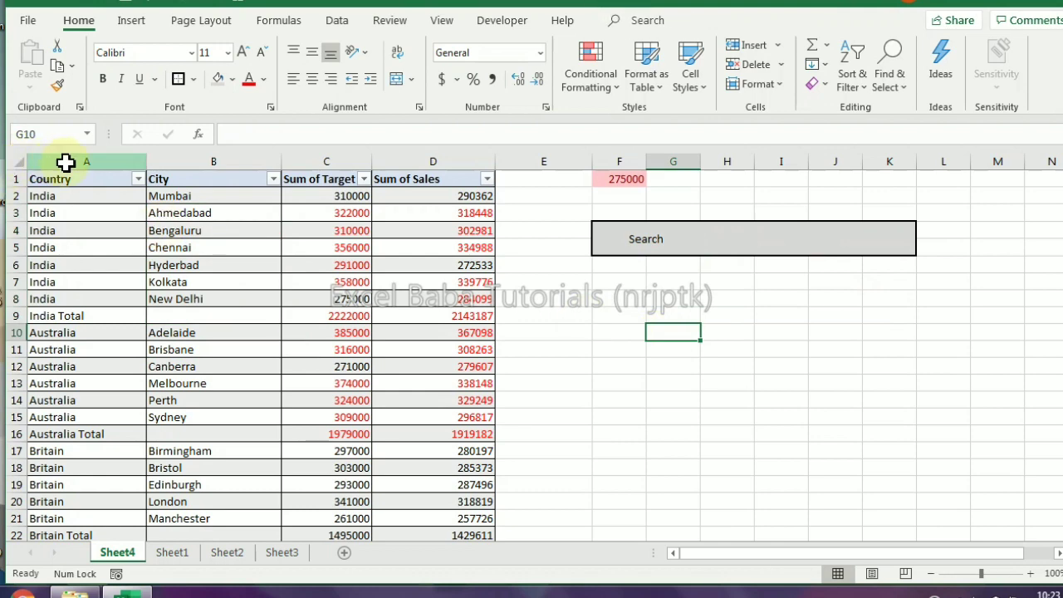
# - Add a Text That Contains rule to columns A:B matching $H$4, with light red fill
pyautogui.moveTo(66, 161); pyautogui.dragTo(208, 160)
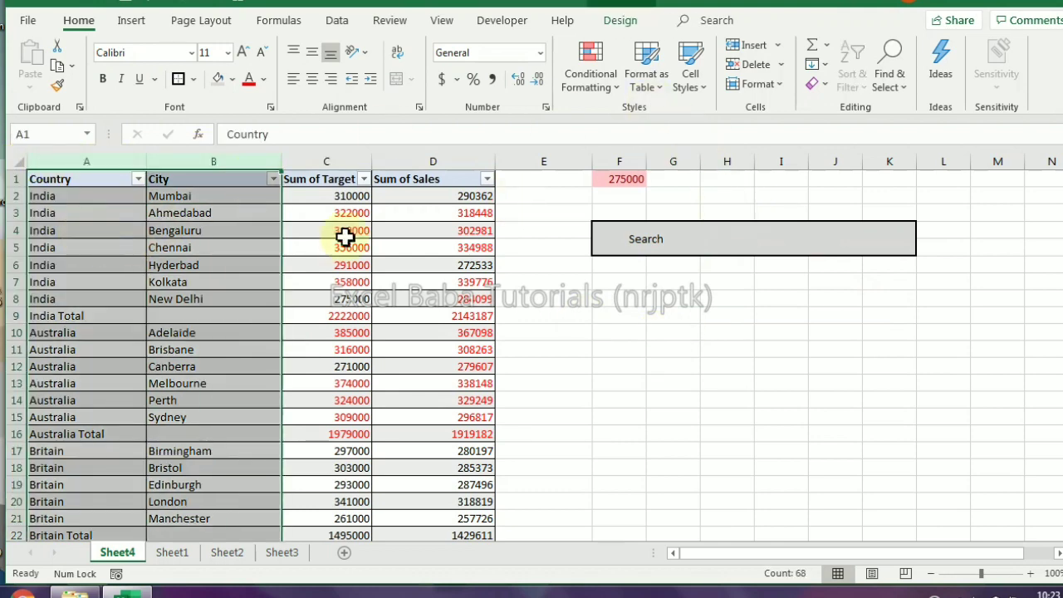
pyautogui.click(591, 79)
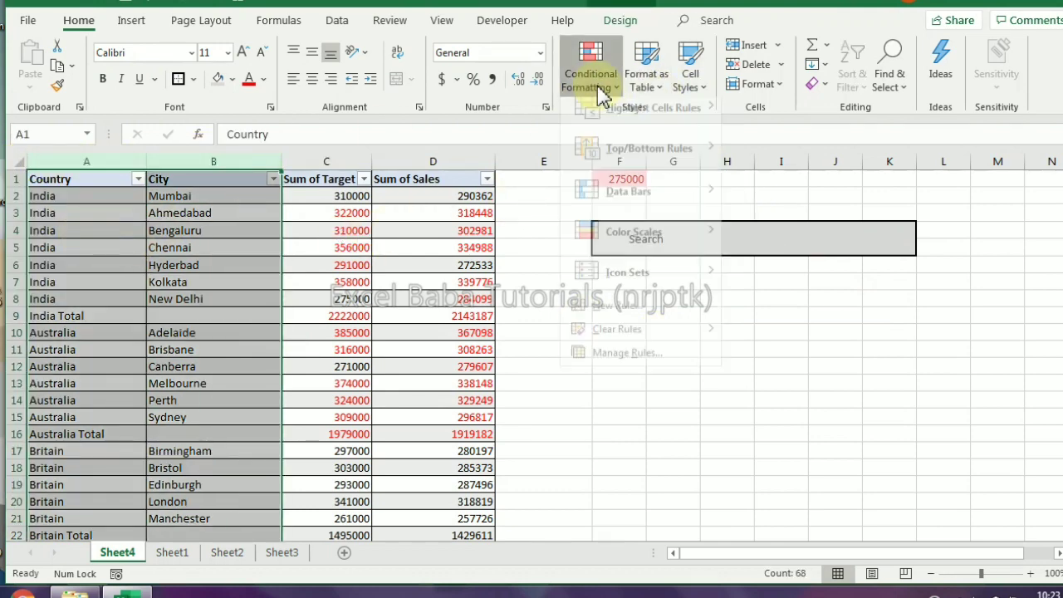
pyautogui.moveTo(621, 126)
pyautogui.click(812, 291)
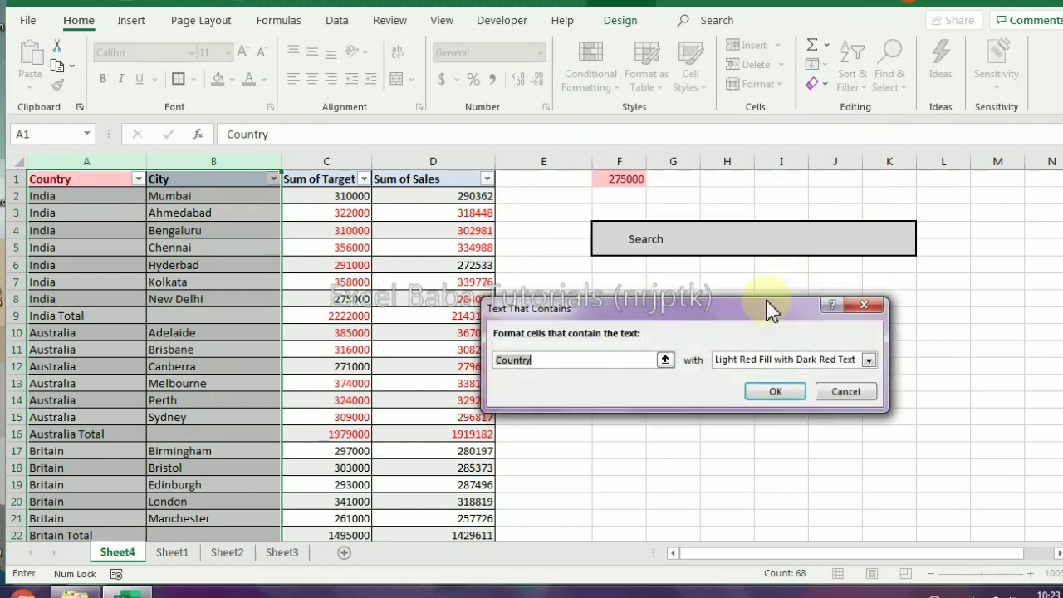
pyautogui.click(665, 360)
pyautogui.click(769, 249)
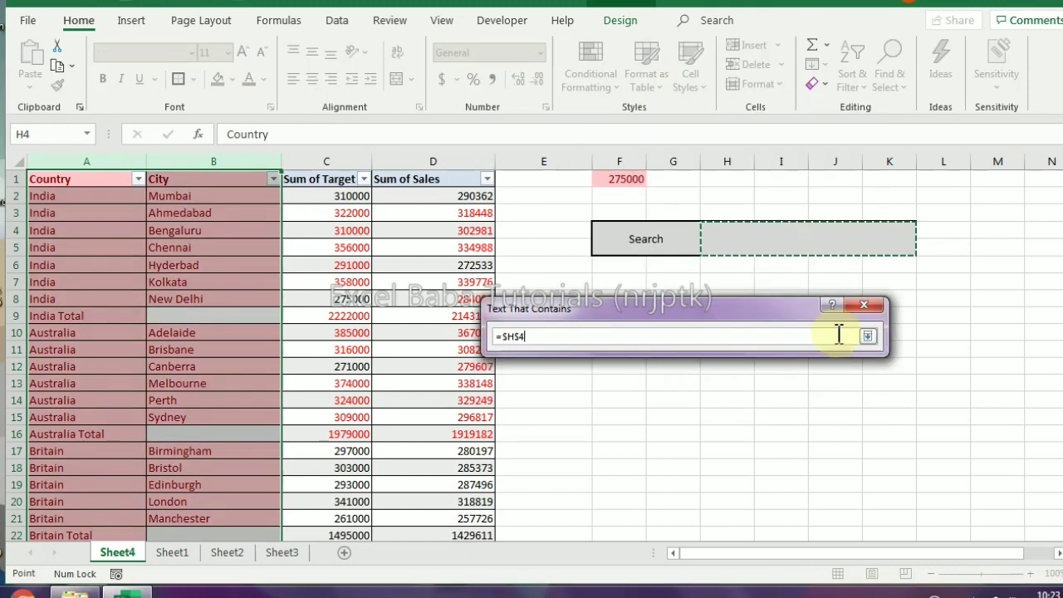
pyautogui.click(866, 338)
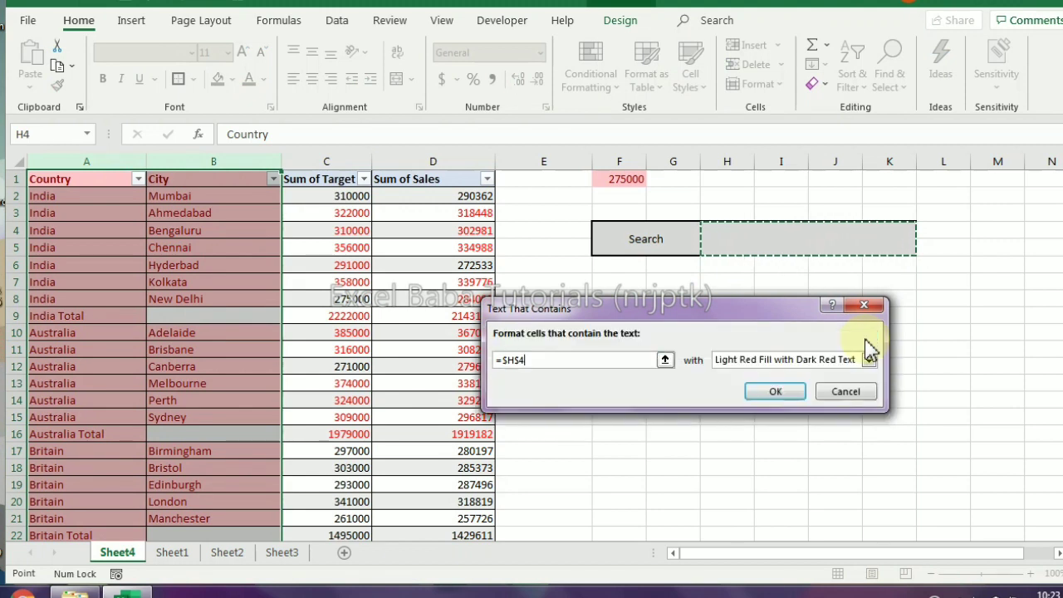
pyautogui.click(772, 396)
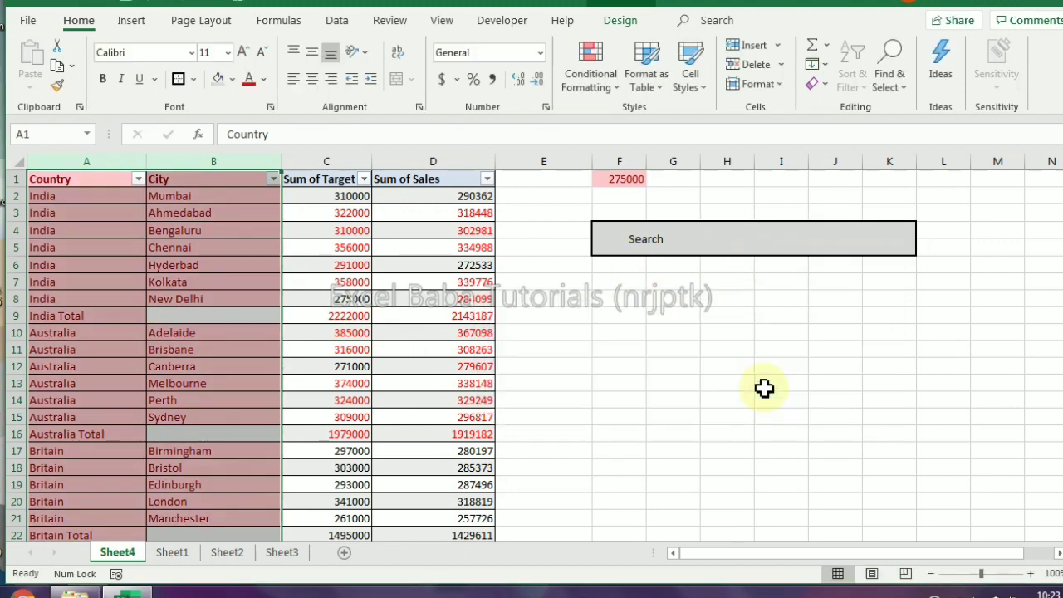
pyautogui.click(748, 244)
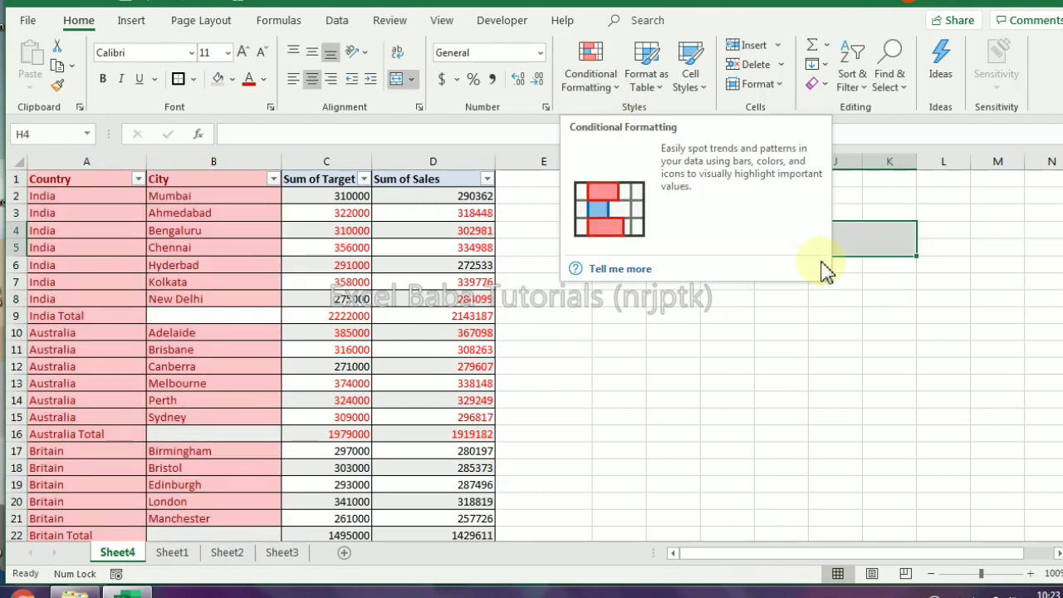
# - Try 'India' and then 'Total' as the search text in H4
pyautogui.click(853, 321)
pyautogui.click(784, 237)
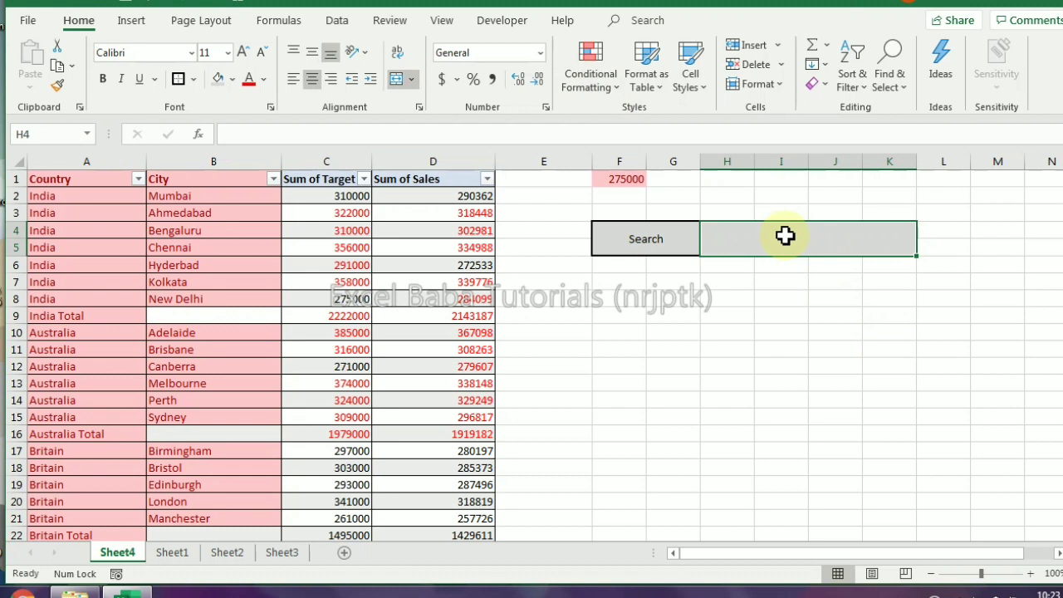
pyautogui.write('India')
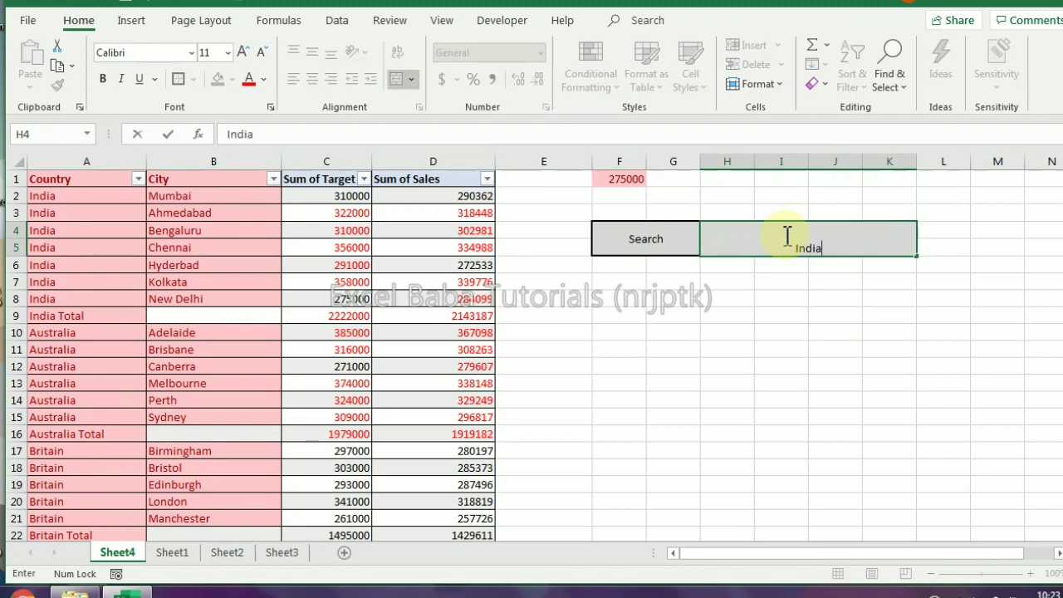
pyautogui.hotkey('ctrl', 'Return')
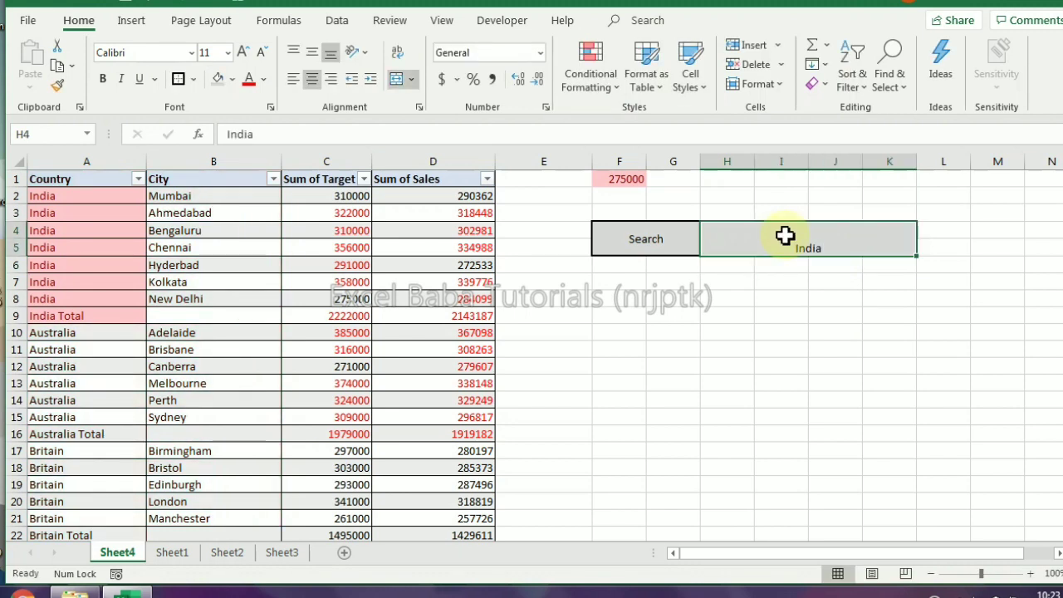
pyautogui.write('Total')
pyautogui.press('Return')
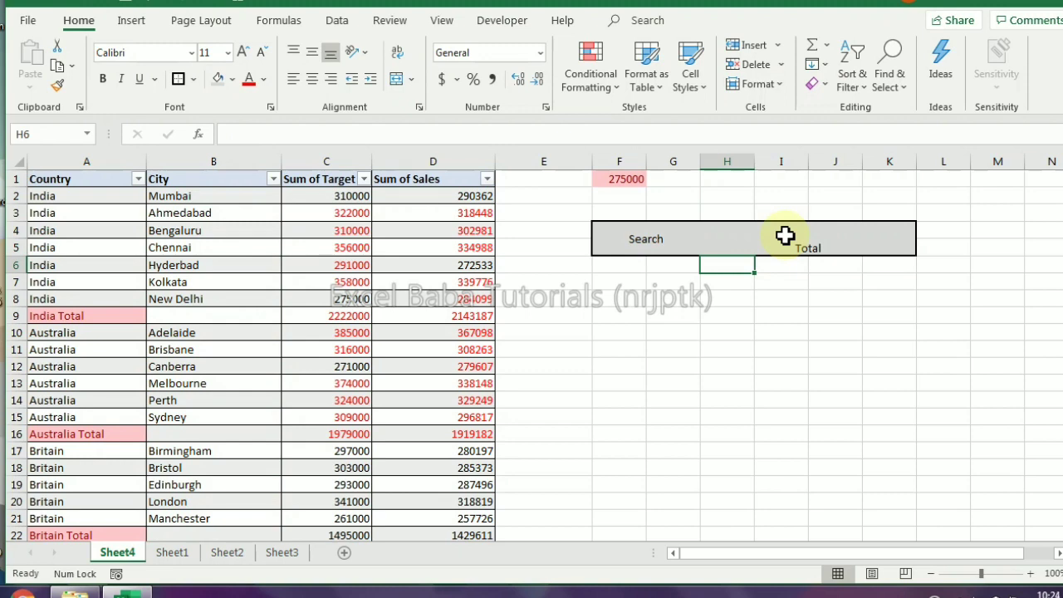
# - Enter Mumbai in H4, then shorten the search text to 'bai'
pyautogui.click(785, 235)
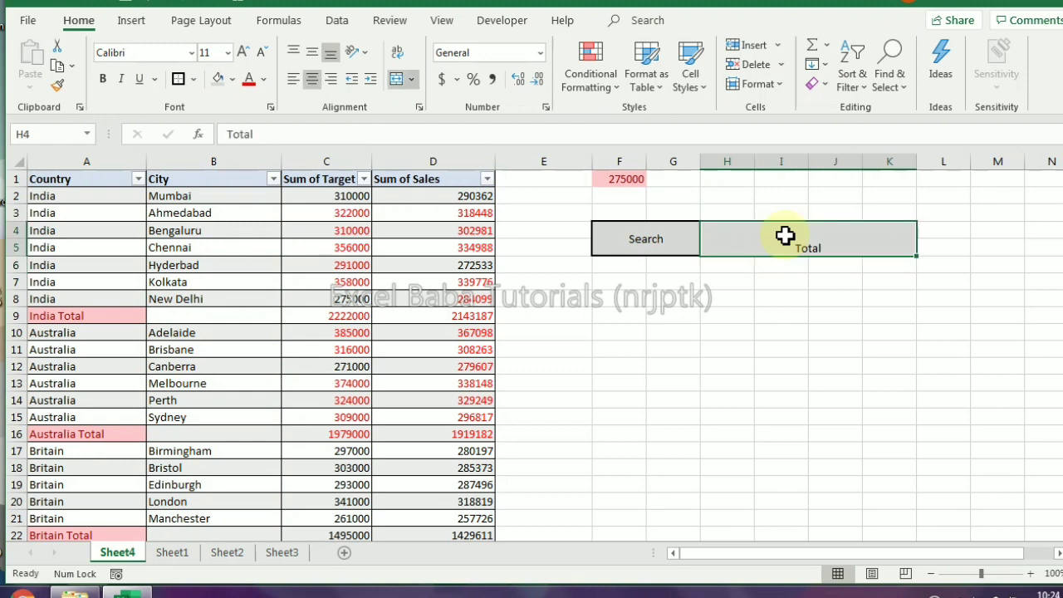
pyautogui.write('M')
pyautogui.press('Return')
pyautogui.click(785, 236)
pyautogui.doubleClick(785, 236)
pyautogui.press('BackSpace')
pyautogui.press('BackSpace')
pyautogui.press('BackSpace')
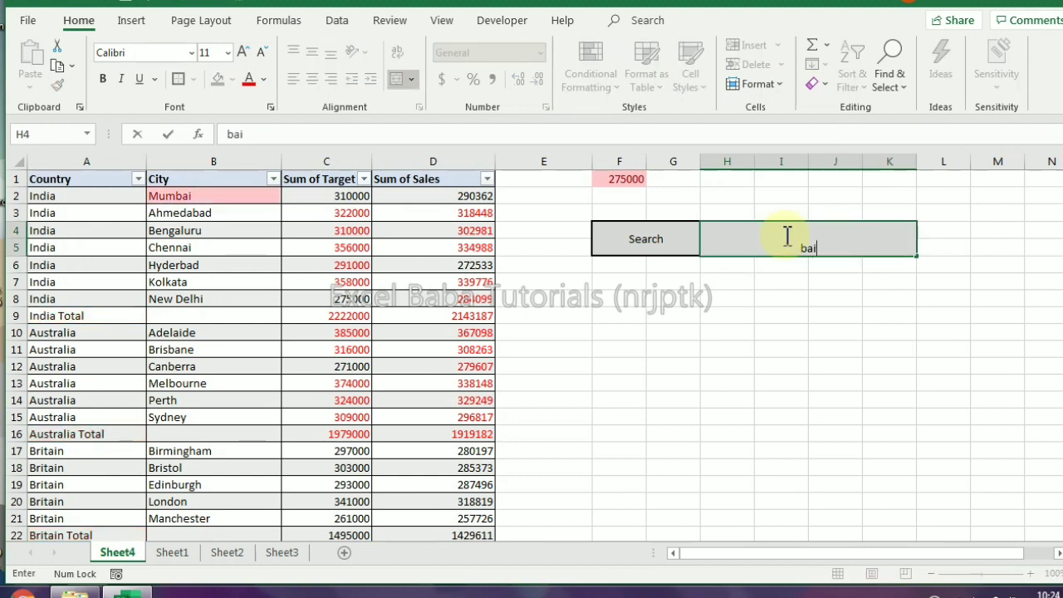
pyautogui.press('Return')
pyautogui.click(785, 236)
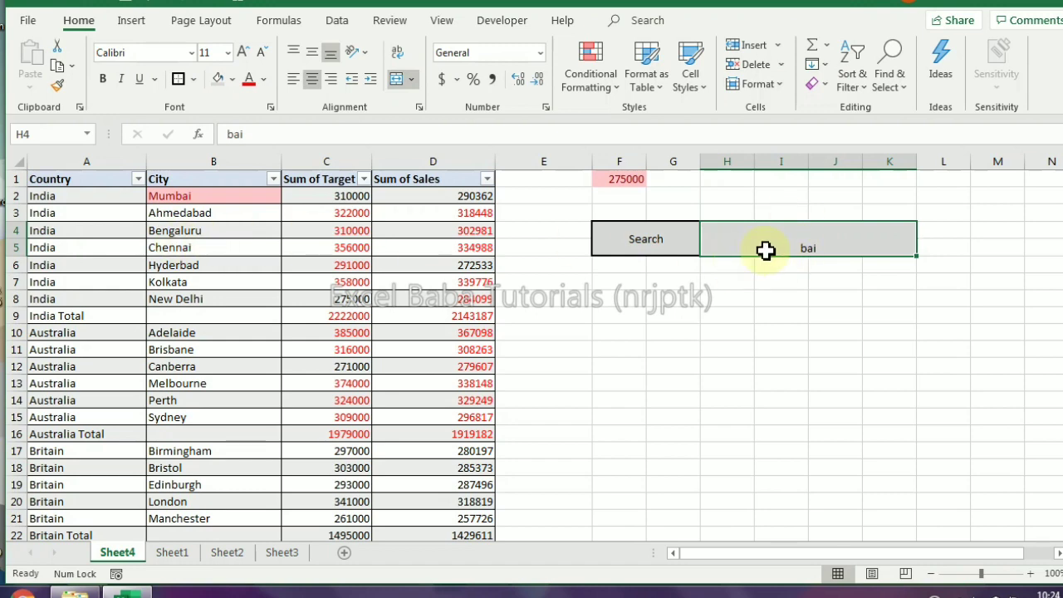
pyautogui.doubleClick(765, 250)
pyautogui.press('Escape')
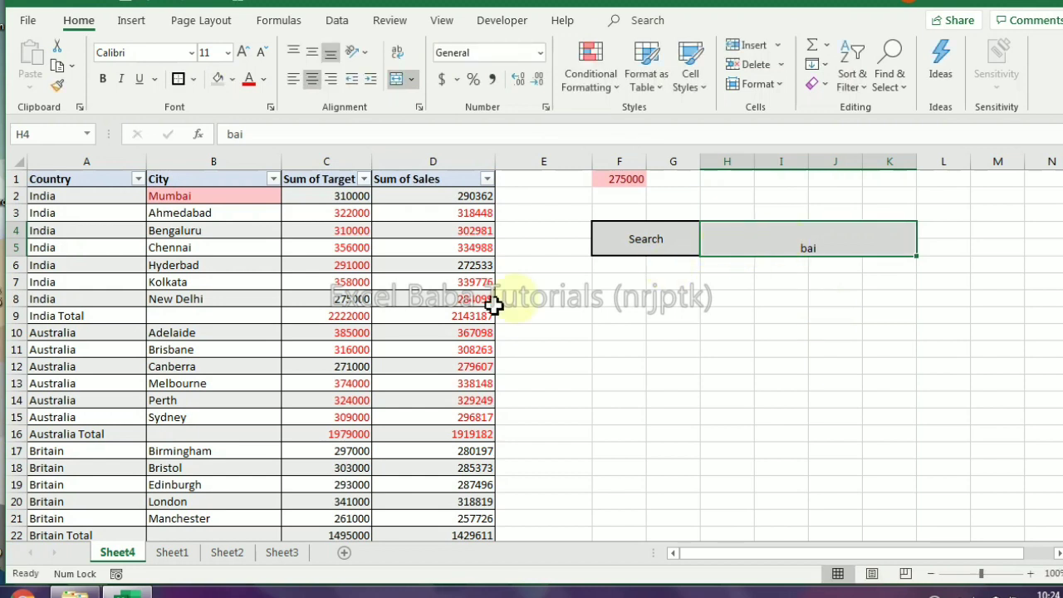
pyautogui.click(67, 316)
pyautogui.moveTo(66, 316); pyautogui.dragTo(470, 324)
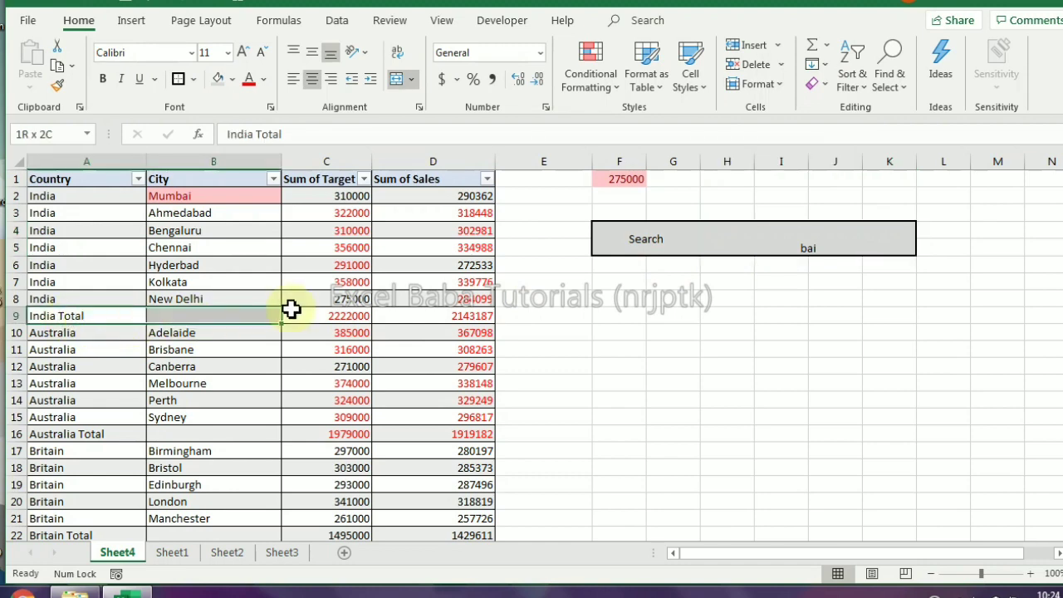
pyautogui.click(591, 68)
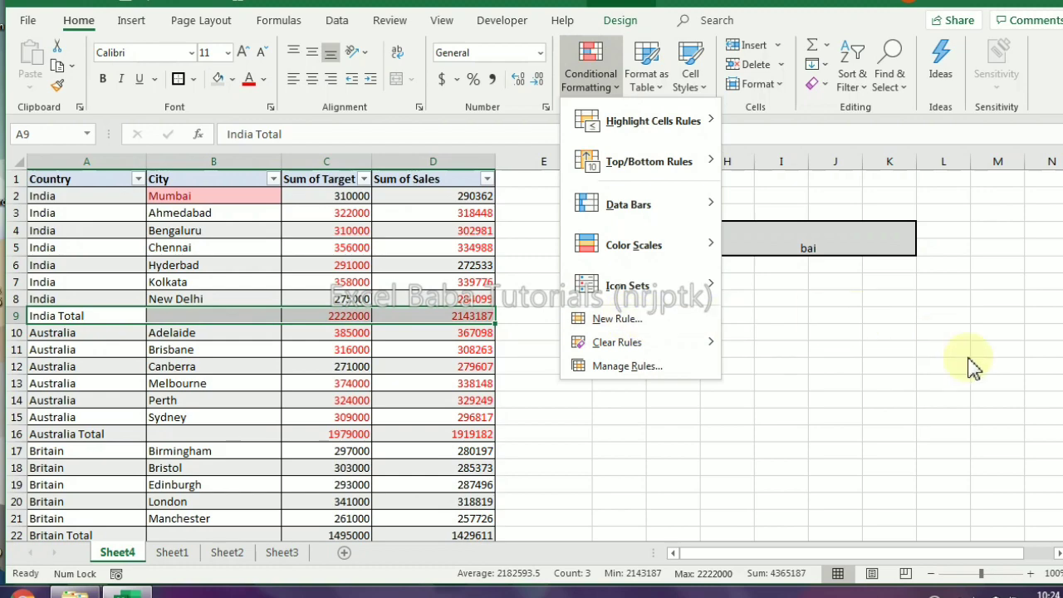
pyautogui.moveTo(653, 124)
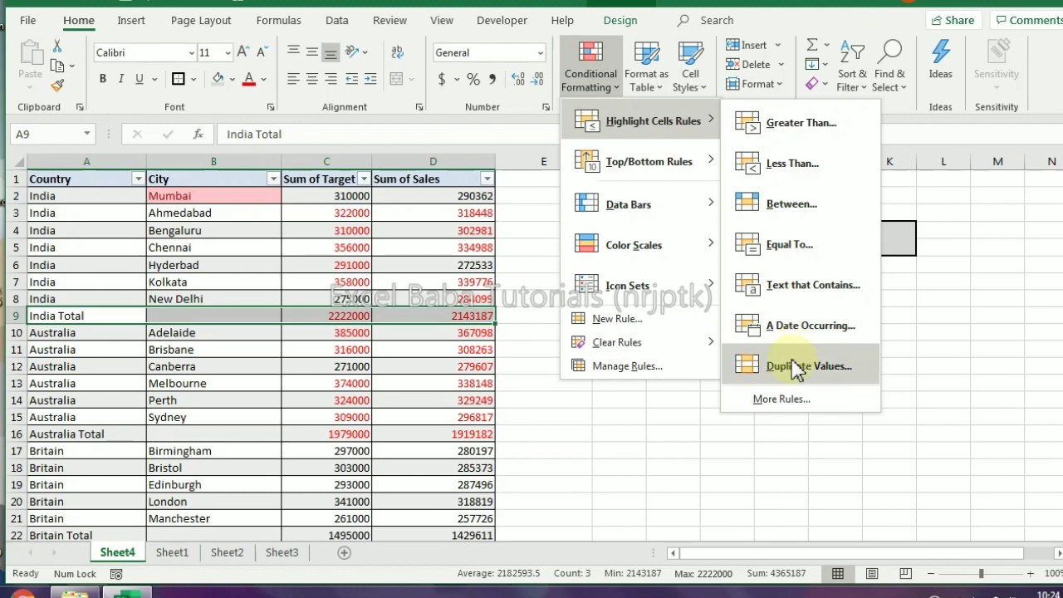
pyautogui.click(615, 318)
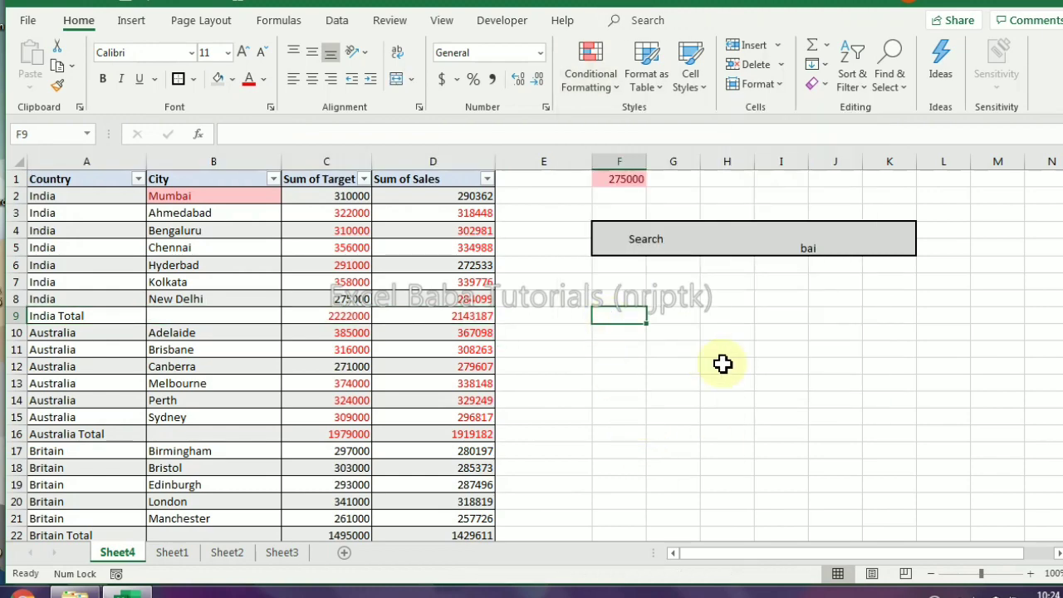
# - Insert today's date 02/06/20 in F9 and fill =F9+1 next-day formulas down the column
pyautogui.hotkey('ctrl', ';')
pyautogui.press('Return')
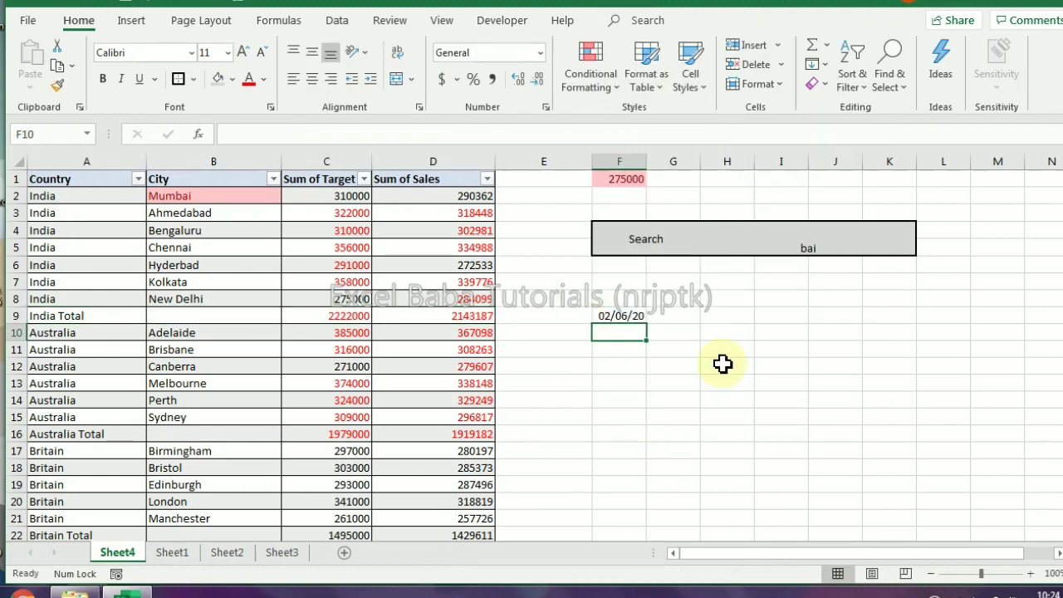
pyautogui.write('=F9+1')
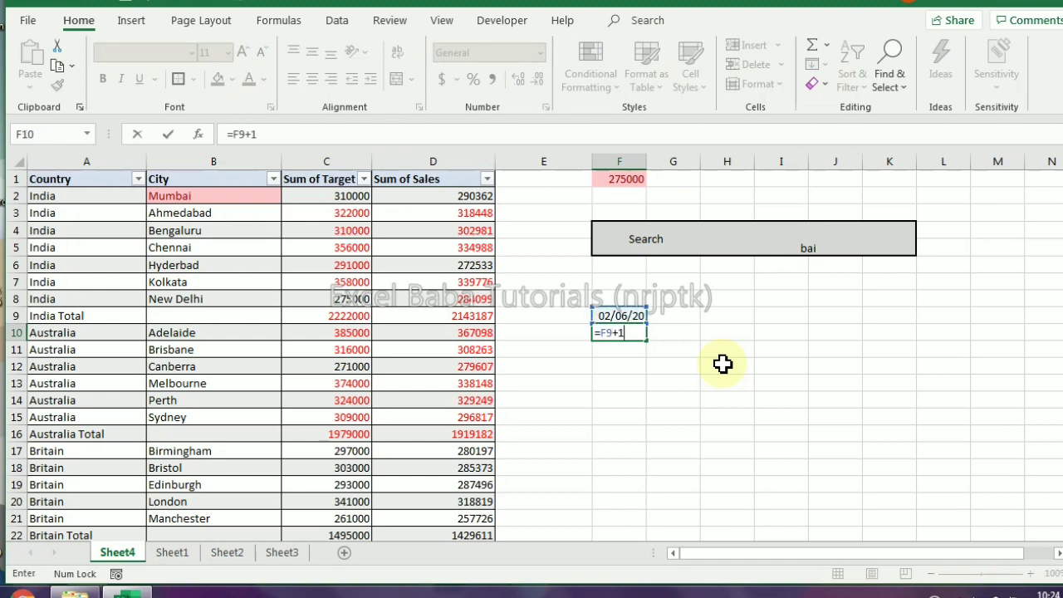
pyautogui.press('Return')
pyautogui.press('Up')
pyautogui.hotkey('ctrl', 'c')
pyautogui.press('Down')
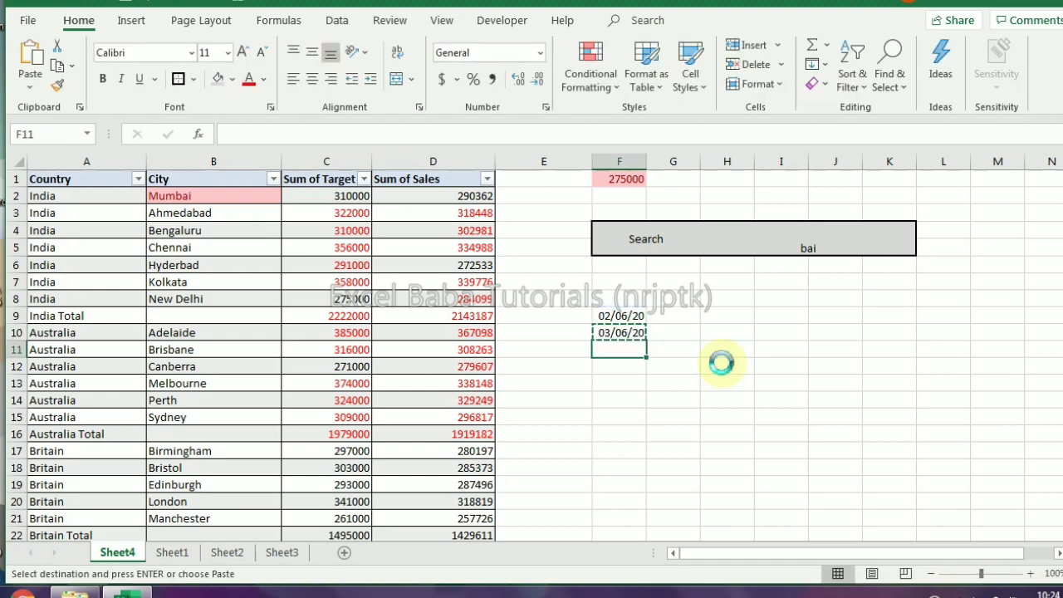
pyautogui.hotkey('ctrl', 'v')
pyautogui.press('Down')
pyautogui.hotkey('ctrl', 'v')
pyautogui.press('Down')
pyautogui.hotkey('ctrl', 'v')
pyautogui.press('Down')
pyautogui.hotkey('ctrl', 'v')
pyautogui.press('Down')
pyautogui.hotkey('ctrl', 'v')
pyautogui.press('Down')
pyautogui.hotkey('ctrl', 'v')
pyautogui.press('Down')
pyautogui.hotkey('ctrl', 'v')
pyautogui.press('Down')
pyautogui.hotkey('ctrl', 'v')
pyautogui.press('Down')
pyautogui.hotkey('ctrl', 'v')
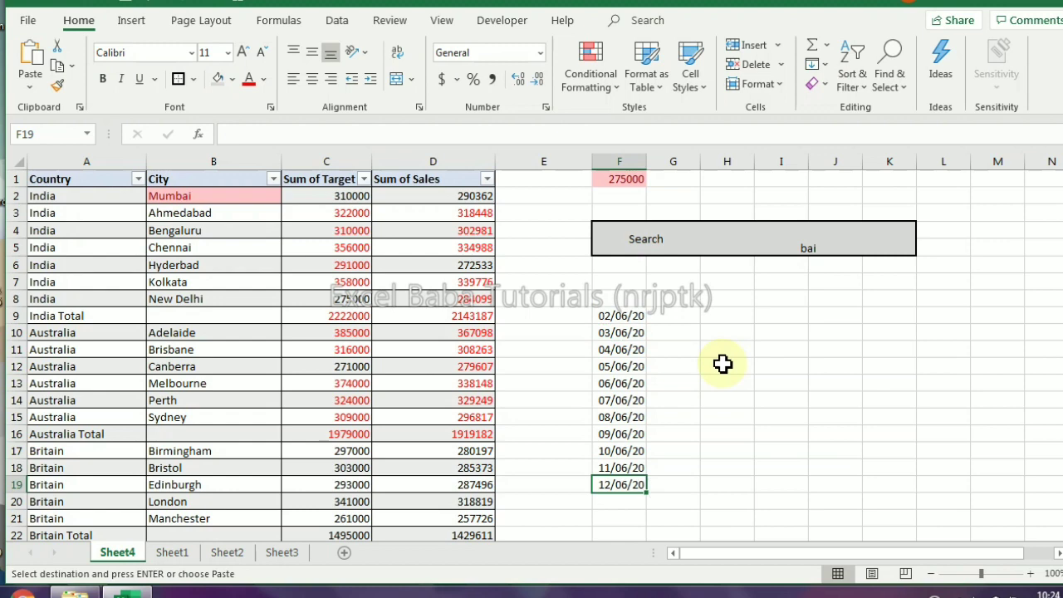
pyautogui.press('Down')
pyautogui.hotkey('ctrl', 'v')
# - Add previous-day formulas (=F9-1) from F8 up to F6, then select dates F6:F21
pyautogui.press('Down')
pyautogui.hotkey('ctrl', 'v')
pyautogui.hotkey('ctrl', 'Up')
pyautogui.write('+')
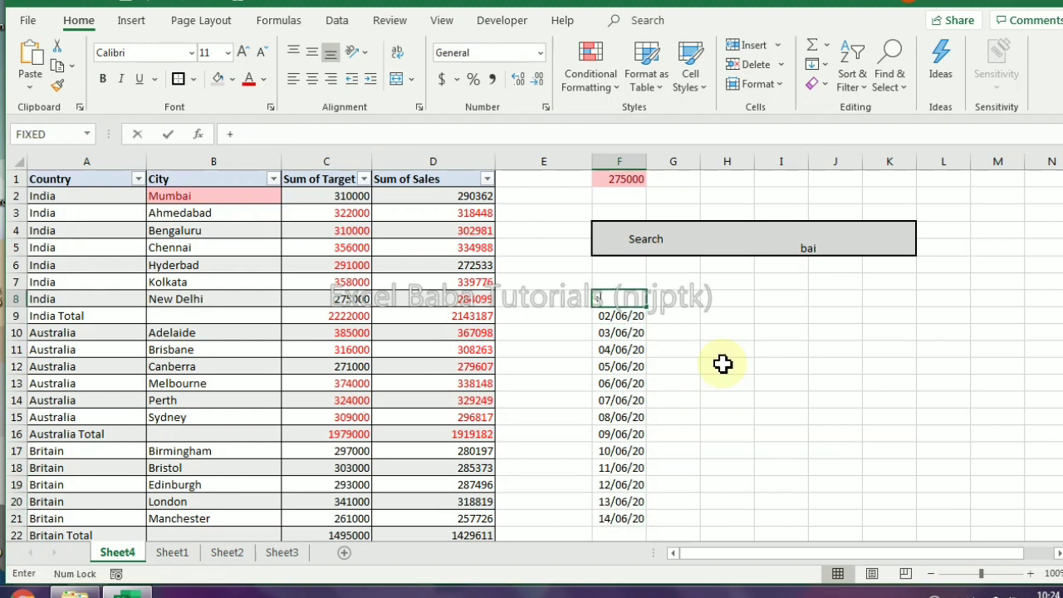
pyautogui.press('Down')
pyautogui.write('1')
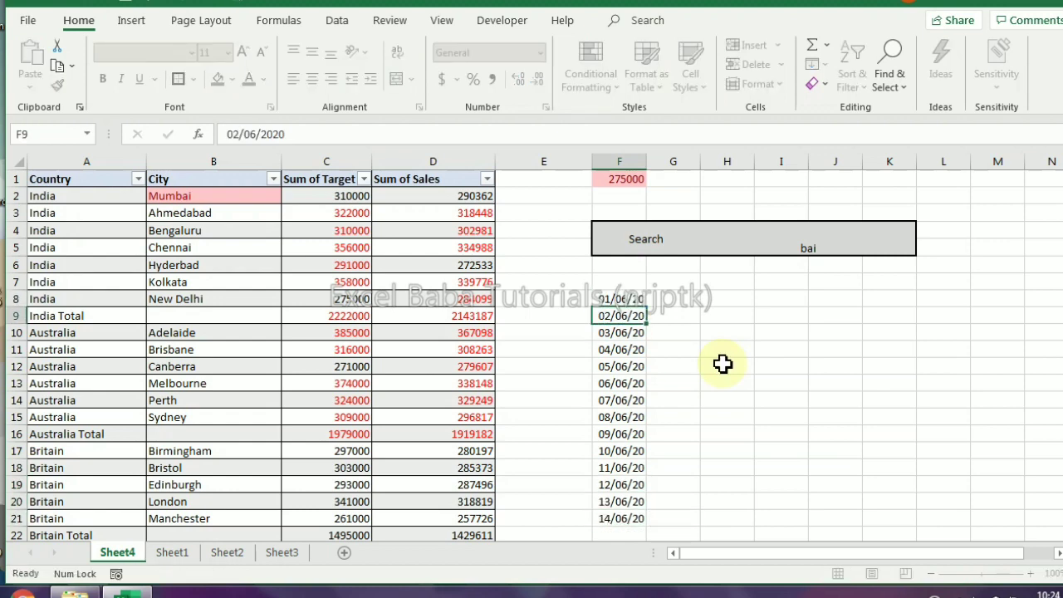
pyautogui.hotkey('ctrl', 'Return')
pyautogui.hotkey('ctrl', 'c')
pyautogui.press('Up')
pyautogui.hotkey('ctrl', 'v')
pyautogui.press('Up')
pyautogui.hotkey('ctrl', 'v')
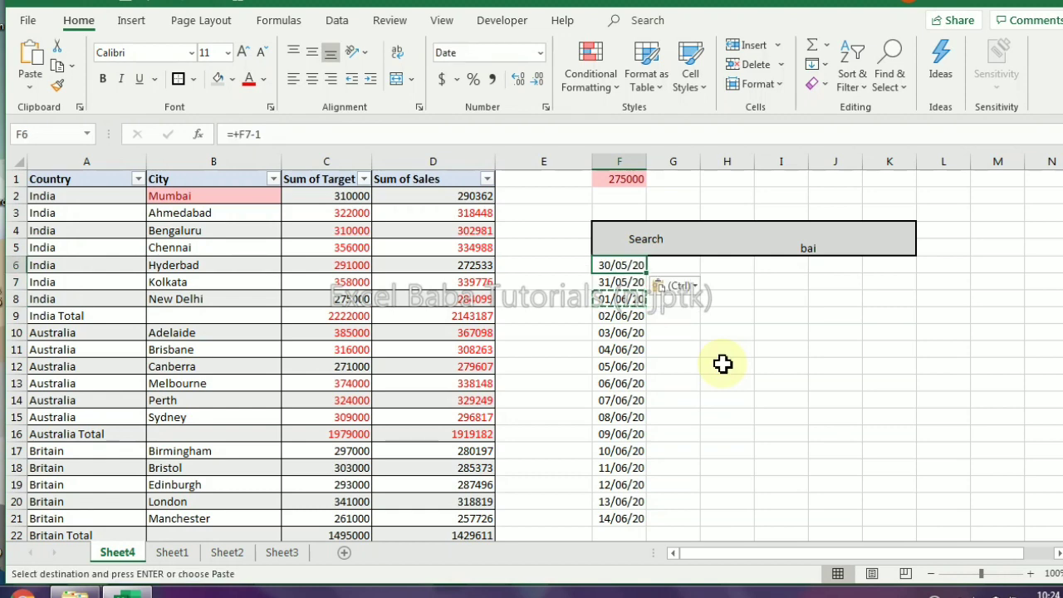
pyautogui.keyDown('shift'); pyautogui.click(621, 516); pyautogui.keyUp('shift')
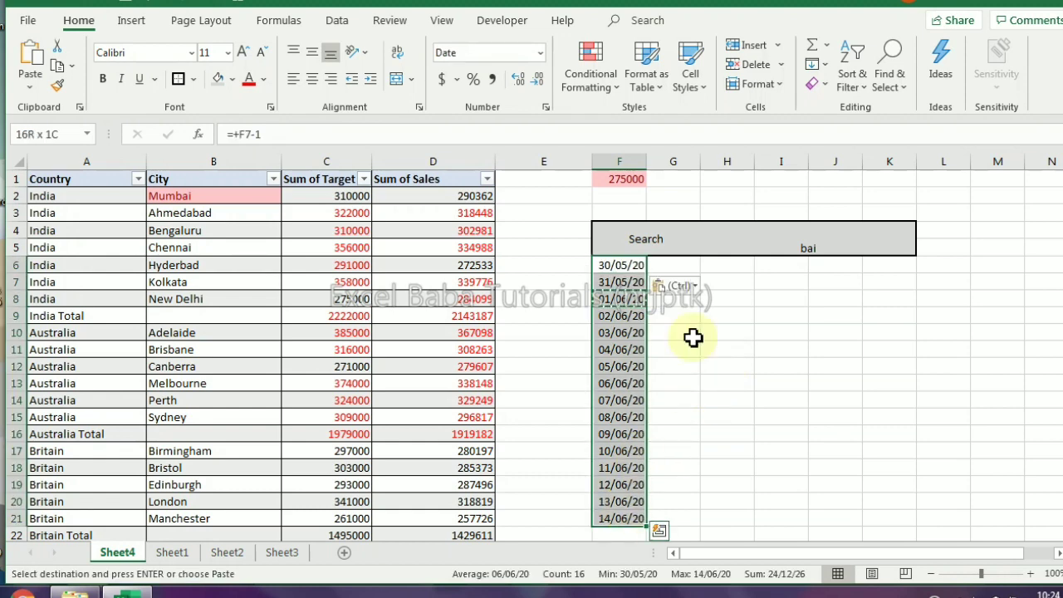
pyautogui.click(594, 75)
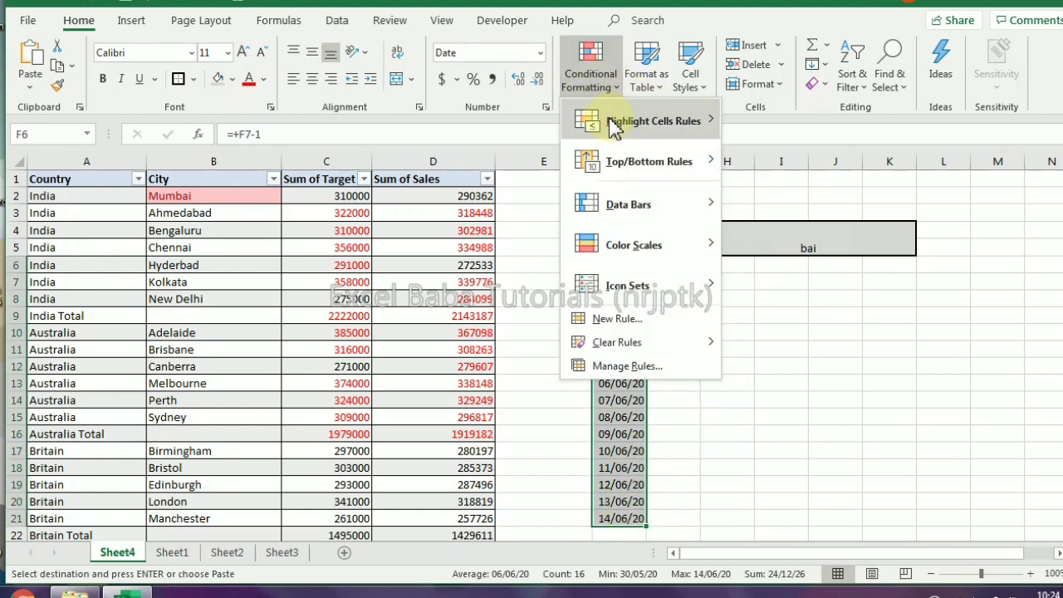
# - Start an A Date Occurring rule, previewing Today, Tomorrow, Last 7 days, Last week, This week
pyautogui.click(810, 326)
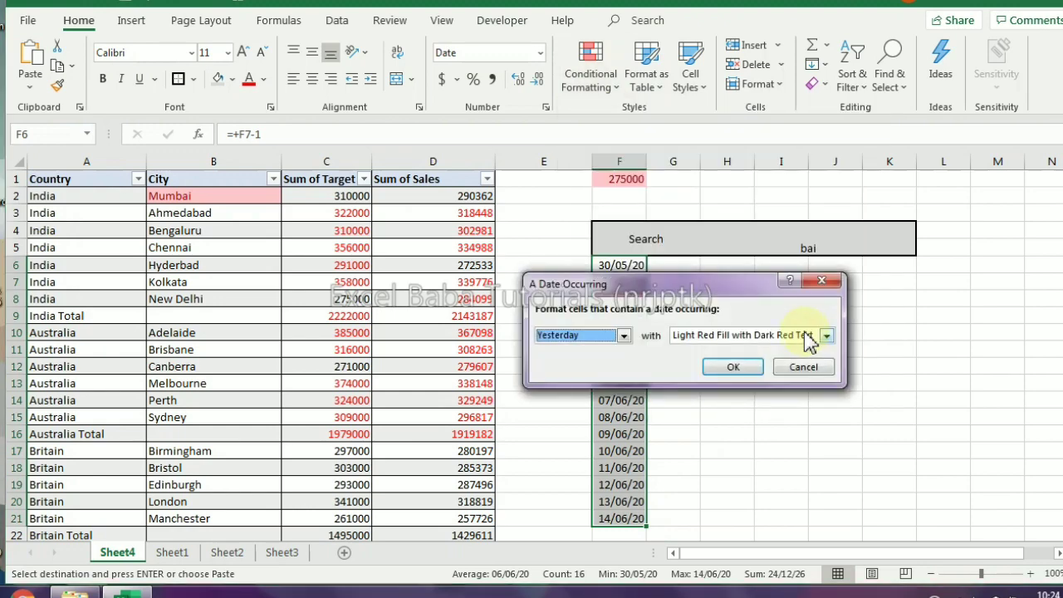
pyautogui.moveTo(643, 293); pyautogui.dragTo(328, 222)
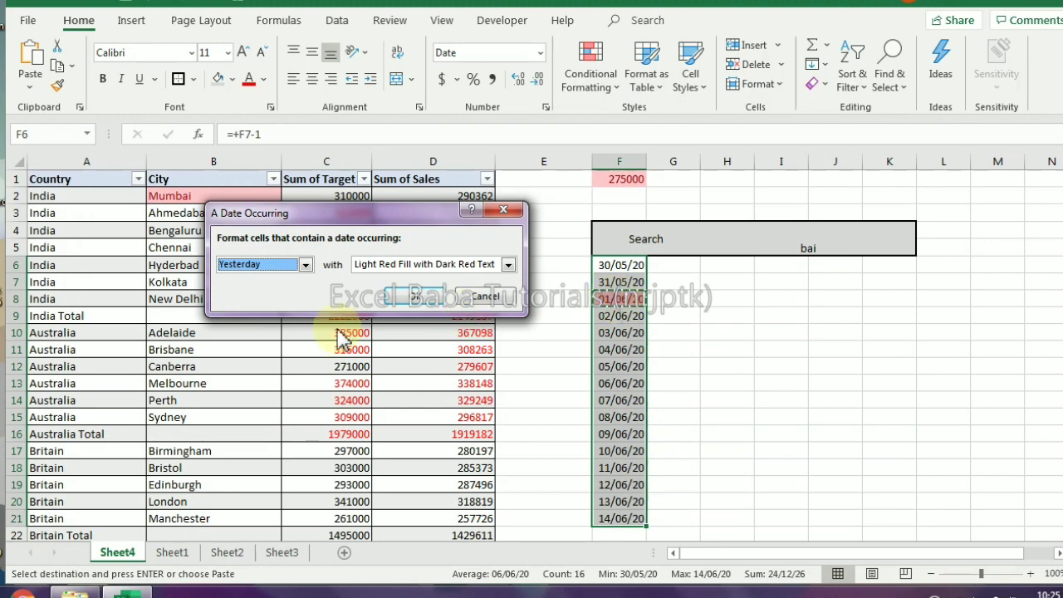
pyautogui.click(264, 265)
pyautogui.click(259, 289)
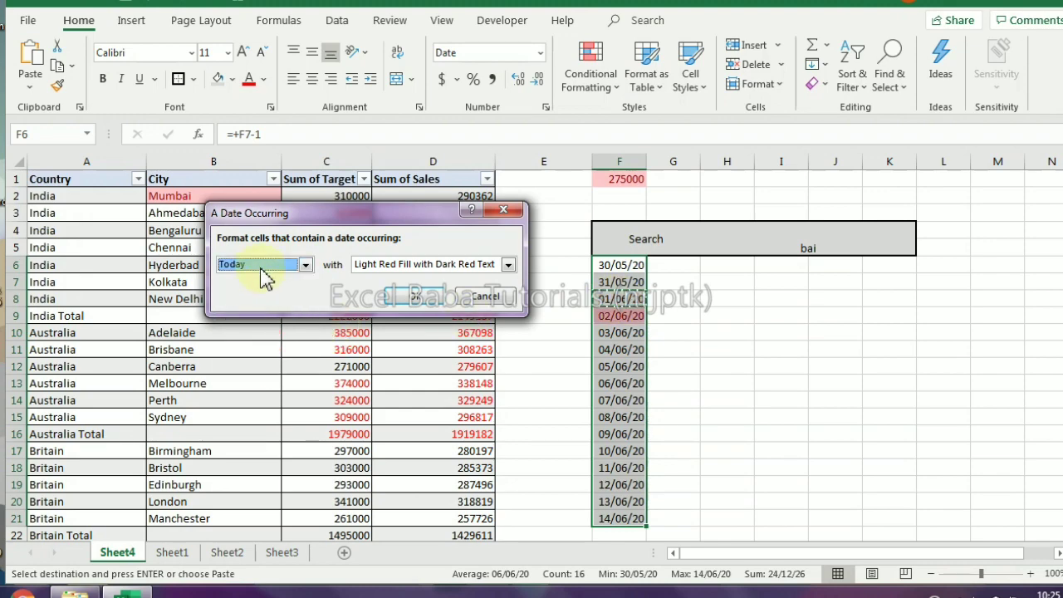
pyautogui.click(261, 269)
pyautogui.click(250, 301)
pyautogui.click(262, 266)
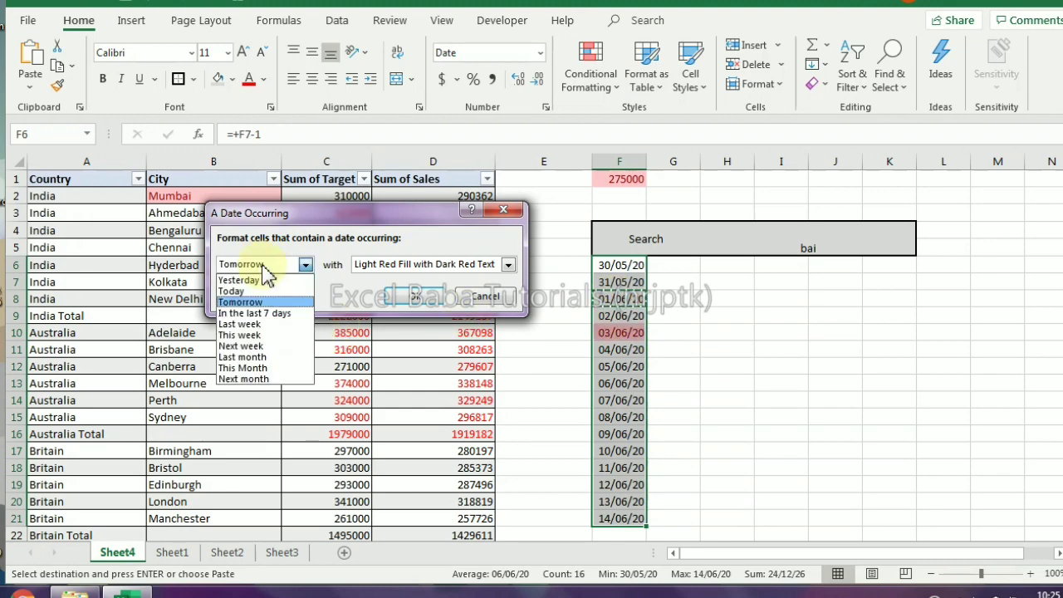
pyautogui.click(247, 314)
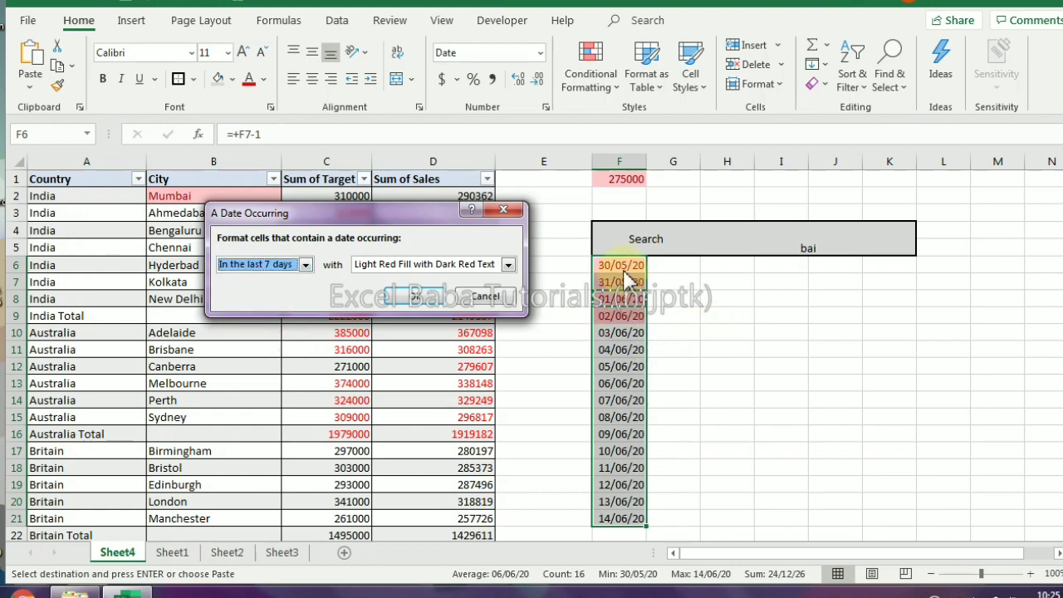
pyautogui.click(296, 266)
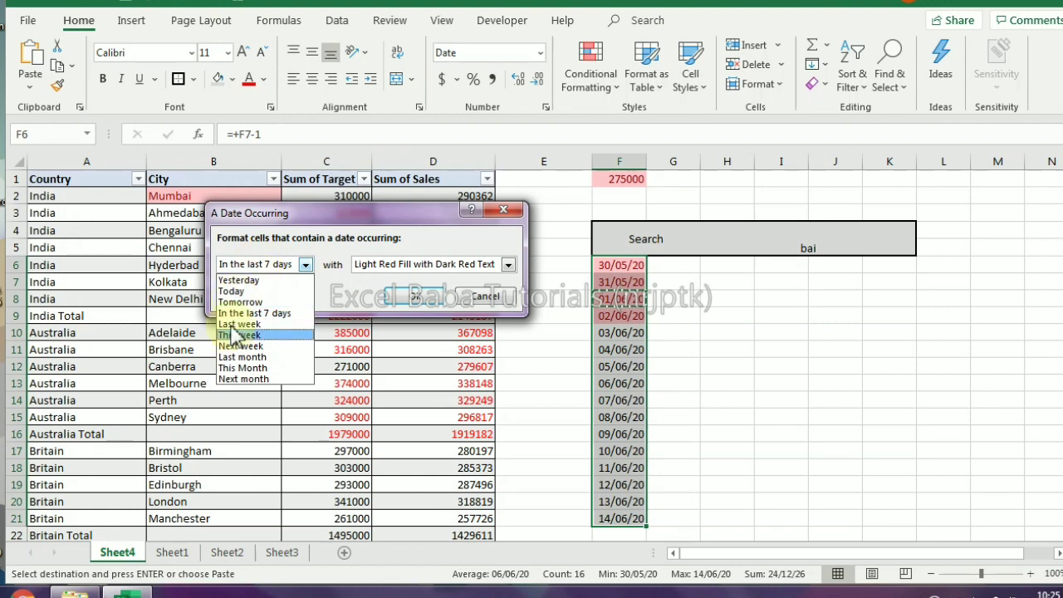
pyautogui.click(236, 333)
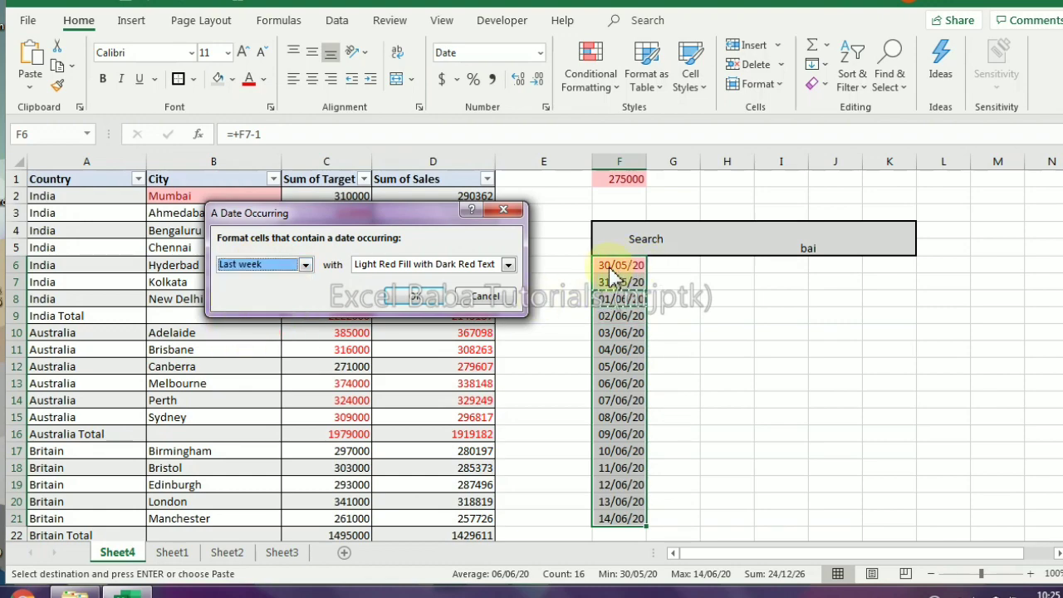
pyautogui.click(305, 265)
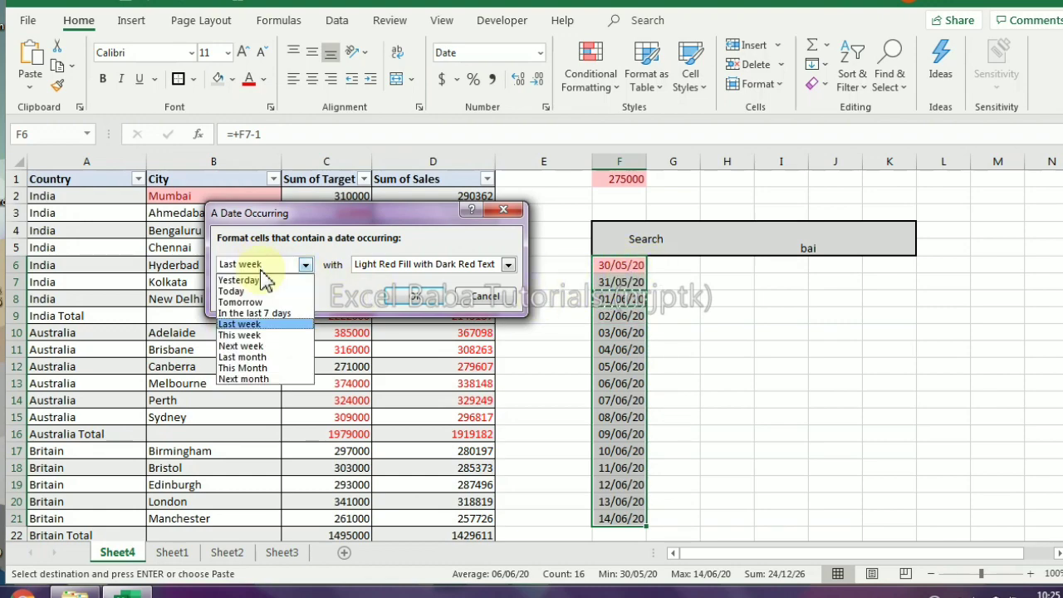
pyautogui.click(241, 334)
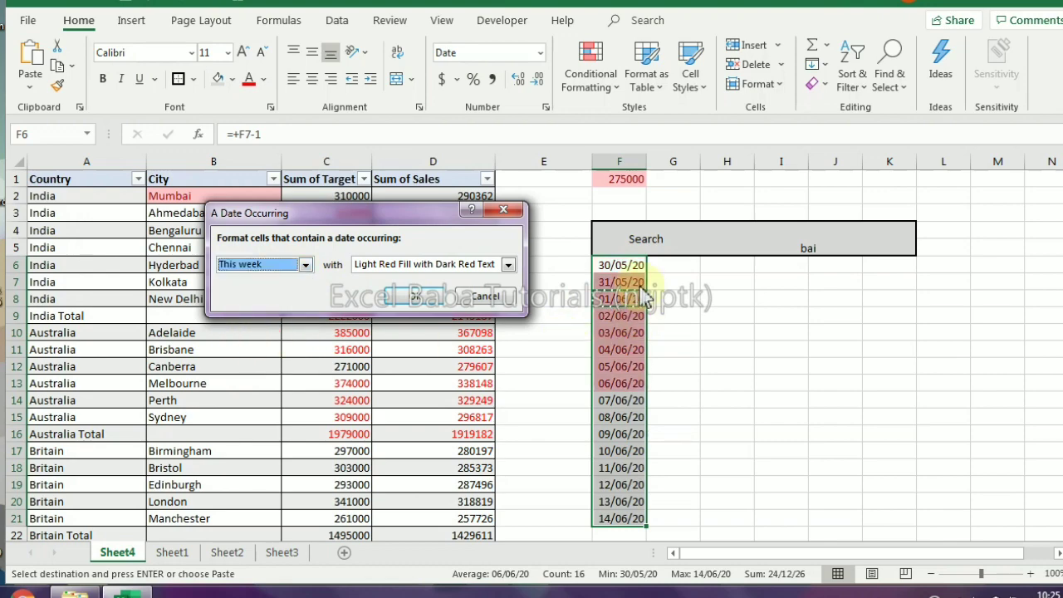
# - Preview Next week, Last month and Next month, then confirm the rule with This week
pyautogui.click(305, 264)
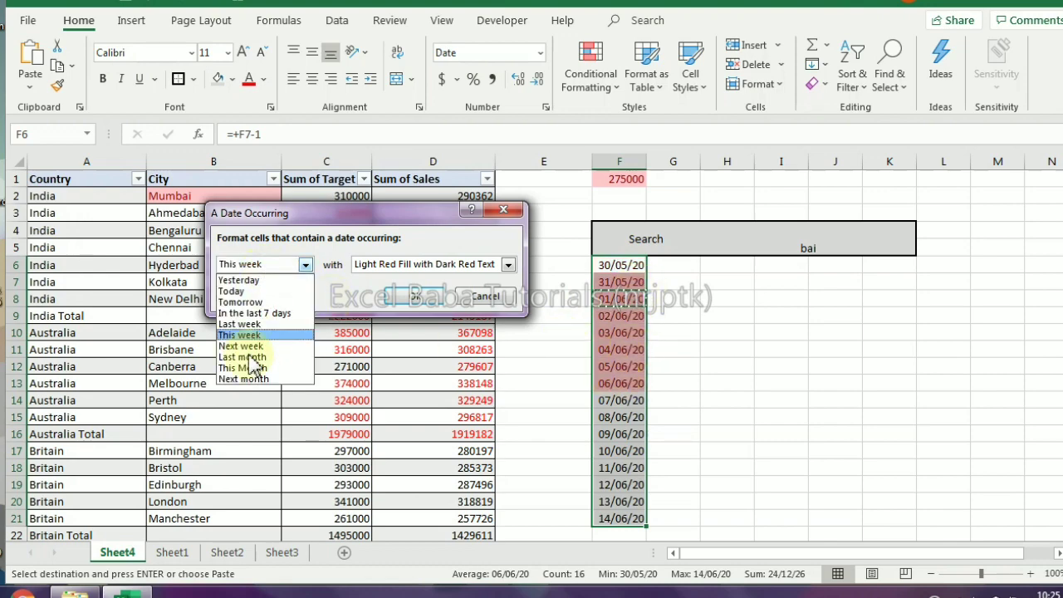
pyautogui.click(245, 335)
pyautogui.click(305, 265)
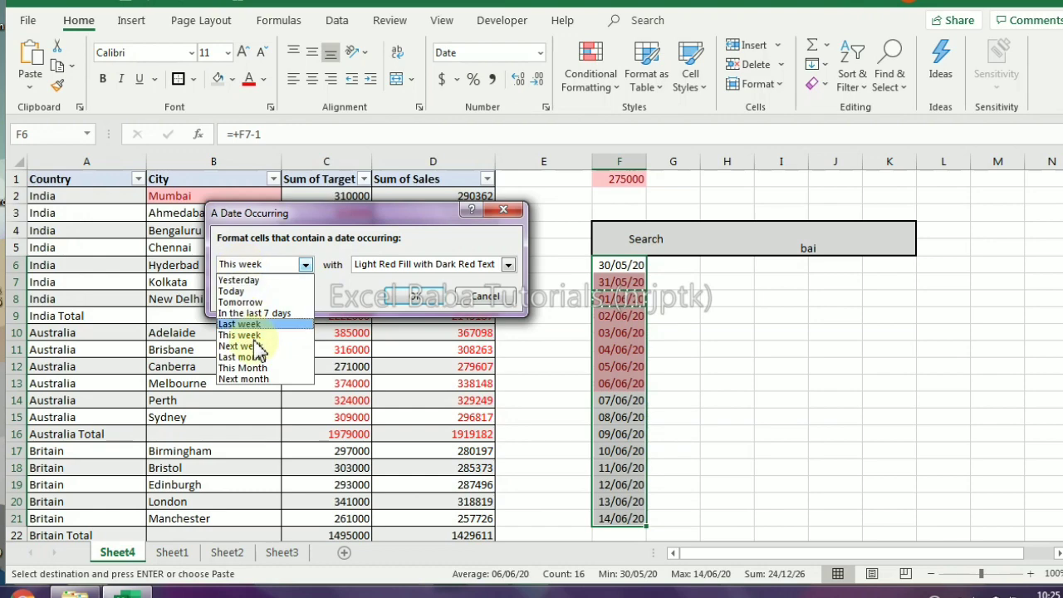
pyautogui.click(250, 347)
pyautogui.click(305, 264)
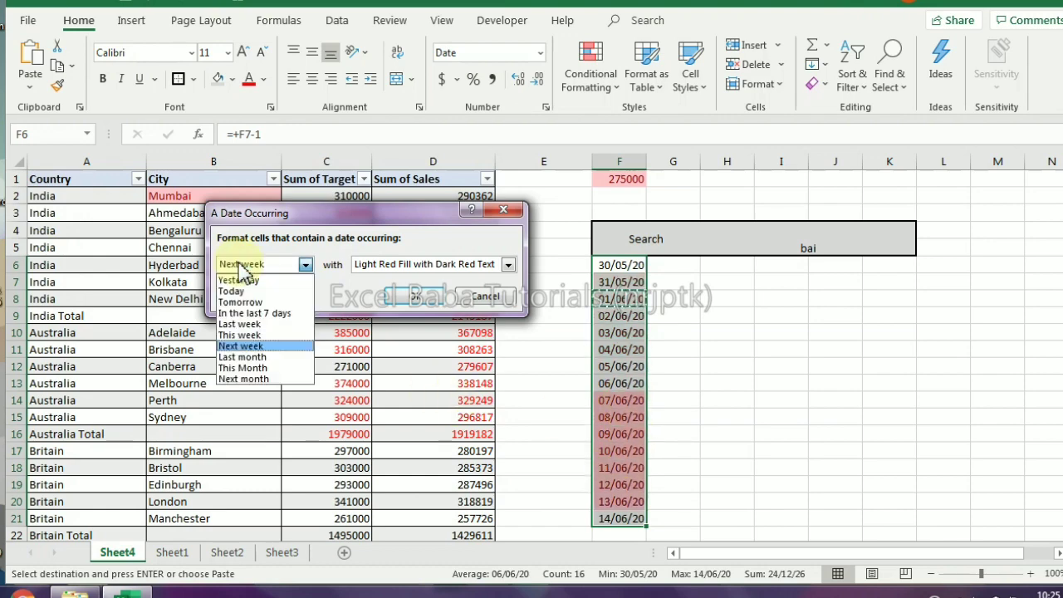
pyautogui.click(255, 362)
pyautogui.click(305, 264)
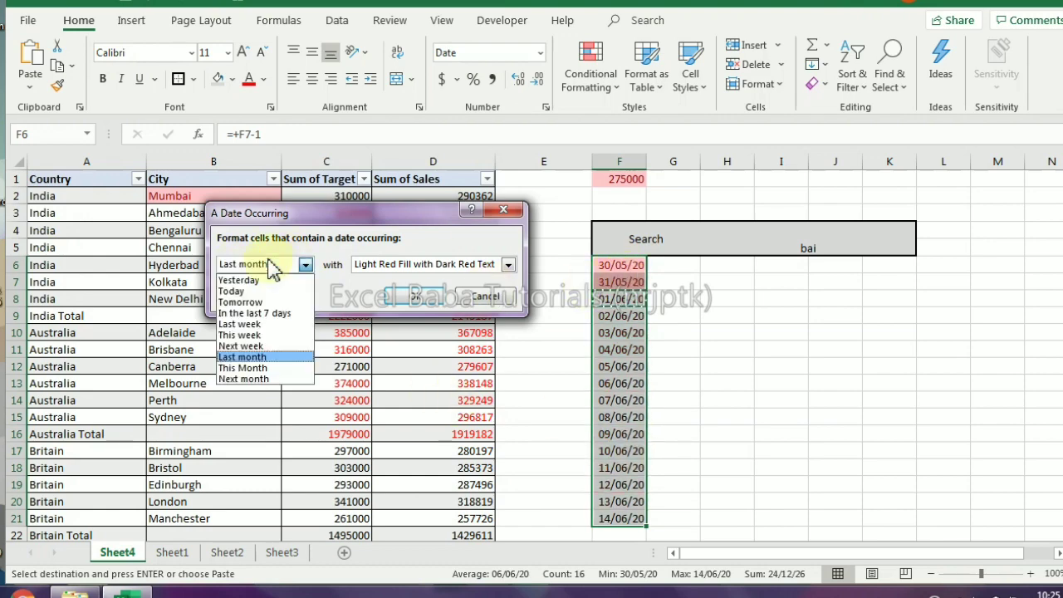
pyautogui.click(262, 379)
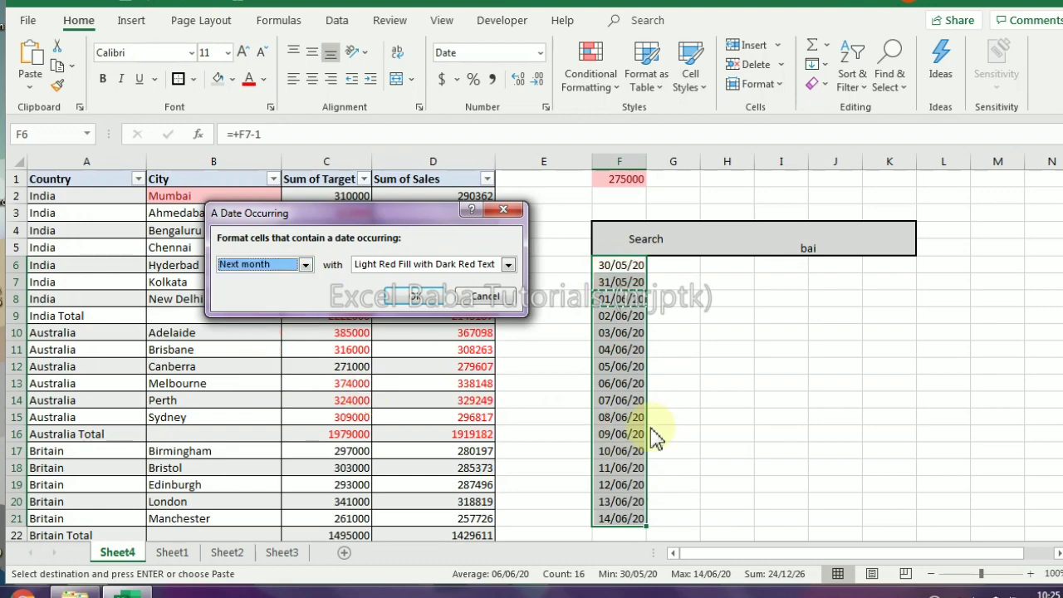
pyautogui.click(269, 266)
pyautogui.click(402, 297)
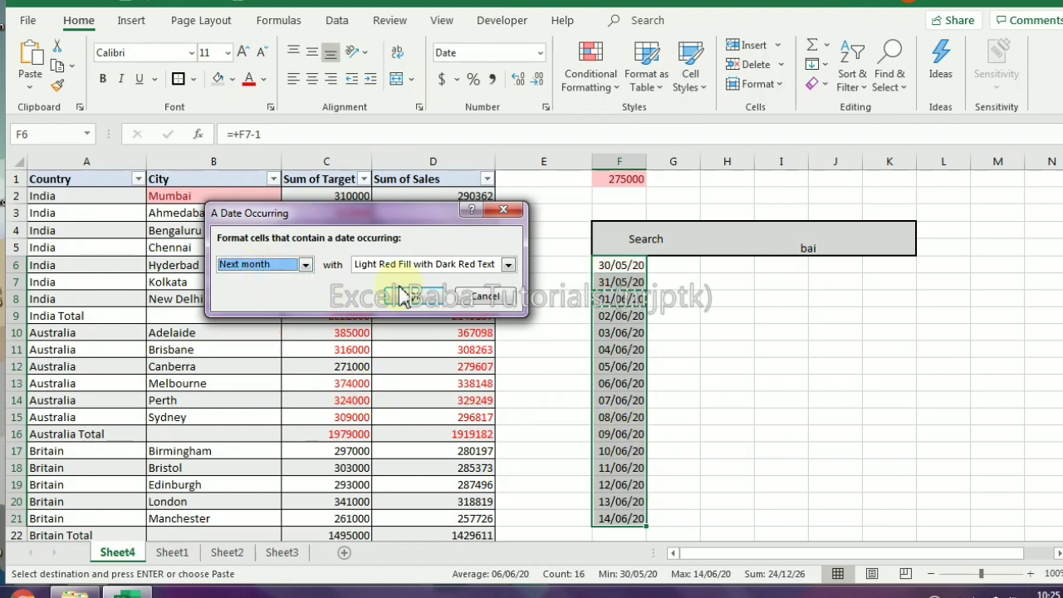
pyautogui.click(287, 266)
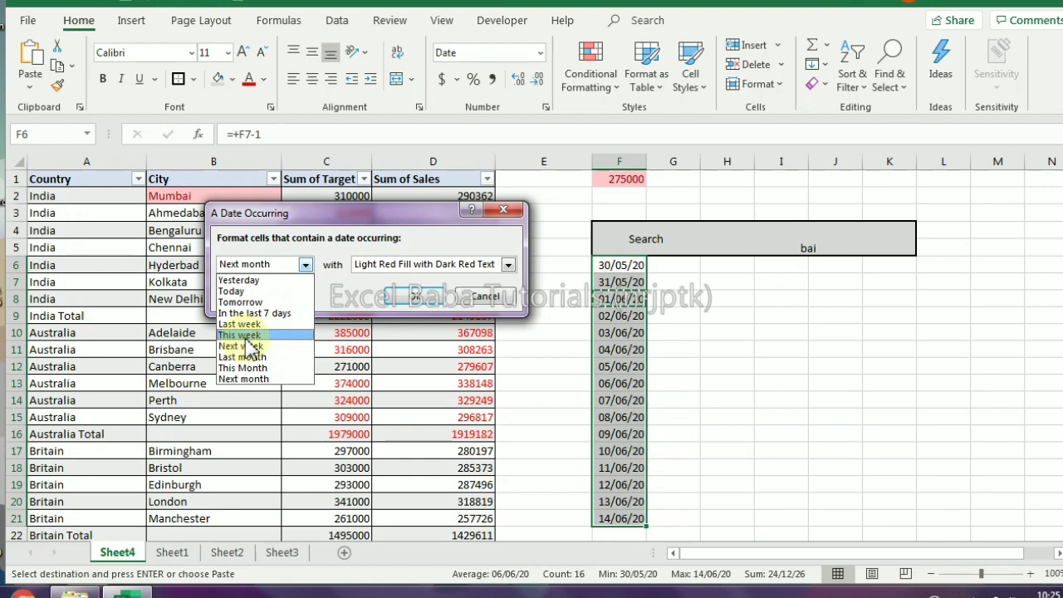
pyautogui.click(247, 337)
pyautogui.click(409, 296)
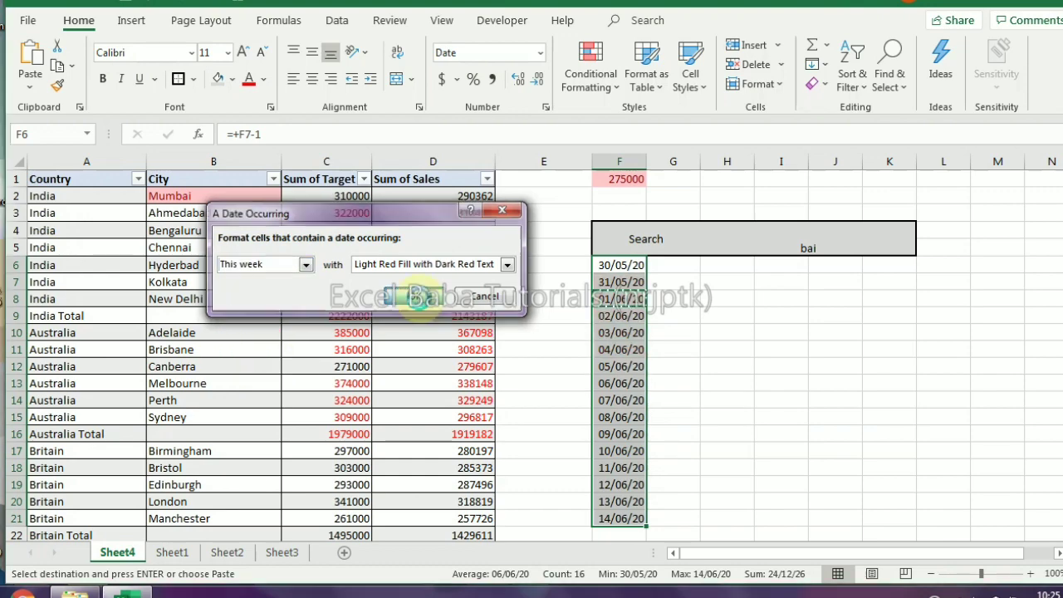
pyautogui.click(591, 79)
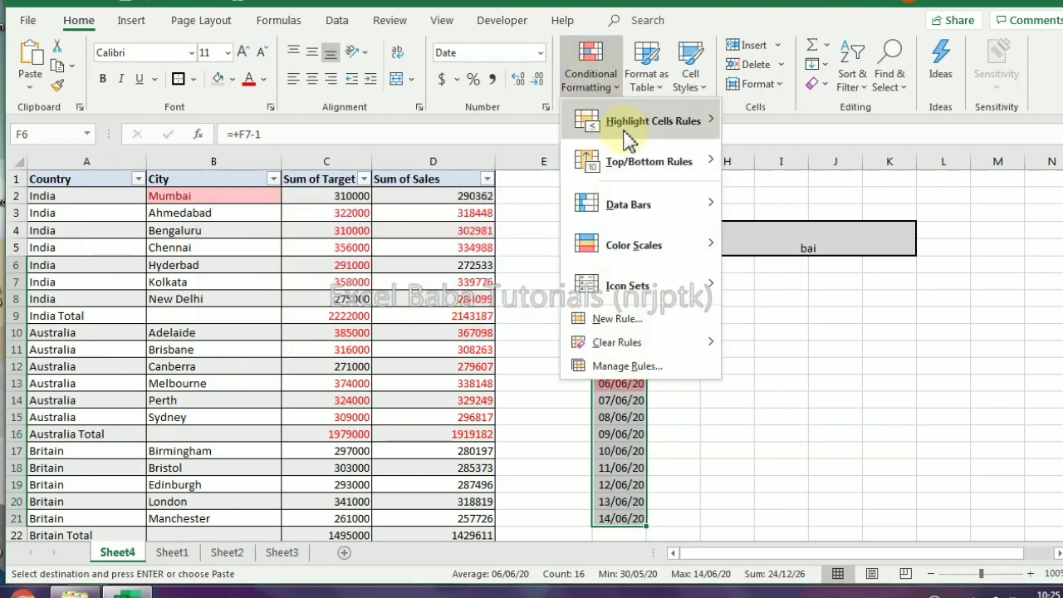
pyautogui.moveTo(633, 139)
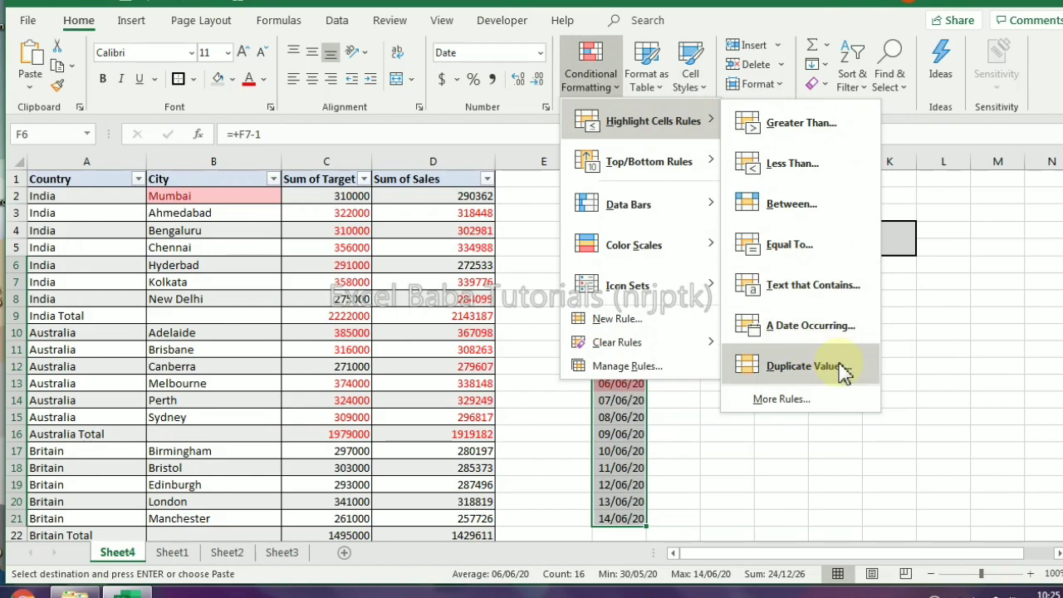
pyautogui.click(793, 366)
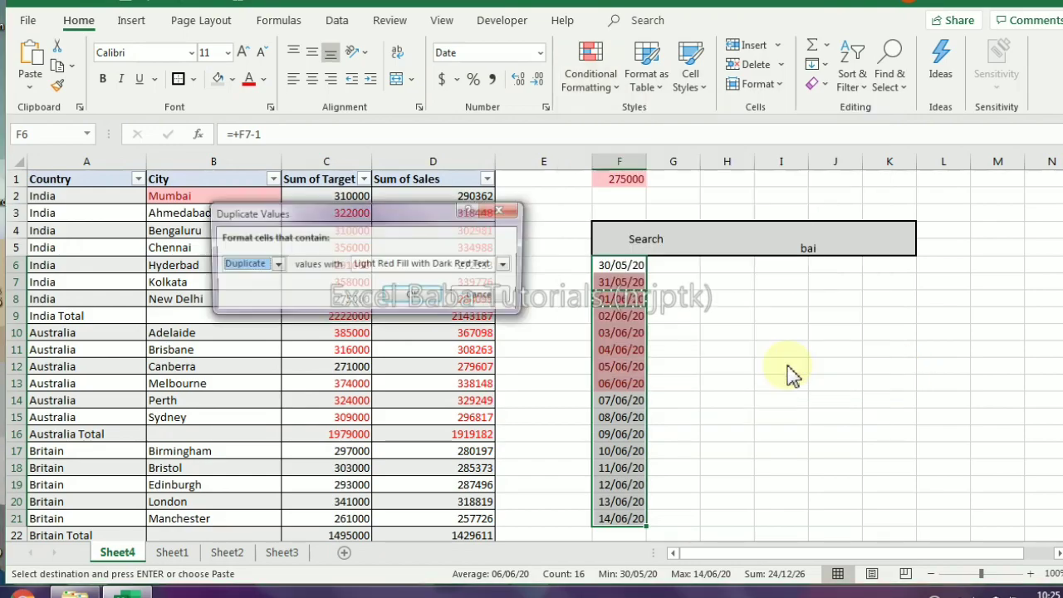
pyautogui.click(245, 266)
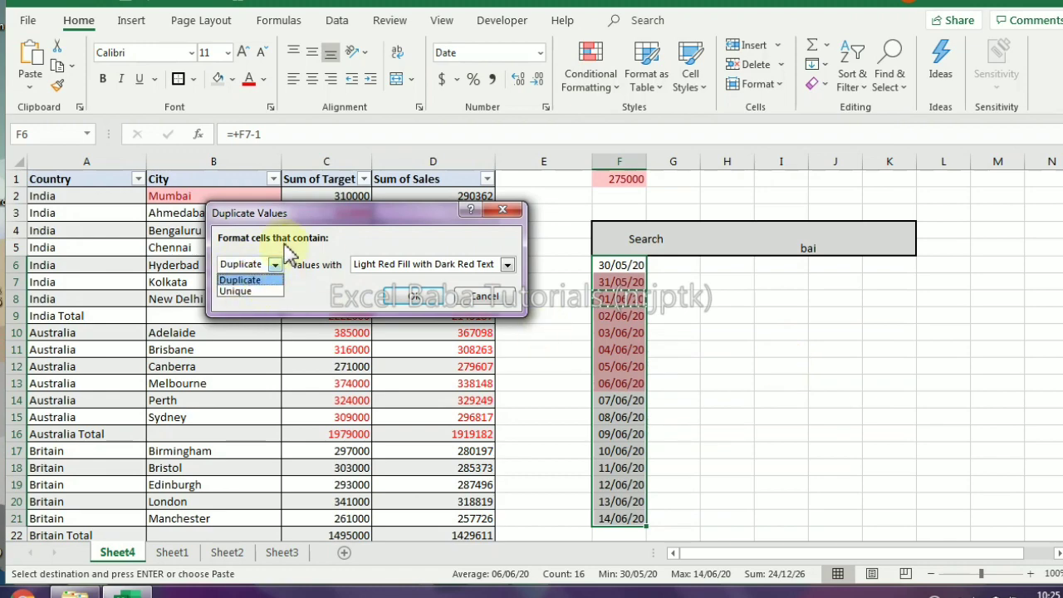
pyautogui.click(357, 218)
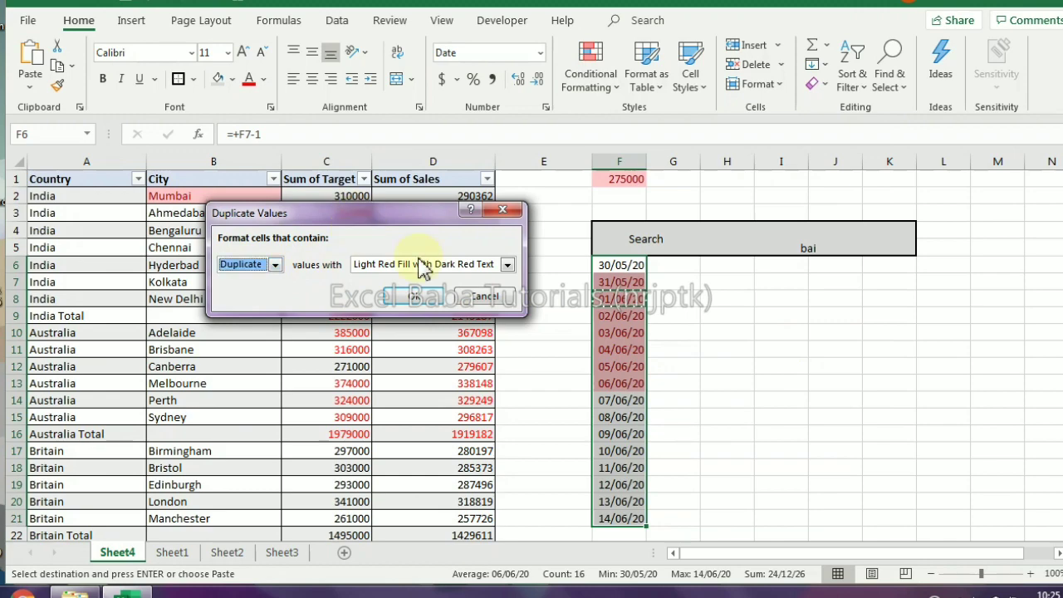
pyautogui.click(484, 304)
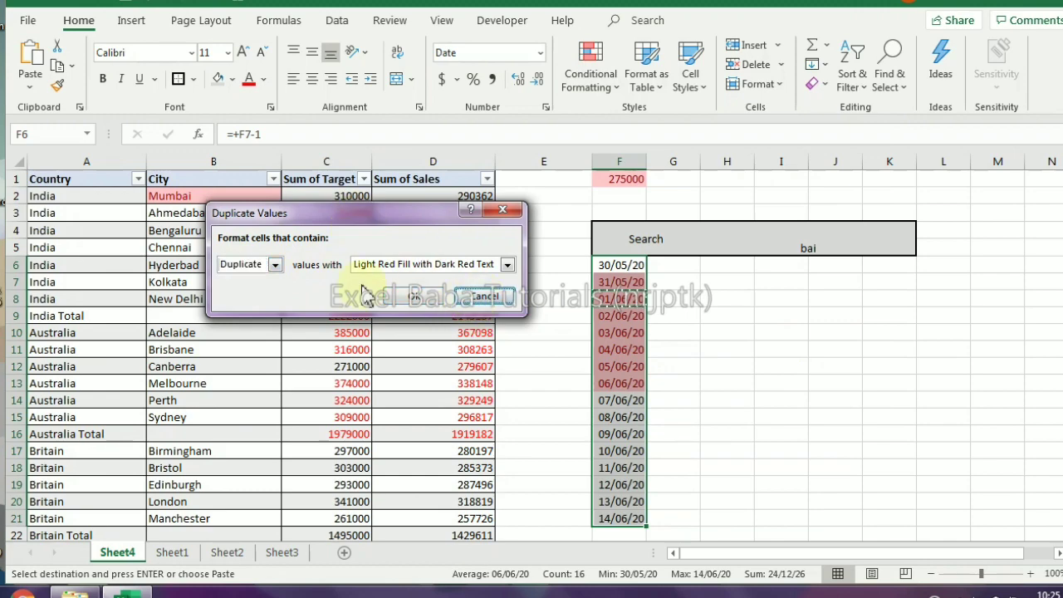
pyautogui.moveTo(94, 161); pyautogui.dragTo(166, 164)
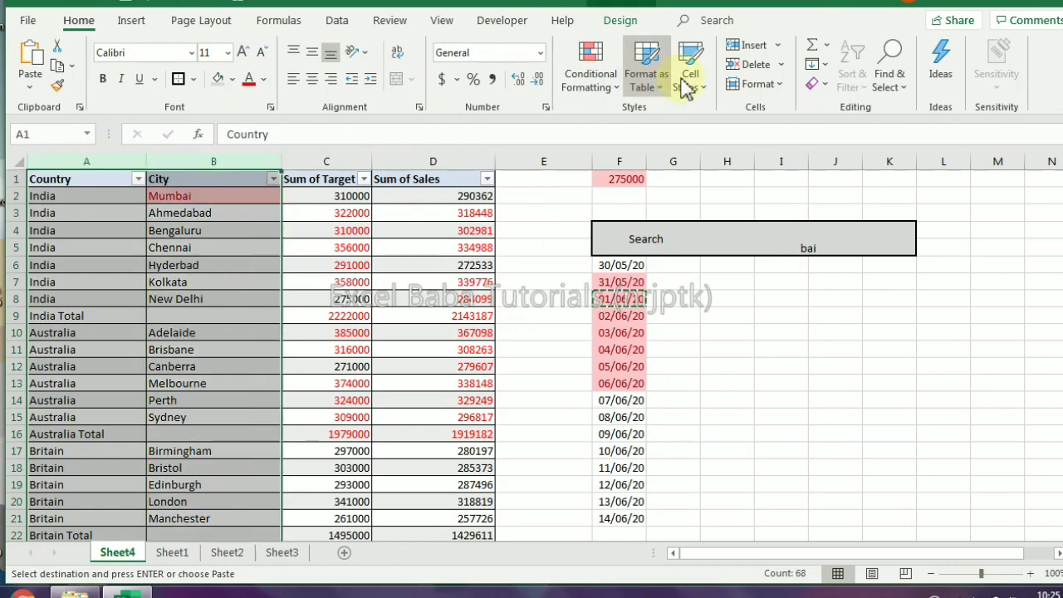
pyautogui.click(590, 74)
pyautogui.moveTo(638, 124)
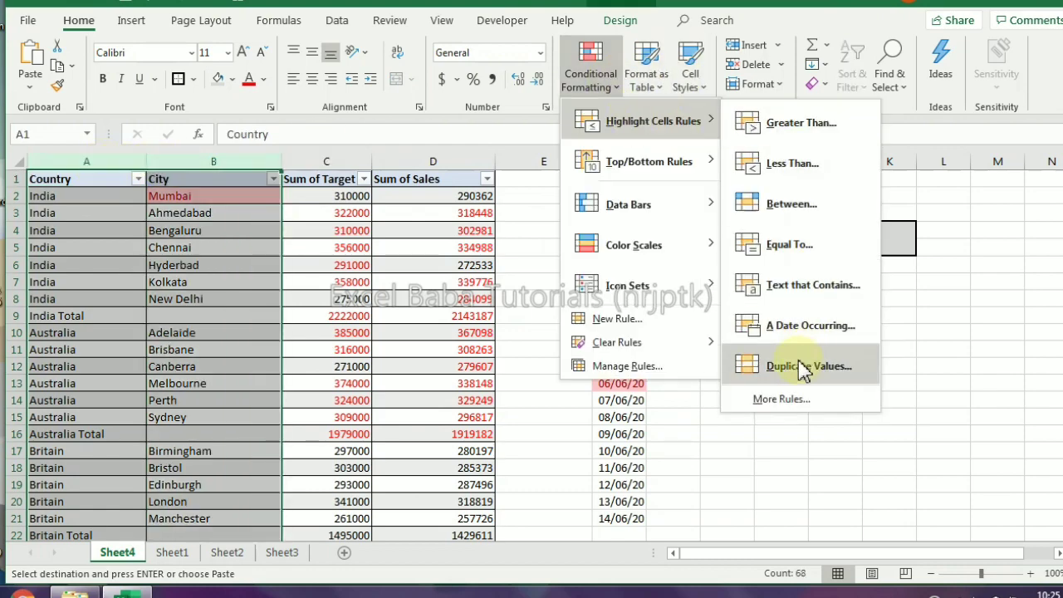
pyautogui.click(804, 365)
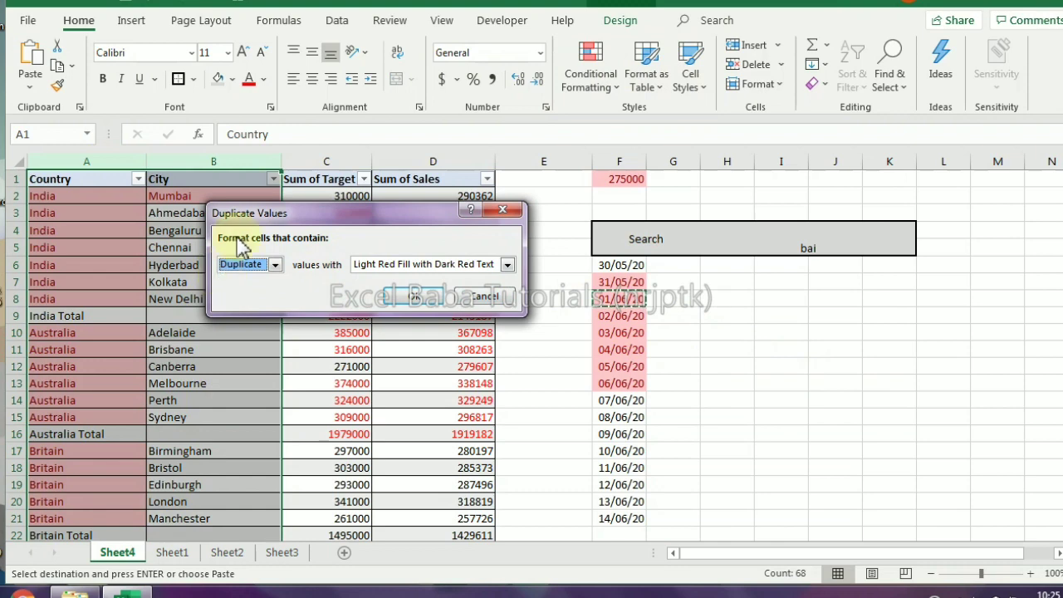
pyautogui.moveTo(265, 211); pyautogui.dragTo(426, 203)
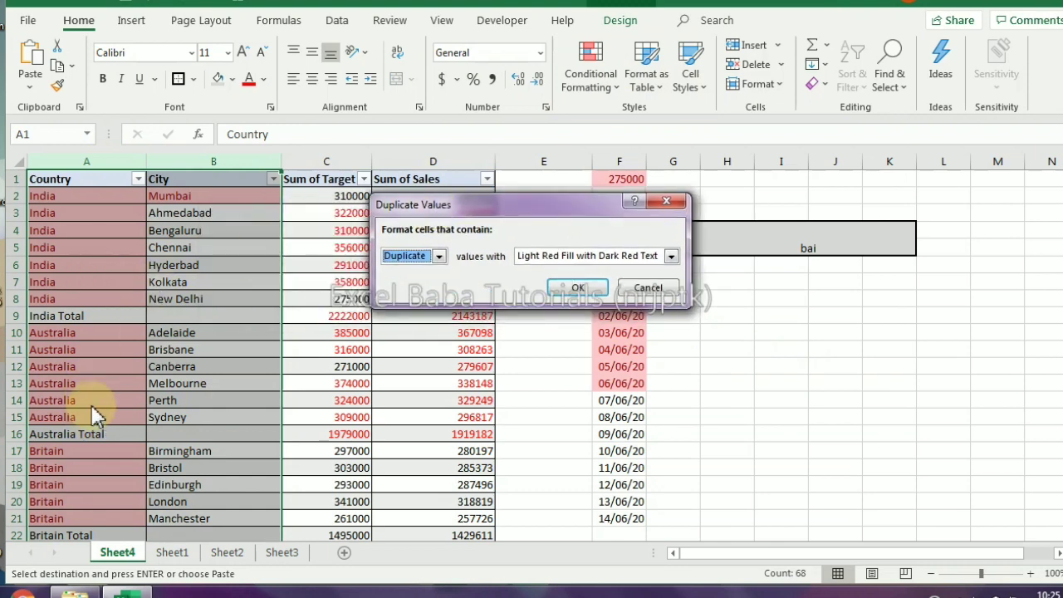
pyautogui.click(441, 259)
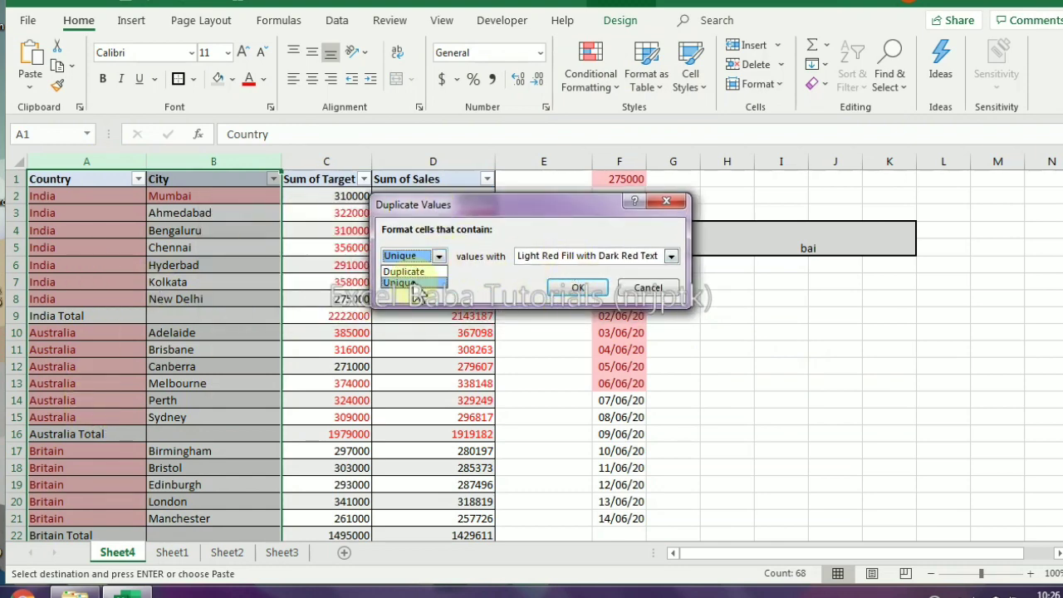
pyautogui.click(415, 290)
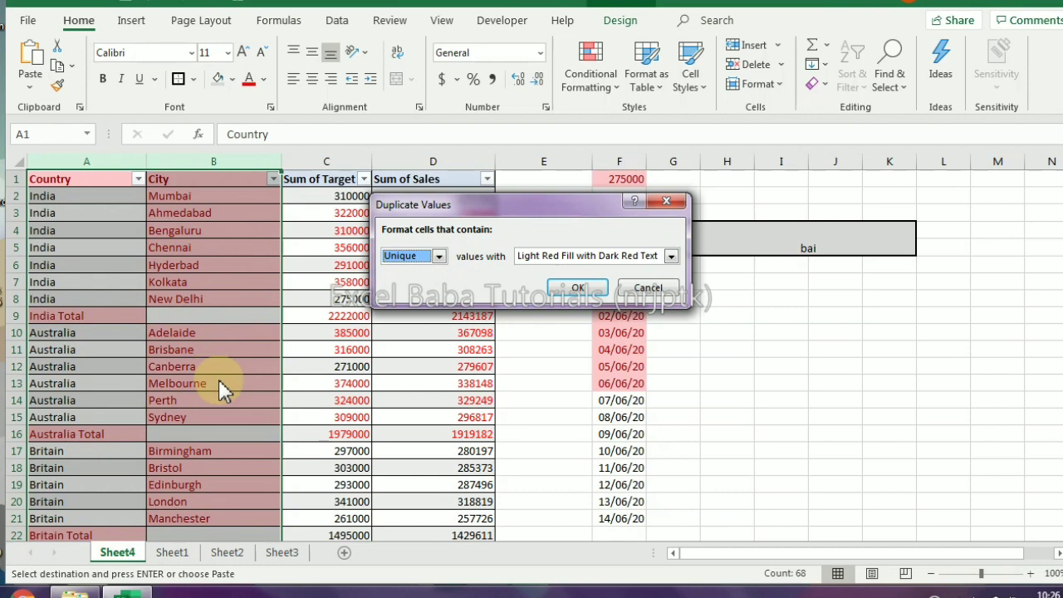
pyautogui.click(431, 257)
pyautogui.click(415, 269)
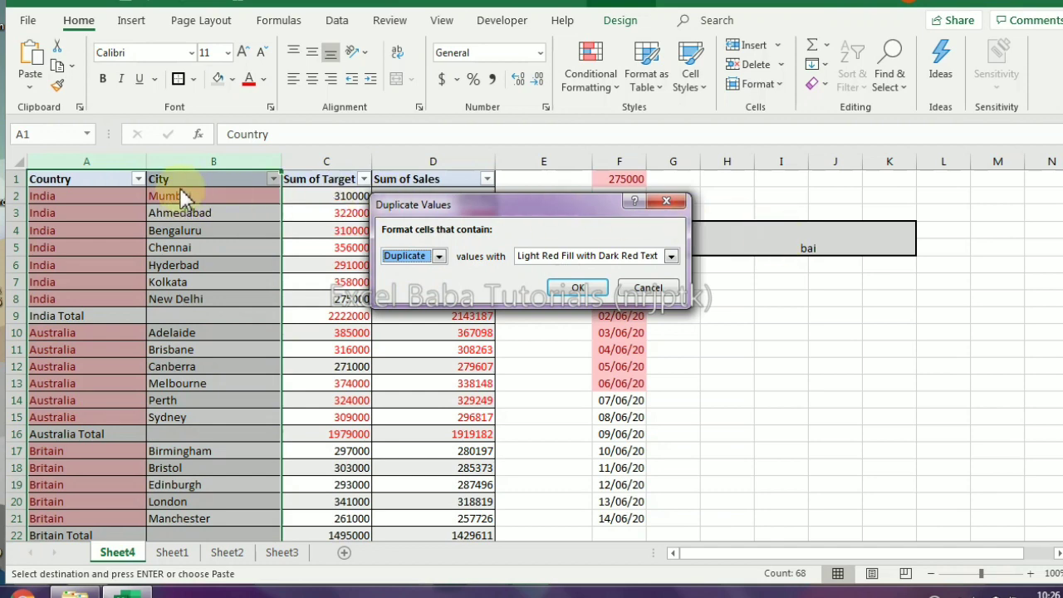
pyautogui.click(562, 258)
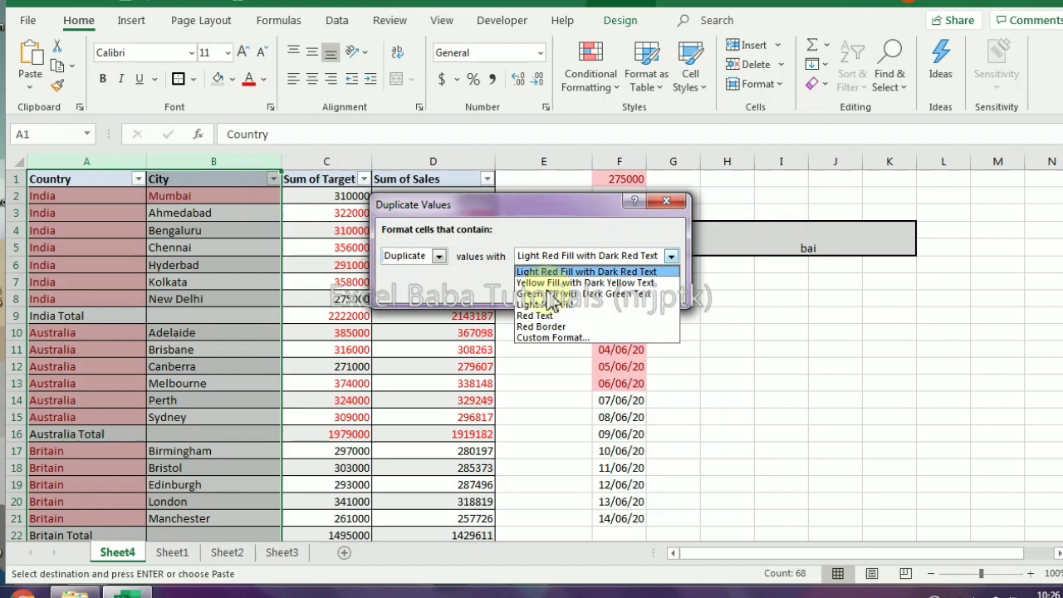
pyautogui.click(550, 291)
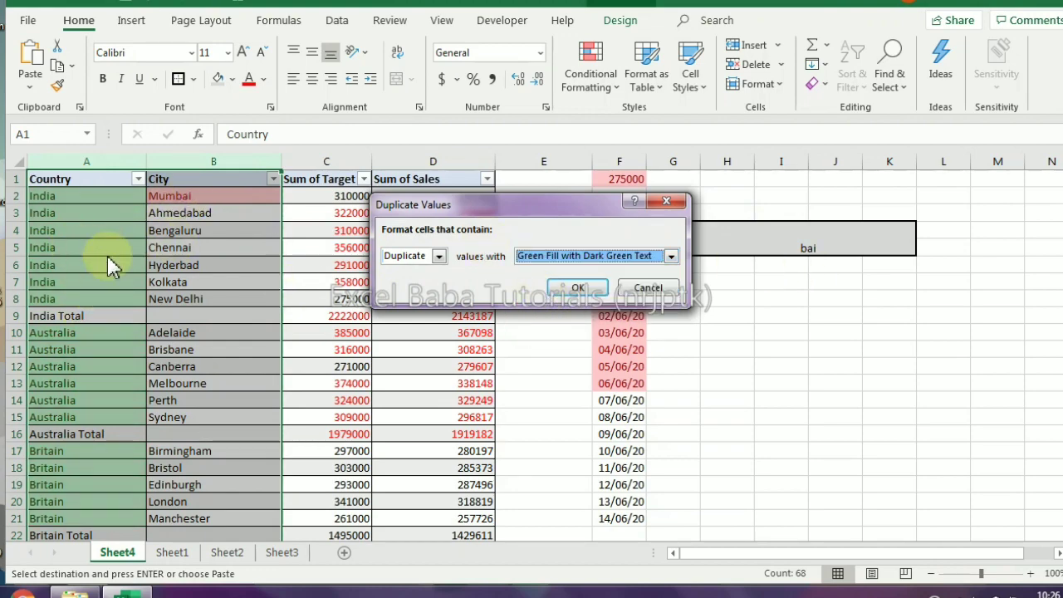
pyautogui.click(429, 258)
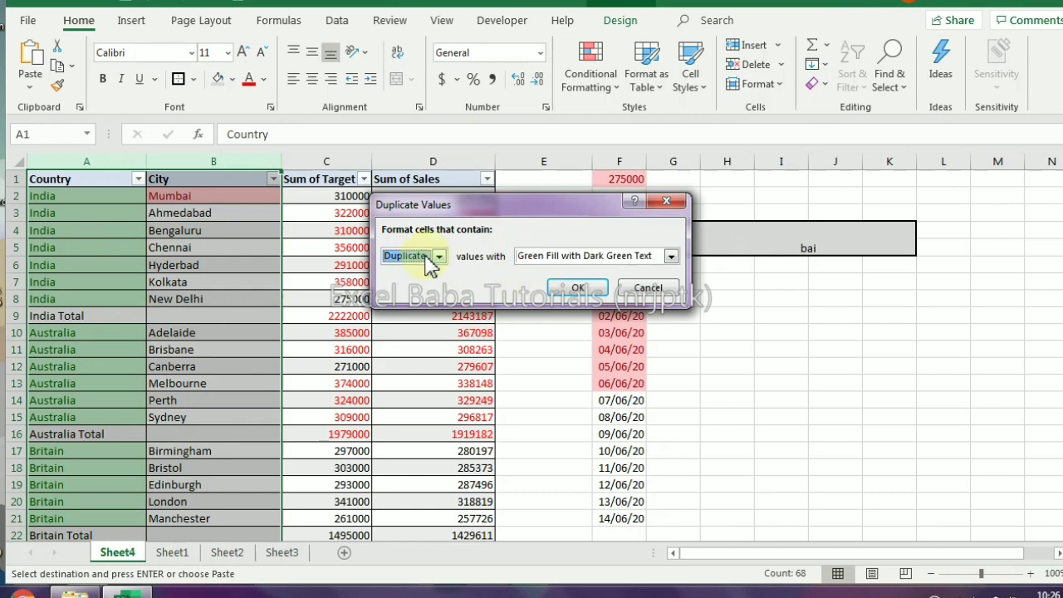
pyautogui.click(649, 288)
# - Create a new rule for cells with specific text not containing $H$4
pyautogui.click(592, 75)
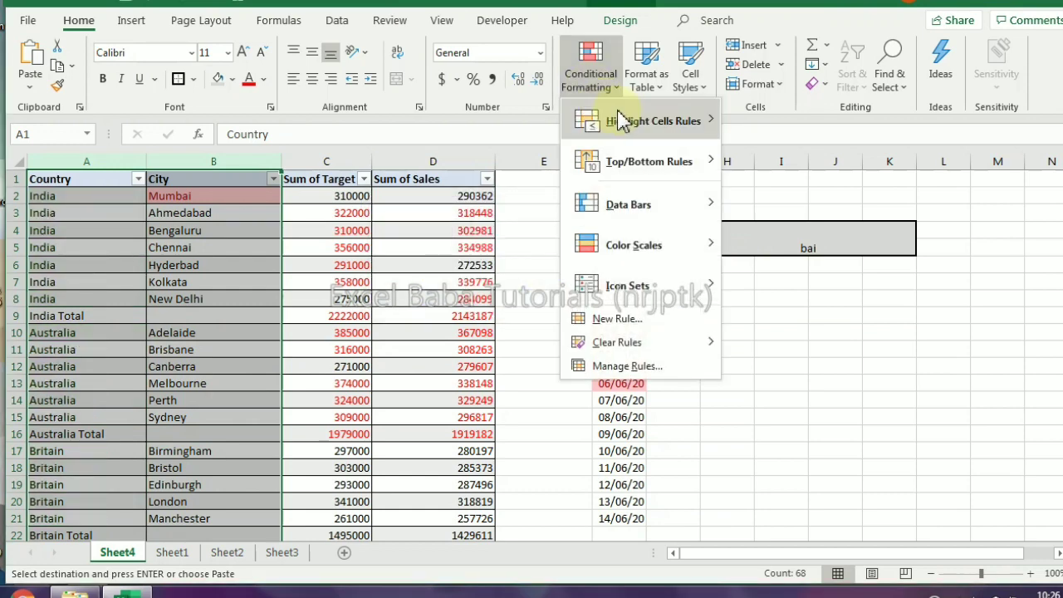
pyautogui.moveTo(735, 131)
pyautogui.click(785, 400)
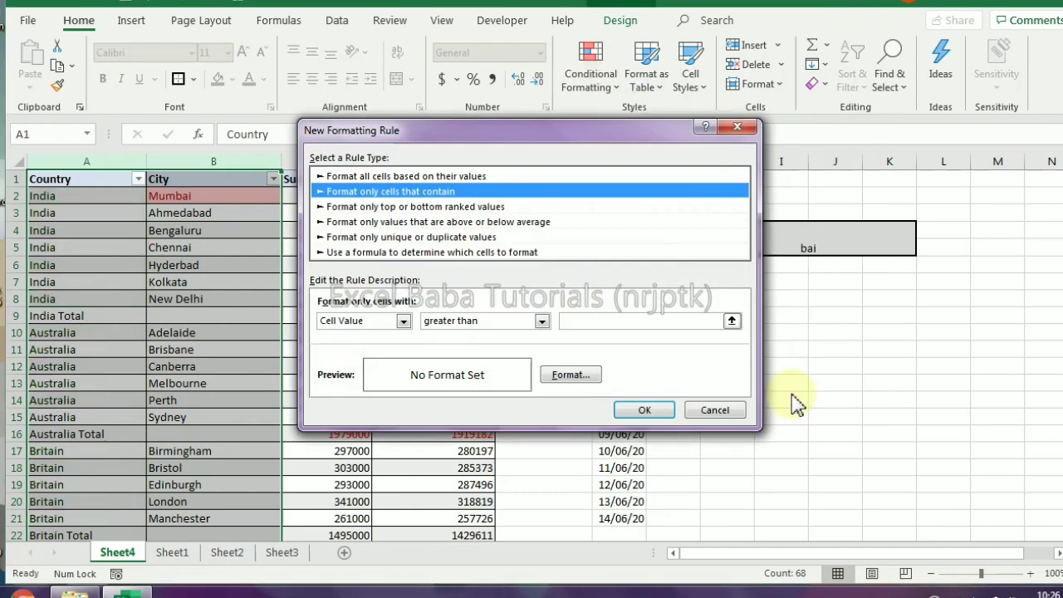
pyautogui.click(365, 323)
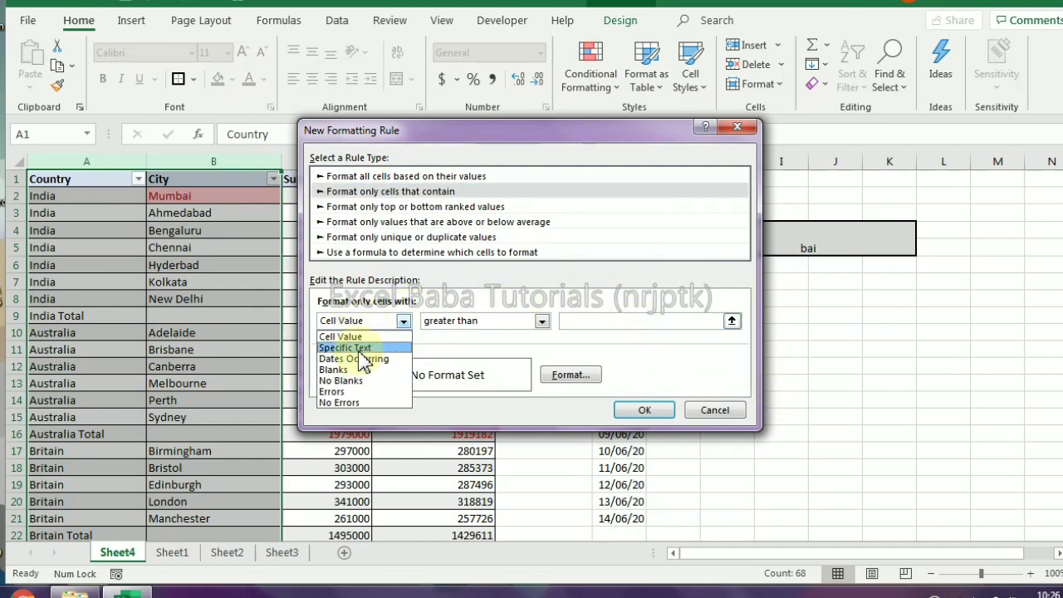
pyautogui.click(360, 349)
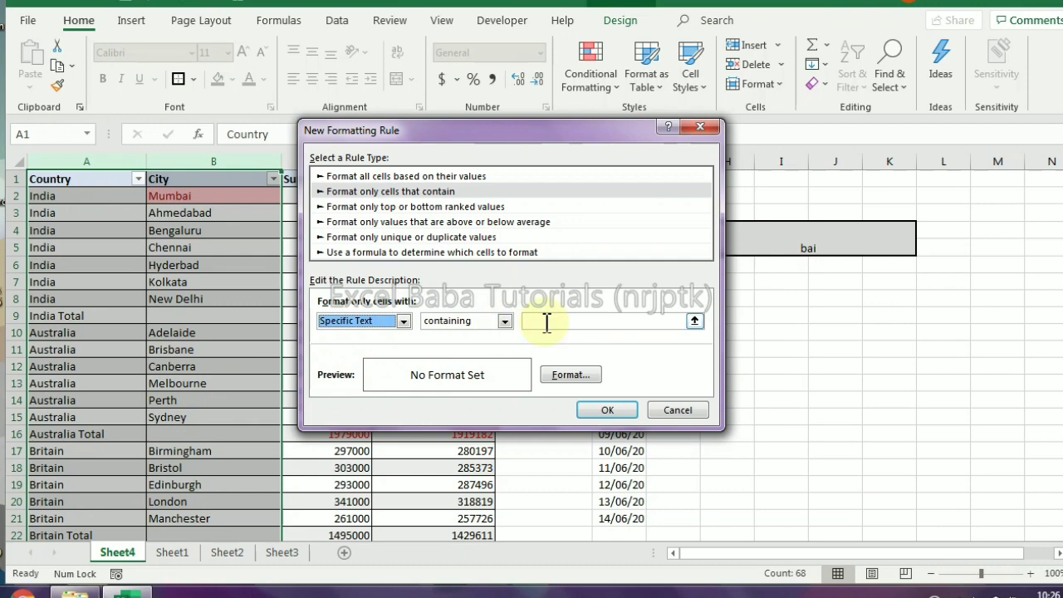
pyautogui.click(499, 322)
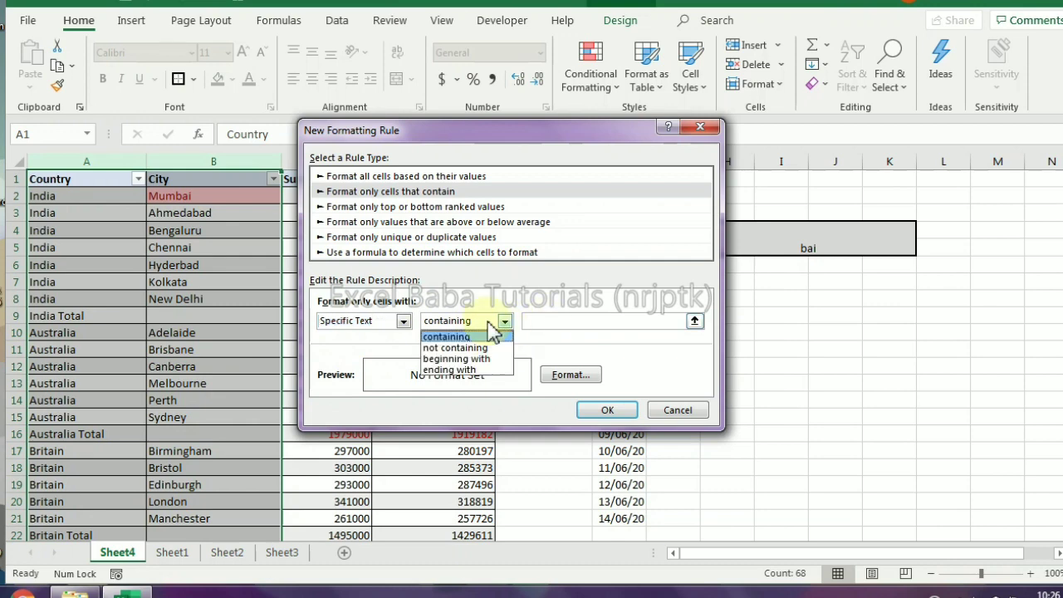
pyautogui.click(455, 348)
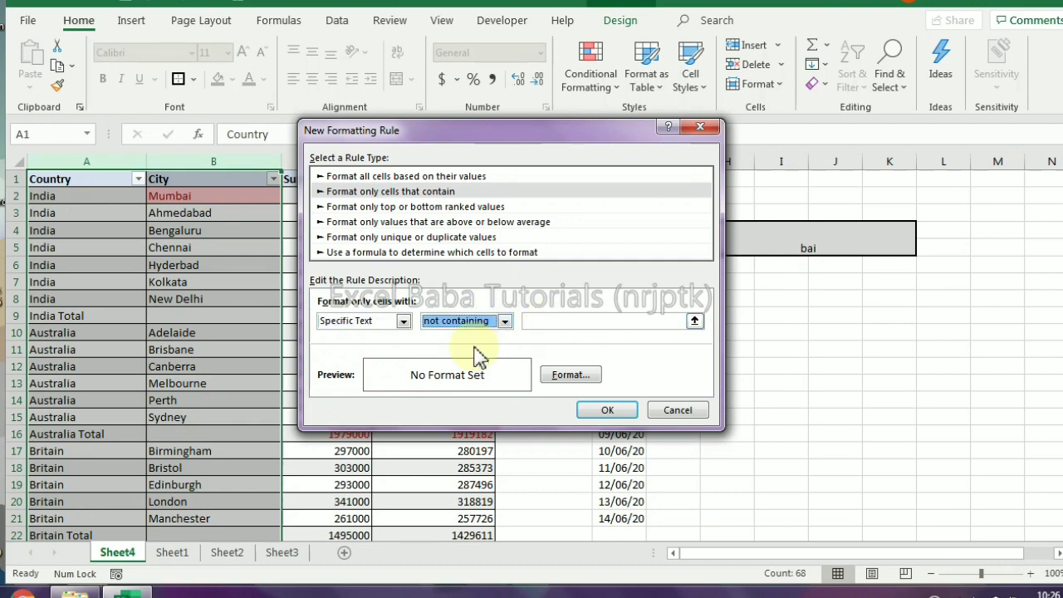
pyautogui.click(556, 323)
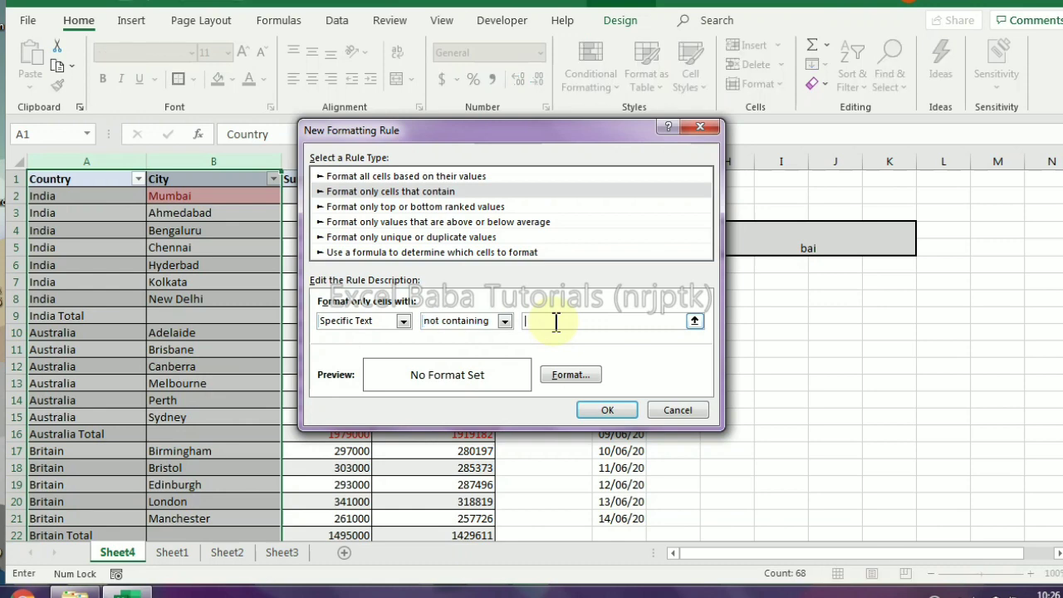
pyautogui.click(694, 320)
pyautogui.click(782, 241)
pyautogui.click(704, 157)
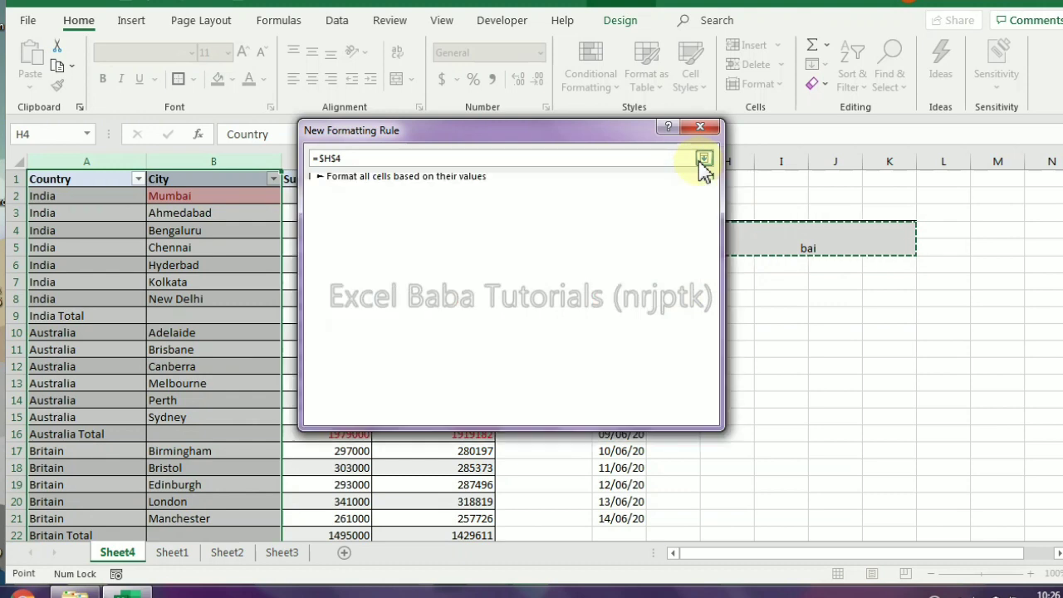
# - Give the not-containing rule a light blue fill and apply it
pyautogui.click(560, 375)
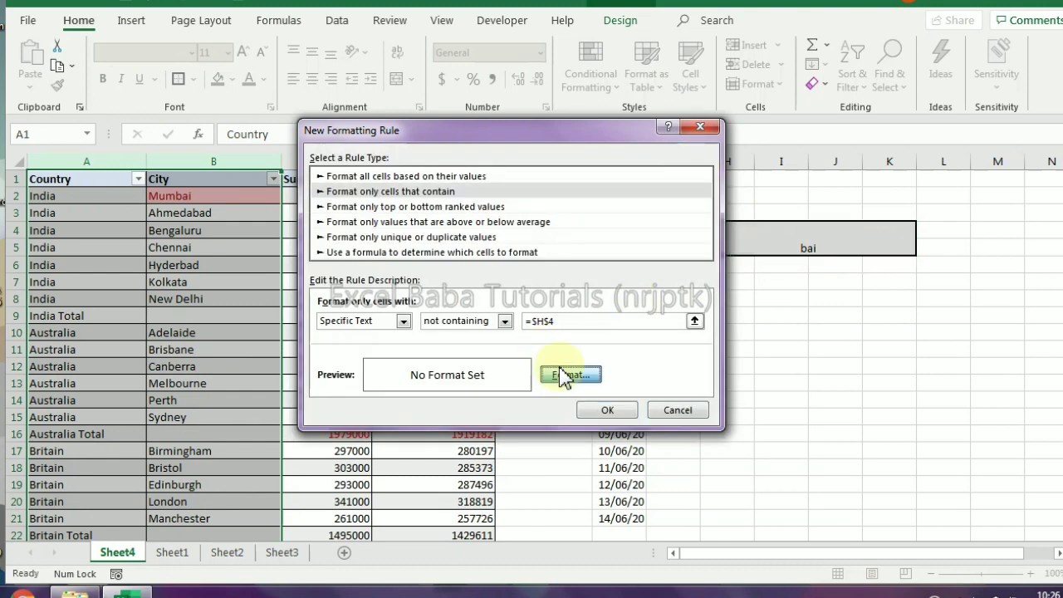
pyautogui.click(476, 63)
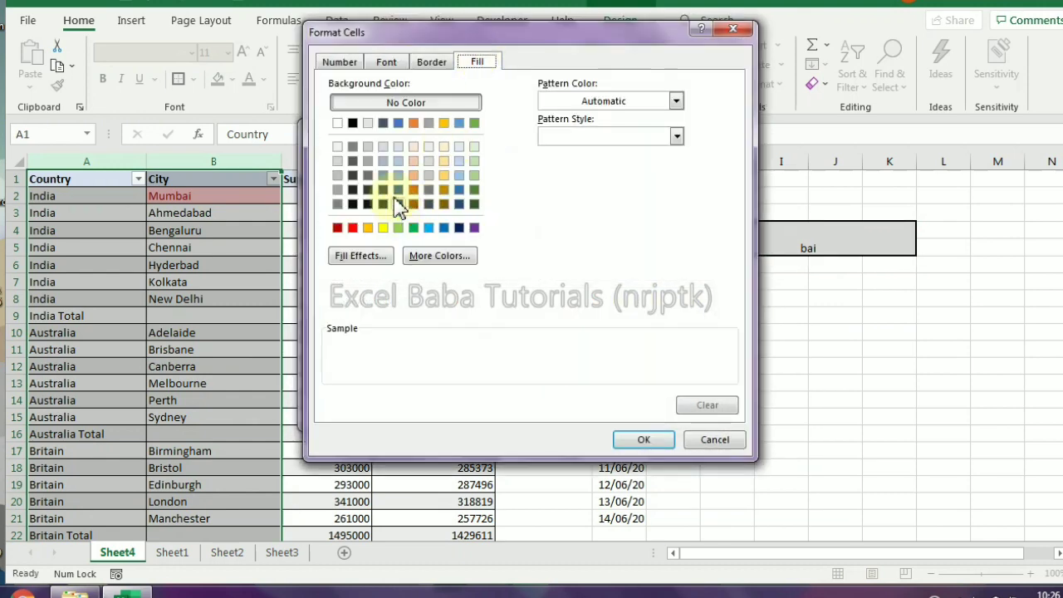
pyautogui.click(398, 176)
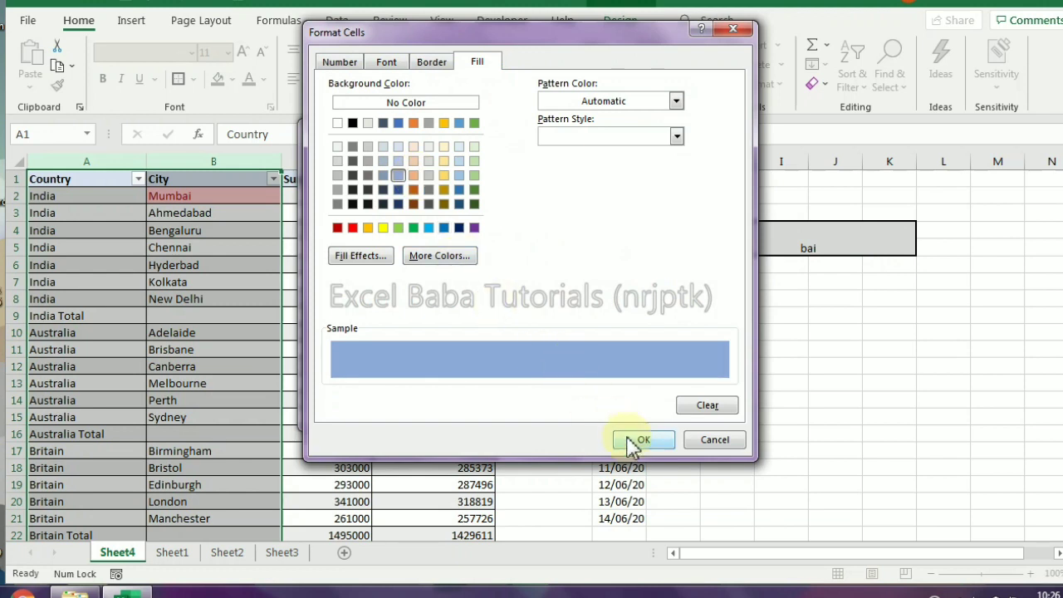
pyautogui.click(639, 439)
pyautogui.click(610, 413)
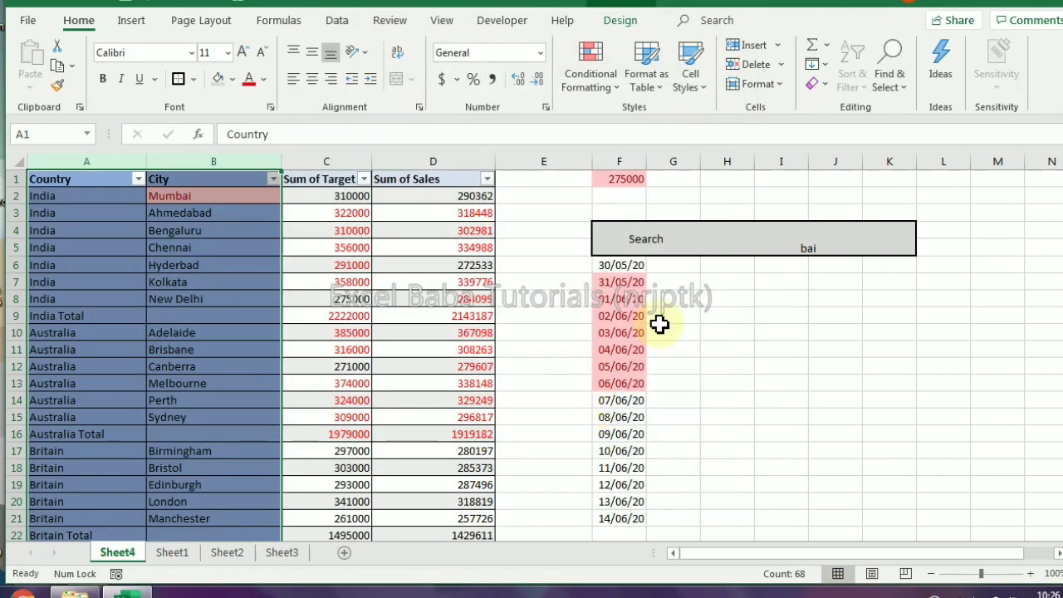
# - Enter India as the search text in H4
pyautogui.click(810, 241)
pyautogui.write('India')
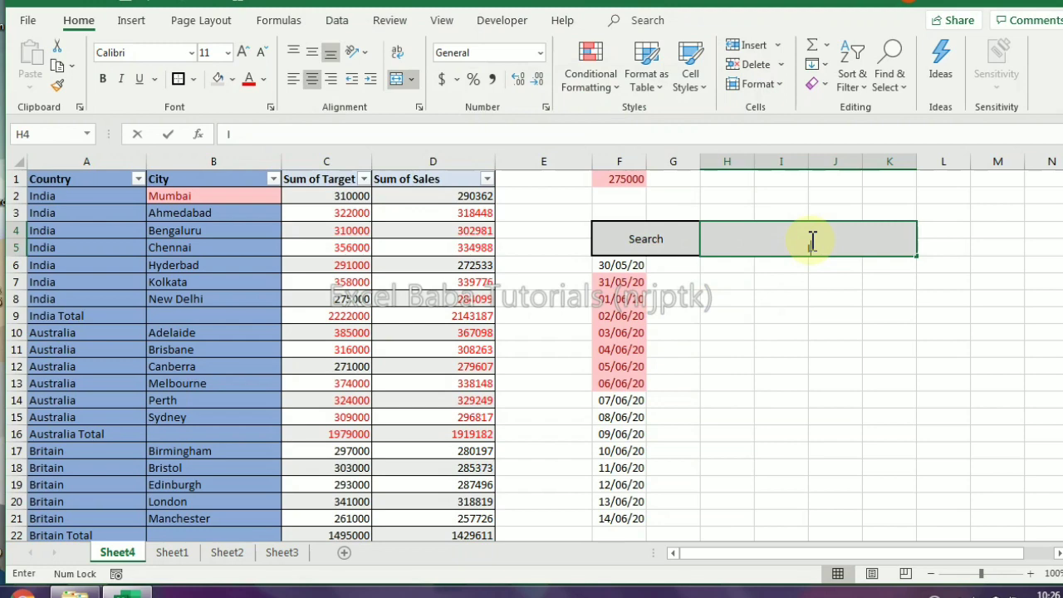
pyautogui.hotkey('ctrl', 'Return')
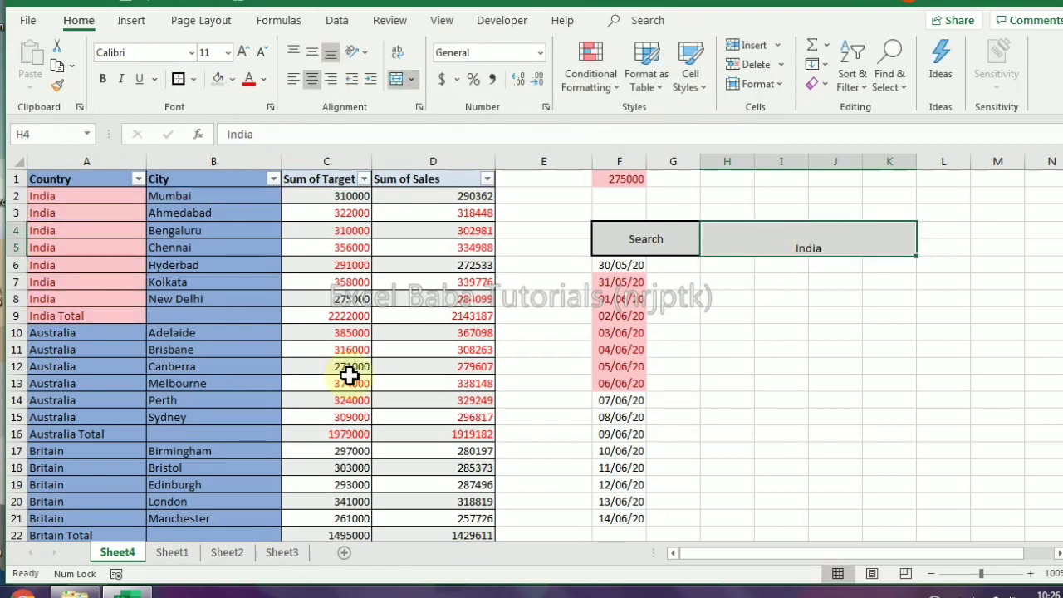
pyautogui.click(598, 83)
pyautogui.moveTo(639, 122)
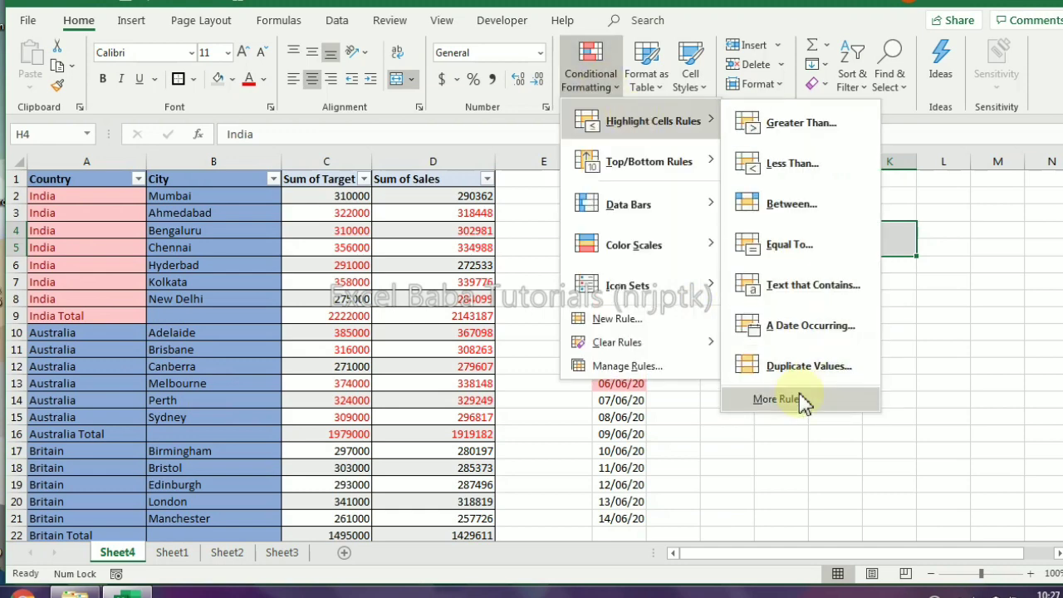
pyautogui.click(799, 400)
pyautogui.click(452, 322)
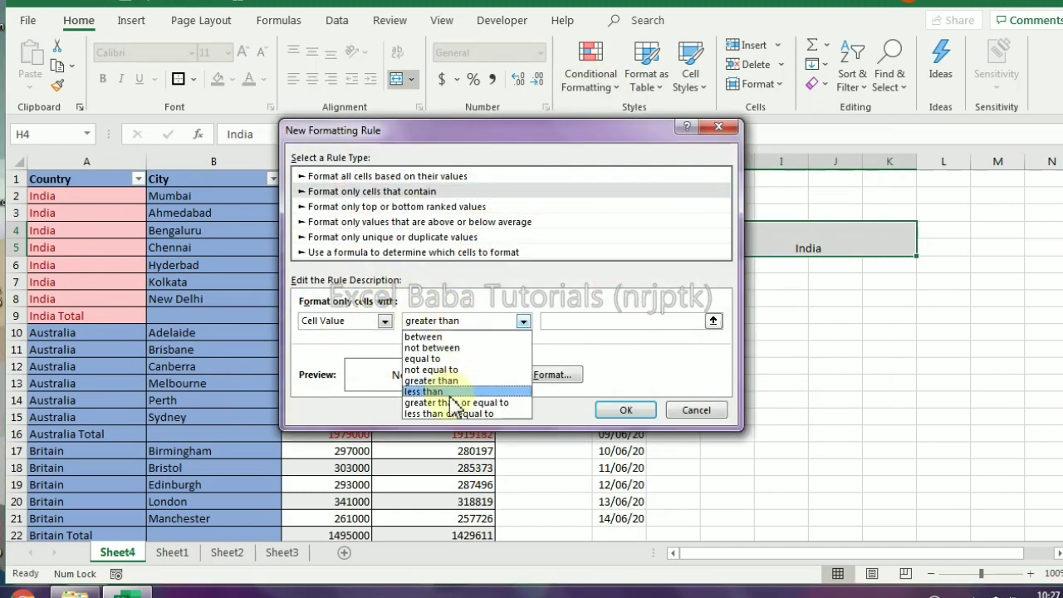
pyautogui.click(349, 322)
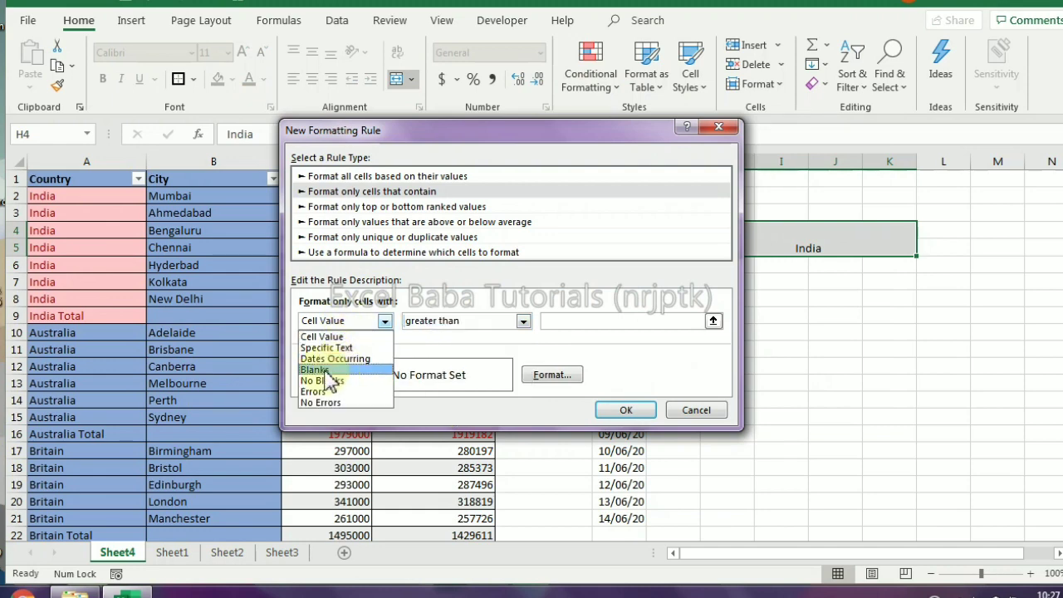
pyautogui.click(331, 359)
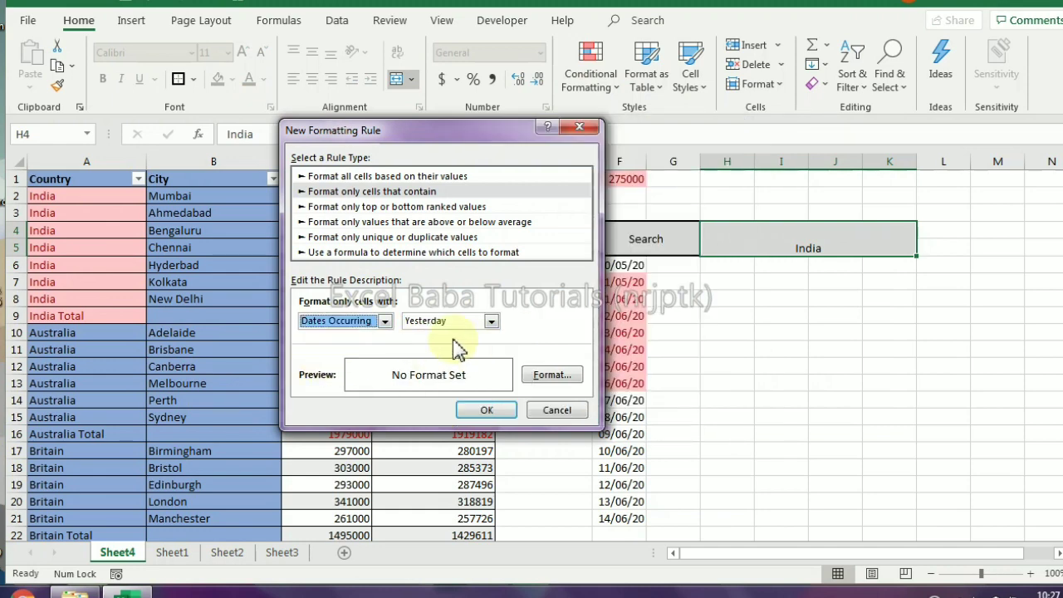
pyautogui.click(348, 327)
pyautogui.click(324, 370)
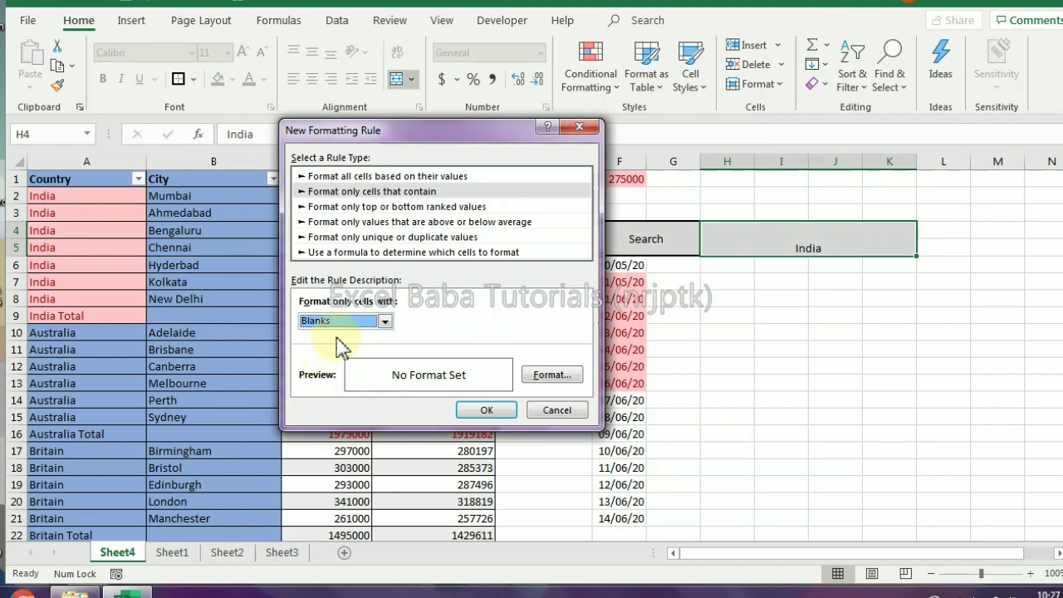
pyautogui.click(384, 321)
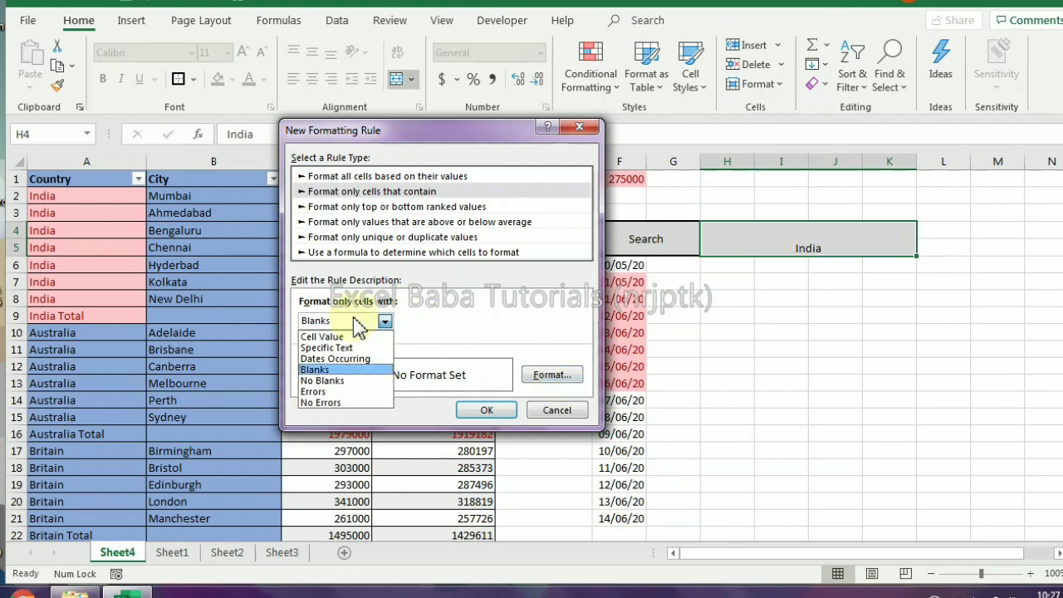
pyautogui.click(324, 382)
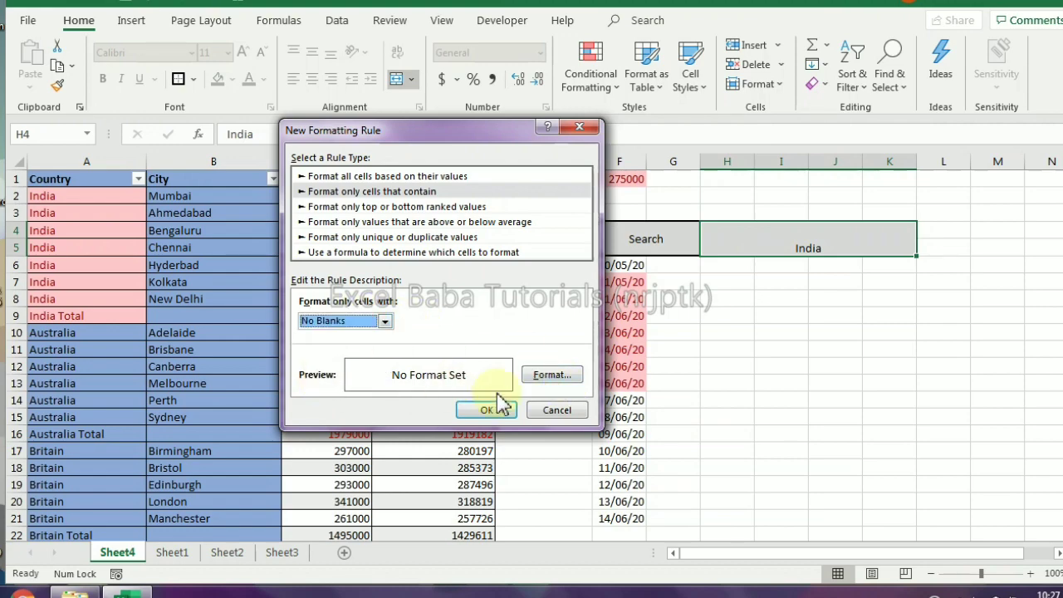
pyautogui.click(384, 322)
pyautogui.click(327, 391)
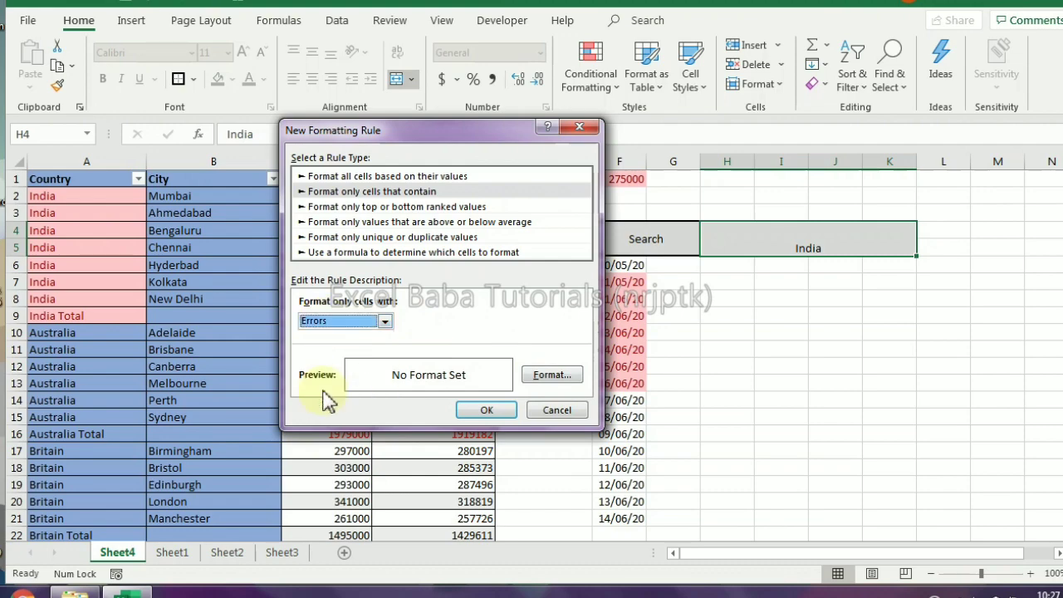
pyautogui.click(336, 323)
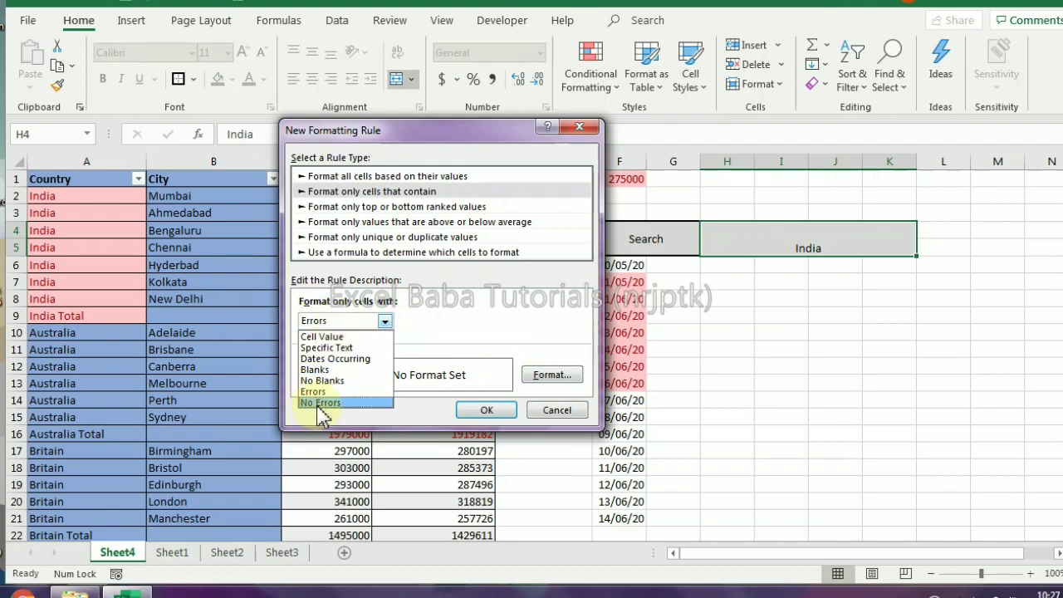
pyautogui.click(320, 403)
pyautogui.click(311, 322)
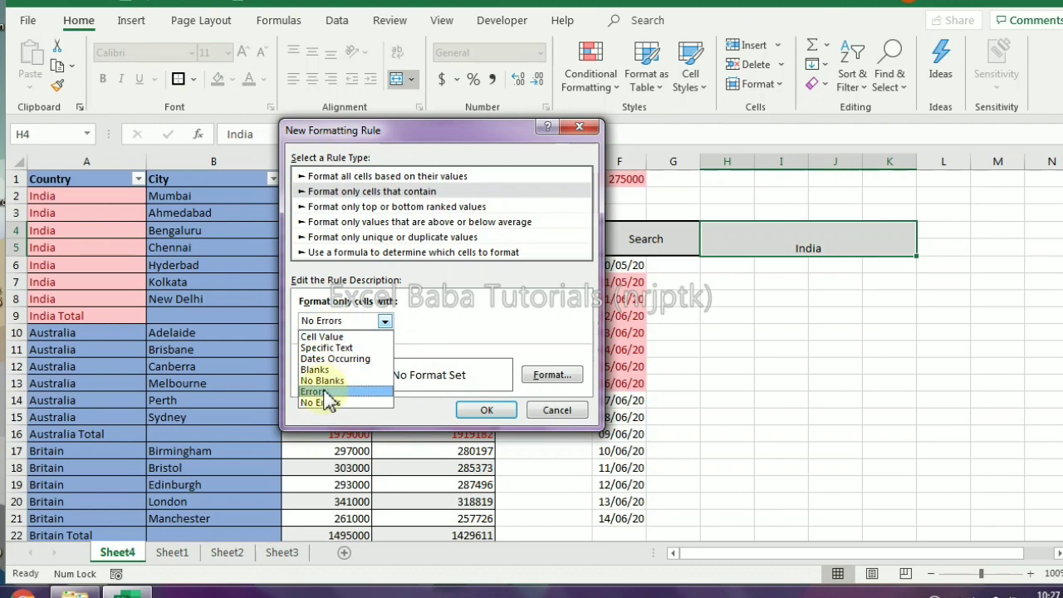
pyautogui.click(319, 391)
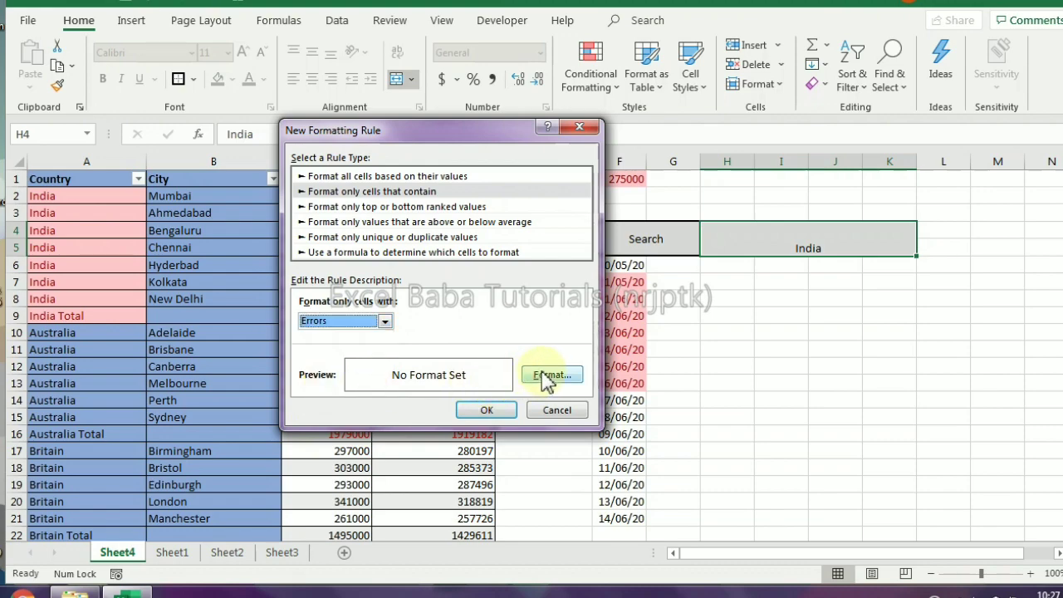
pyautogui.click(547, 378)
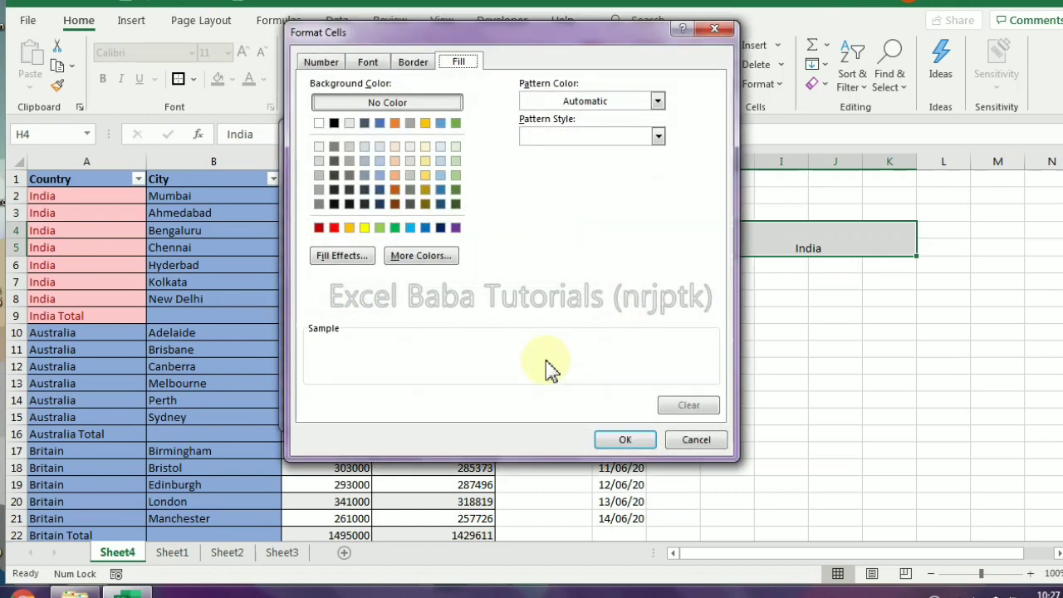
pyautogui.click(370, 66)
pyautogui.click(557, 203)
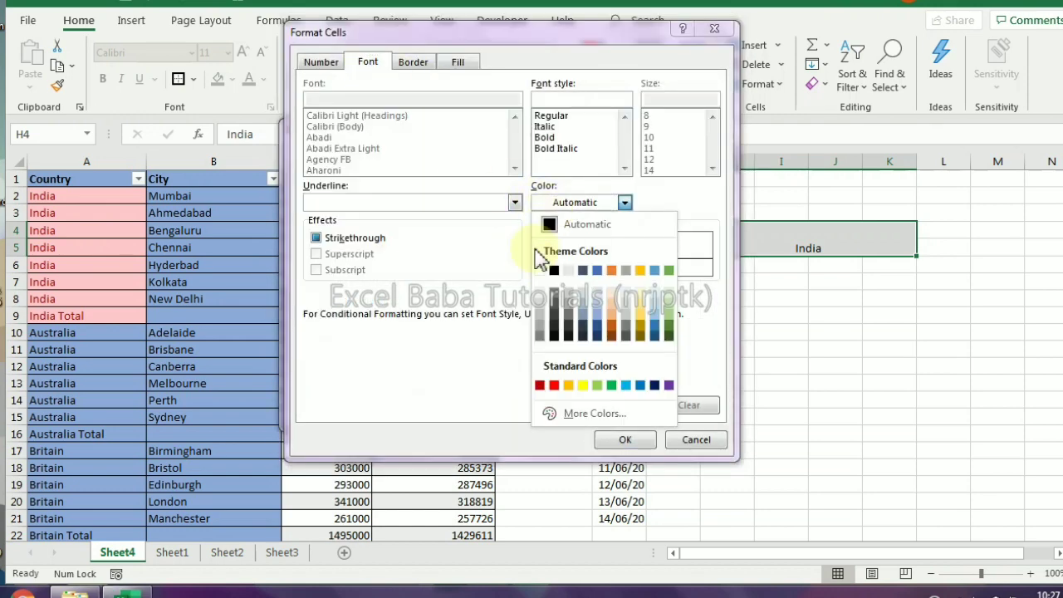
pyautogui.click(540, 271)
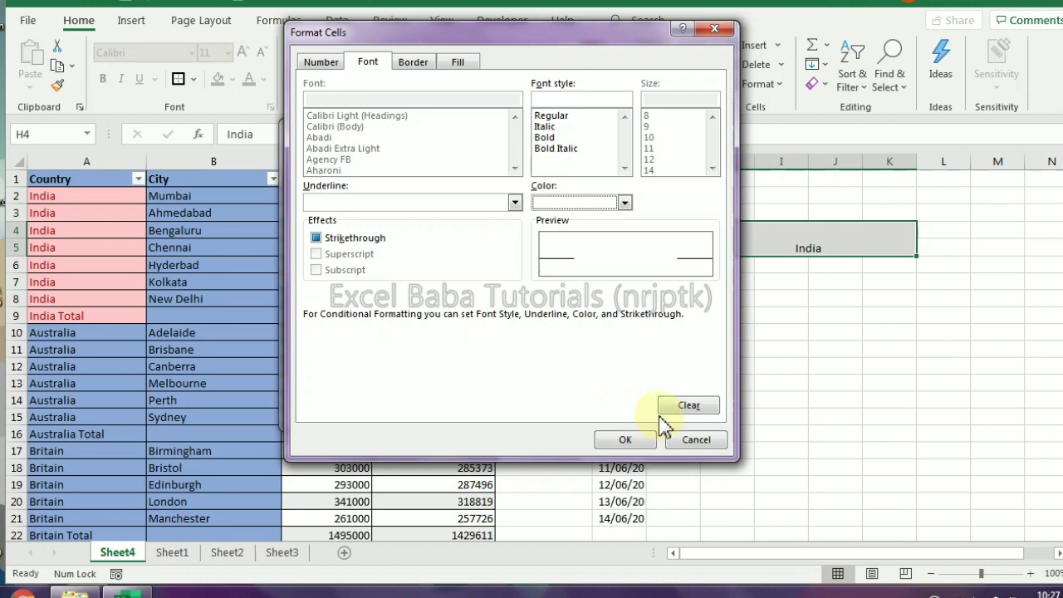
pyautogui.click(632, 444)
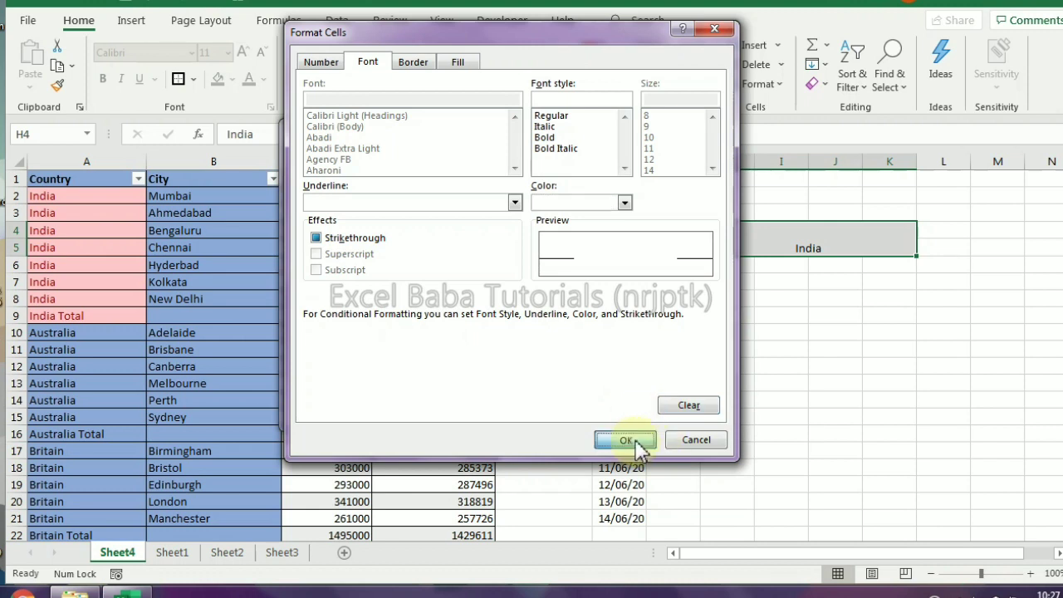
pyautogui.click(555, 411)
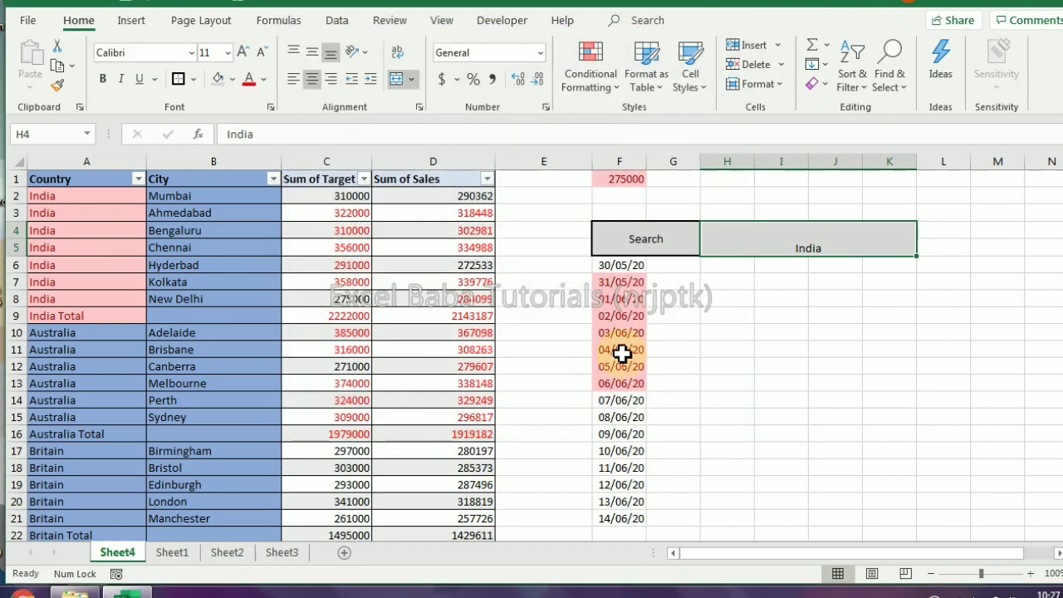
pyautogui.click(555, 332)
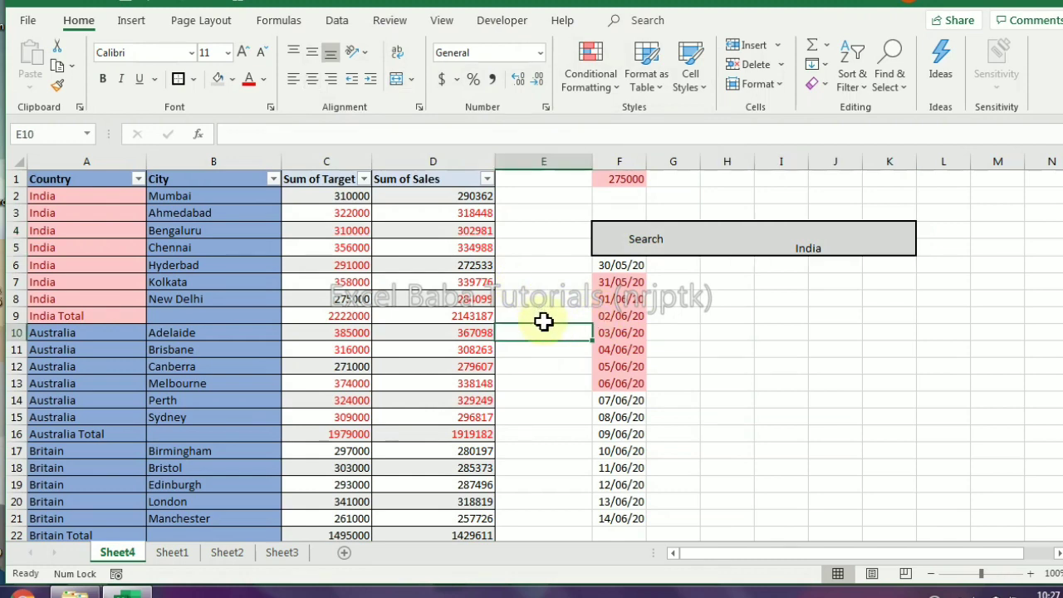
pyautogui.write('=')
# - Enter =[@[Sum of Sales]]/0 in E10 so Column1 fills with #DIV/0! errors
pyautogui.press('Left')
pyautogui.press('Left')
pyautogui.press('Right')
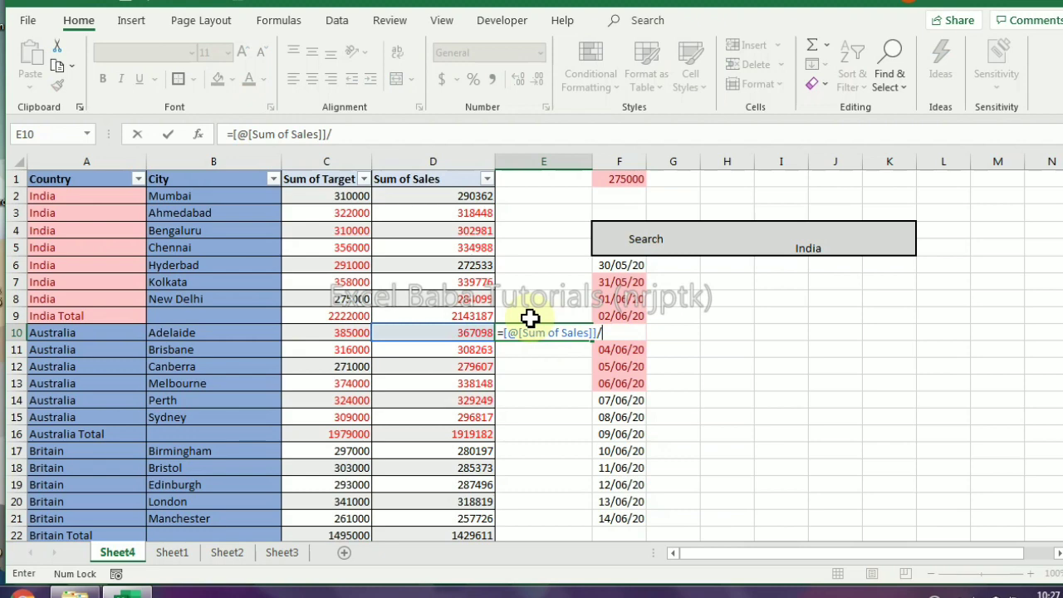
pyautogui.write('0')
pyautogui.press('Return')
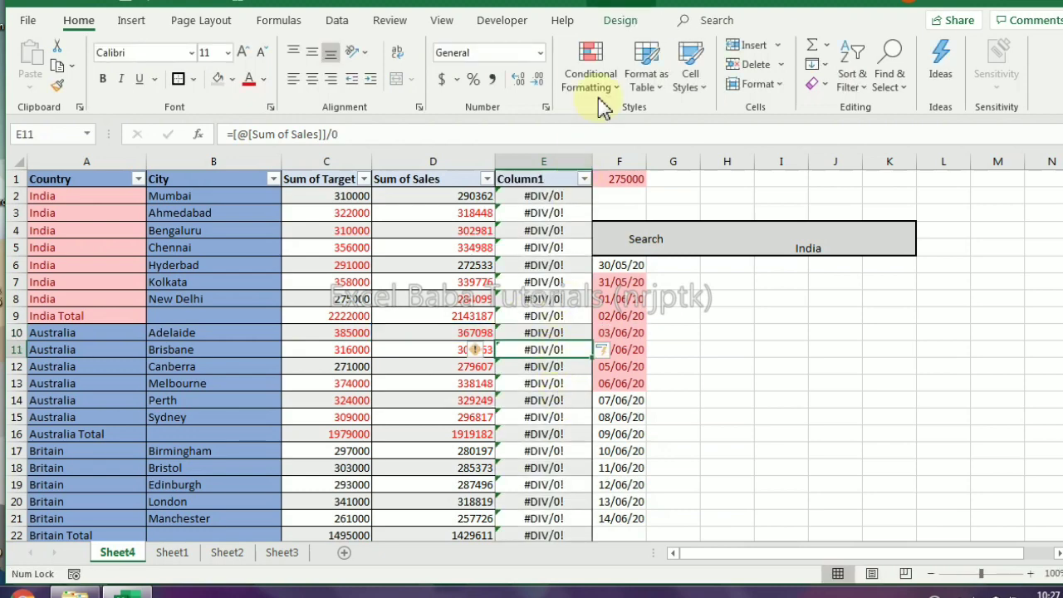
# - Add an Errors rule to column E that formats error values in white font
pyautogui.click(540, 161)
pyautogui.click(591, 80)
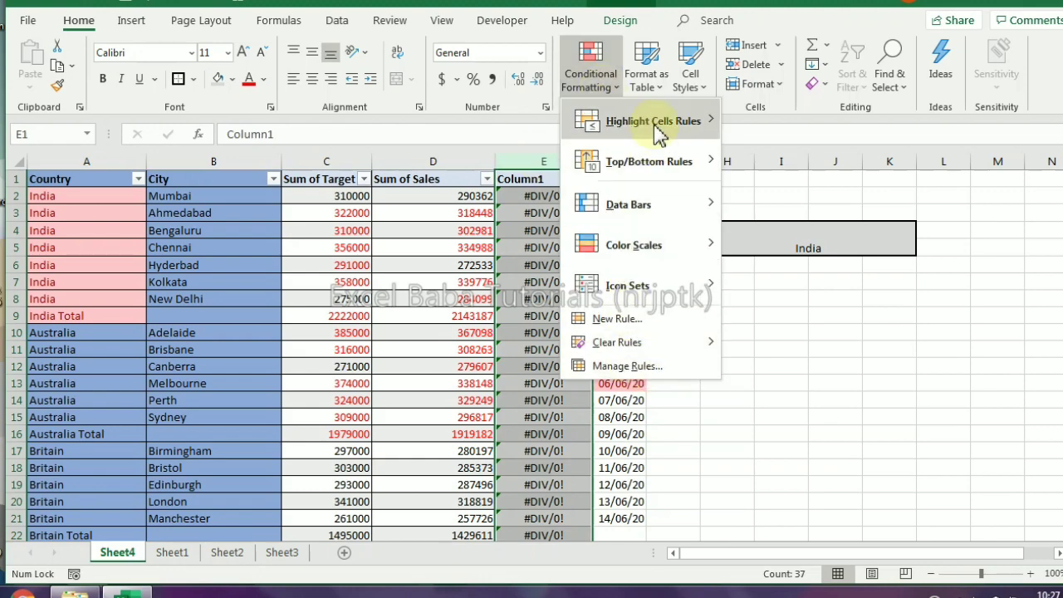
pyautogui.moveTo(658, 133)
pyautogui.click(781, 402)
pyautogui.click(315, 321)
pyautogui.click(257, 389)
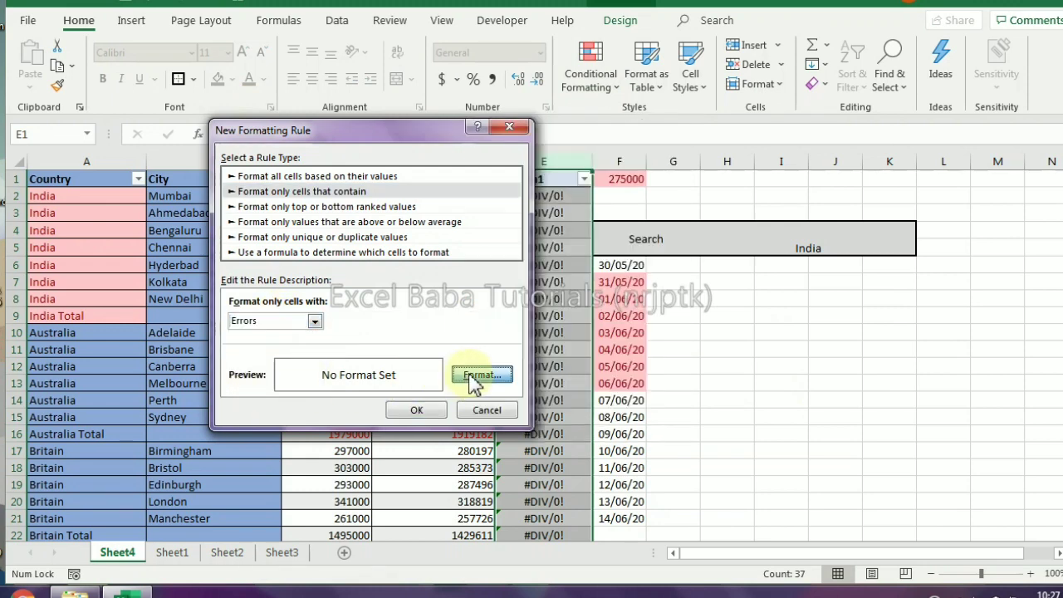
pyautogui.click(475, 378)
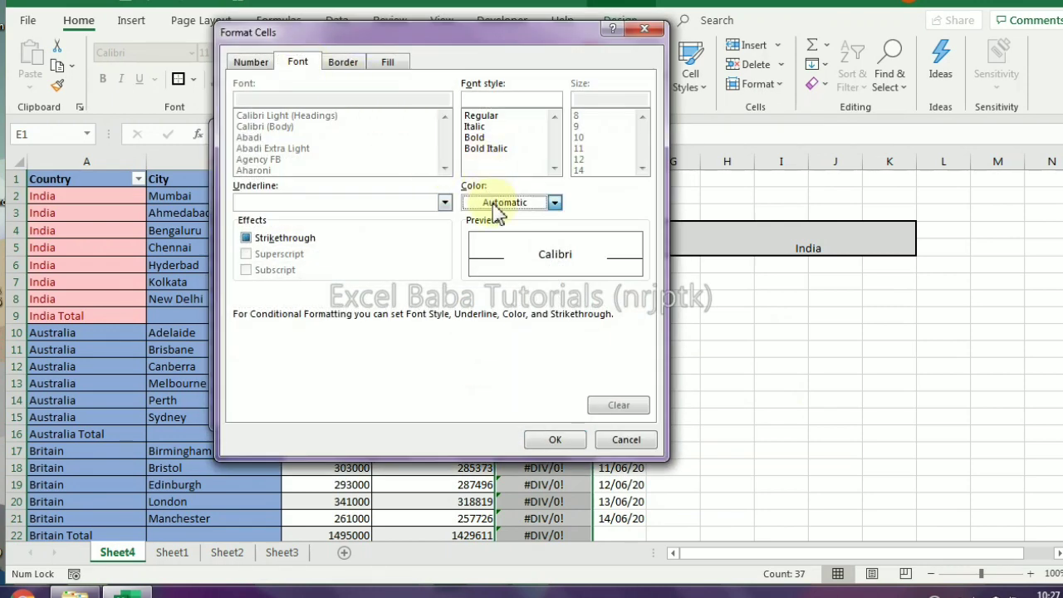
pyautogui.click(502, 203)
pyautogui.click(469, 268)
pyautogui.click(550, 441)
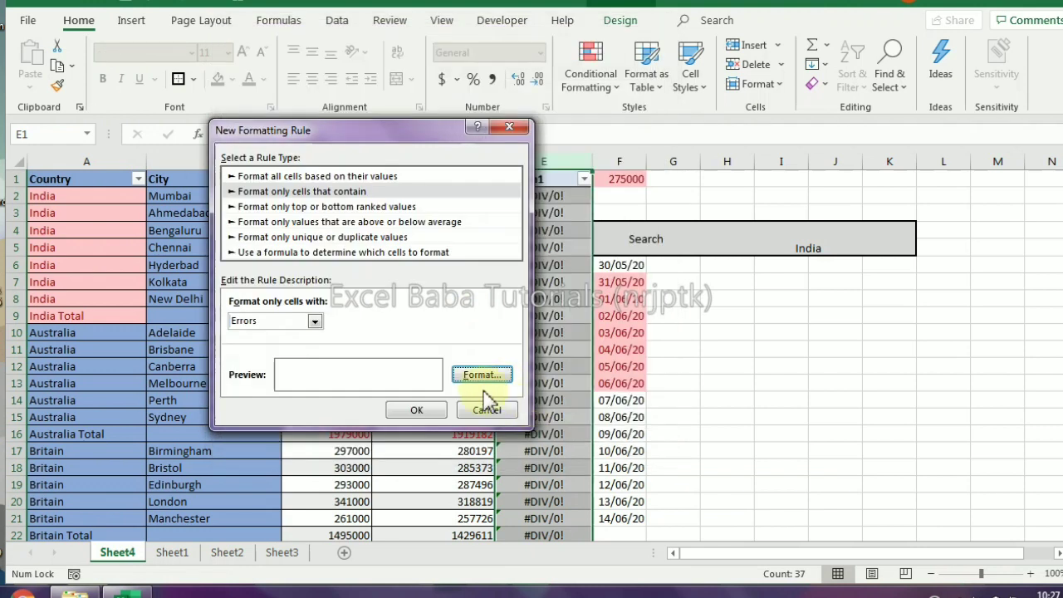
pyautogui.click(420, 408)
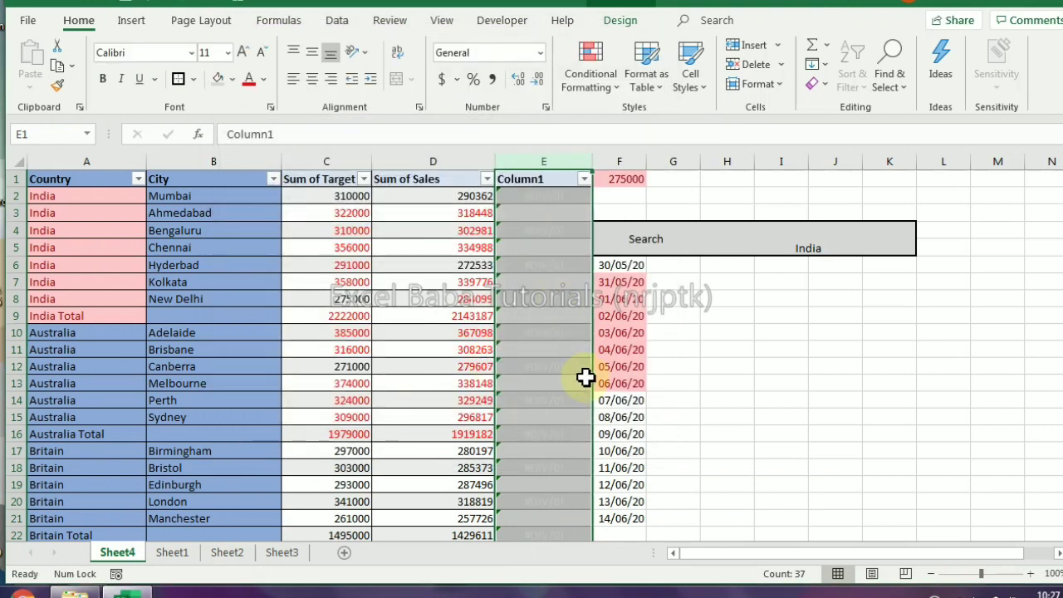
# - Select the India city sales in D2:D8
pyautogui.click(591, 71)
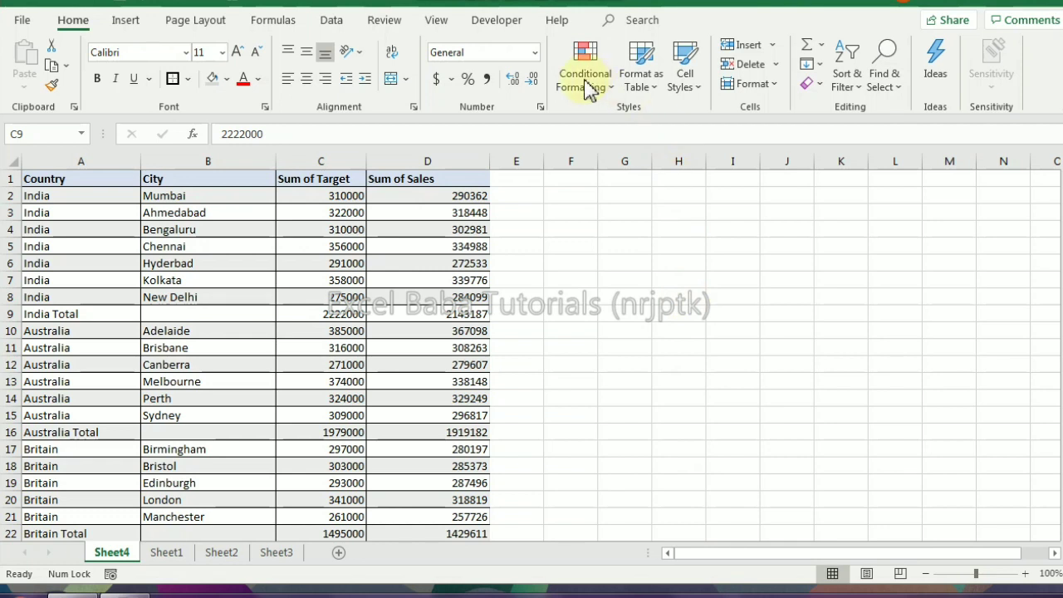
pyautogui.click(586, 82)
pyautogui.moveTo(618, 170)
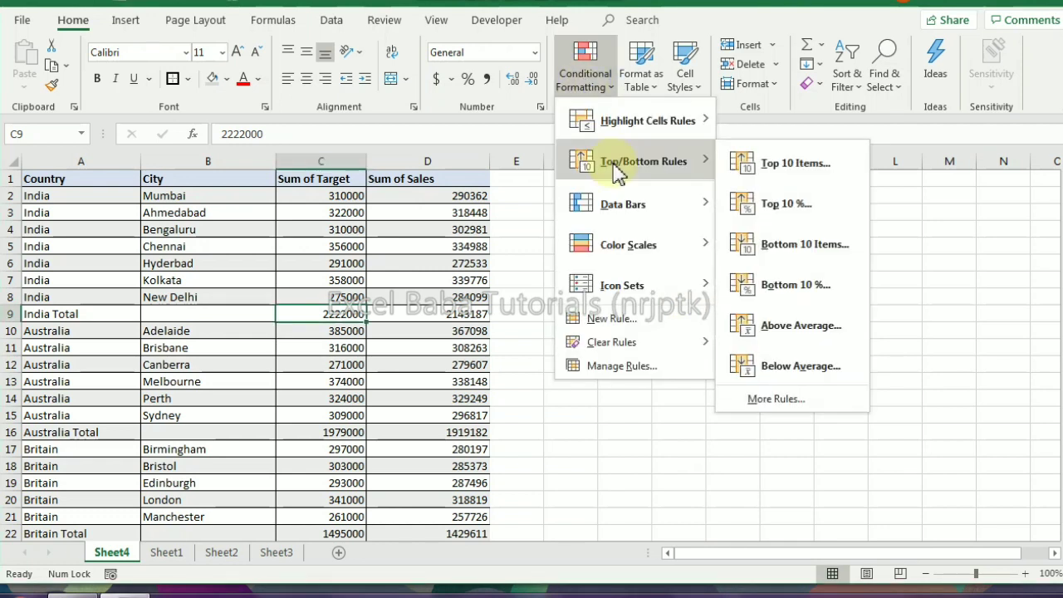
pyautogui.click(416, 227)
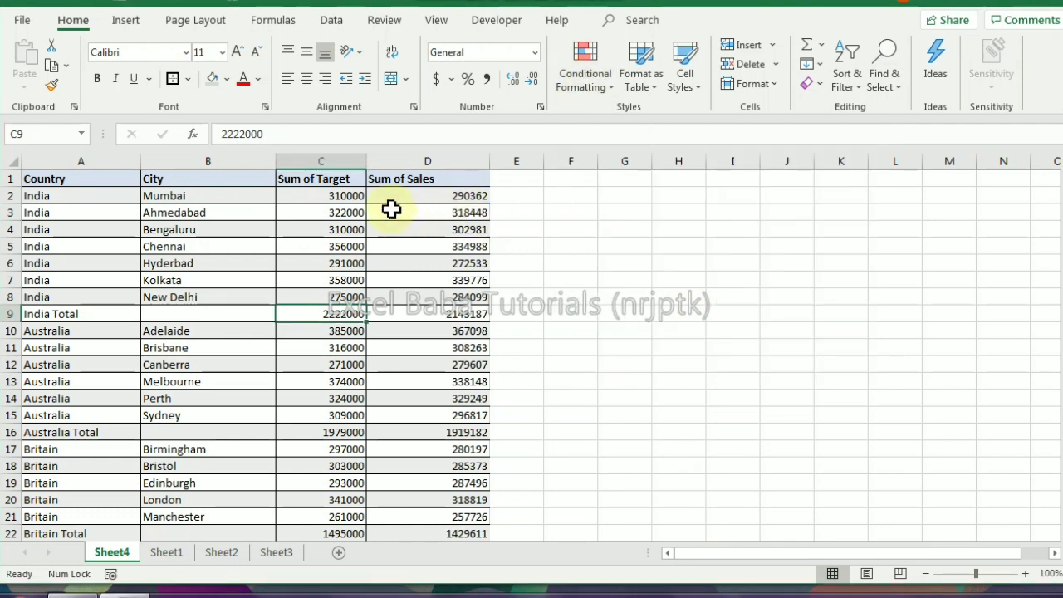
pyautogui.moveTo(391, 196); pyautogui.dragTo(381, 304)
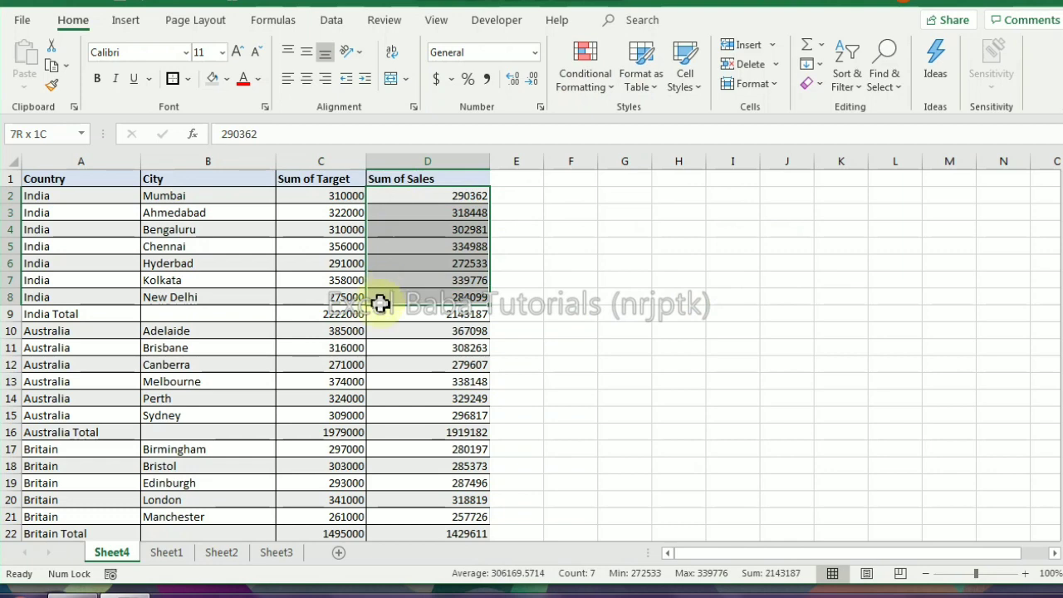
# - Apply a Top 2 Items rule with Light Red Fill and Dark Red Text
pyautogui.click(581, 75)
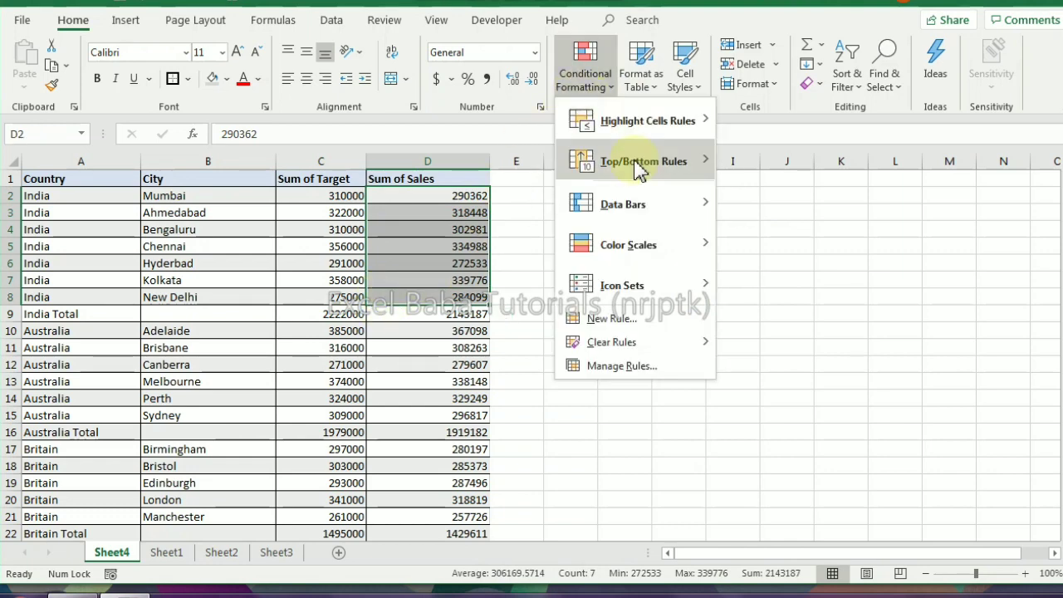
pyautogui.moveTo(660, 129)
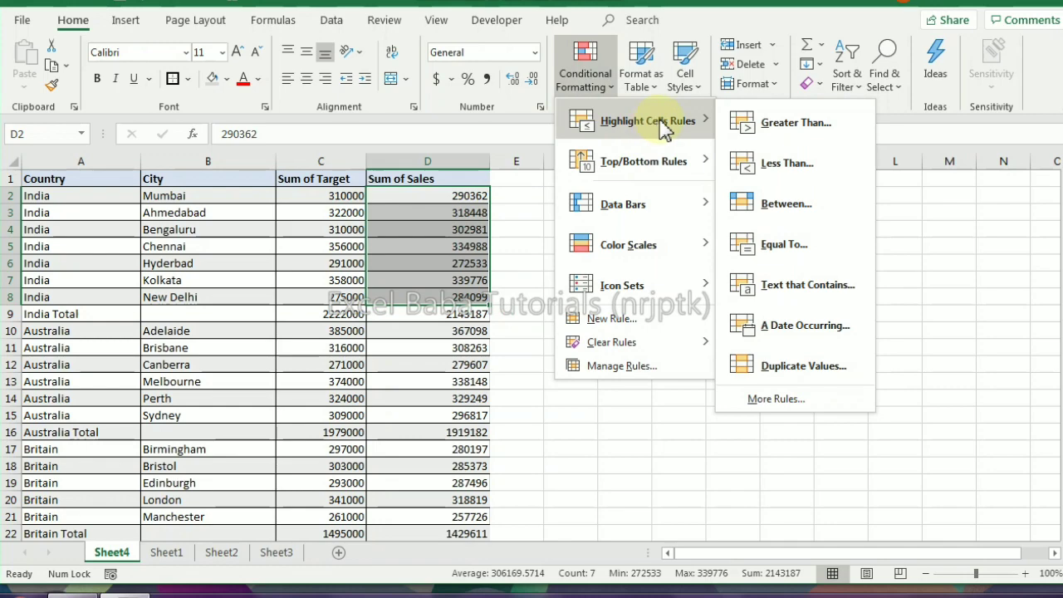
pyautogui.moveTo(660, 166)
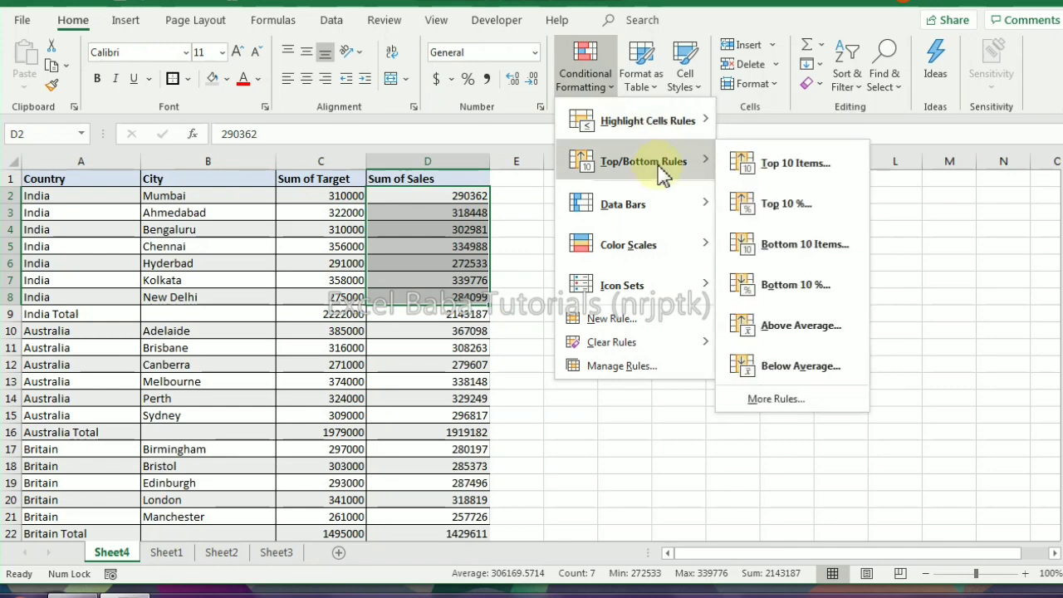
pyautogui.click(766, 164)
pyautogui.moveTo(465, 206); pyautogui.dragTo(930, 201)
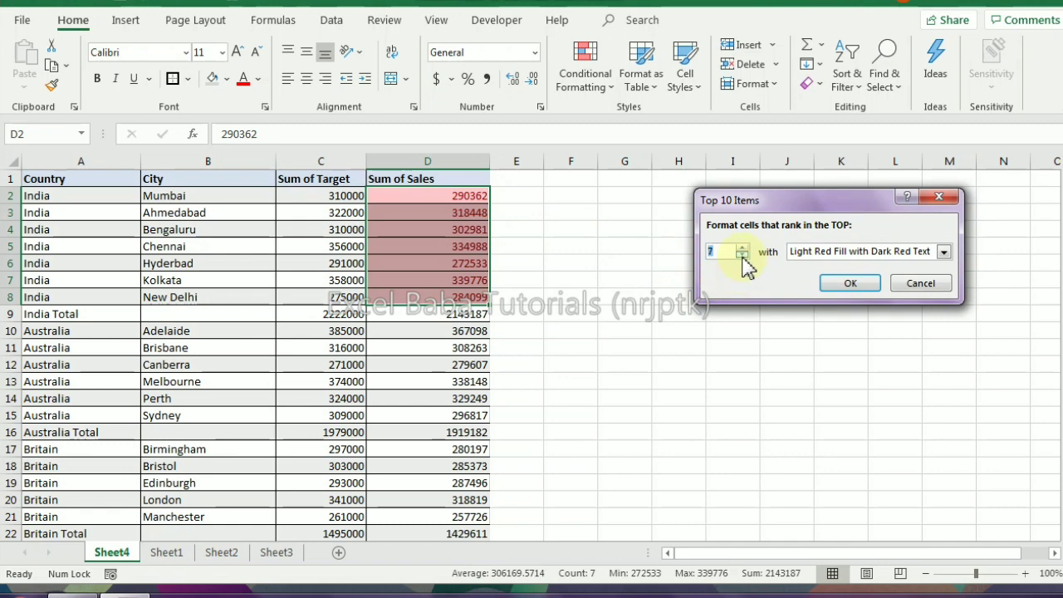
pyautogui.click(742, 255)
pyautogui.click(742, 255)
pyautogui.click(742, 255)
pyautogui.click(742, 255)
pyautogui.click(742, 255)
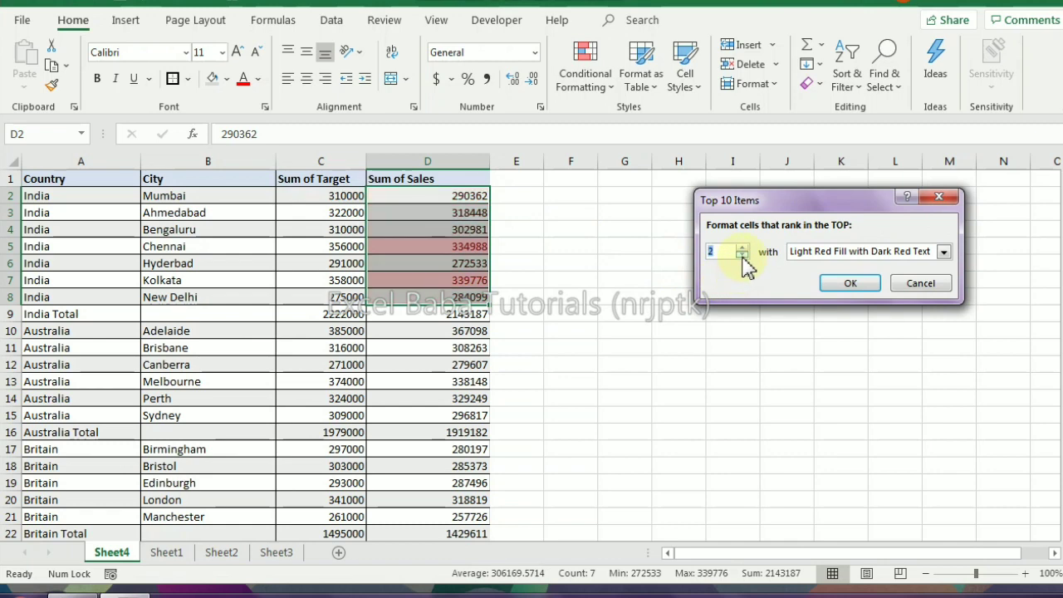
pyautogui.click(845, 276)
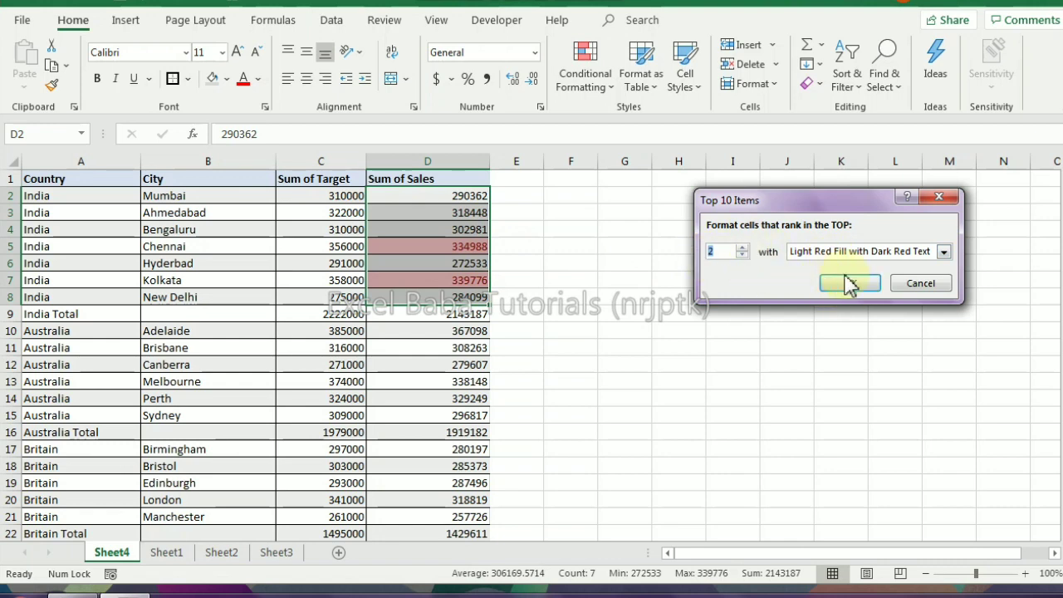
# - Add a Bottom 1 Items rule with Green Fill and Dark Green Text, marking 272533
pyautogui.click(611, 83)
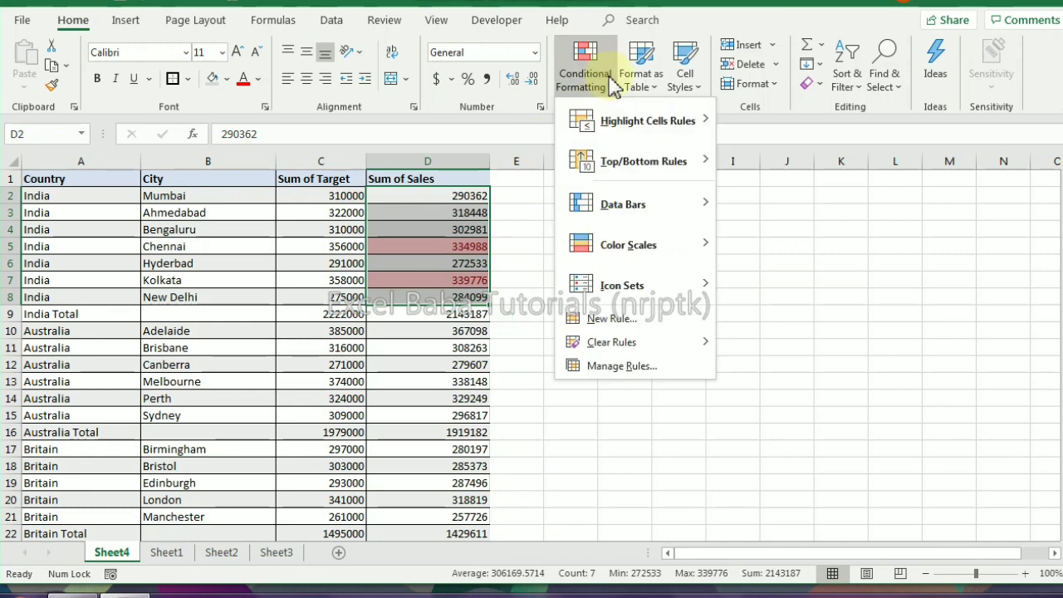
pyautogui.moveTo(640, 162)
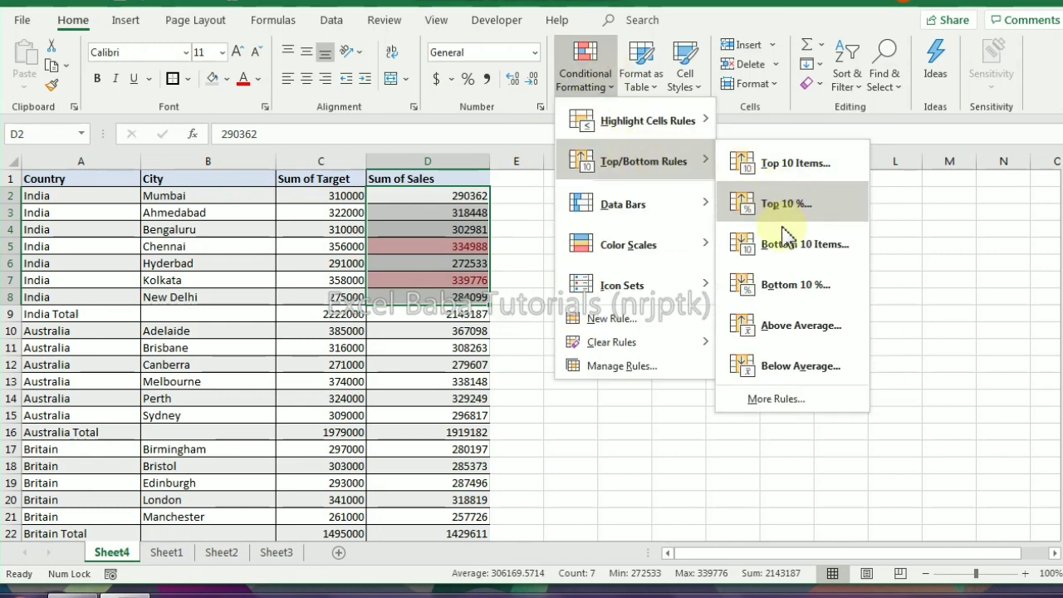
pyautogui.click(780, 258)
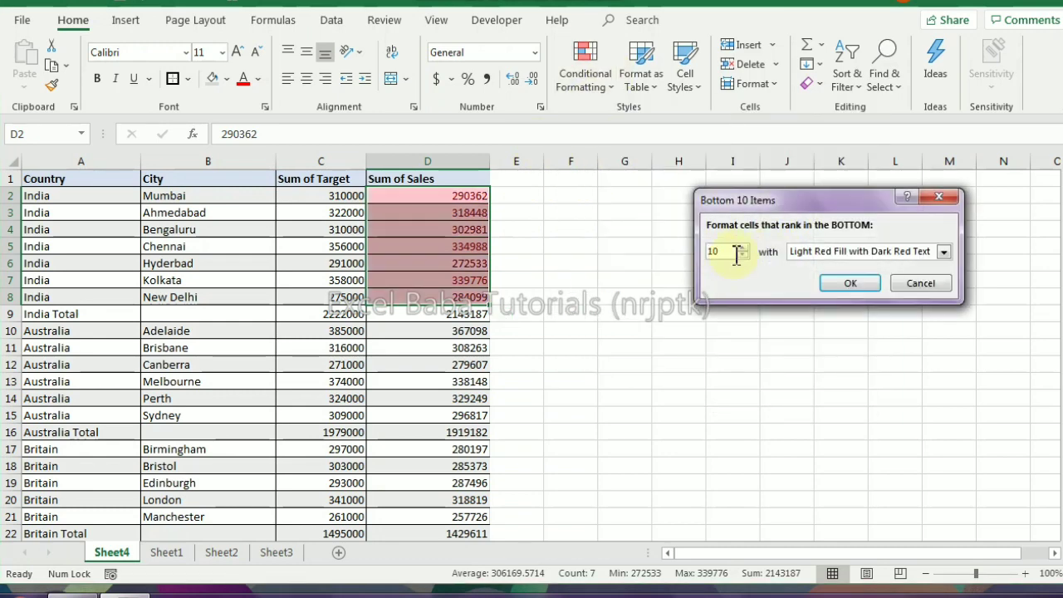
pyautogui.click(742, 255)
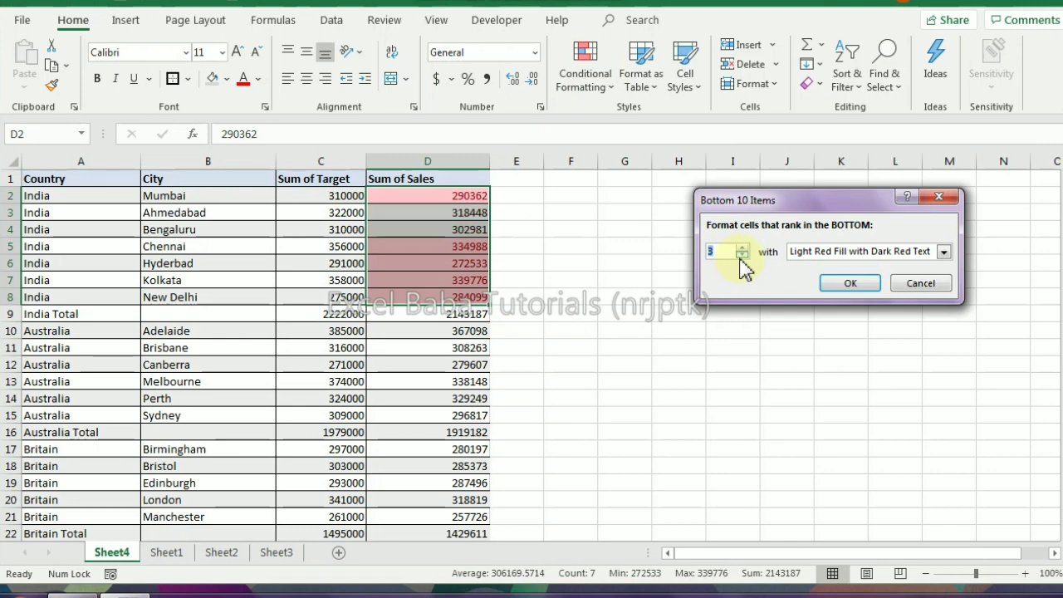
pyautogui.click(742, 255)
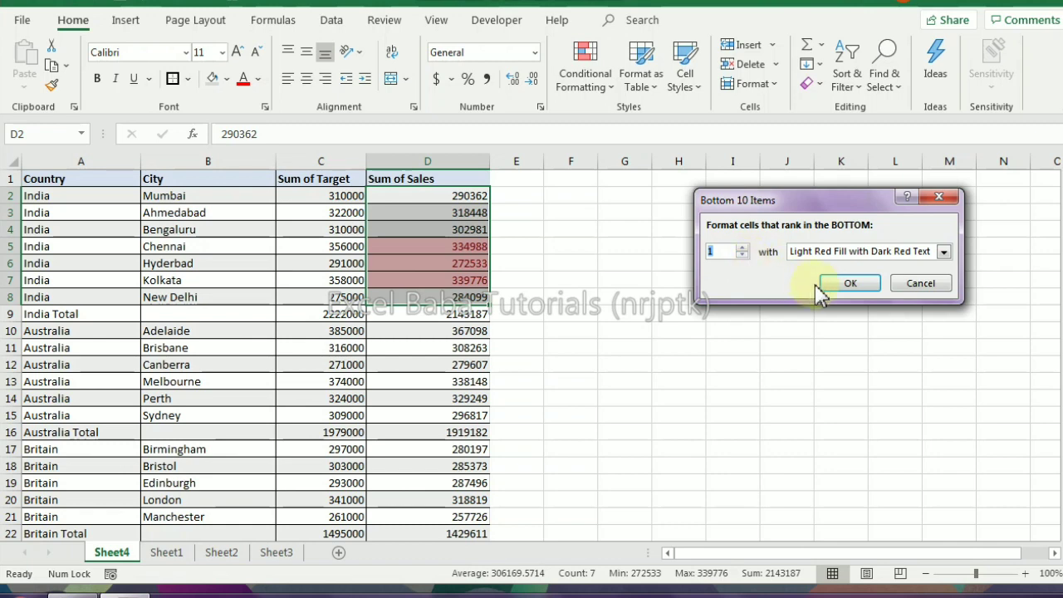
pyautogui.click(872, 256)
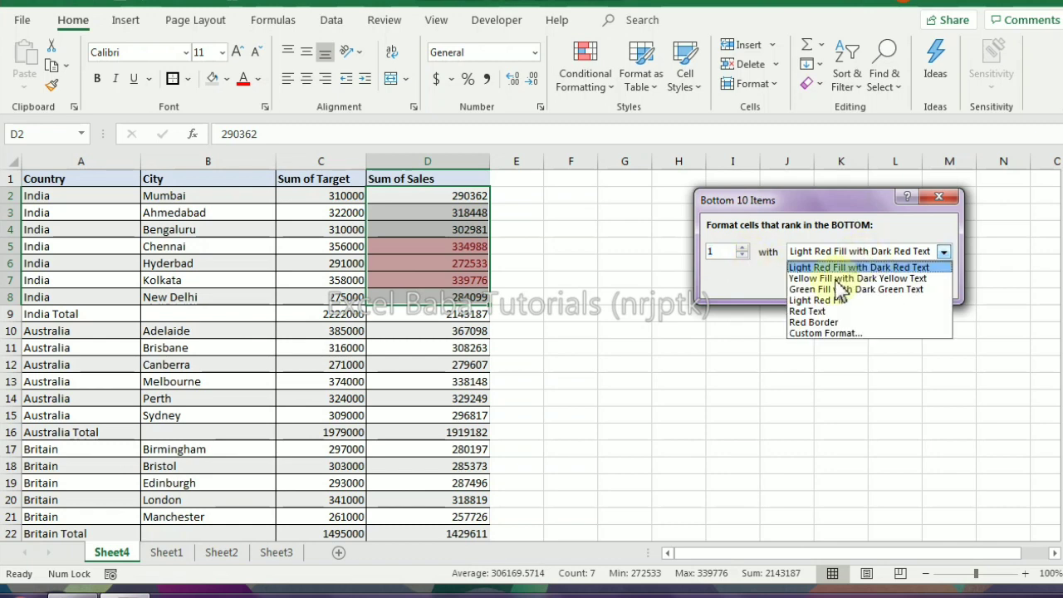
pyautogui.click(810, 289)
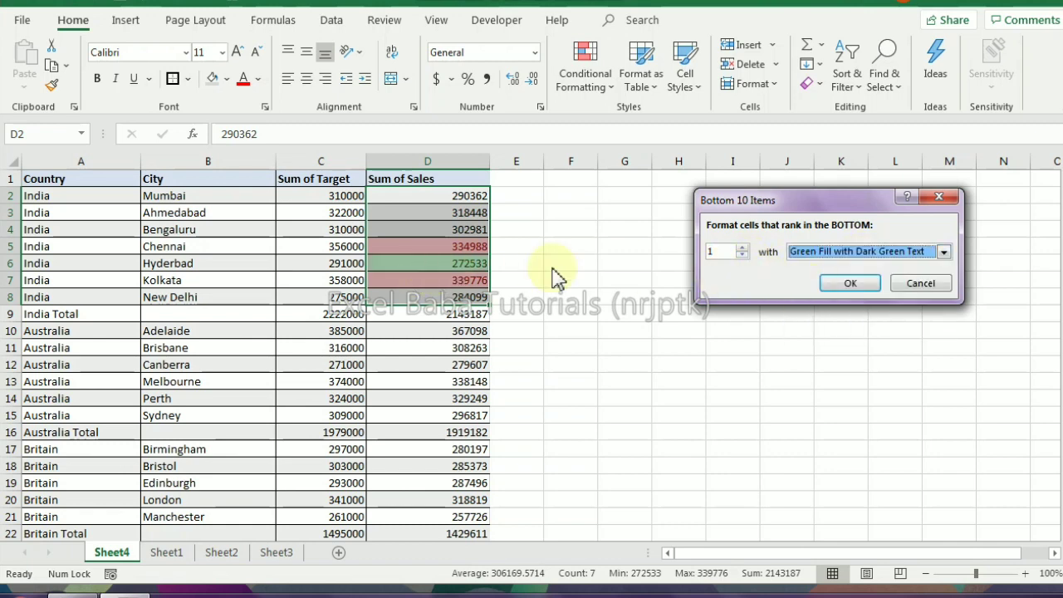
pyautogui.click(836, 280)
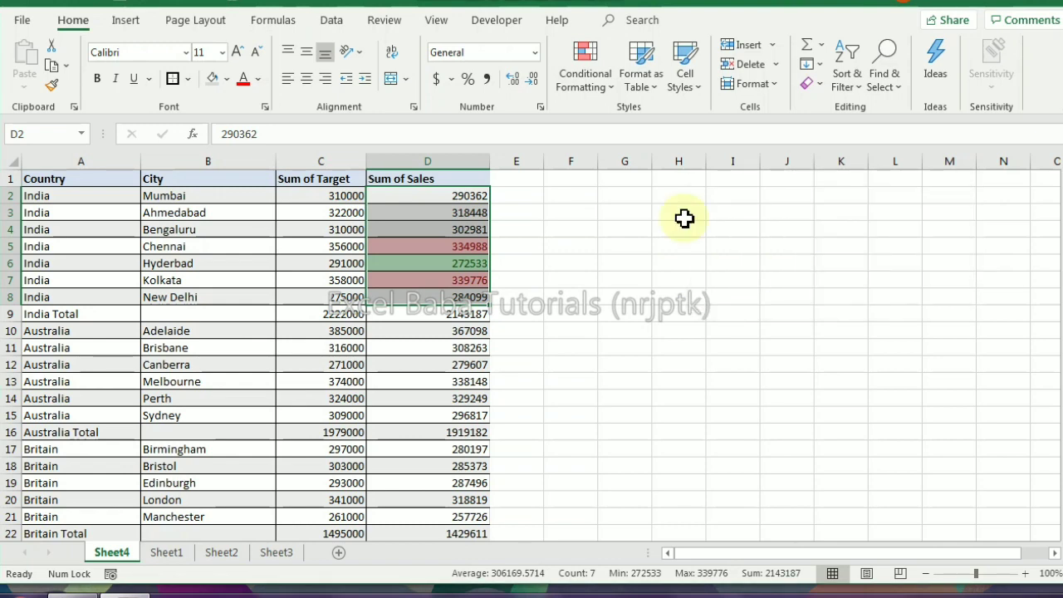
pyautogui.click(587, 75)
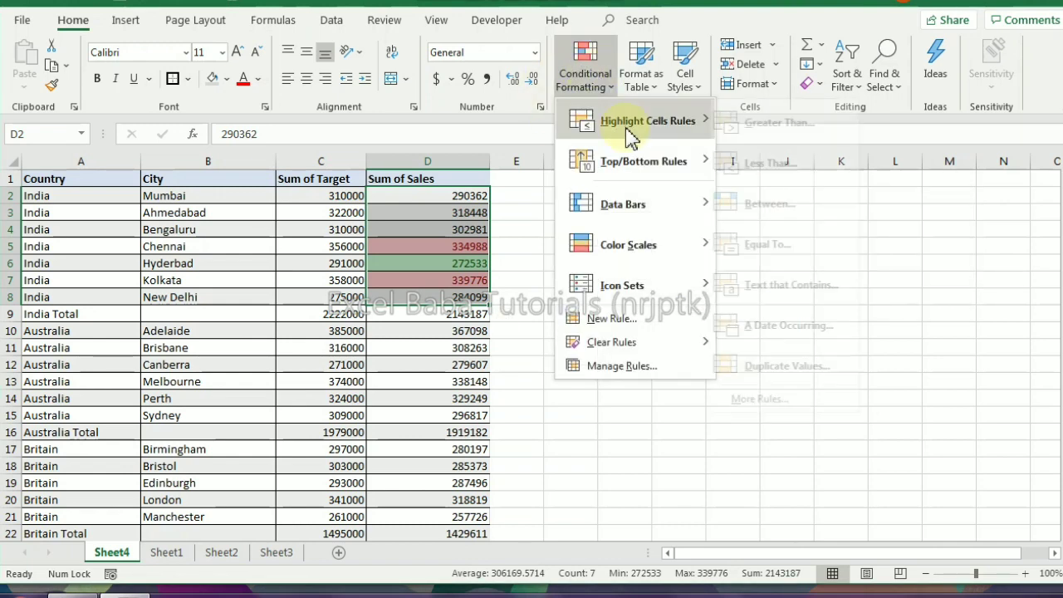
# - Dismiss the formatting menus and enter the share formula =D2/$D$9 in cell E2
pyautogui.moveTo(692, 163)
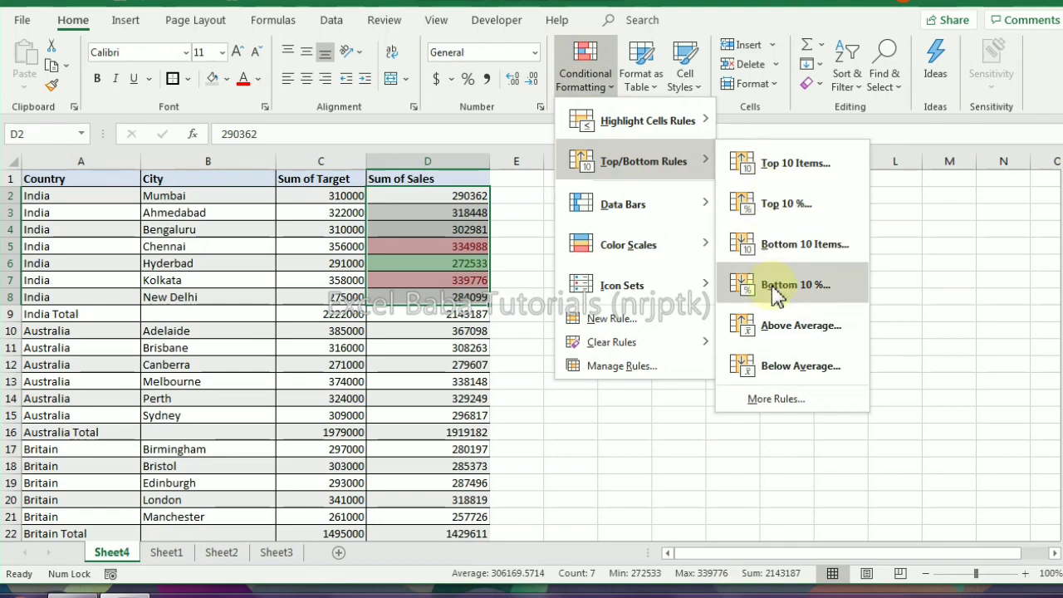
pyautogui.click(495, 309)
pyautogui.click(482, 314)
pyautogui.click(506, 200)
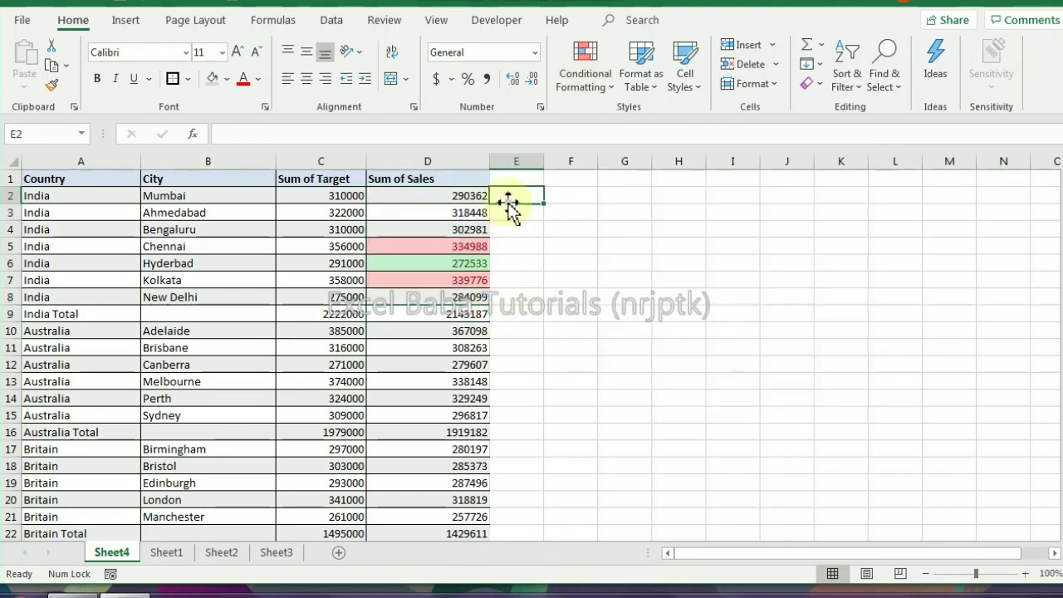
pyautogui.write('=')
pyautogui.press('Left')
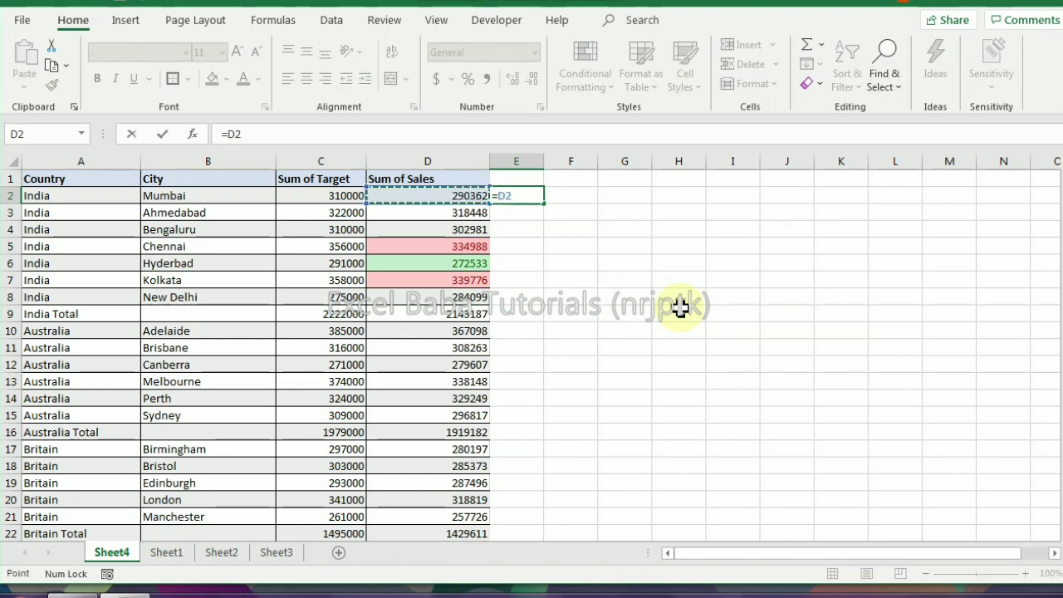
pyautogui.press('Left')
pyautogui.press('Down')
pyautogui.press('Down')
pyautogui.press('Down')
pyautogui.press('Down')
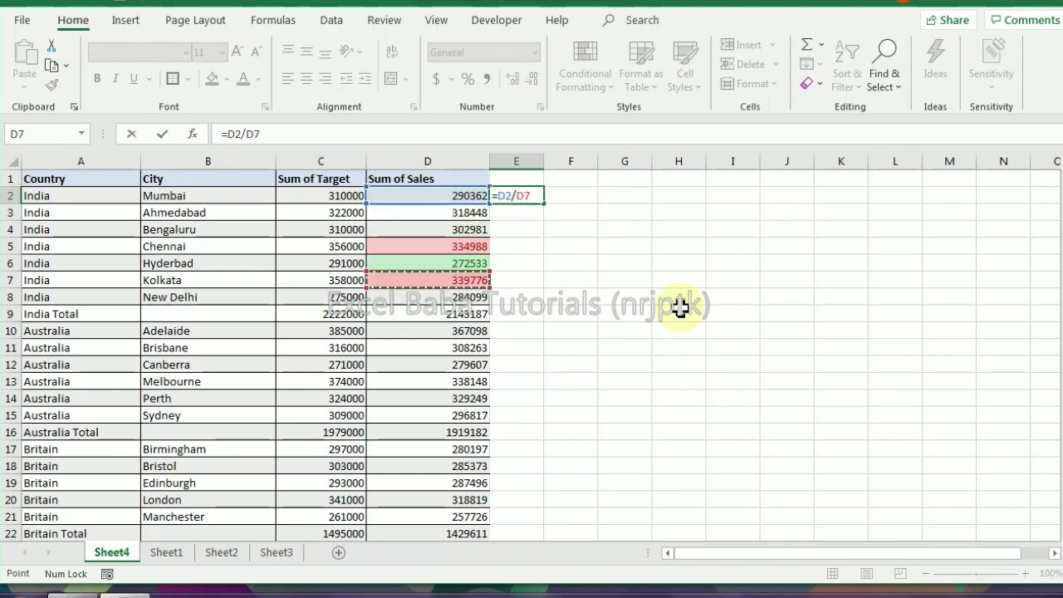
pyautogui.press('Down')
pyautogui.press('Down')
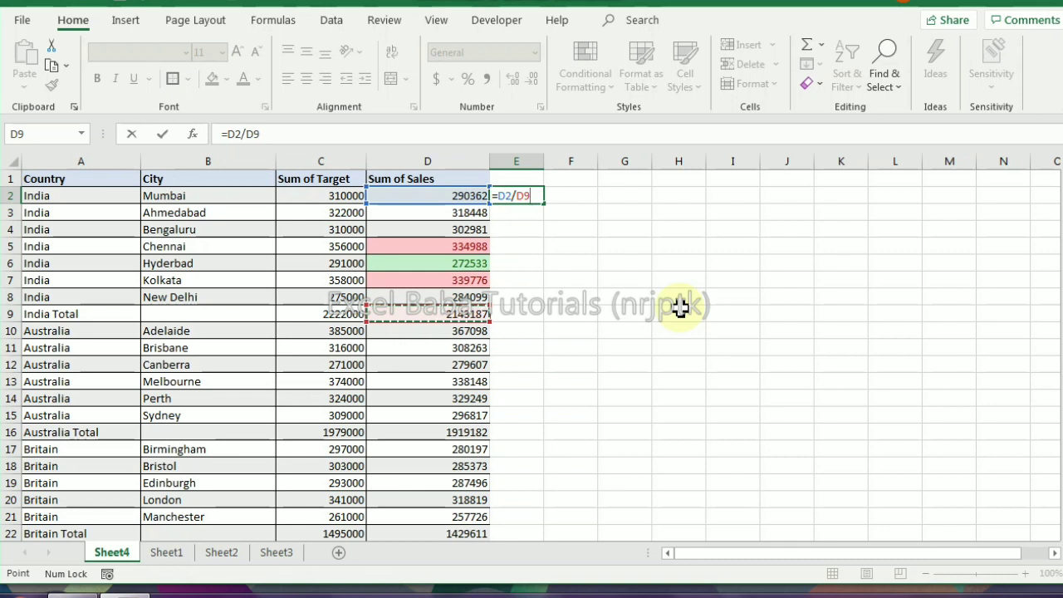
pyautogui.press('Return')
# - Copy the share formula down to E3:E8 and show E2:E8 in Percent Style
pyautogui.press('Up')
pyautogui.hotkey('ctrl', 'c')
pyautogui.press('Down')
pyautogui.hotkey('shift', 'Down')
pyautogui.hotkey('shift', 'Down')
pyautogui.hotkey('shift', 'Down')
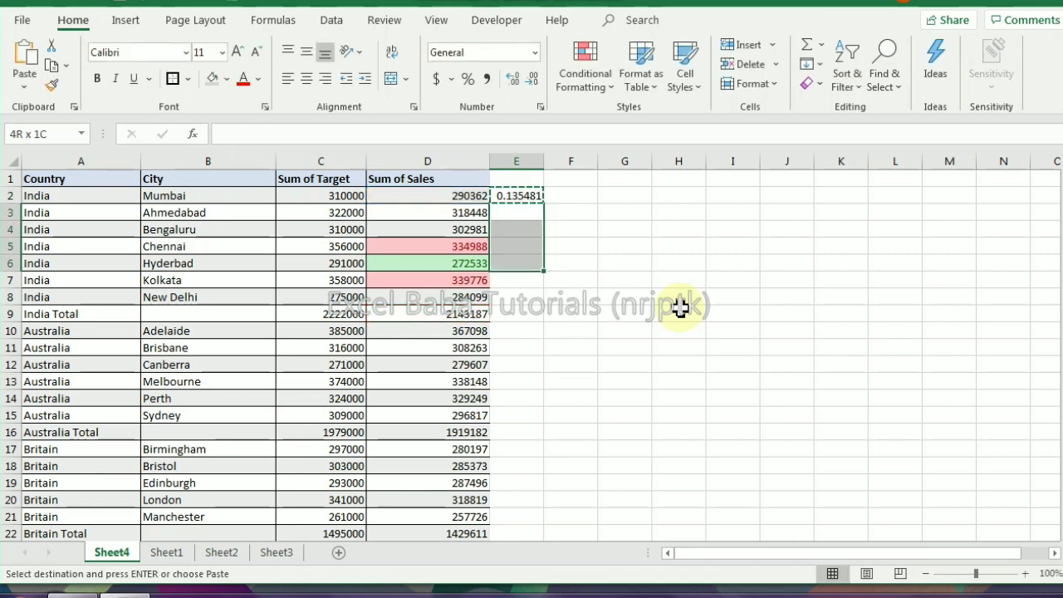
pyautogui.hotkey('shift', 'Down')
pyautogui.hotkey('shift', 'Down')
pyautogui.press('Return')
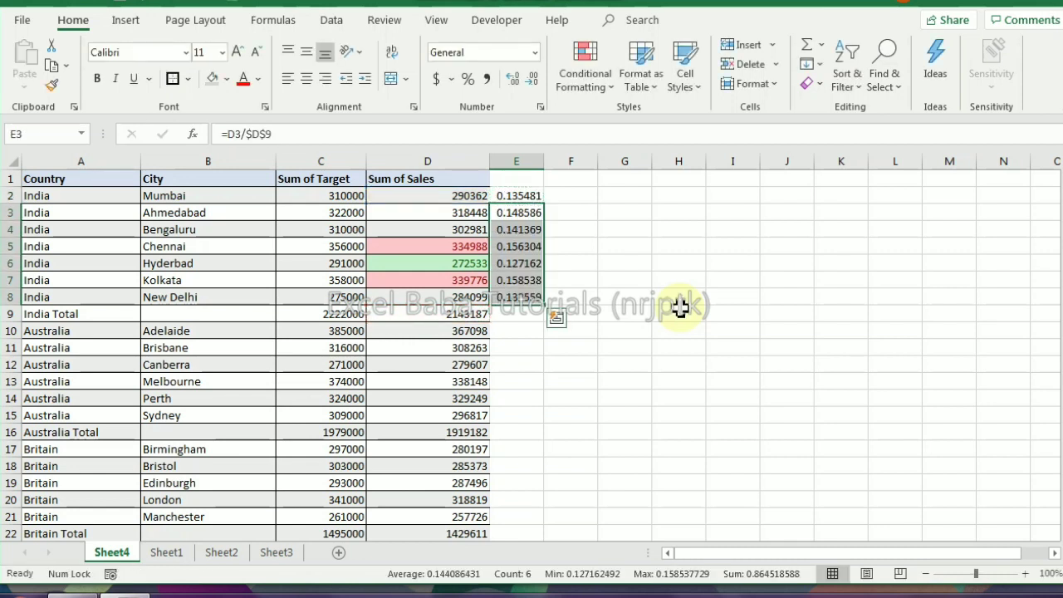
pyautogui.moveTo(515, 196); pyautogui.dragTo(520, 292)
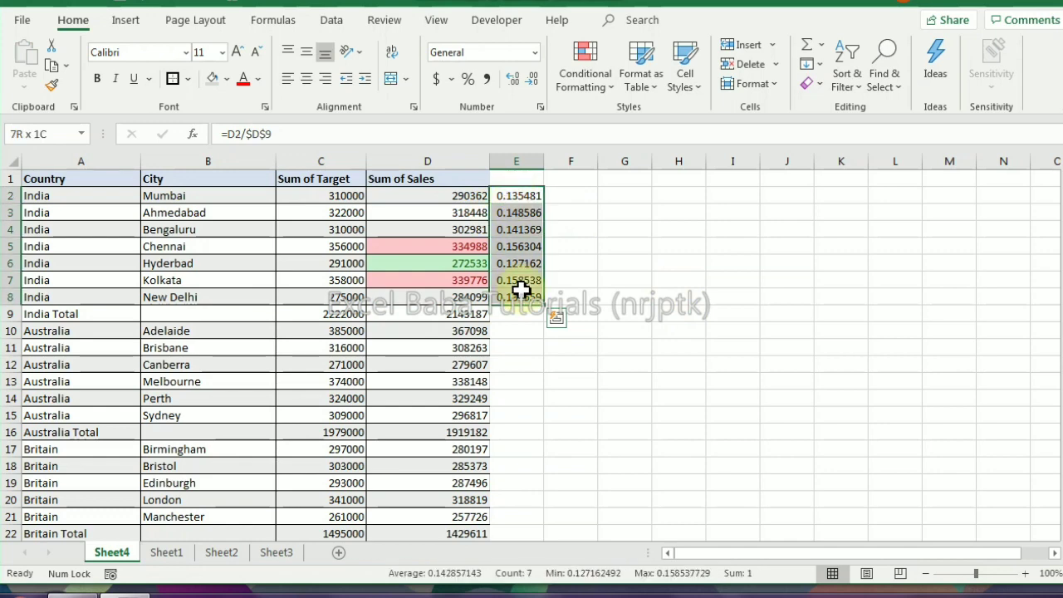
pyautogui.click(469, 80)
pyautogui.moveTo(456, 198); pyautogui.dragTo(444, 290)
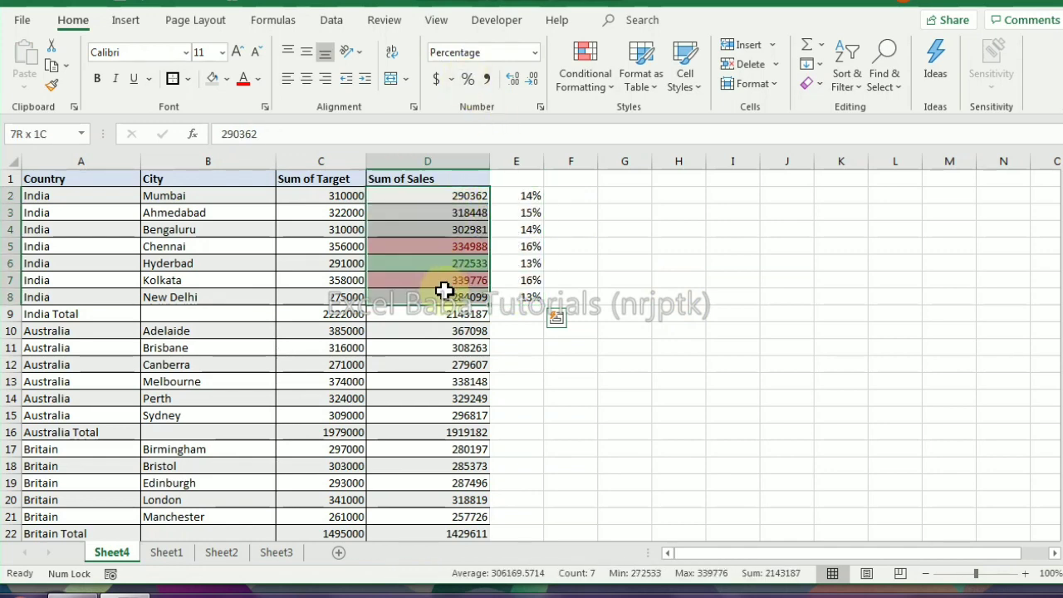
# - Delete the Top 2 and Bottom 1 highlight rules from the India sales in the Rules Manager
pyautogui.click(595, 81)
pyautogui.click(617, 366)
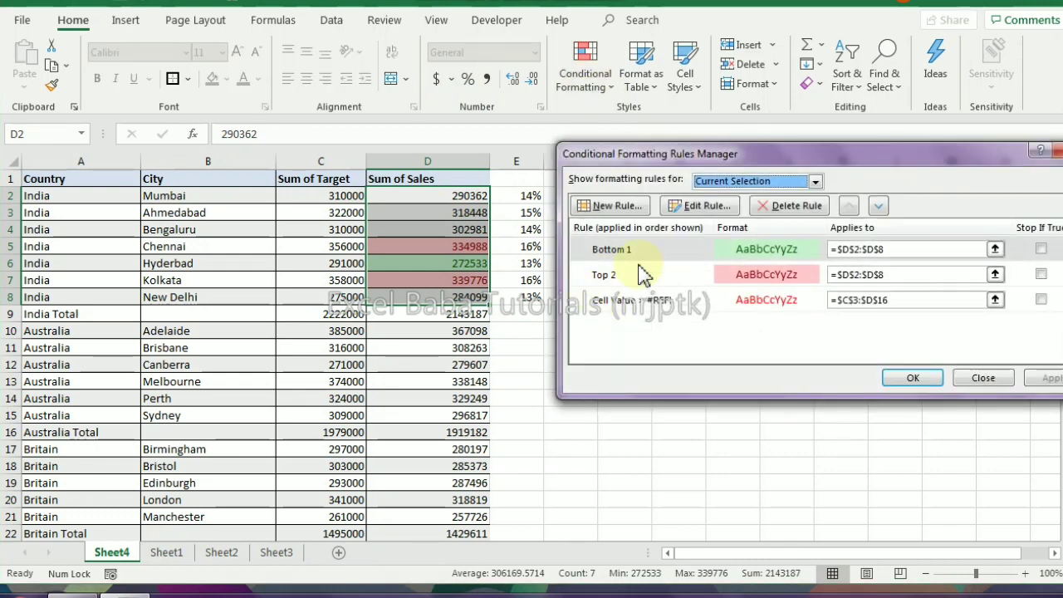
pyautogui.click(660, 263)
pyautogui.click(789, 206)
pyautogui.click(789, 205)
pyautogui.click(789, 206)
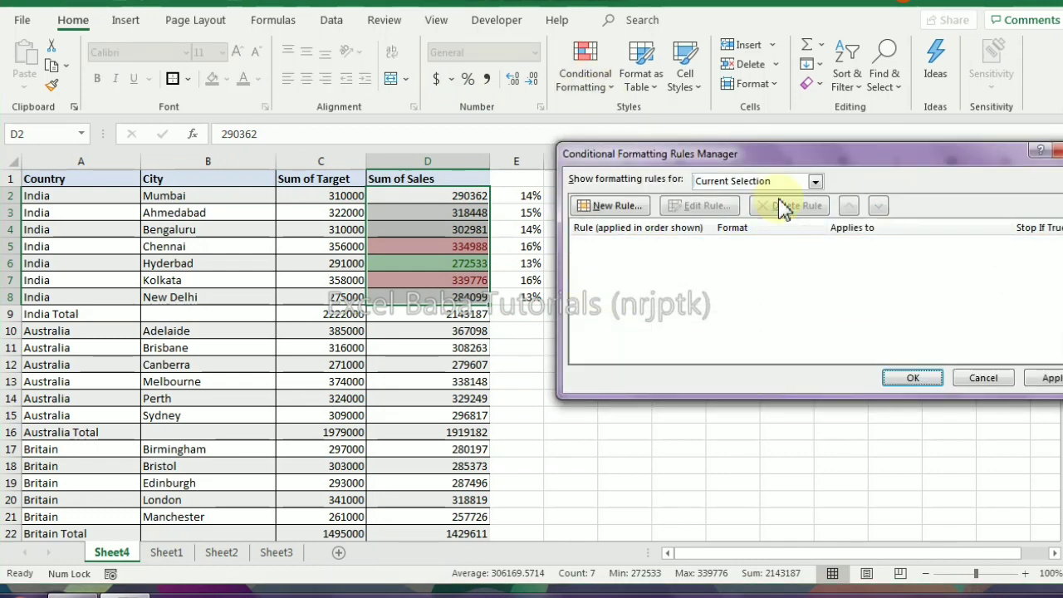
pyautogui.click(1048, 378)
pyautogui.click(913, 378)
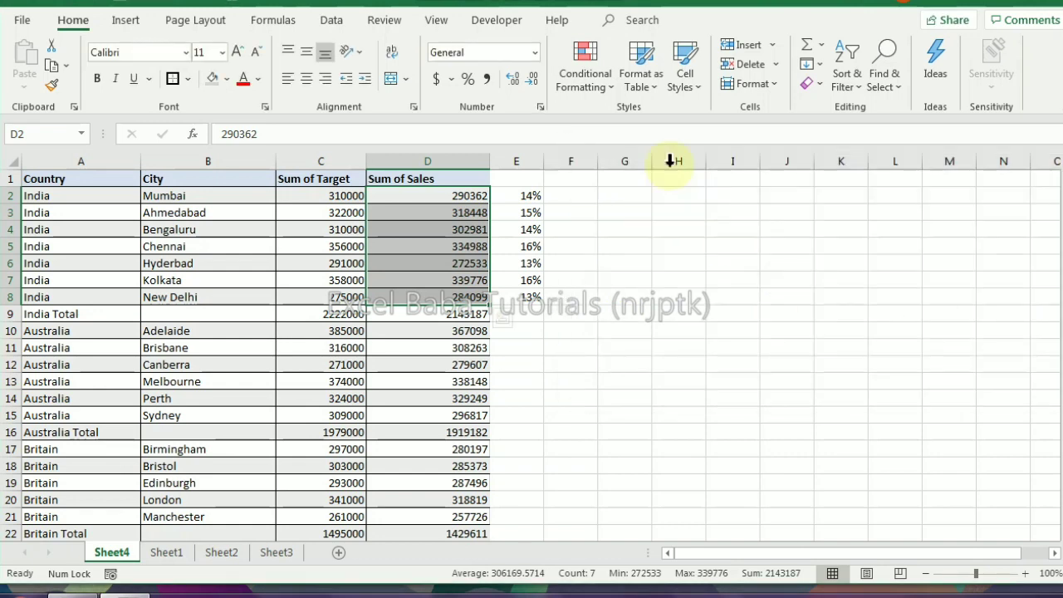
# - Start a Top 10% rule on the India sales figures D2:D8
pyautogui.click(594, 87)
pyautogui.moveTo(646, 163)
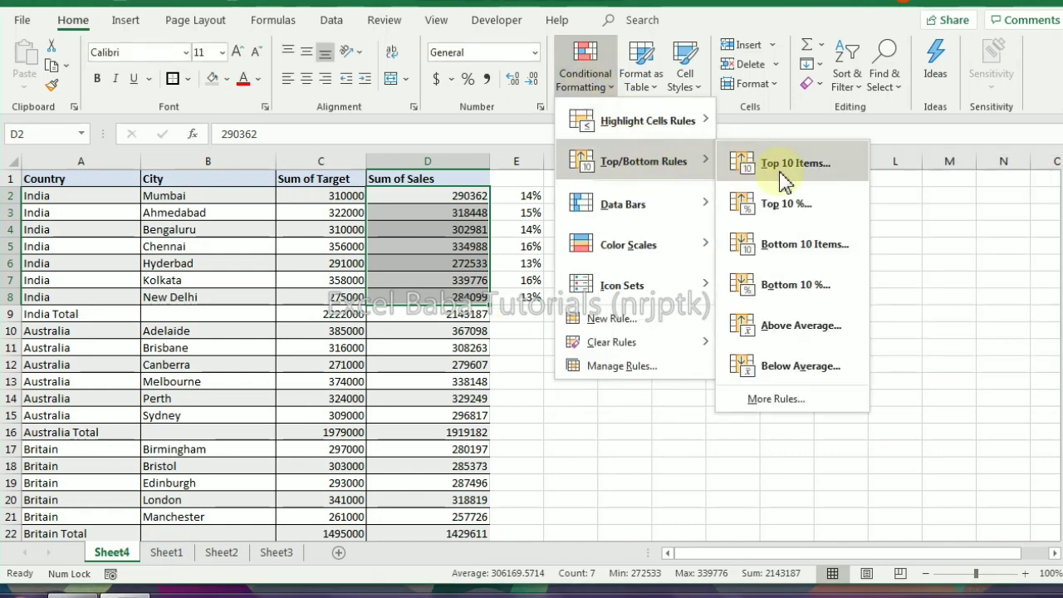
pyautogui.click(788, 205)
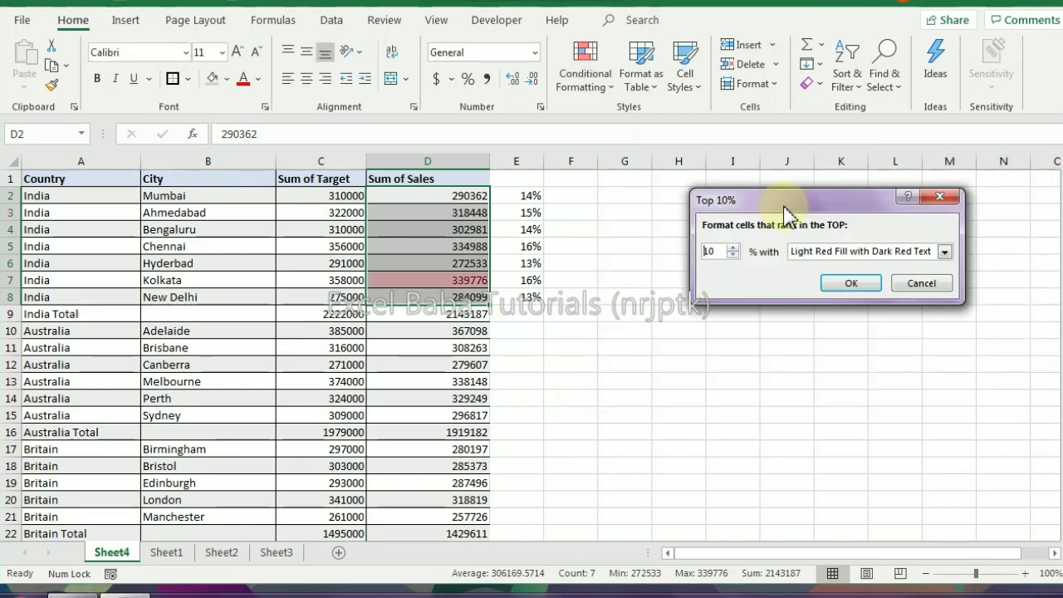
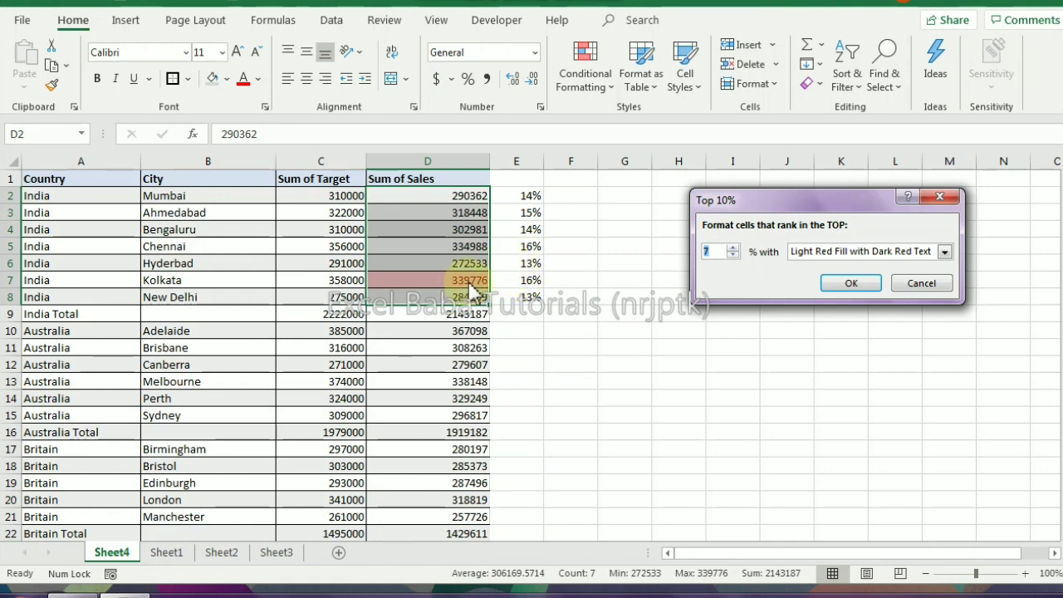
# - Apply a Top 2% red highlight to the sales values and check the column E percentage formulas
pyautogui.click(732, 256)
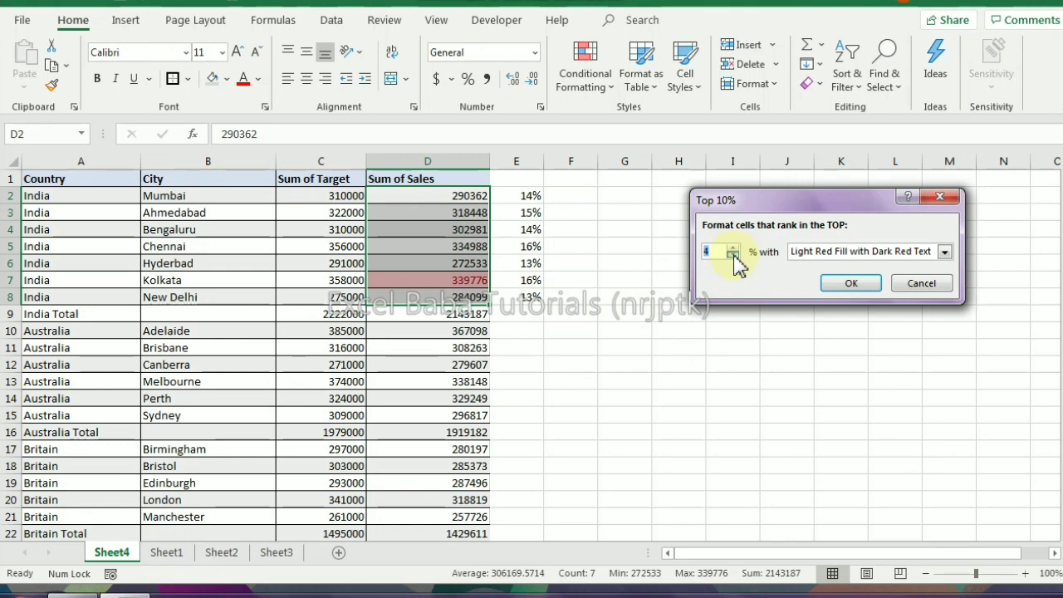
pyautogui.click(851, 284)
pyautogui.click(528, 199)
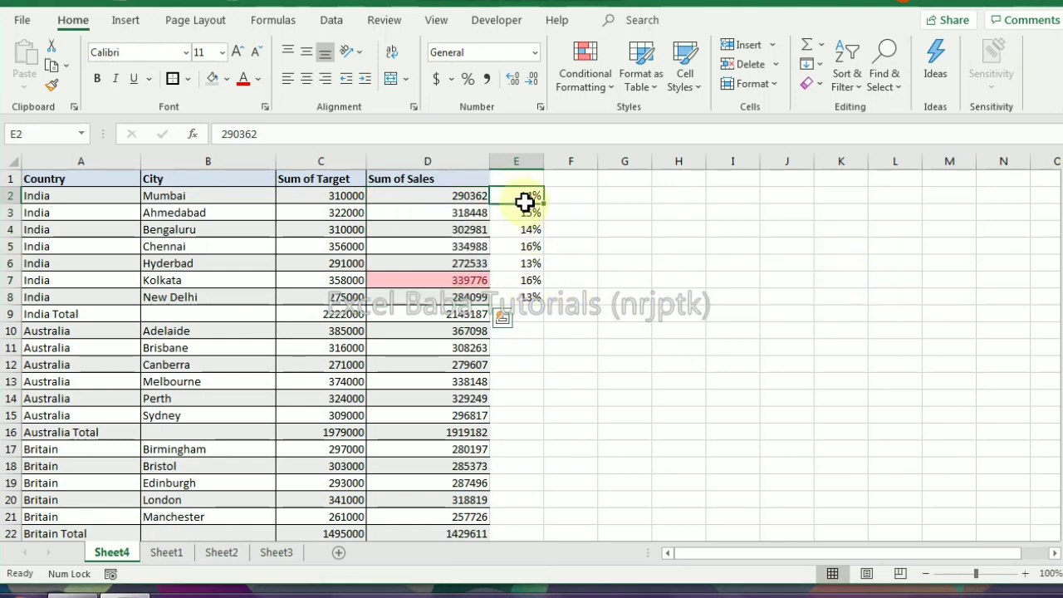
pyautogui.click(522, 282)
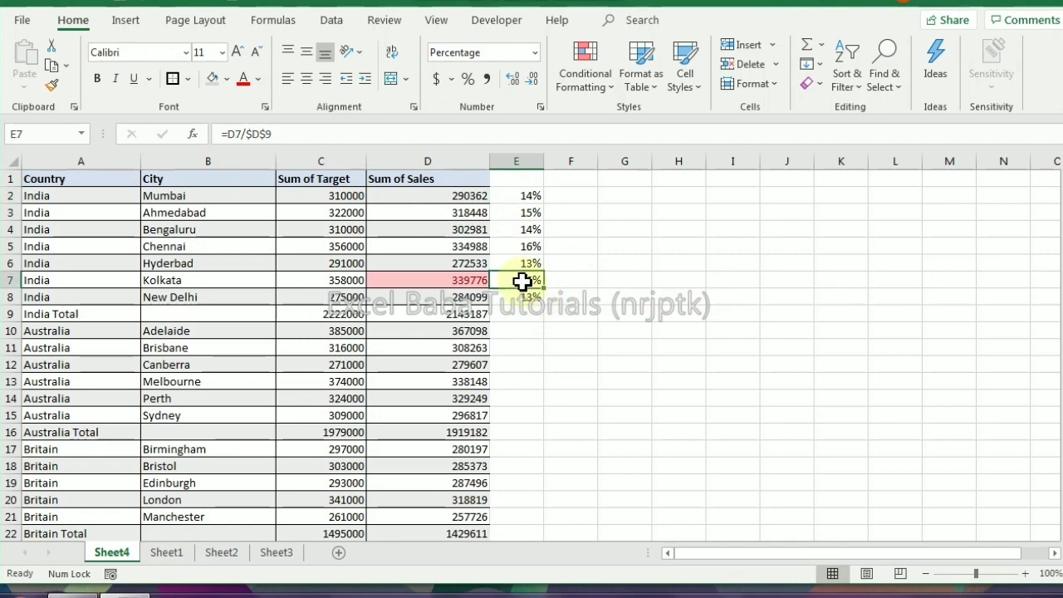
# - Show the E2:E8 sales percentages with three decimal places
pyautogui.click(525, 246)
pyautogui.moveTo(527, 197); pyautogui.dragTo(528, 291)
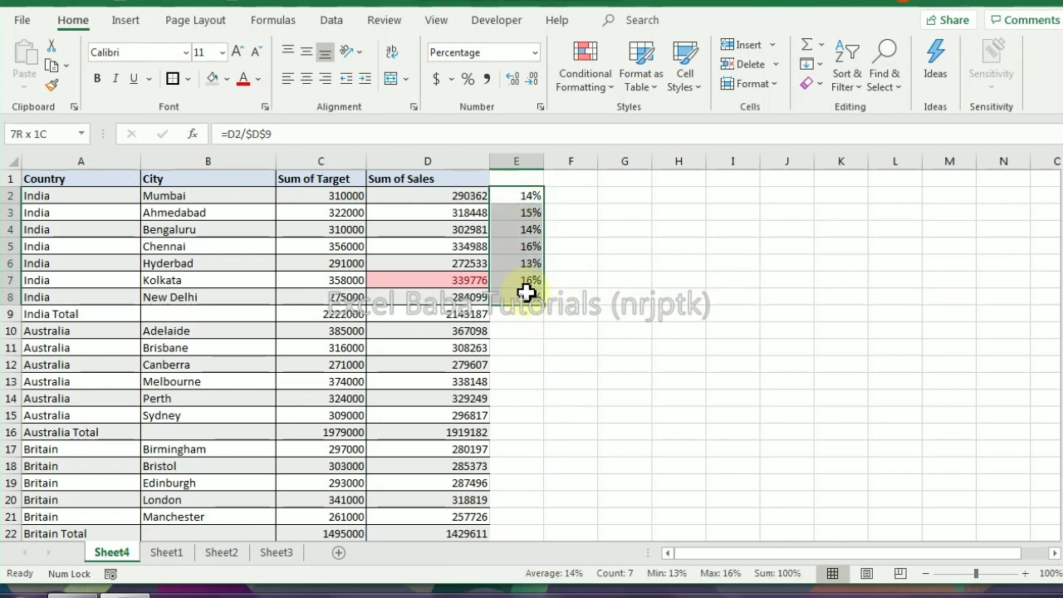
pyautogui.click(517, 81)
pyautogui.click(517, 82)
pyautogui.click(517, 82)
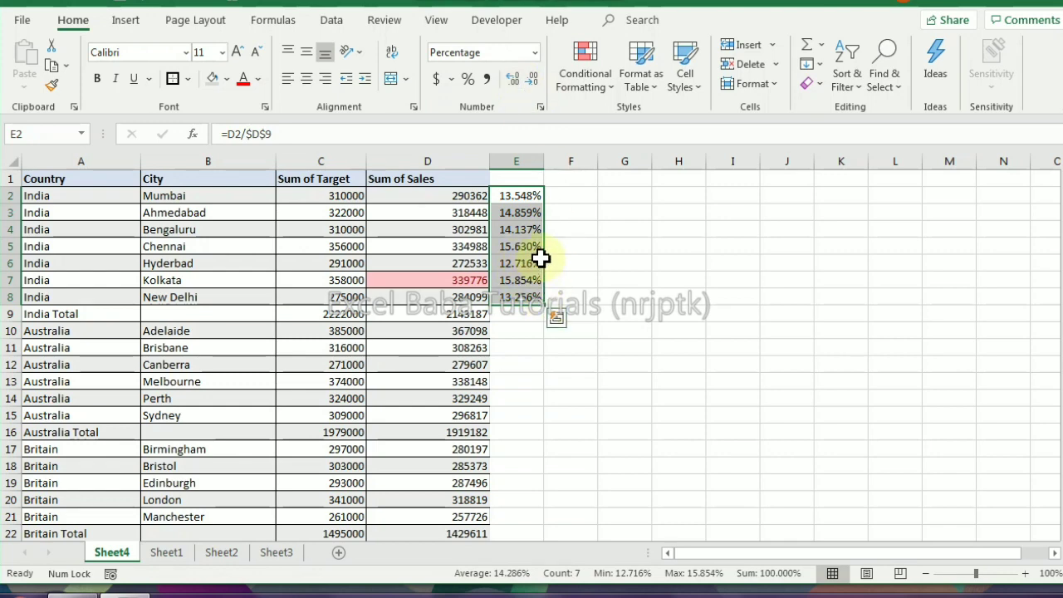
# - Open the Conditional Formatting Rules Manager for the sales in D2
pyautogui.click(471, 194)
pyautogui.click(583, 82)
pyautogui.click(636, 368)
# - Delete the Top 2% rule in the Rules Manager and close it
pyautogui.click(611, 248)
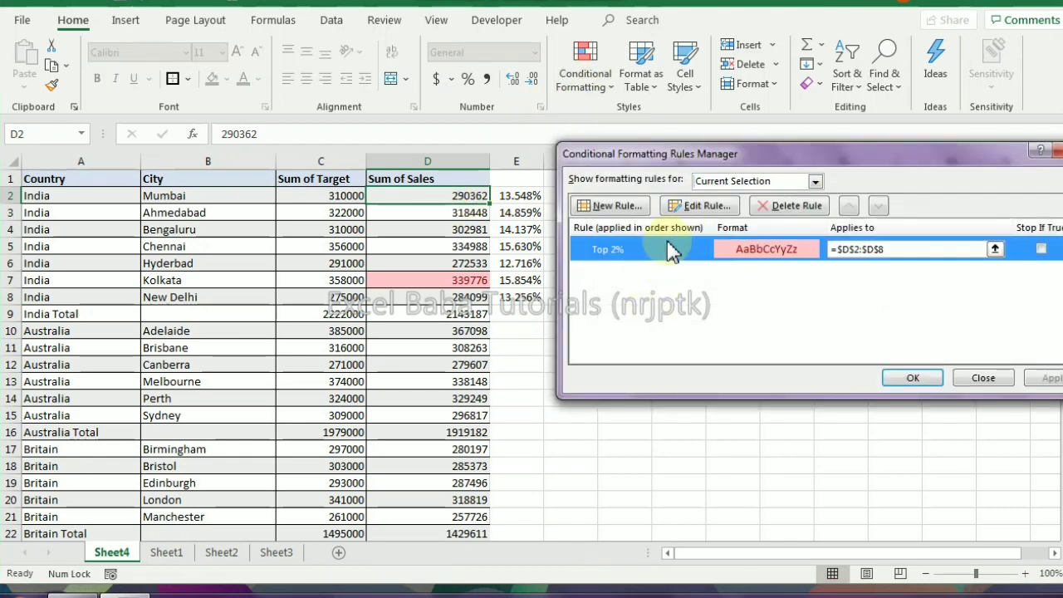
pyautogui.click(789, 206)
pyautogui.click(913, 378)
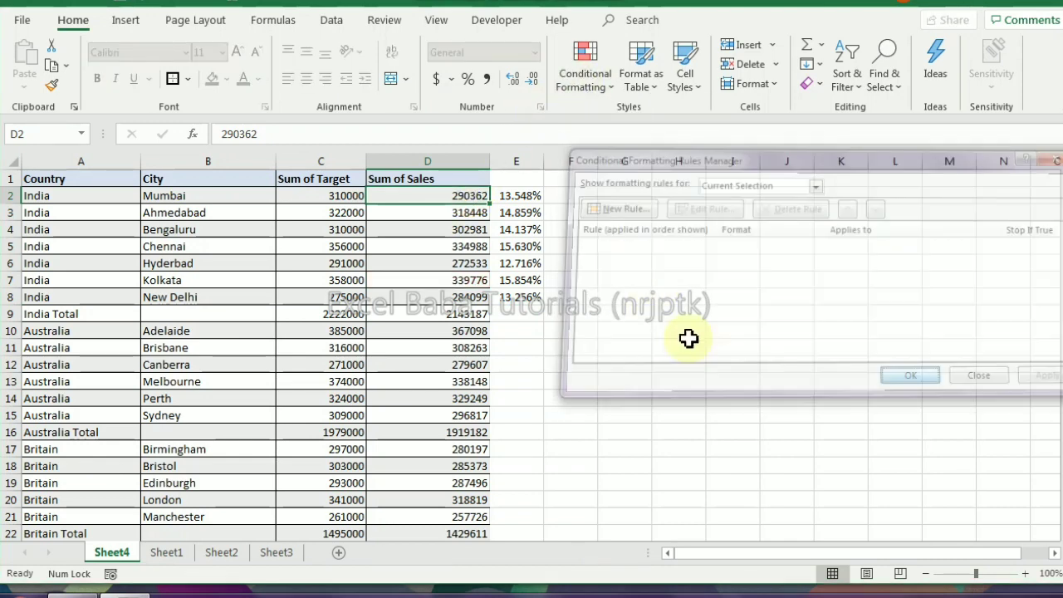
# - Enter the share formula =D2/SUM($D$2:$D$37) in cell E2
pyautogui.click(517, 196)
pyautogui.write('=')
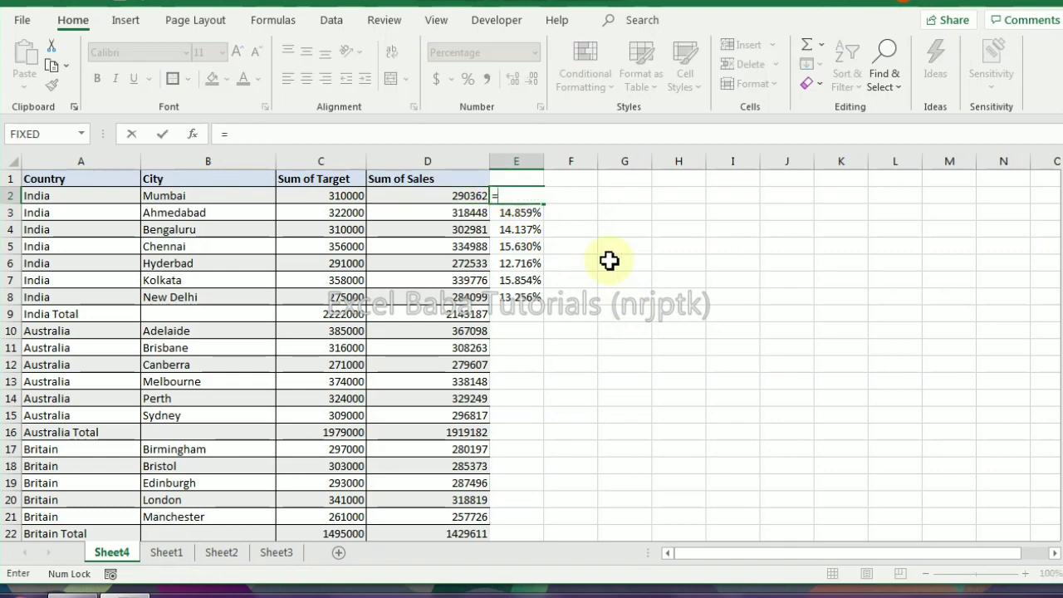
pyautogui.press('Left')
pyautogui.write('/SUM(')
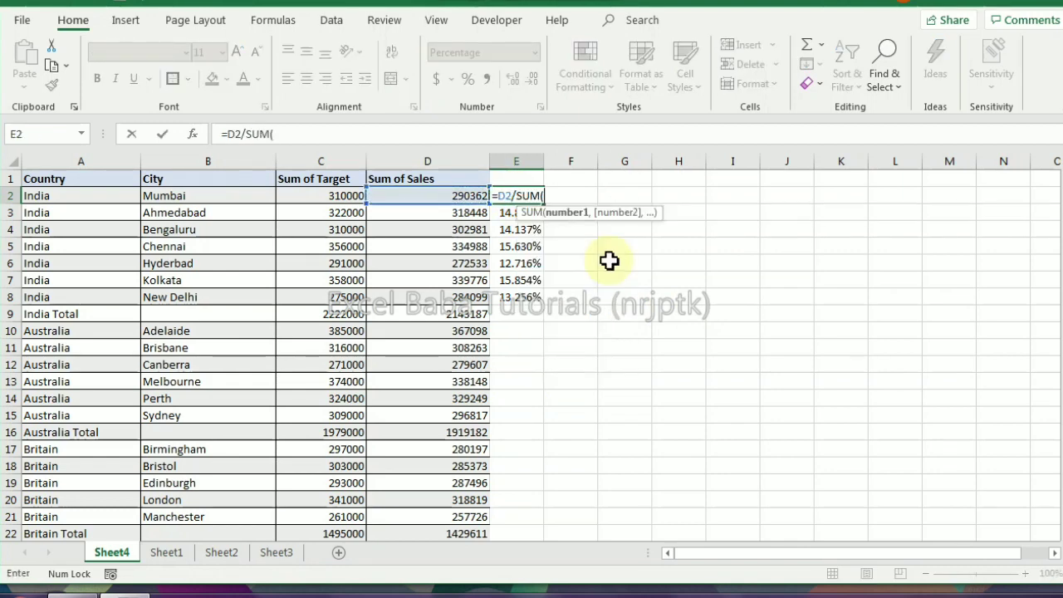
pyautogui.press('Left')
pyautogui.hotkey('shift', 'Down')
pyautogui.hotkey('shift', 'Down')
pyautogui.hotkey('shift', 'Down')
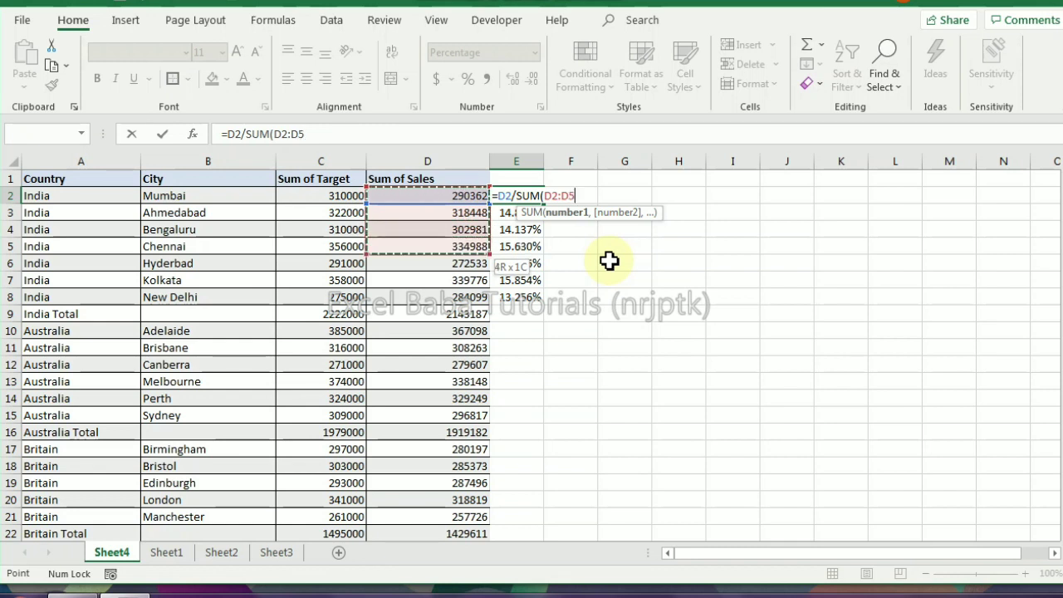
pyautogui.hotkey('ctrl', 'shift', 'Down')
pyautogui.press('F4')
pyautogui.write(')')
pyautogui.press('Return')
pyautogui.press('Up')
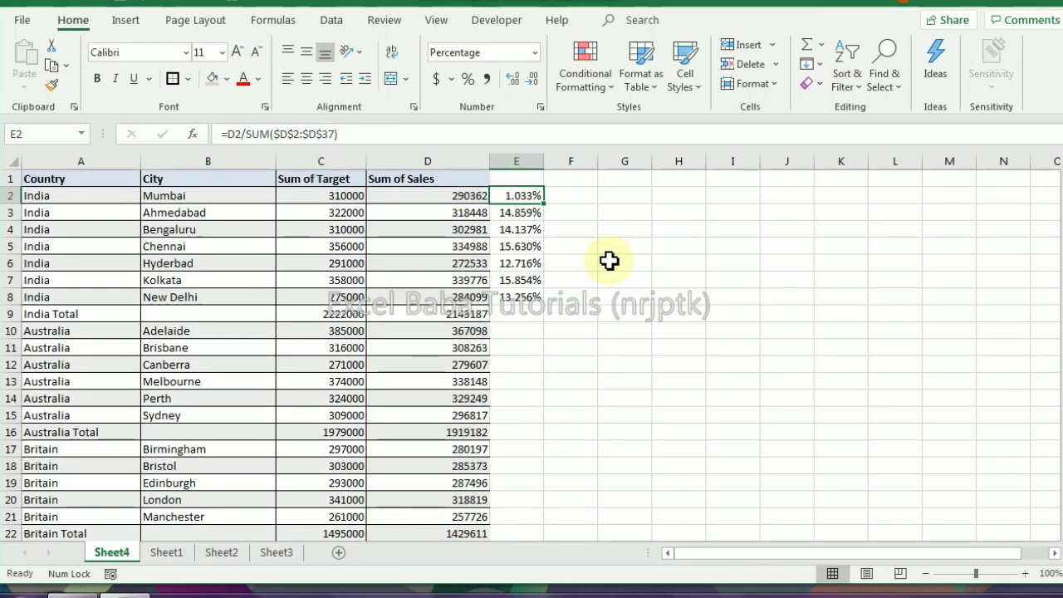
# - Copy the E2 share formula down through E2:E36
pyautogui.hotkey('ctrl', 'c')
pyautogui.press('Left')
pyautogui.hotkey('ctrl', 'Down')
pyautogui.press('Right')
pyautogui.press('Up')
pyautogui.hotkey('ctrl', 'shift', 'Up')
pyautogui.hotkey('ctrl', 'shift', 'Up')
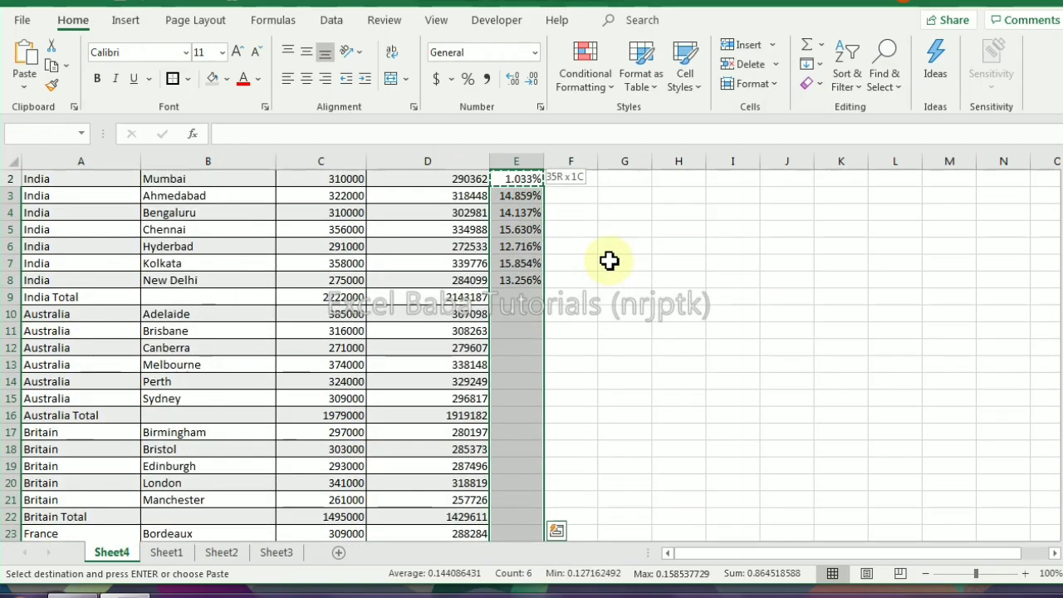
pyautogui.press('Return')
pyautogui.hotkey('ctrl', 'Up')
pyautogui.press('Down')
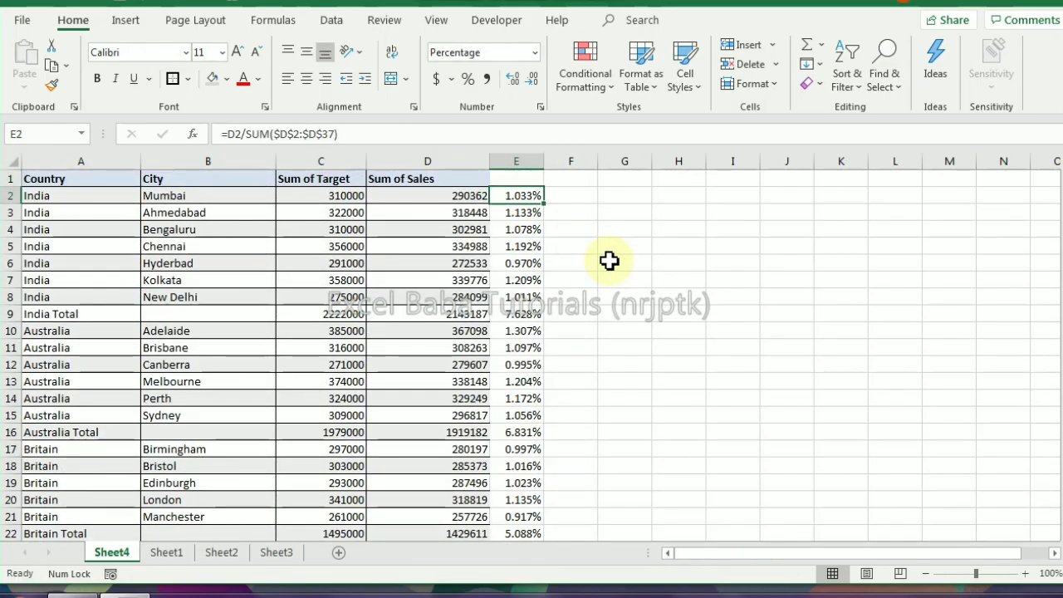
# - Apply a Top 9% red highlight rule to the Sum of Sales values D2:D37
pyautogui.click(446, 183)
pyautogui.hotkey('ctrl', 'shift', 'Down')
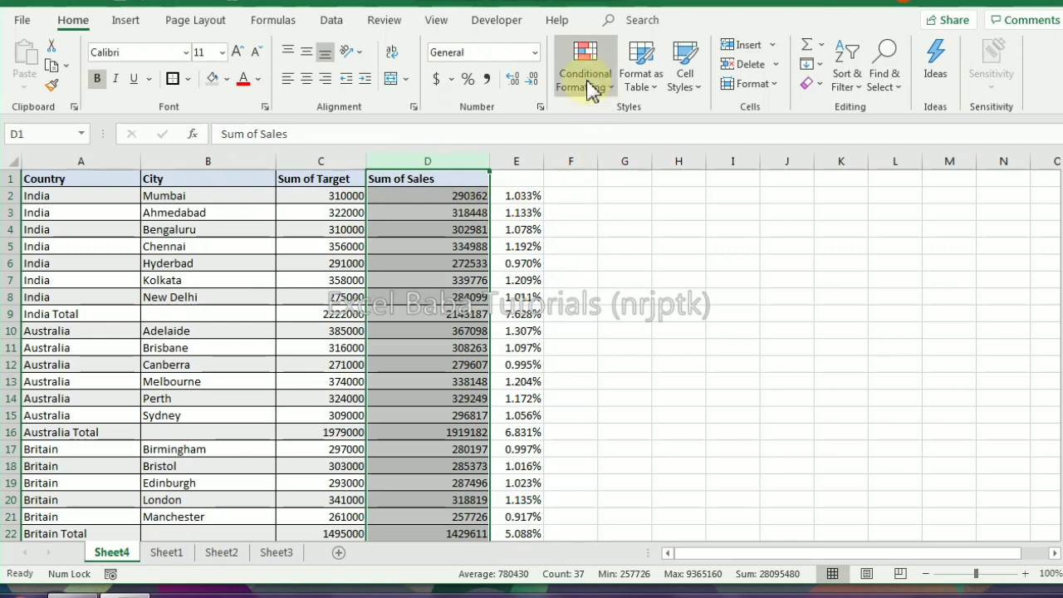
pyautogui.click(586, 67)
pyautogui.moveTo(639, 166)
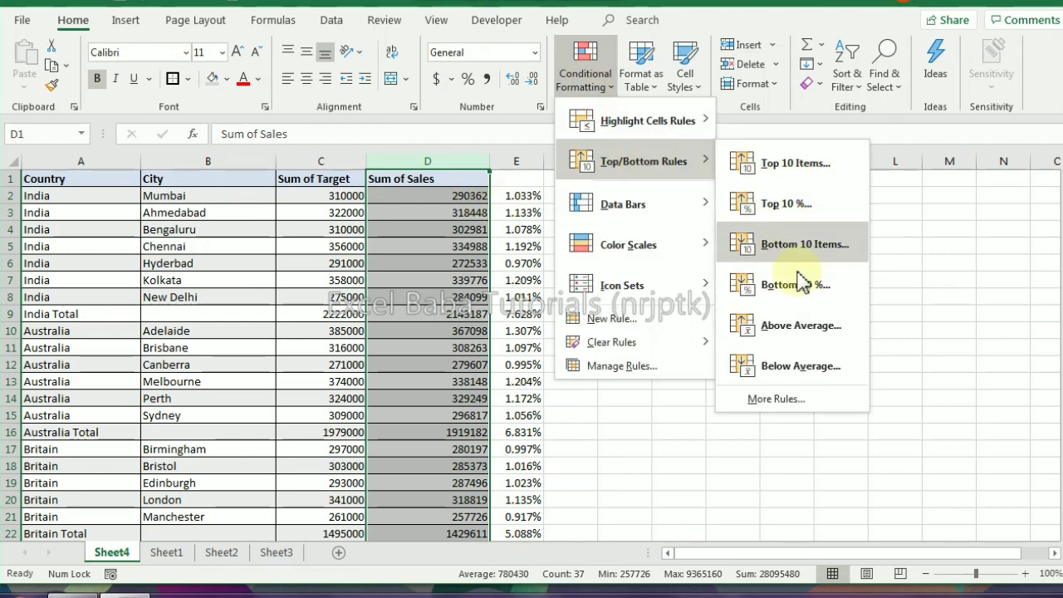
pyautogui.click(789, 220)
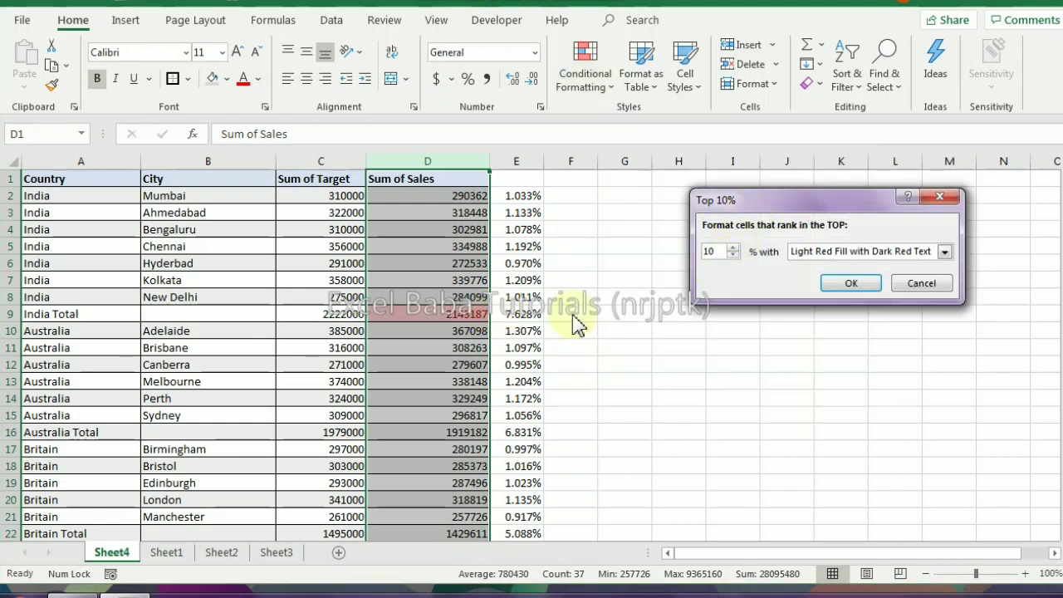
pyautogui.click(733, 255)
pyautogui.click(732, 255)
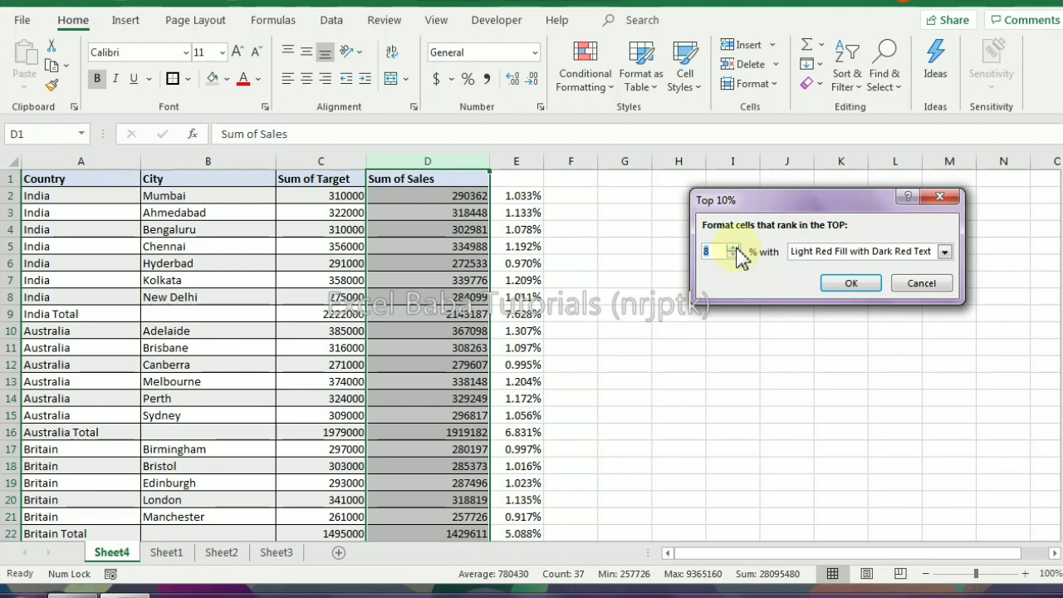
pyautogui.click(734, 248)
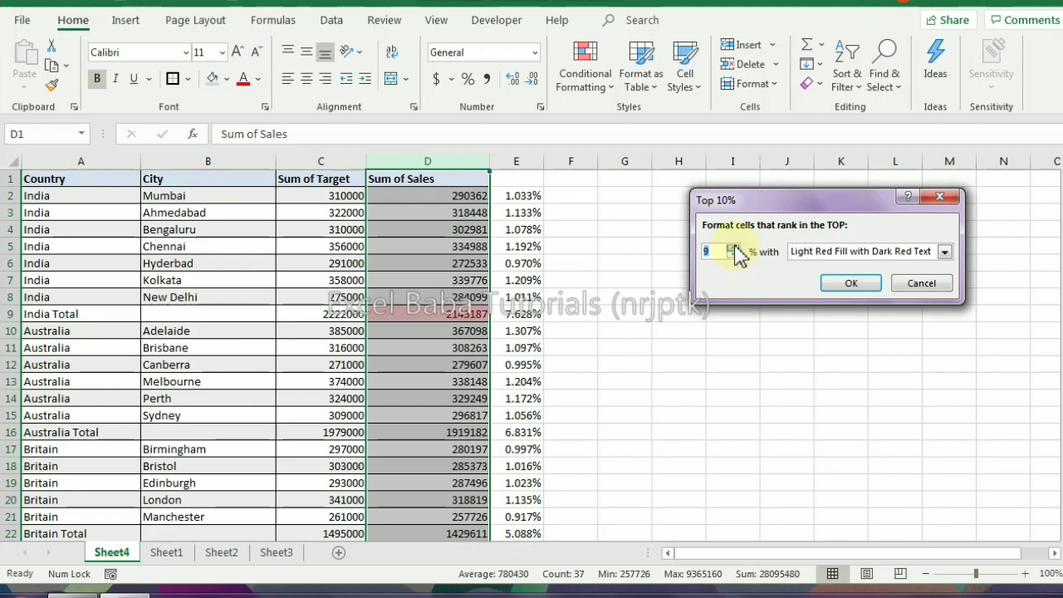
pyautogui.click(843, 284)
# - Check the share formulas in E9 and E37
pyautogui.click(522, 316)
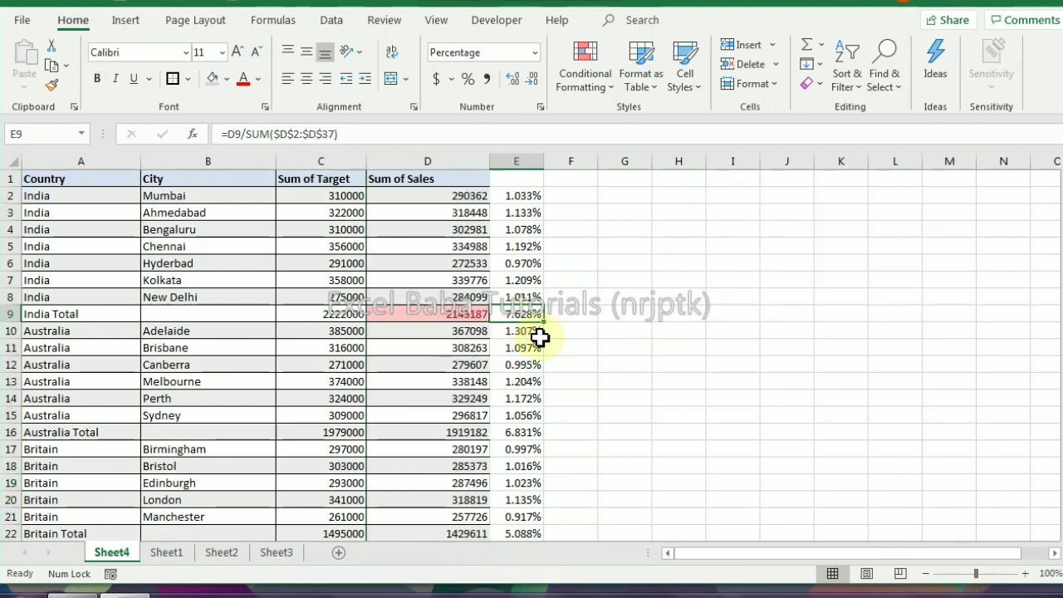
pyautogui.scroll(-4, 544, 332)
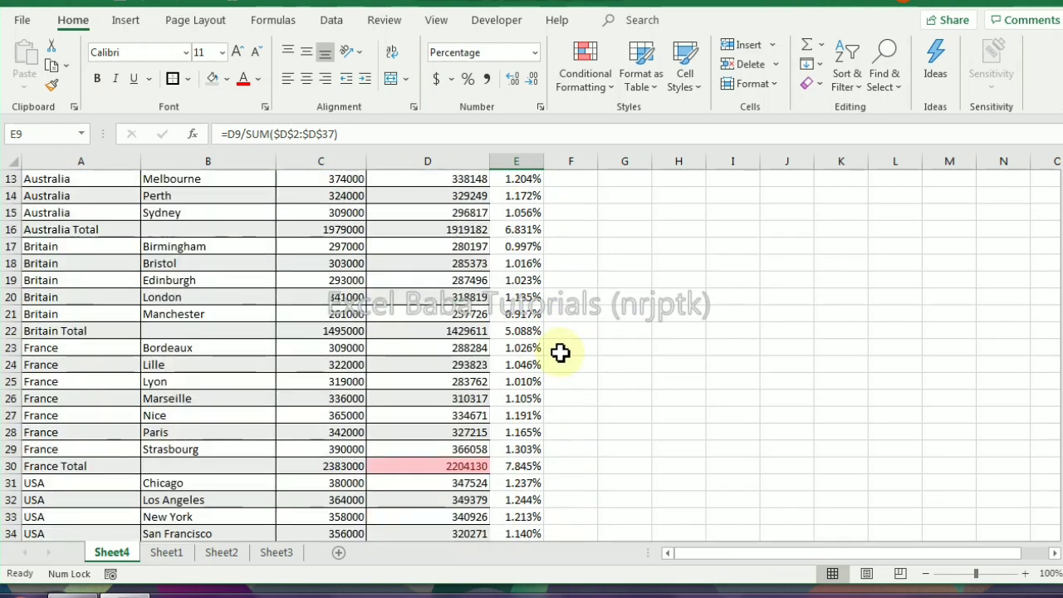
pyautogui.scroll(-5, 544, 332)
pyautogui.scroll(2, 544, 333)
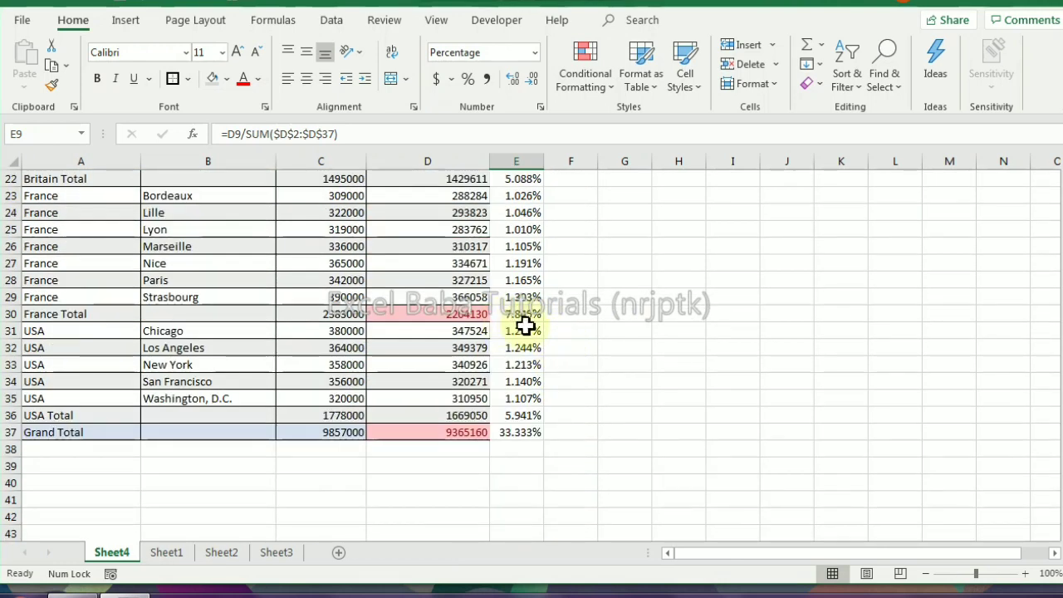
pyautogui.click(510, 432)
pyautogui.scroll(2, 565, 415)
pyautogui.scroll(5, 542, 409)
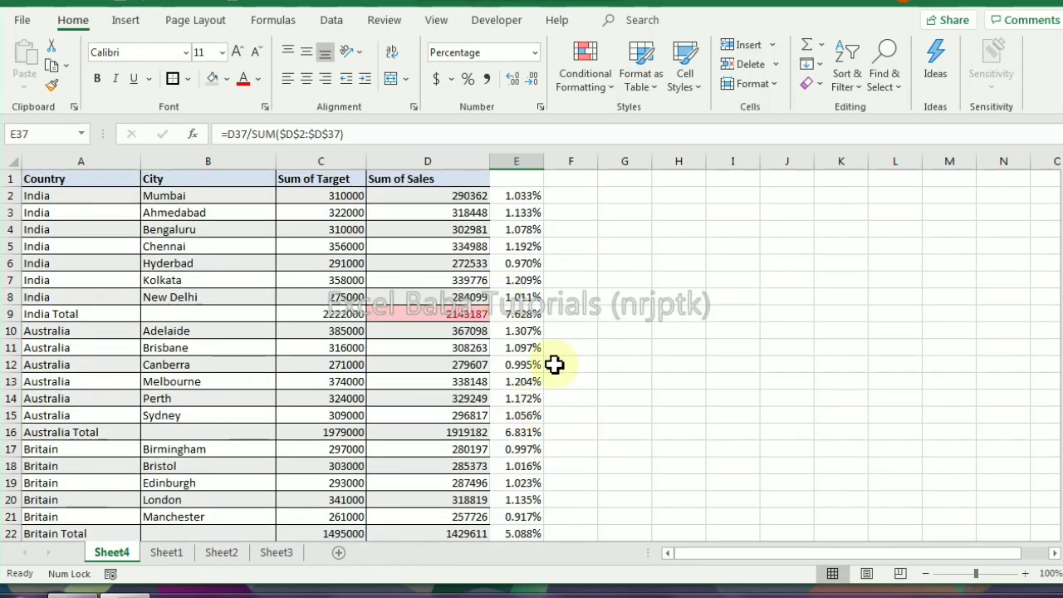
# - Calculate the average of D2:D37 in F2 with an AVERAGE formula
pyautogui.click(432, 161)
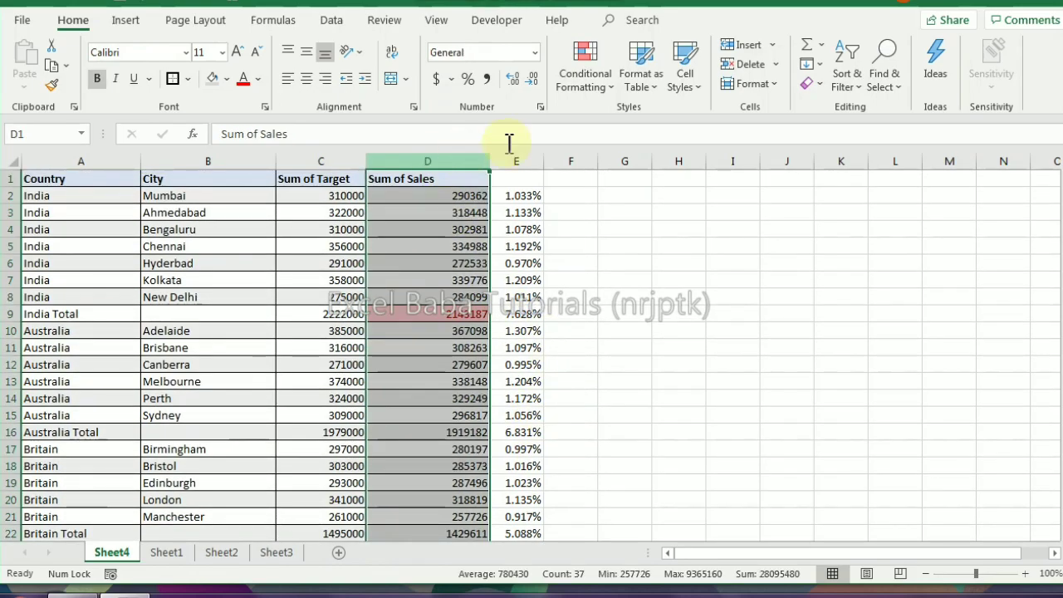
pyautogui.click(595, 94)
pyautogui.moveTo(633, 121)
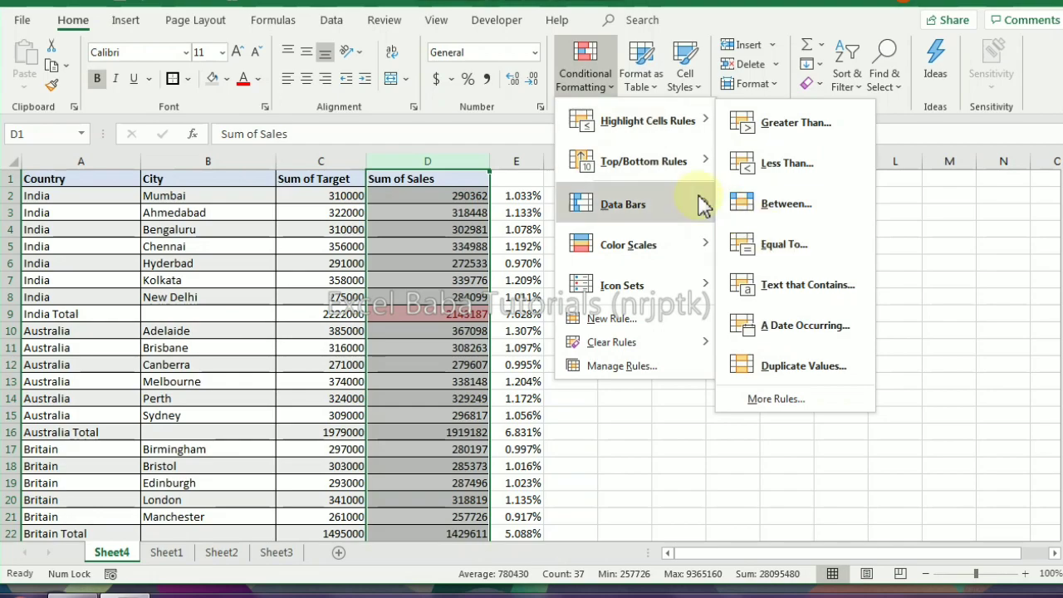
pyautogui.moveTo(673, 166)
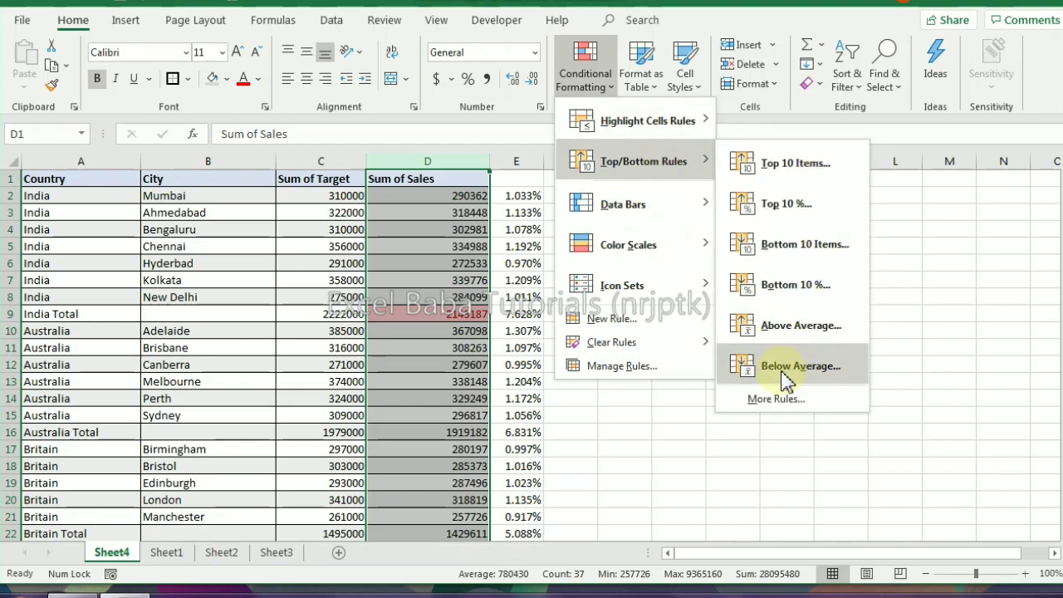
pyautogui.click(467, 230)
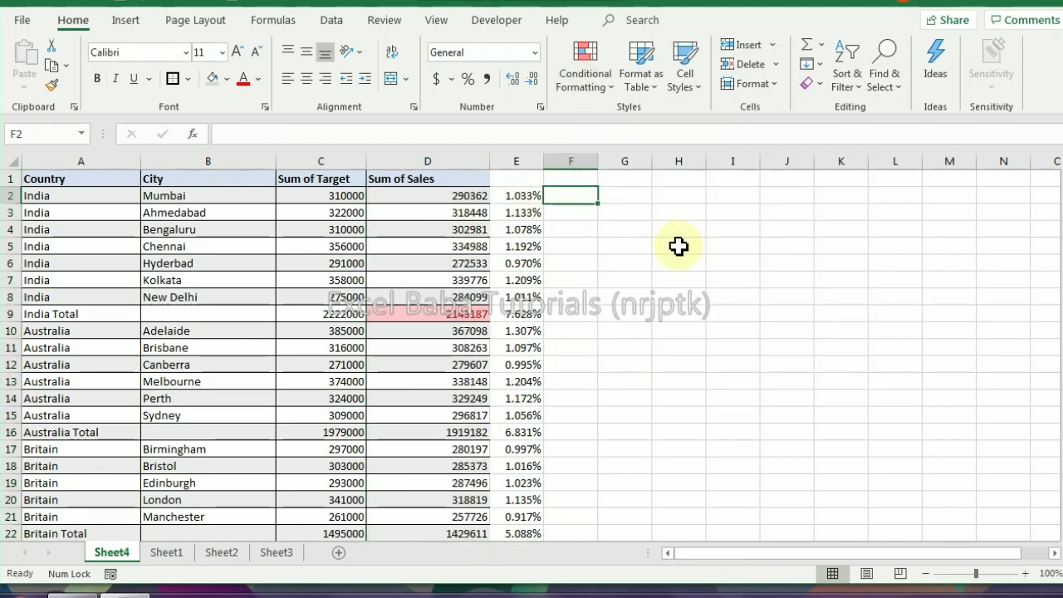
pyautogui.click(571, 196)
pyautogui.write('=aver')
pyautogui.press('Tab')
pyautogui.press('Left')
pyautogui.press('Left')
pyautogui.hotkey('ctrl', 'shift', 'Down')
pyautogui.press('Return')
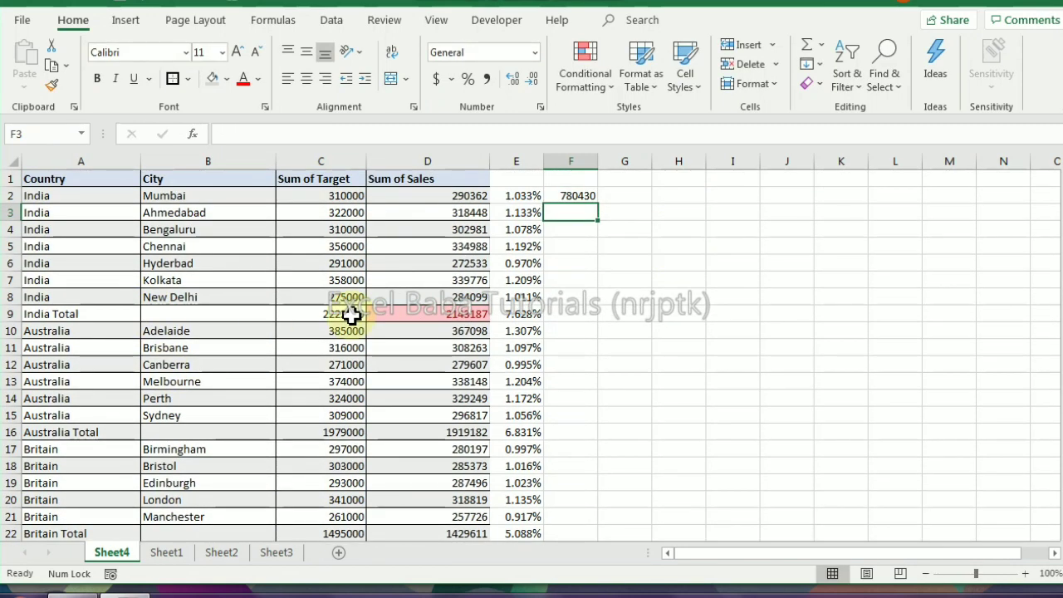
pyautogui.click(586, 195)
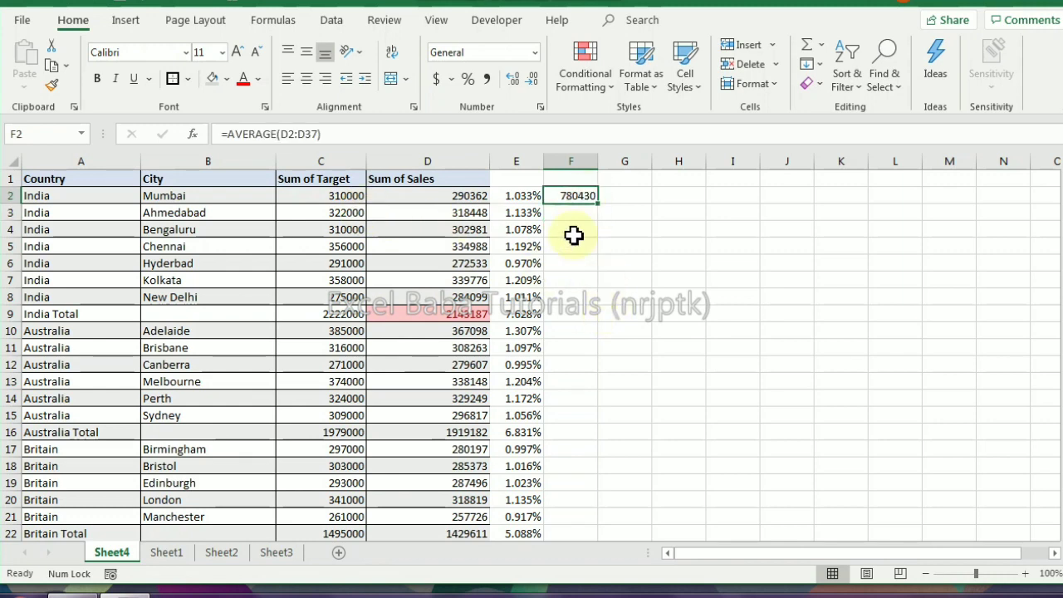
# - Add a Below Average rule to column D using Yellow Fill with Dark Yellow Text
pyautogui.click(461, 165)
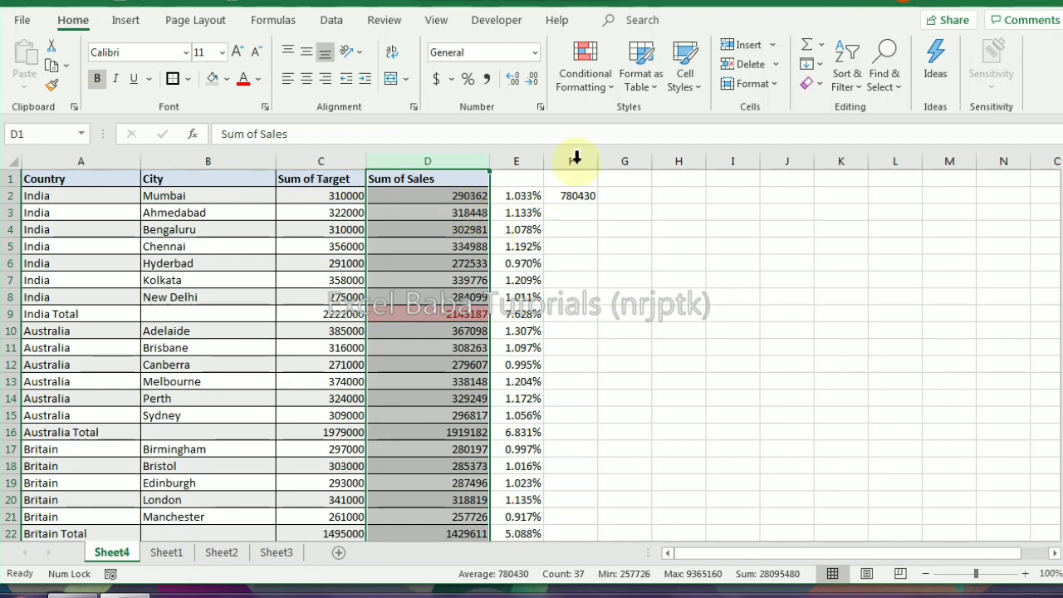
pyautogui.click(585, 71)
pyautogui.moveTo(639, 162)
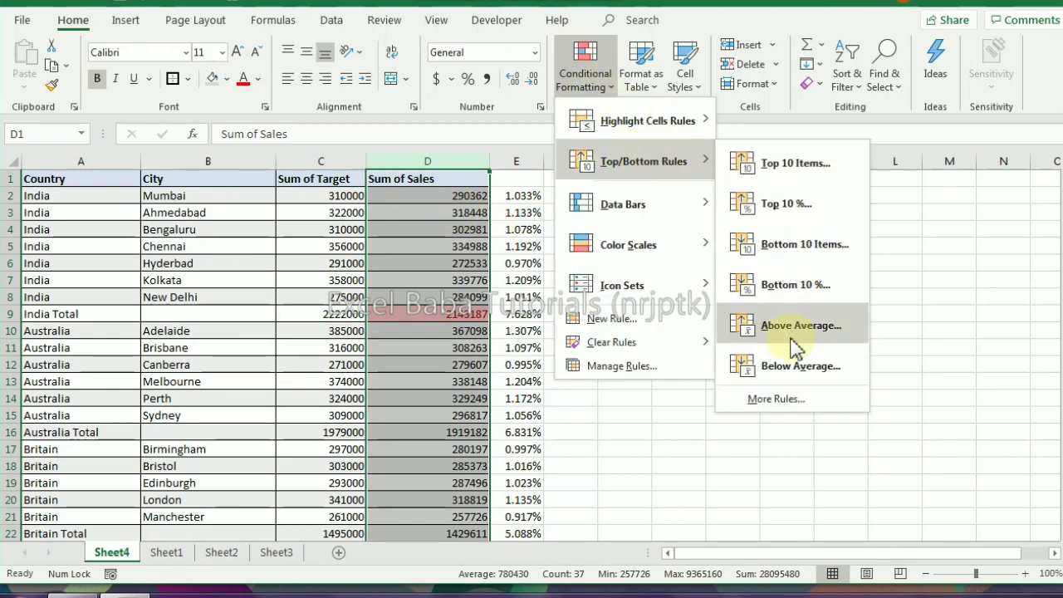
pyautogui.click(792, 369)
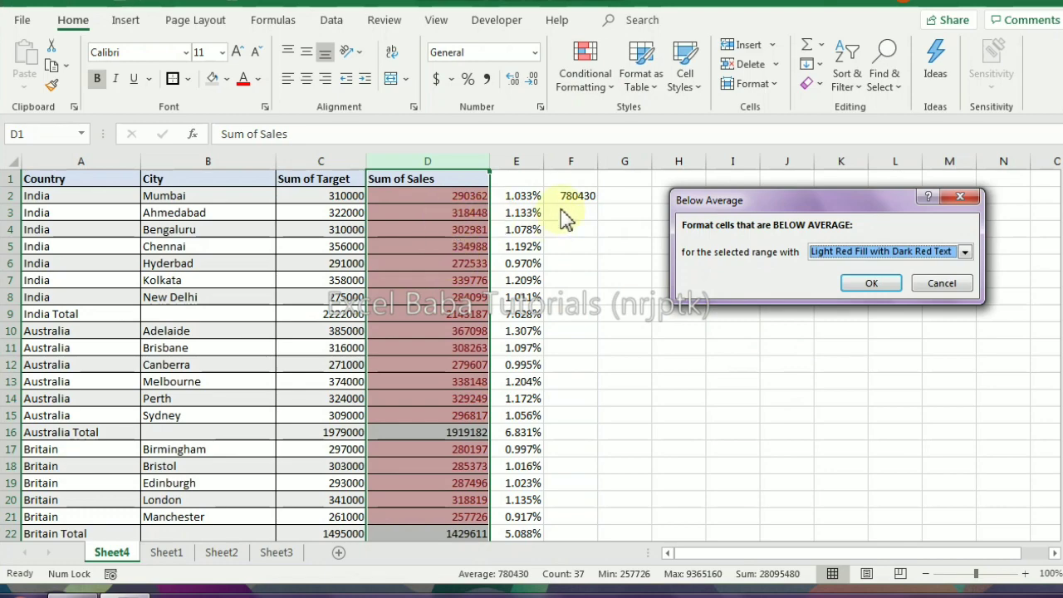
pyautogui.click(924, 256)
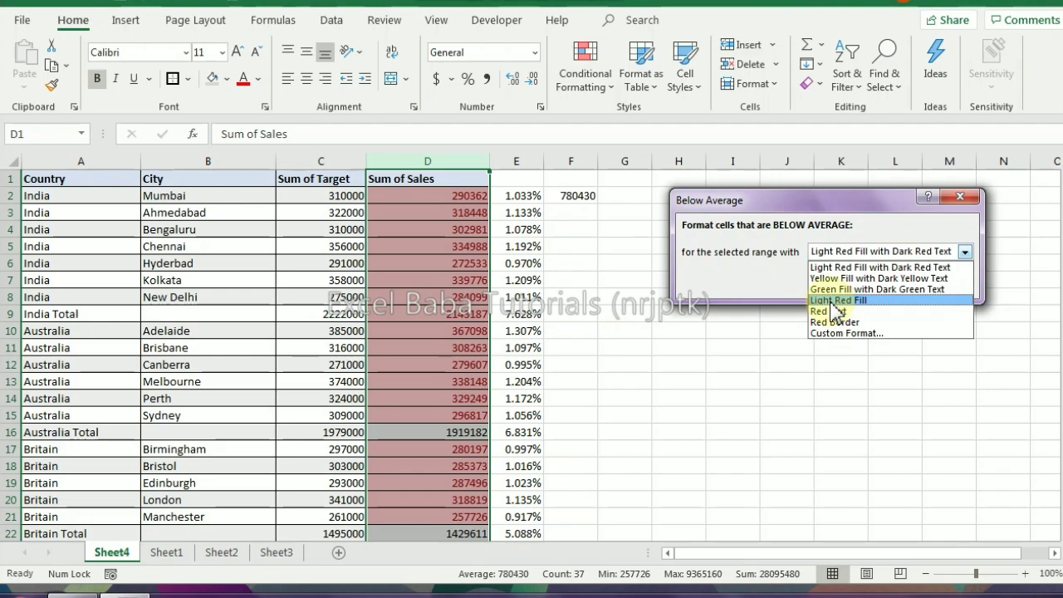
pyautogui.click(833, 300)
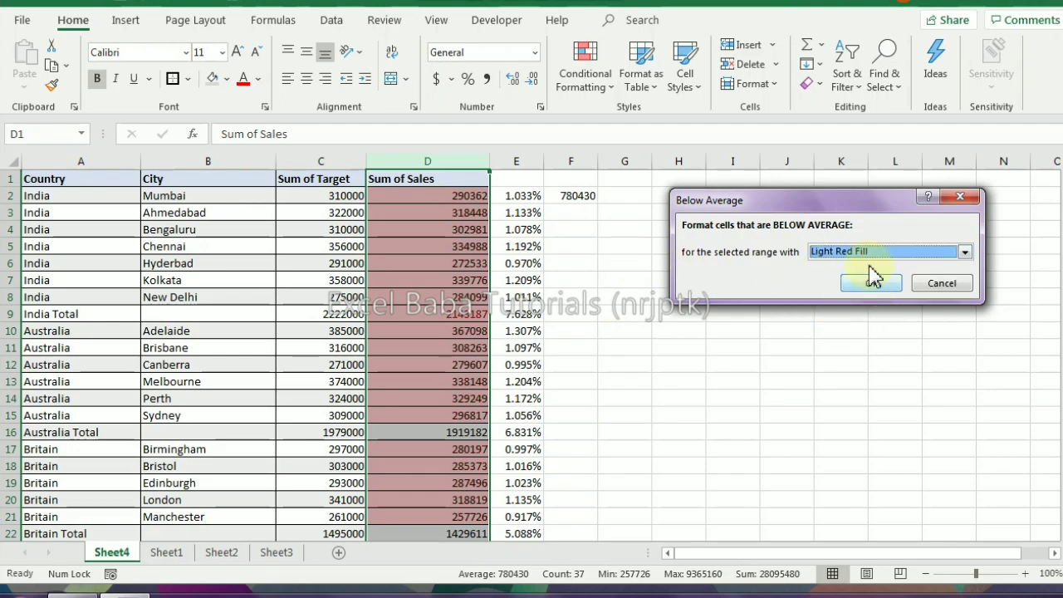
pyautogui.click(869, 251)
pyautogui.click(840, 279)
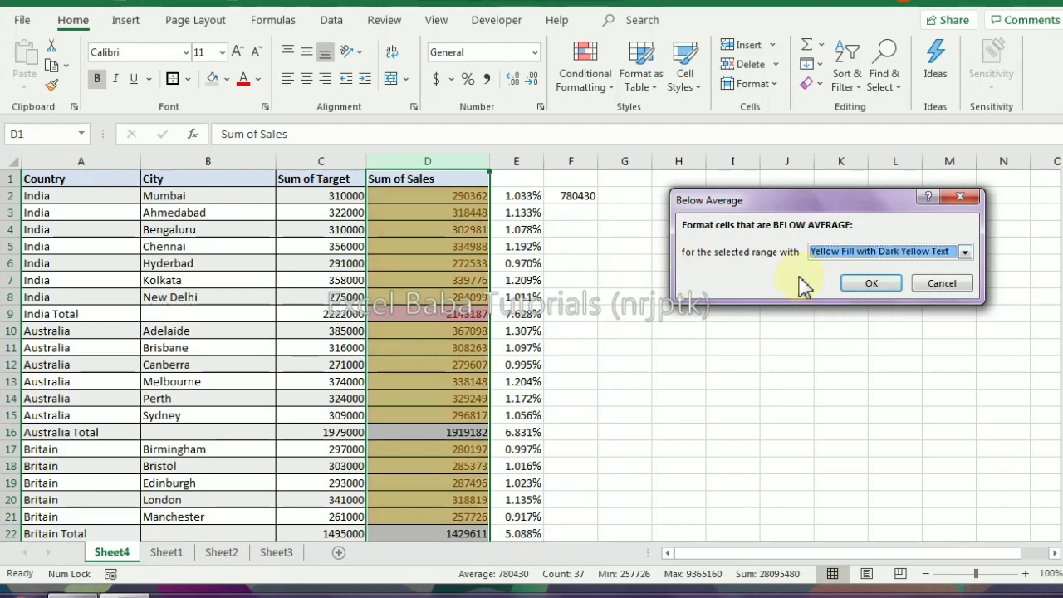
pyautogui.click(872, 285)
pyautogui.scroll(-3, 443, 328)
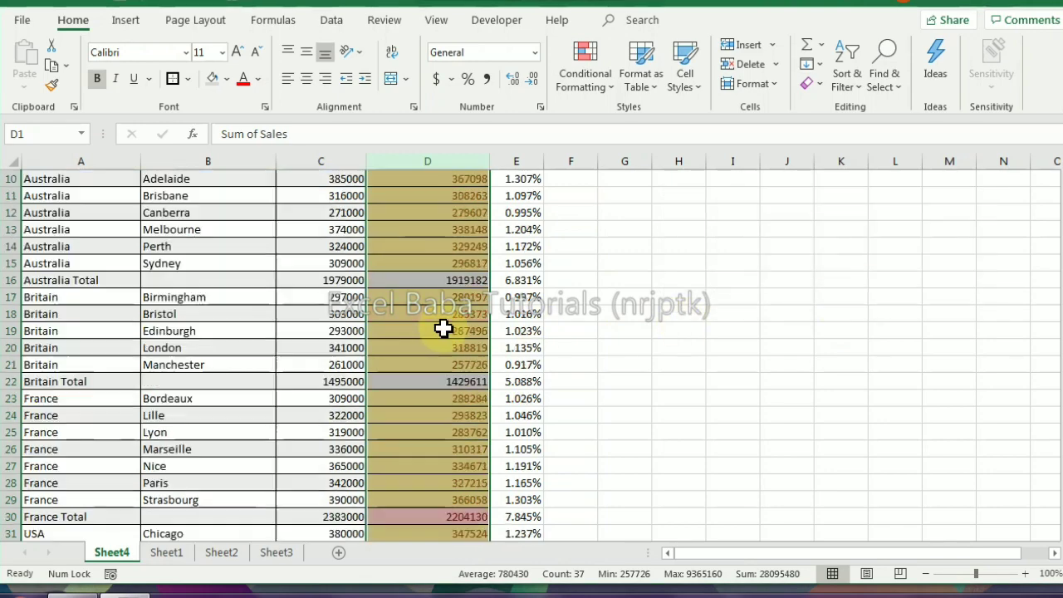
pyautogui.scroll(-7, 444, 328)
pyautogui.scroll(-2, 444, 327)
pyautogui.scroll(12, 444, 327)
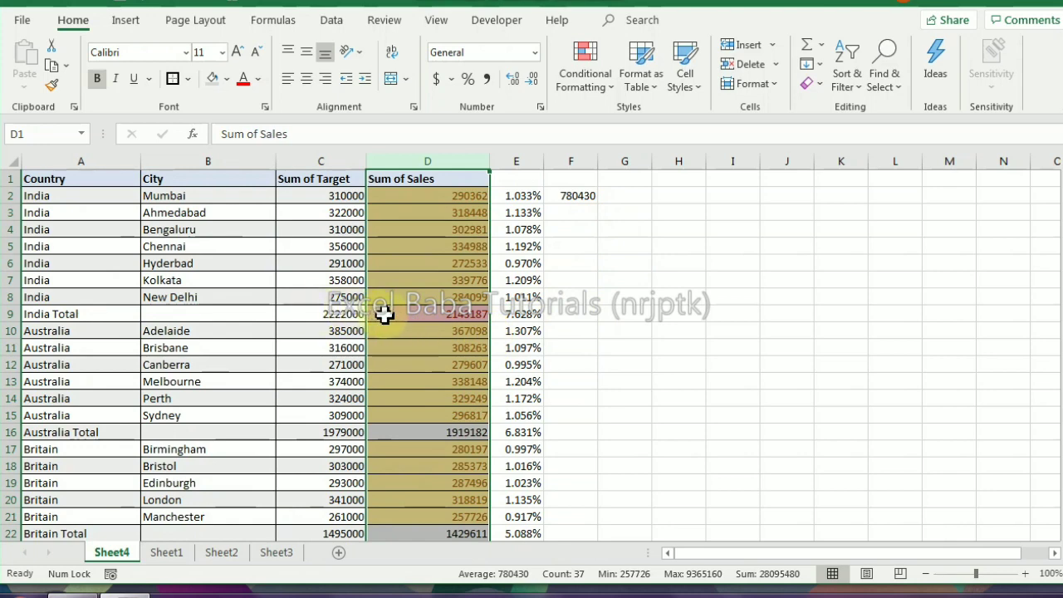
# - Delete the Below Average and Top 9% rules, then select India sales D2:D8
pyautogui.click(418, 211)
pyautogui.click(425, 196)
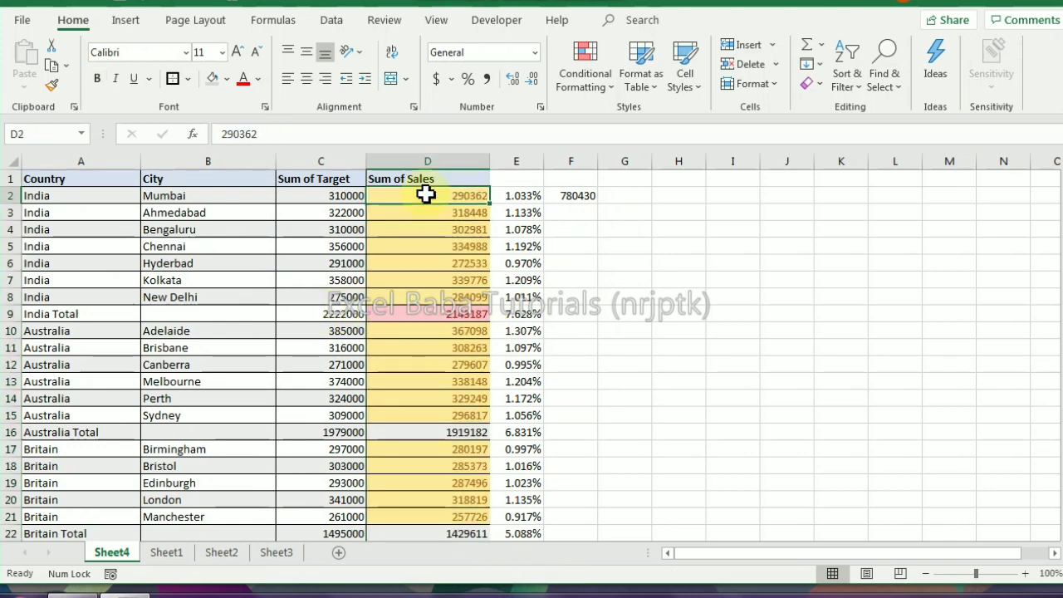
pyautogui.click(579, 90)
pyautogui.click(612, 370)
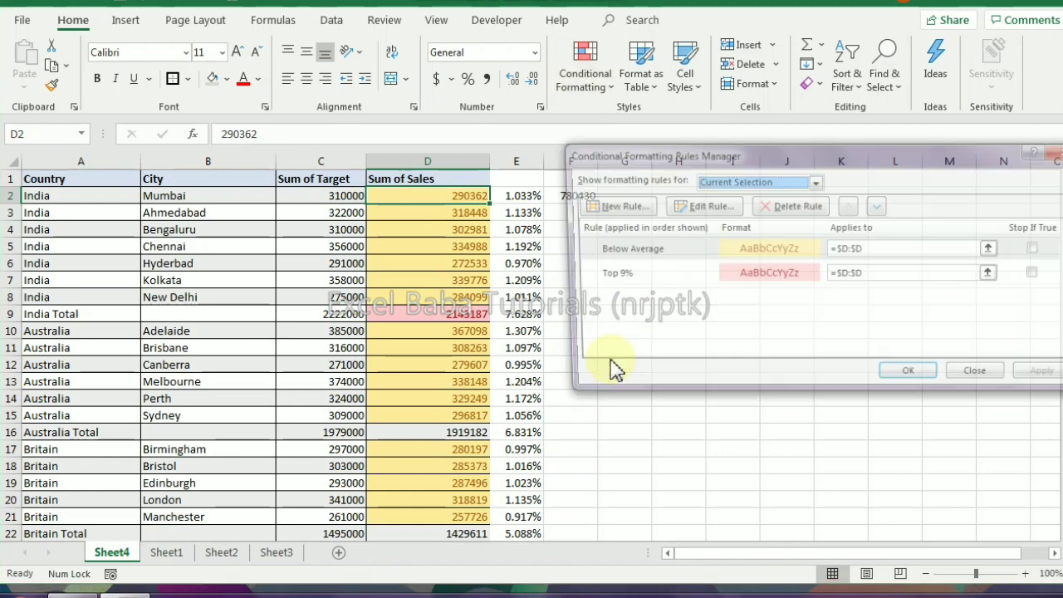
pyautogui.click(625, 249)
pyautogui.click(790, 205)
pyautogui.click(789, 205)
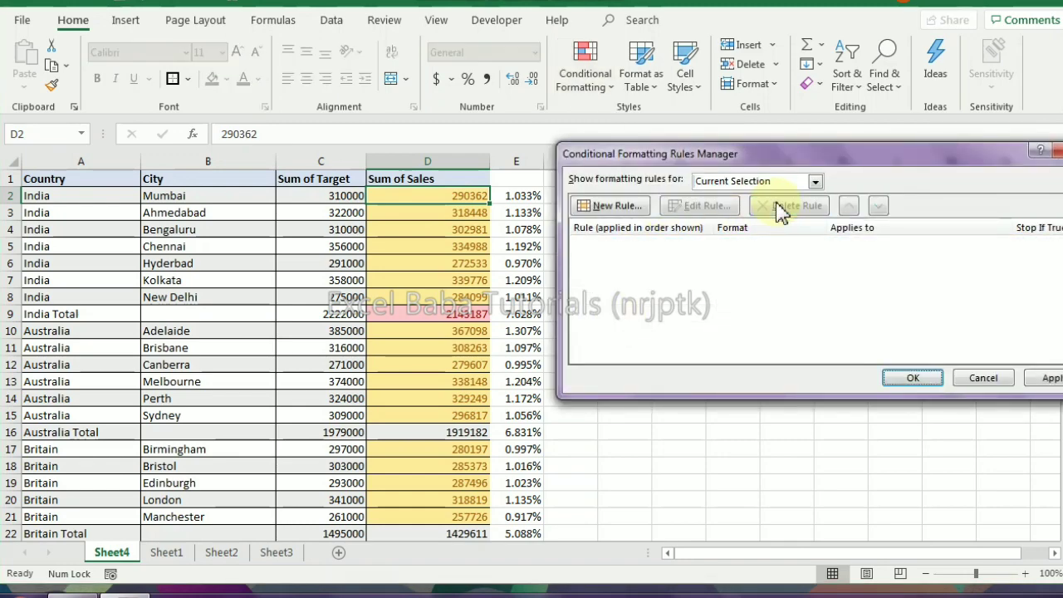
pyautogui.click(1051, 379)
pyautogui.click(913, 378)
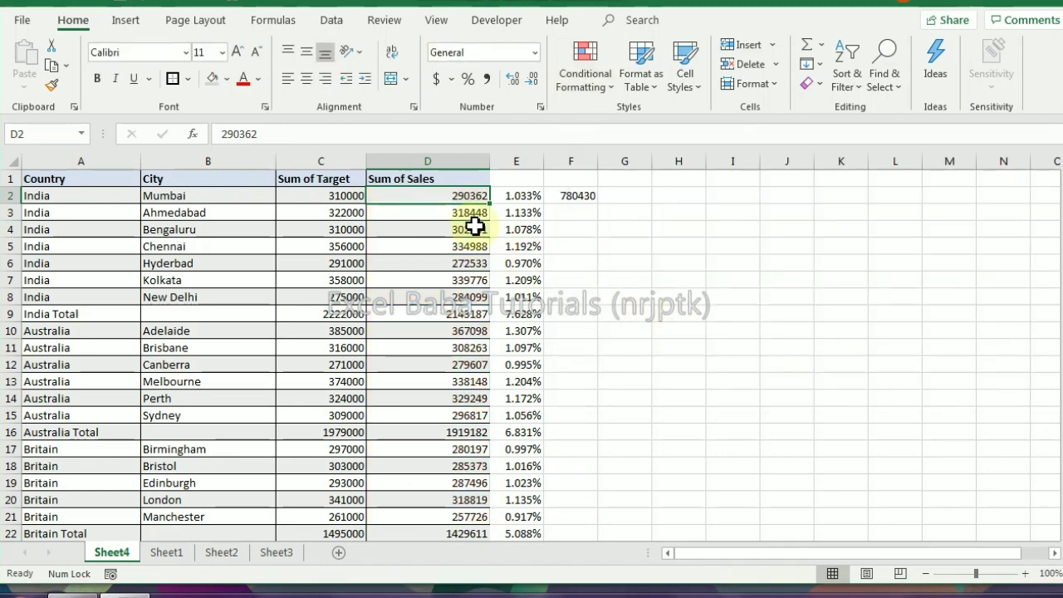
pyautogui.moveTo(452, 196); pyautogui.dragTo(444, 296)
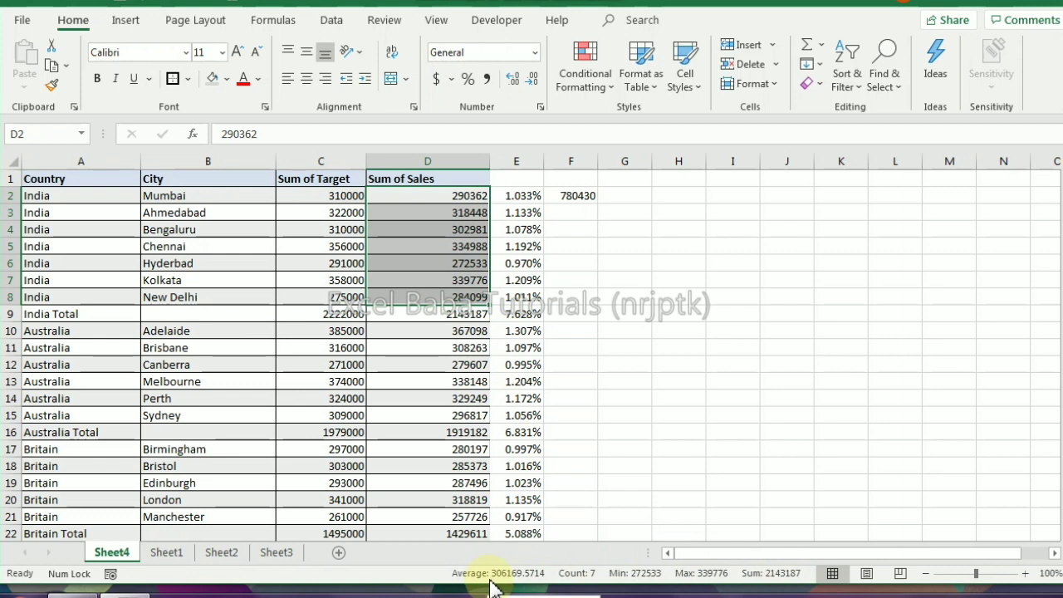
# - Apply a Top 6% Light Red Fill with Dark Red Text rule to D2:D8
pyautogui.click(590, 42)
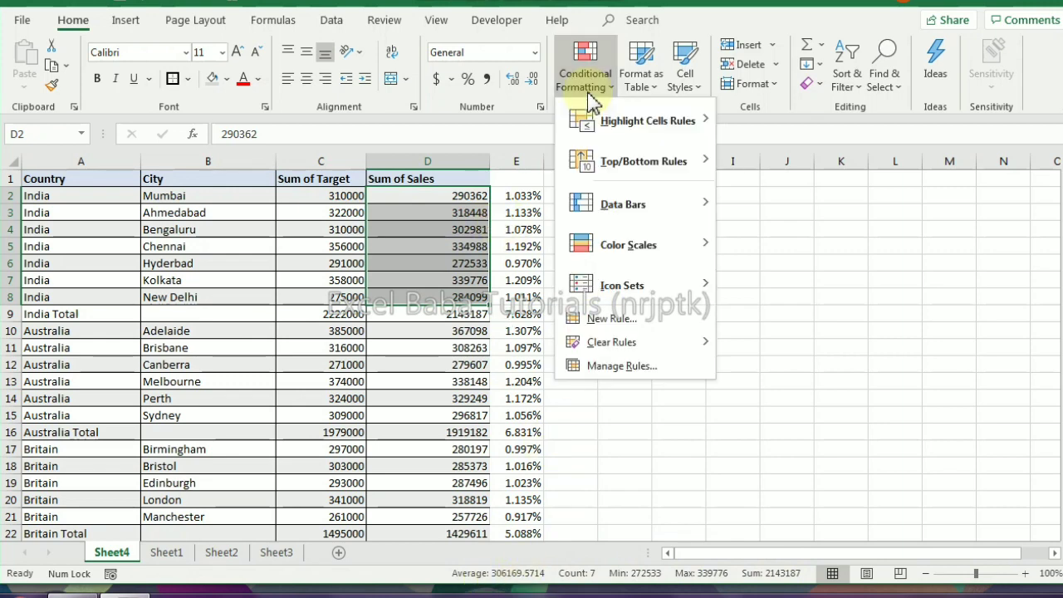
pyautogui.moveTo(652, 167)
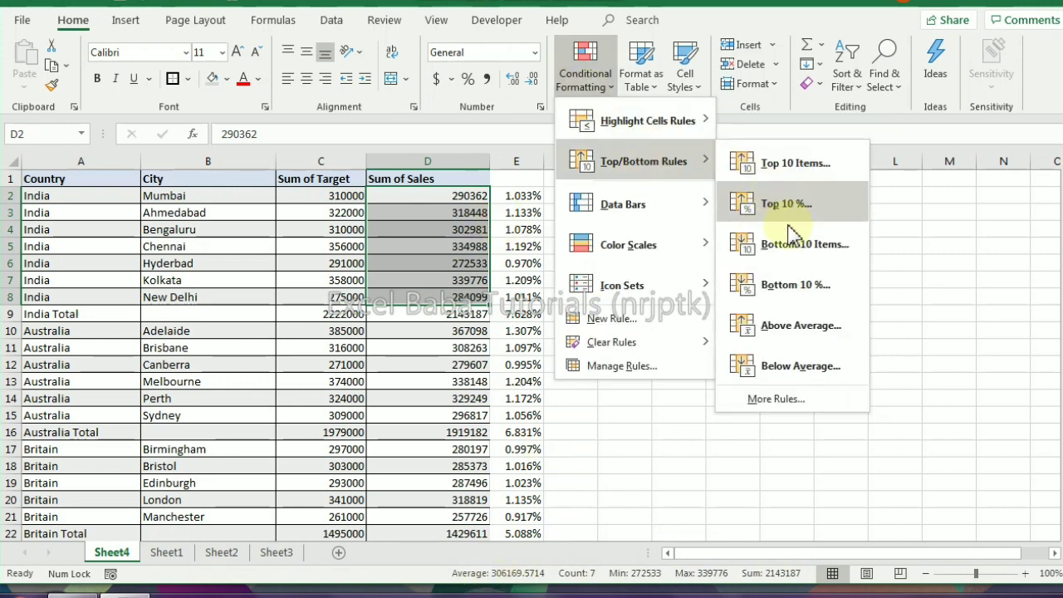
pyautogui.click(785, 207)
pyautogui.write('6')
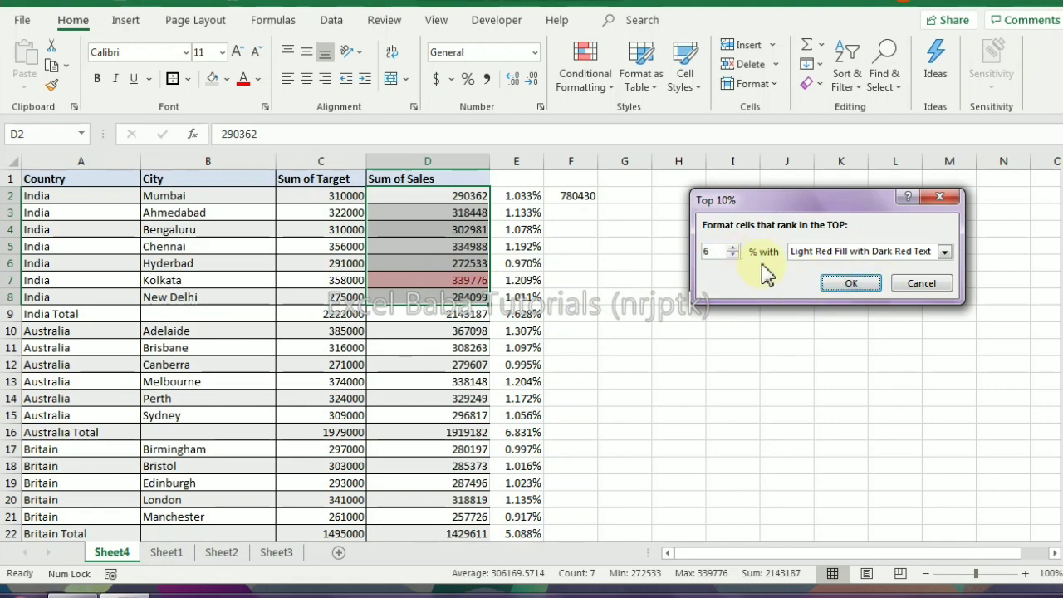
pyautogui.click(849, 285)
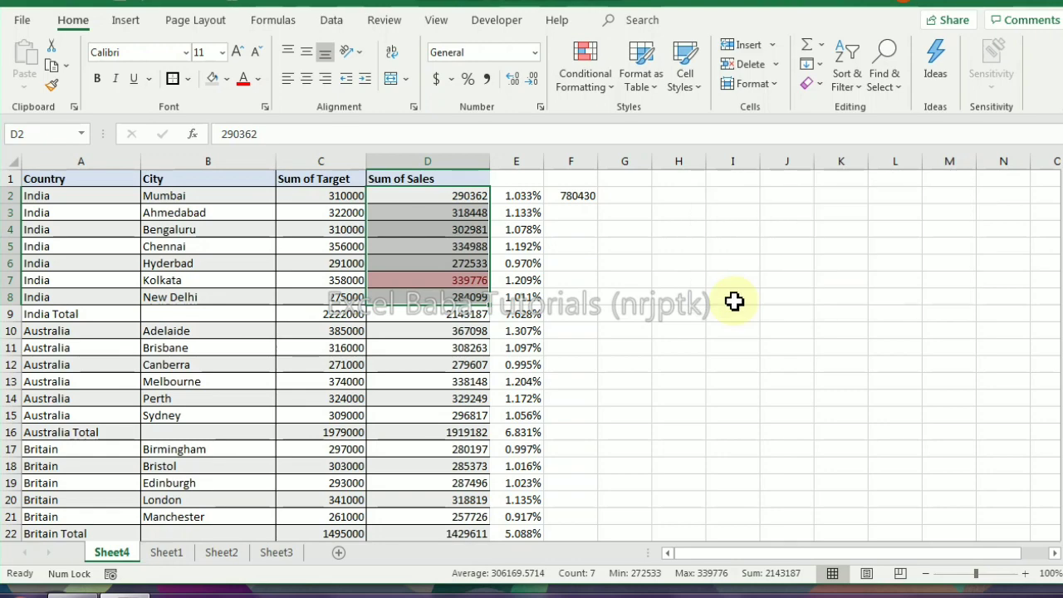
pyautogui.click(591, 85)
# - Try a More Rules top-ranked rule by % of selected range, then cancel it
pyautogui.moveTo(702, 164)
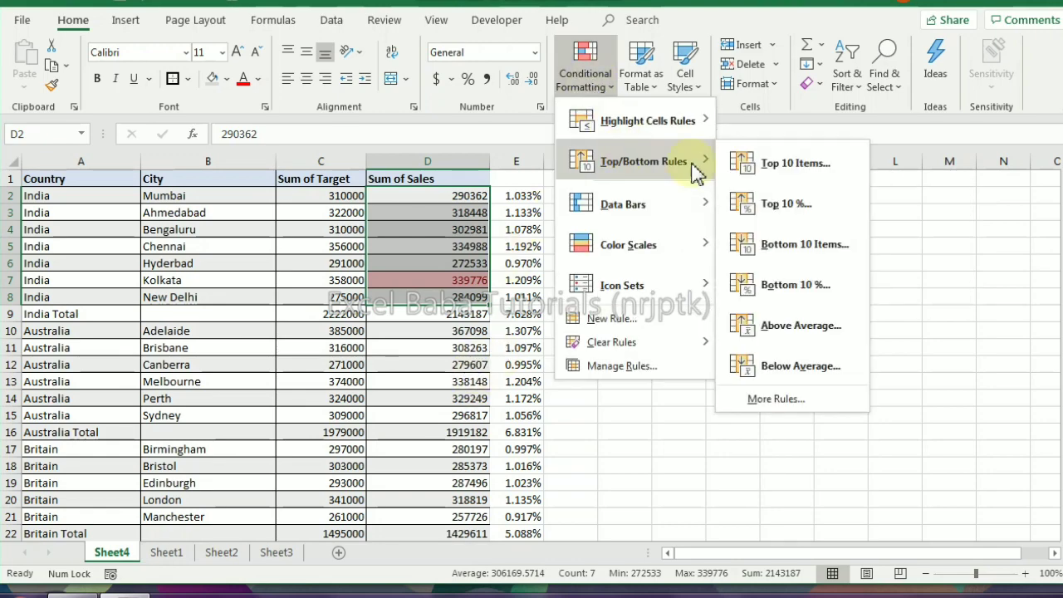
pyautogui.click(774, 401)
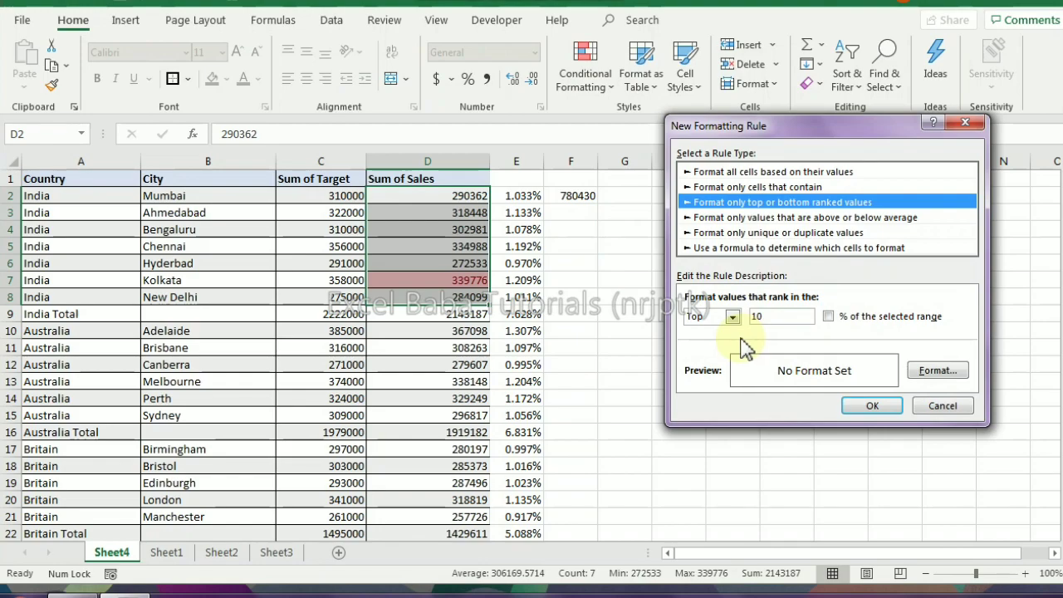
pyautogui.click(829, 316)
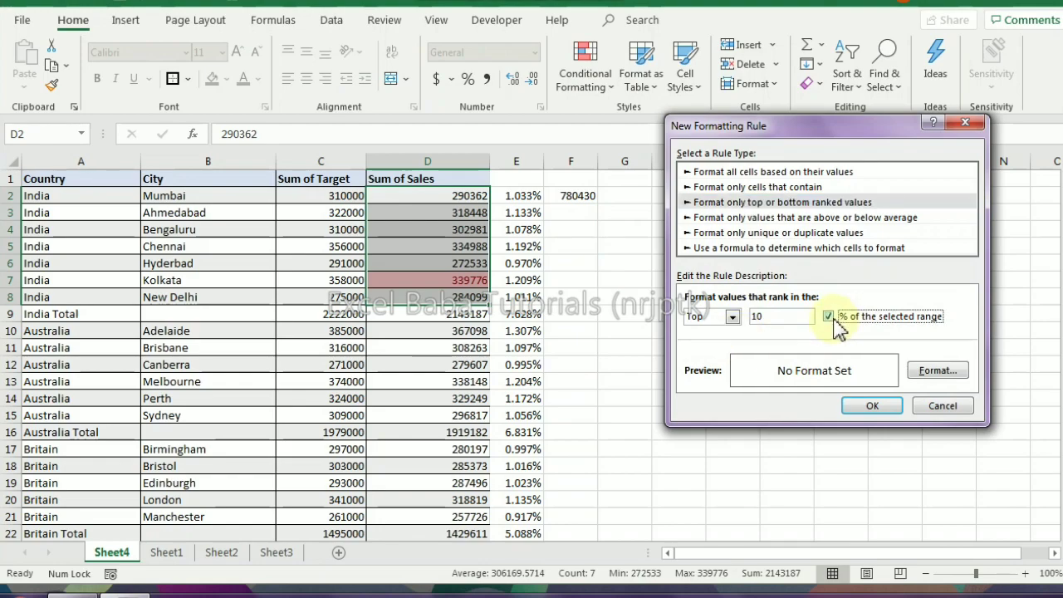
pyautogui.click(734, 318)
pyautogui.click(748, 328)
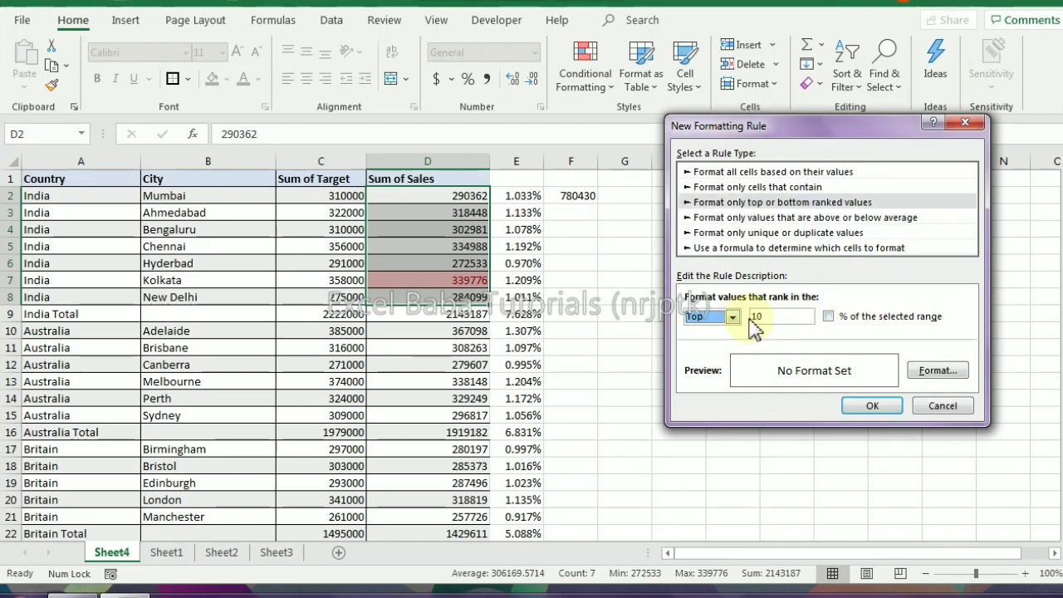
pyautogui.click(938, 411)
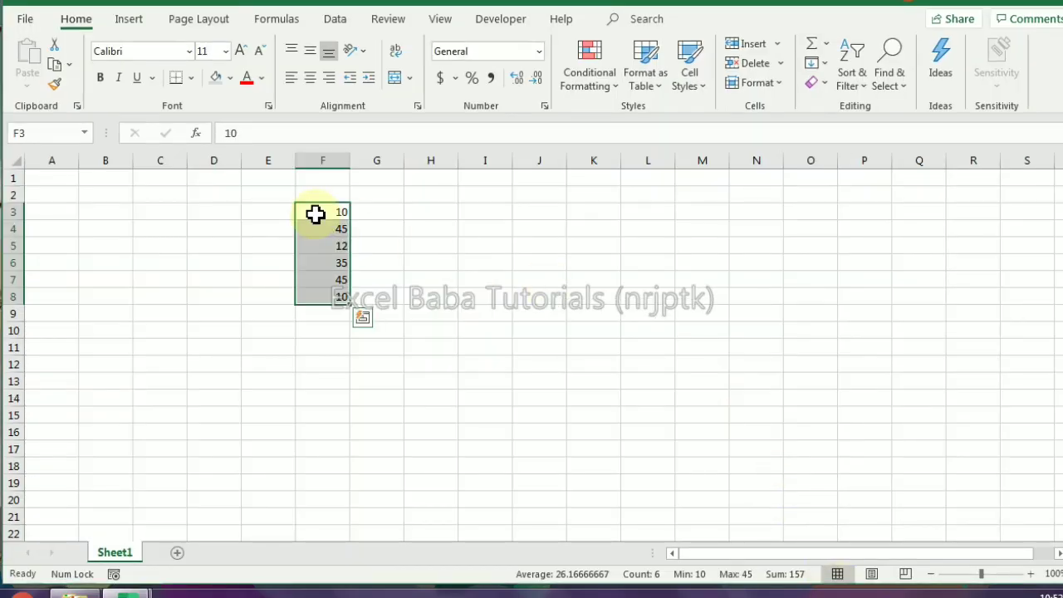
# - Add Solid Fill Blue data bars to F3:F8
pyautogui.click(598, 87)
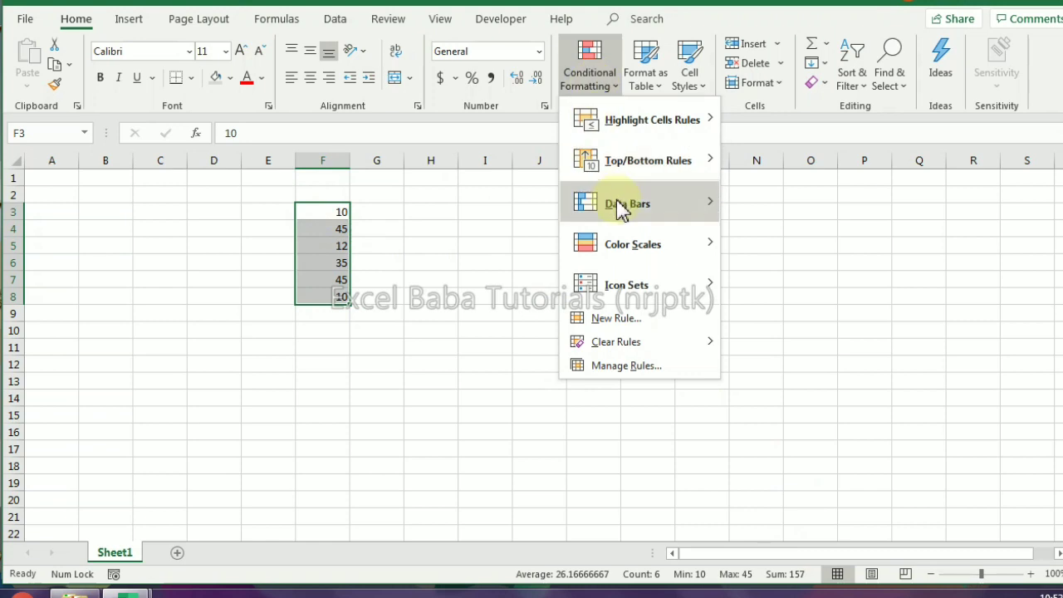
pyautogui.moveTo(621, 210)
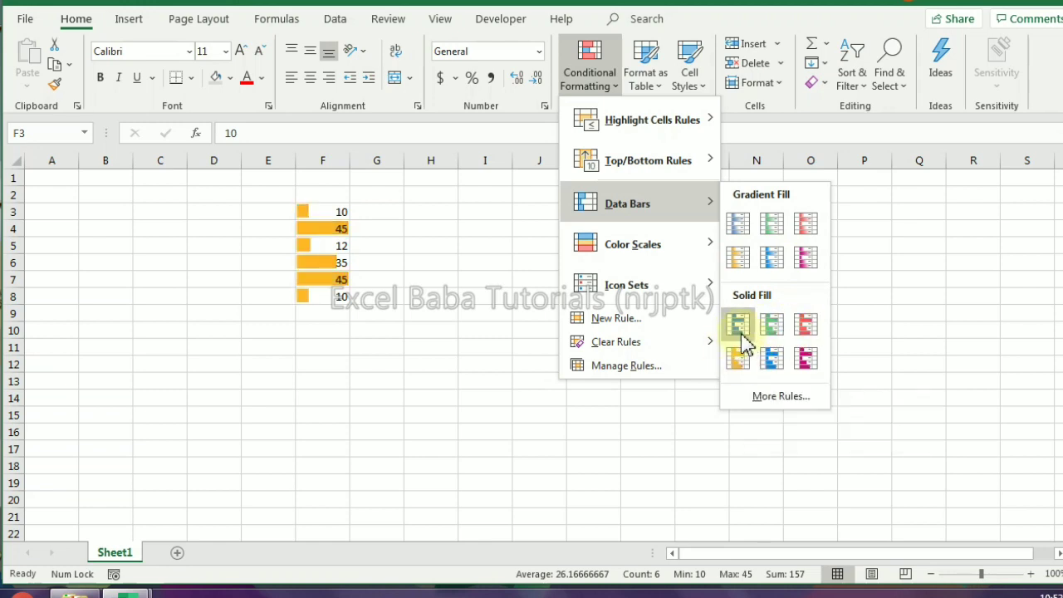
pyautogui.click(739, 331)
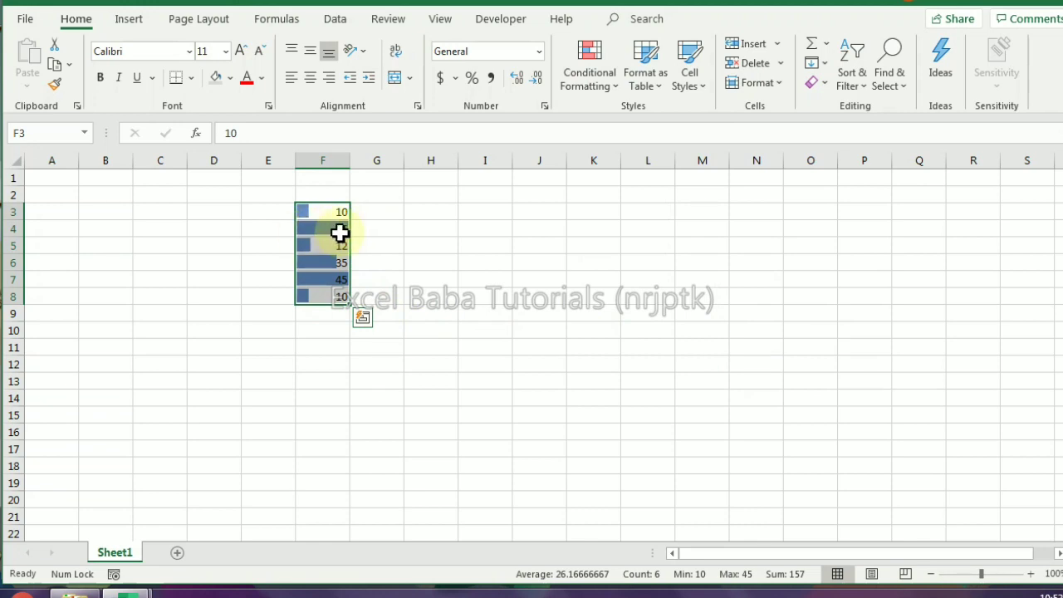
# - Change F5 to -15 so it shows a red negative bar, then reselect F3:F8
pyautogui.click(334, 235)
pyautogui.click(339, 248)
pyautogui.write('-15')
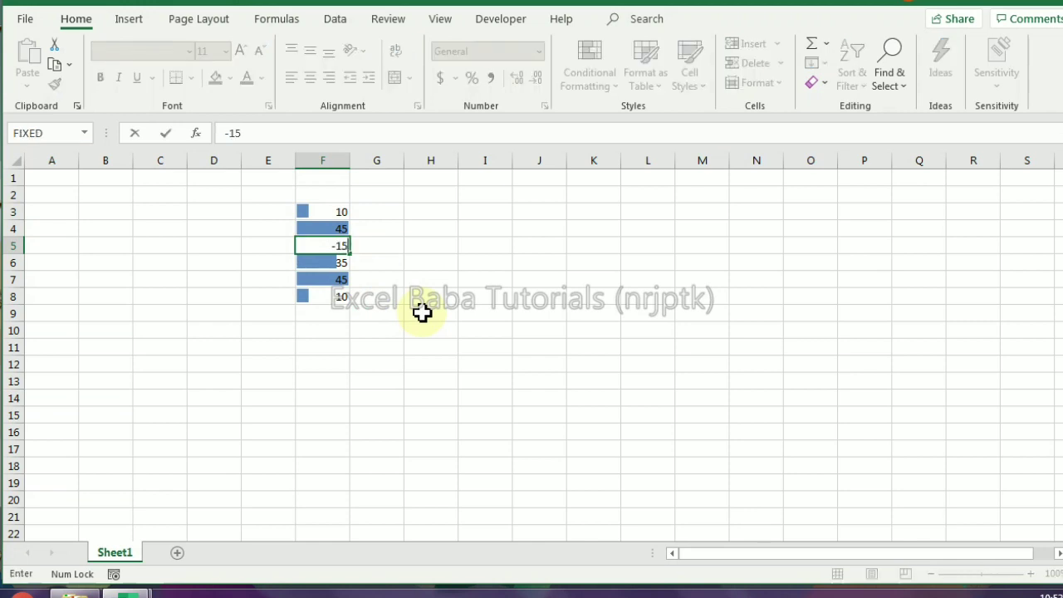
pyautogui.press('Return')
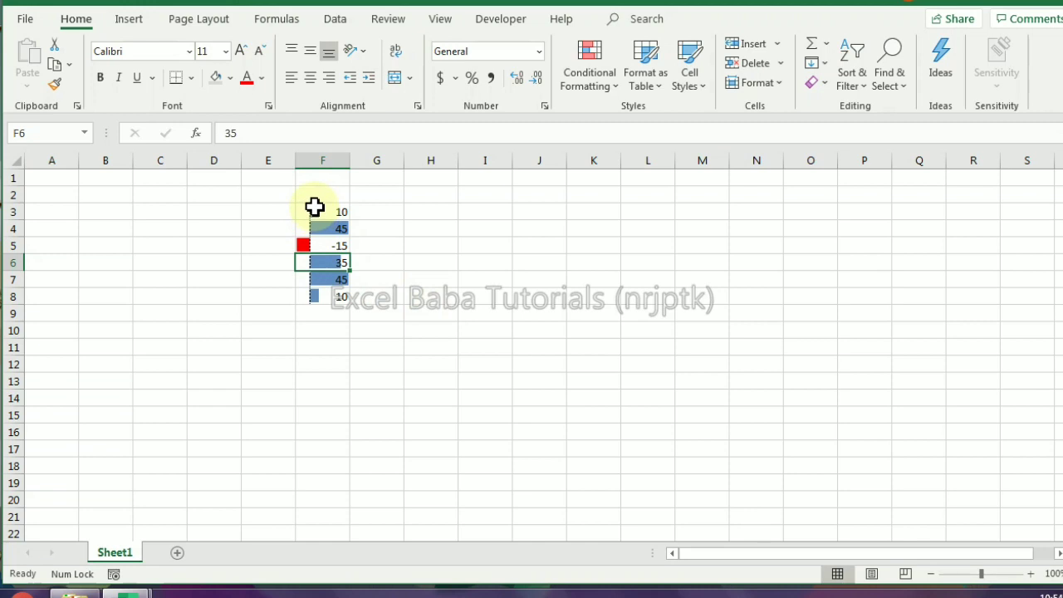
pyautogui.moveTo(325, 214); pyautogui.dragTo(333, 297)
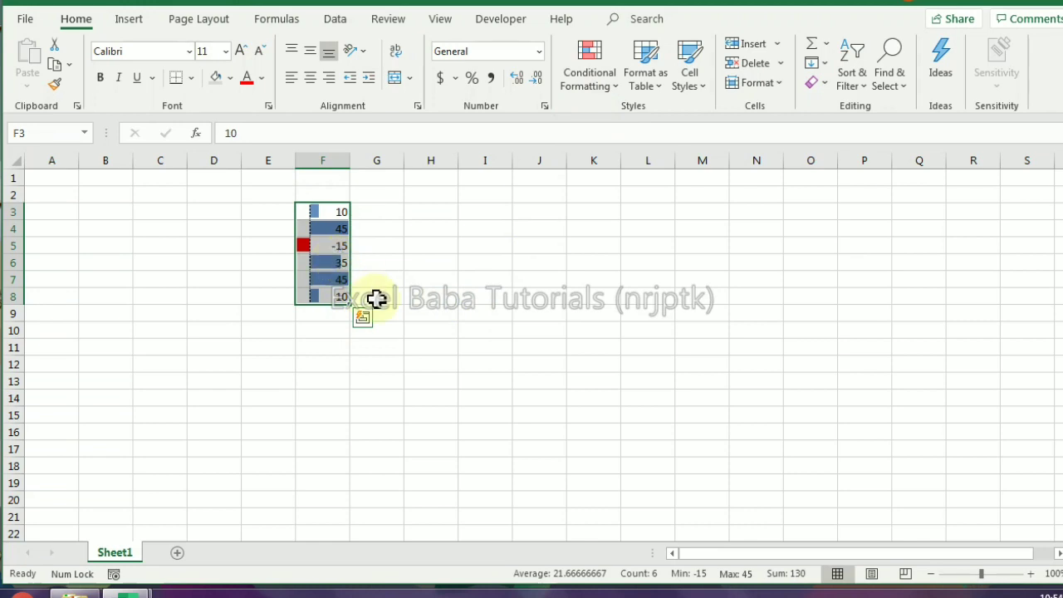
pyautogui.click(330, 246)
pyautogui.click(334, 279)
pyautogui.moveTo(320, 211); pyautogui.dragTo(324, 299)
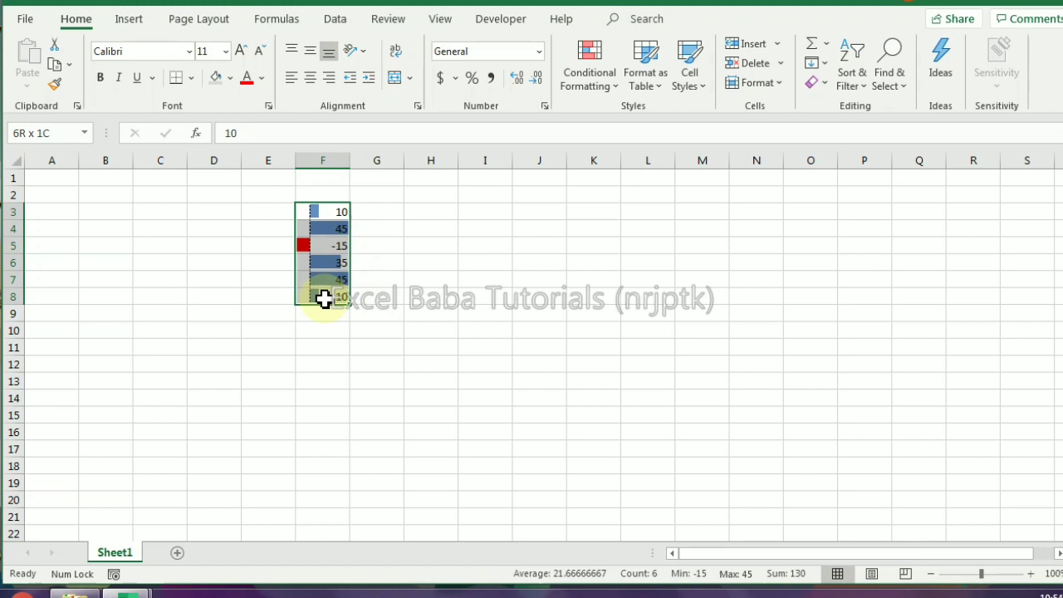
# - Apply a data bar rule to F3:F8 with Show Bar Only ticked
pyautogui.click(591, 75)
pyautogui.moveTo(671, 210)
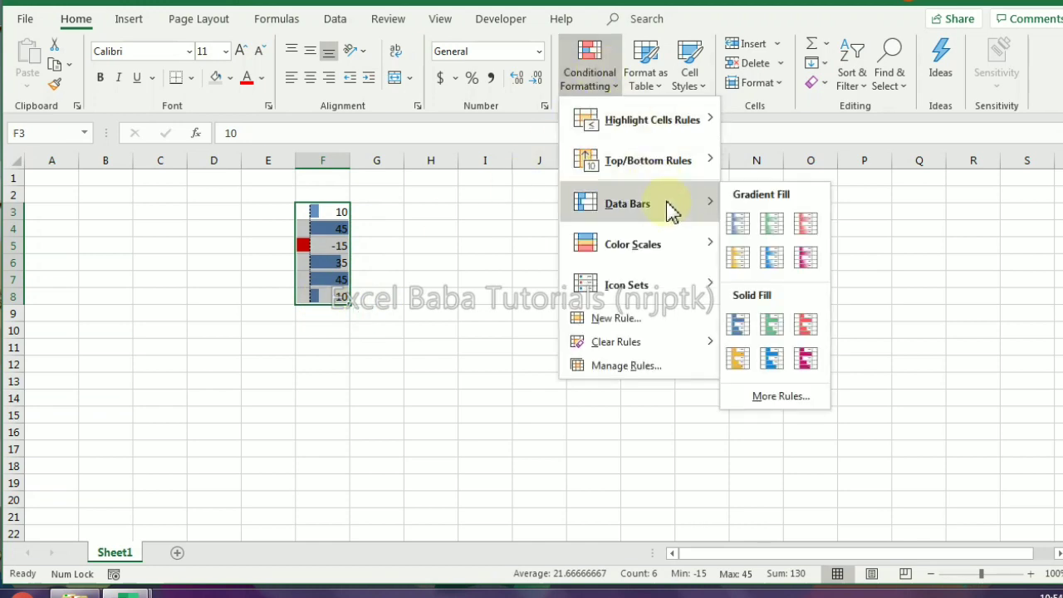
pyautogui.click(781, 397)
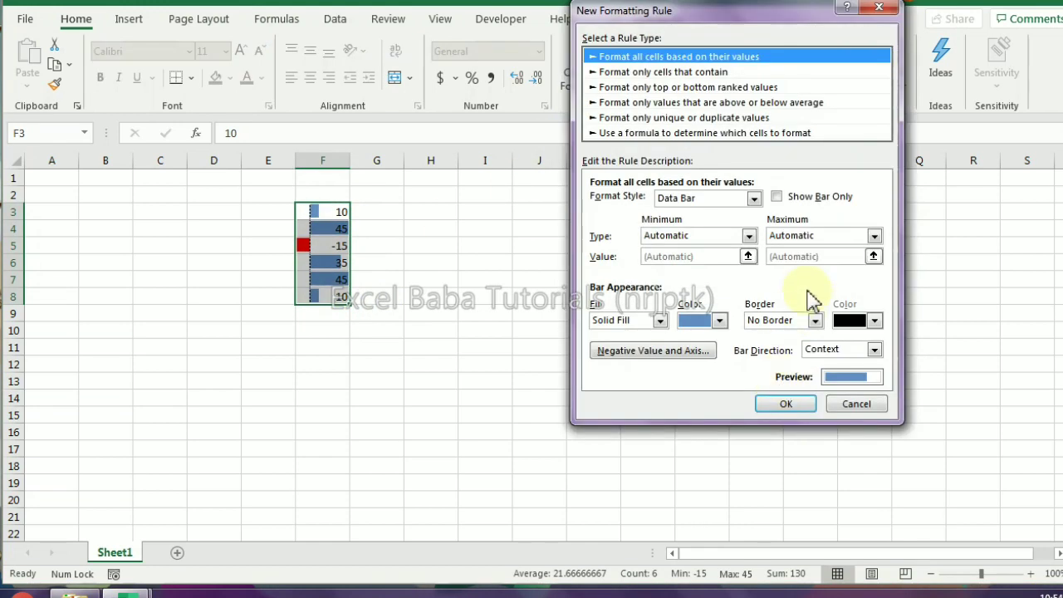
pyautogui.click(777, 198)
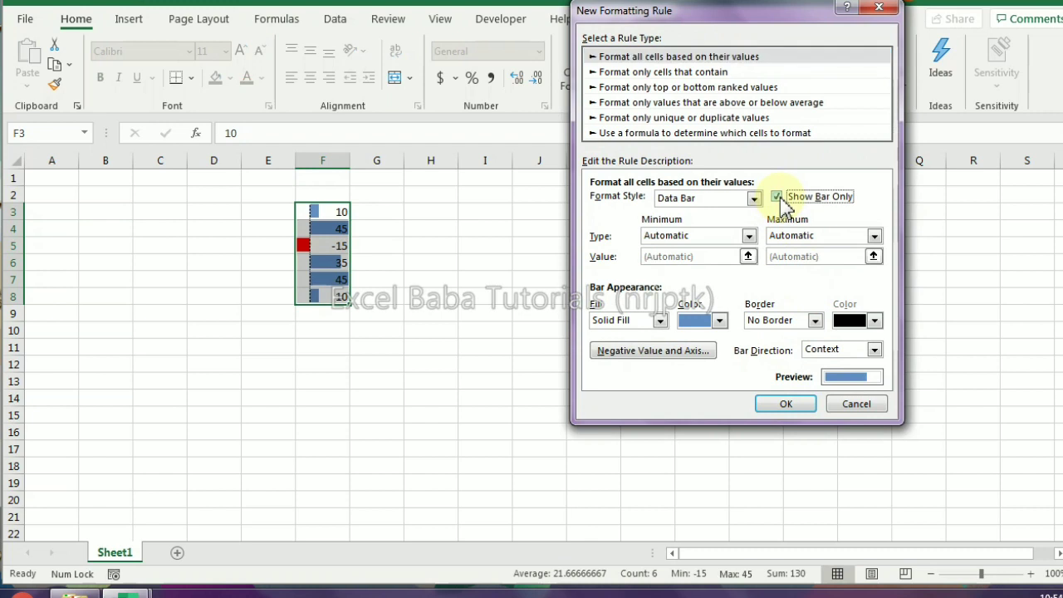
pyautogui.click(783, 407)
# - Reapply the data bar rule with Show Bar Only unticked so numbers reappear
pyautogui.click(582, 83)
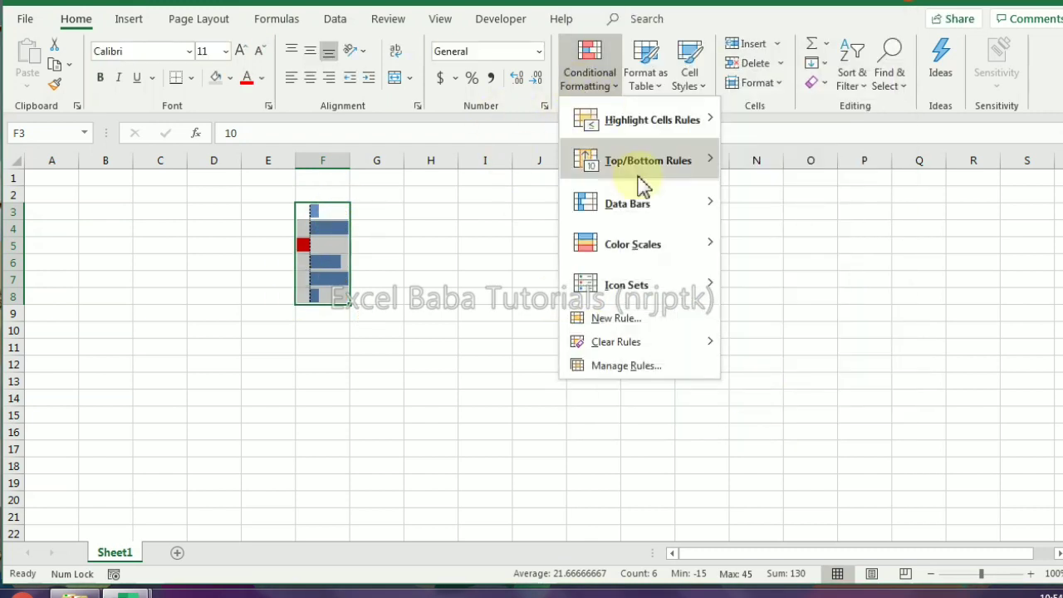
pyautogui.moveTo(670, 208)
pyautogui.click(825, 400)
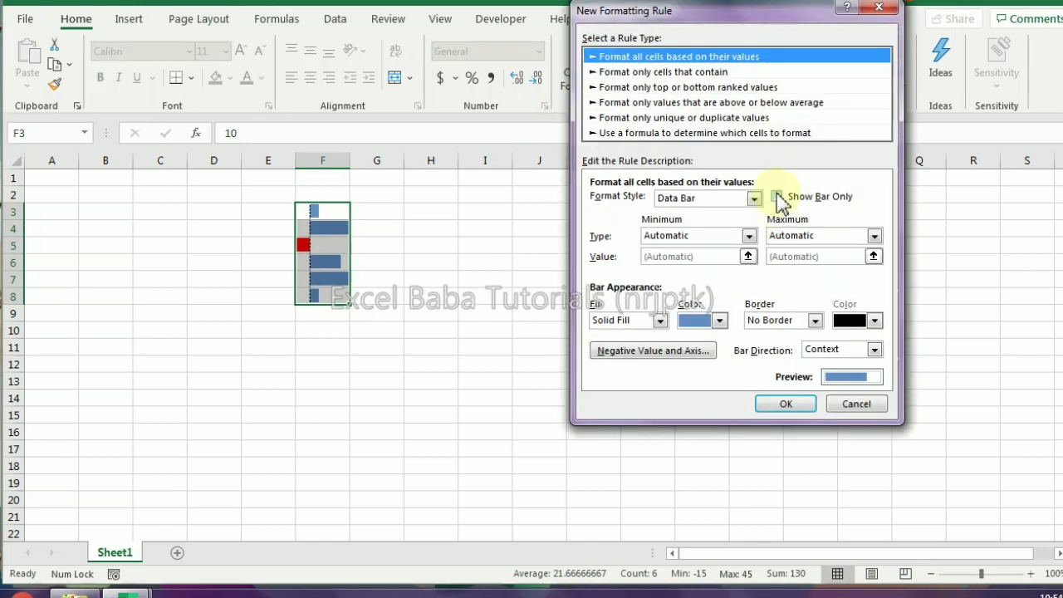
pyautogui.doubleClick(777, 197)
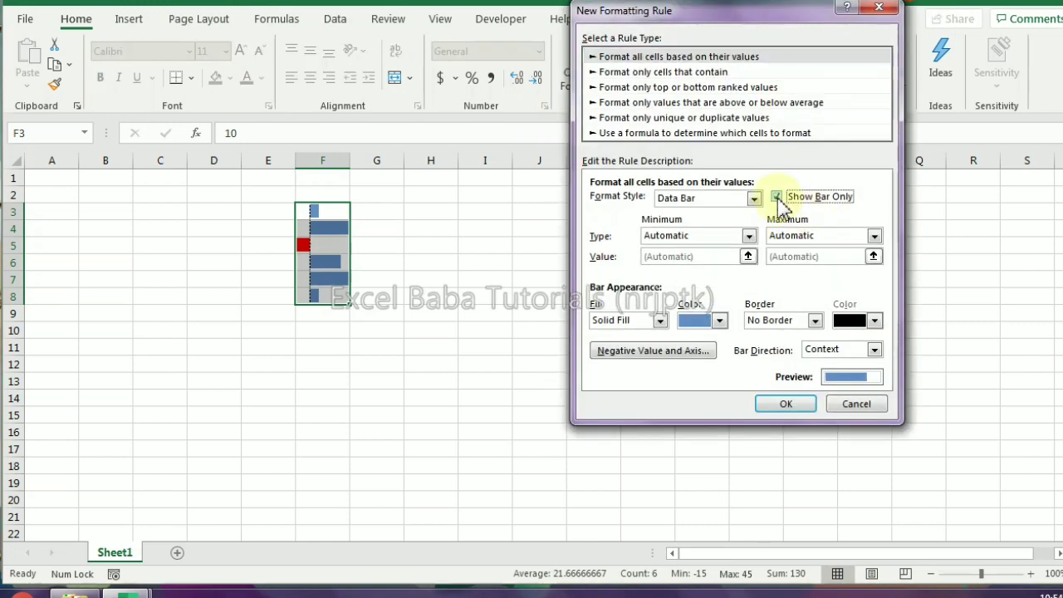
pyautogui.click(775, 405)
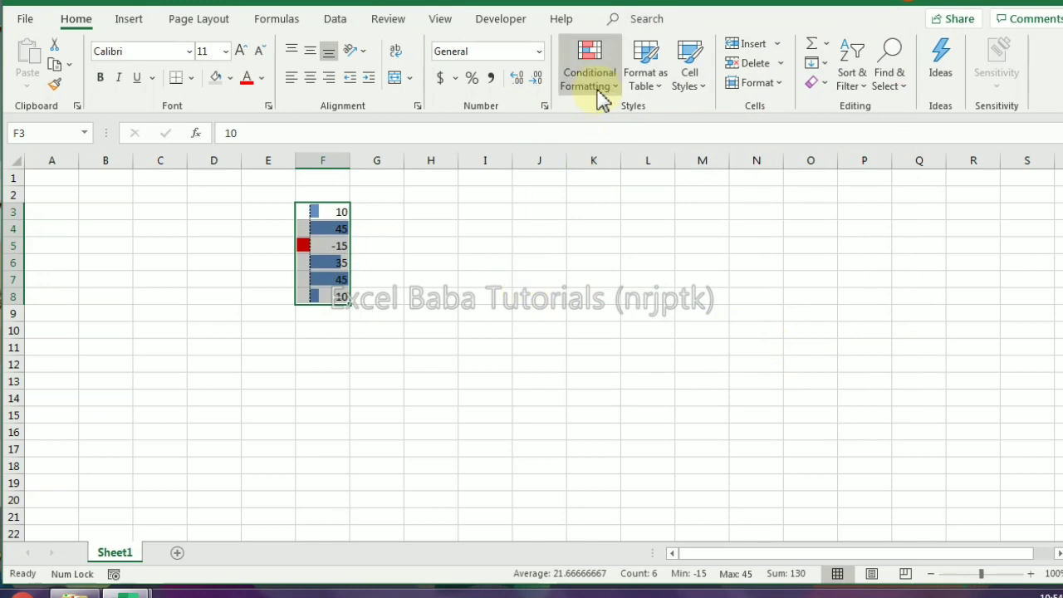
pyautogui.click(596, 91)
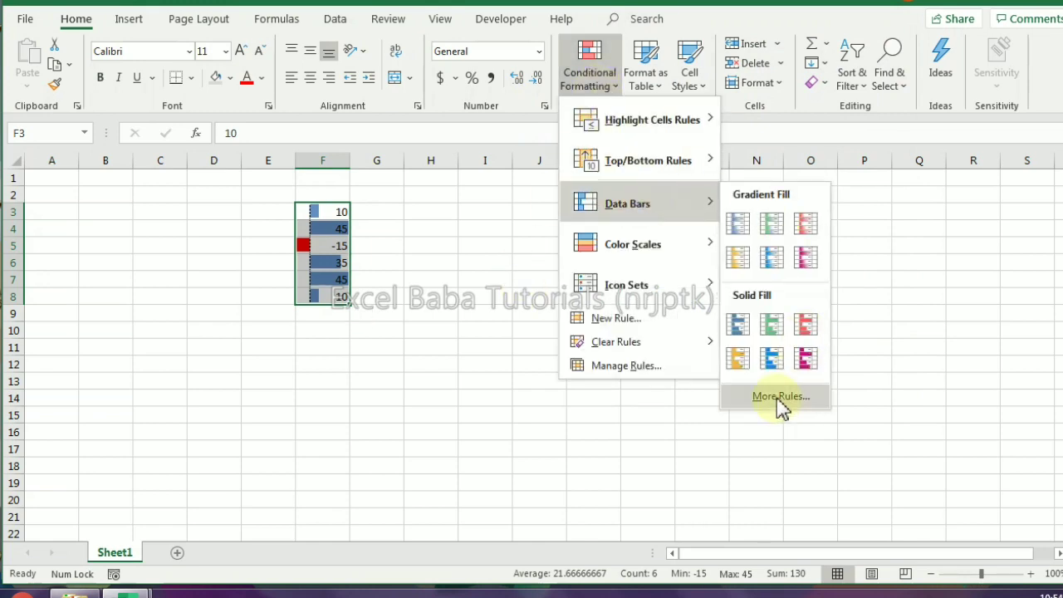
# - In a new data bar rule, set Minimum and Maximum to Number type, -20 and 50
pyautogui.click(777, 396)
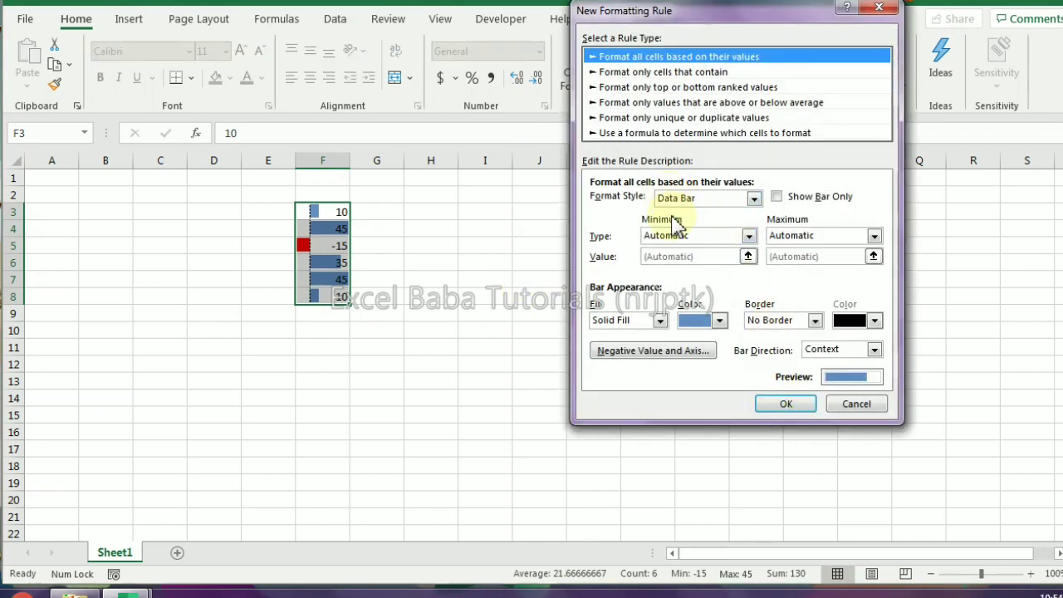
pyautogui.click(659, 239)
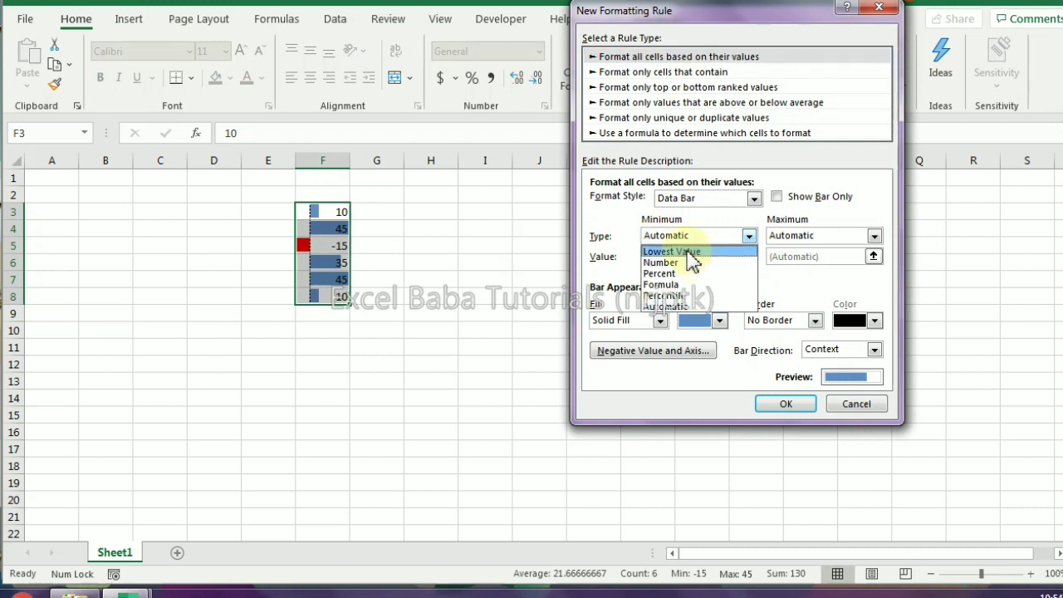
pyautogui.click(671, 251)
pyautogui.click(814, 236)
pyautogui.click(807, 252)
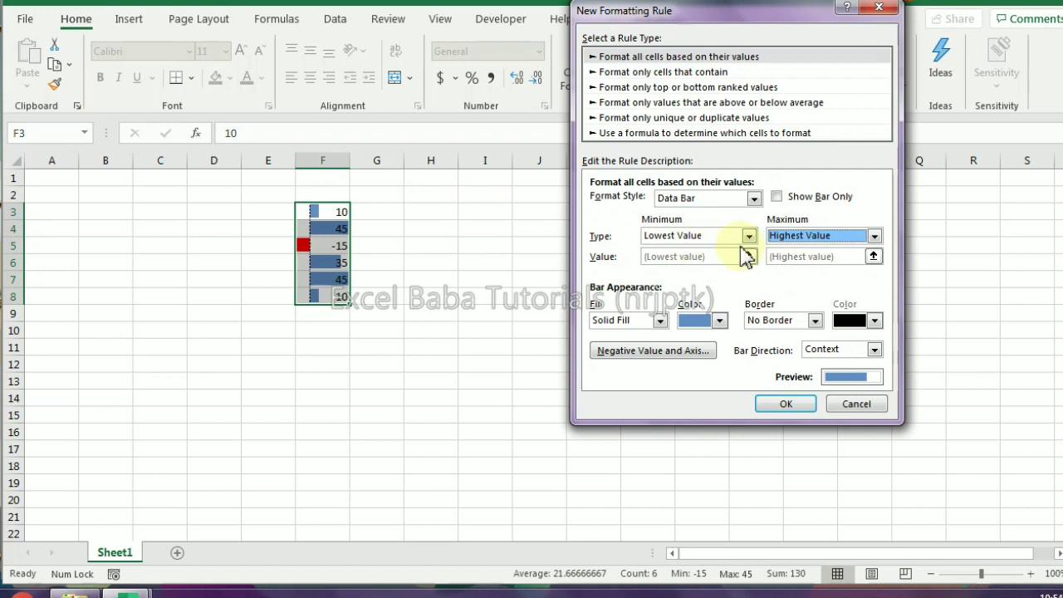
pyautogui.click(681, 237)
pyautogui.click(678, 261)
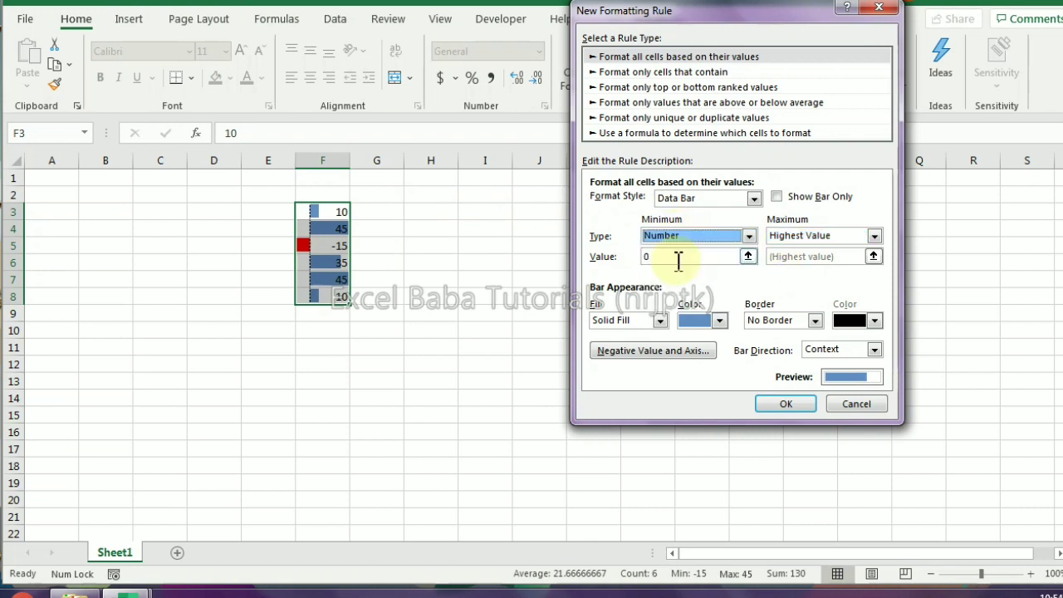
pyautogui.click(798, 236)
pyautogui.click(804, 261)
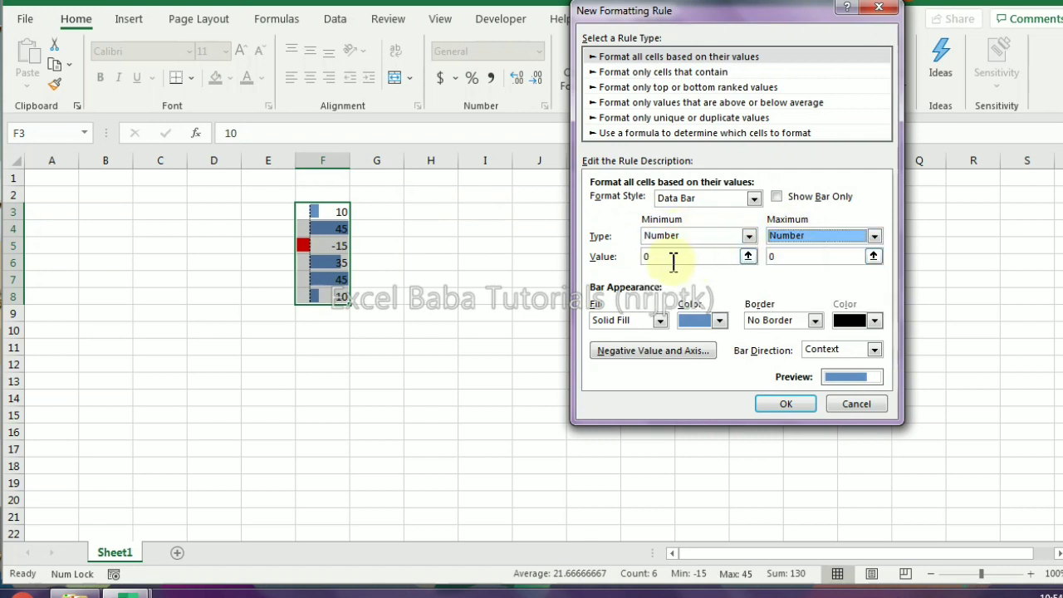
pyautogui.click(674, 261)
pyautogui.write('1')
pyautogui.click(810, 260)
pyautogui.write('50')
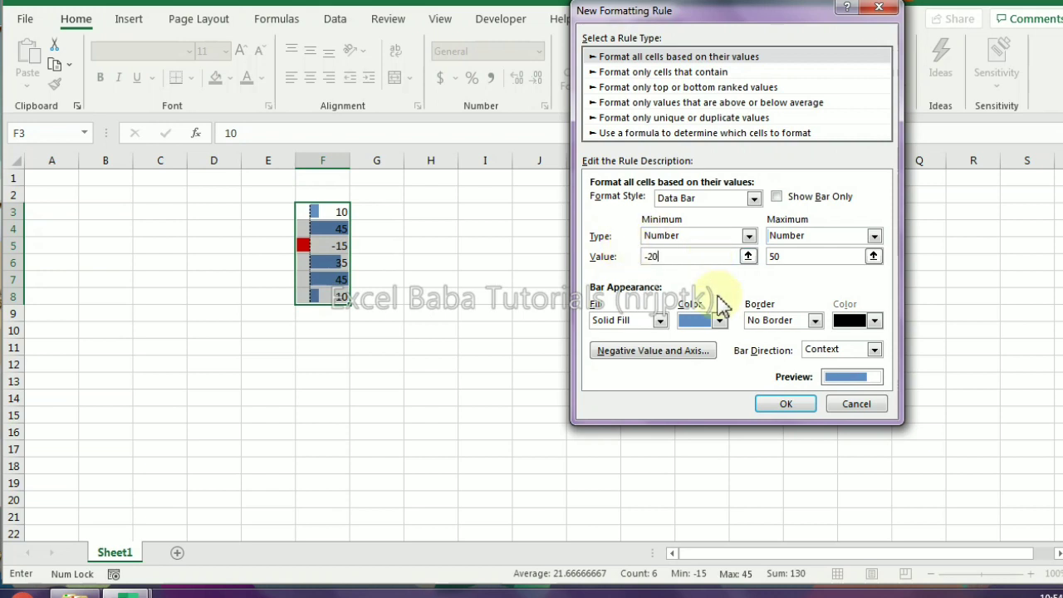
# - Set the data bar axis to the cell midpoint with a new axis colour and apply the rule
pyautogui.click(641, 353)
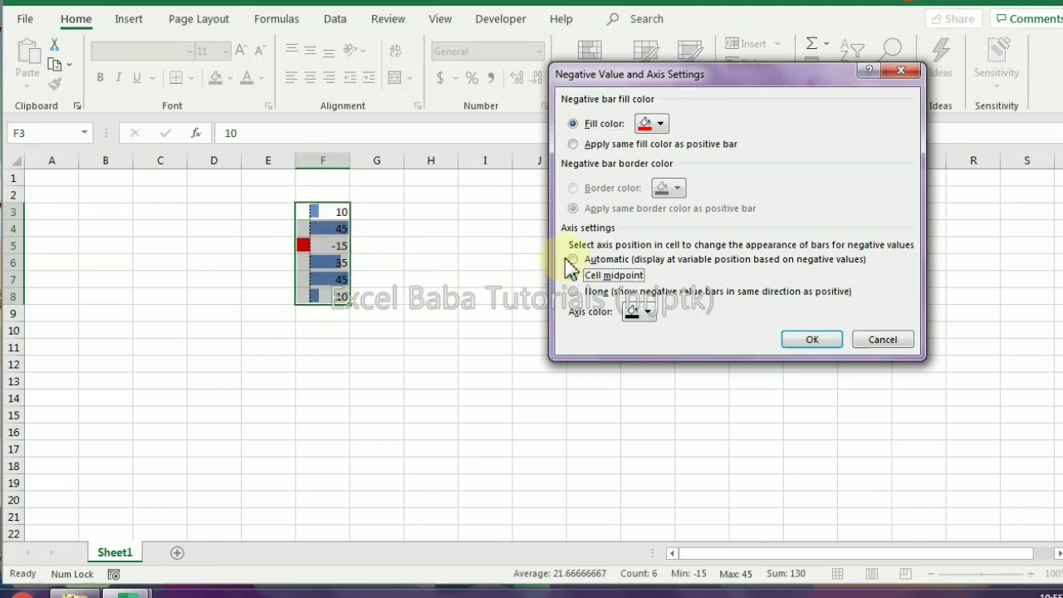
pyautogui.click(804, 349)
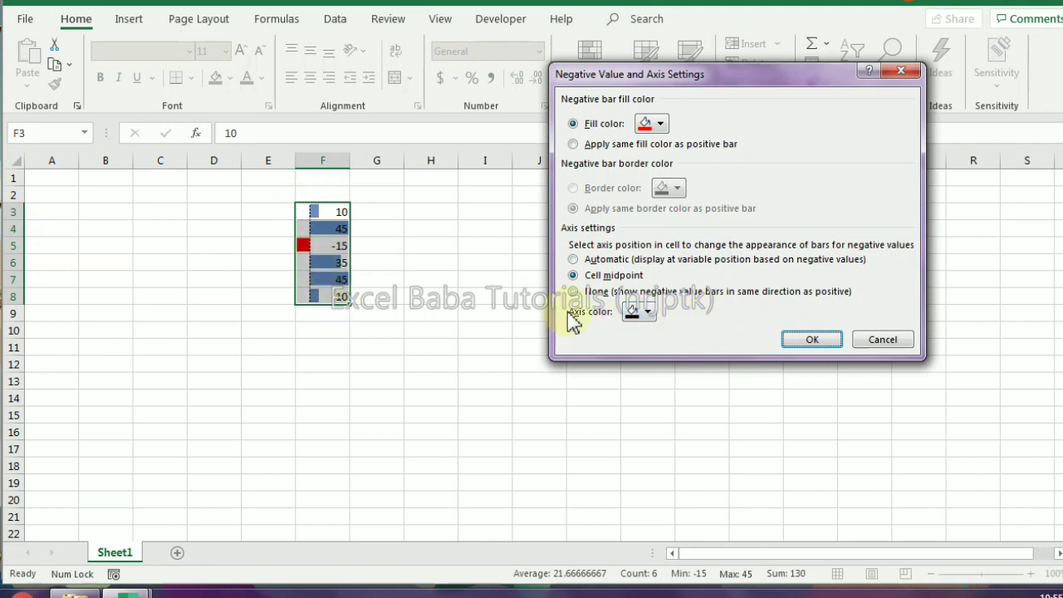
pyautogui.click(647, 314)
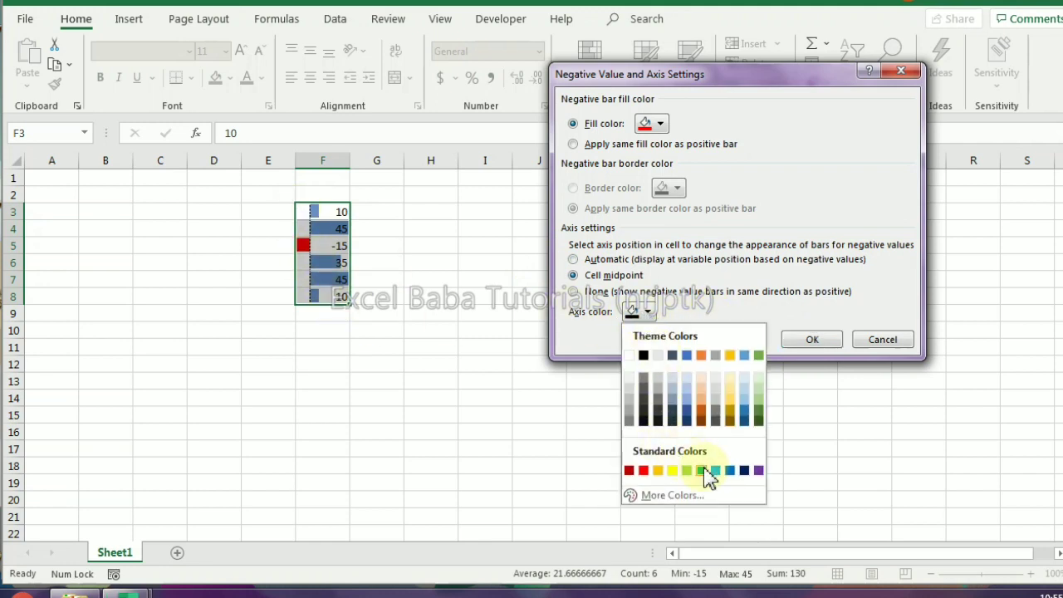
pyautogui.click(744, 471)
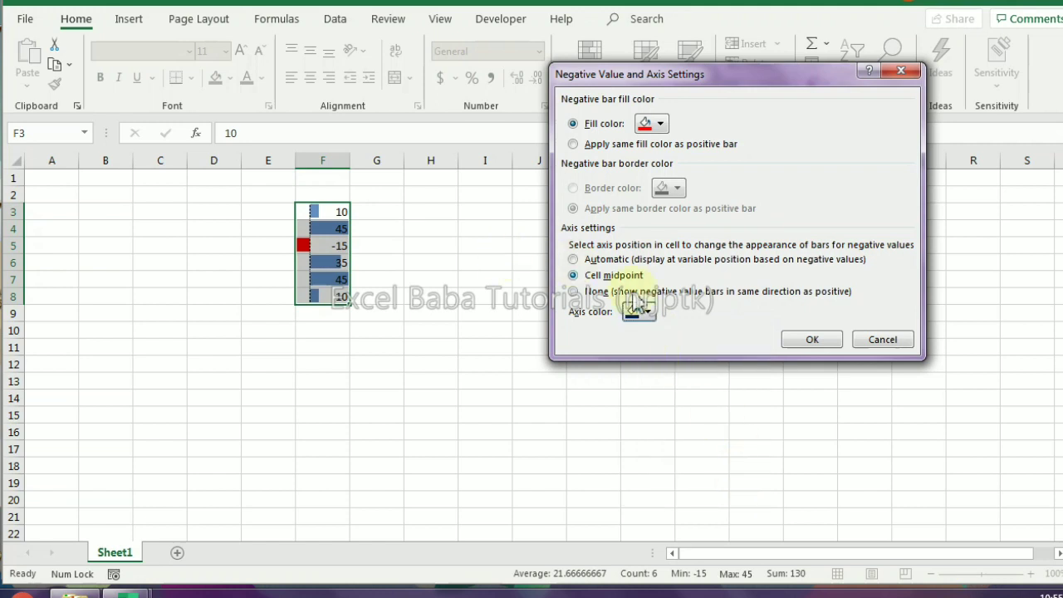
pyautogui.click(812, 341)
pyautogui.click(790, 403)
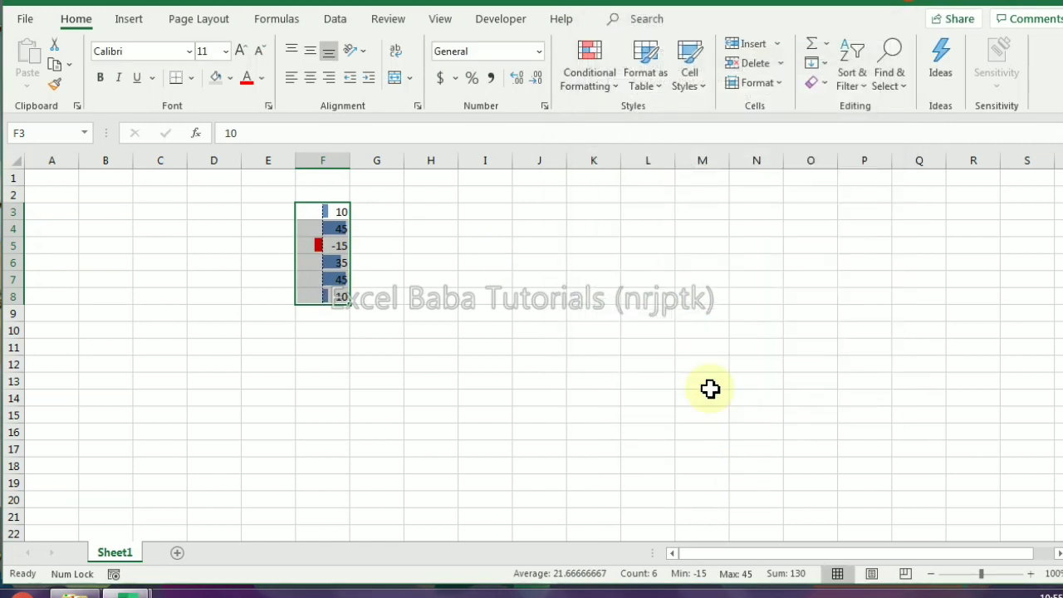
# - Reselect F3:F8 and start a new colour scale rule
pyautogui.click(289, 294)
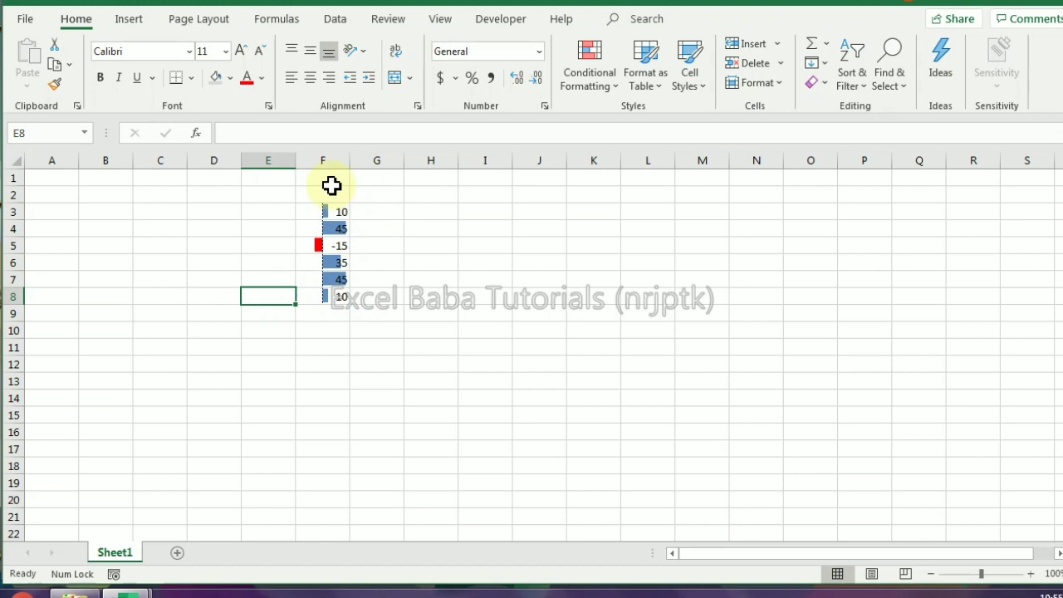
pyautogui.moveTo(342, 278); pyautogui.dragTo(340, 296)
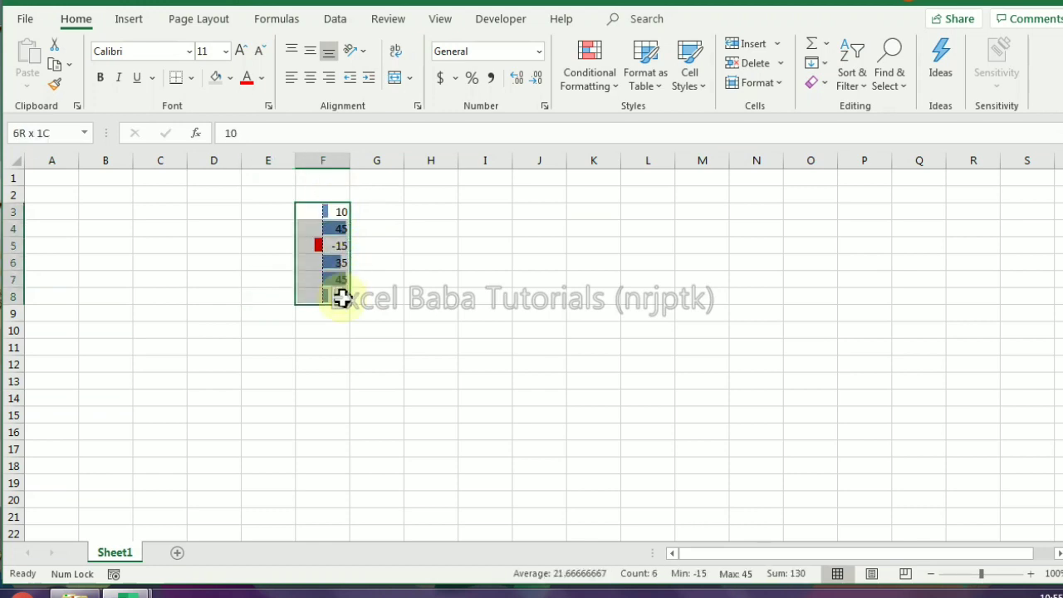
pyautogui.click(586, 67)
pyautogui.moveTo(702, 202)
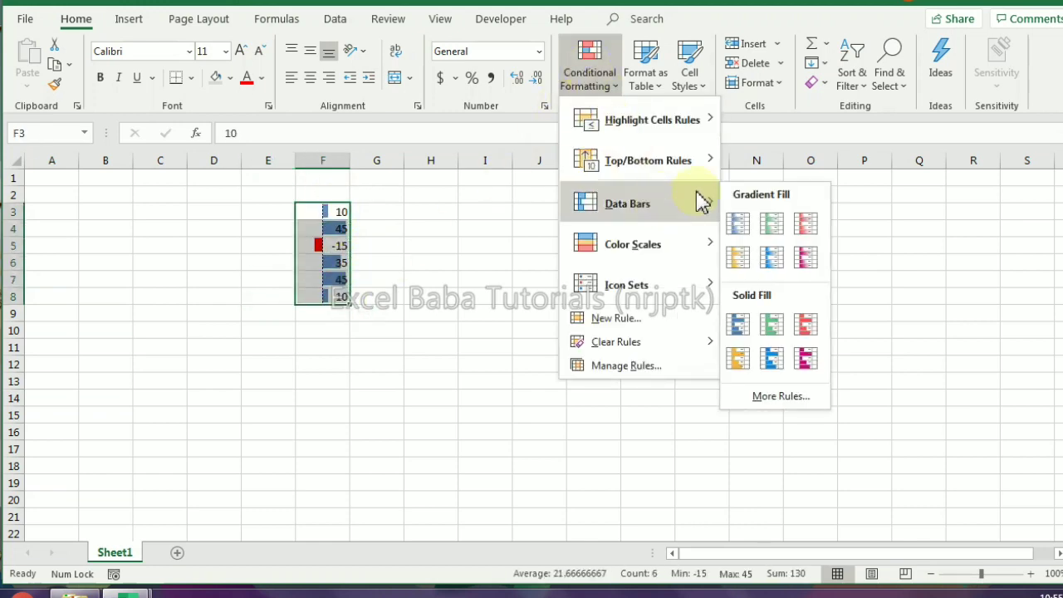
pyautogui.moveTo(664, 249)
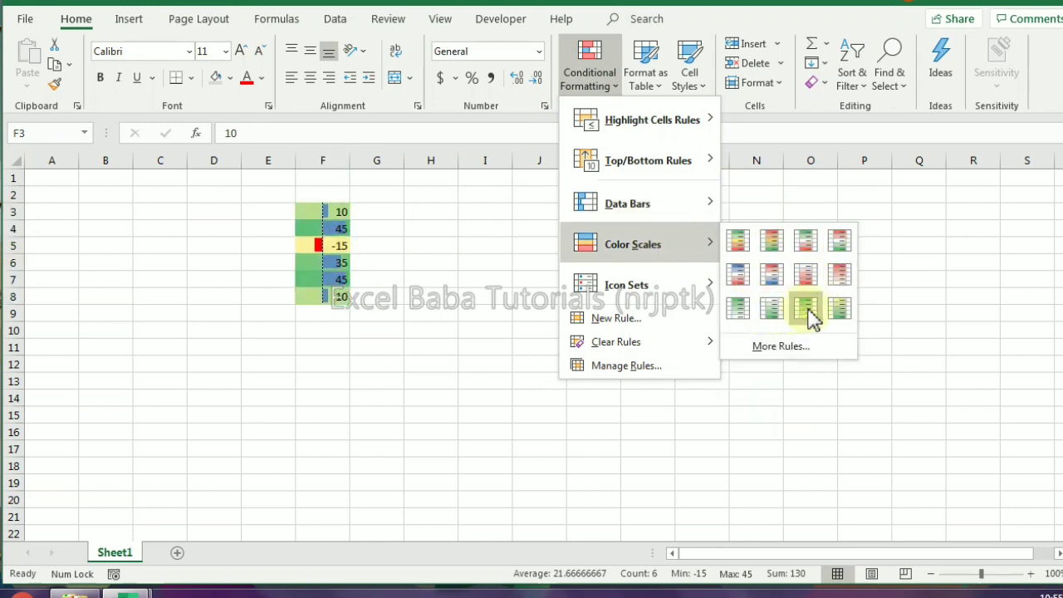
pyautogui.click(785, 346)
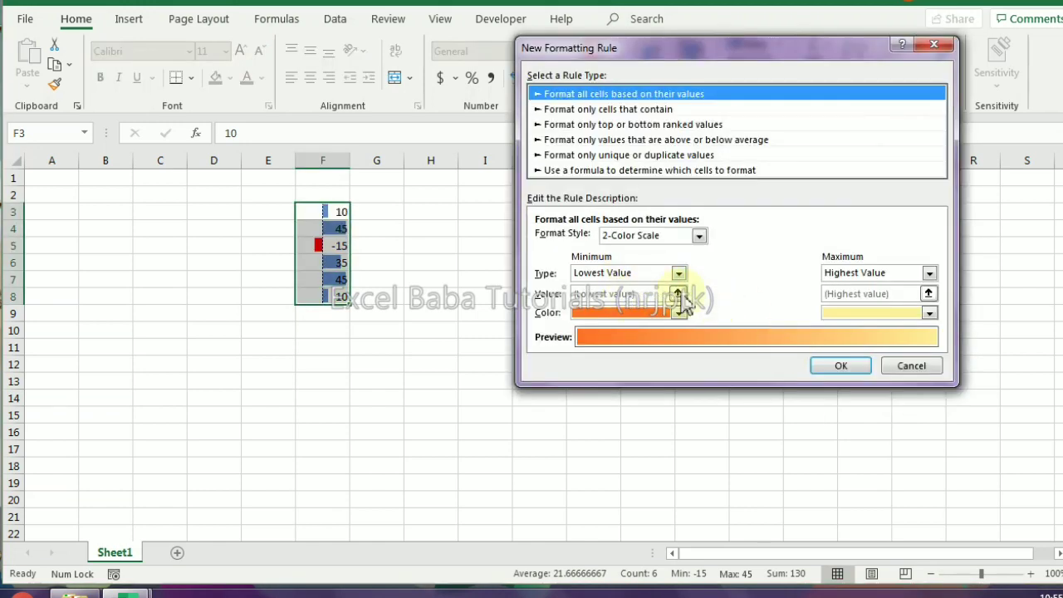
# - Make the minimum and maximum fixed numbers and switch to a 3-Color Scale
pyautogui.click(644, 274)
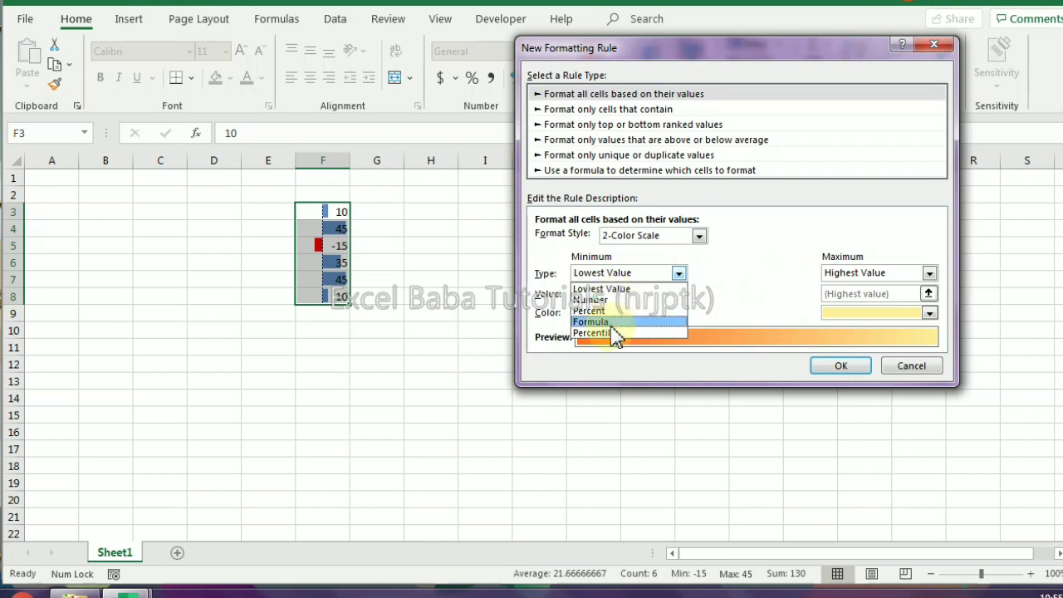
pyautogui.click(608, 300)
pyautogui.click(827, 274)
pyautogui.click(839, 299)
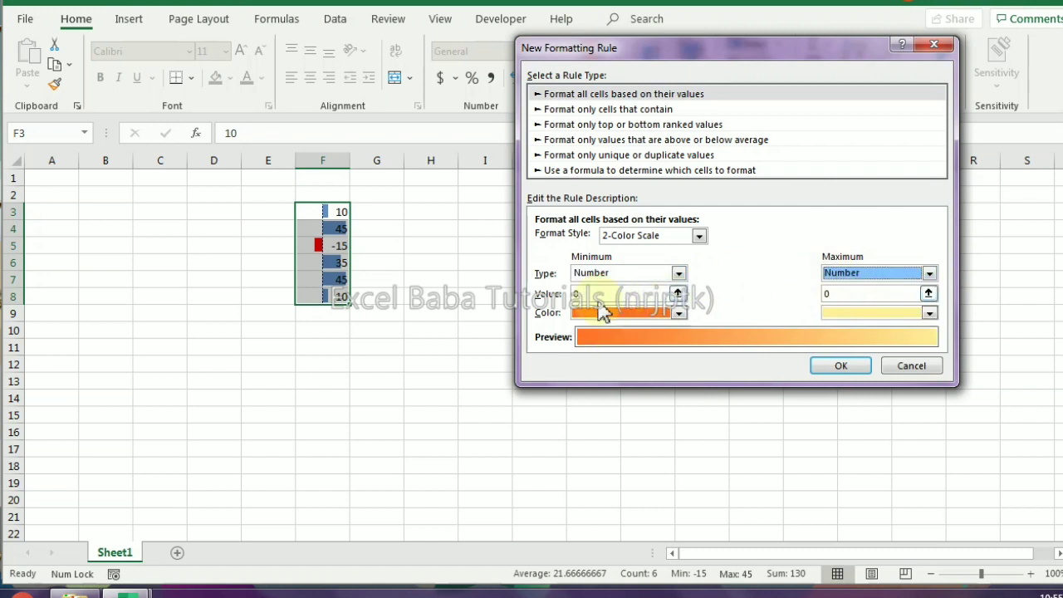
pyautogui.click(672, 237)
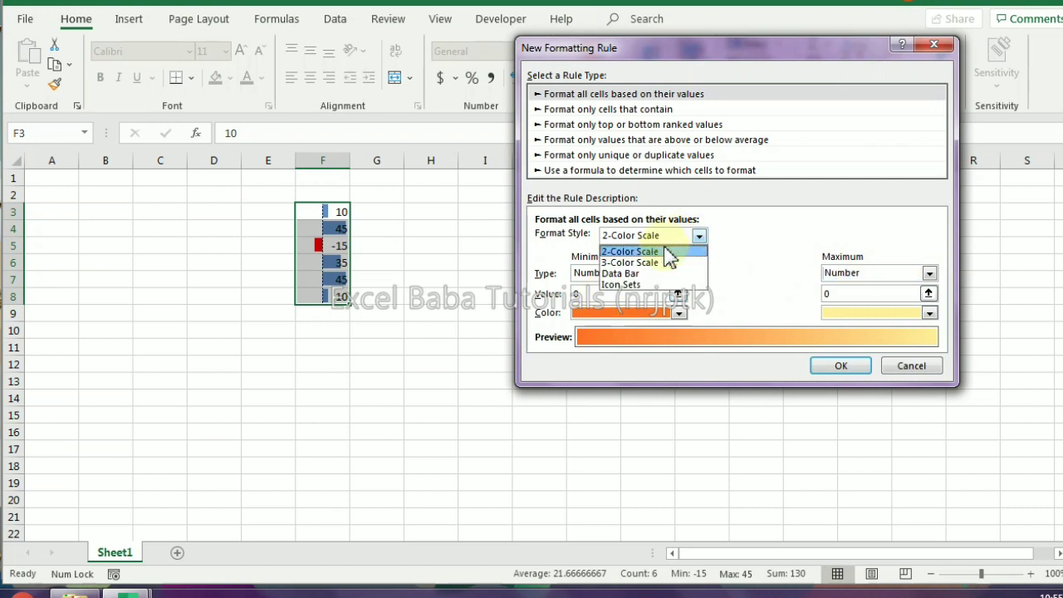
pyautogui.click(652, 262)
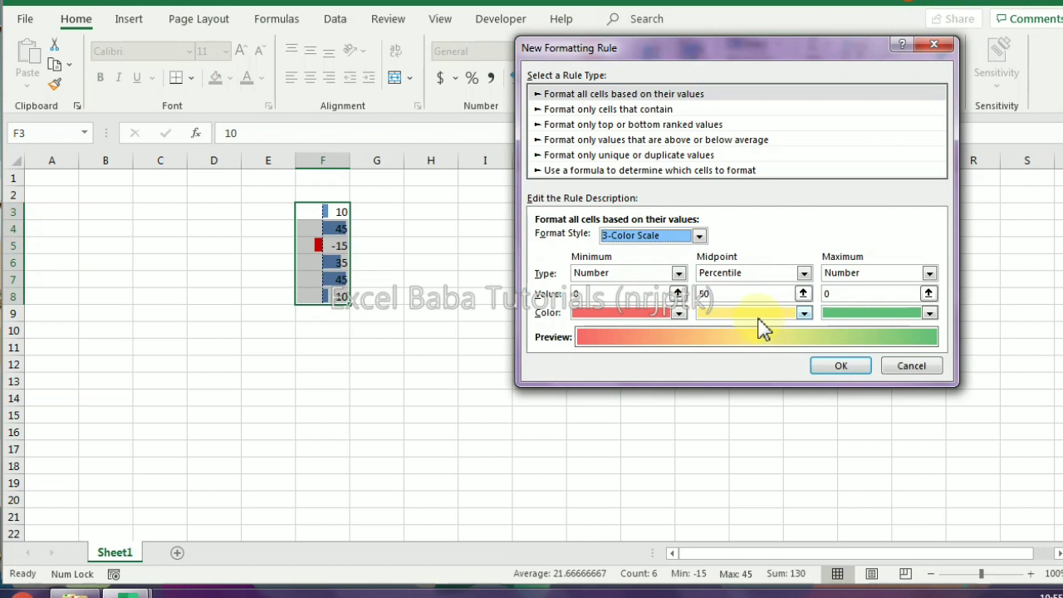
# - Set minimum -20, a yellow number midpoint of 20 and maximum 50, then confirm
pyautogui.doubleClick(577, 294)
pyautogui.write('1')
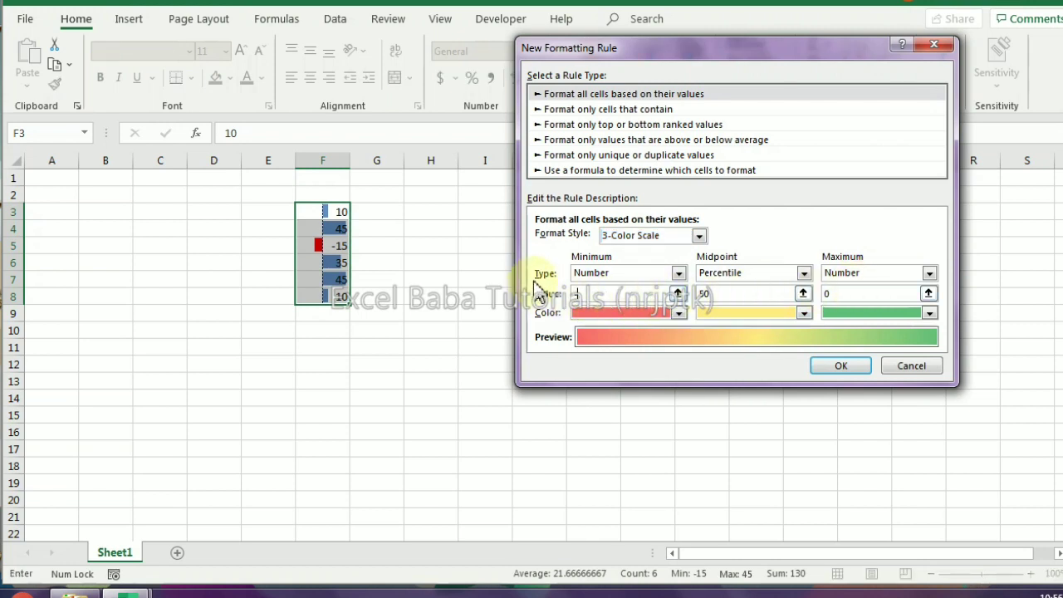
pyautogui.write('0')
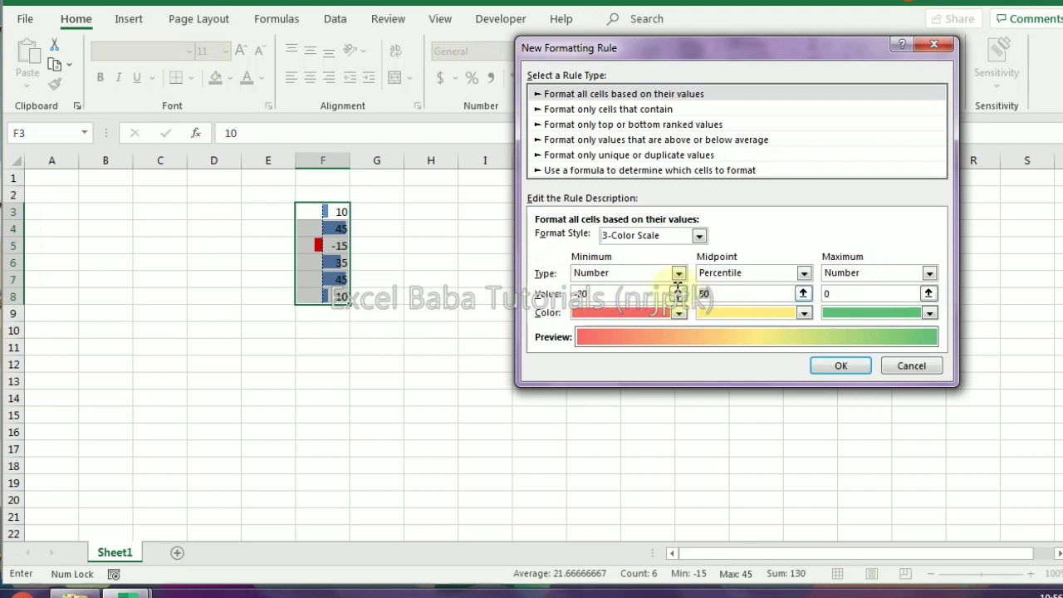
pyautogui.click(763, 275)
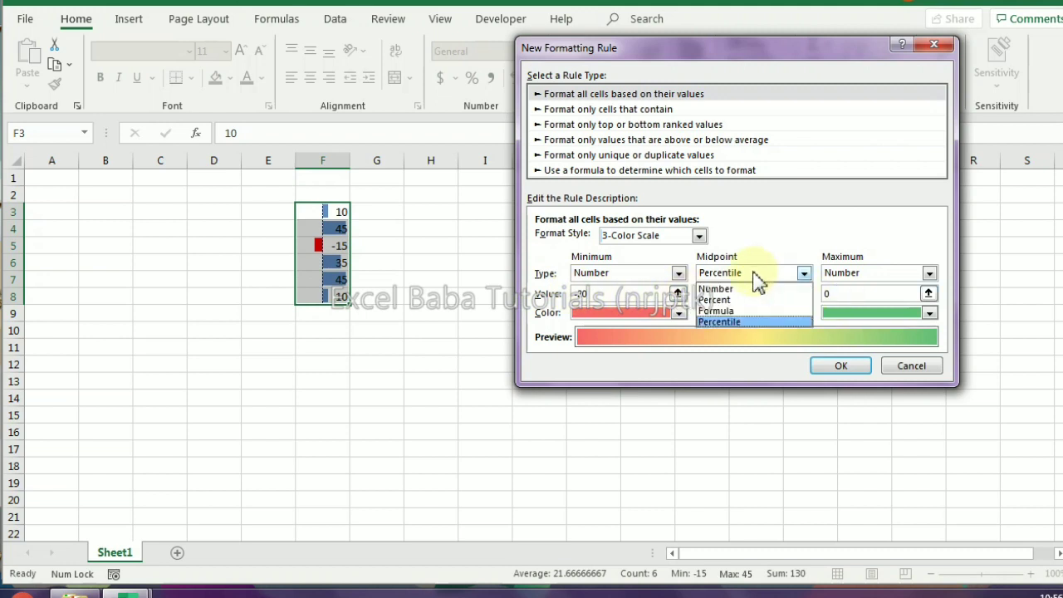
pyautogui.click(729, 289)
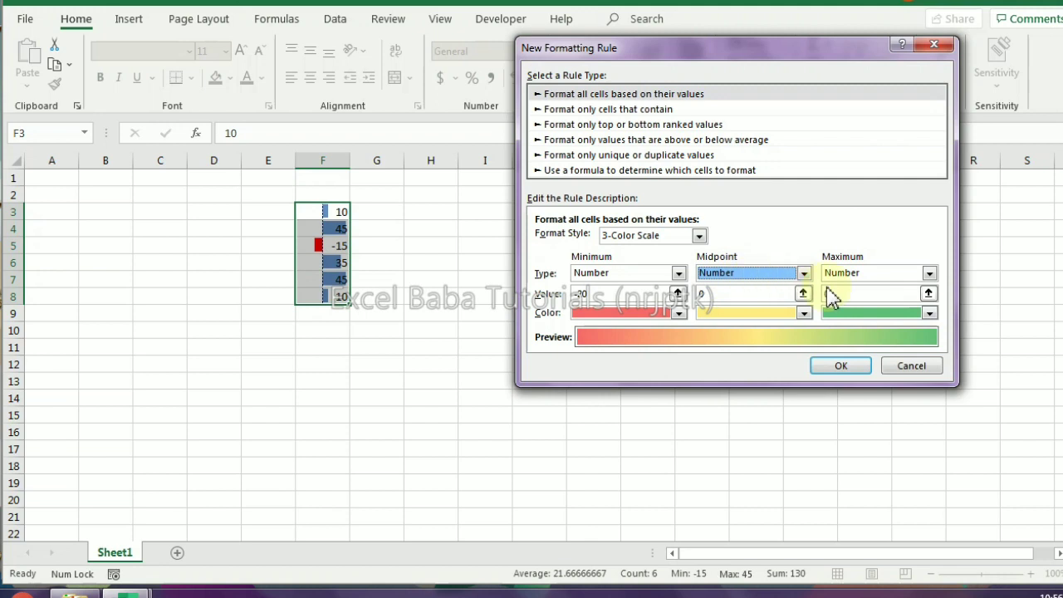
pyautogui.click(742, 310)
pyautogui.click(729, 295)
pyautogui.write('5')
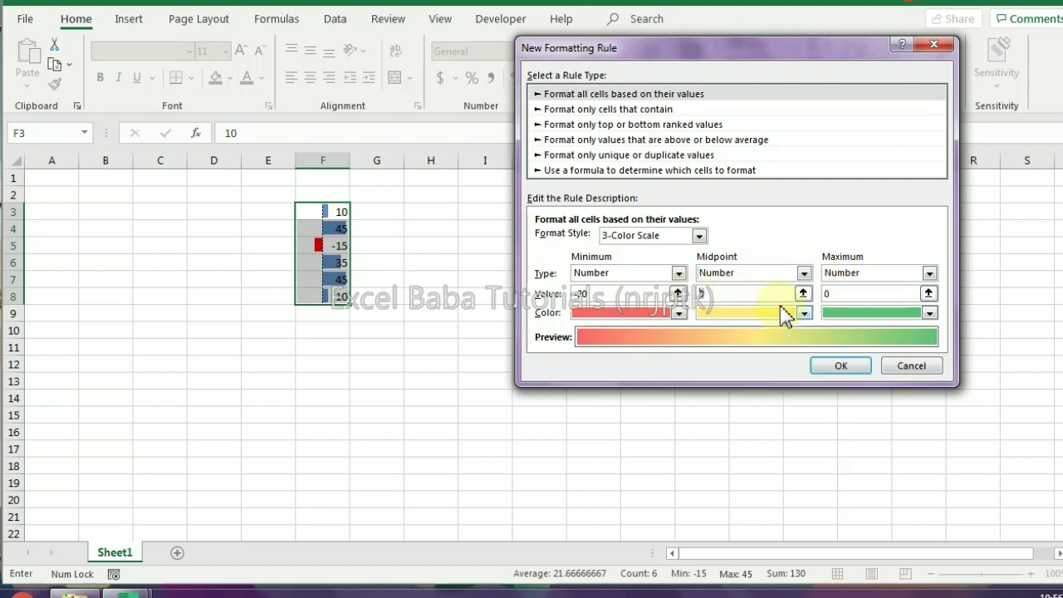
pyautogui.write('0')
pyautogui.doubleClick(824, 294)
pyautogui.write('50')
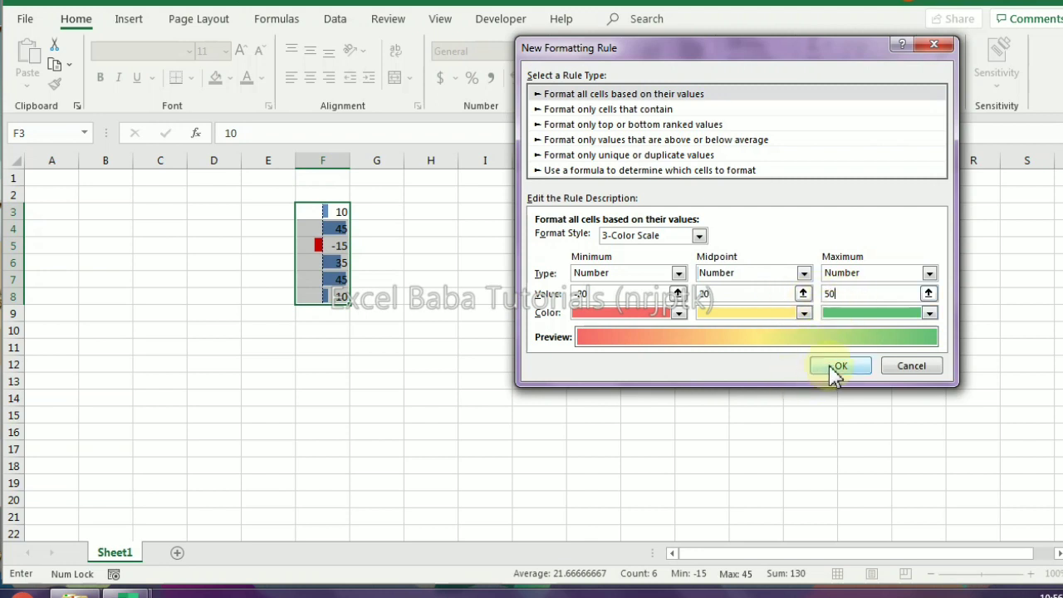
pyautogui.click(838, 368)
# - Delete the colour scale and data bar rules from F3:F8, then bring up Icon Sets
pyautogui.click(599, 54)
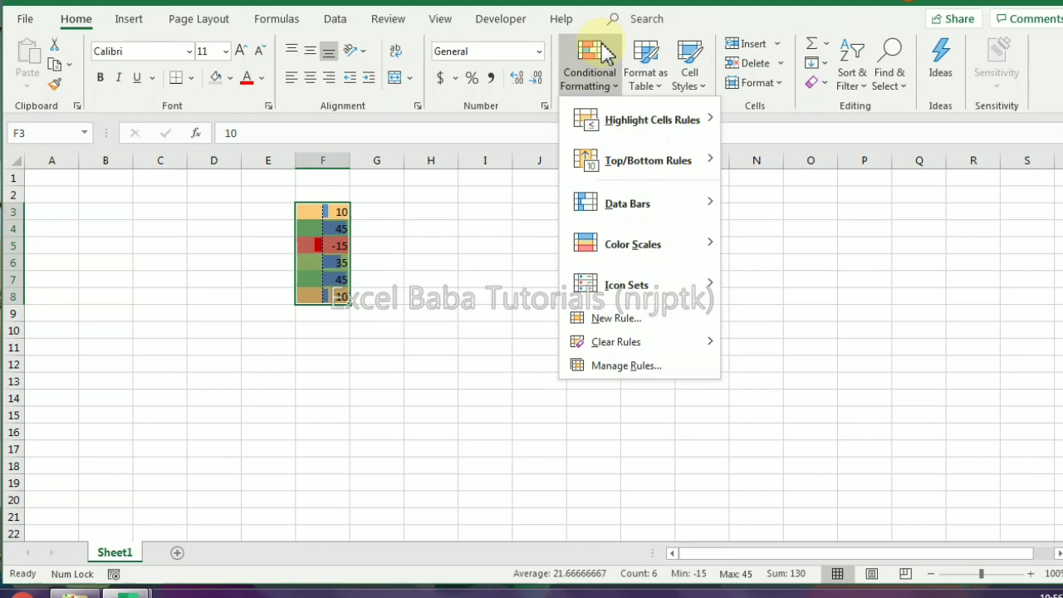
pyautogui.moveTo(643, 247)
pyautogui.moveTo(660, 287)
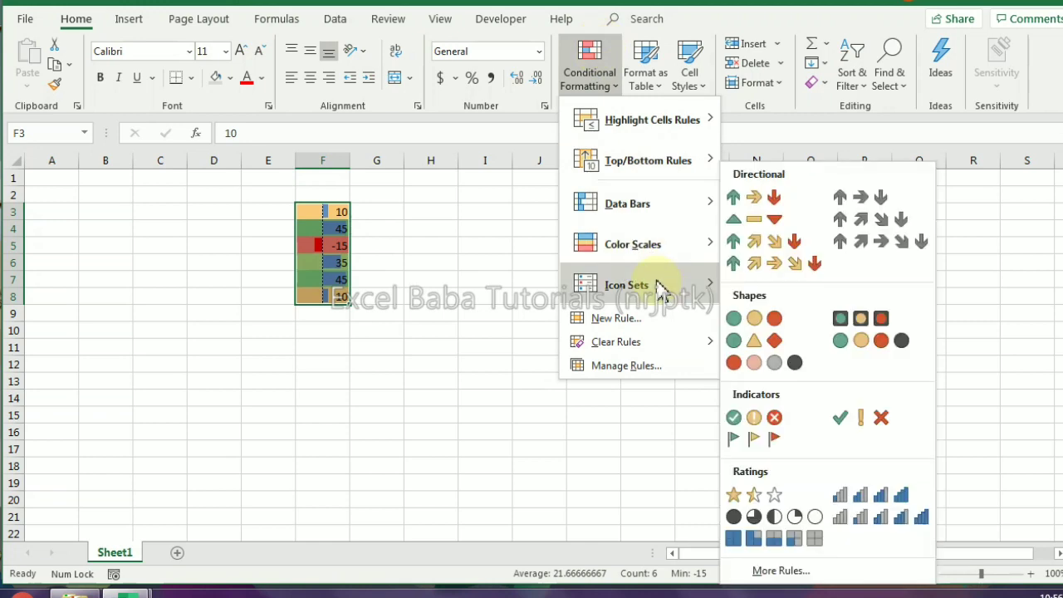
pyautogui.click(638, 367)
pyautogui.click(546, 196)
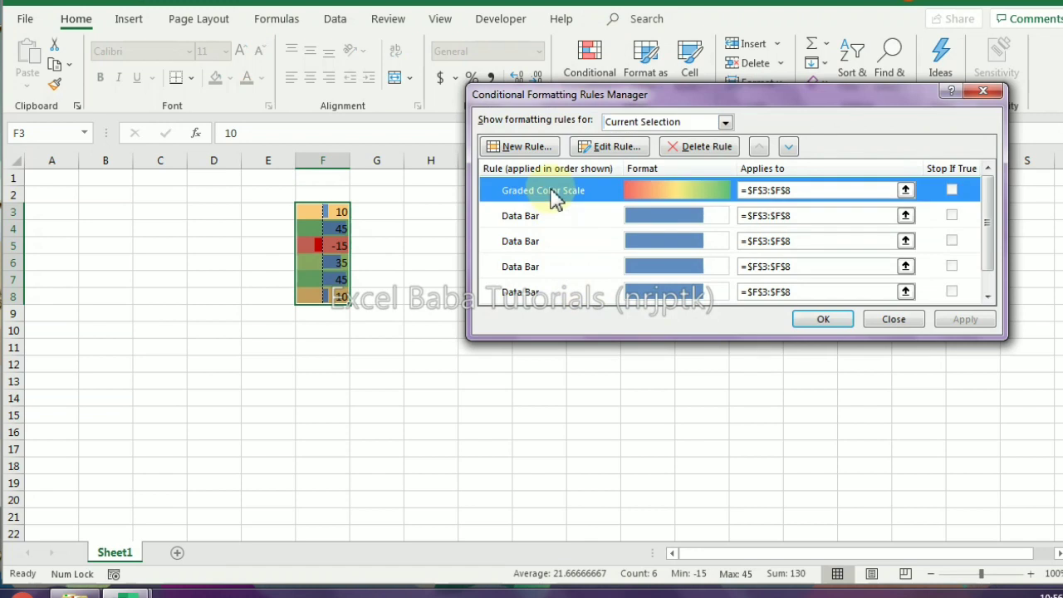
pyautogui.click(701, 148)
pyautogui.click(700, 148)
pyautogui.click(939, 321)
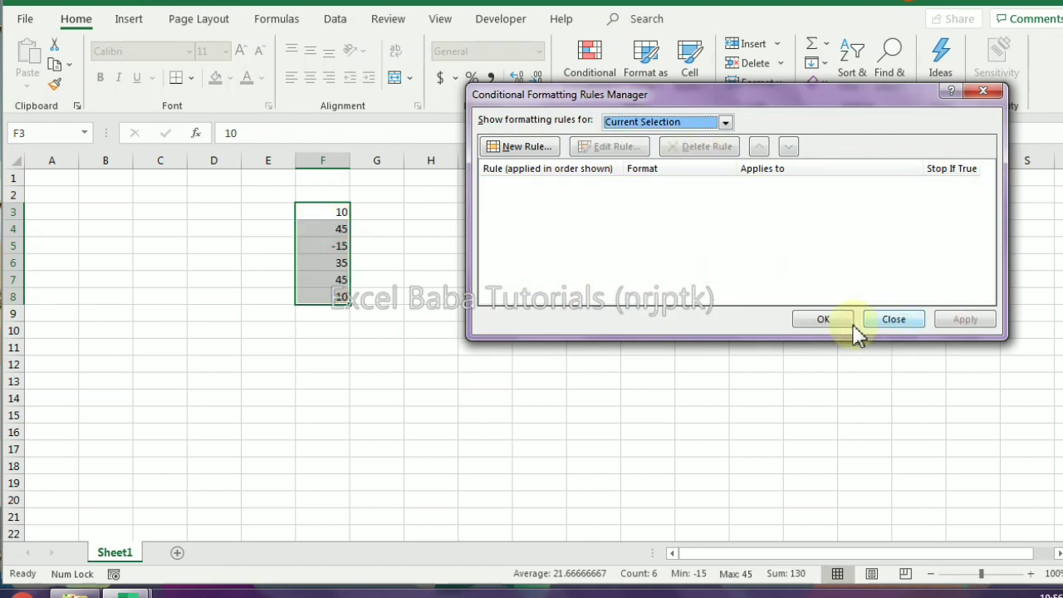
pyautogui.click(822, 321)
pyautogui.click(590, 84)
pyautogui.moveTo(672, 285)
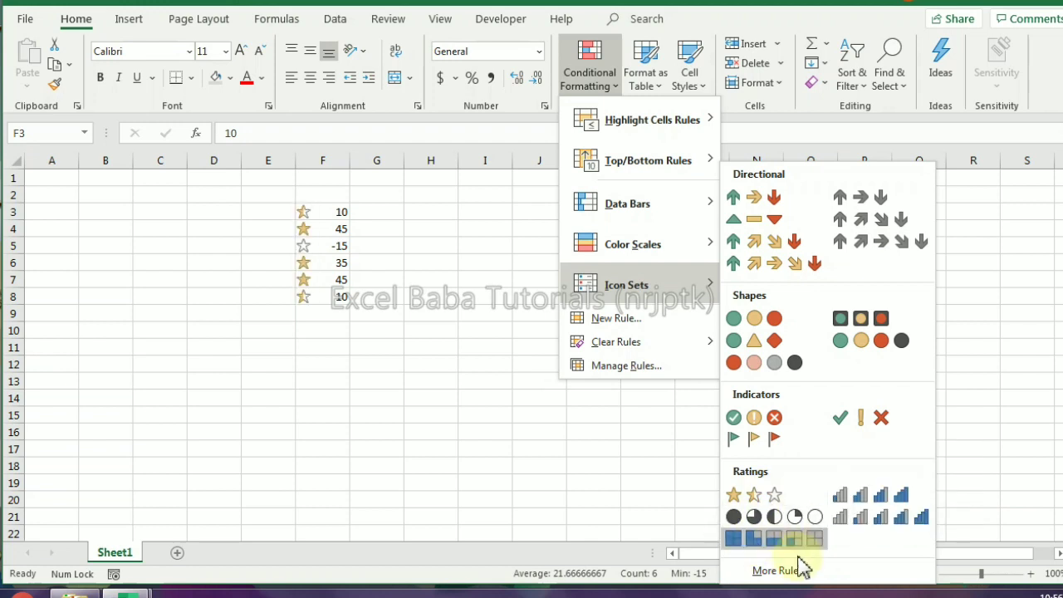
# - Start a custom icon set rule showing icons only in the cross/exclamation/check style
pyautogui.click(781, 571)
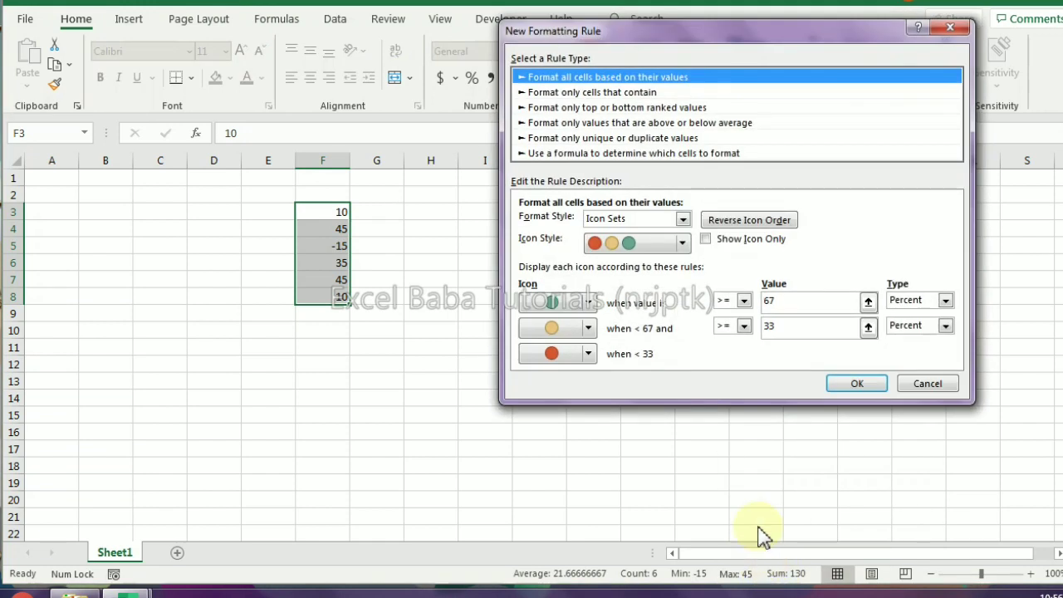
pyautogui.click(711, 246)
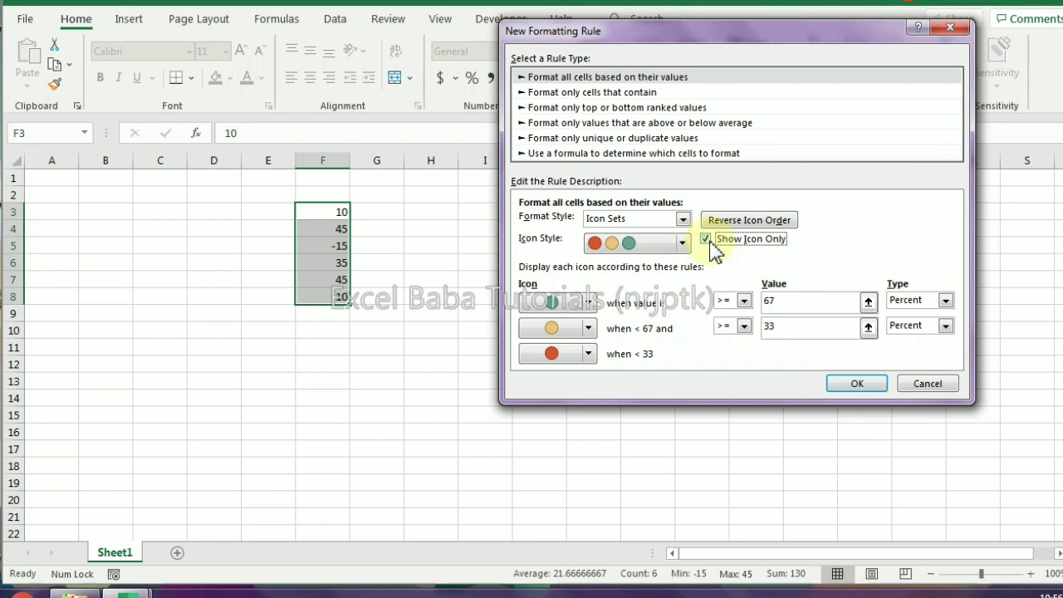
pyautogui.click(682, 243)
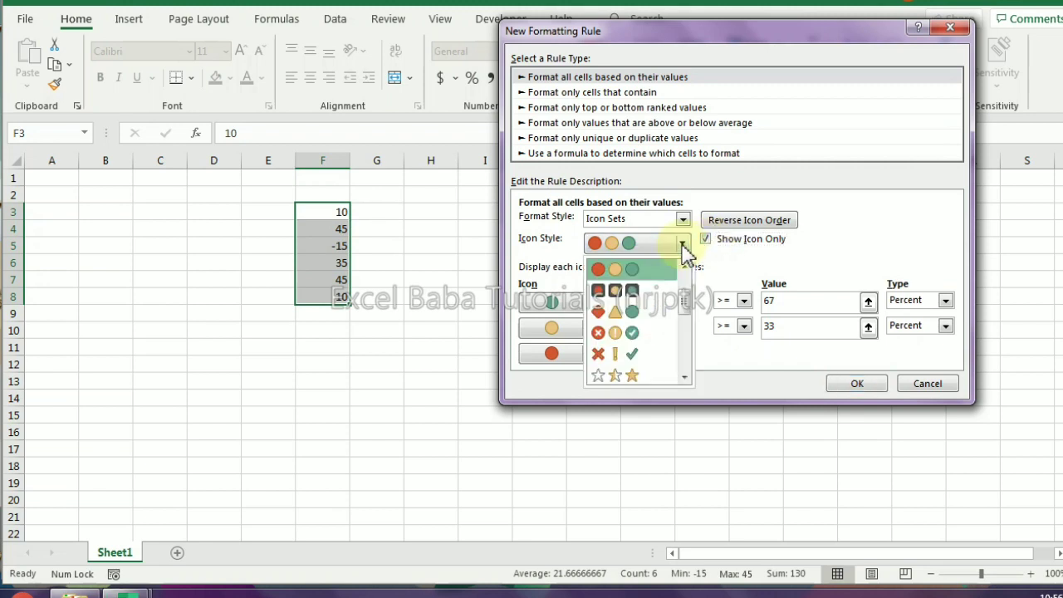
pyautogui.click(627, 332)
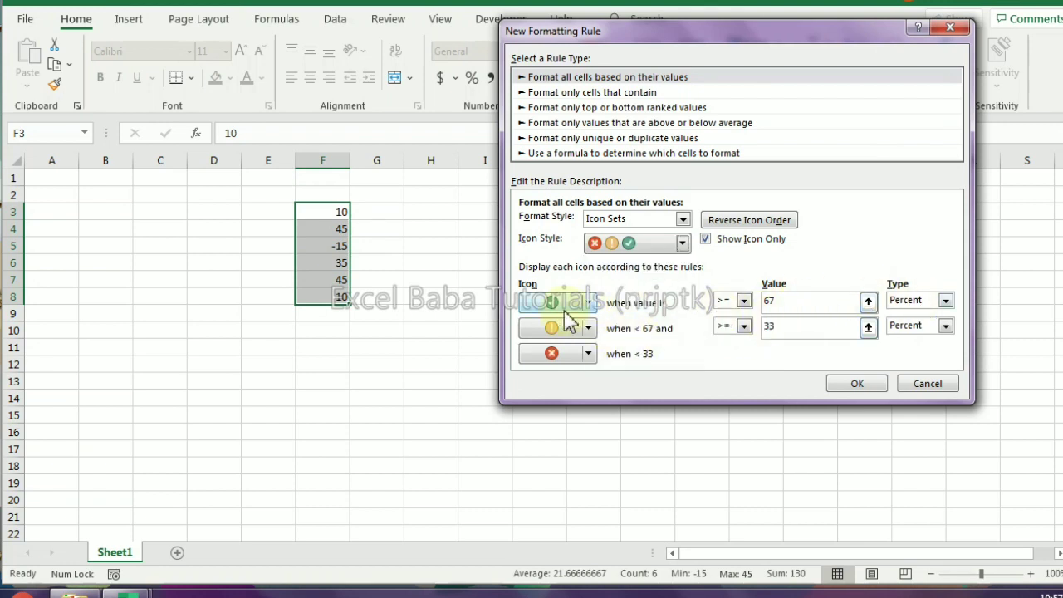
# - Make both thresholds Number type, with the check icon requiring values > 0
pyautogui.click(744, 300)
pyautogui.click(745, 300)
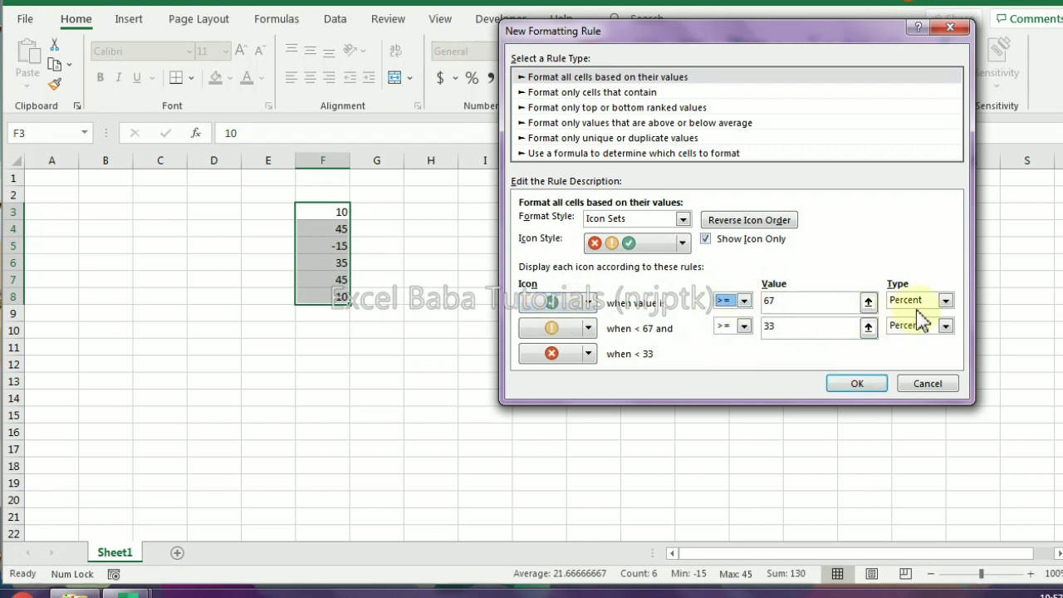
pyautogui.click(917, 302)
pyautogui.click(906, 315)
pyautogui.click(918, 325)
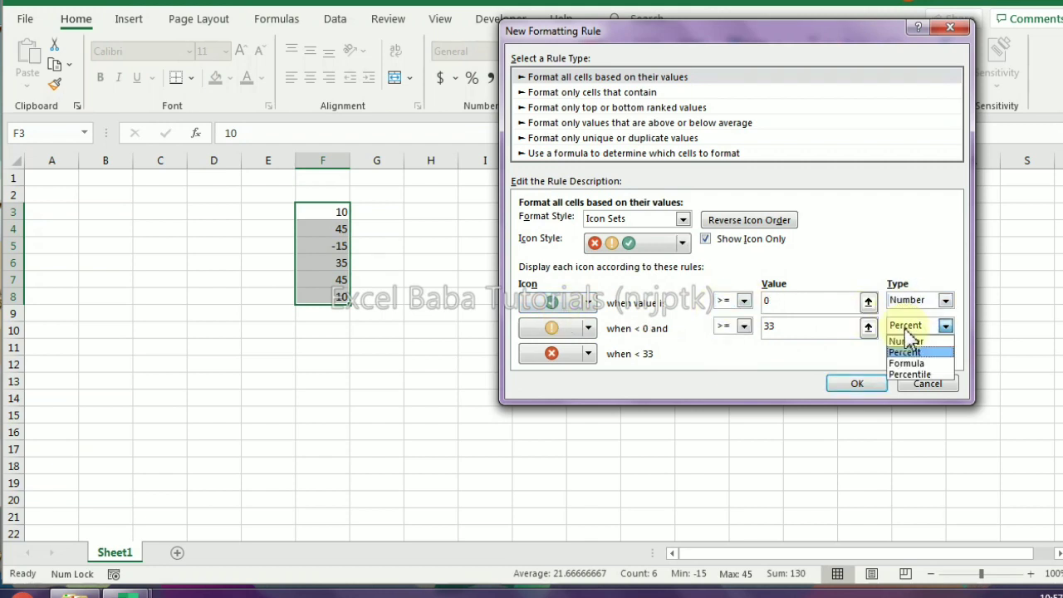
pyautogui.click(907, 339)
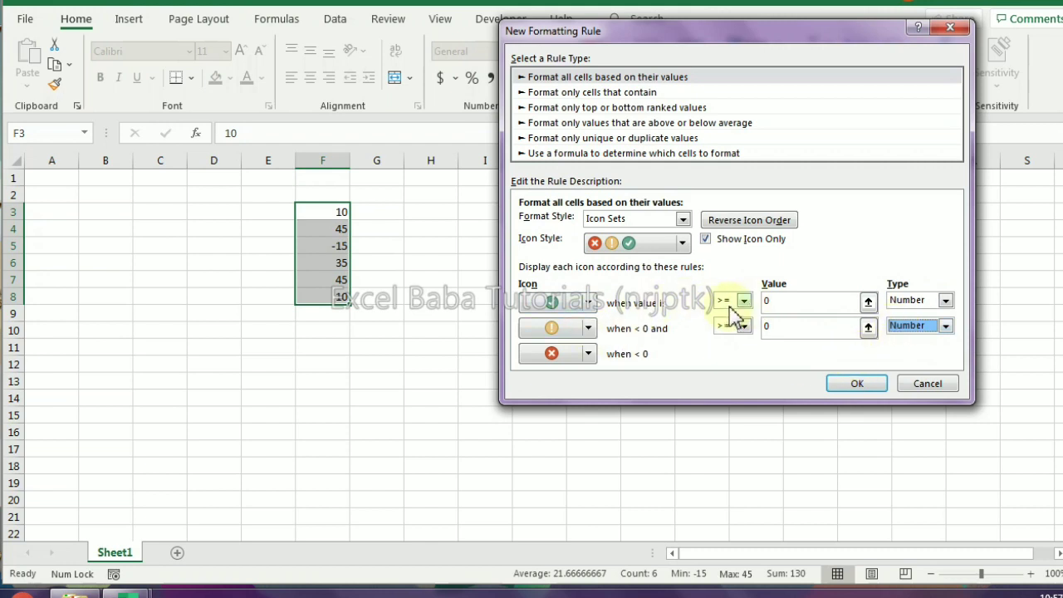
pyautogui.click(745, 301)
pyautogui.click(735, 328)
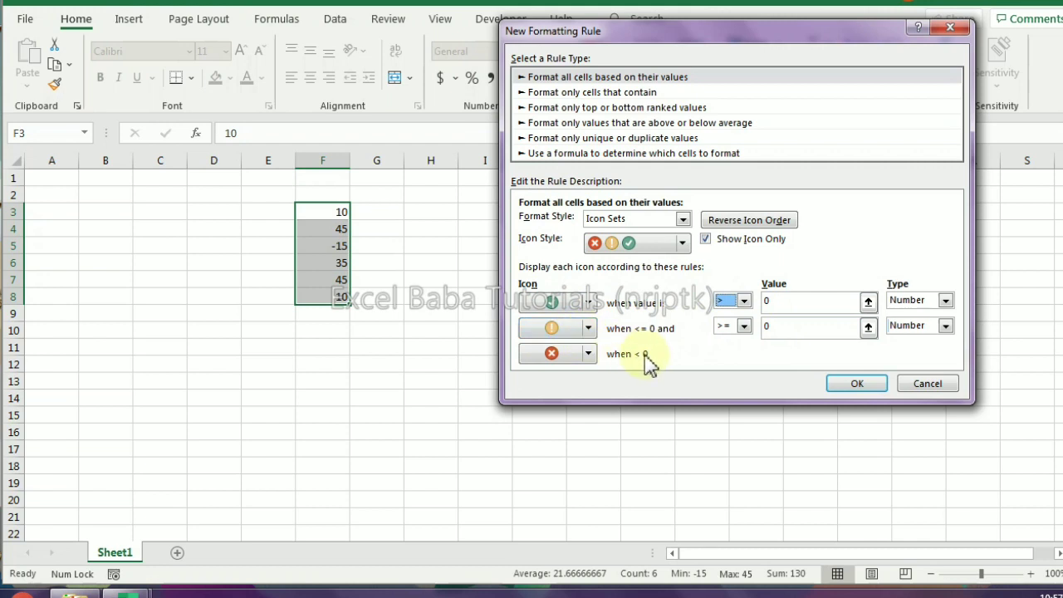
# - Use a blue square icon for values equal to 0 and confirm the rule
pyautogui.click(588, 303)
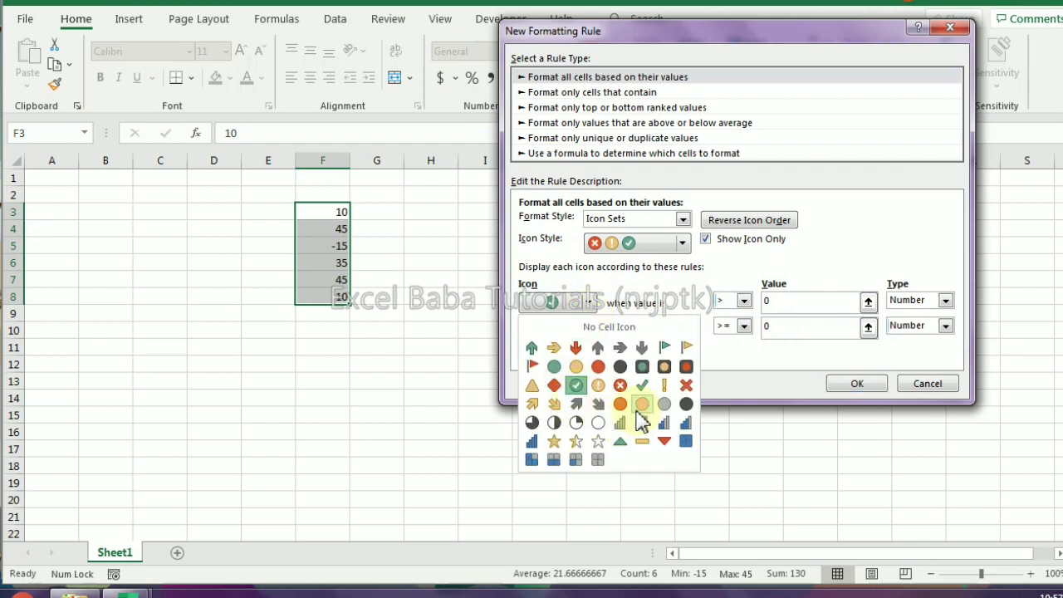
pyautogui.click(633, 290)
pyautogui.click(587, 329)
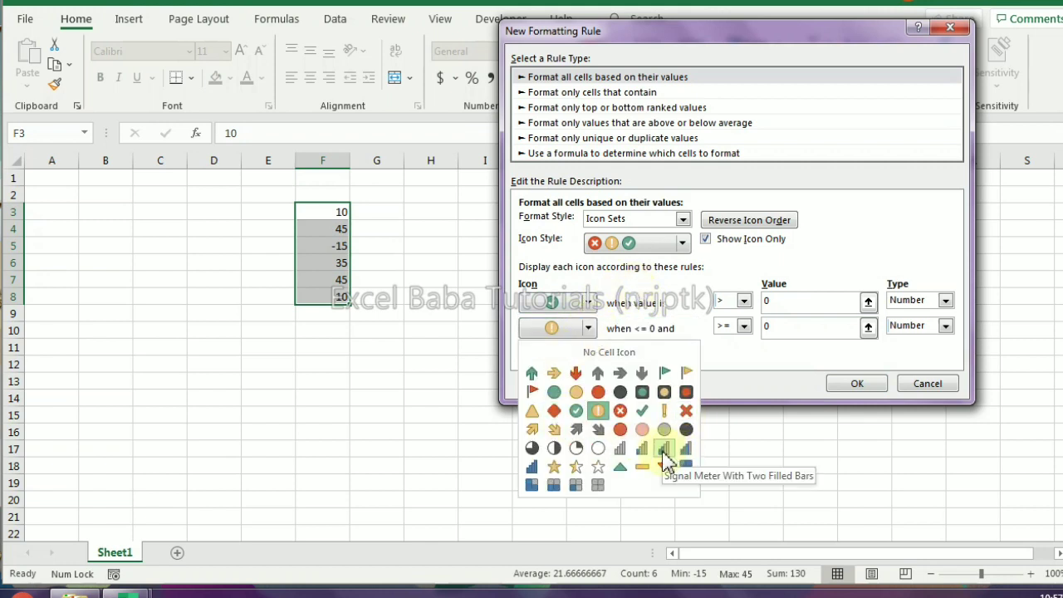
pyautogui.click(629, 297)
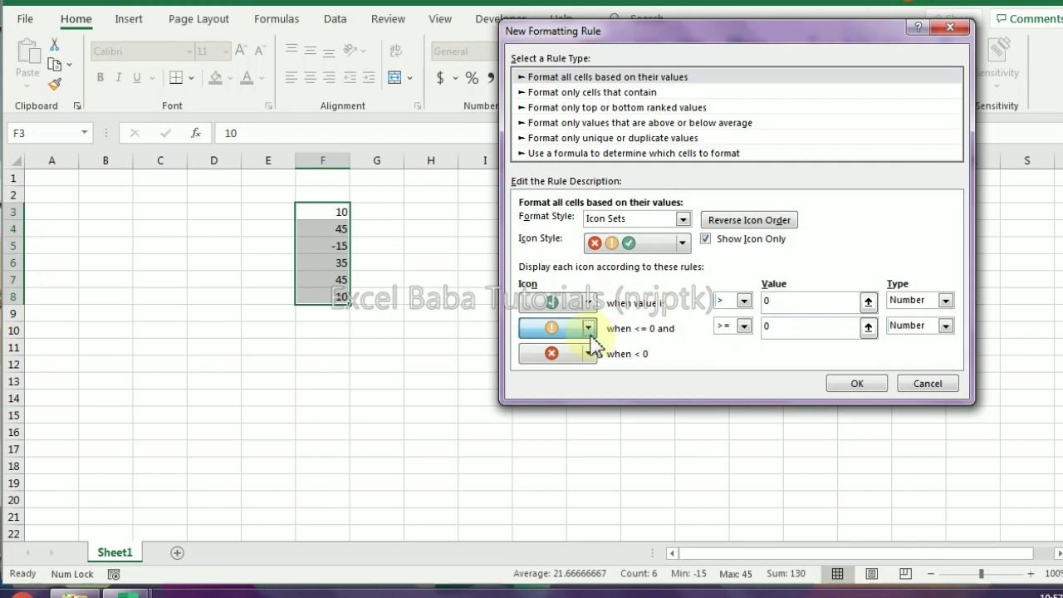
pyautogui.click(589, 329)
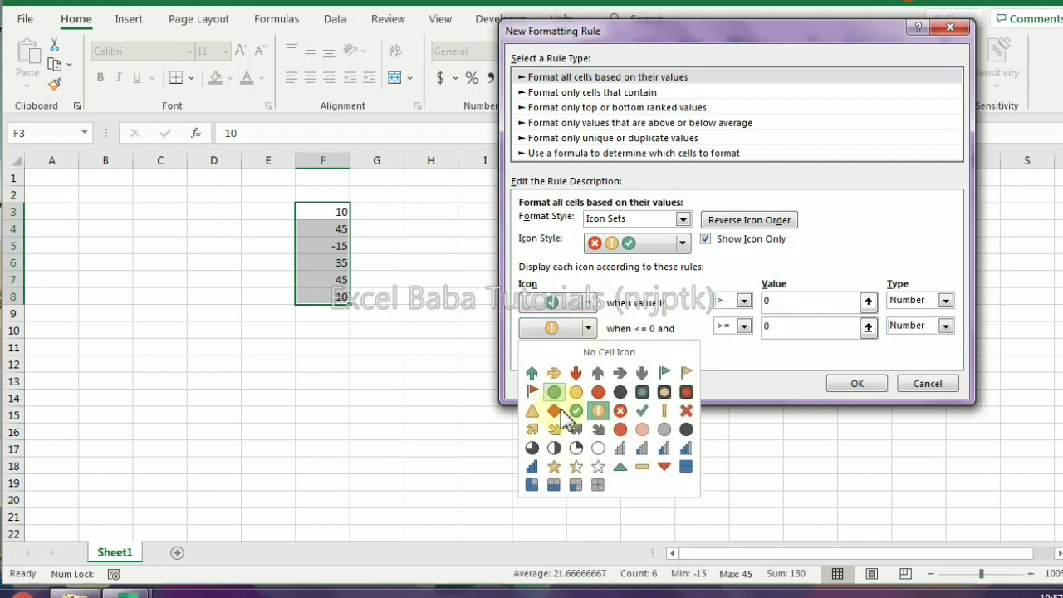
pyautogui.click(686, 466)
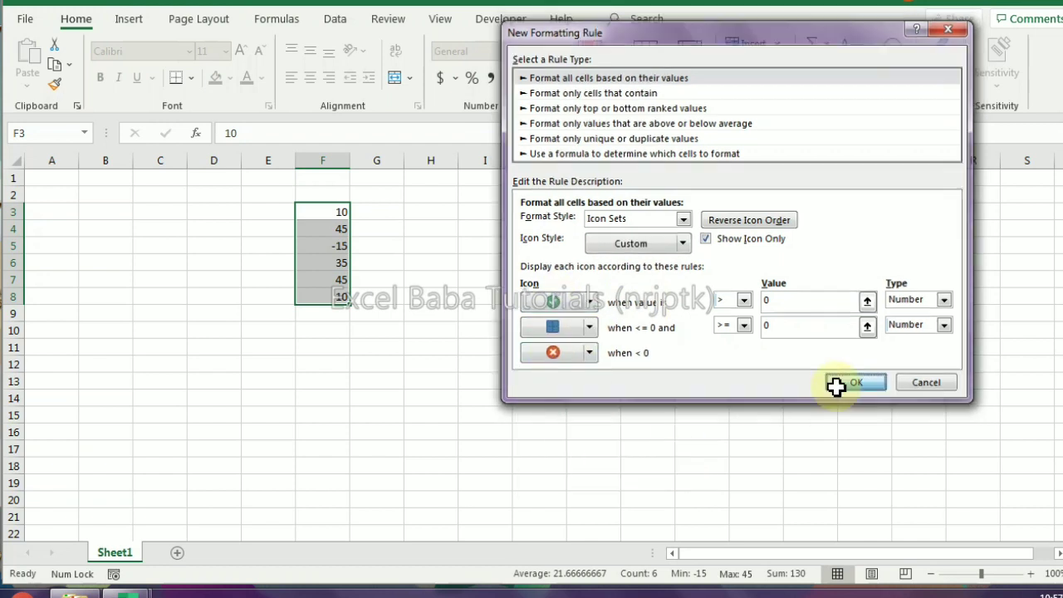
pyautogui.click(839, 384)
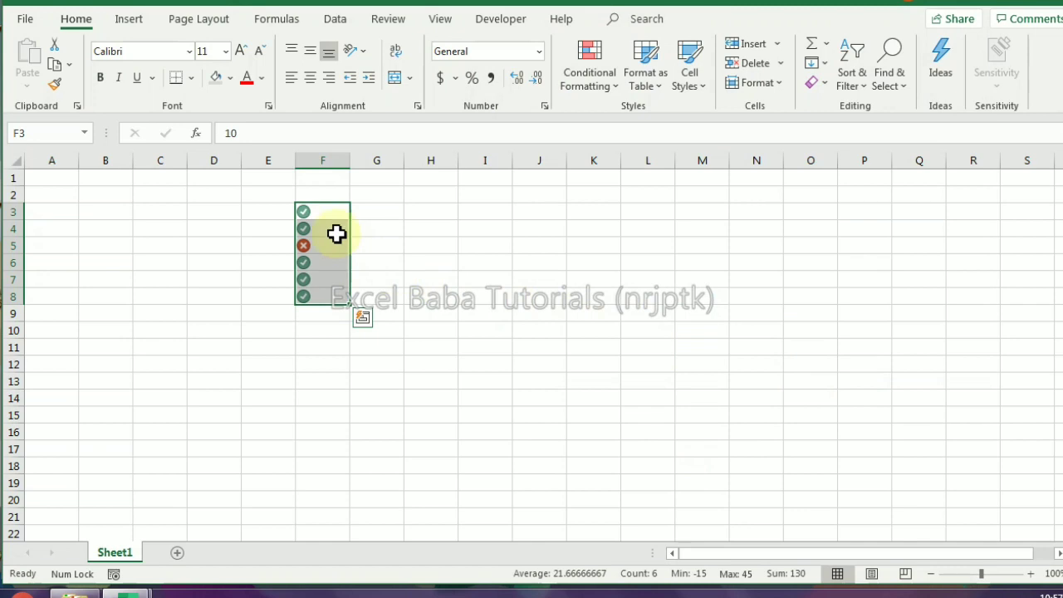
# - Clear F3:F8 and enter 15, -25 and 0 into F3, F4 and F5
pyautogui.press('Delete')
pyautogui.write('10')
pyautogui.press('Return')
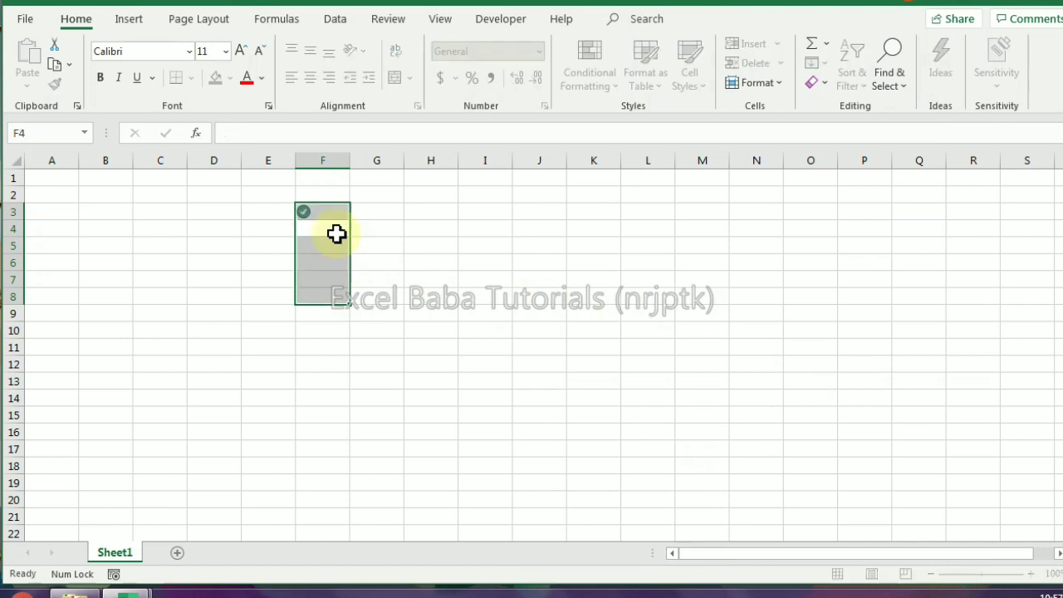
pyautogui.write('-')
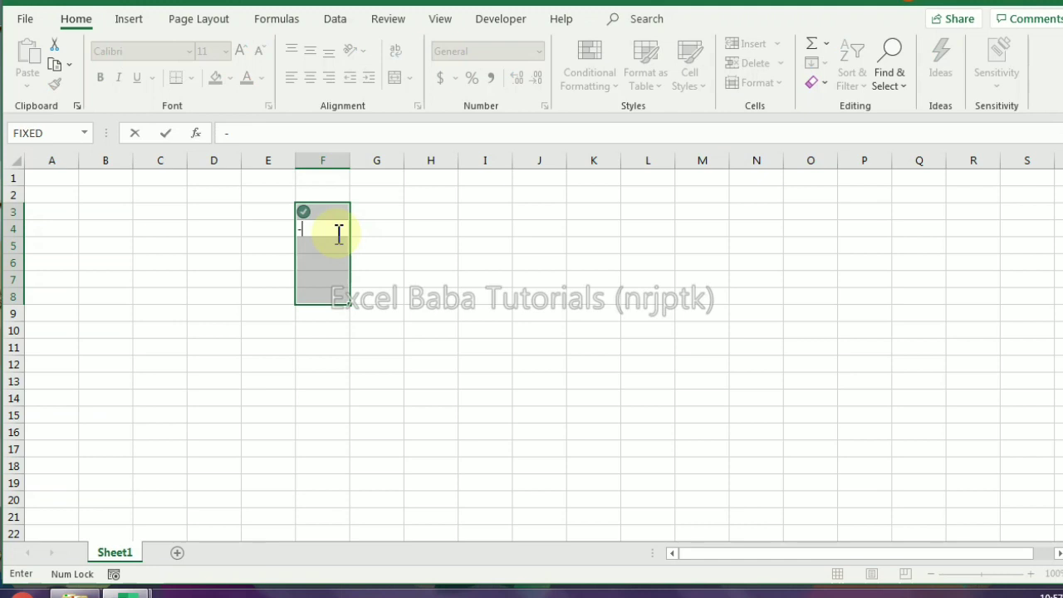
pyautogui.press('Return')
pyautogui.write('0')
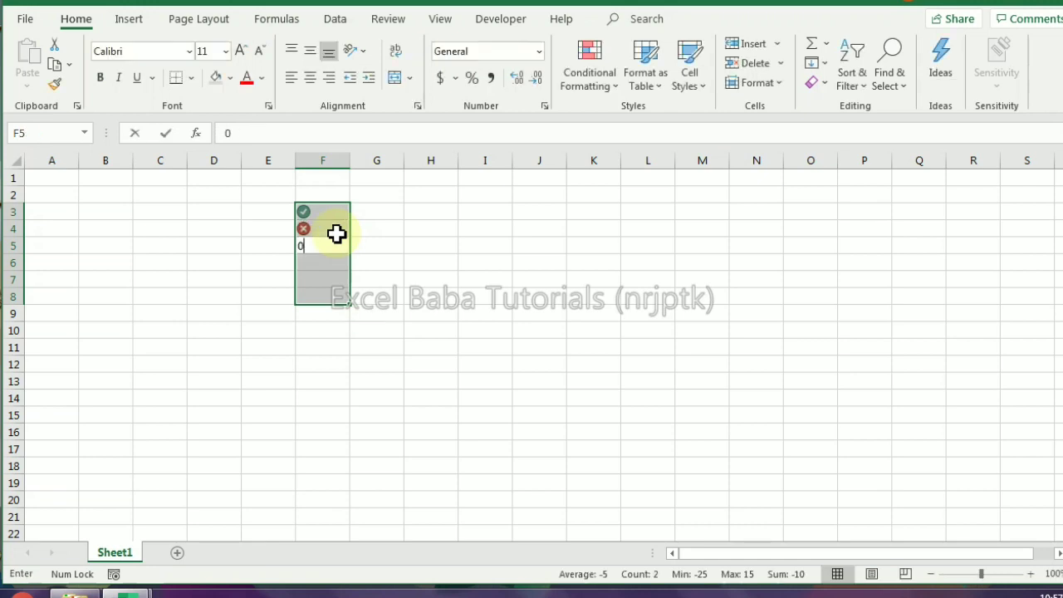
pyautogui.press('Return')
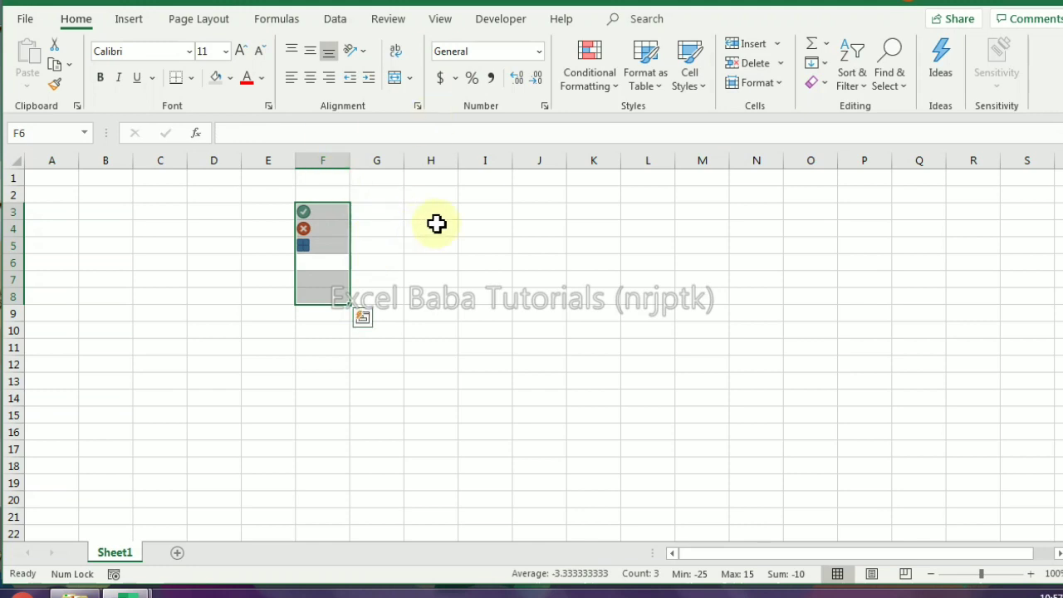
pyautogui.click(593, 92)
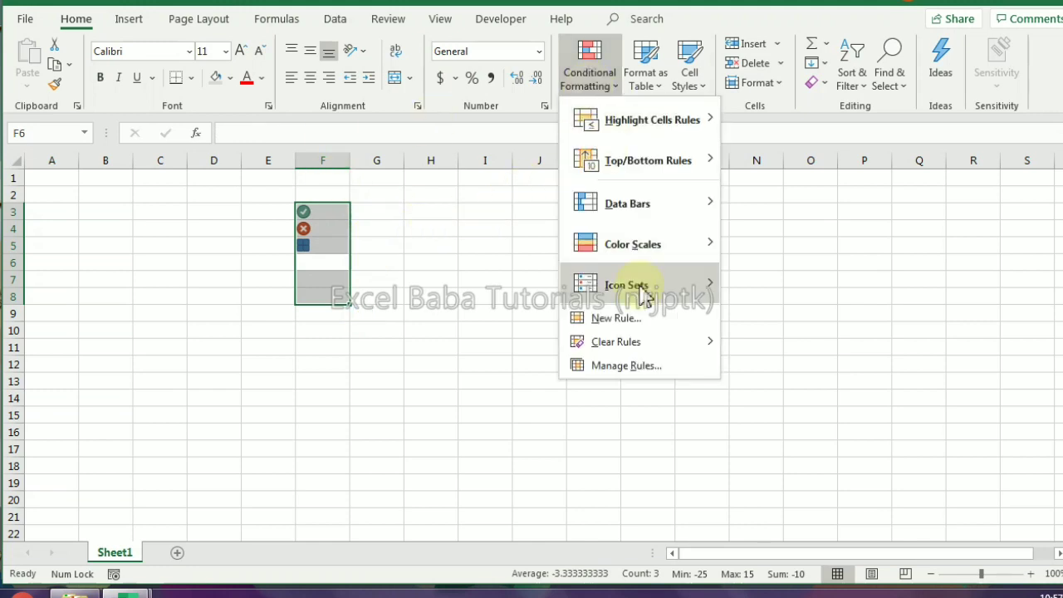
# - Preview each new-rule type, then choose 'Use a formula to determine which cells to format'
pyautogui.moveTo(648, 287)
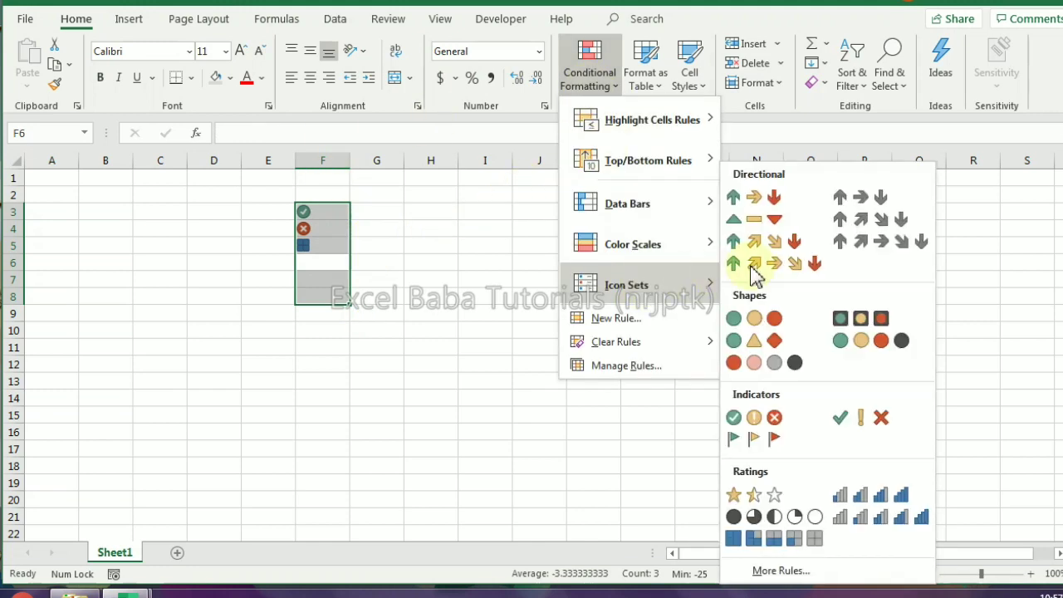
pyautogui.click(616, 320)
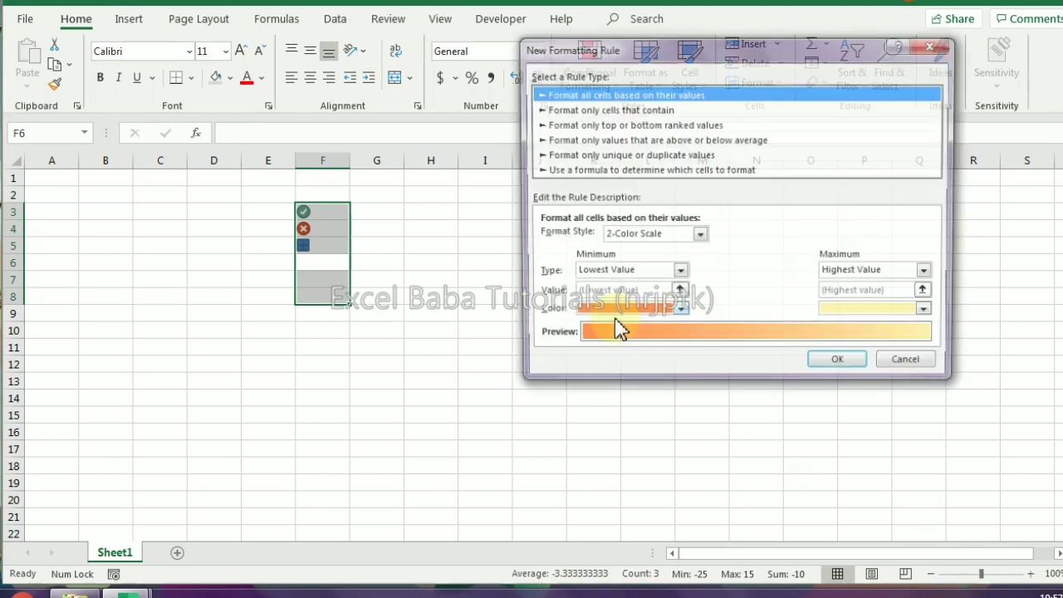
pyautogui.click(625, 156)
pyautogui.click(621, 141)
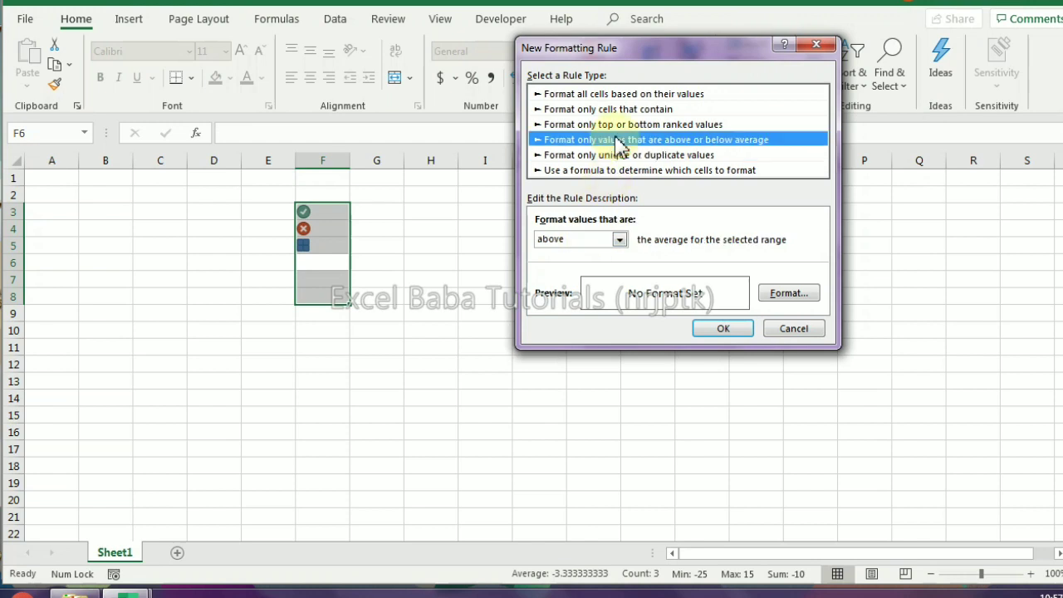
pyautogui.click(620, 239)
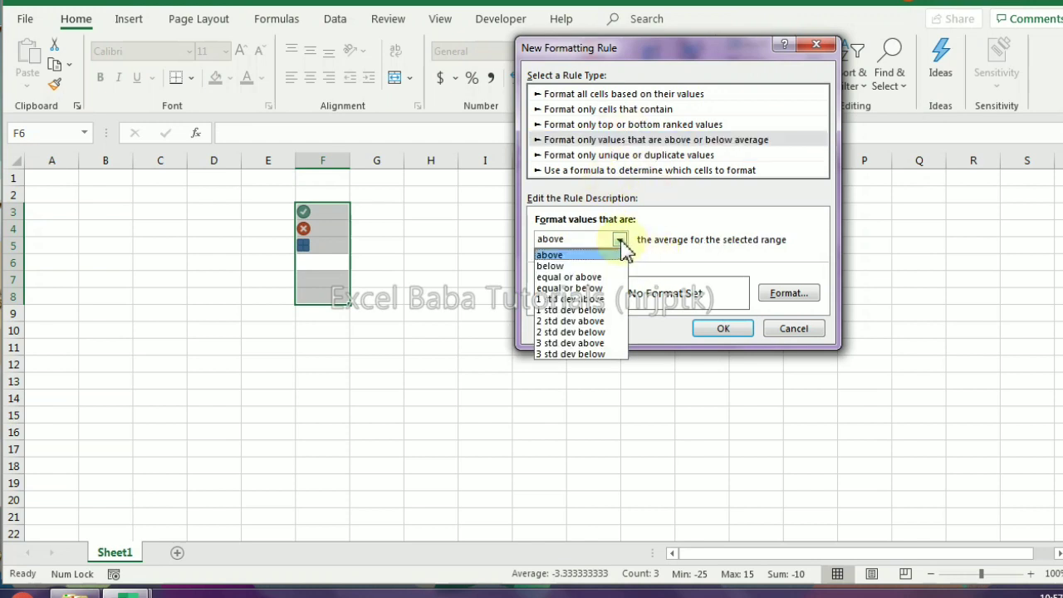
pyautogui.click(619, 240)
pyautogui.click(619, 124)
pyautogui.click(607, 108)
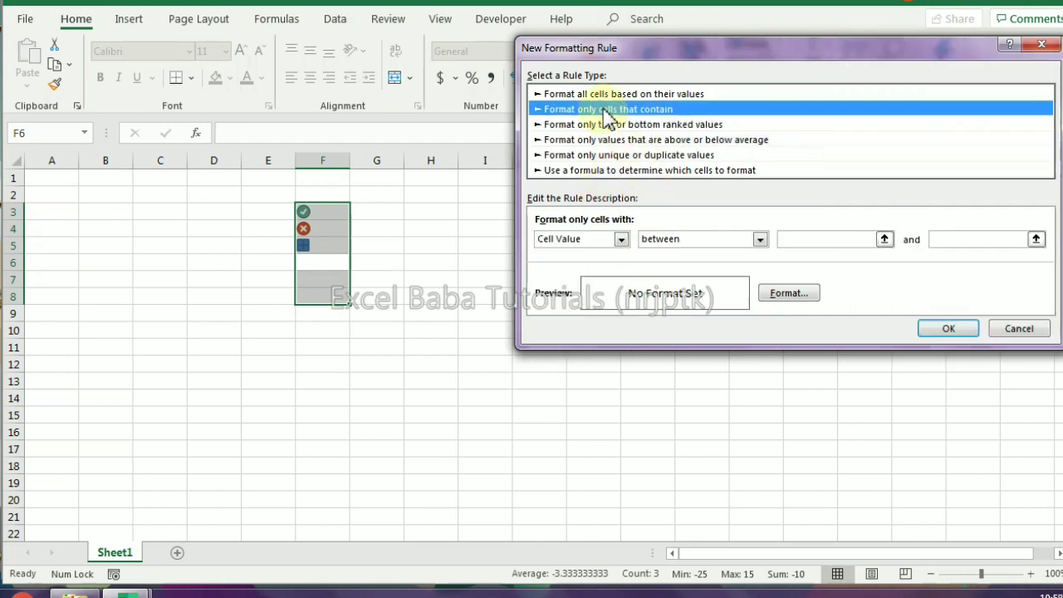
pyautogui.click(607, 94)
pyautogui.click(622, 124)
pyautogui.click(614, 156)
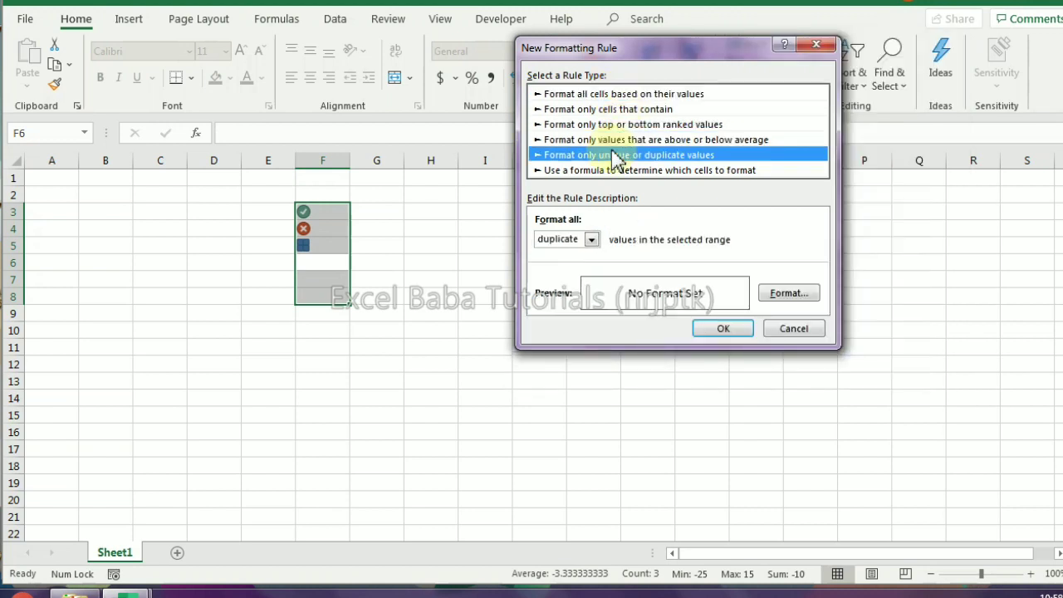
pyautogui.click(632, 171)
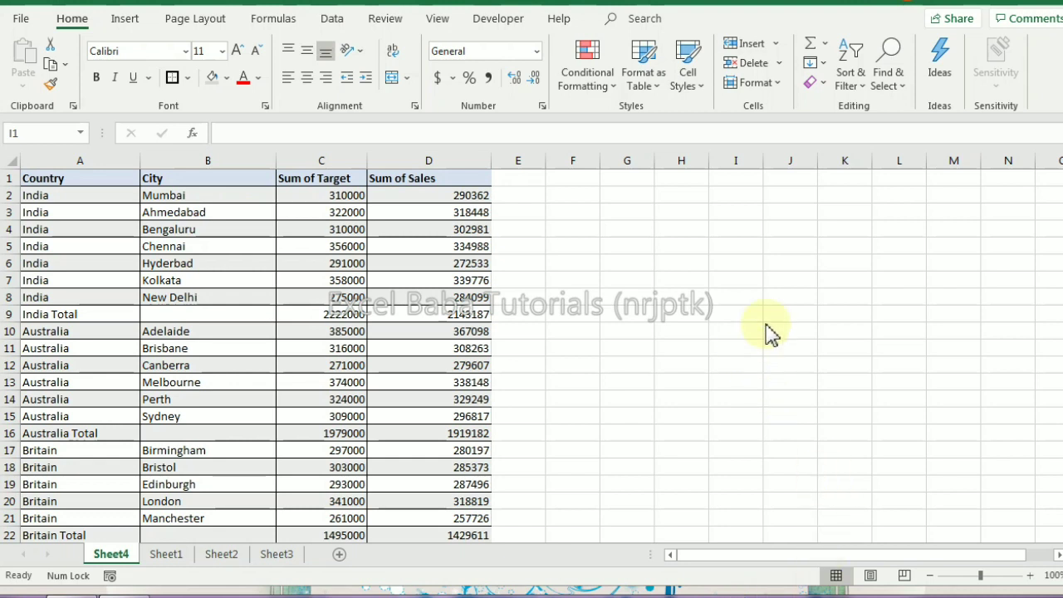
# - Enter =G9 in G4 and paste it into G6 and I4
pyautogui.click(643, 230)
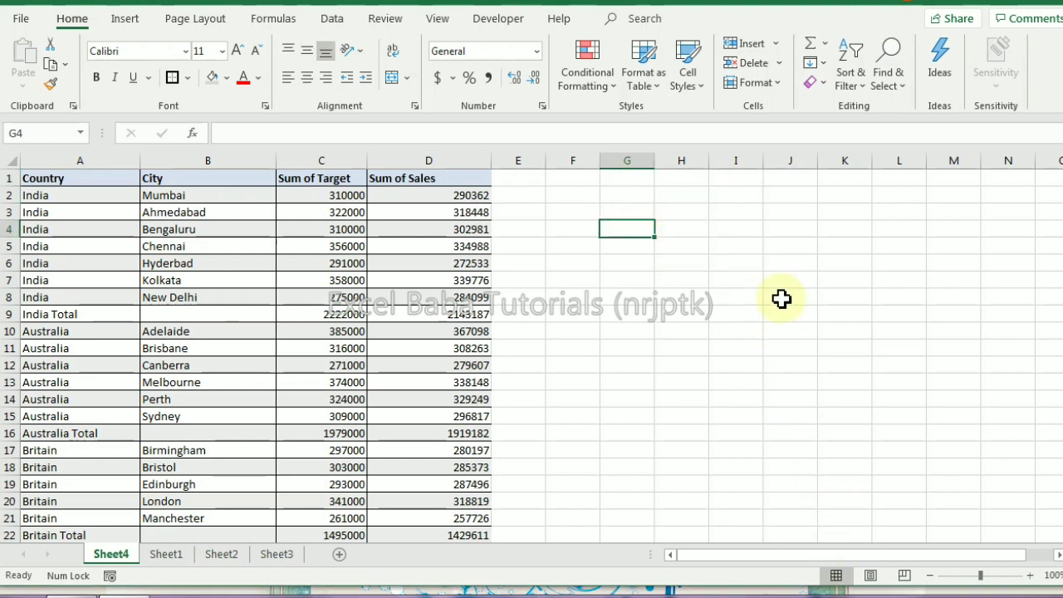
pyautogui.write('=')
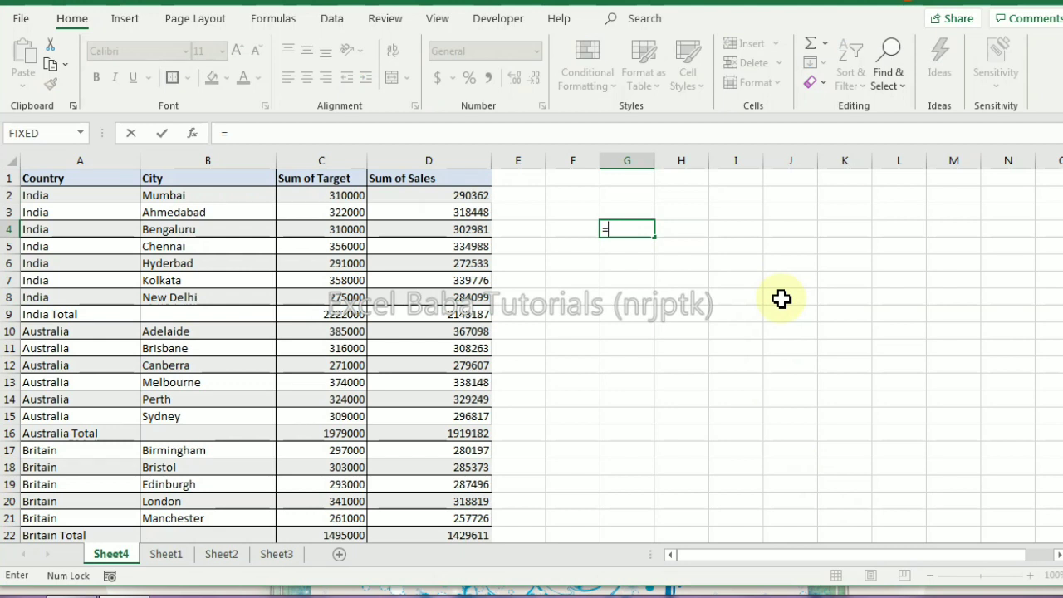
pyautogui.press('Down')
pyautogui.press('Down')
pyautogui.press('Down')
pyautogui.press('Down')
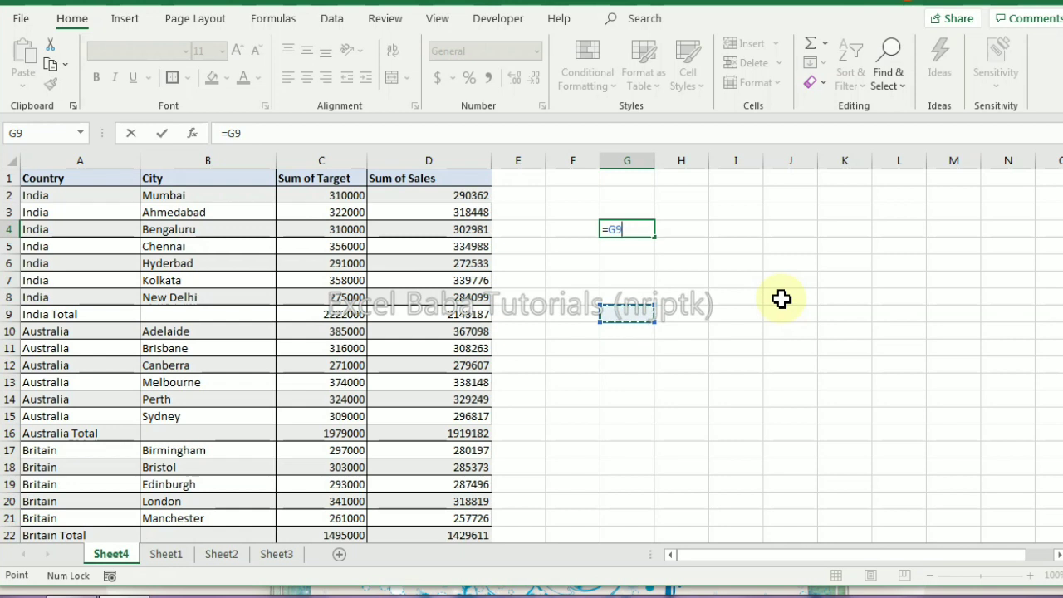
pyautogui.press('Return')
pyautogui.press('Up')
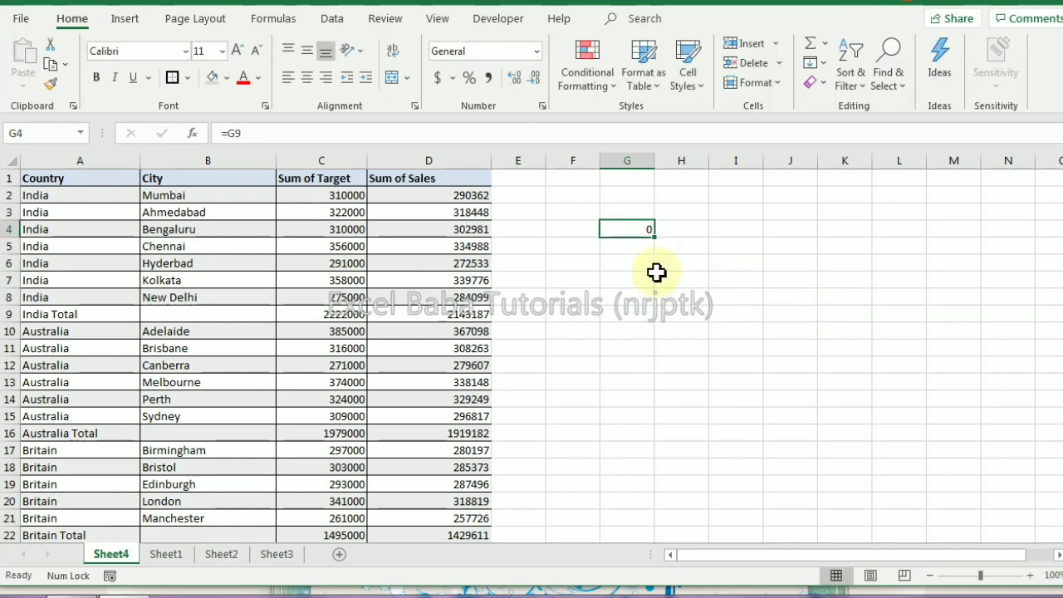
pyautogui.hotkey('ctrl', 'c')
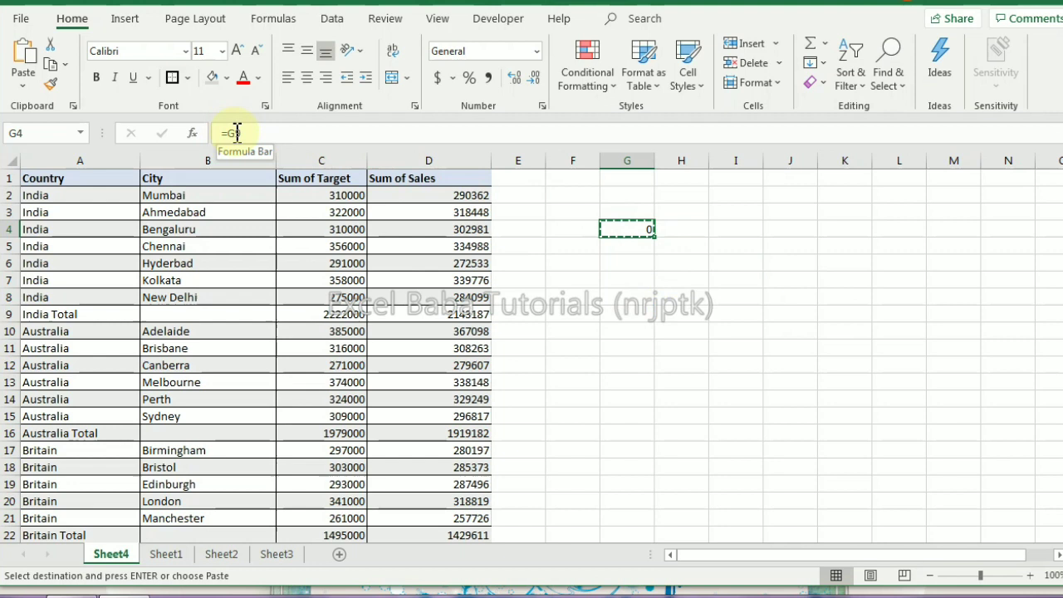
pyautogui.click(627, 262)
pyautogui.hotkey('ctrl', 'v')
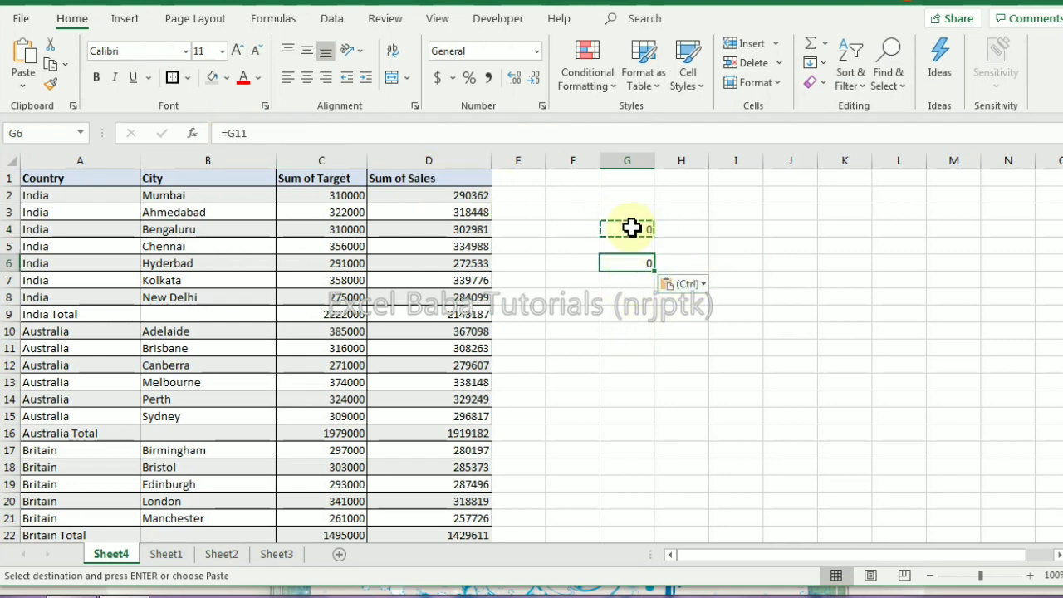
pyautogui.click(742, 230)
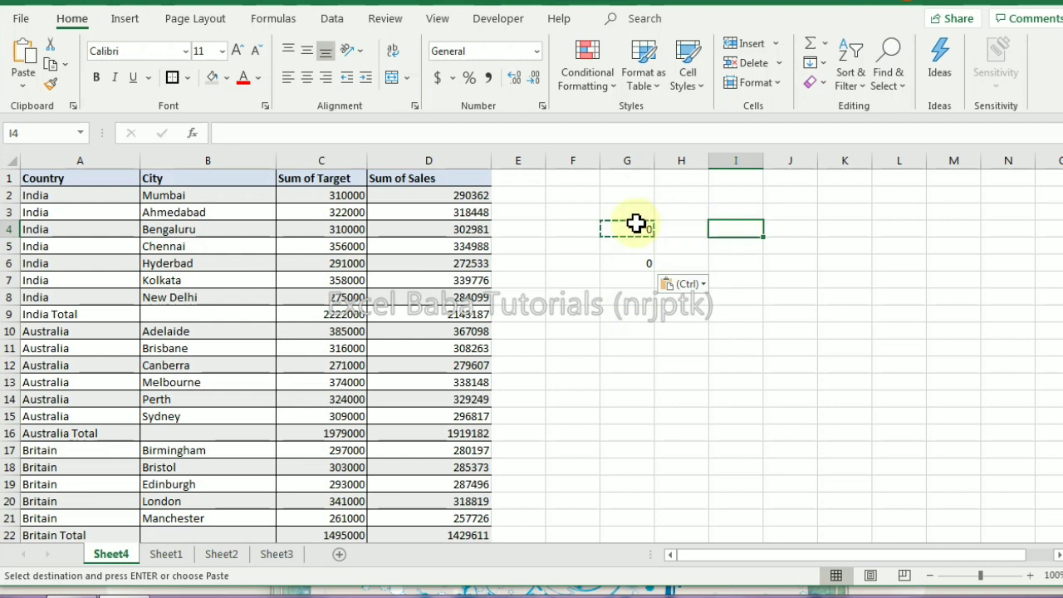
pyautogui.hotkey('ctrl', 'v')
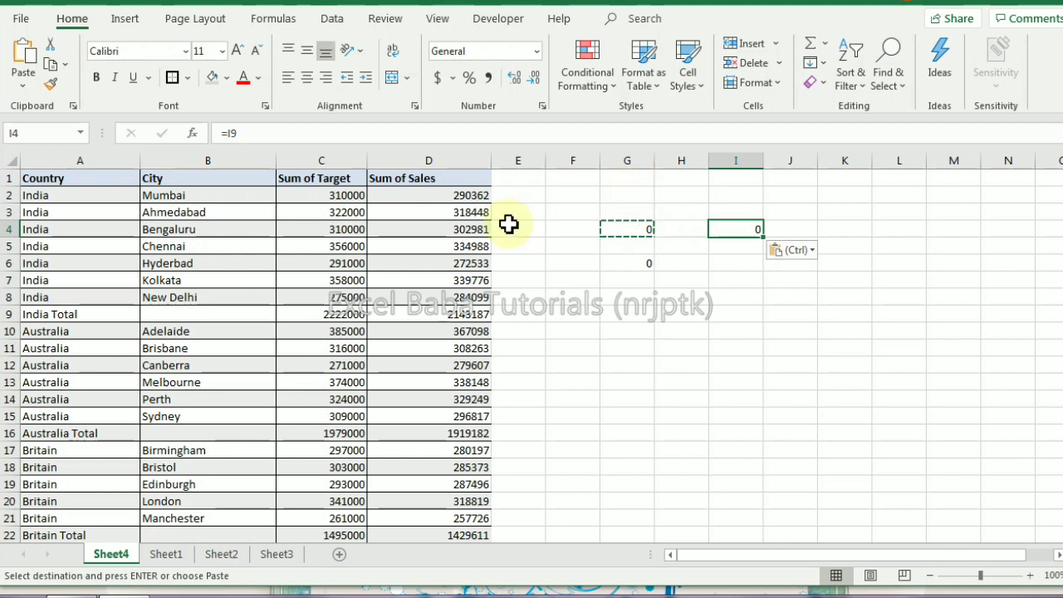
# - Change G4 to the row-locked =G$9 and paste it into G8 and G2
pyautogui.click(623, 229)
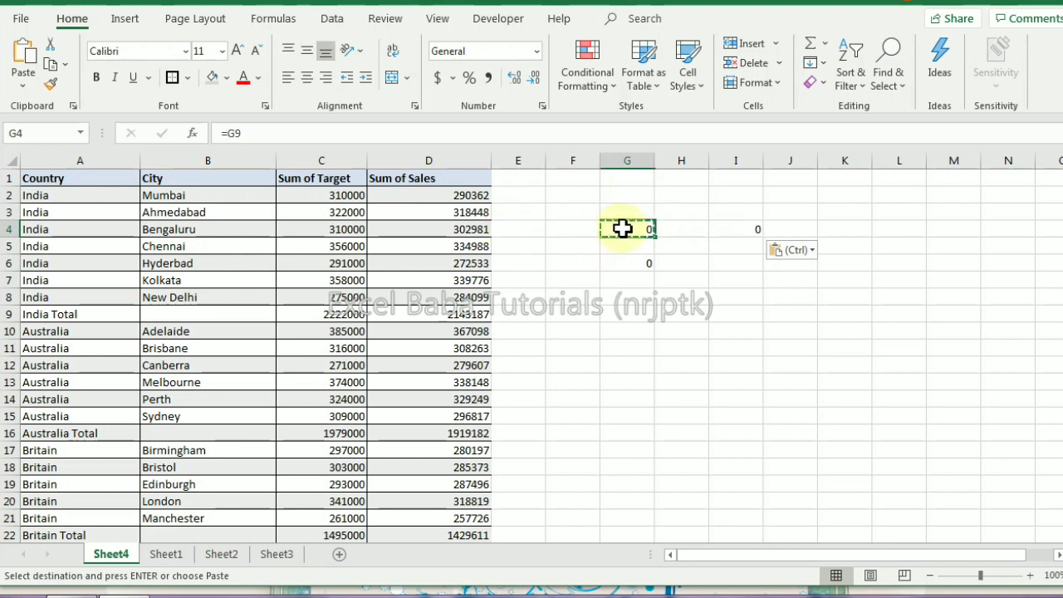
pyautogui.click(237, 132)
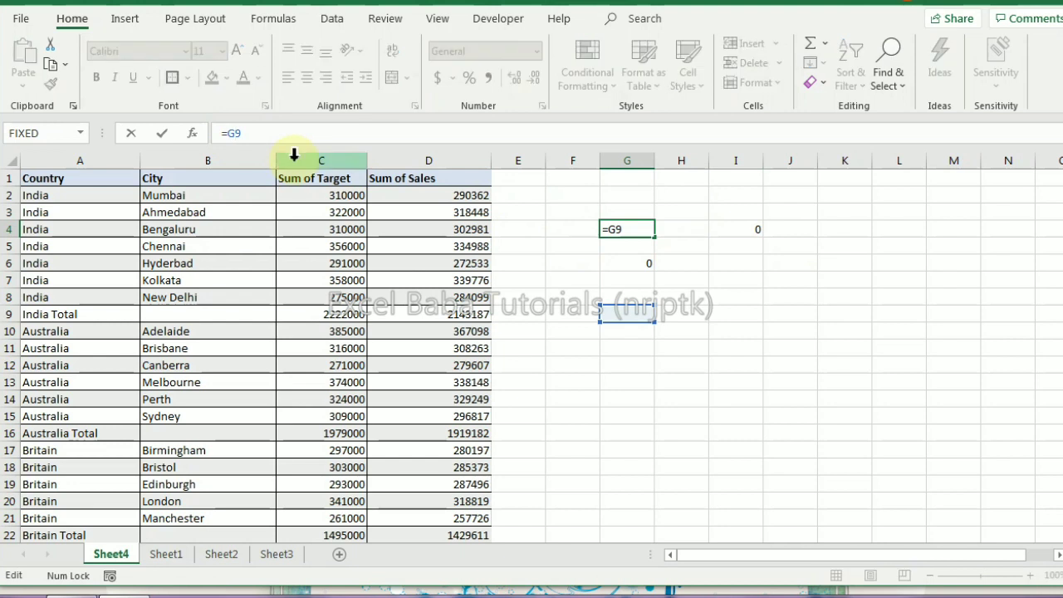
pyautogui.write('$')
pyautogui.press('Return')
pyautogui.click(631, 231)
pyautogui.hotkey('ctrl', 'c')
pyautogui.click(637, 297)
pyautogui.hotkey('ctrl', 'v')
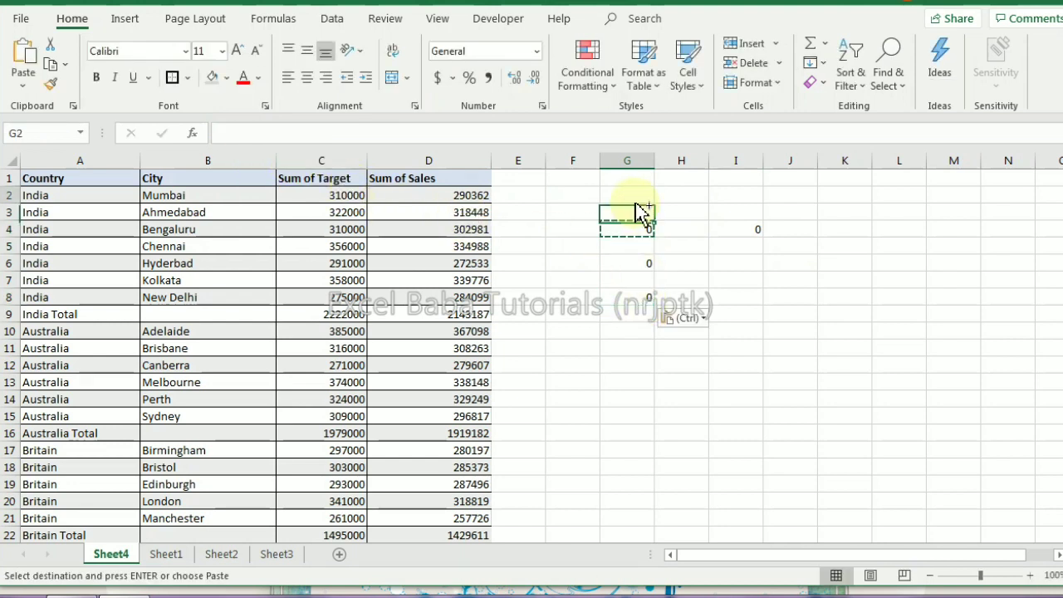
pyautogui.click(636, 198)
pyautogui.hotkey('ctrl', 'v')
# - Lock G4 as =$G$9, paste it into J10, then clear columns G–J
pyautogui.click(637, 229)
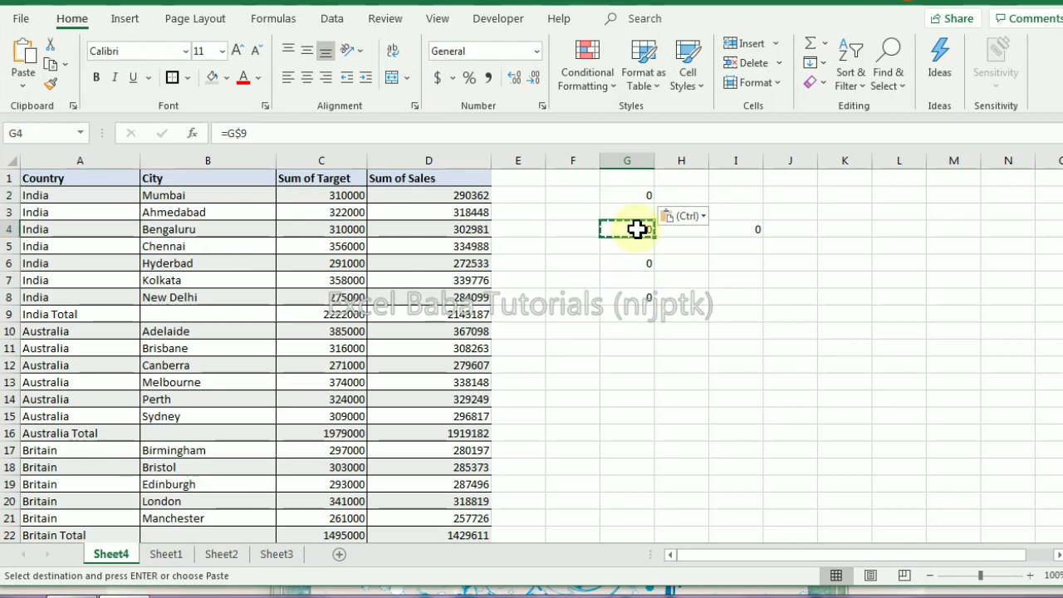
pyautogui.doubleClick(637, 229)
pyautogui.write('$')
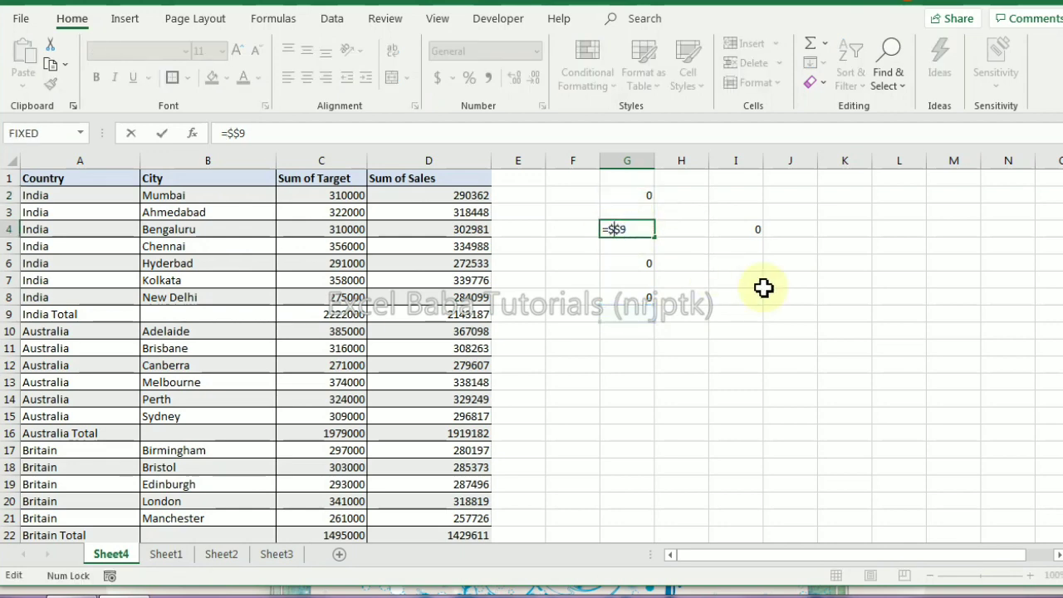
pyautogui.press('Return')
pyautogui.click(520, 378)
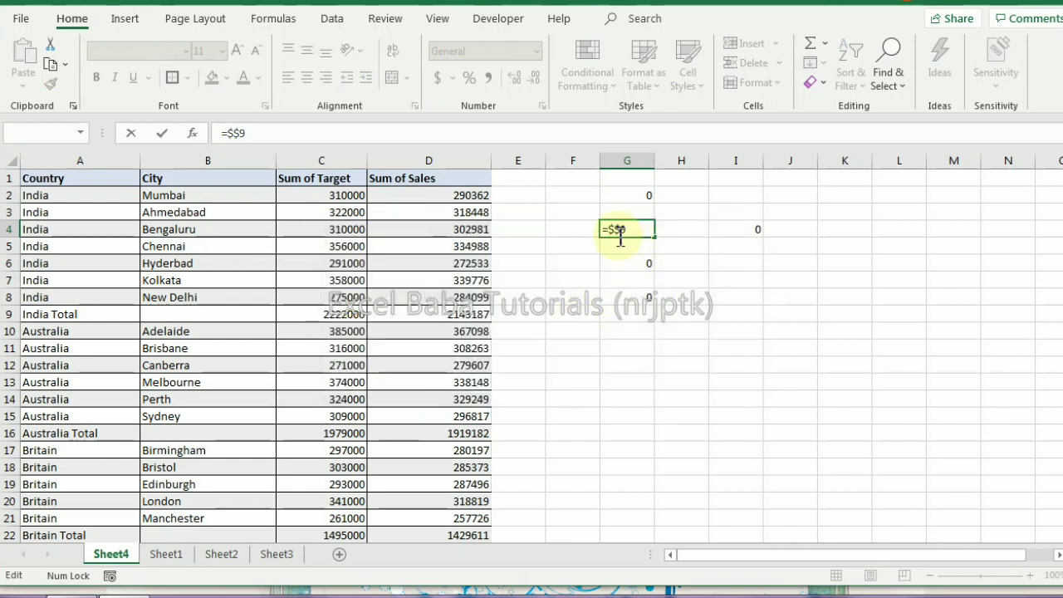
pyautogui.write('G')
pyautogui.press('Return')
pyautogui.click(637, 231)
pyautogui.hotkey('ctrl', 'c')
pyautogui.click(807, 331)
pyautogui.hotkey('ctrl', 'v')
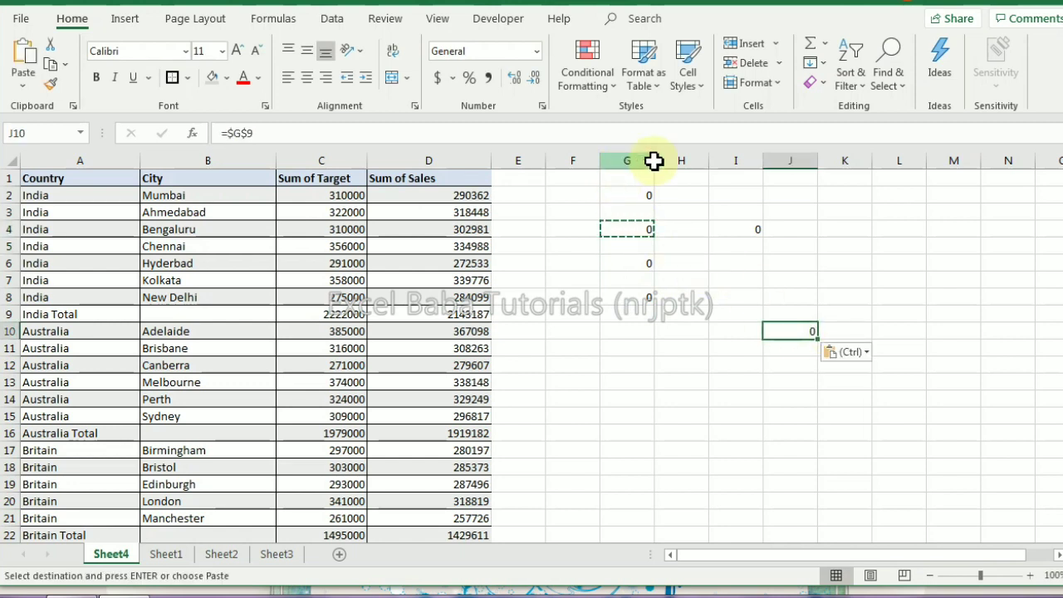
pyautogui.moveTo(640, 160); pyautogui.dragTo(778, 157)
pyautogui.press('Delete')
# - Select the empty range I2:I10 on Sheet4 and bring up Conditional Formatting
pyautogui.click(688, 308)
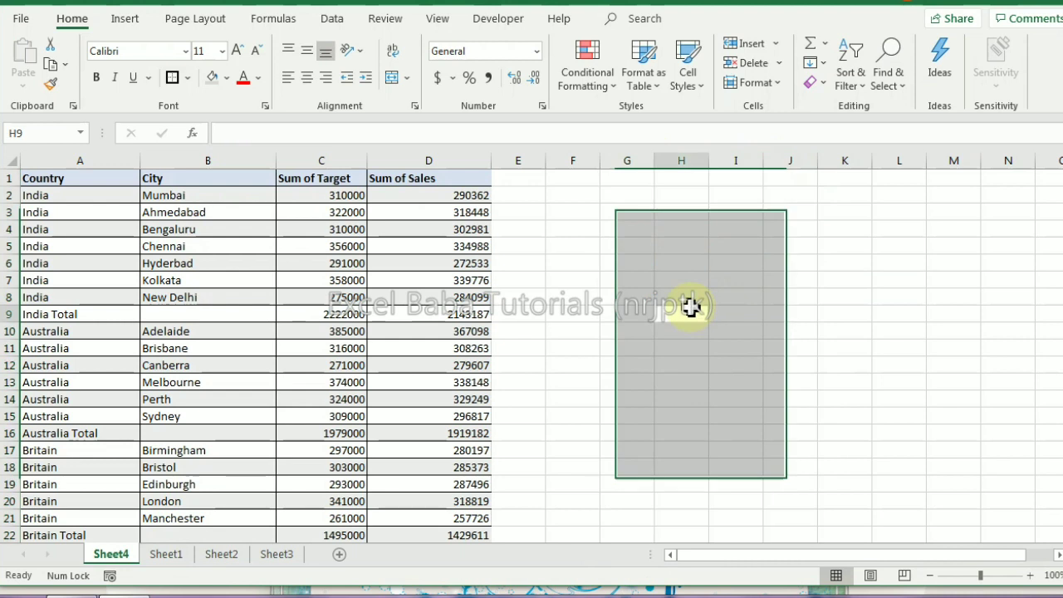
pyautogui.moveTo(431, 204); pyautogui.dragTo(427, 328)
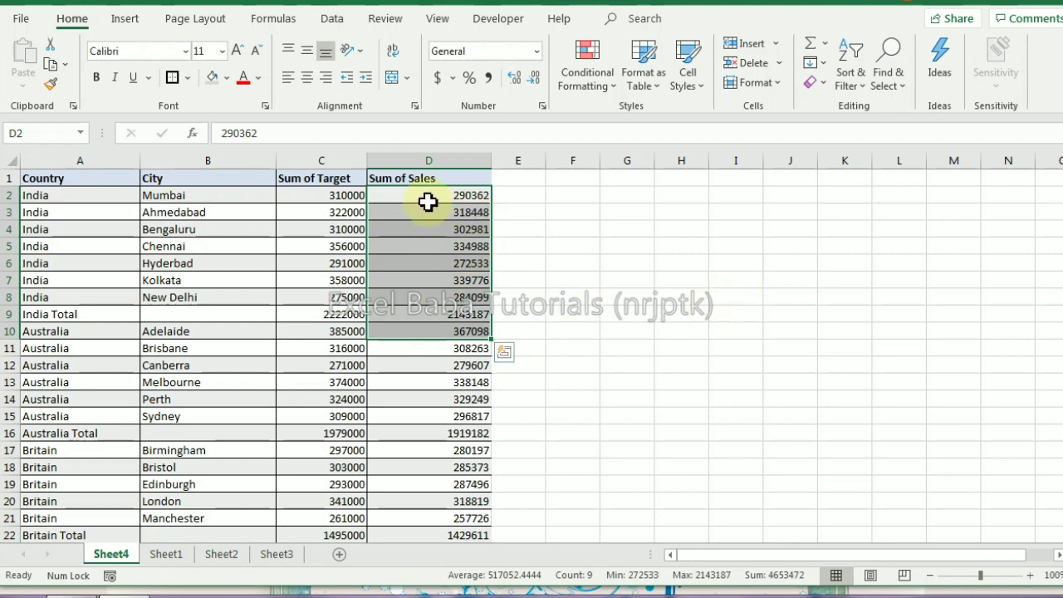
pyautogui.moveTo(735, 197)
pyautogui.mouseDown()
pyautogui.moveTo(703, 364)
pyautogui.moveTo(737, 336)
pyautogui.mouseUp()
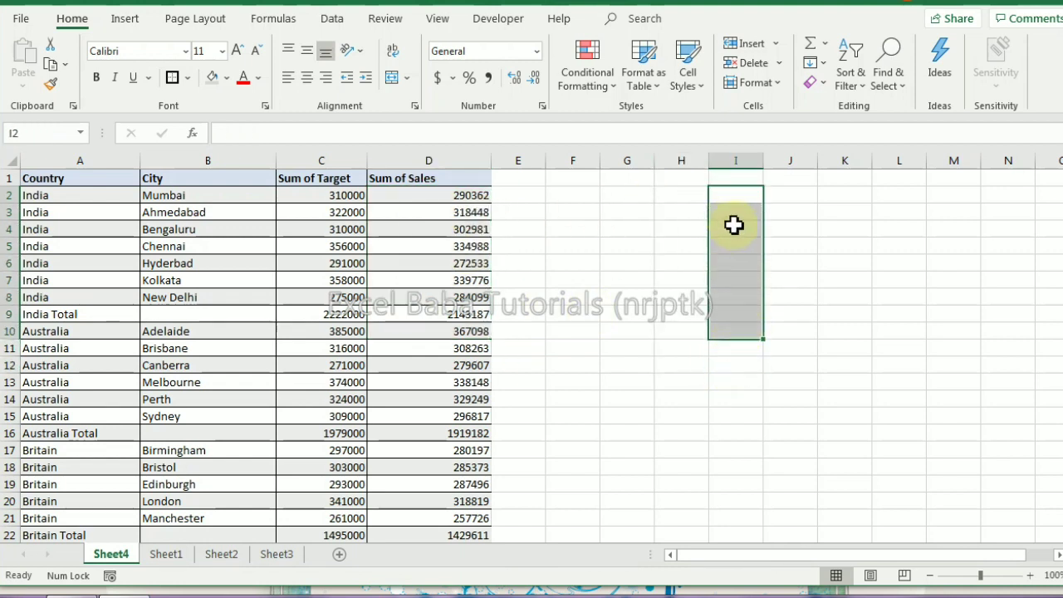
pyautogui.click(585, 79)
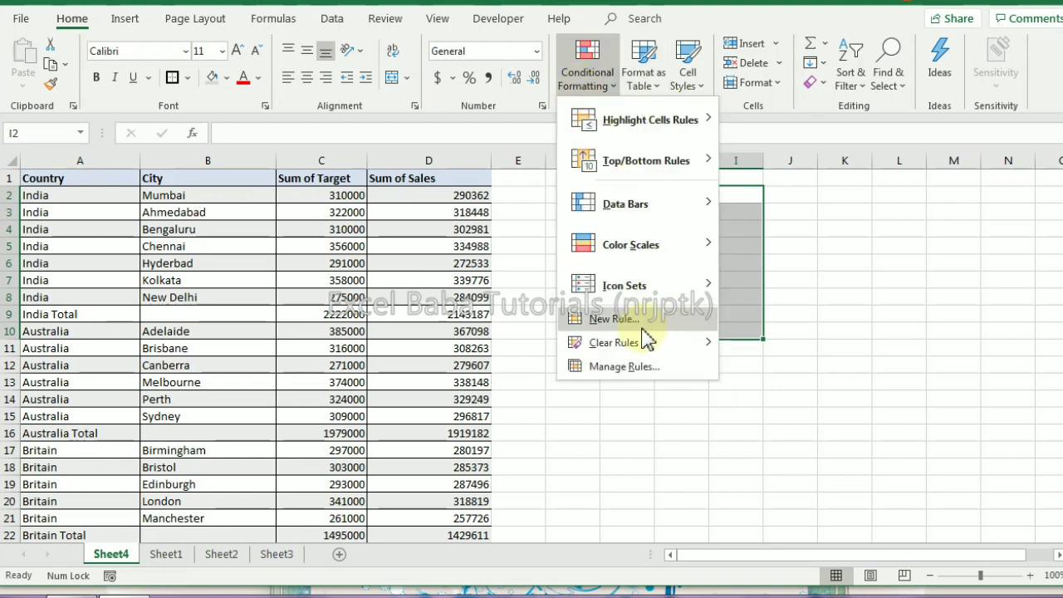
# - Create a formula rule for I2:I10 using =mod($d2,2)=0
pyautogui.click(629, 320)
pyautogui.click(438, 113)
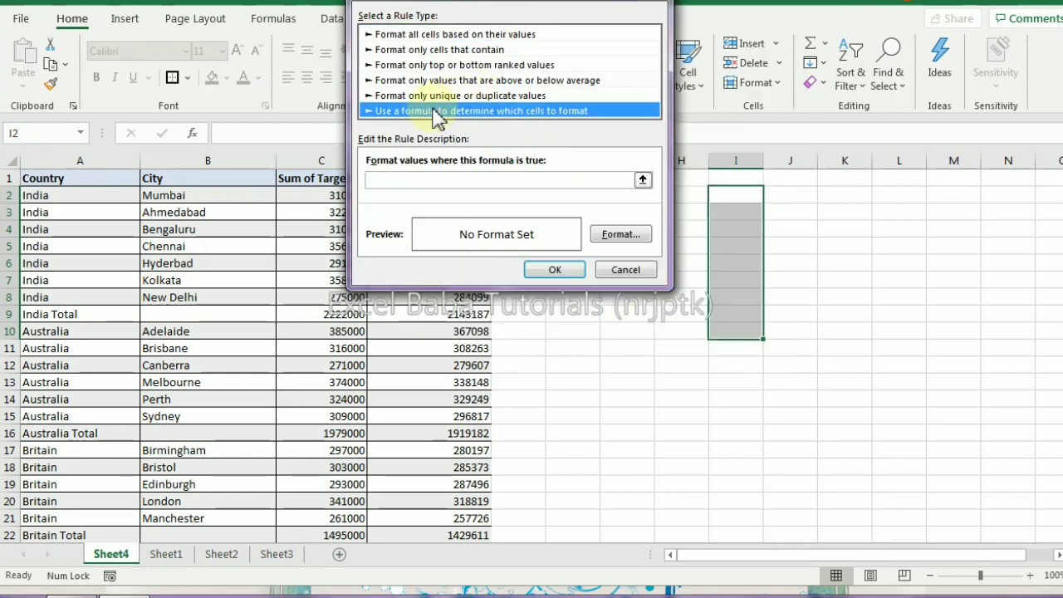
pyautogui.moveTo(510, 12); pyautogui.dragTo(847, 182)
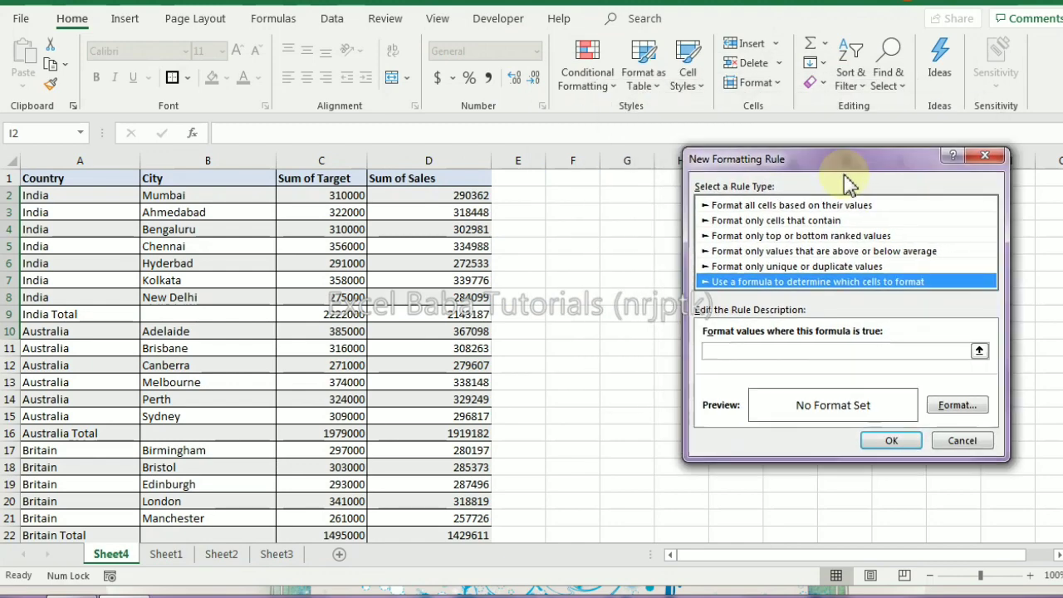
pyautogui.moveTo(786, 168); pyautogui.dragTo(505, 278)
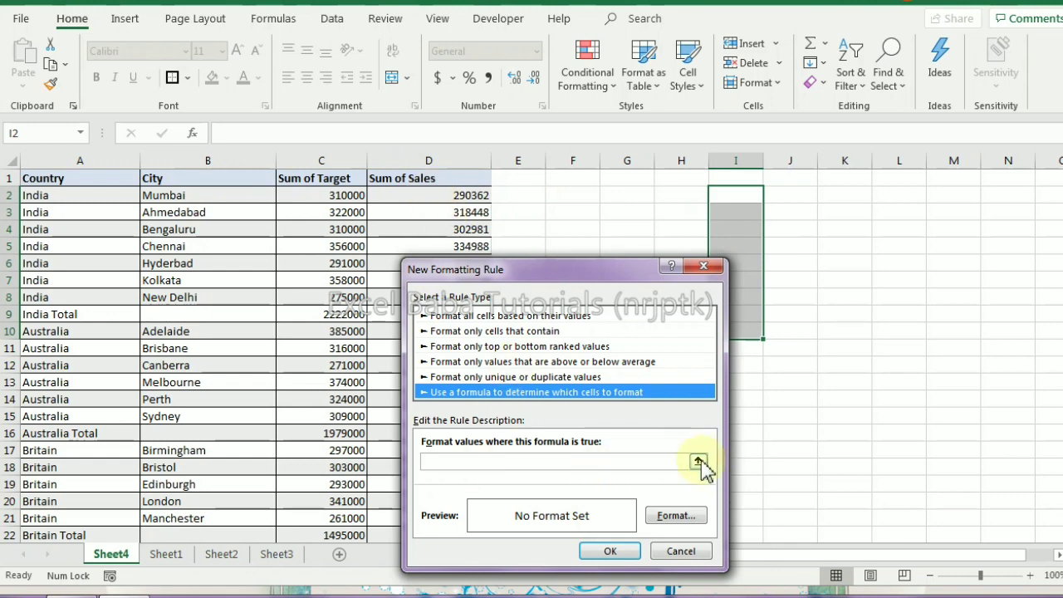
pyautogui.click(506, 462)
pyautogui.write('=mod($d2,2)=0')
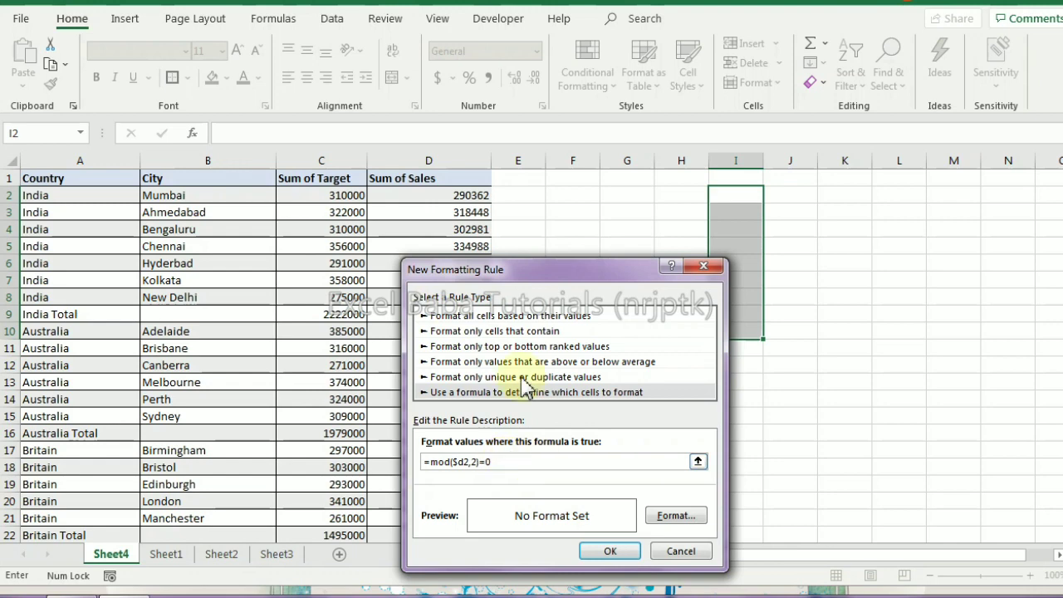
# - Give the even-sales rule a peach fill and apply it to column I
pyautogui.click(677, 516)
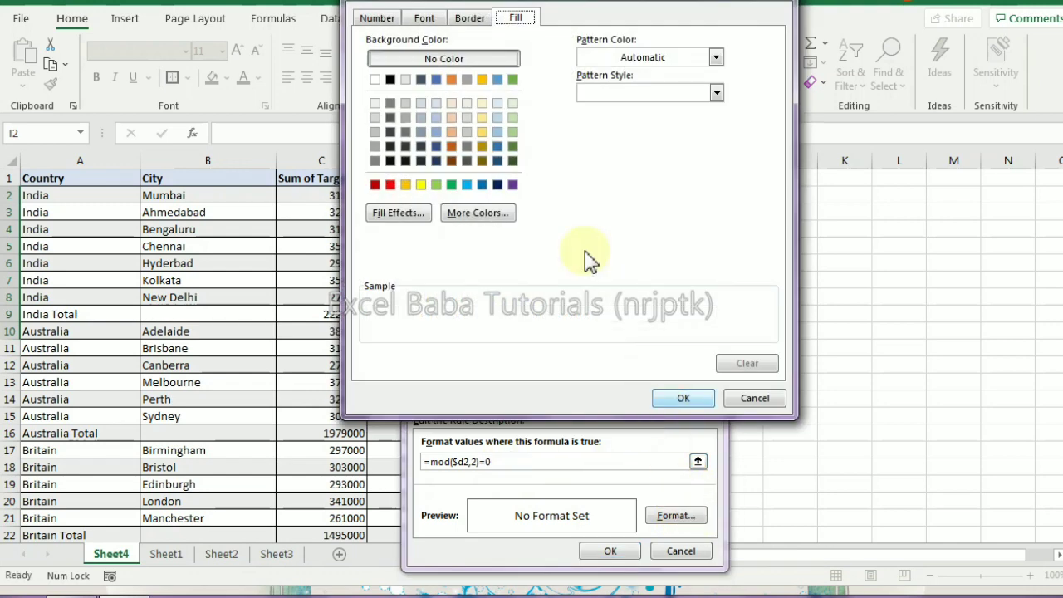
pyautogui.click(451, 132)
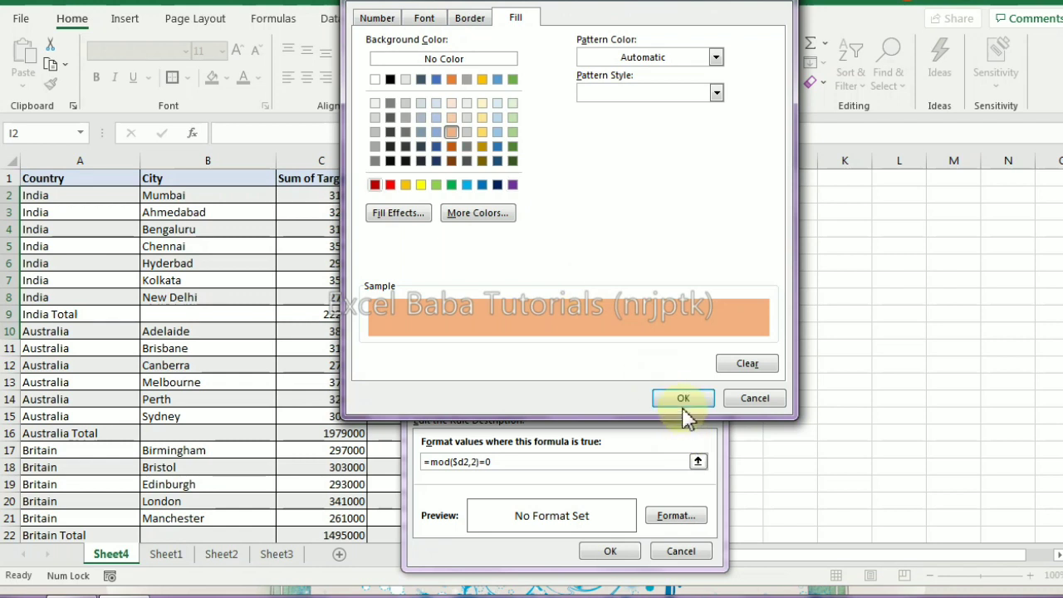
pyautogui.click(677, 398)
pyautogui.click(610, 550)
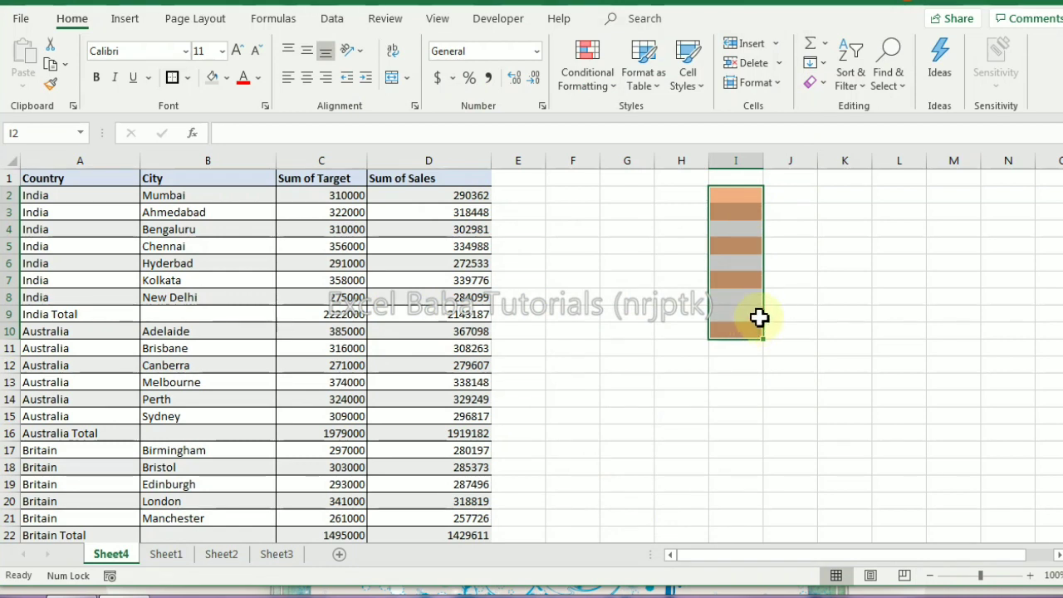
pyautogui.click(95, 194)
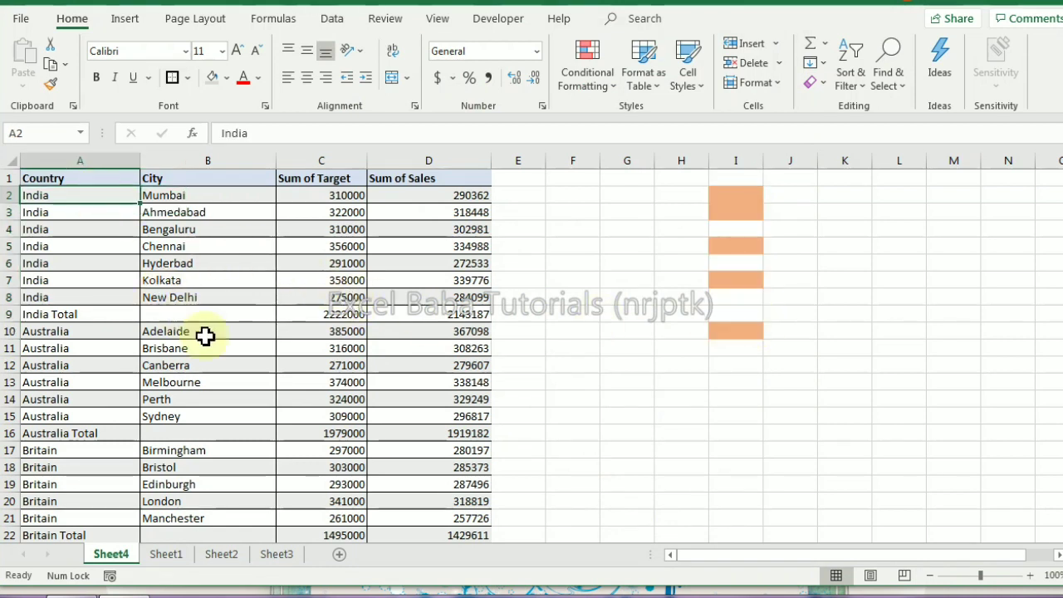
# - Select the data table and start a formula rule using a SEARCH("Total") condition
pyautogui.click(88, 177)
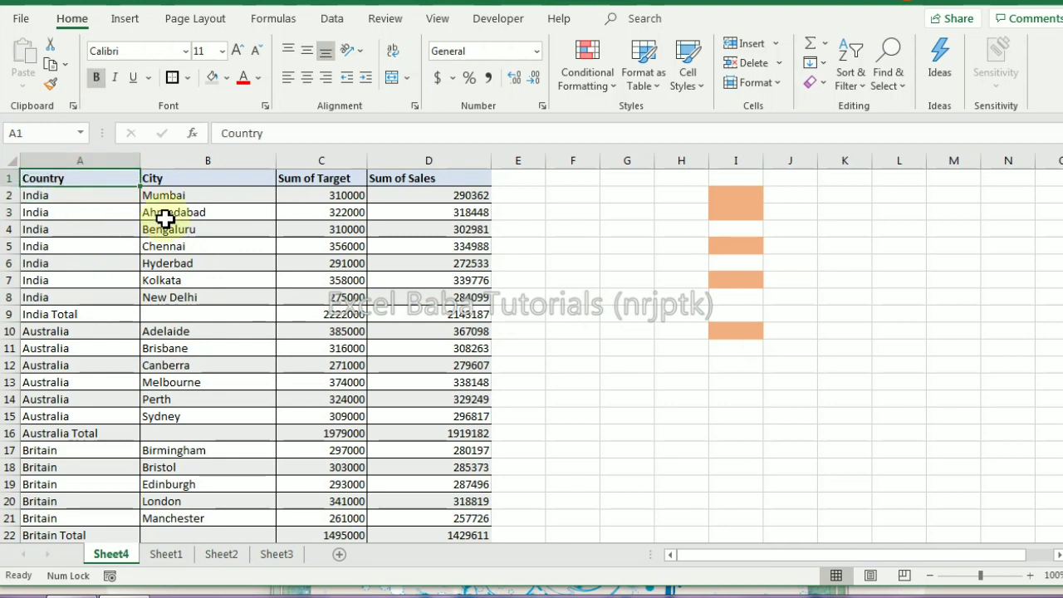
pyautogui.hotkey('ctrl', 'shift', 'Right')
pyautogui.hotkey('ctrl', 'shift', 'Down')
pyautogui.scroll(5, 142, 249)
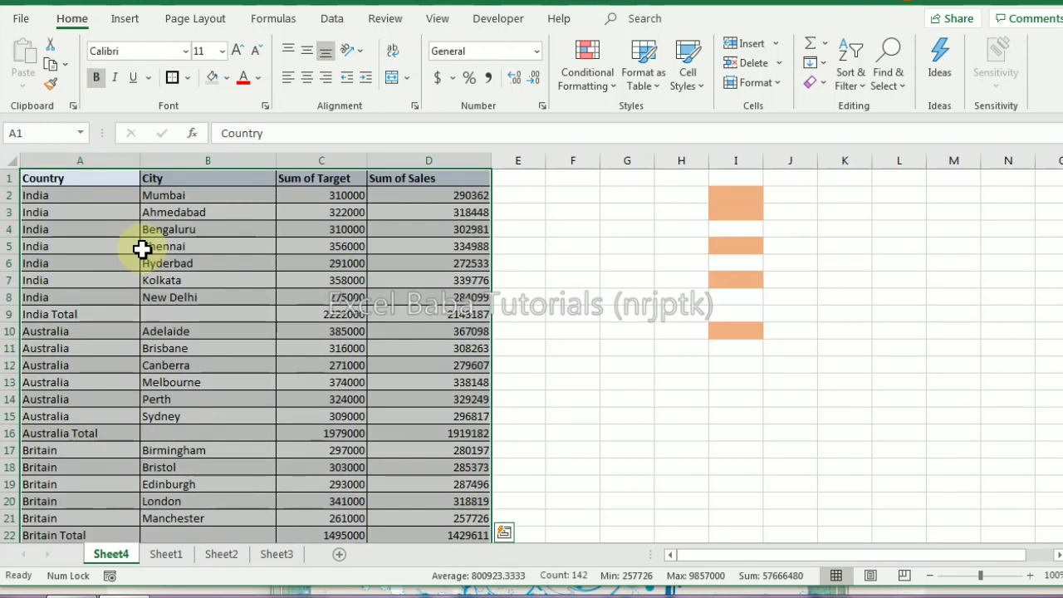
pyautogui.click(588, 75)
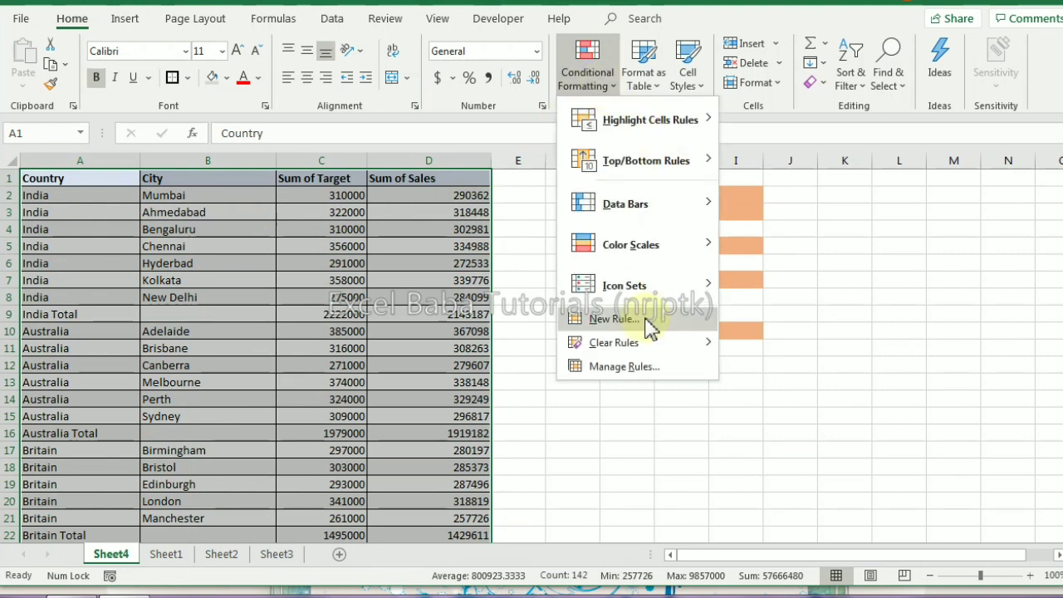
pyautogui.click(649, 328)
pyautogui.moveTo(492, 253); pyautogui.dragTo(714, 154)
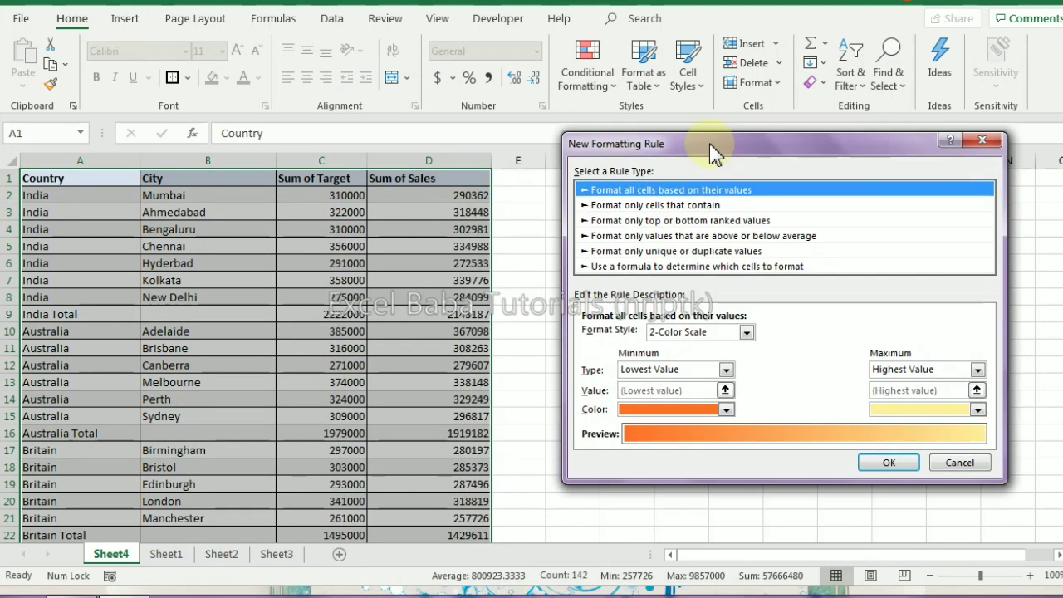
pyautogui.click(702, 265)
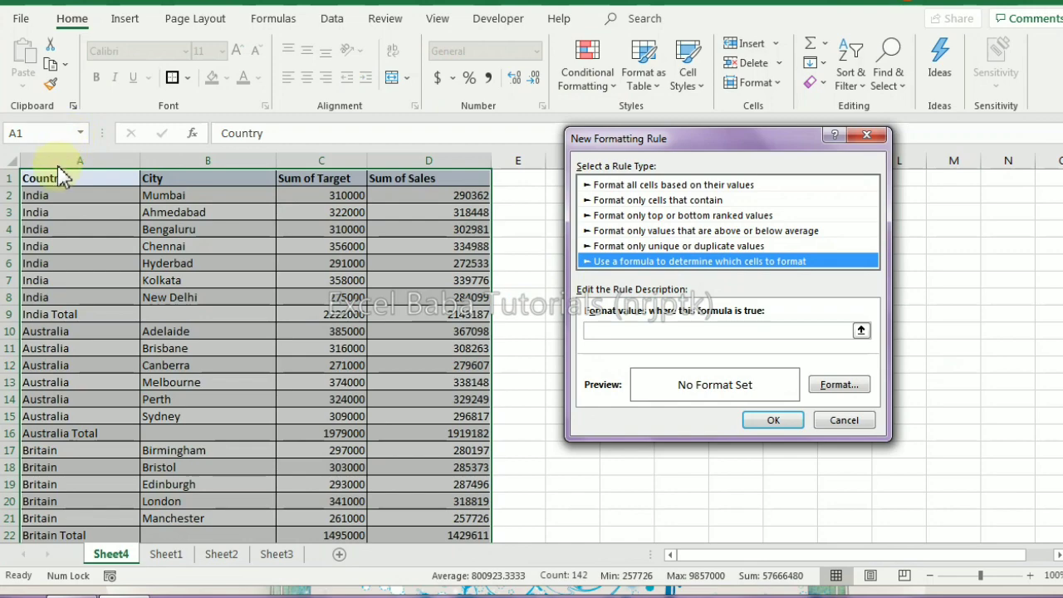
pyautogui.click(618, 331)
pyautogui.write('=search("Total",')
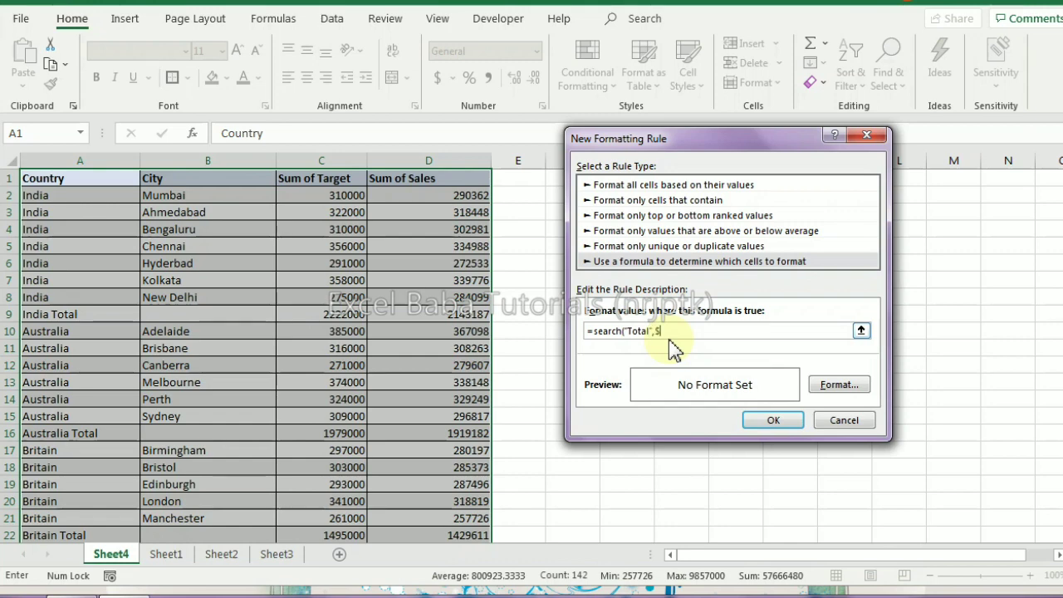
pyautogui.write('$a1)>0')
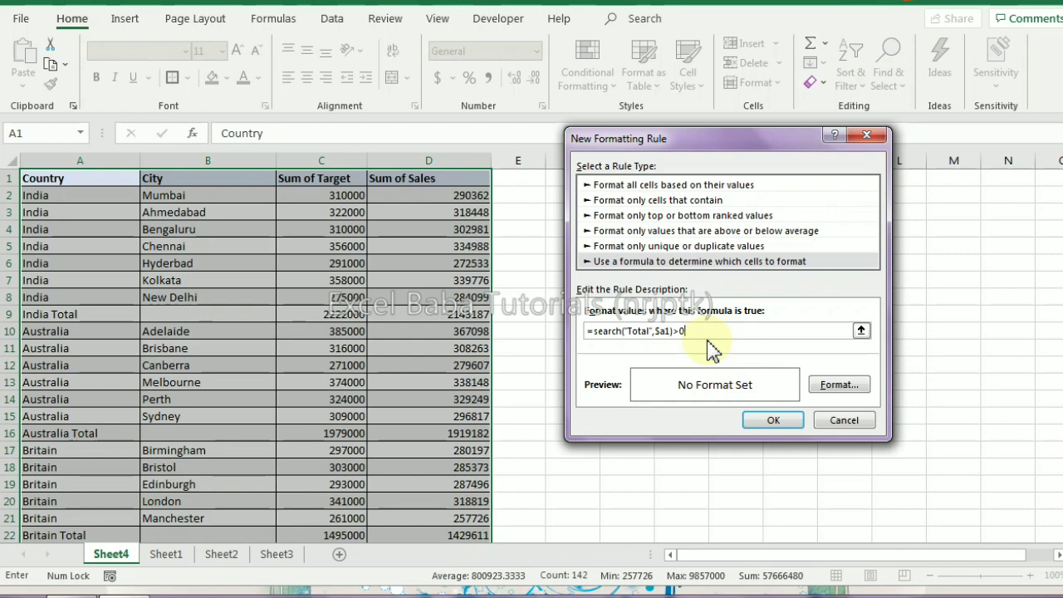
# - Format matching rows with a dark green fill and bold dark blue text, and apply the rule
pyautogui.click(833, 386)
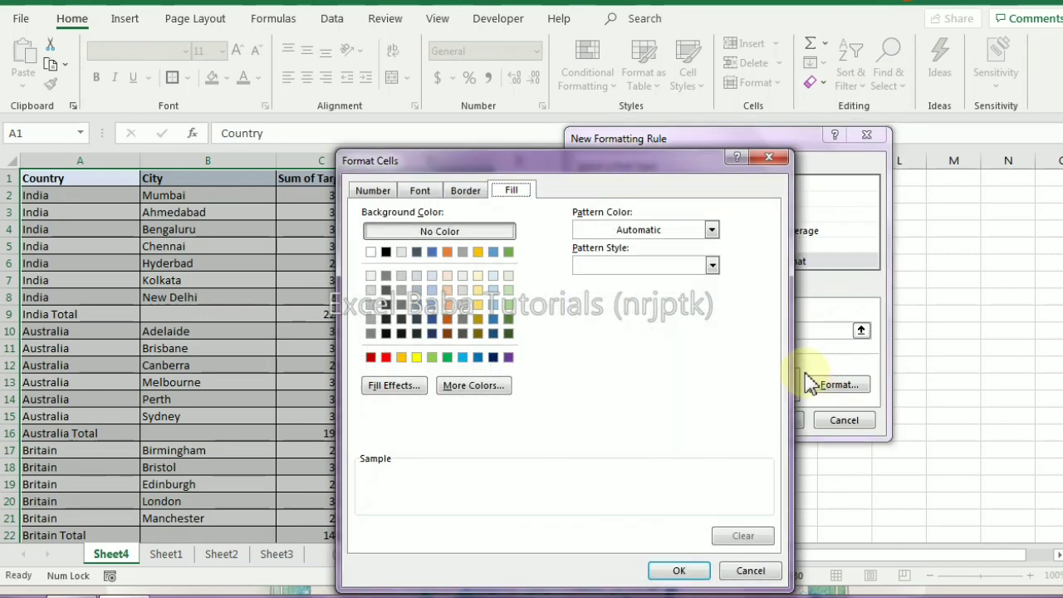
pyautogui.click(508, 319)
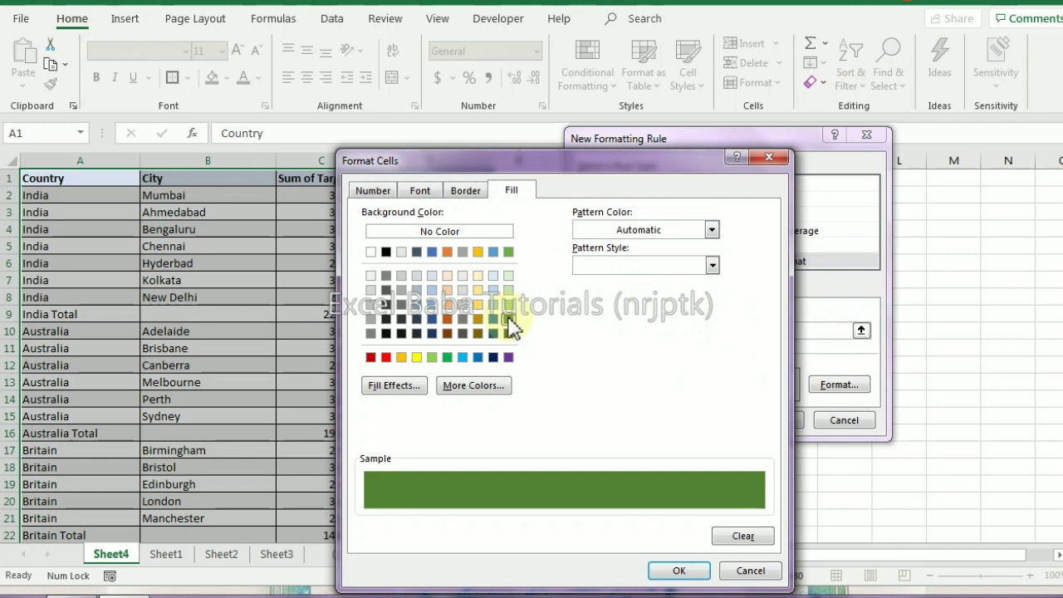
pyautogui.click(509, 304)
pyautogui.click(510, 321)
pyautogui.click(419, 190)
pyautogui.click(602, 267)
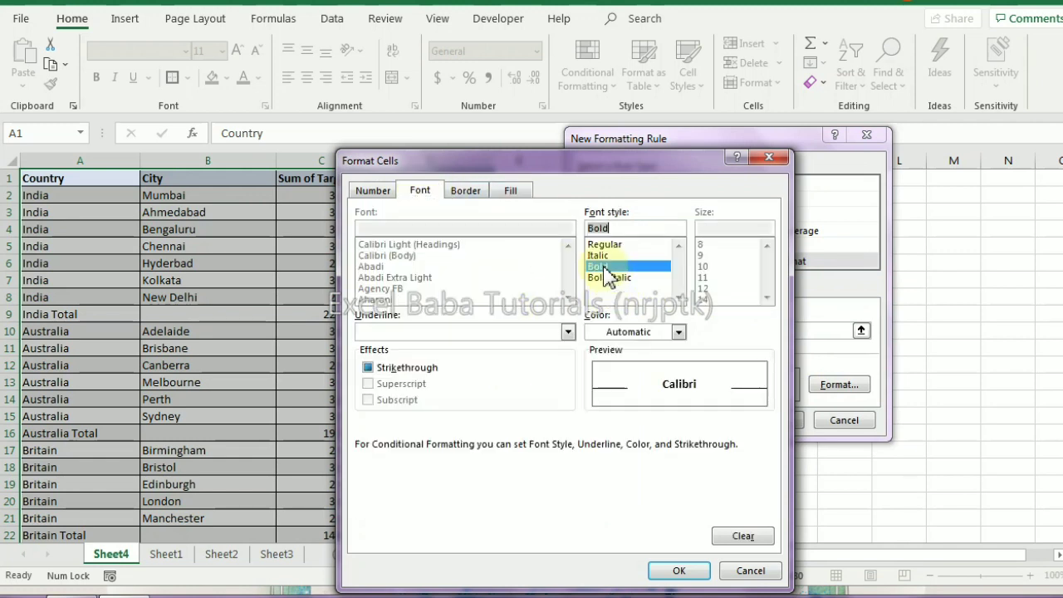
pyautogui.click(464, 192)
pyautogui.click(421, 198)
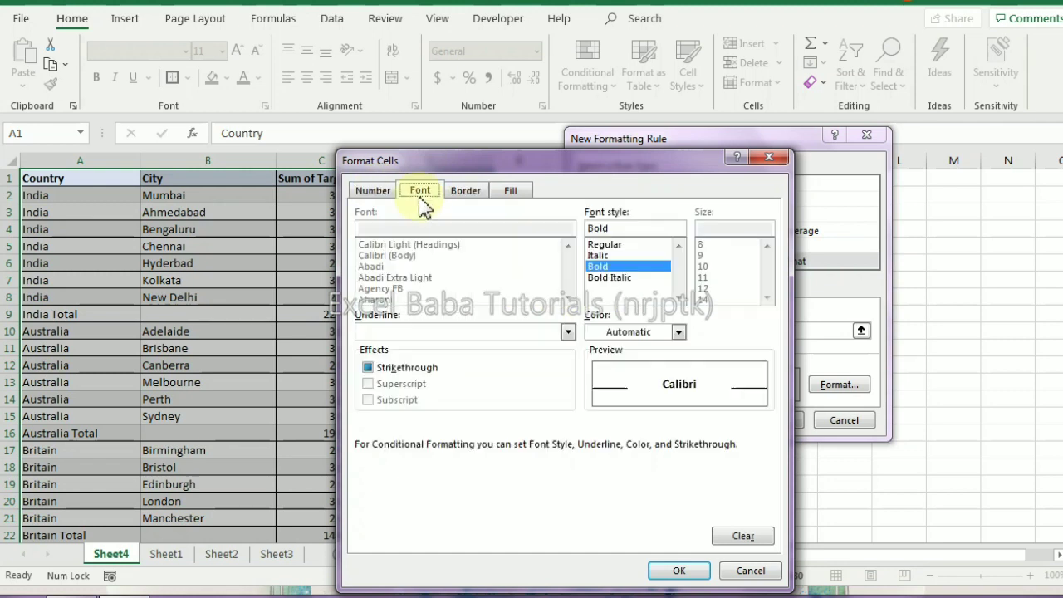
pyautogui.click(678, 332)
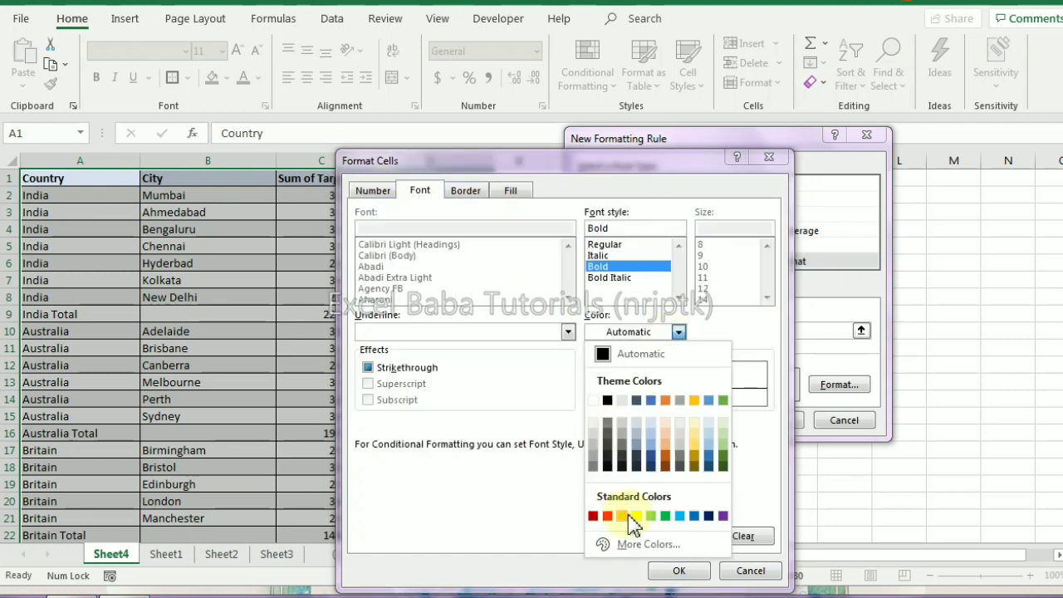
pyautogui.click(709, 516)
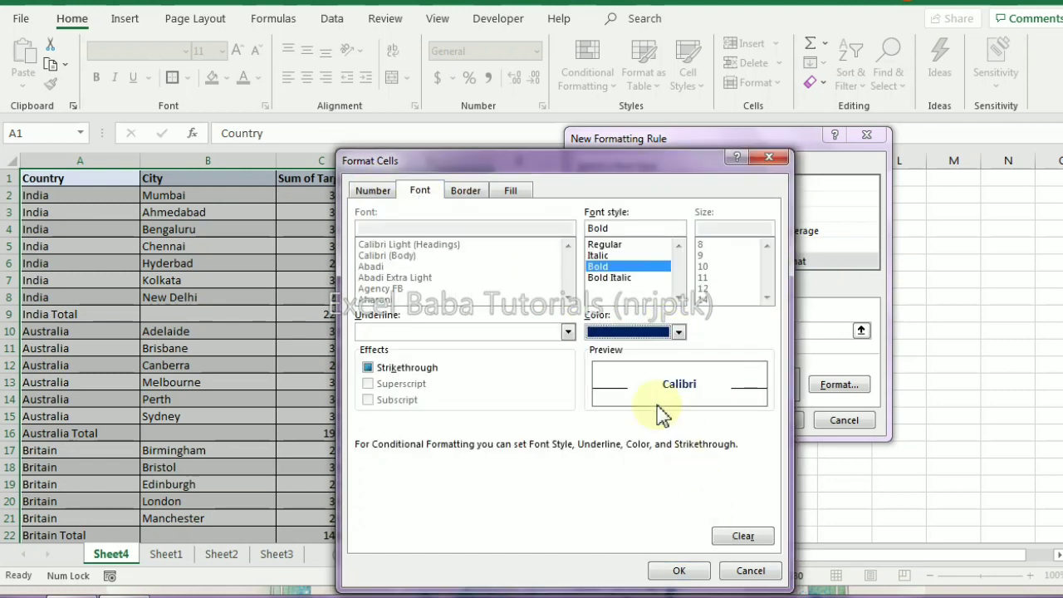
pyautogui.click(678, 571)
pyautogui.click(773, 422)
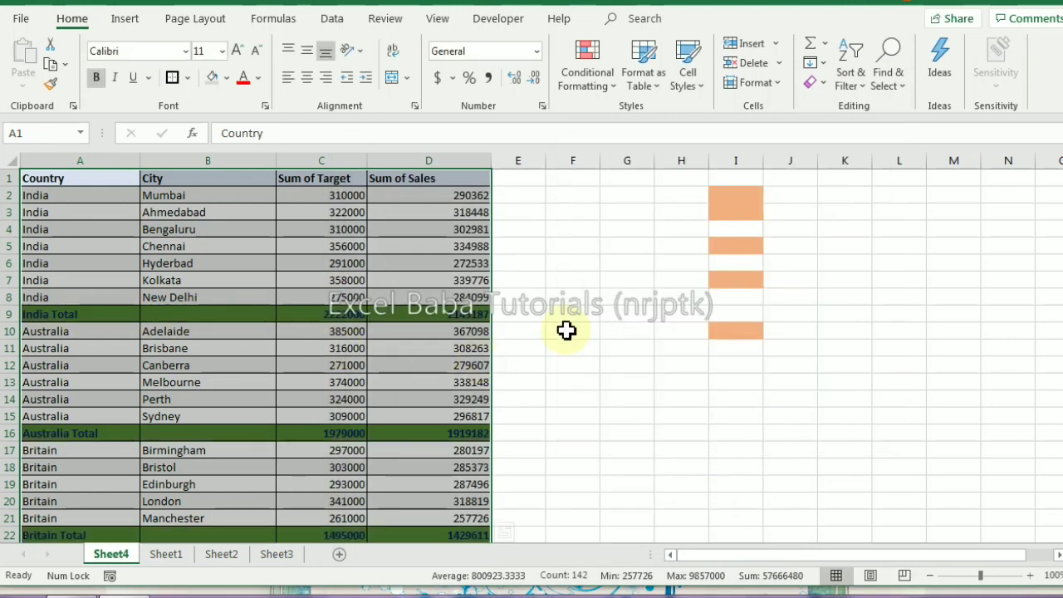
# - Add a =mod(row(),2)=0 formula rule with a grey fill to band alternate rows
pyautogui.click(586, 74)
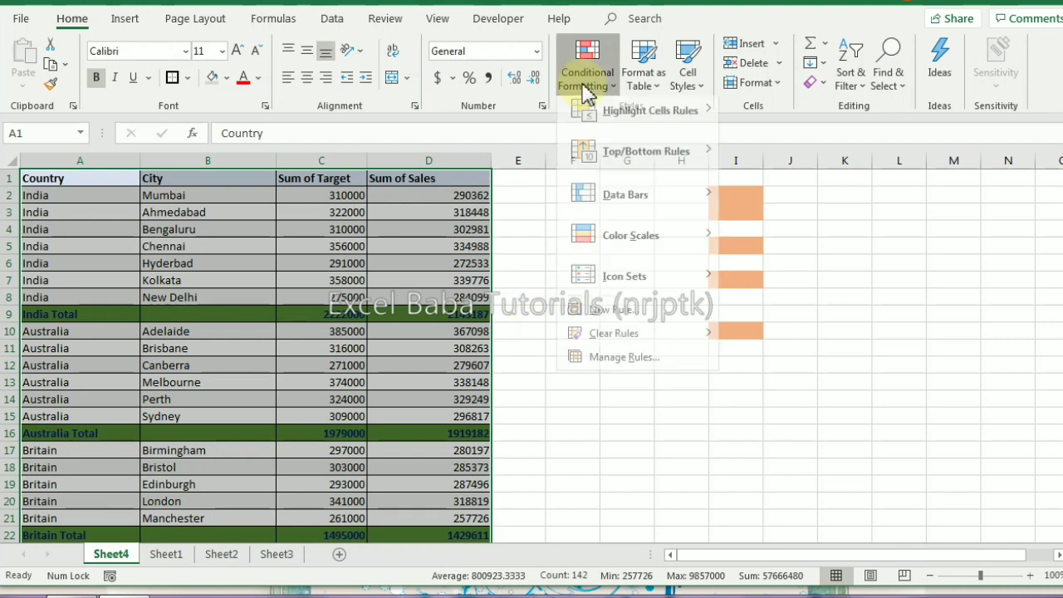
pyautogui.click(619, 320)
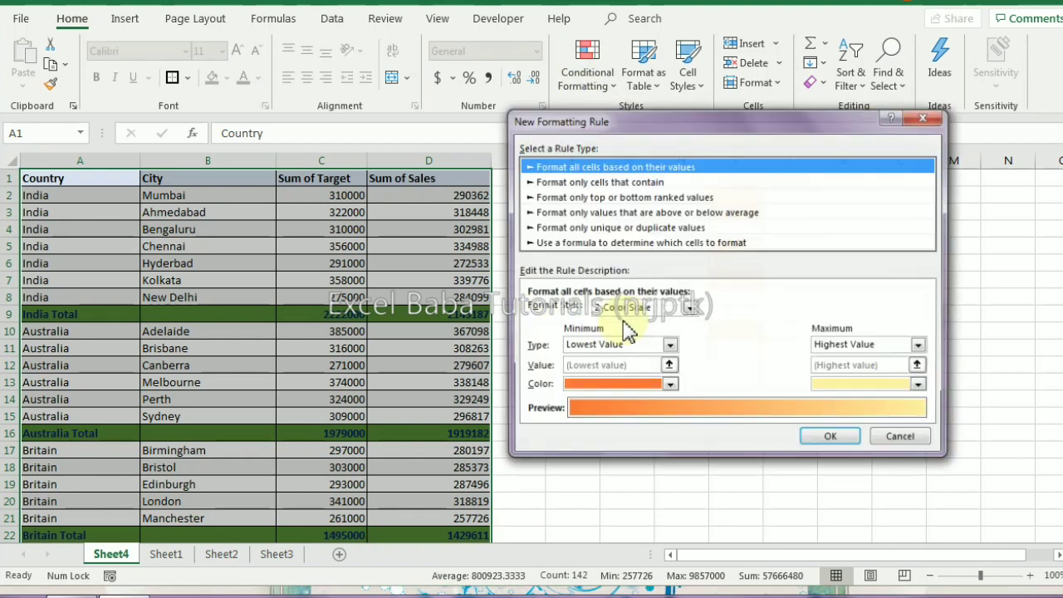
pyautogui.click(552, 243)
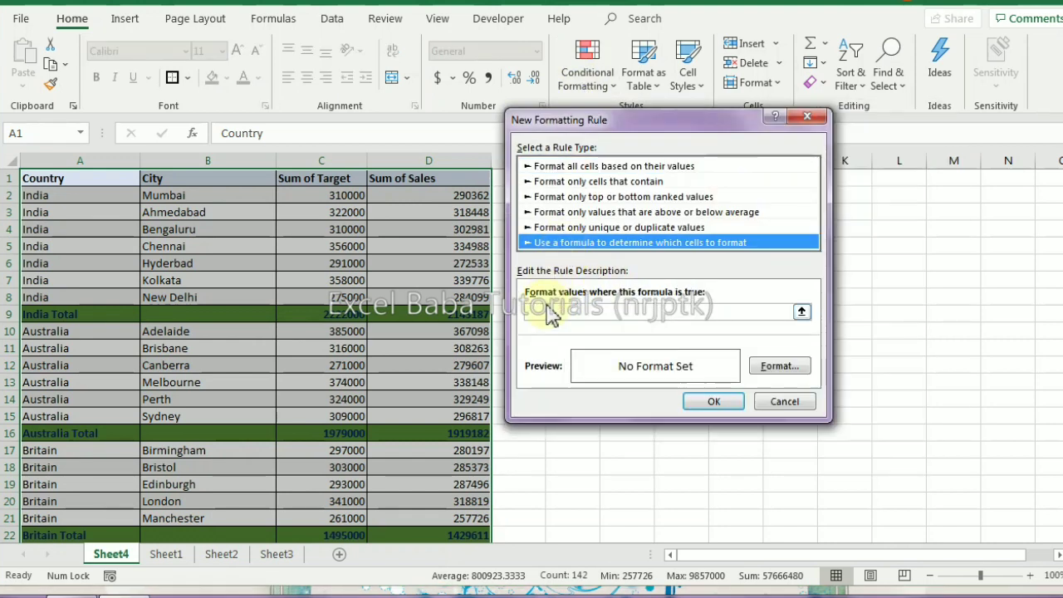
pyautogui.click(552, 314)
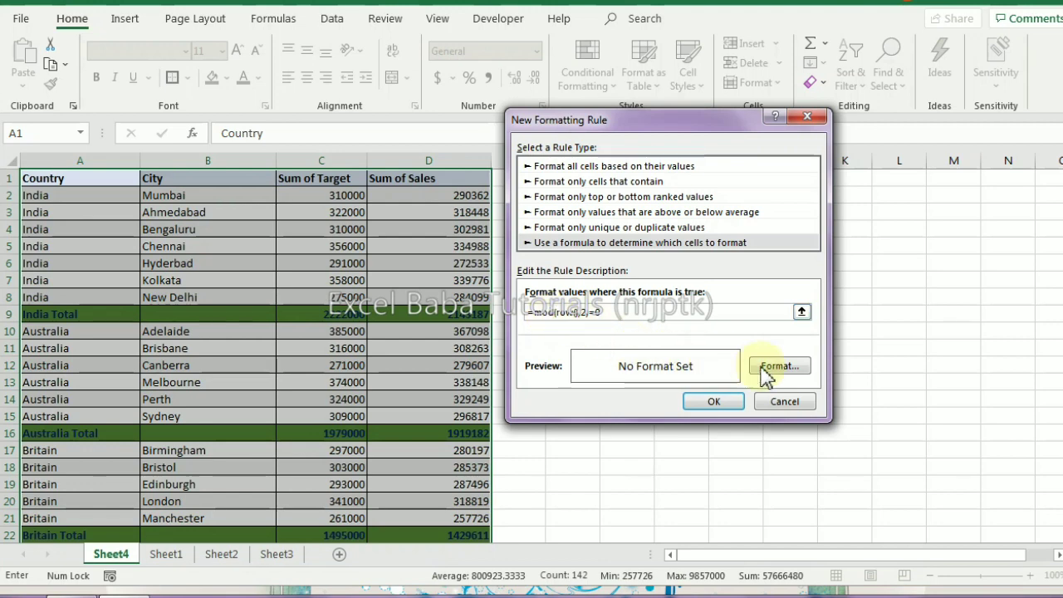
pyautogui.click(786, 375)
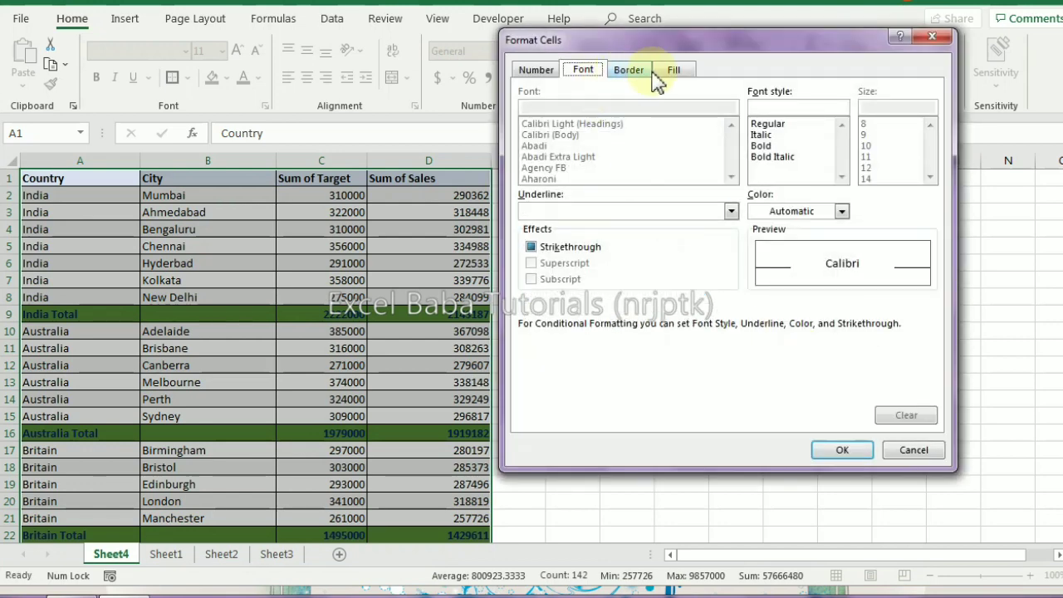
pyautogui.click(675, 71)
pyautogui.click(534, 197)
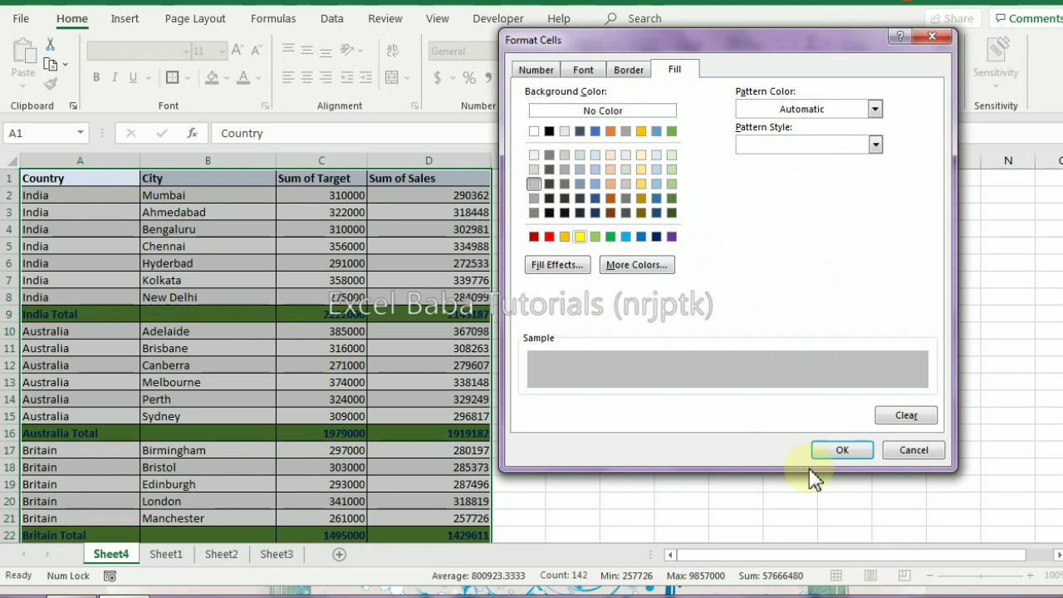
pyautogui.click(827, 454)
pyautogui.click(716, 402)
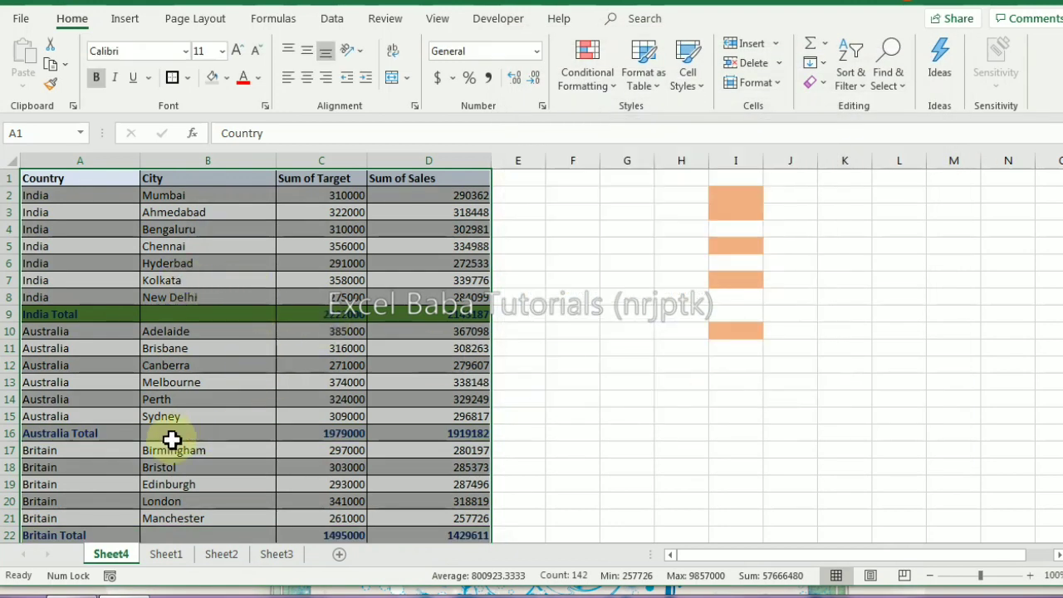
# - Deselect the table and check the grey banding on the rows in column A
pyautogui.click(88, 430)
pyautogui.click(90, 535)
pyautogui.click(95, 437)
pyautogui.click(101, 214)
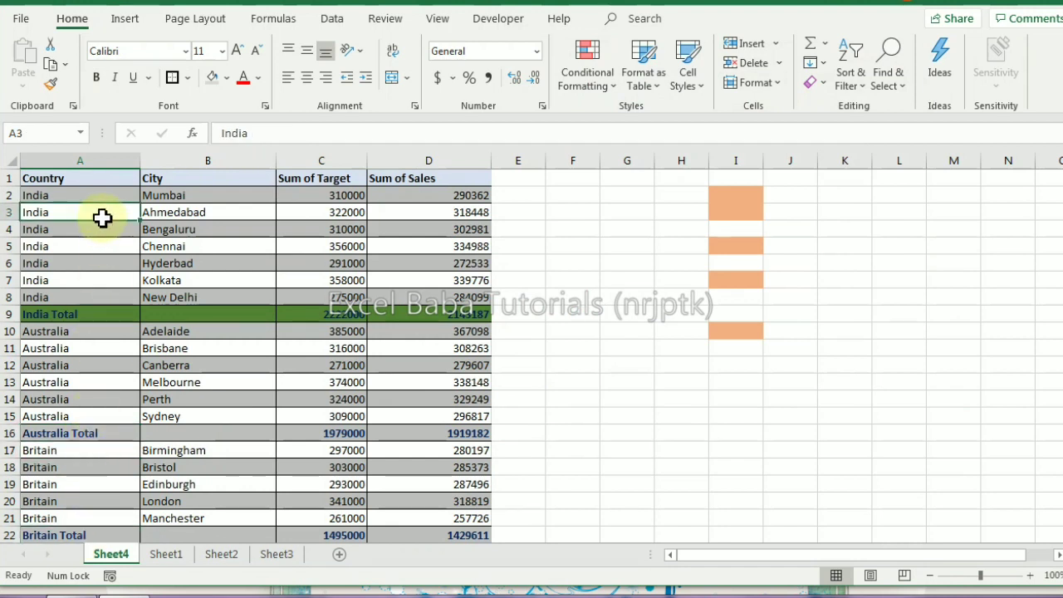
pyautogui.click(592, 79)
# - In the Rules Manager, move the Total-row SEARCH rule above the banding rule and apply
pyautogui.click(610, 375)
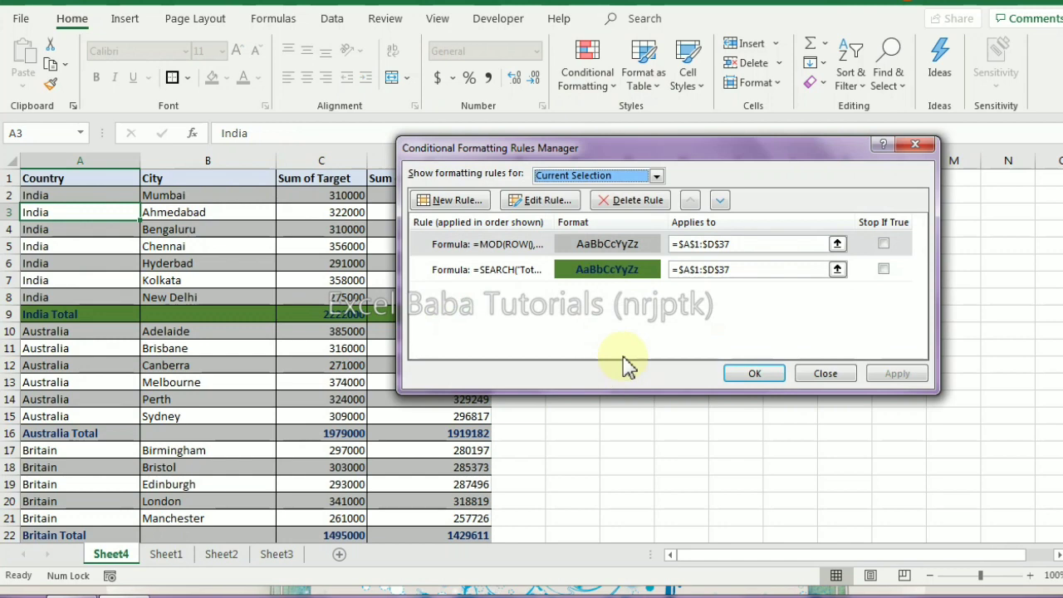
pyautogui.click(473, 245)
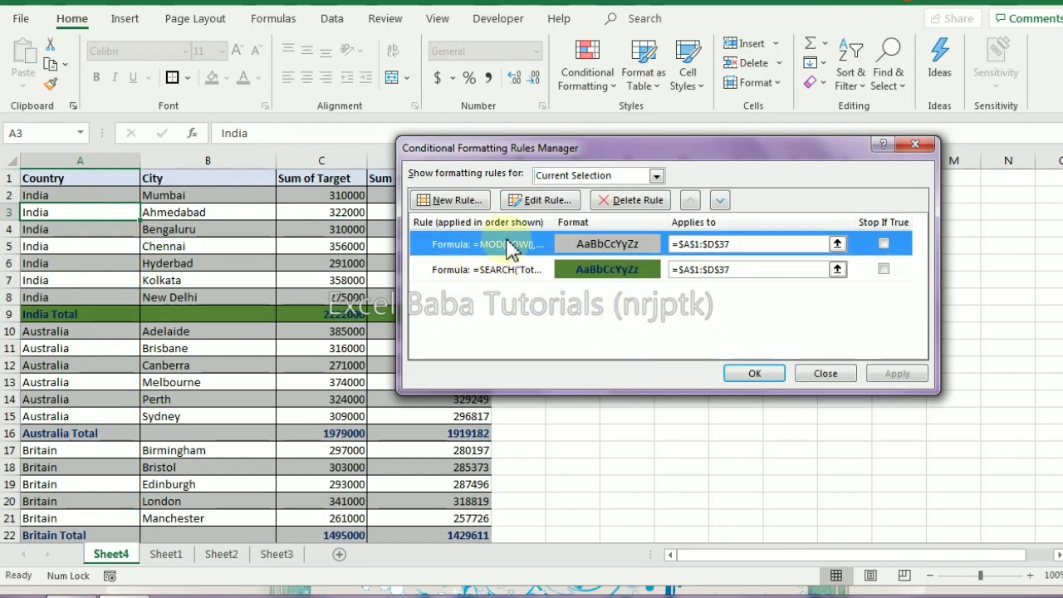
pyautogui.click(466, 271)
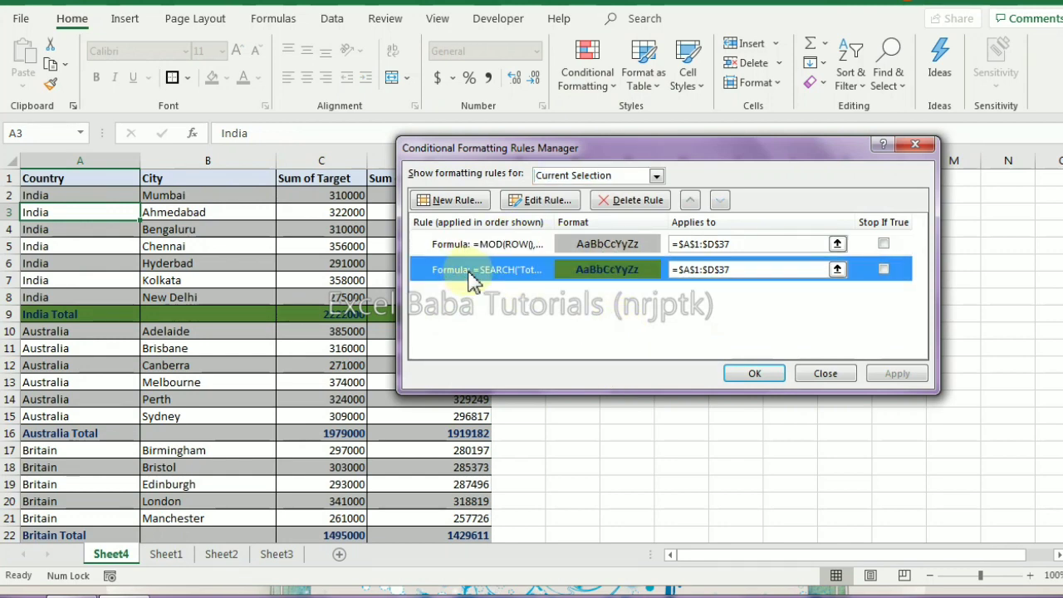
pyautogui.click(692, 202)
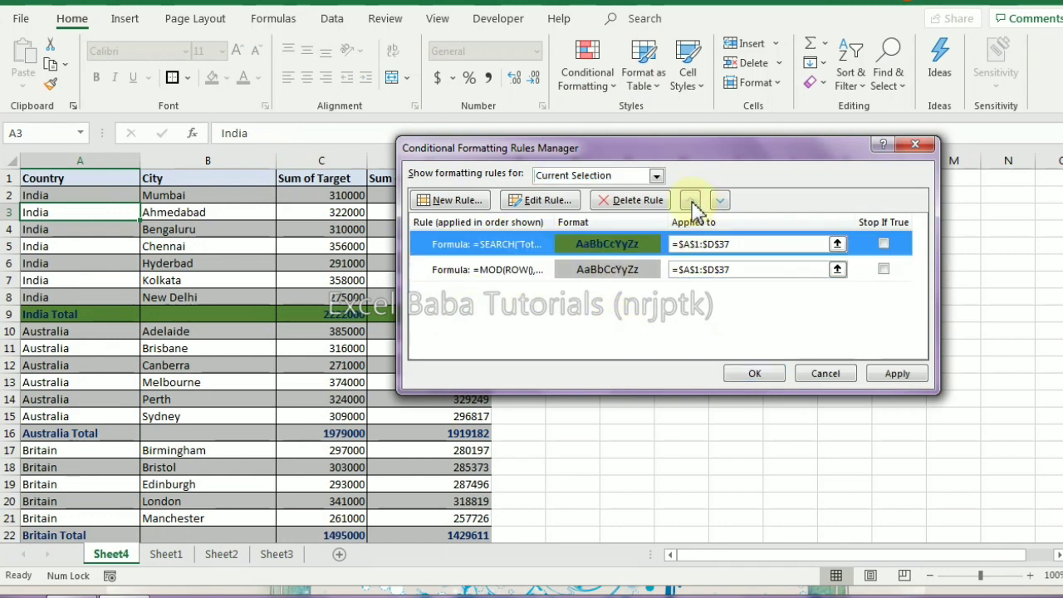
pyautogui.click(886, 379)
pyautogui.click(754, 373)
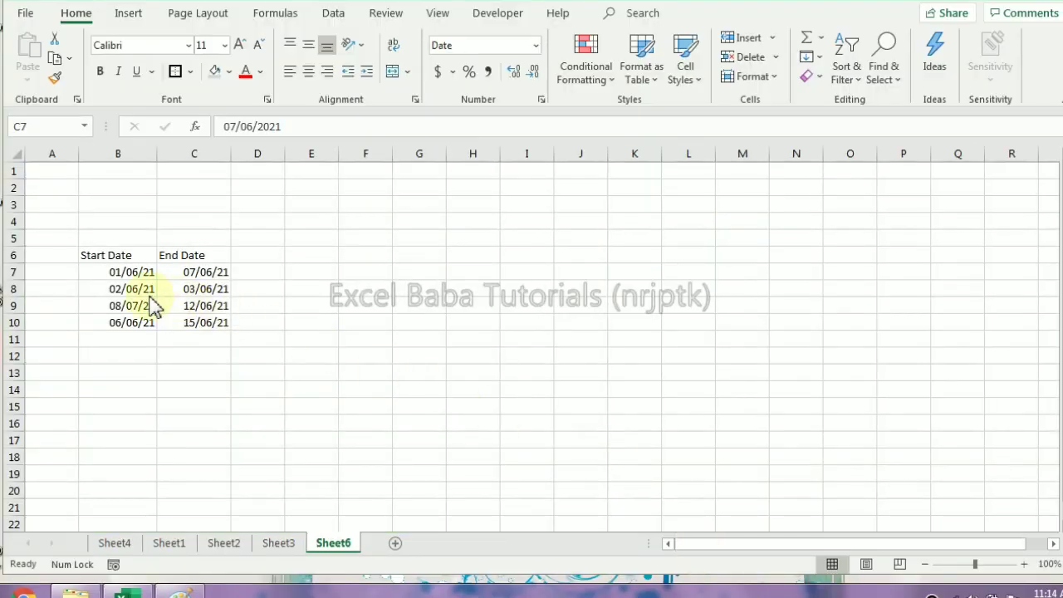
# - Enter the first calendar date 1/06/21 in cell D6
pyautogui.click(179, 323)
pyautogui.moveTo(129, 272); pyautogui.dragTo(187, 322)
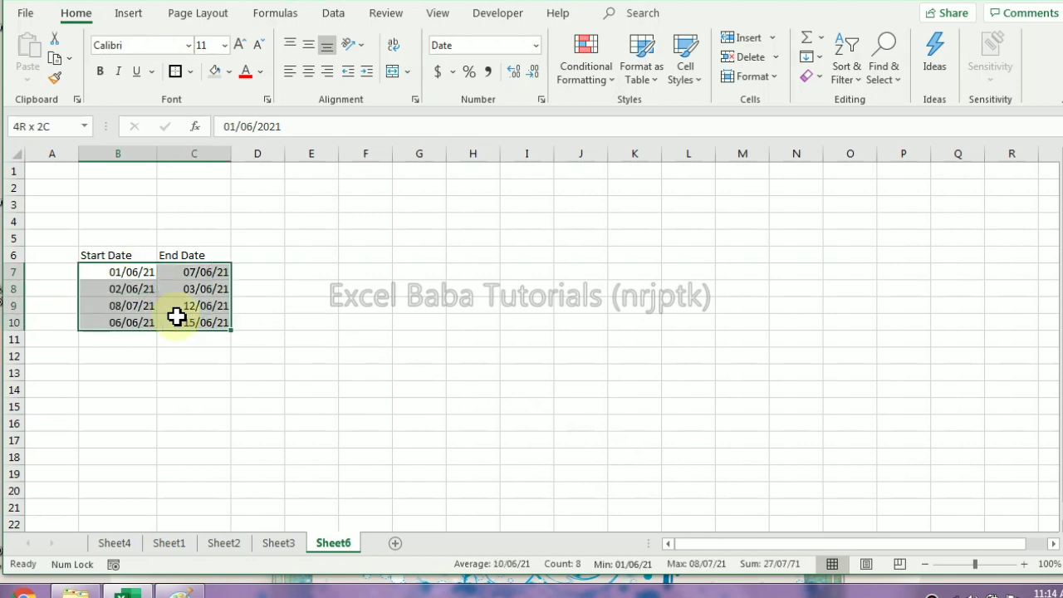
pyautogui.click(135, 273)
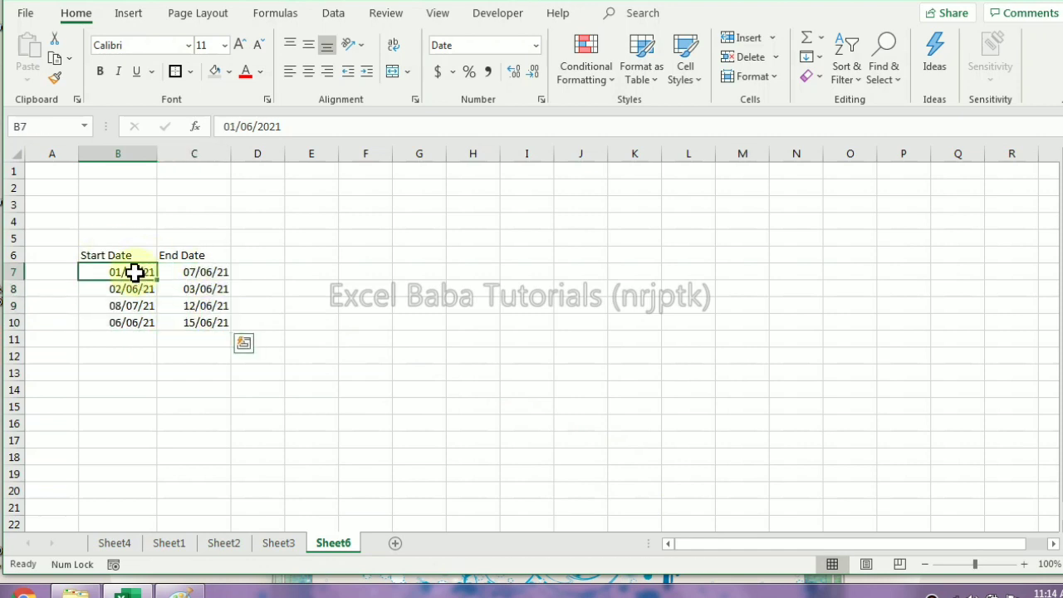
pyautogui.click(258, 255)
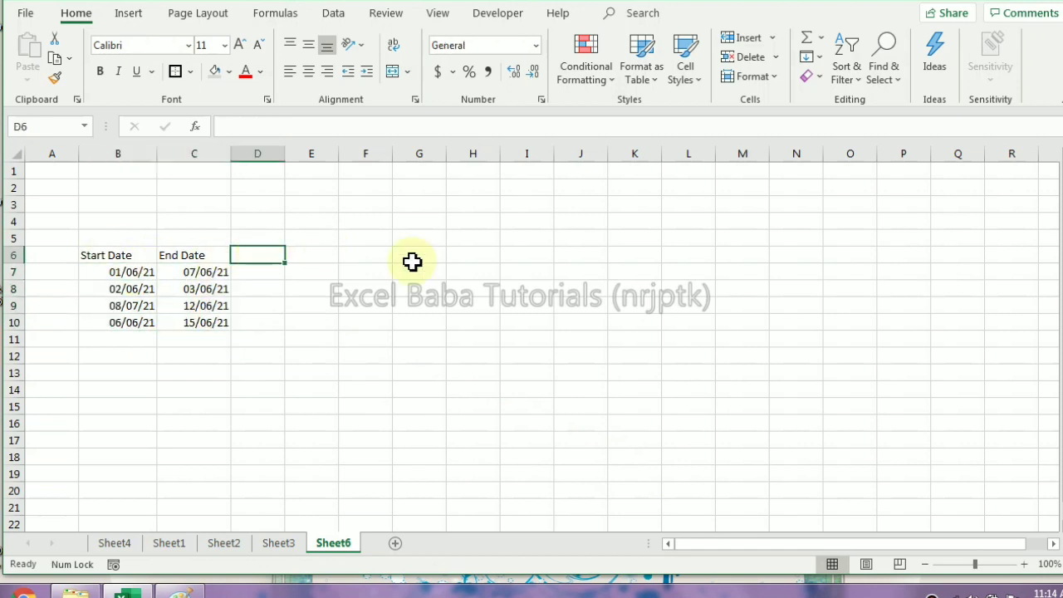
pyautogui.write('1')
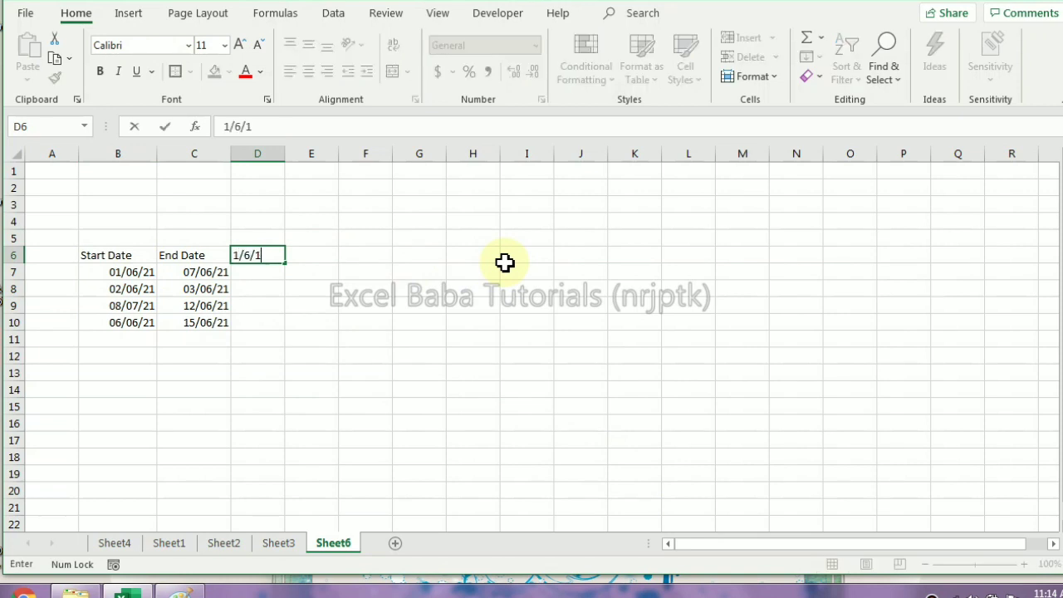
pyautogui.write('/06/21')
pyautogui.press('Return')
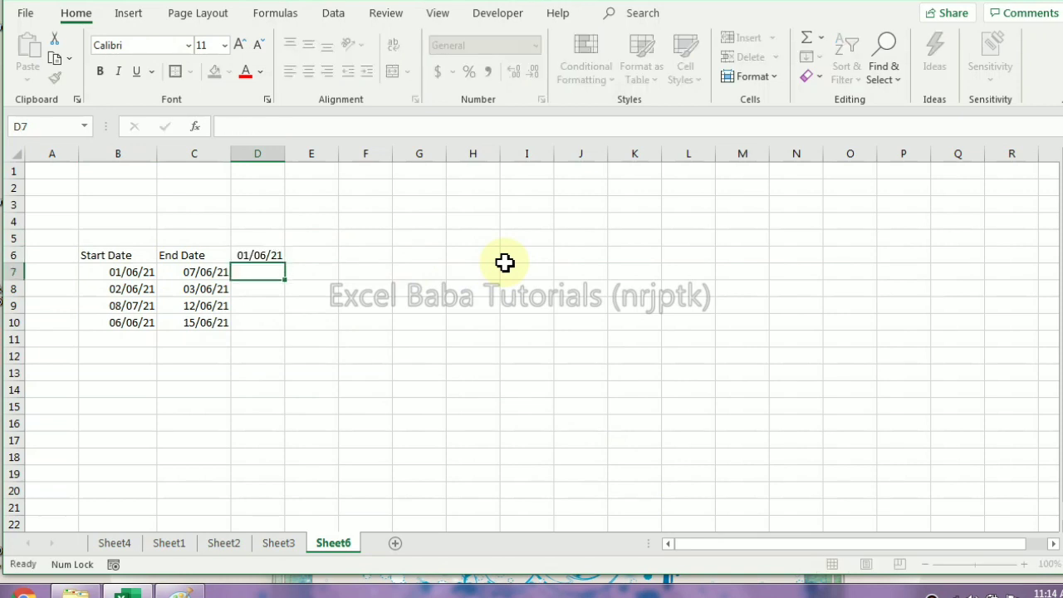
pyautogui.press('Up')
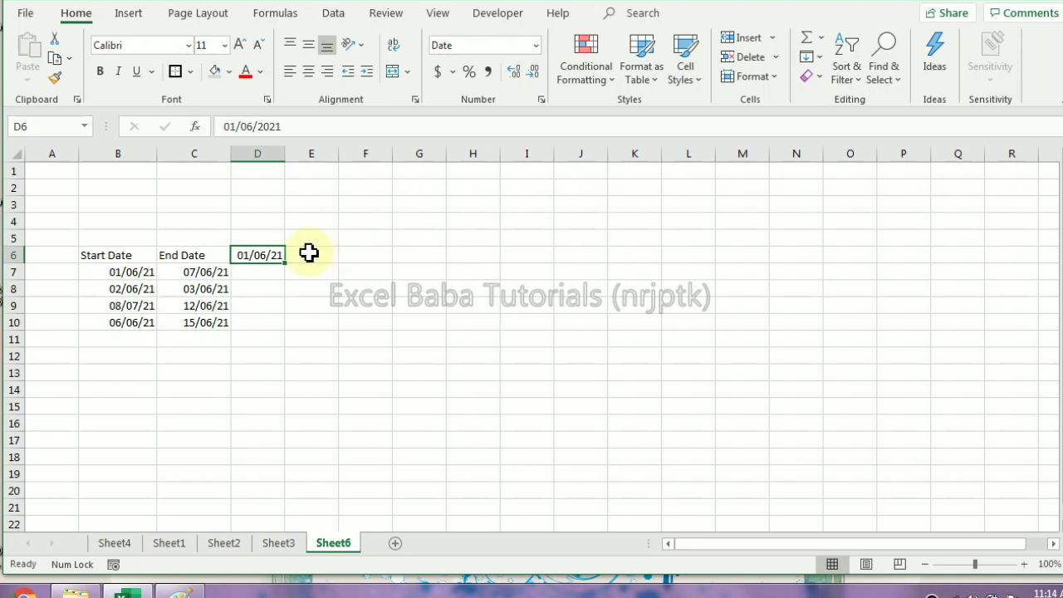
# - Put =D6+1 in E6 and fill it across row 6 out to AH6
pyautogui.click(309, 254)
pyautogui.press('Left')
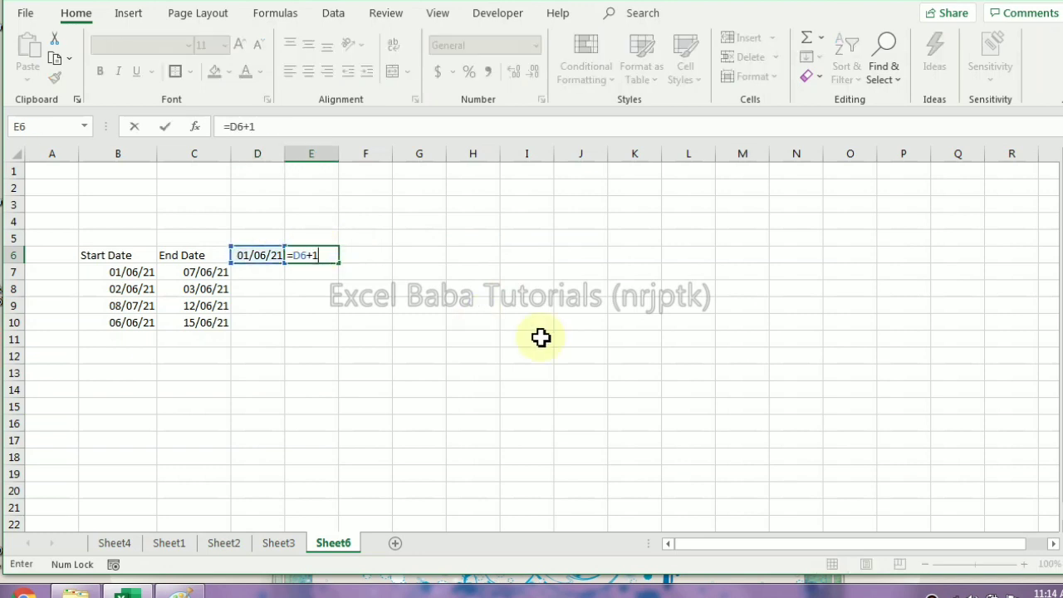
pyautogui.hotkey('ctrl', 'Return')
pyautogui.hotkey('ctrl', 'c')
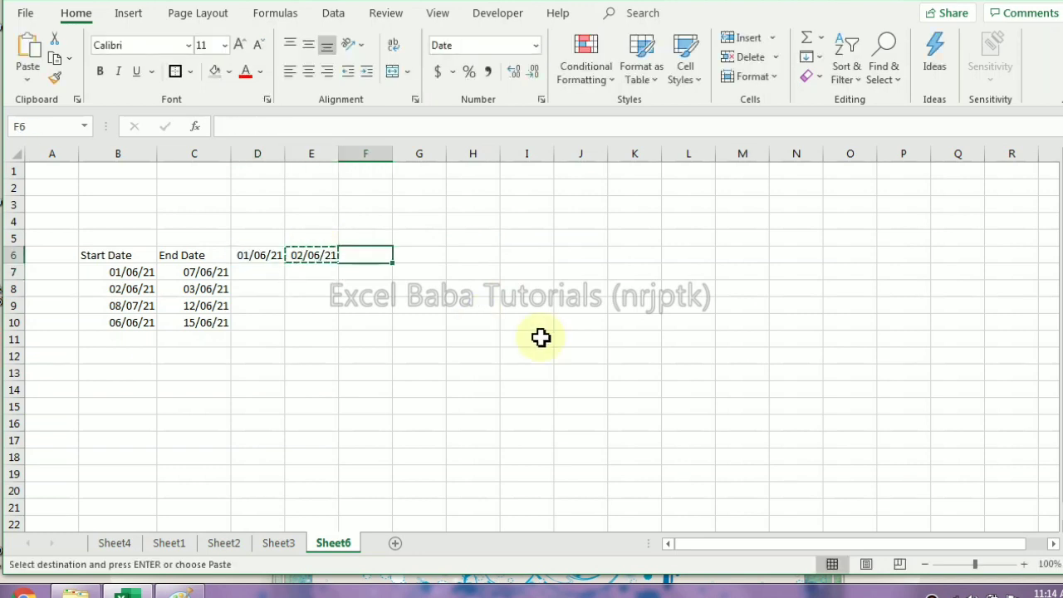
pyautogui.hotkey('shift', 'Right')
pyautogui.hotkey('shift', 'Right')
pyautogui.hotkey('shift', 'Right')
pyautogui.hotkey('shift', 'Right')
pyautogui.hotkey('shift', 'Right')
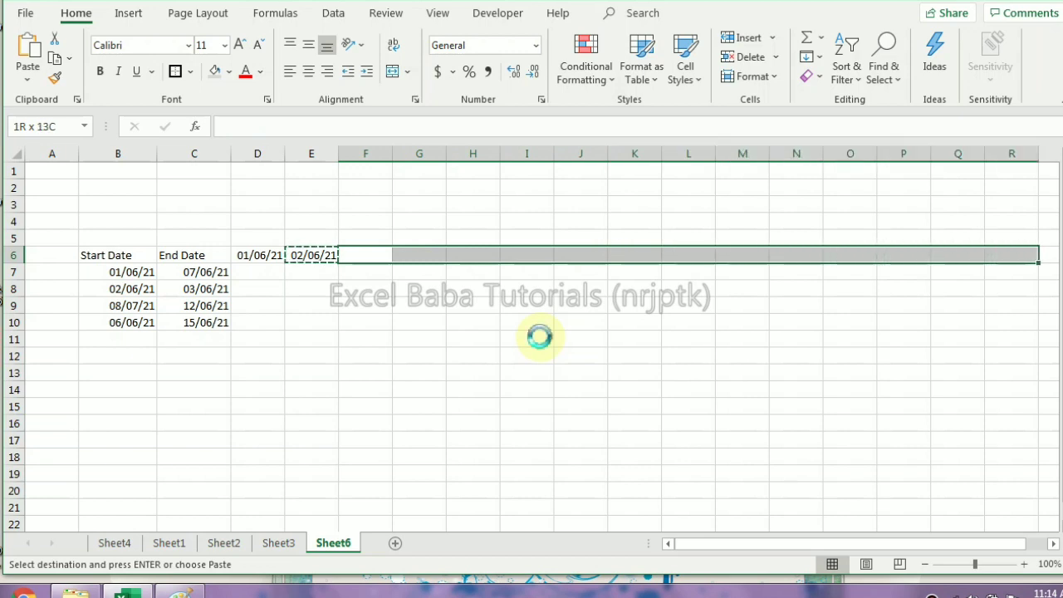
pyautogui.press('Return')
pyautogui.hotkey('shift', 'Right')
pyautogui.hotkey('shift', 'Right')
pyautogui.hotkey('shift', 'Right')
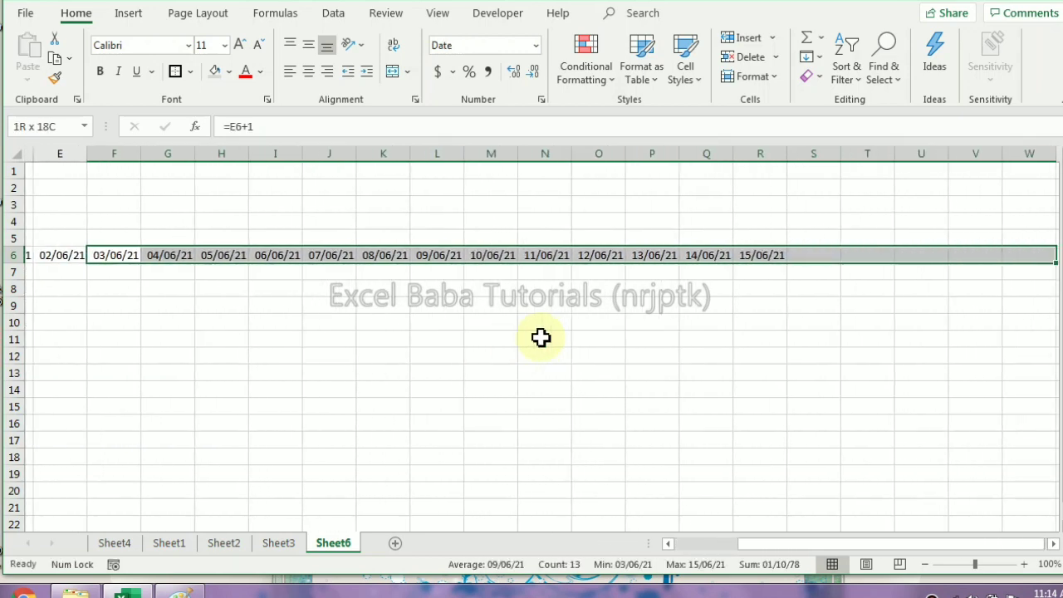
pyautogui.hotkey('ctrl', 'r')
pyautogui.hotkey('shift', 'Right')
pyautogui.hotkey('shift', 'Right')
pyautogui.hotkey('shift', 'Right')
pyautogui.hotkey('shift', 'Right')
pyautogui.hotkey('shift', 'Right')
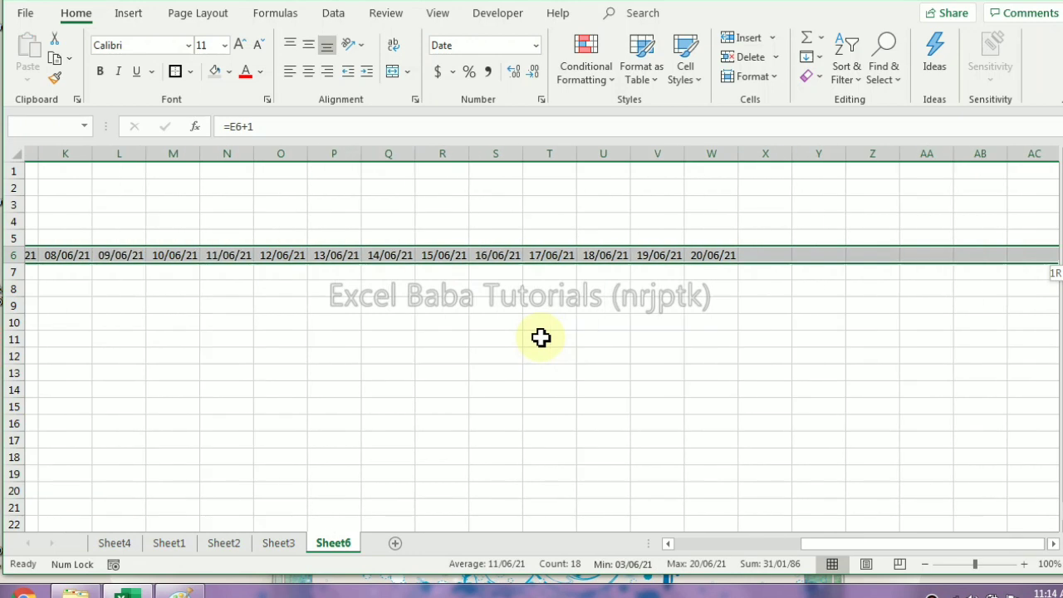
pyautogui.hotkey('shift', 'Right')
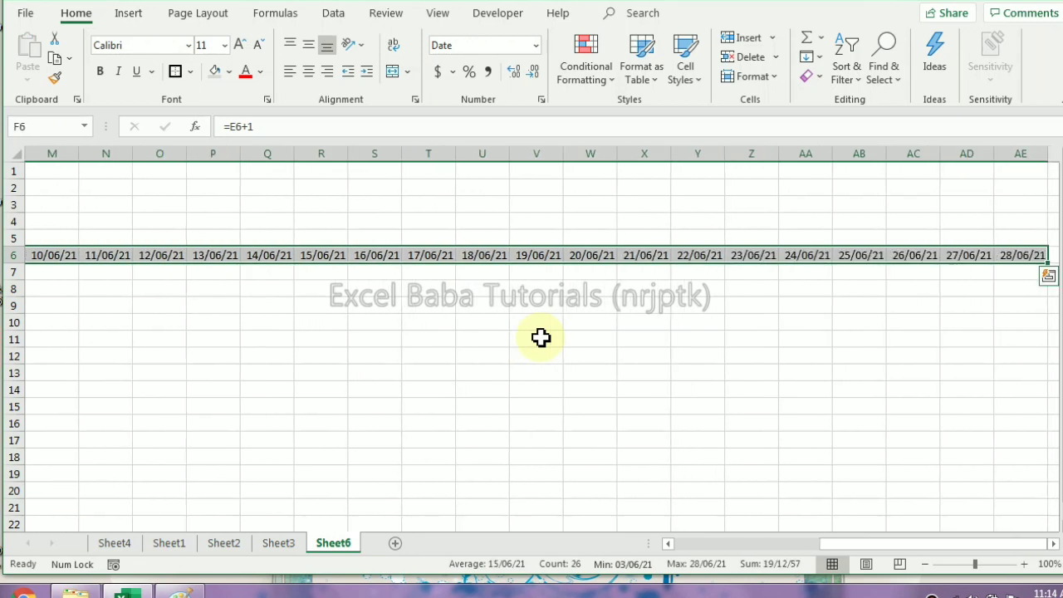
pyautogui.hotkey('shift', 'Right')
pyautogui.hotkey('shift', 'Right')
pyautogui.hotkey('shift', 'Right')
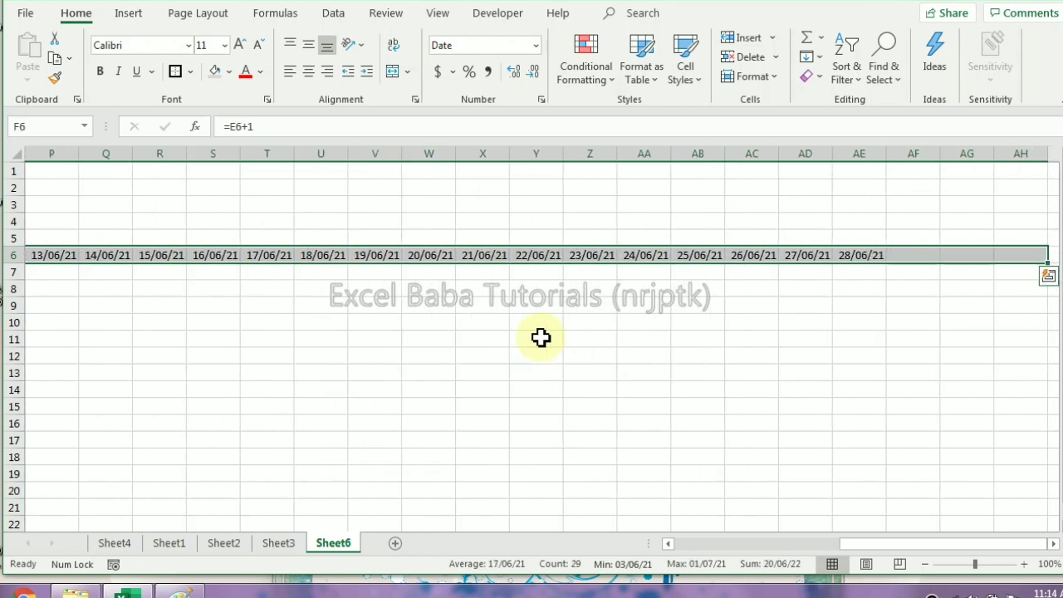
# - Clear the extra 01/07/21 date in column AH and open Format Cells for D6:AG6
pyautogui.hotkey('ctrl', 'Right')
pyautogui.hotkey('ctrl', 'space')
pyautogui.press('Delete')
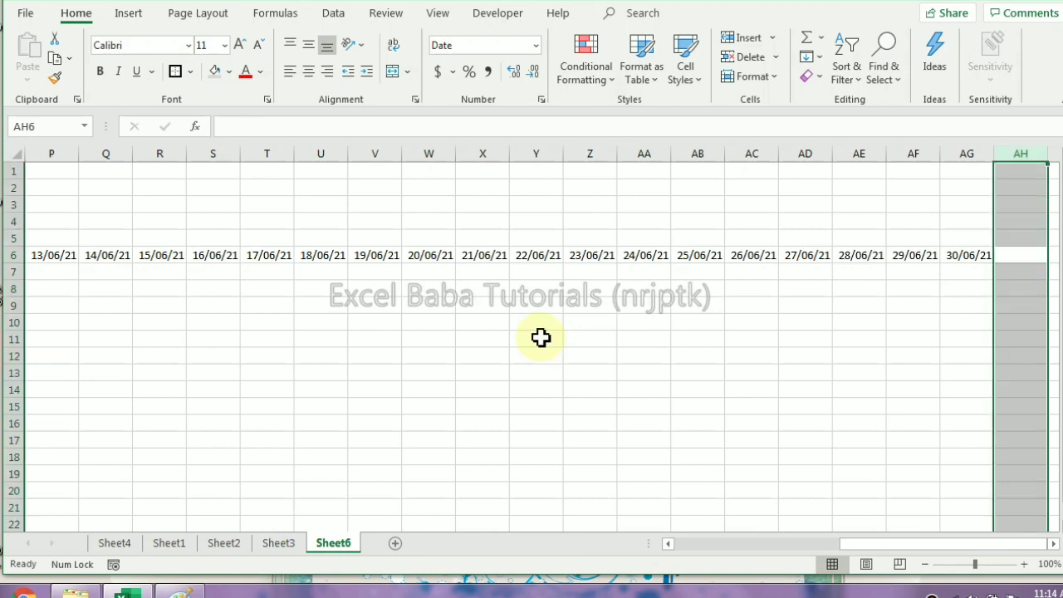
pyautogui.press('Left')
pyautogui.hotkey('ctrl', 'shift', 'Left')
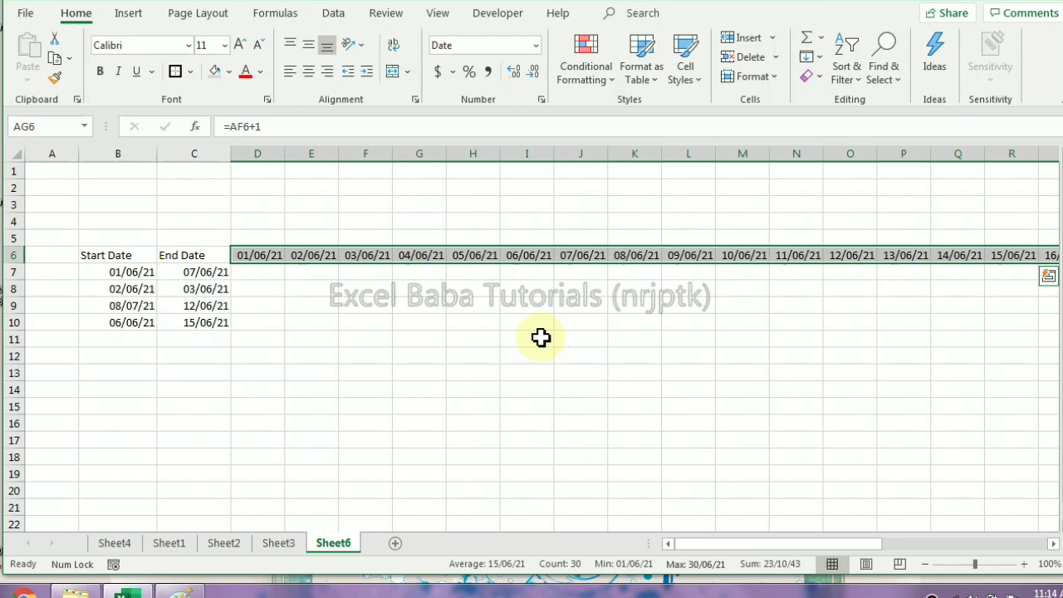
pyautogui.hotkey('ctrl', '1')
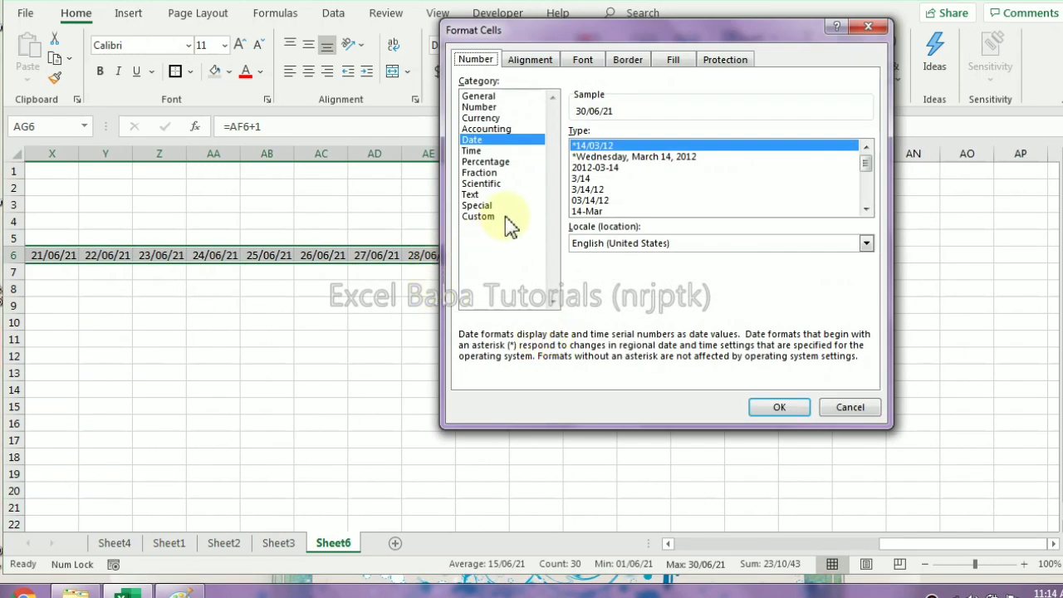
# - Show the dates as day numbers with custom format 'd' and autofit columns D:AG
pyautogui.click(503, 217)
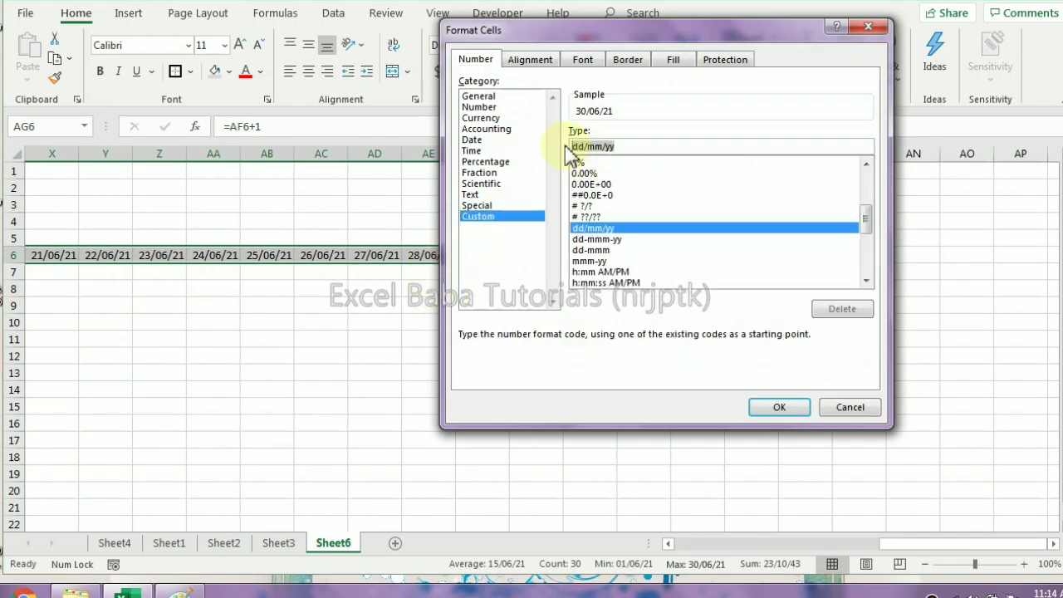
pyautogui.write('d')
pyautogui.click(778, 407)
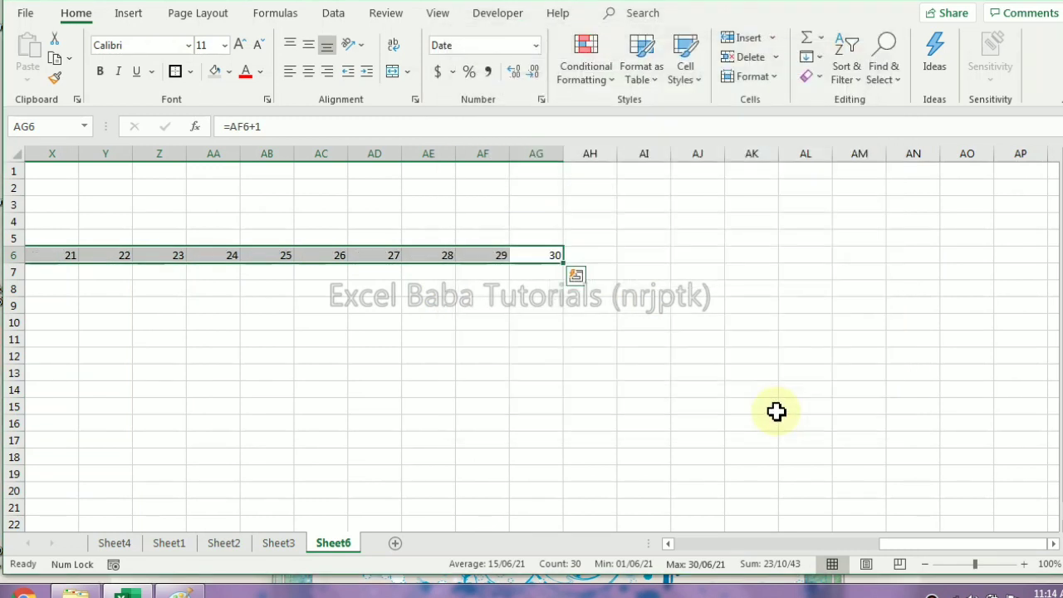
pyautogui.moveTo(902, 546); pyautogui.dragTo(687, 546)
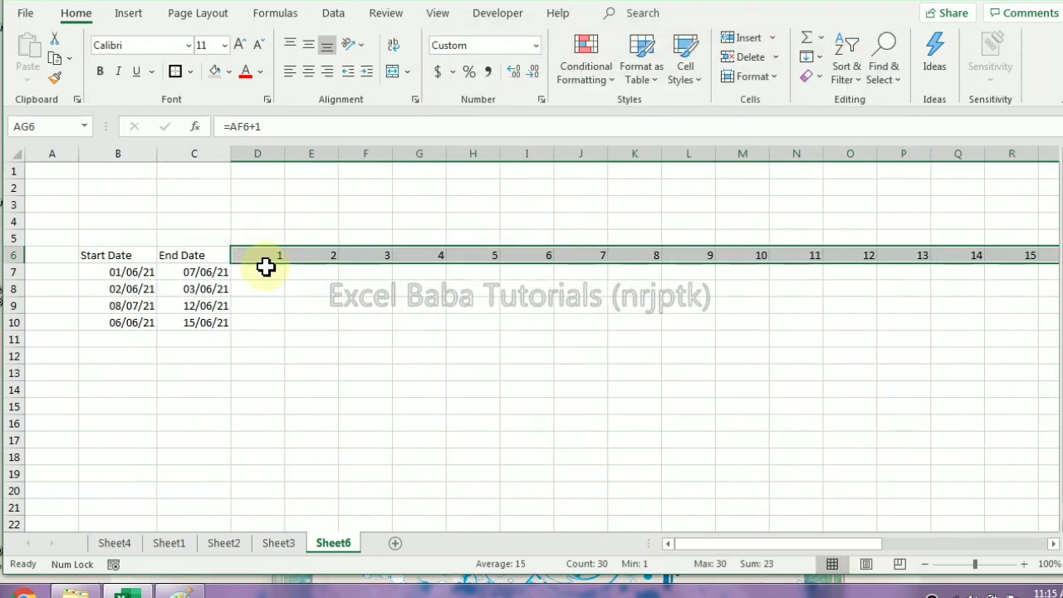
pyautogui.hotkey('ctrl', 'space')
pyautogui.doubleClick(286, 159)
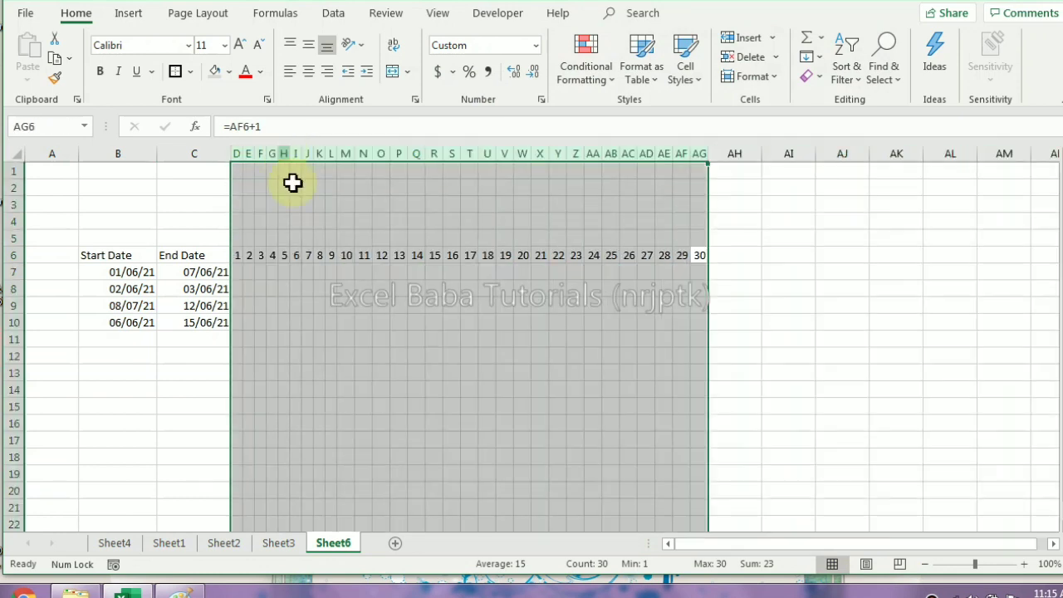
pyautogui.click(259, 287)
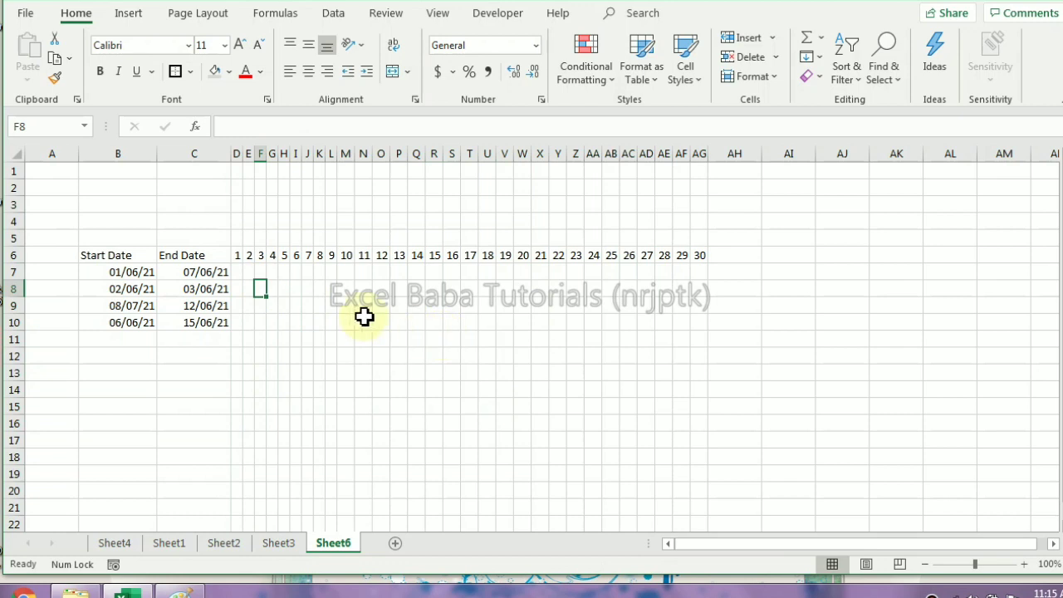
# - Apply All Borders to every cell of B6:AG10
pyautogui.moveTo(103, 258); pyautogui.dragTo(702, 328)
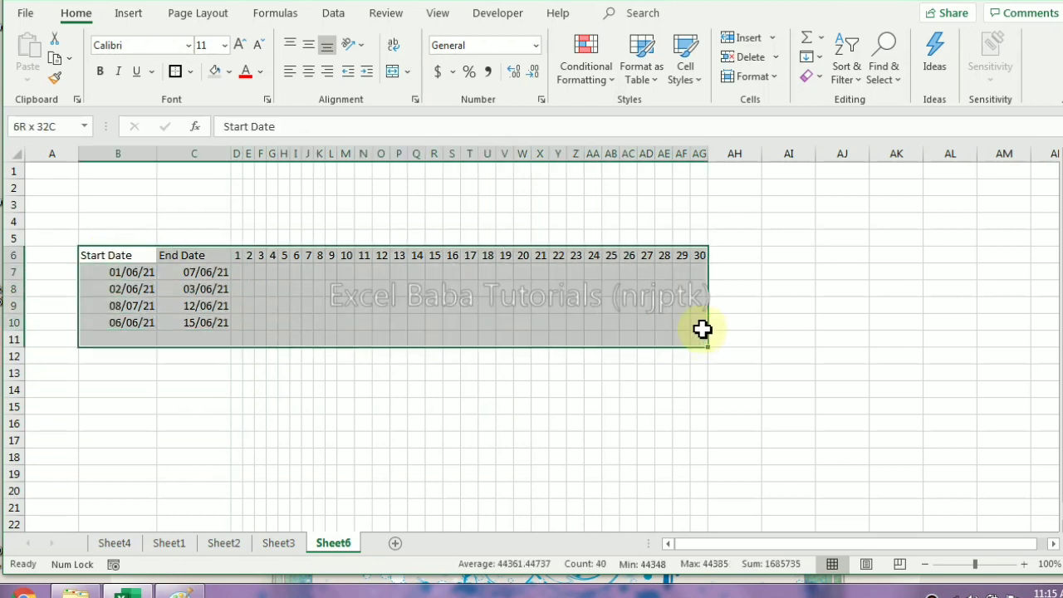
pyautogui.press('alt')
pyautogui.press('h')
pyautogui.press('b')
pyautogui.press('a')
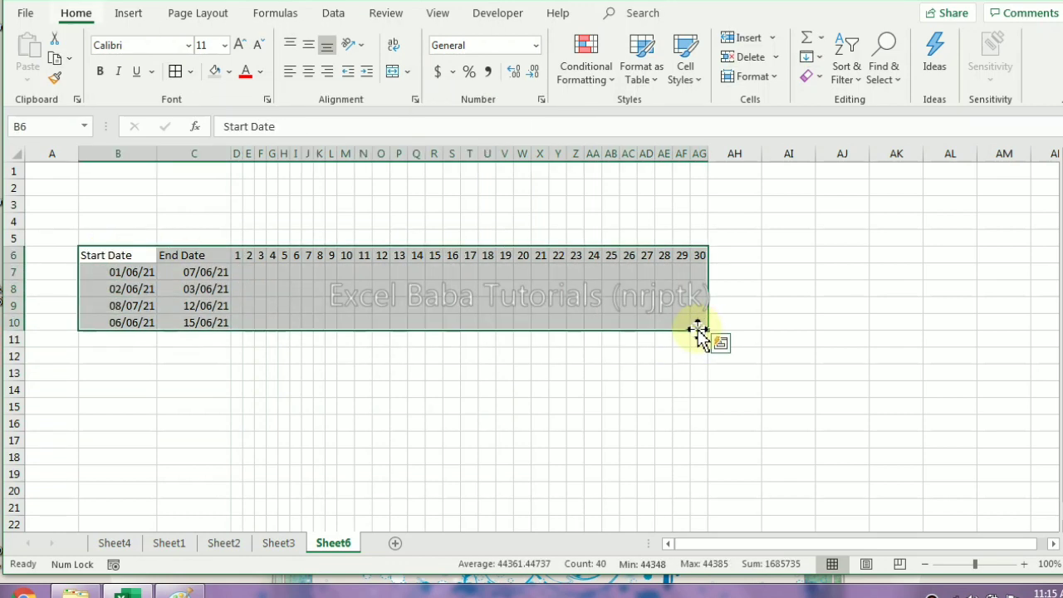
pyautogui.click(295, 289)
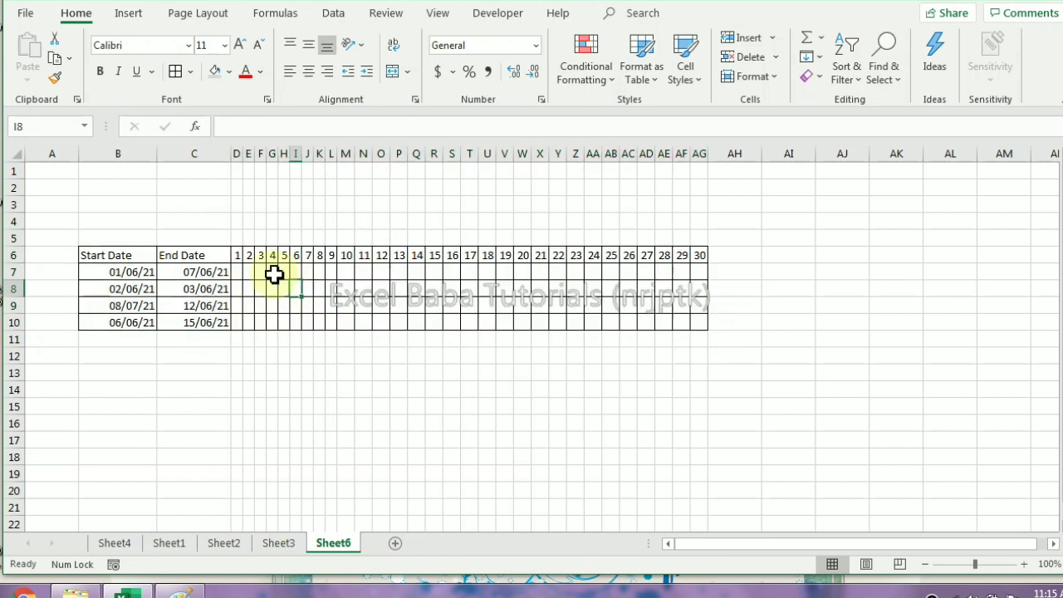
pyautogui.moveTo(239, 274); pyautogui.dragTo(696, 326)
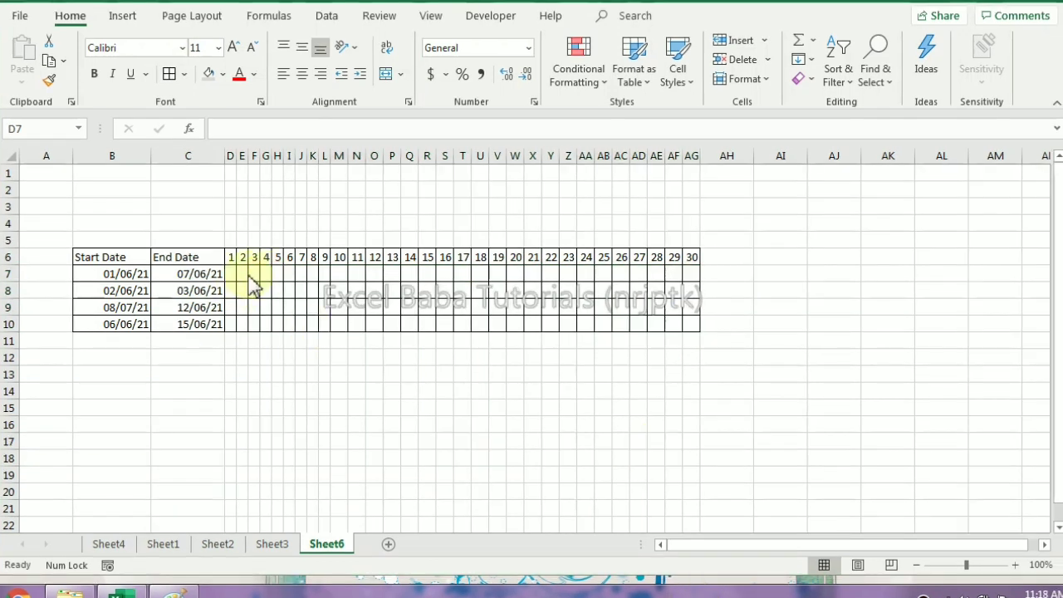
# - Start a formula rule for D7:AG10 with condition =and(d$6>=$b7,d$6<=$c7)
pyautogui.click(576, 85)
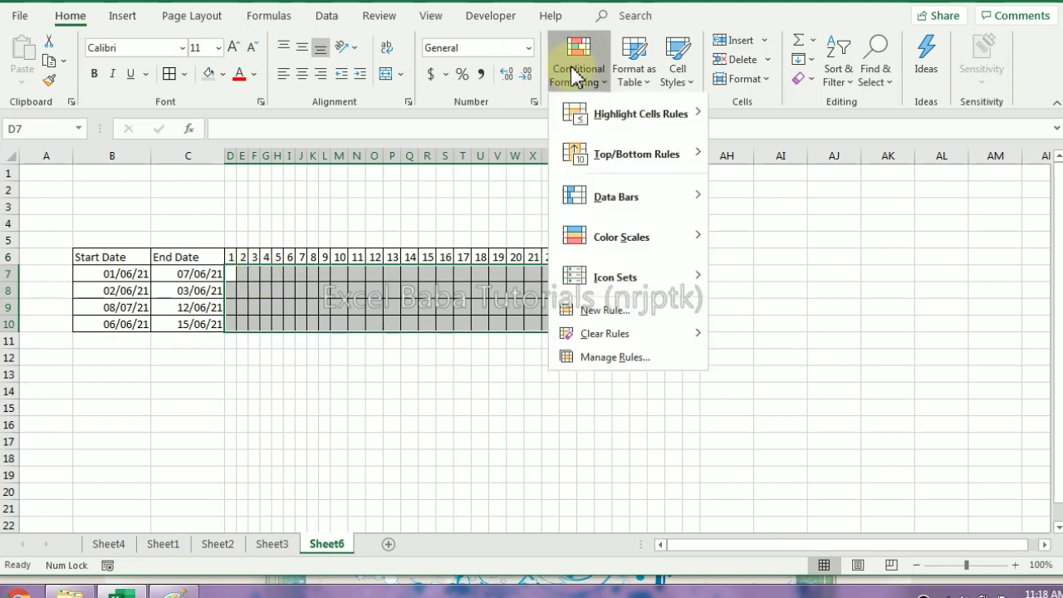
pyautogui.click(607, 313)
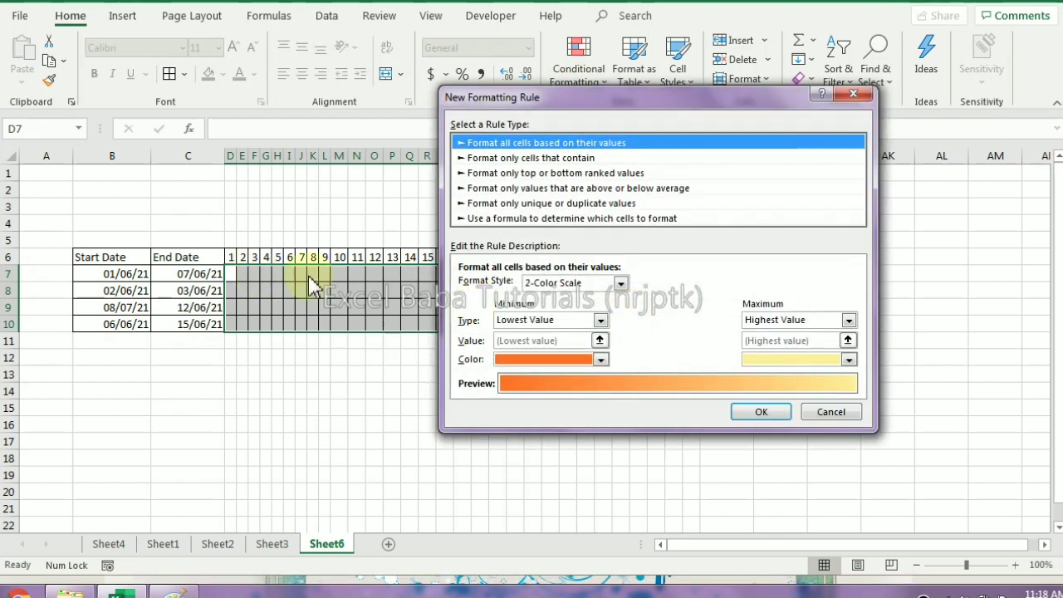
pyautogui.click(523, 219)
pyautogui.moveTo(544, 99); pyautogui.dragTo(840, 105)
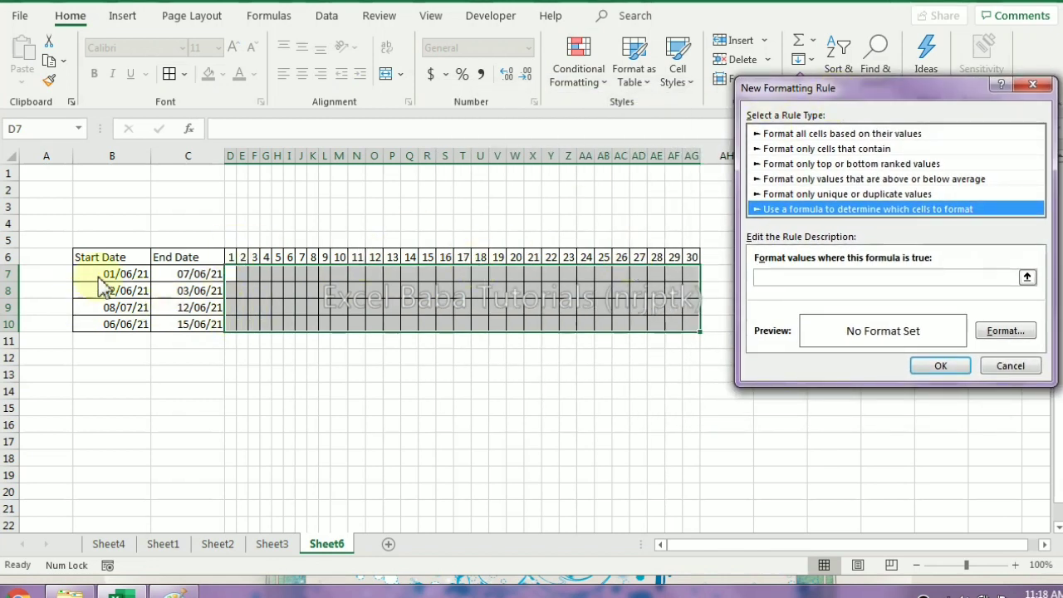
pyautogui.click(782, 277)
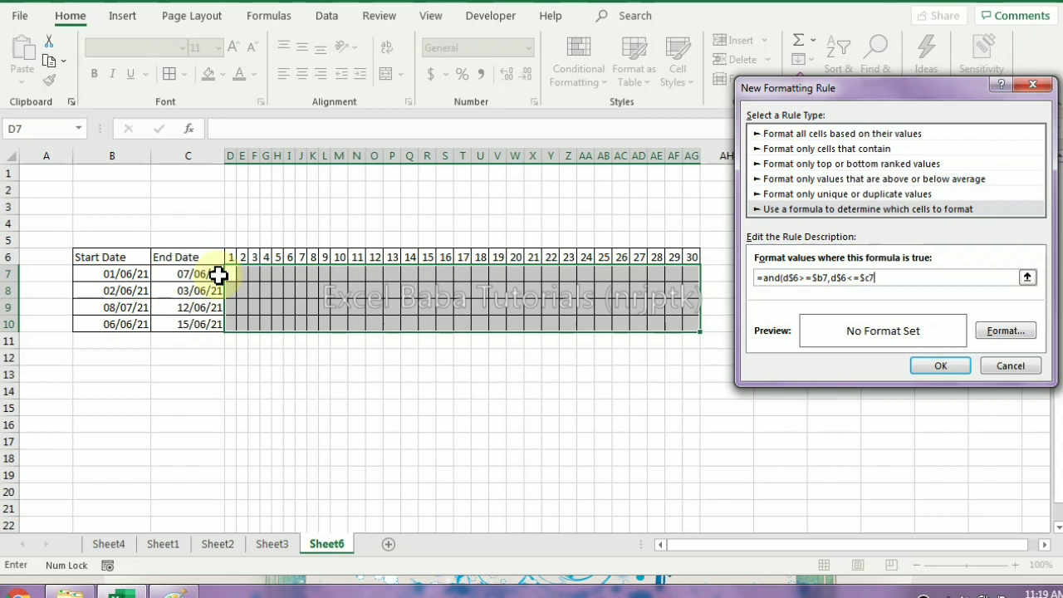
pyautogui.write('=and(d$6>=$b7,d$6<=$c7)')
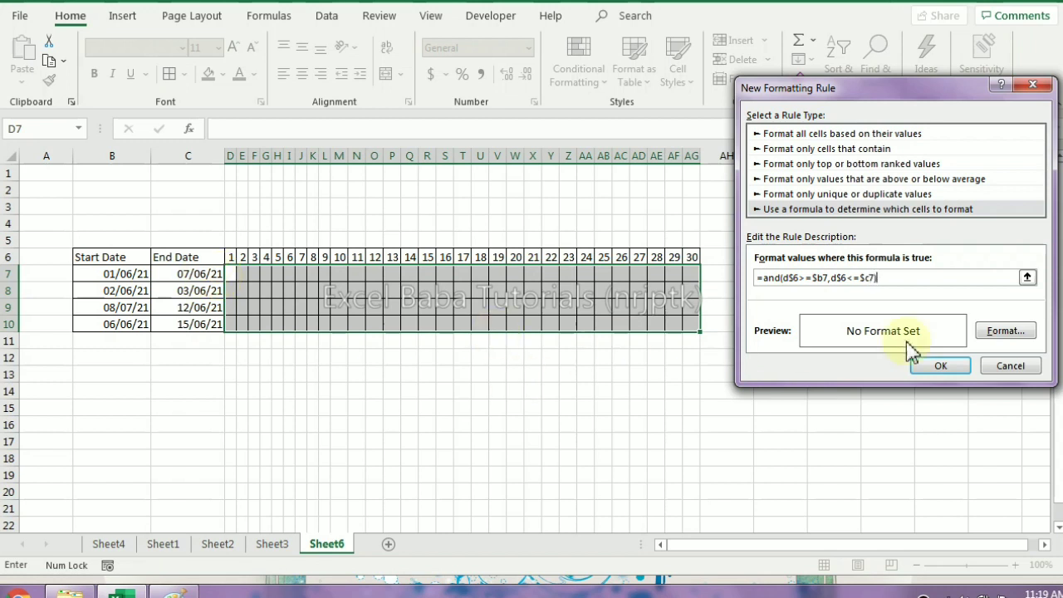
# - Give the date-range rule a dark orange fill and apply it to the grid
pyautogui.click(1009, 334)
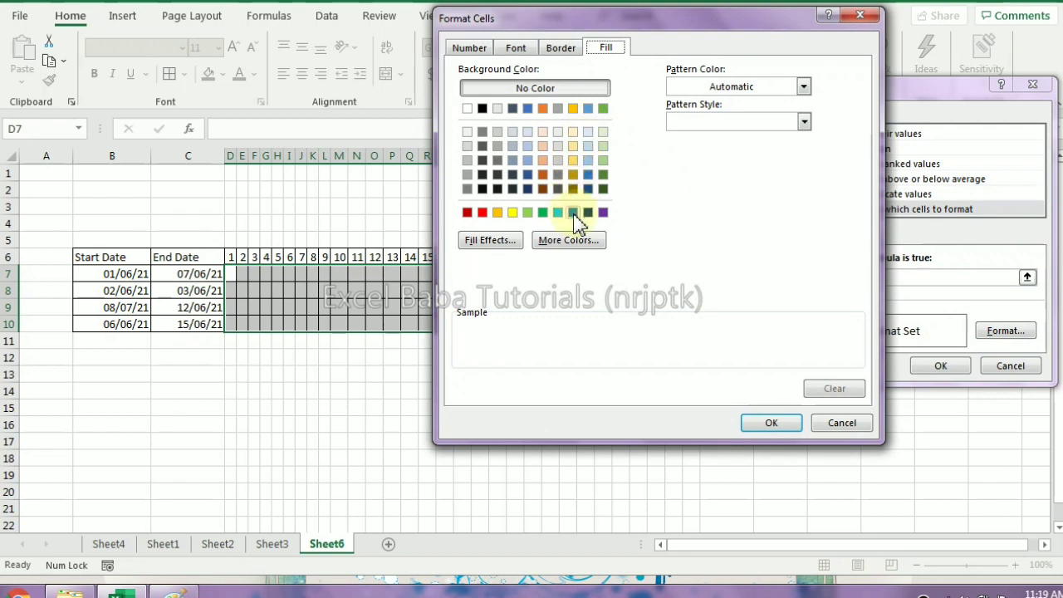
pyautogui.click(574, 175)
pyautogui.click(575, 161)
pyautogui.click(542, 175)
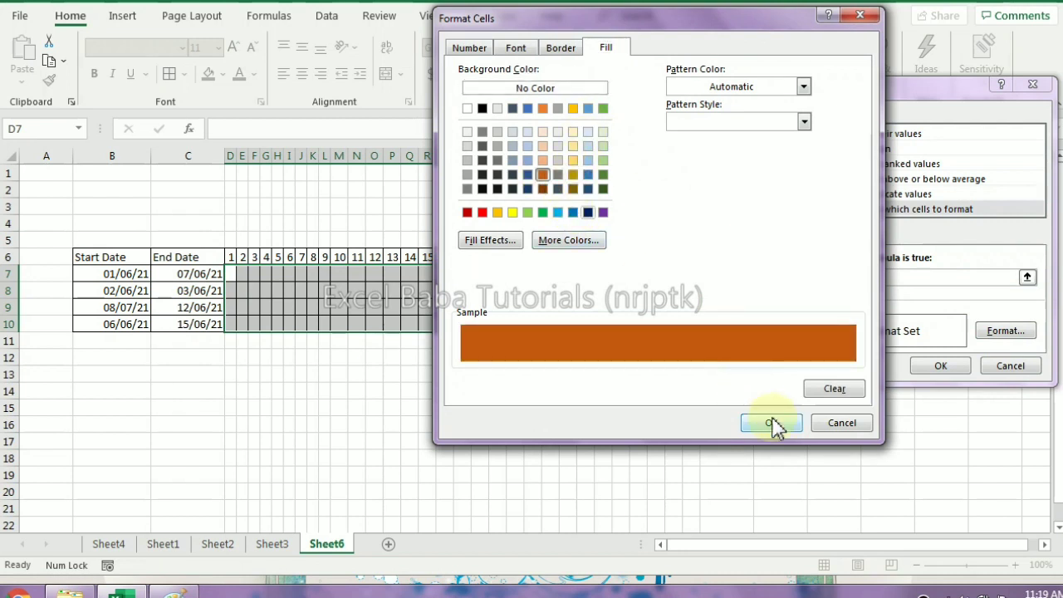
pyautogui.click(772, 424)
pyautogui.click(938, 367)
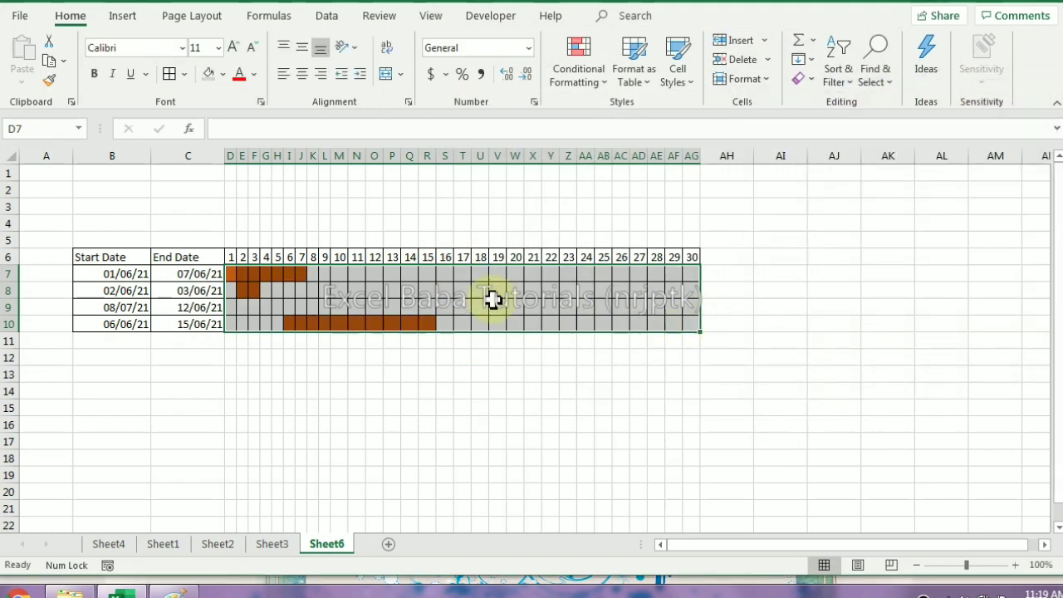
# - Check the orange bars against each task's start and end dates
pyautogui.click(264, 307)
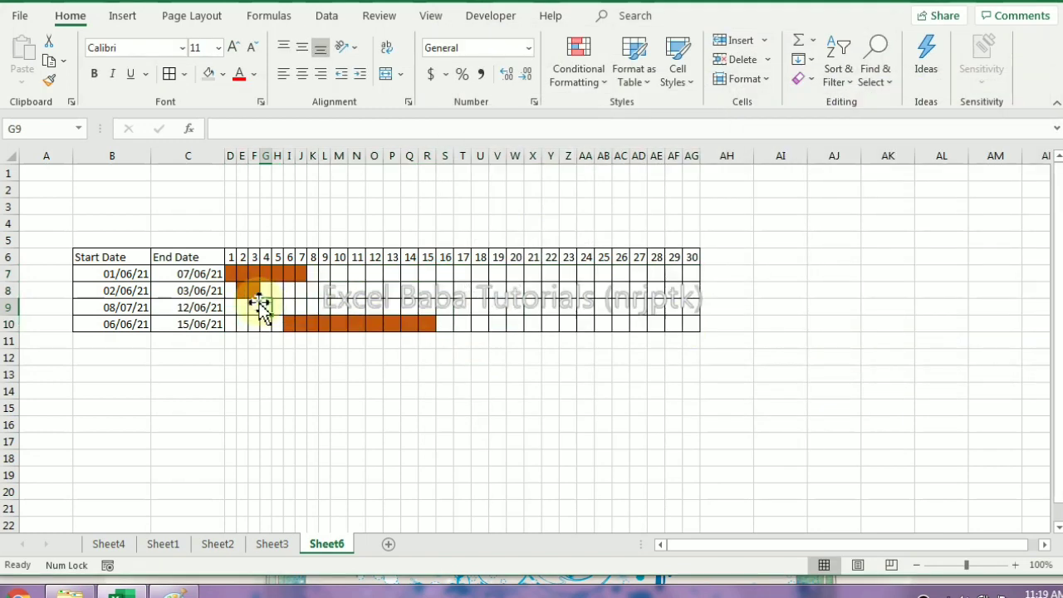
pyautogui.click(127, 276)
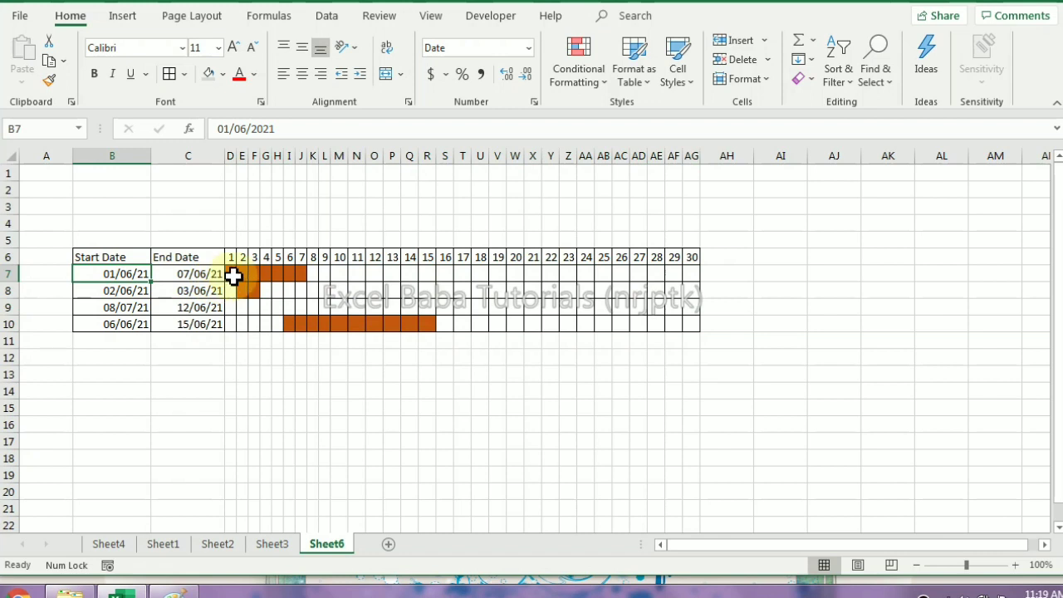
pyautogui.moveTo(236, 275); pyautogui.dragTo(302, 277)
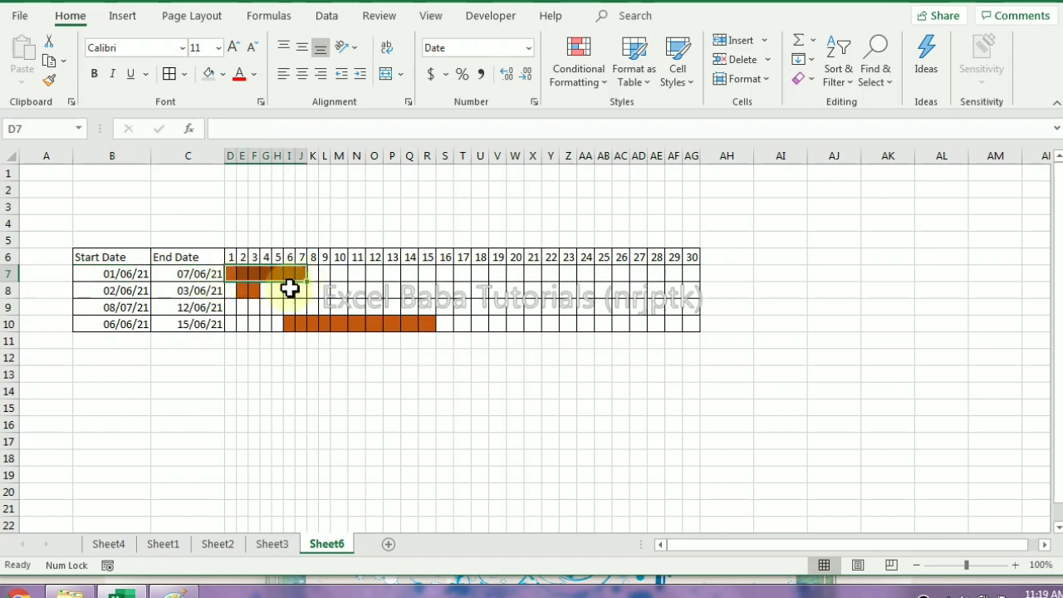
pyautogui.moveTo(242, 291); pyautogui.dragTo(254, 290)
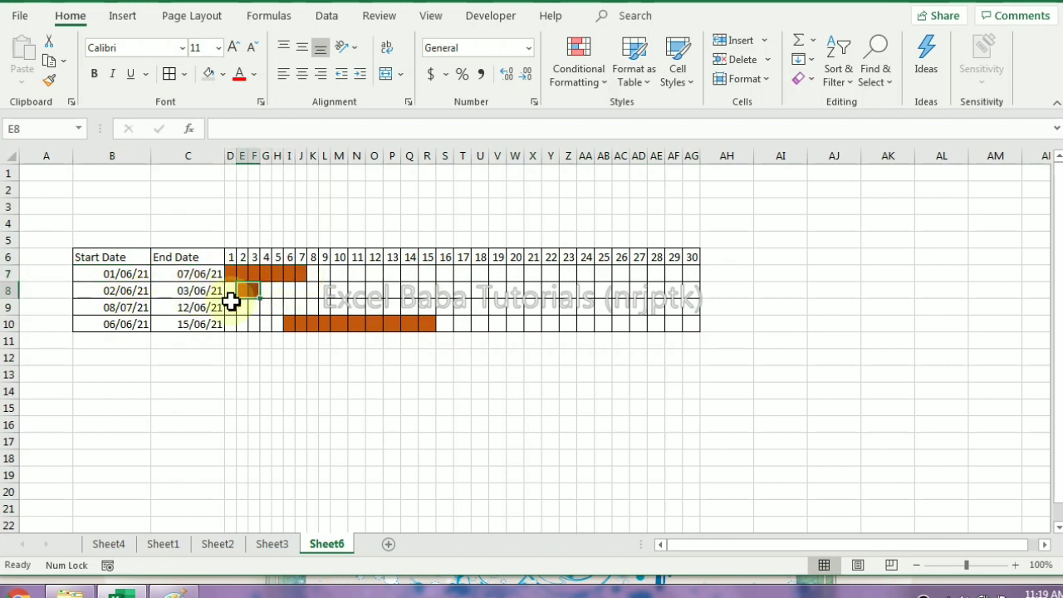
pyautogui.click(125, 325)
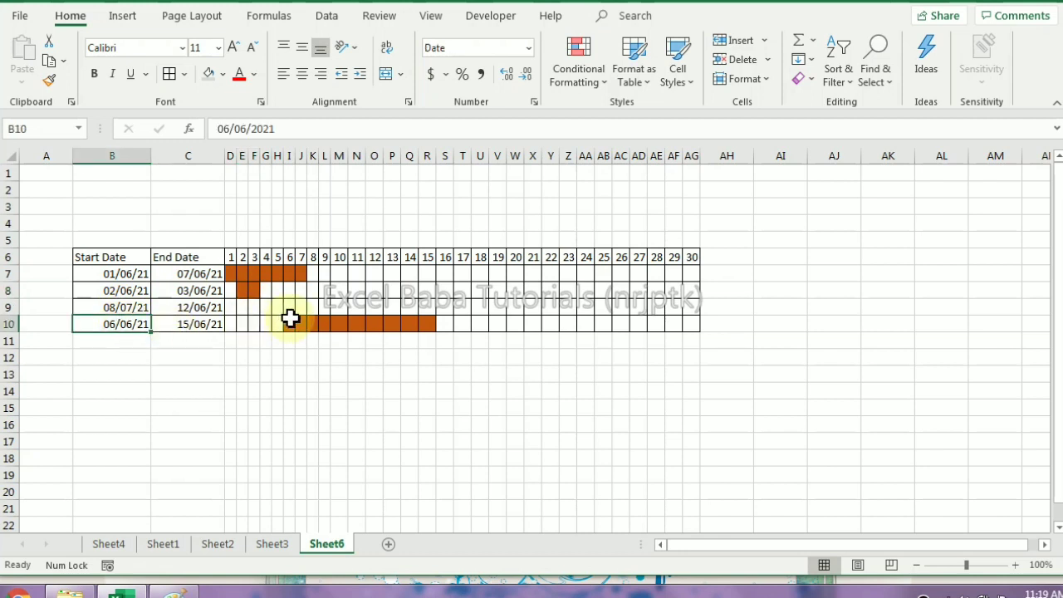
pyautogui.moveTo(288, 324); pyautogui.dragTo(429, 321)
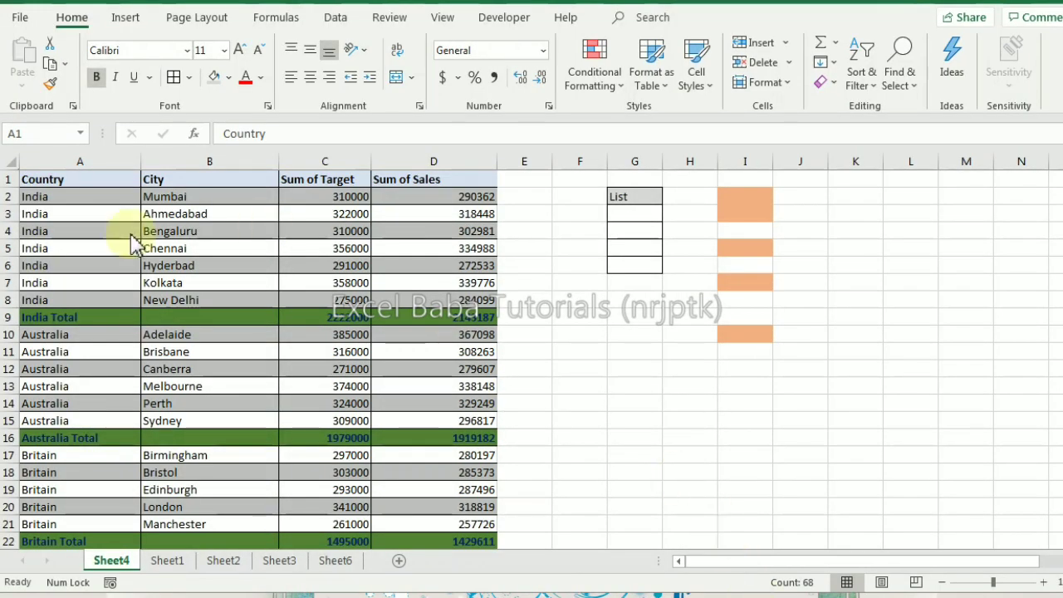
# - Select the List entries and the Country and City columns, then cancel a started formula rule
pyautogui.moveTo(635, 213); pyautogui.dragTo(647, 353)
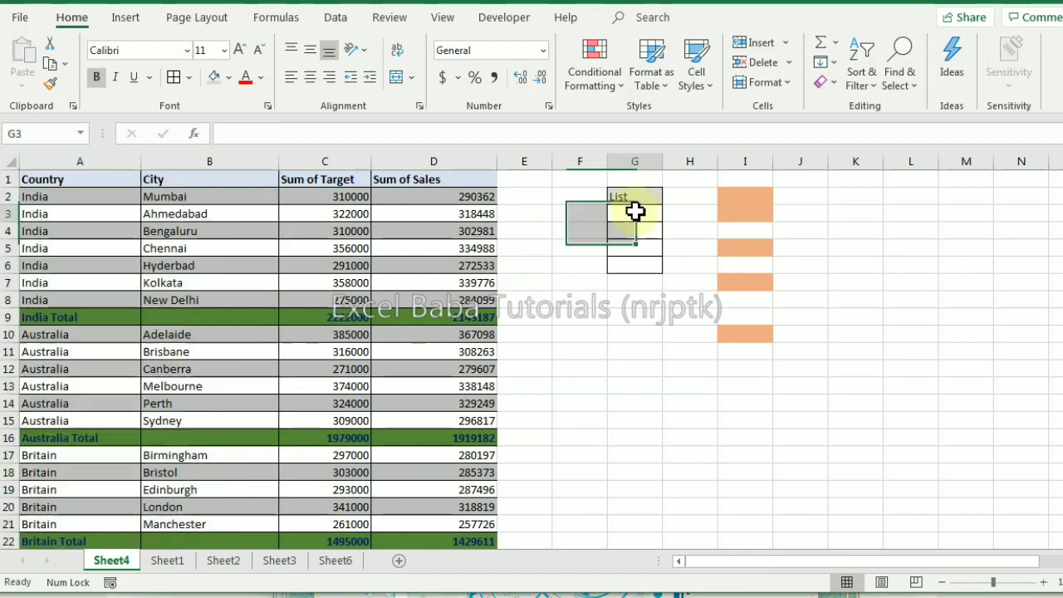
pyautogui.moveTo(646, 209); pyautogui.dragTo(619, 268)
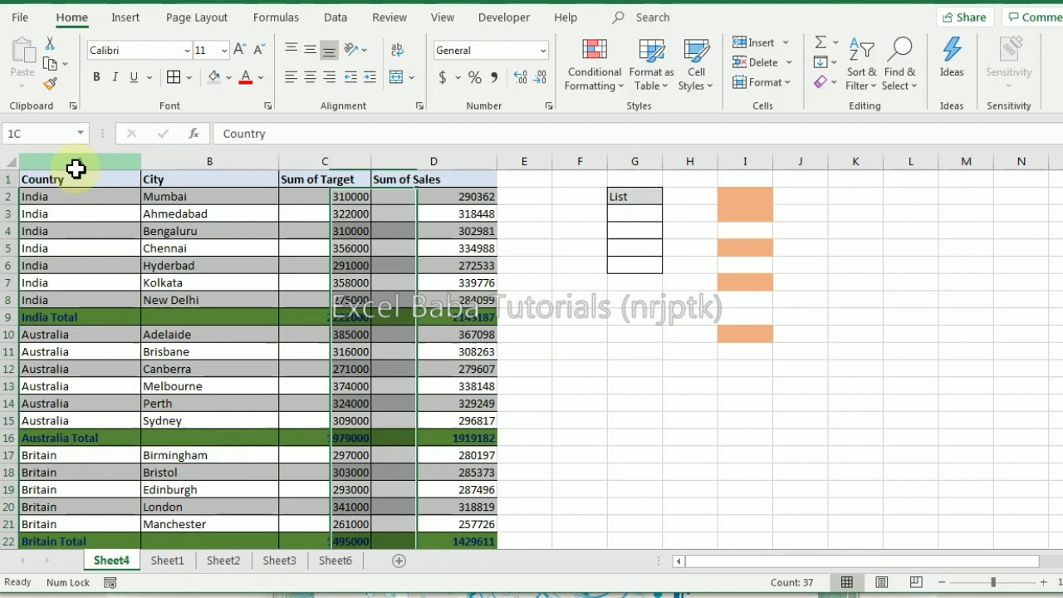
pyautogui.moveTo(76, 171); pyautogui.dragTo(183, 168)
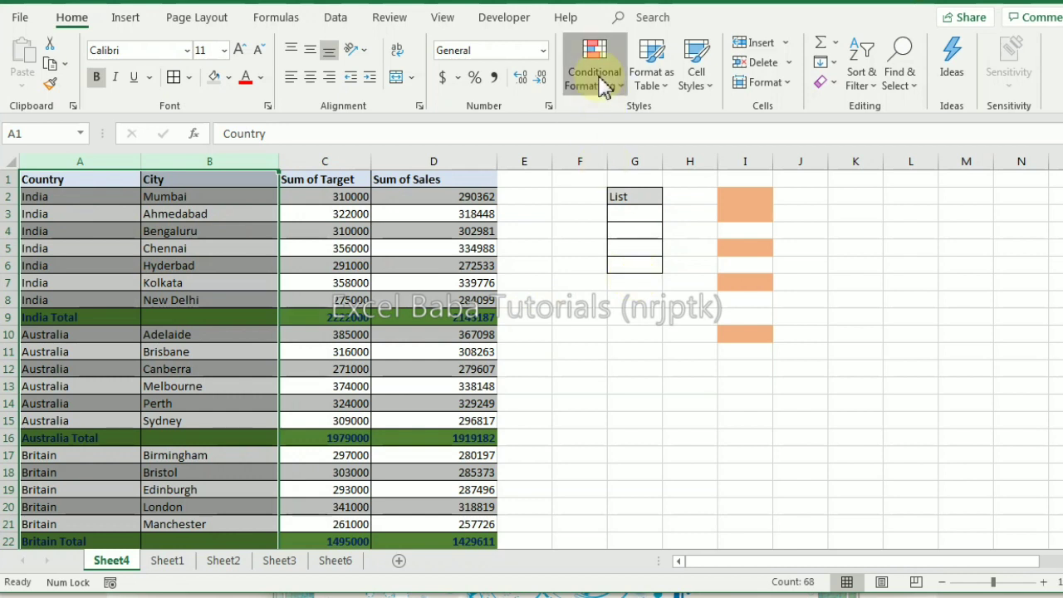
pyautogui.click(595, 73)
pyautogui.click(627, 324)
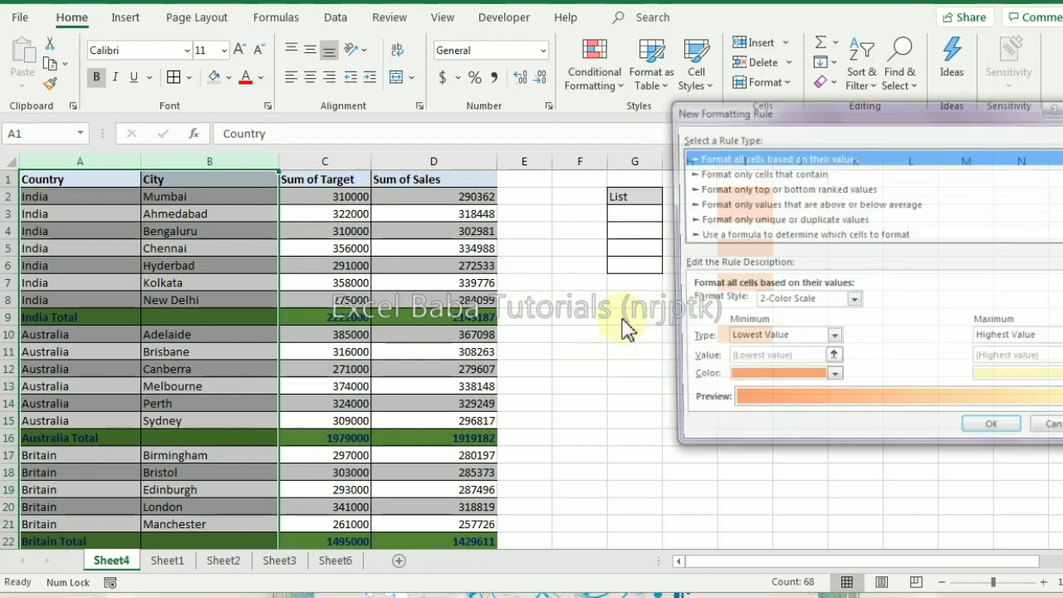
pyautogui.click(736, 235)
pyautogui.moveTo(771, 121); pyautogui.dragTo(840, 142)
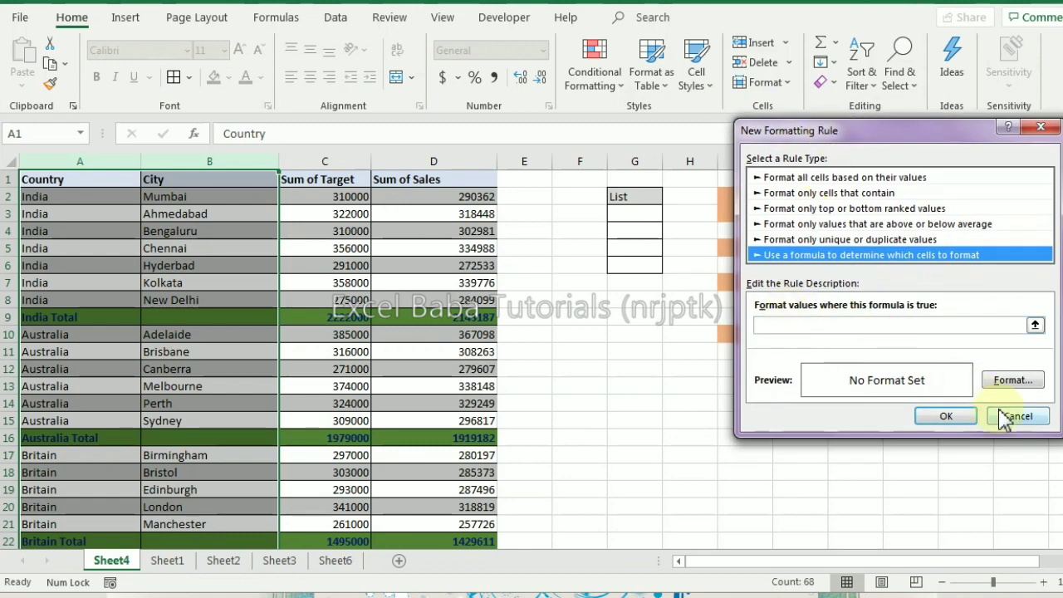
pyautogui.click(1013, 414)
# - Discard a stray entry in F9, reselect columns A:B, and begin a new formatting rule
pyautogui.click(605, 315)
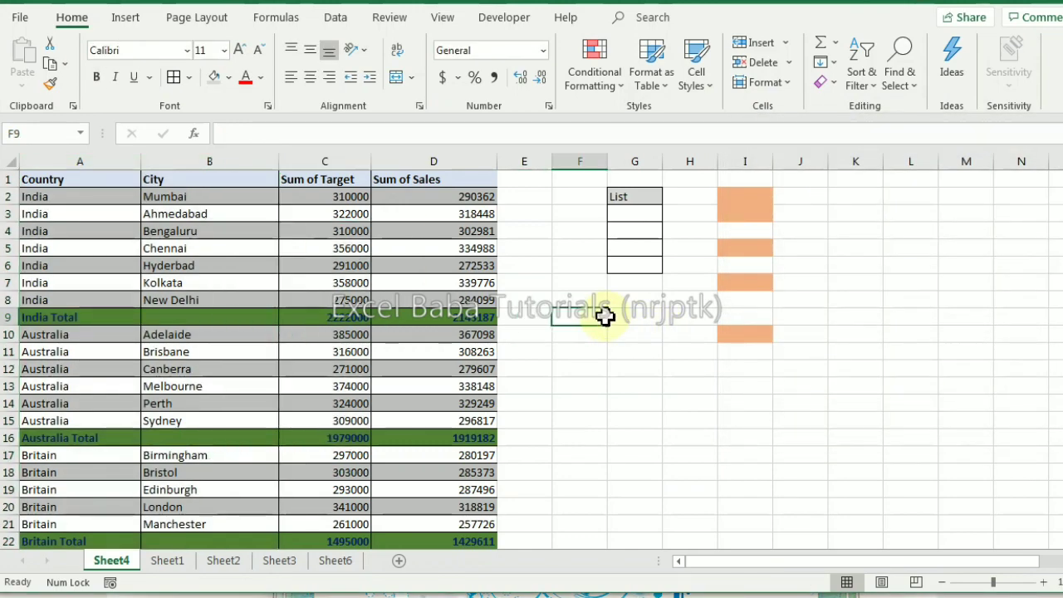
pyautogui.write('=')
pyautogui.press('BackSpace')
pyautogui.write('TU')
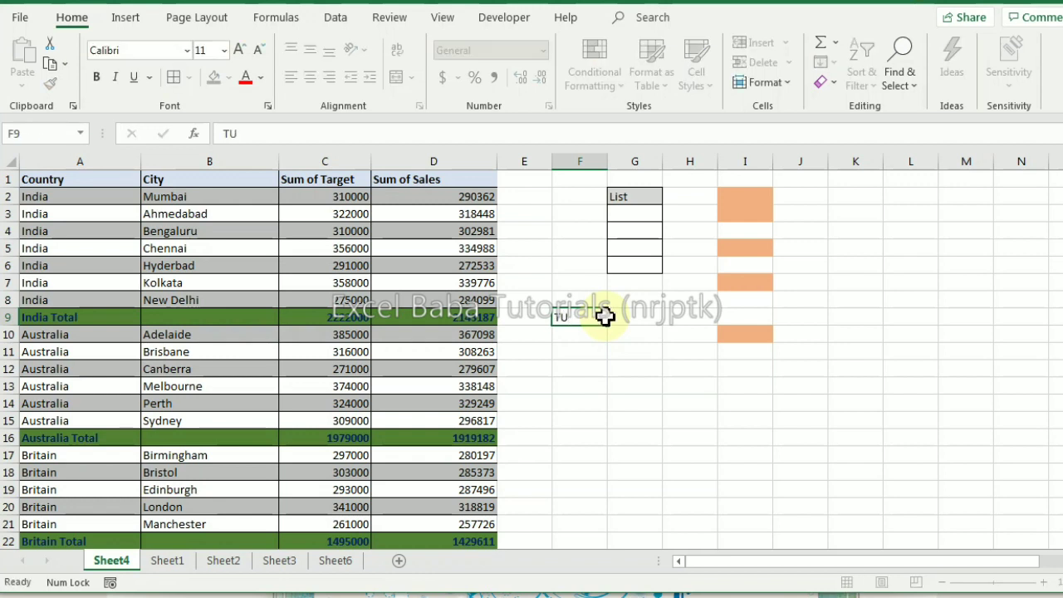
pyautogui.press('Escape')
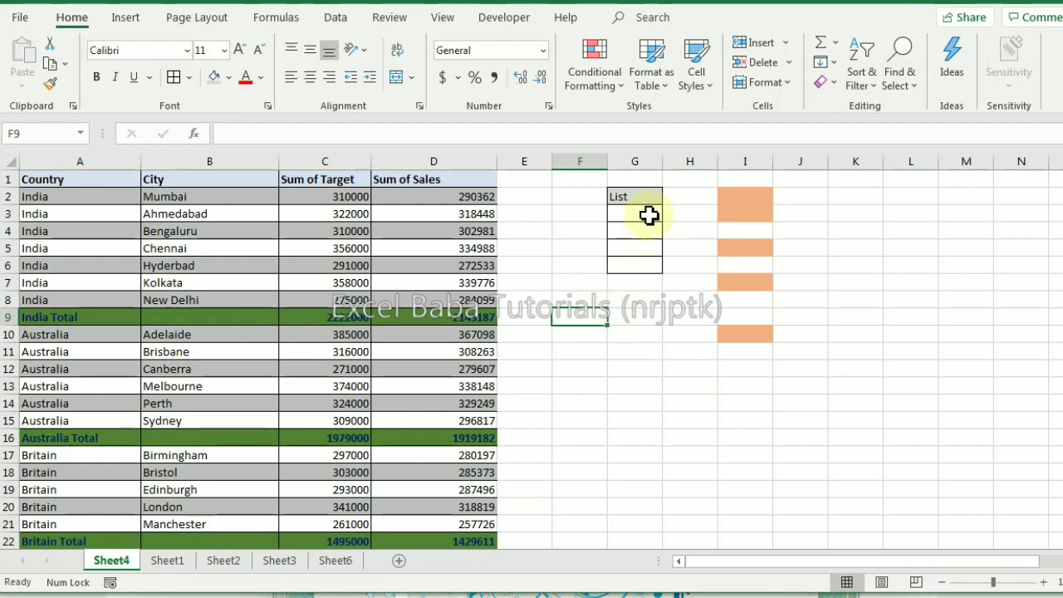
pyautogui.moveTo(644, 216); pyautogui.dragTo(640, 264)
pyautogui.moveTo(80, 162); pyautogui.dragTo(211, 162)
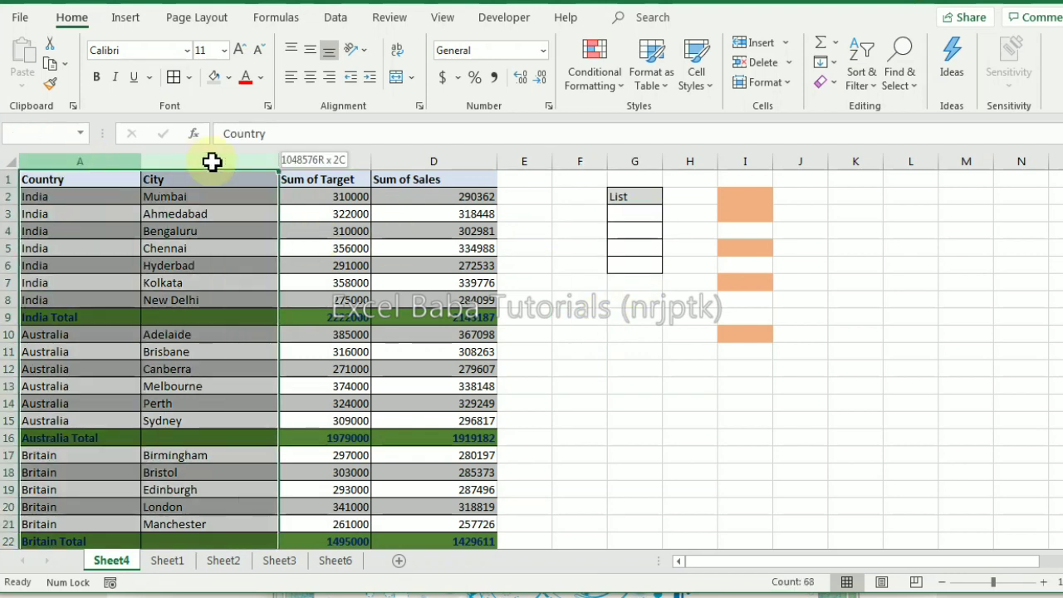
pyautogui.click(615, 68)
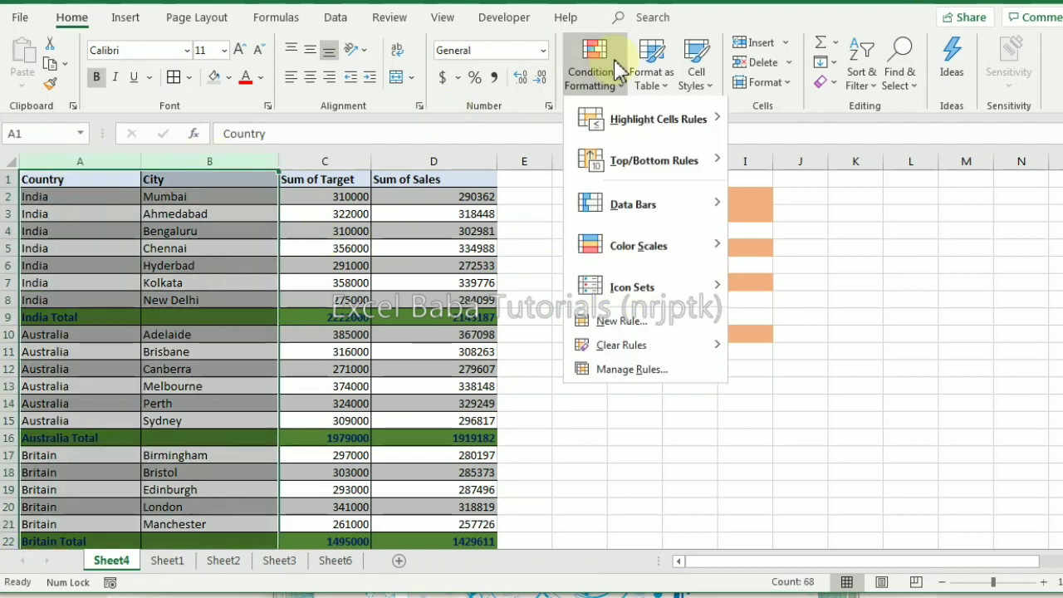
pyautogui.click(630, 322)
# - Enter =sumproduct(--isnumber(search($G$3:$G$6,$b1)))>0, picking G3:G6 directly on the sheet
pyautogui.click(760, 236)
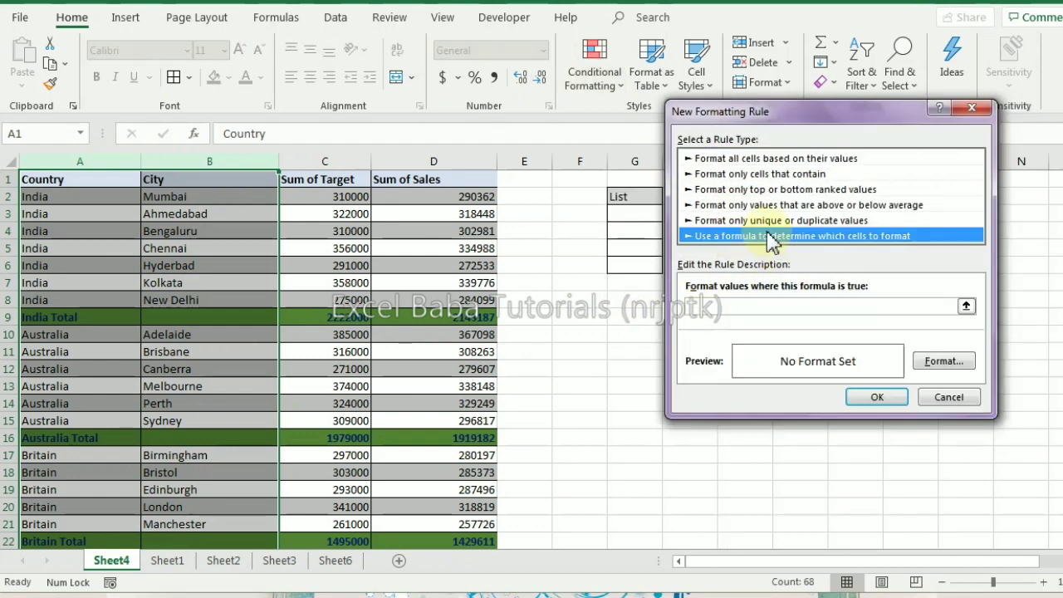
pyautogui.click(731, 310)
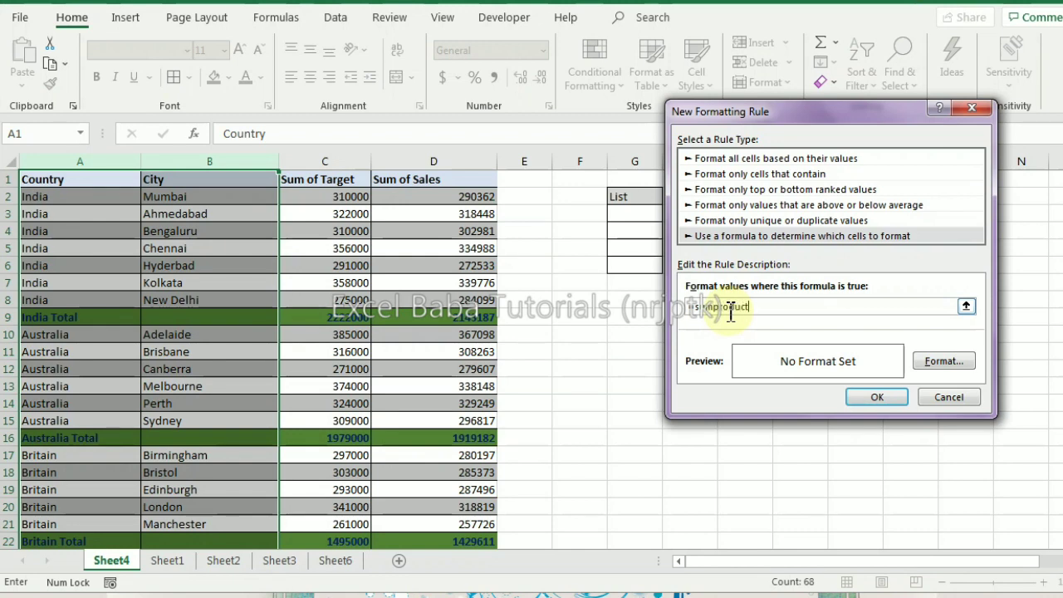
pyautogui.write('=sumproduct(--isn')
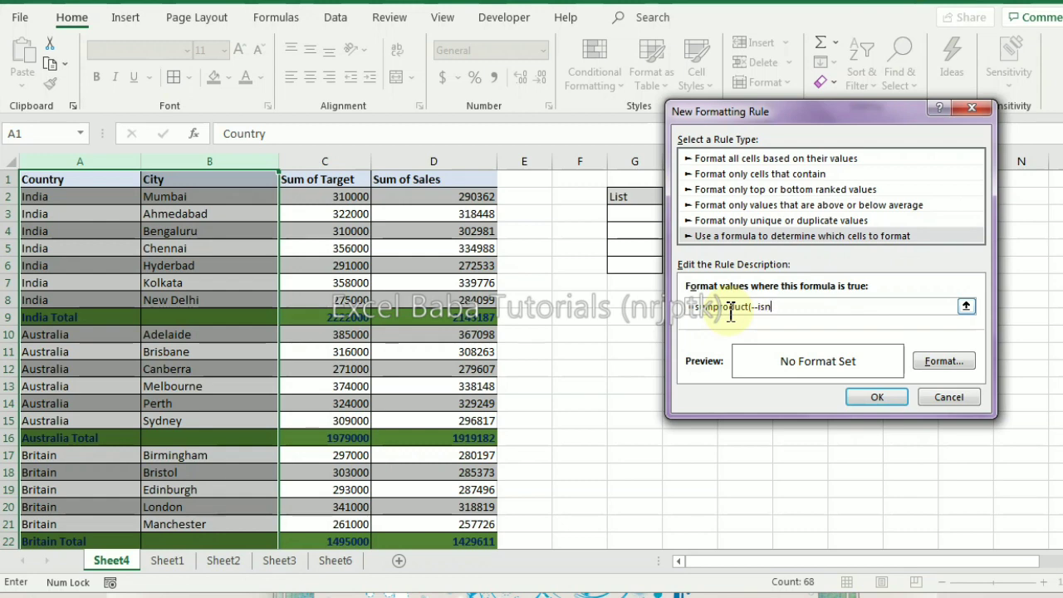
pyautogui.write('umber(search(')
pyautogui.click(966, 306)
pyautogui.moveTo(633, 218); pyautogui.dragTo(634, 270)
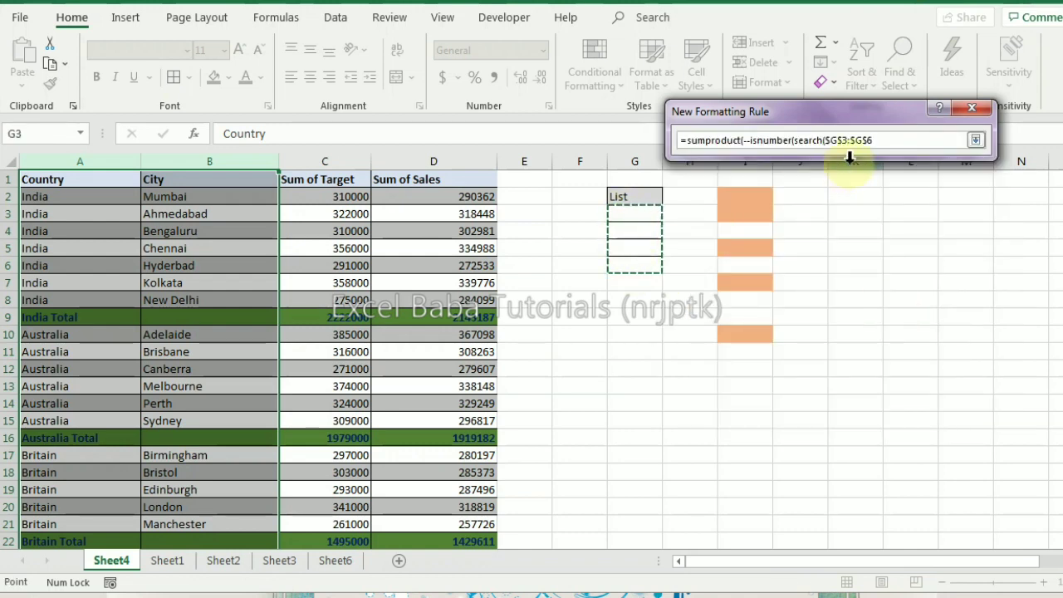
pyautogui.write(',')
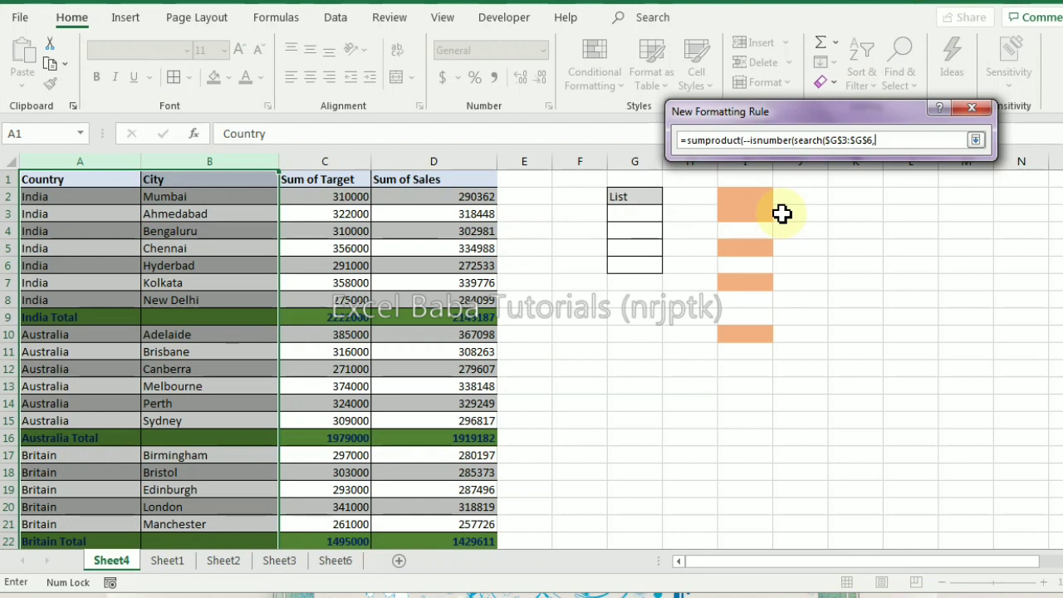
pyautogui.write('1')
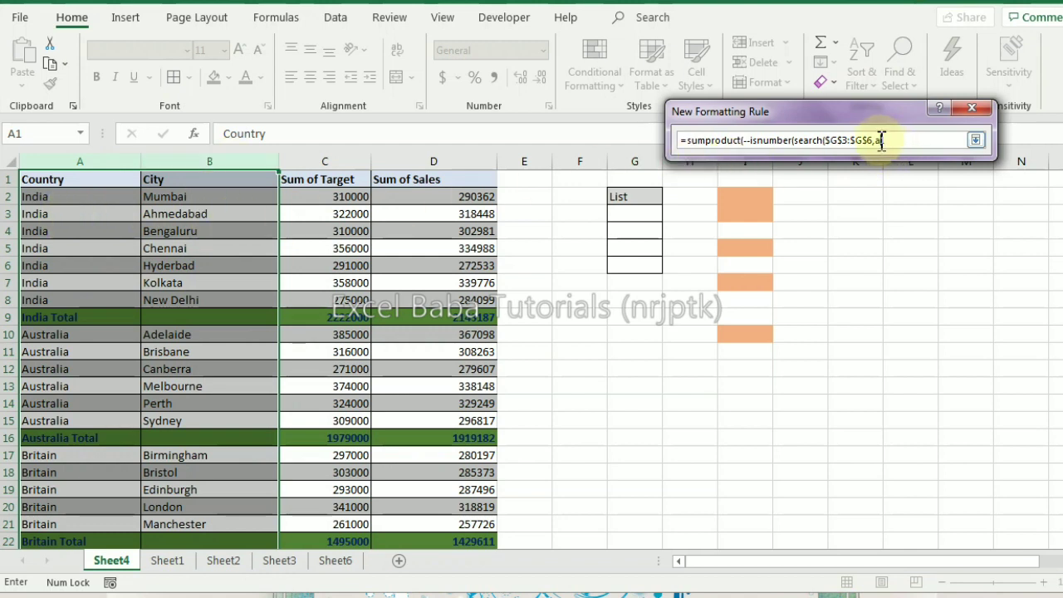
pyautogui.write('1)))>0')
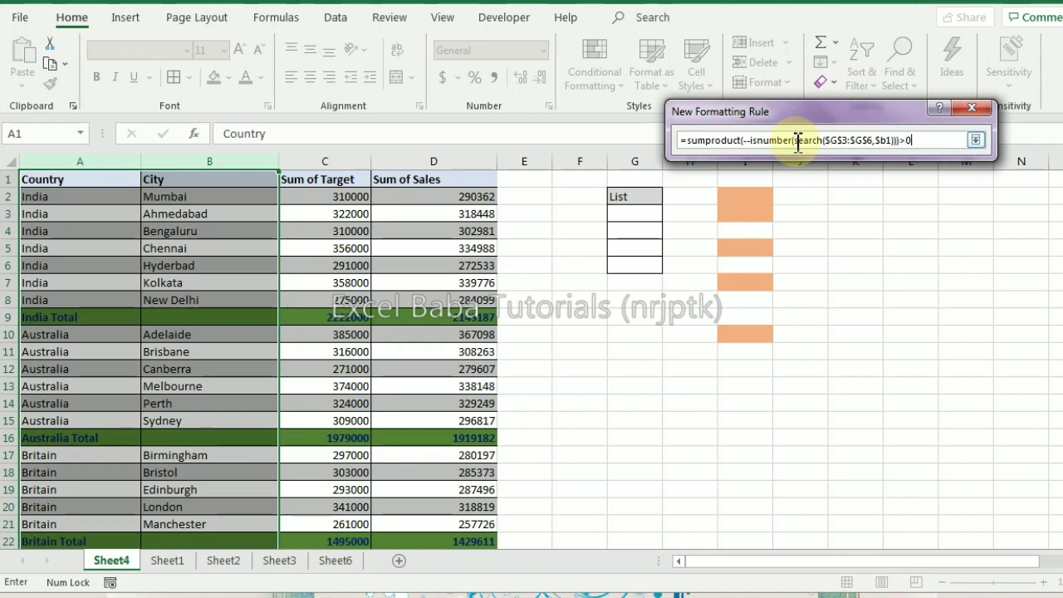
pyautogui.click(976, 139)
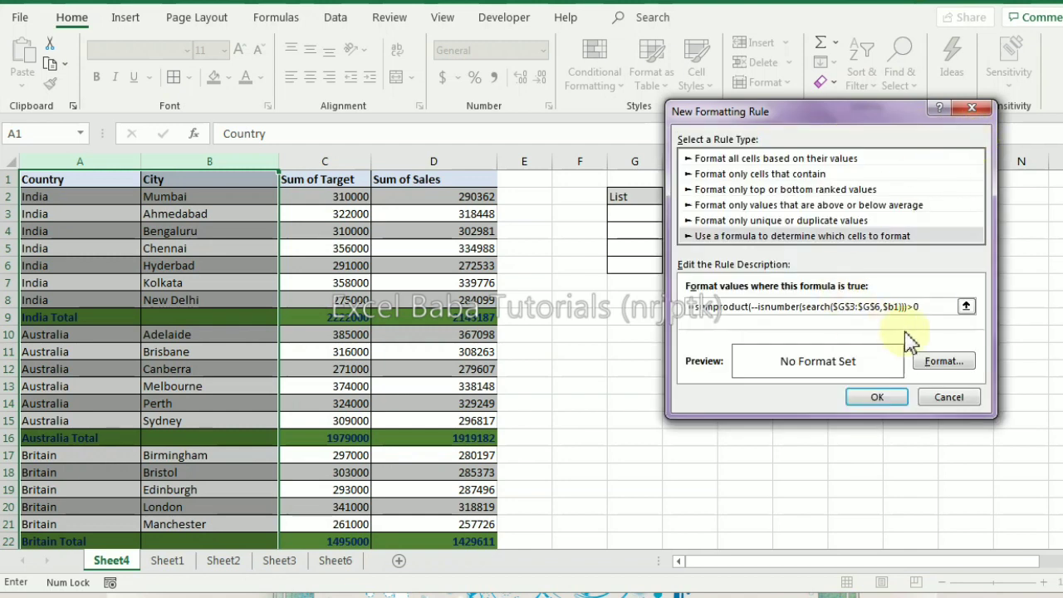
# - Format List-matching cells with a red fill and white text, and apply the rule to A:B
pyautogui.click(942, 362)
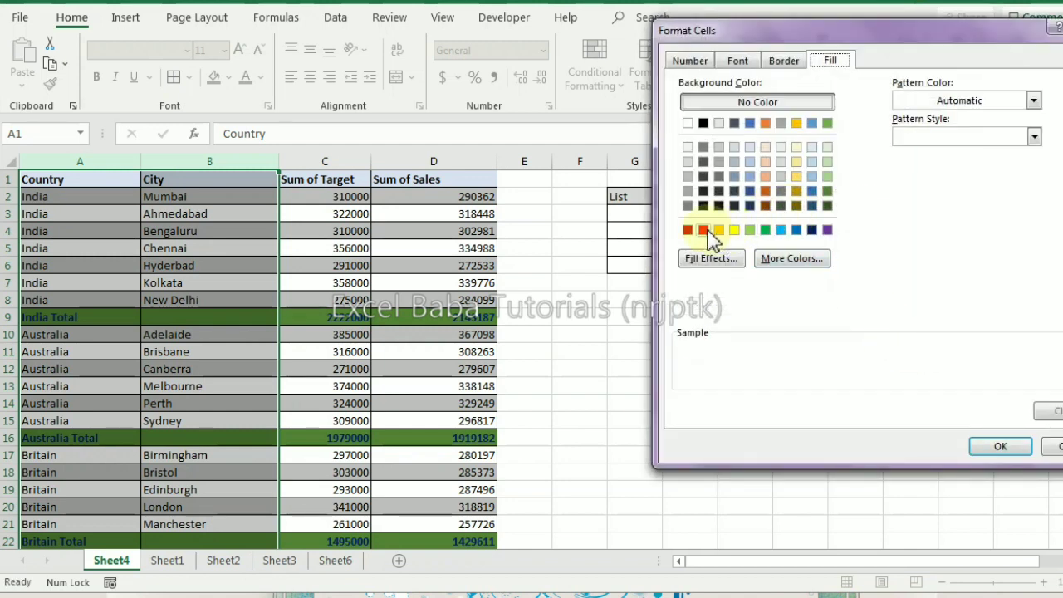
pyautogui.click(703, 230)
pyautogui.click(737, 61)
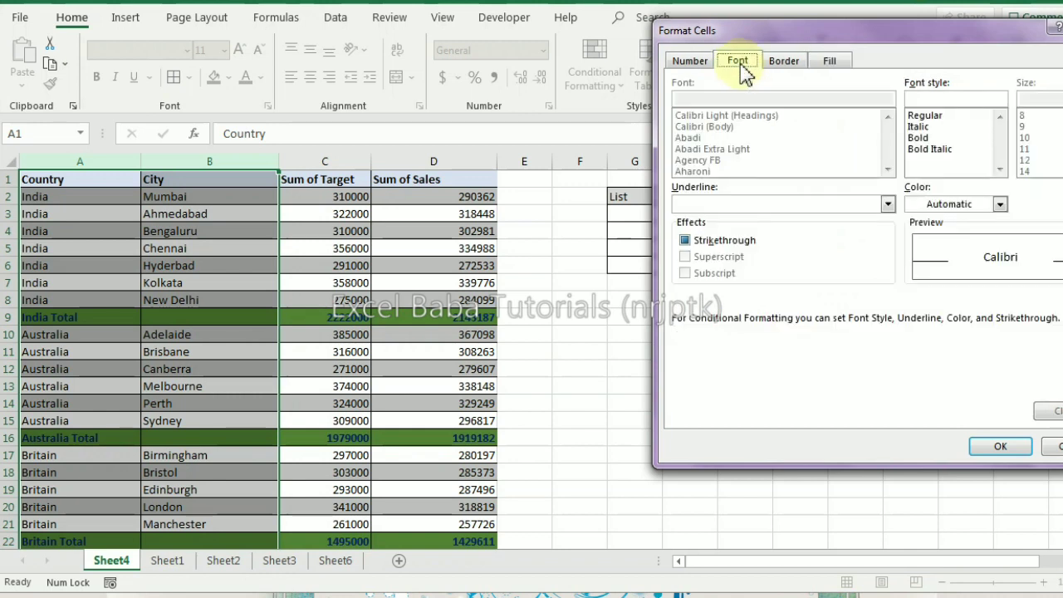
pyautogui.click(988, 208)
pyautogui.click(921, 281)
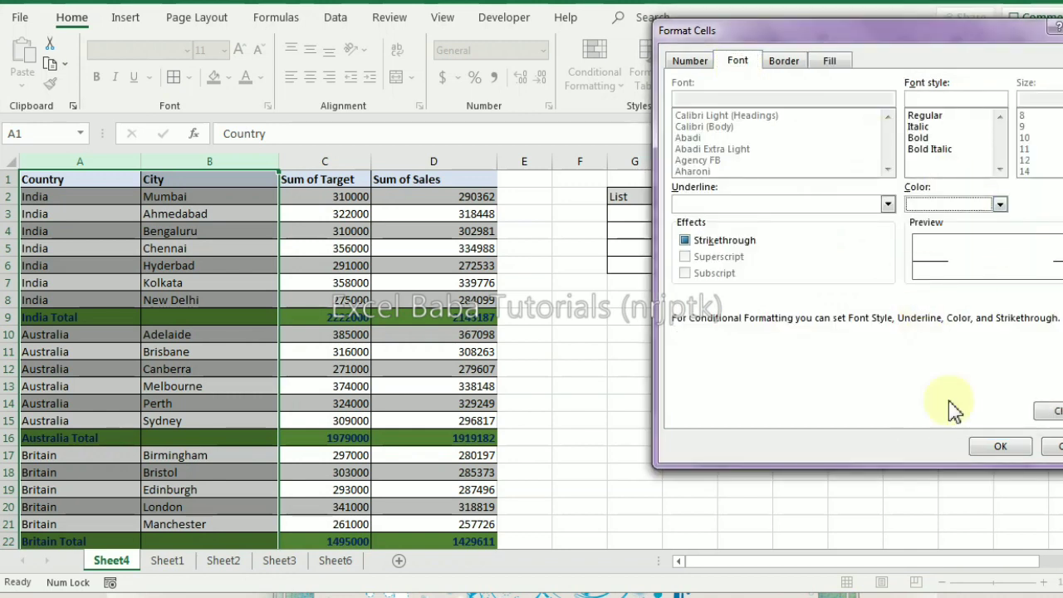
pyautogui.click(996, 444)
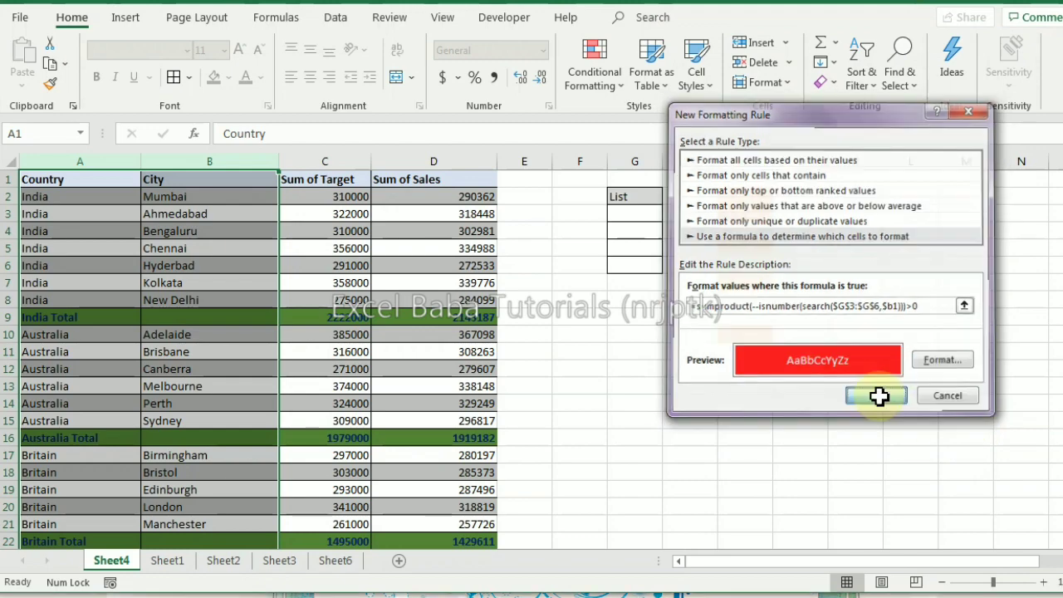
pyautogui.click(879, 397)
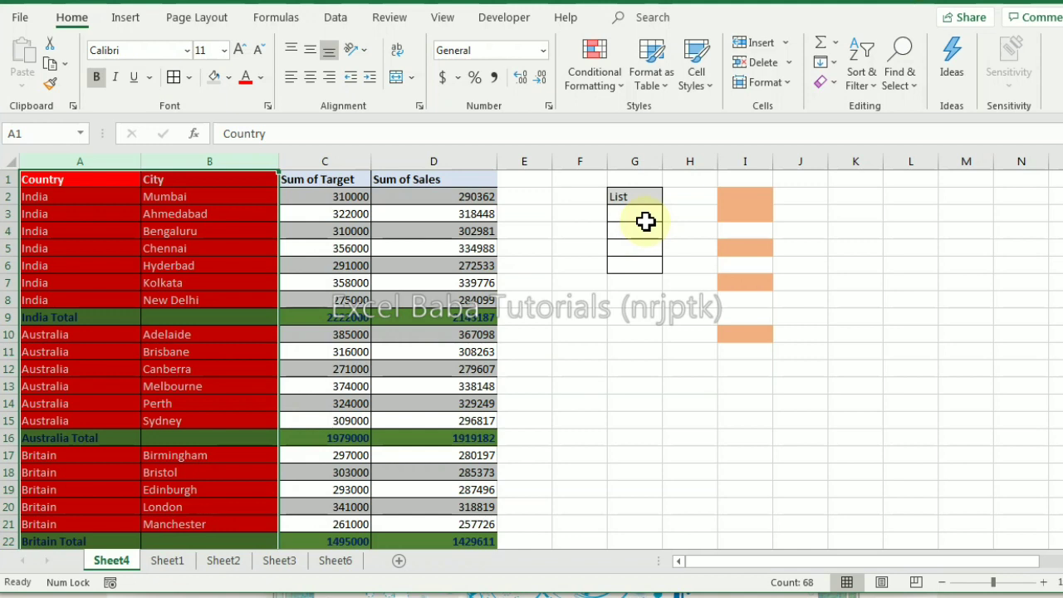
# - Enter Mumbai, Chennai, Hyderabad and Perth into the List cells G3:G6
pyautogui.click(647, 220)
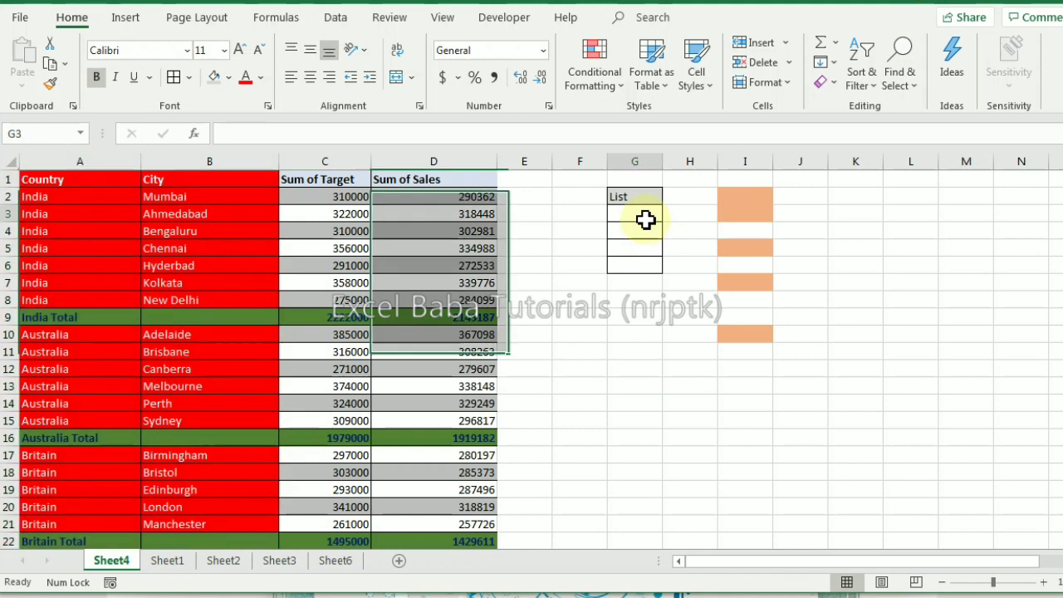
pyautogui.write('Mumbai')
pyautogui.press('Return')
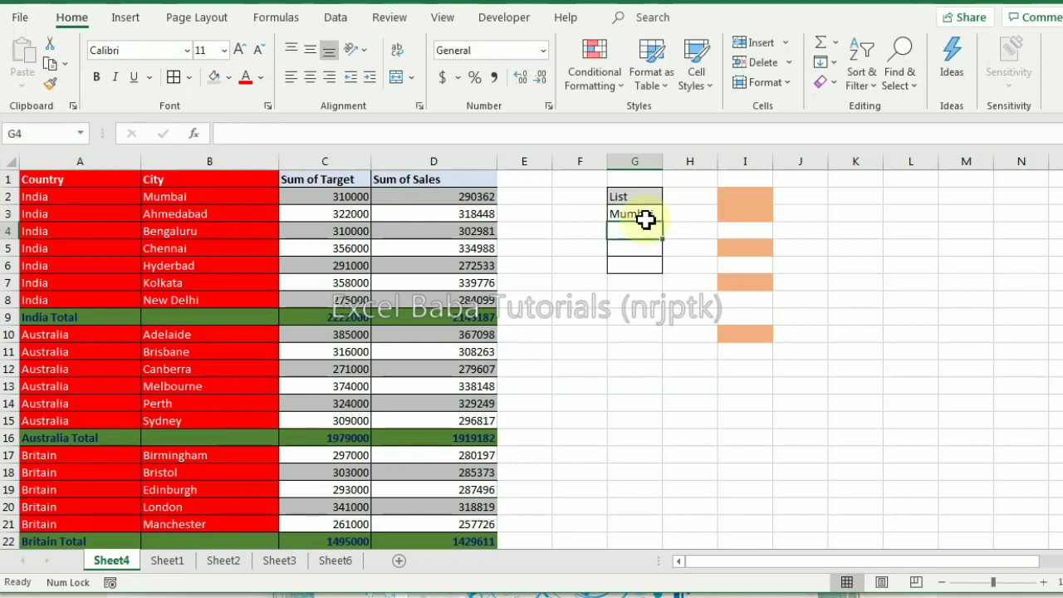
pyautogui.write('Chennai')
pyautogui.press('Return')
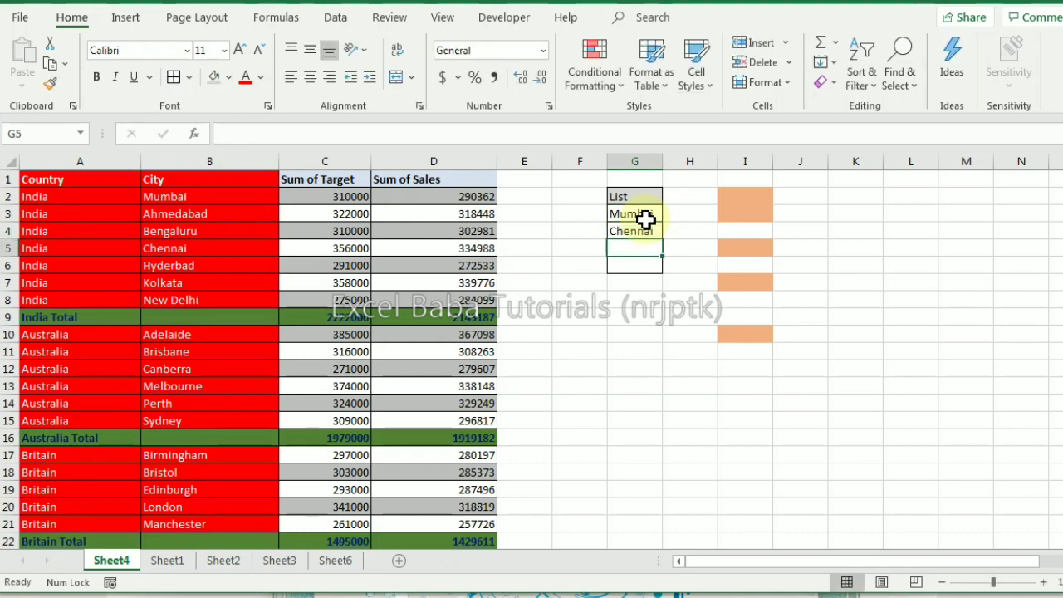
pyautogui.write('Hyderabad')
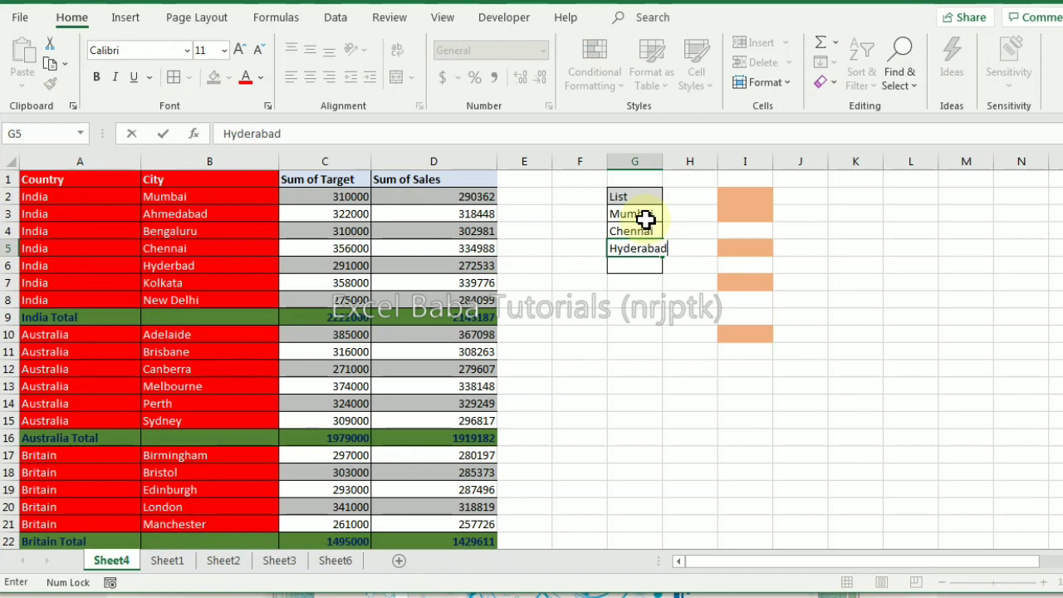
pyautogui.press('Return')
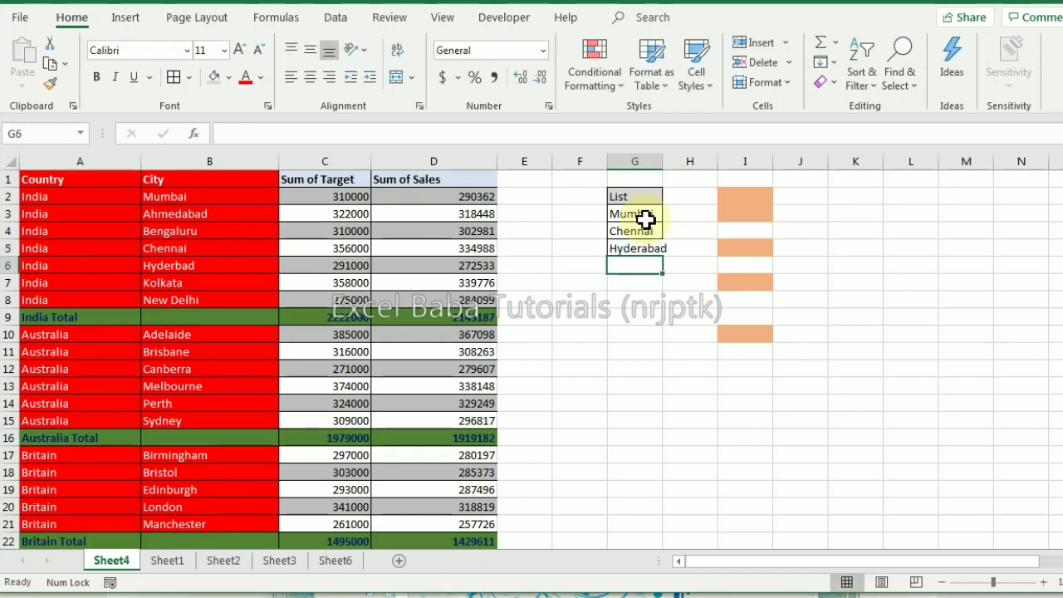
pyautogui.write('Ko')
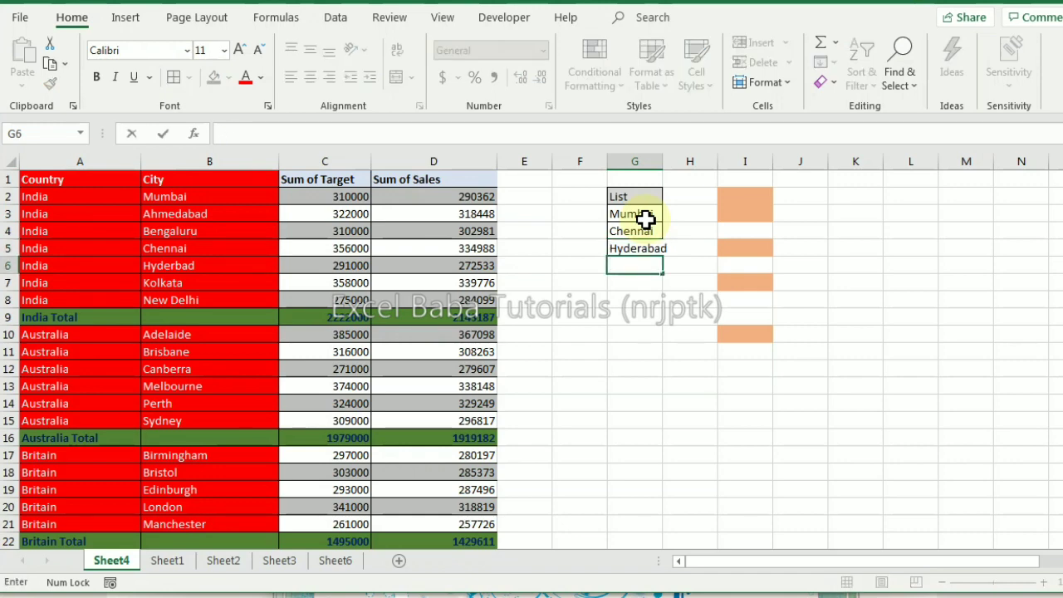
pyautogui.press('Return')
pyautogui.press('Up')
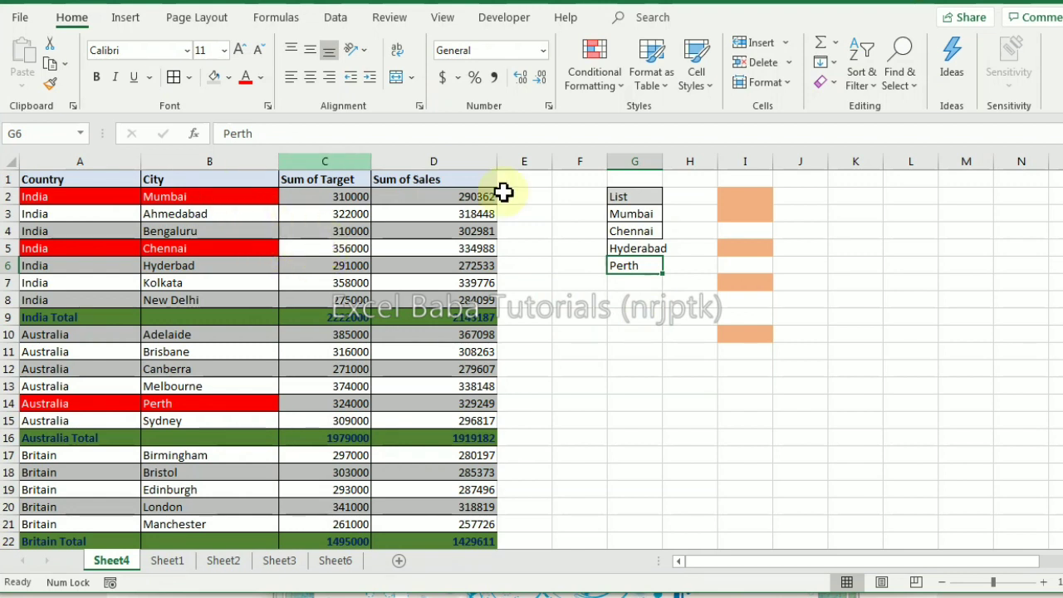
# - Select the list entries G3:G5, then the Country and City columns A:B
pyautogui.click(640, 214)
pyautogui.moveTo(640, 214); pyautogui.dragTo(617, 247)
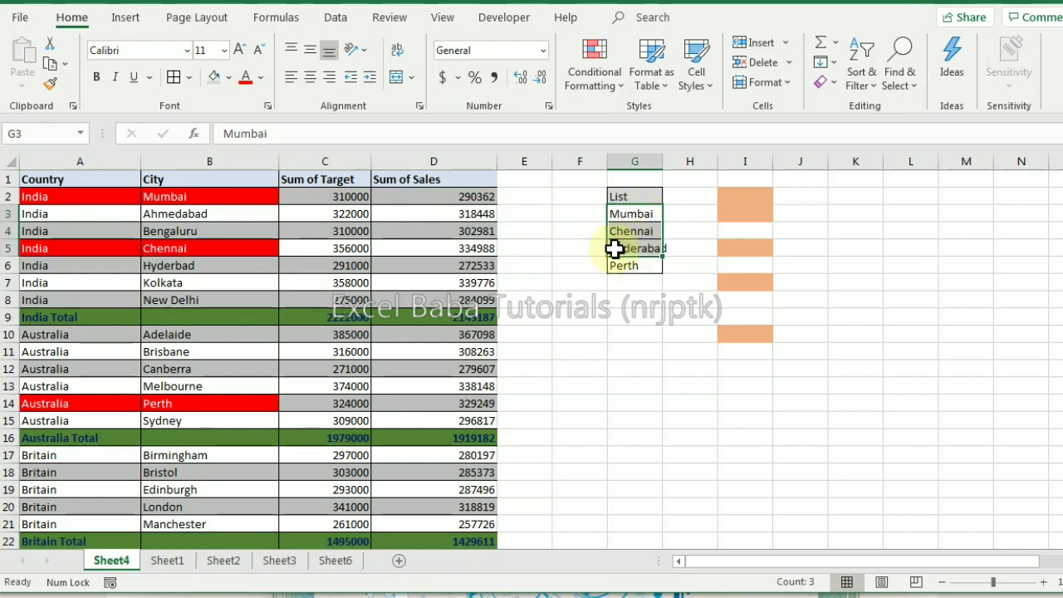
pyautogui.click(67, 160)
pyautogui.moveTo(141, 166); pyautogui.dragTo(203, 166)
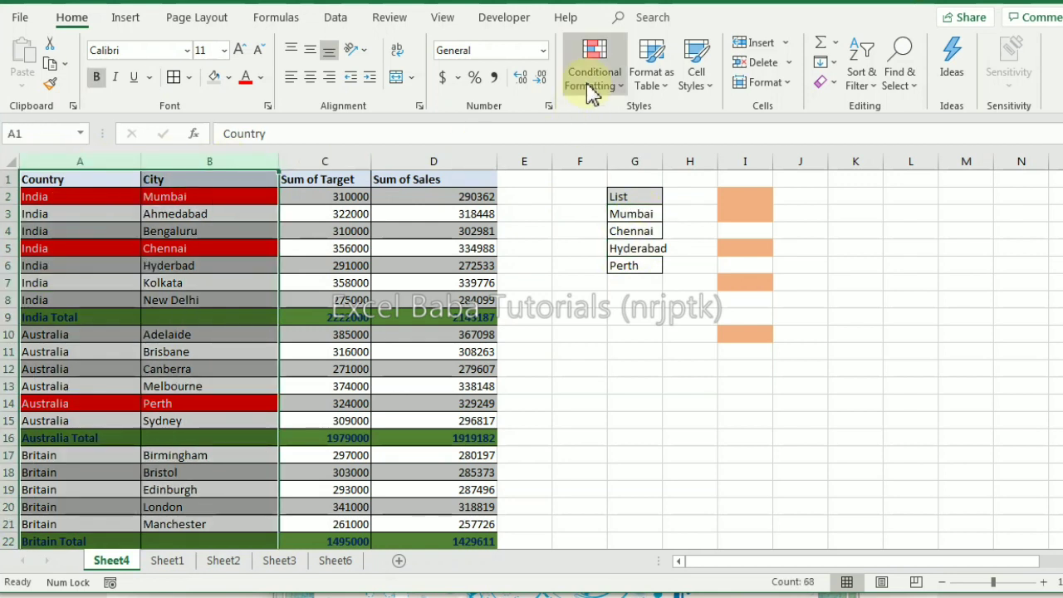
# - Open the red SUMPRODUCT rule for editing from the Conditional Formatting Rules Manager
pyautogui.click(594, 73)
pyautogui.click(633, 370)
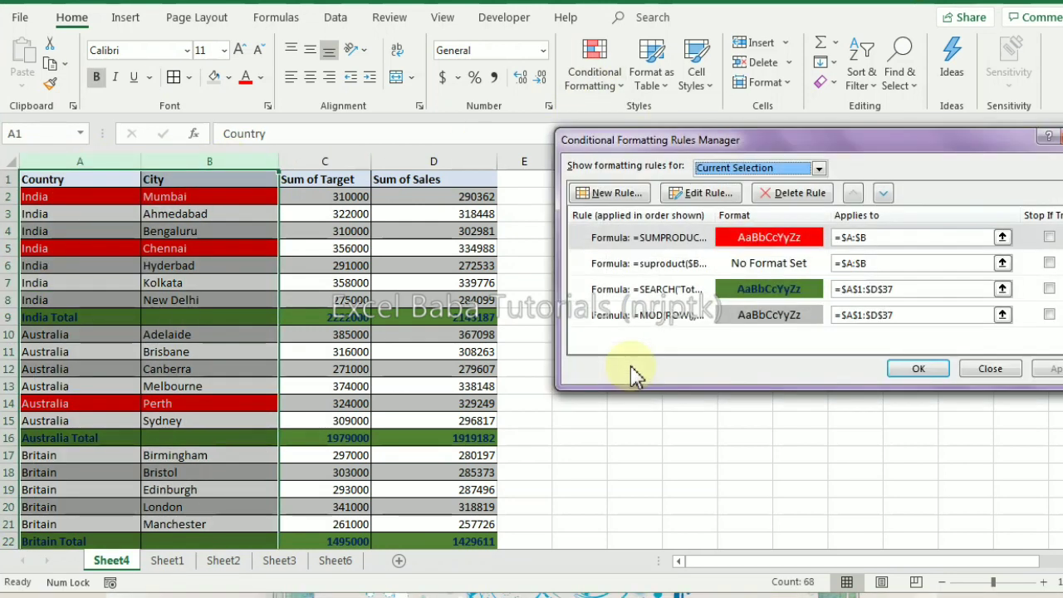
pyautogui.click(631, 237)
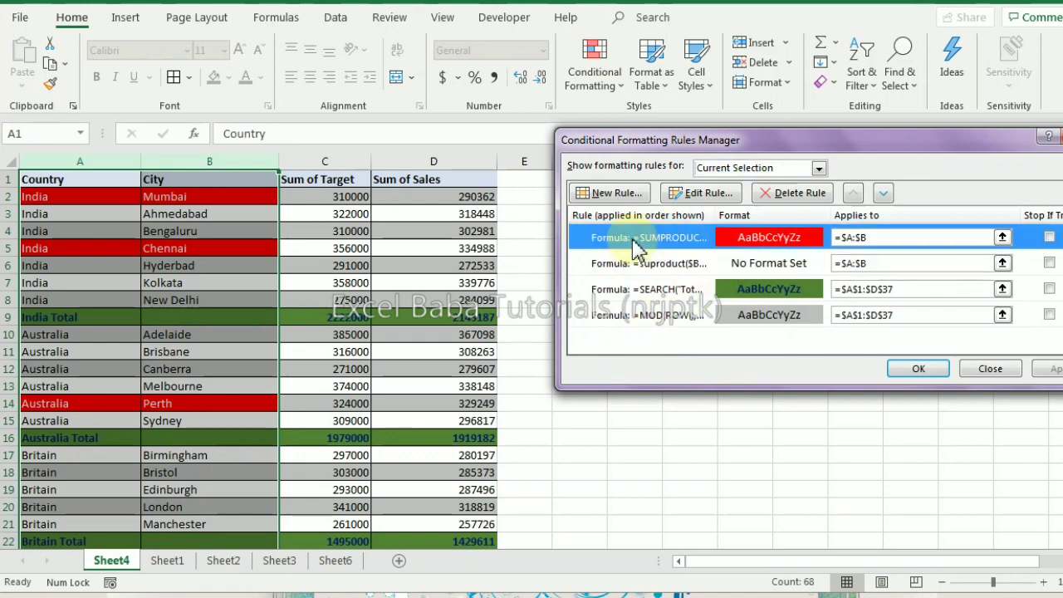
pyautogui.click(705, 200)
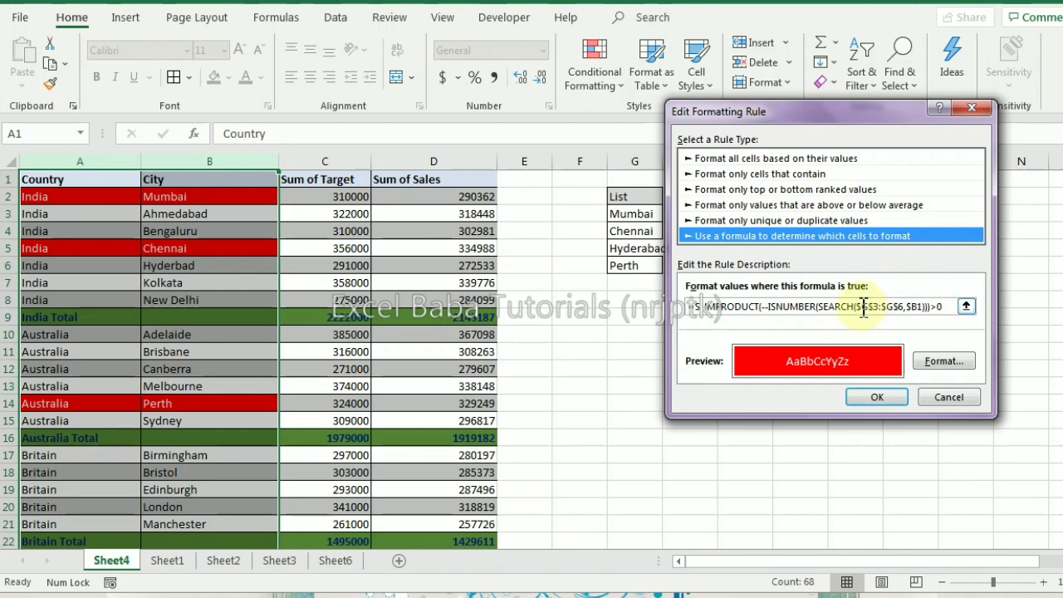
# - Wrap $G$3:$G$6 as IF($G$3:$G$6<>"",$G$3:$G$6,…) in the rule formula and apply it
pyautogui.click(857, 307)
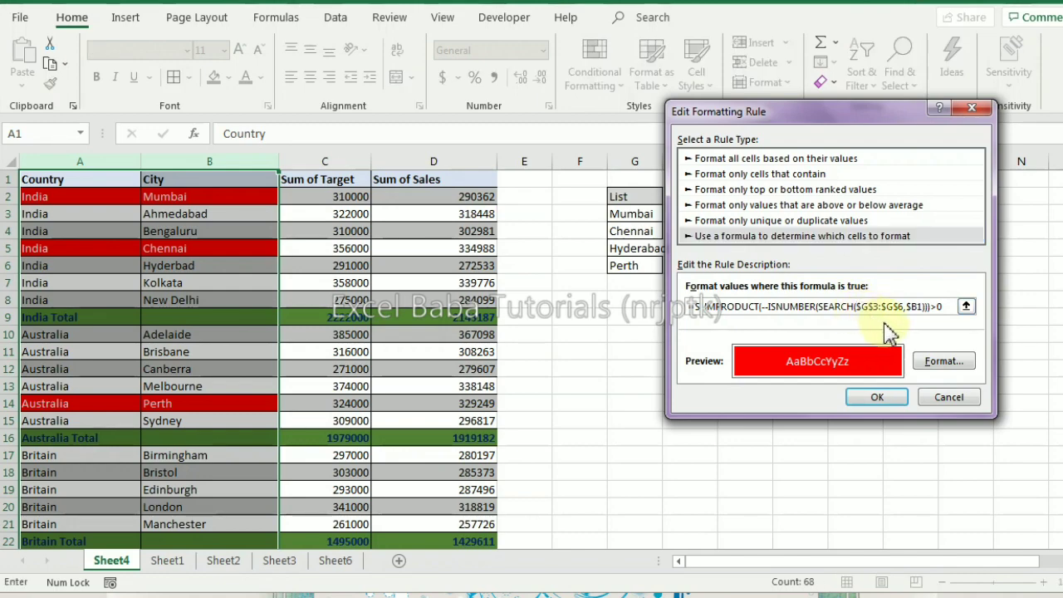
pyautogui.write('if(')
pyautogui.click(967, 306)
pyautogui.moveTo(627, 213); pyautogui.dragTo(636, 266)
pyautogui.click(976, 139)
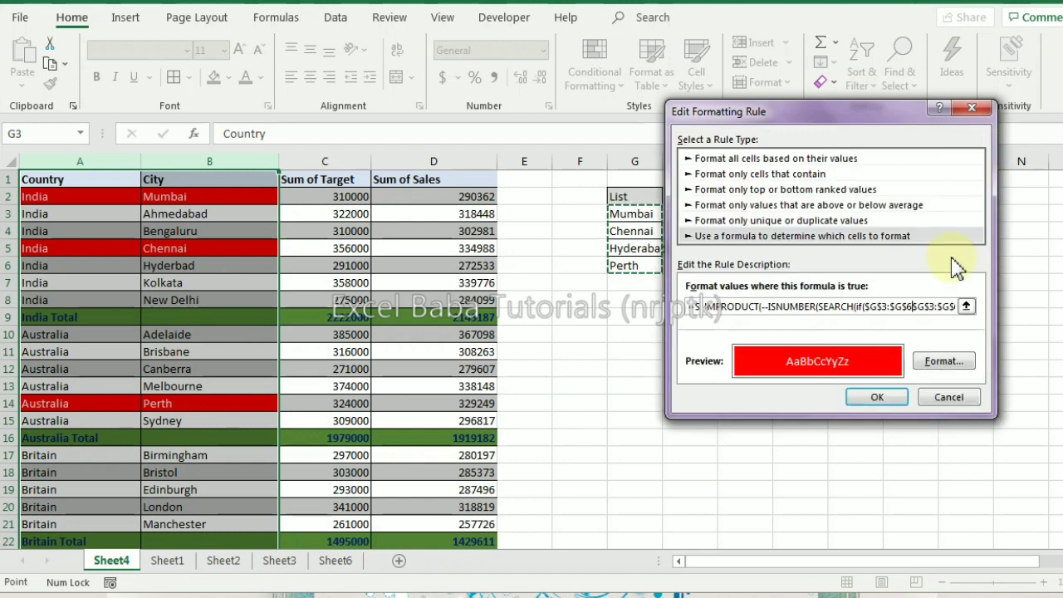
pyautogui.write('<>""')
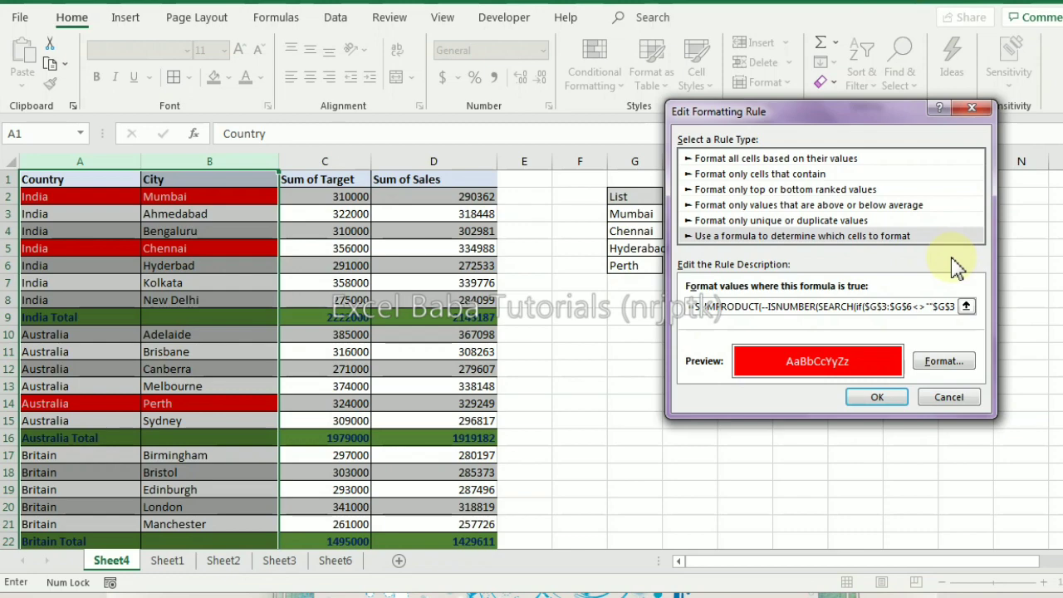
pyautogui.write(',')
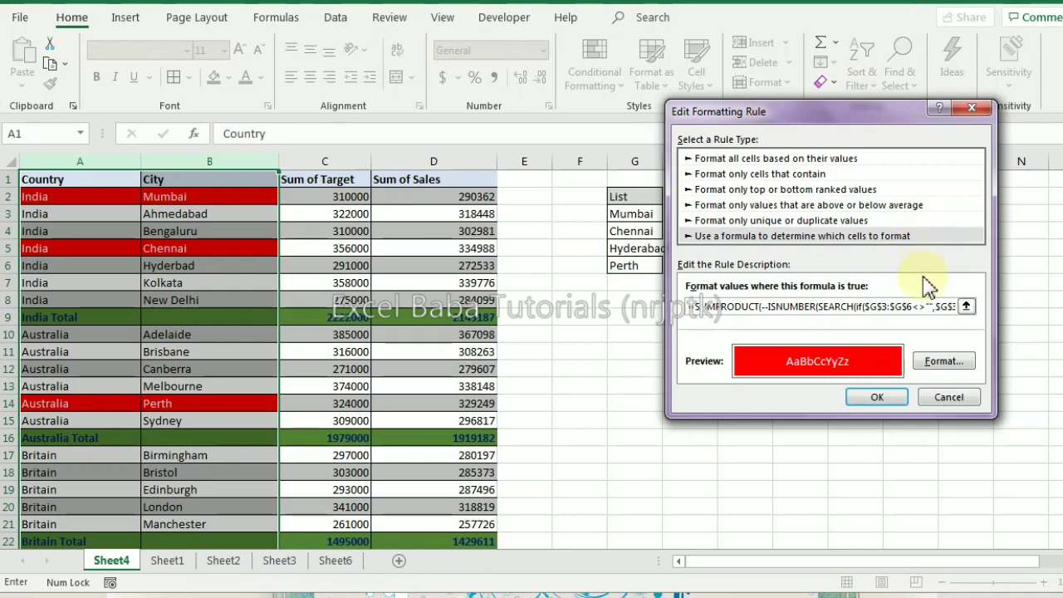
pyautogui.moveTo(952, 307); pyautogui.dragTo(964, 308)
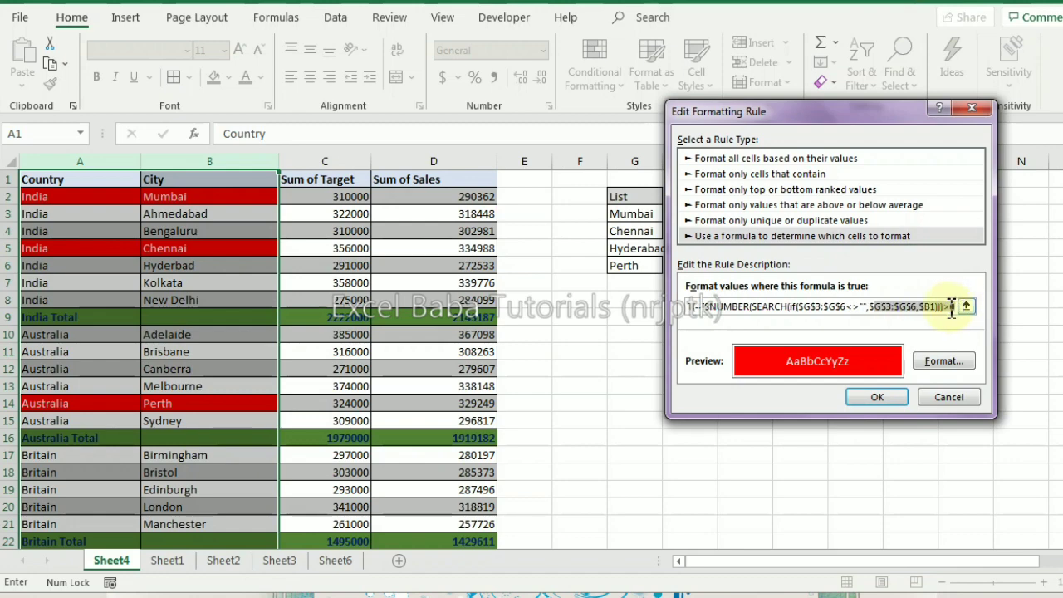
pyautogui.click(918, 306)
pyautogui.write(',')
pyautogui.press('Return')
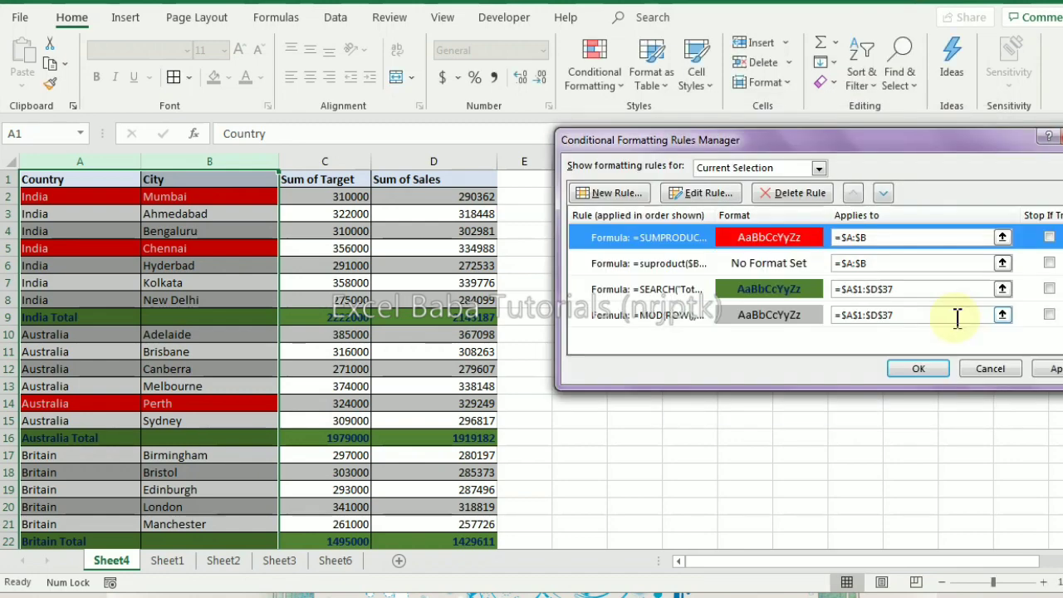
pyautogui.click(930, 369)
pyautogui.moveTo(635, 221); pyautogui.dragTo(640, 265)
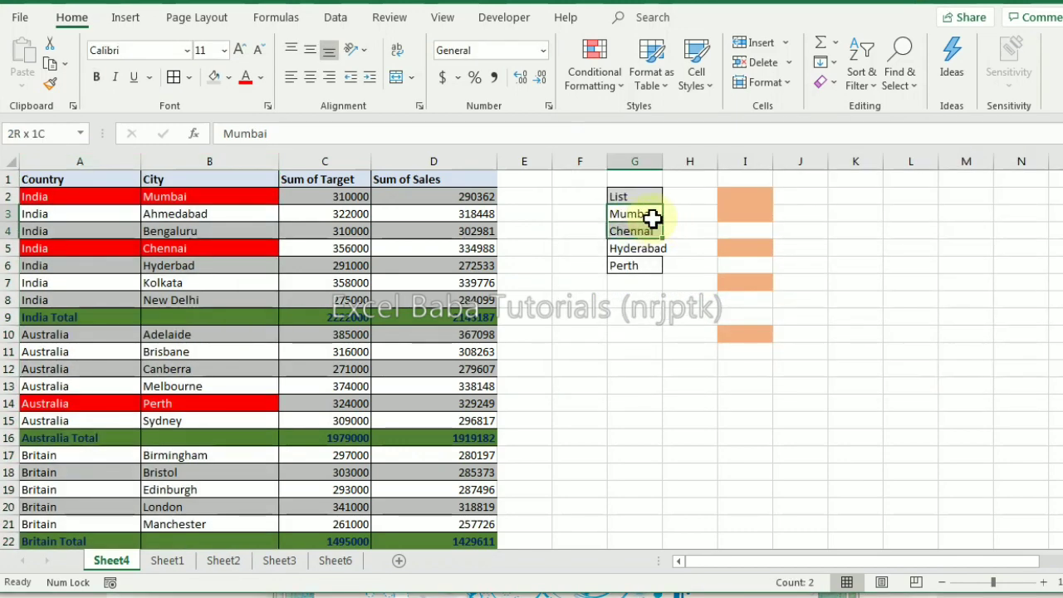
# - Clear G3:G6, enter Mumbai in G3, then test Melbourne in G4
pyautogui.press('Delete')
pyautogui.click(652, 218)
pyautogui.write('Mumbai')
pyautogui.press('Return')
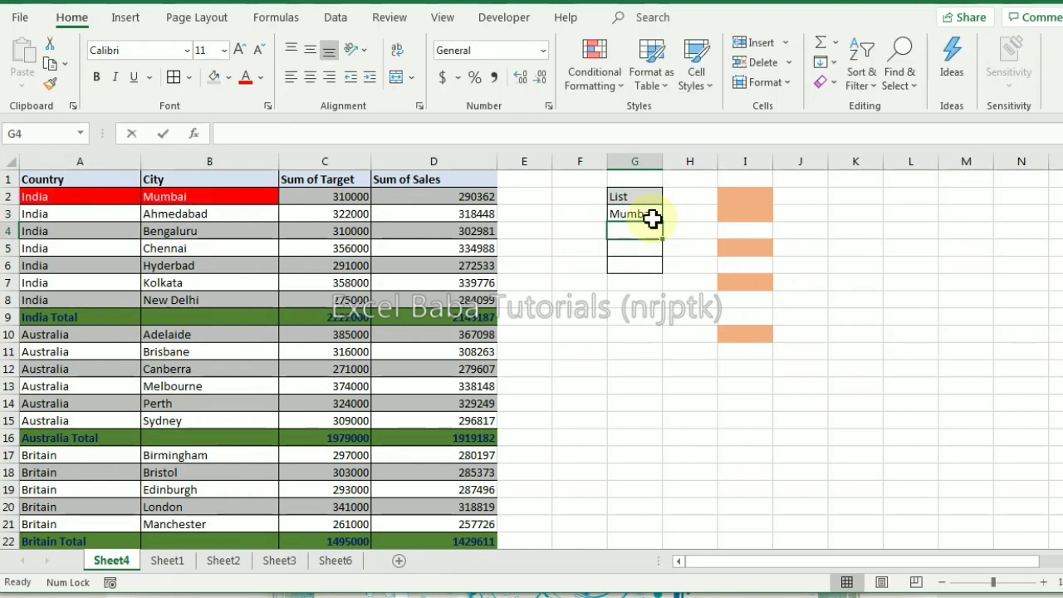
pyautogui.write('Mel')
pyautogui.write('e')
pyautogui.press('Return')
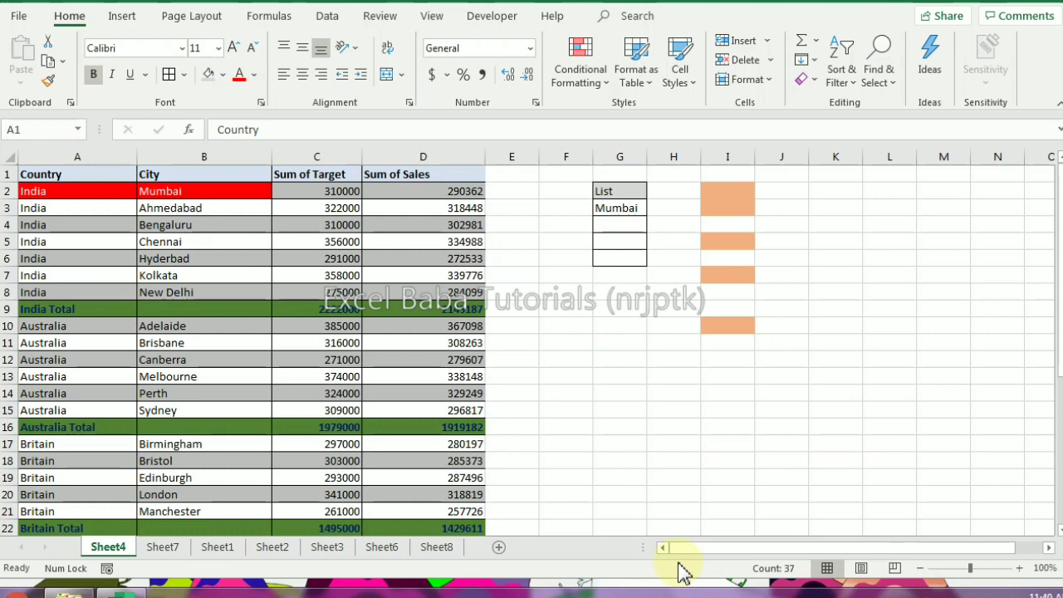
# - Select the Country data and write a formula rule =countif($A:$A,$A1)>=$H$1
pyautogui.hotkey('ctrl', 'shift', 'Down')
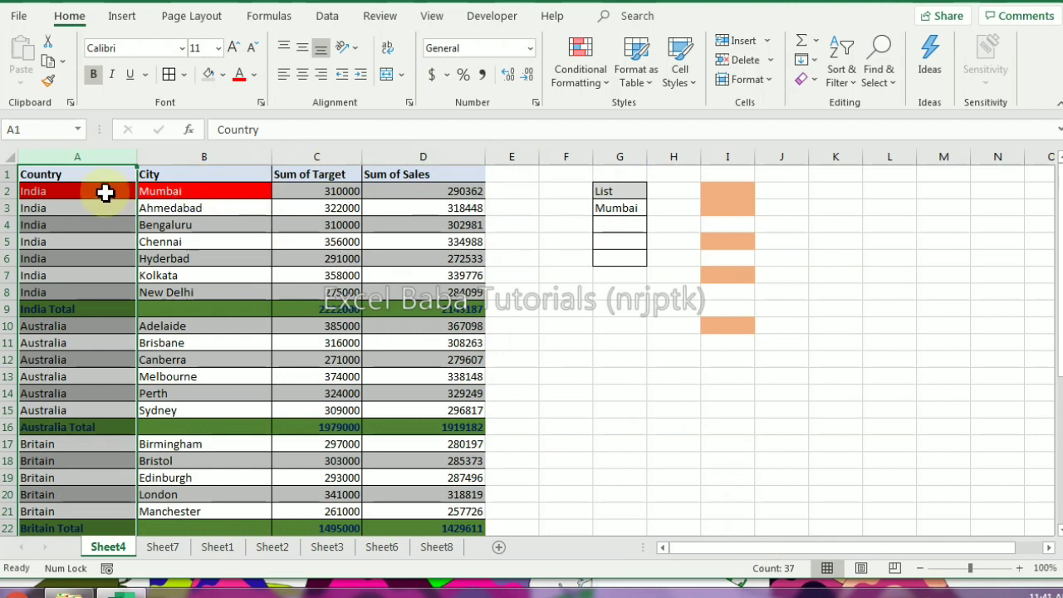
pyautogui.click(581, 60)
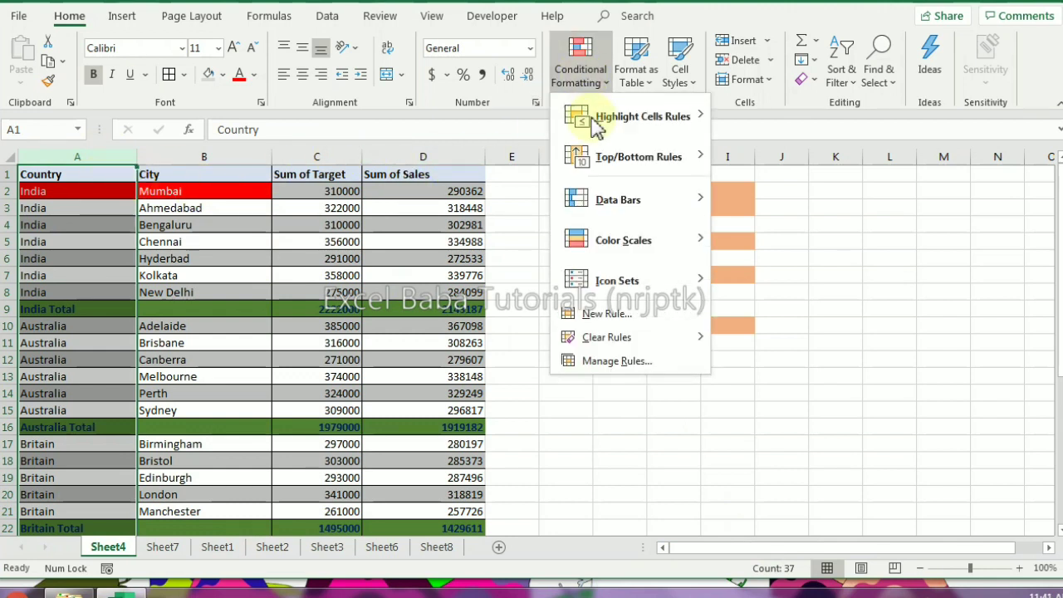
pyautogui.click(615, 312)
pyautogui.click(660, 332)
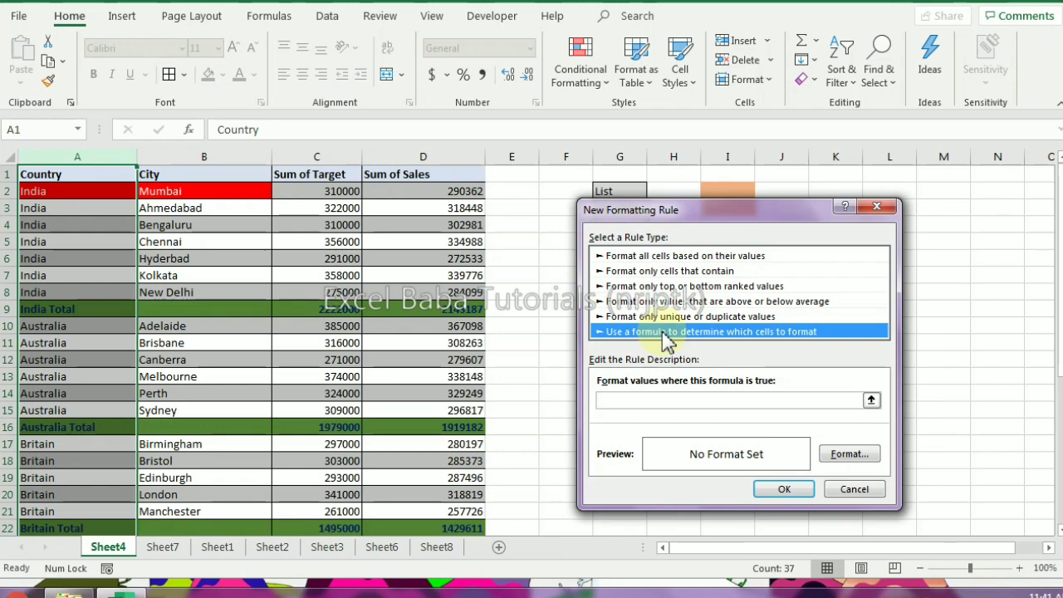
pyautogui.click(665, 399)
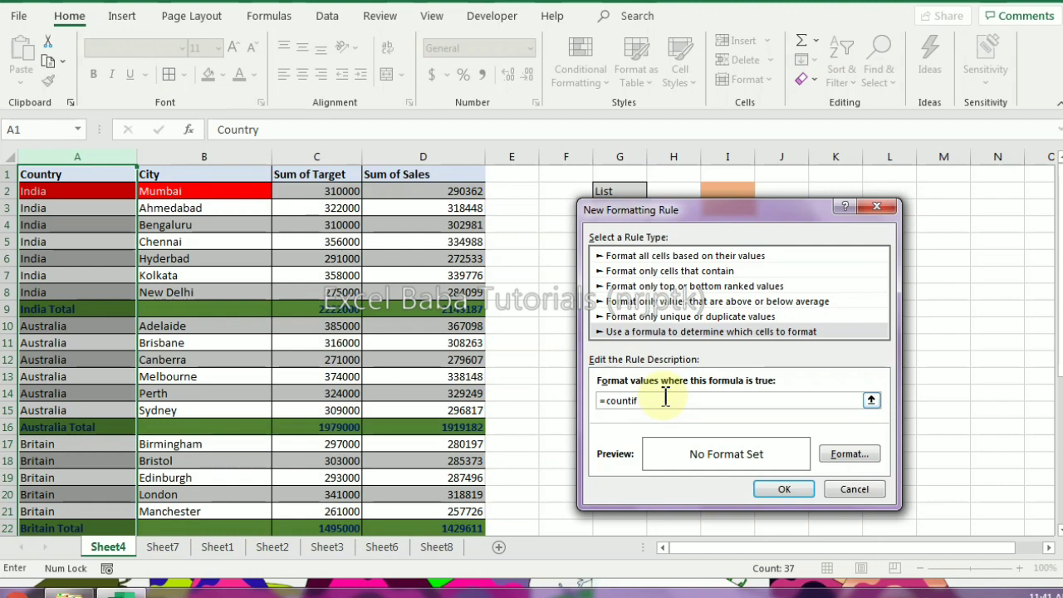
pyautogui.click(871, 401)
pyautogui.write('(')
pyautogui.click(75, 156)
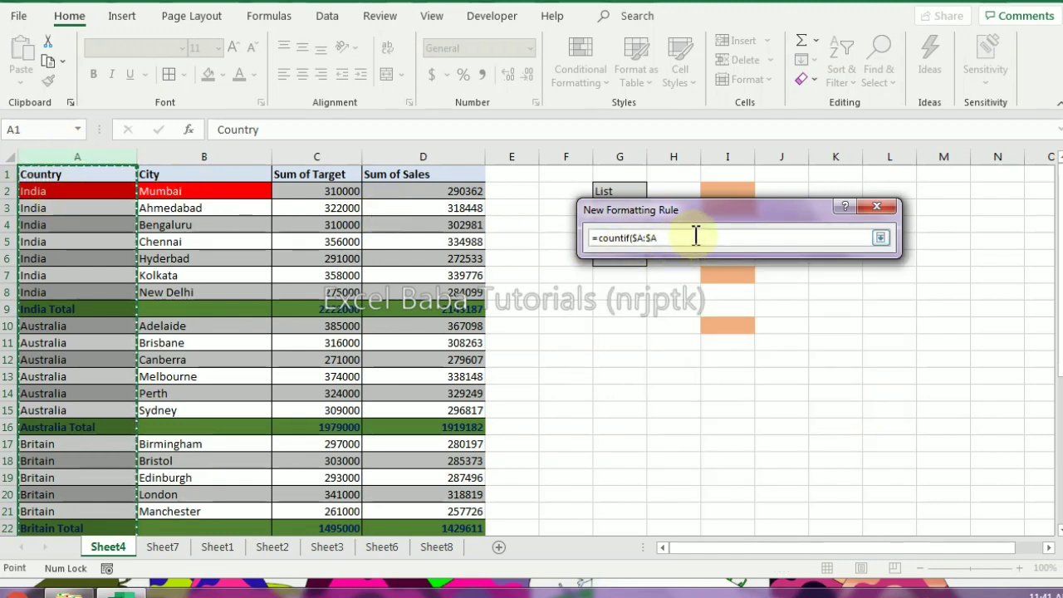
pyautogui.write(',')
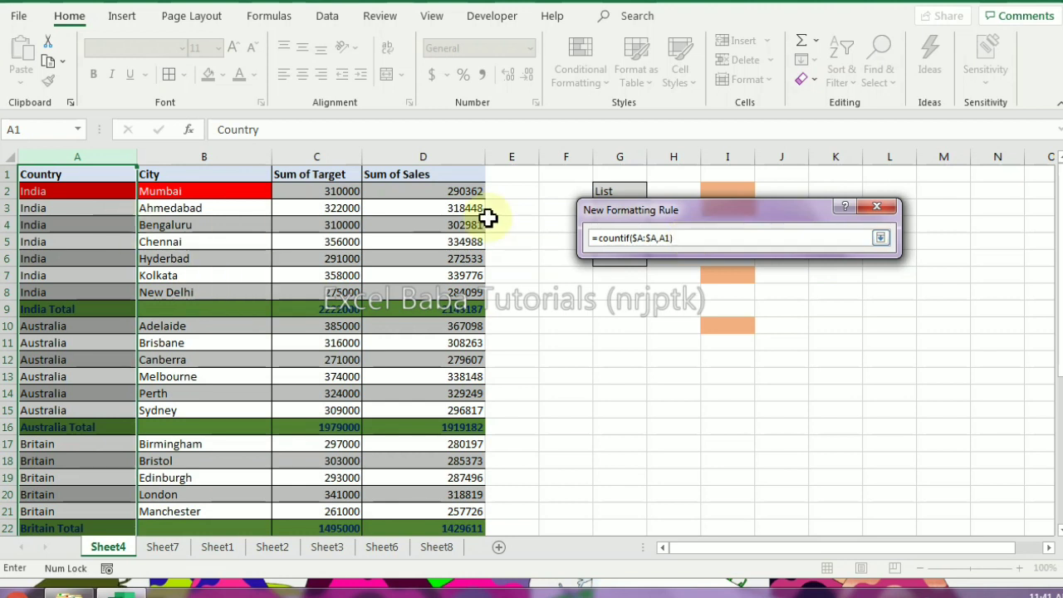
pyautogui.click(660, 238)
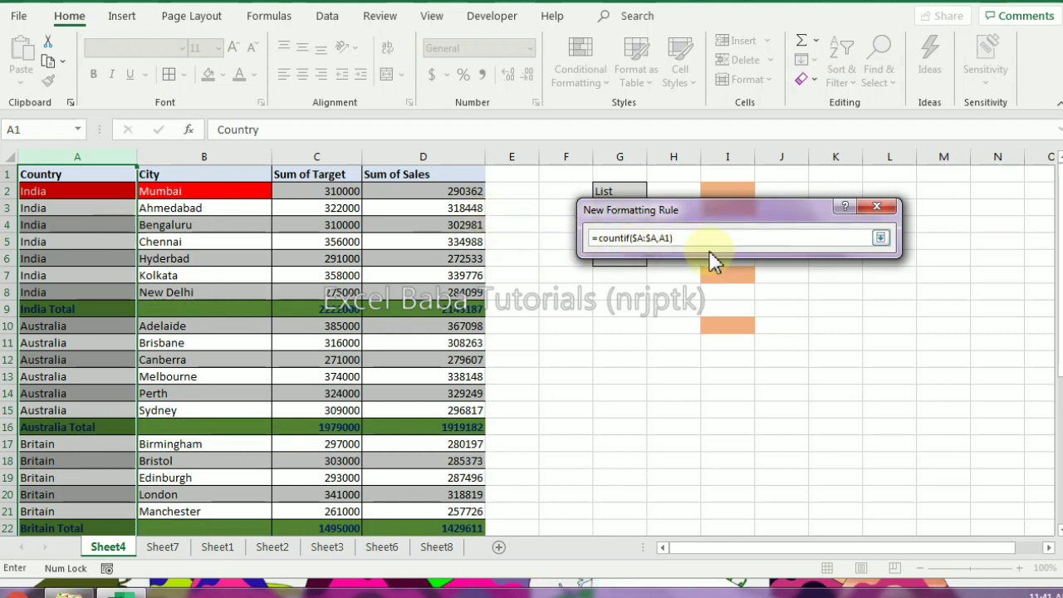
pyautogui.write('$')
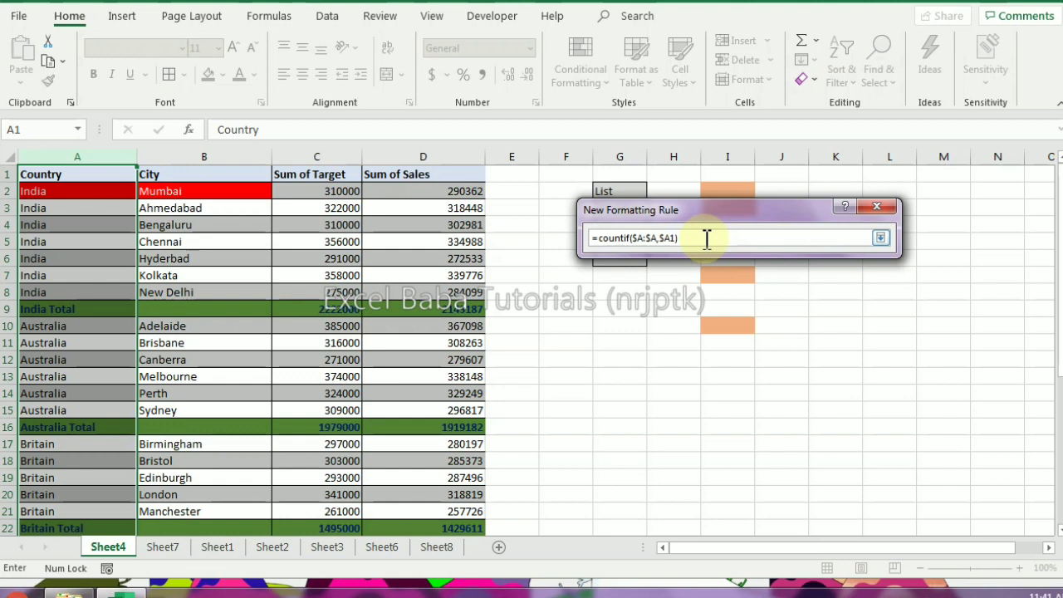
pyautogui.click(673, 175)
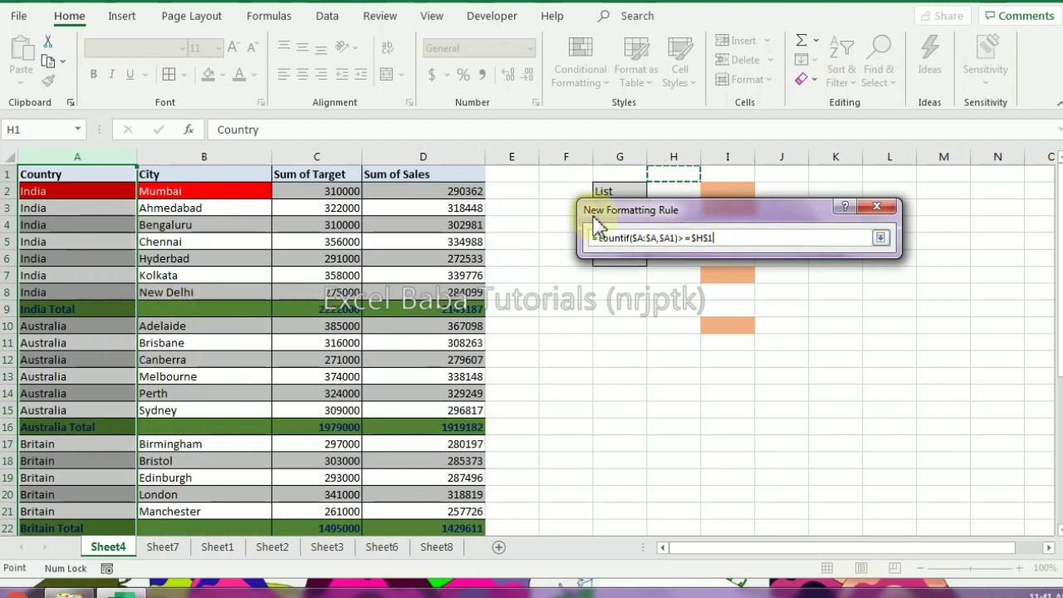
pyautogui.click(882, 242)
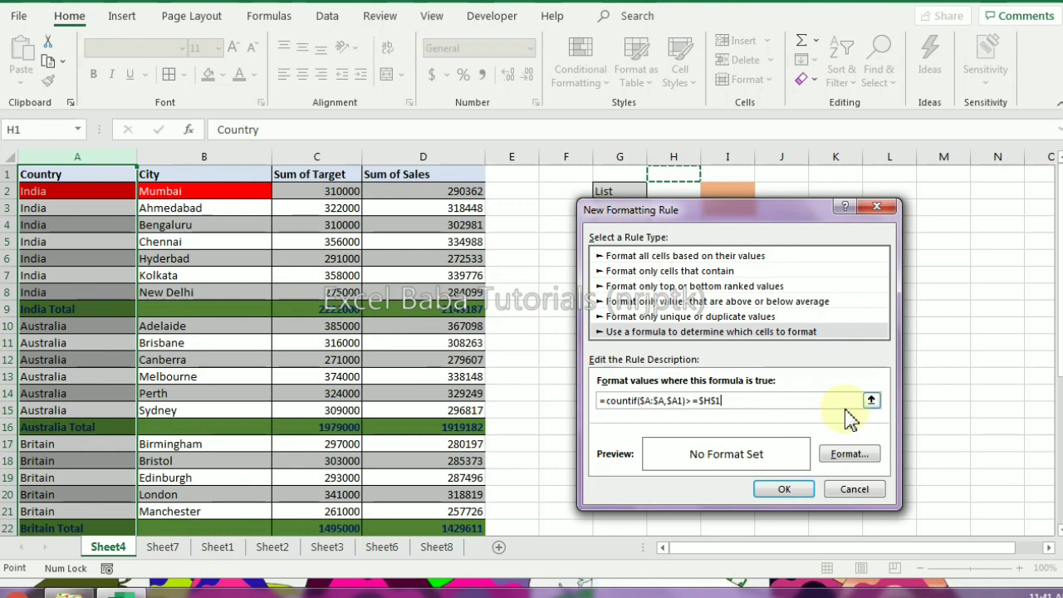
# - Give the rule a yellow fill and apply it
pyautogui.click(856, 453)
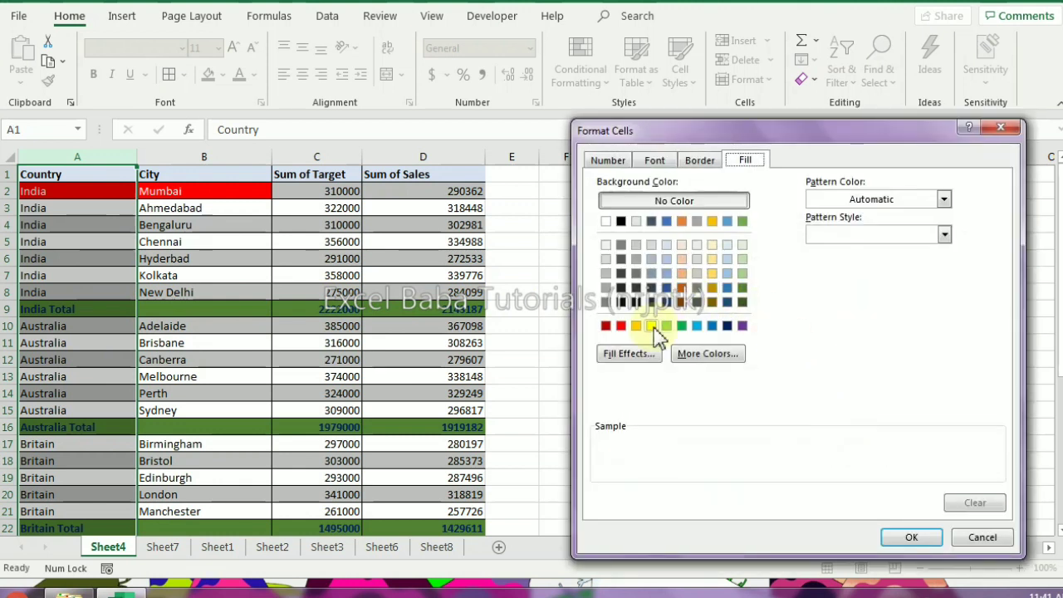
pyautogui.click(652, 325)
pyautogui.click(907, 538)
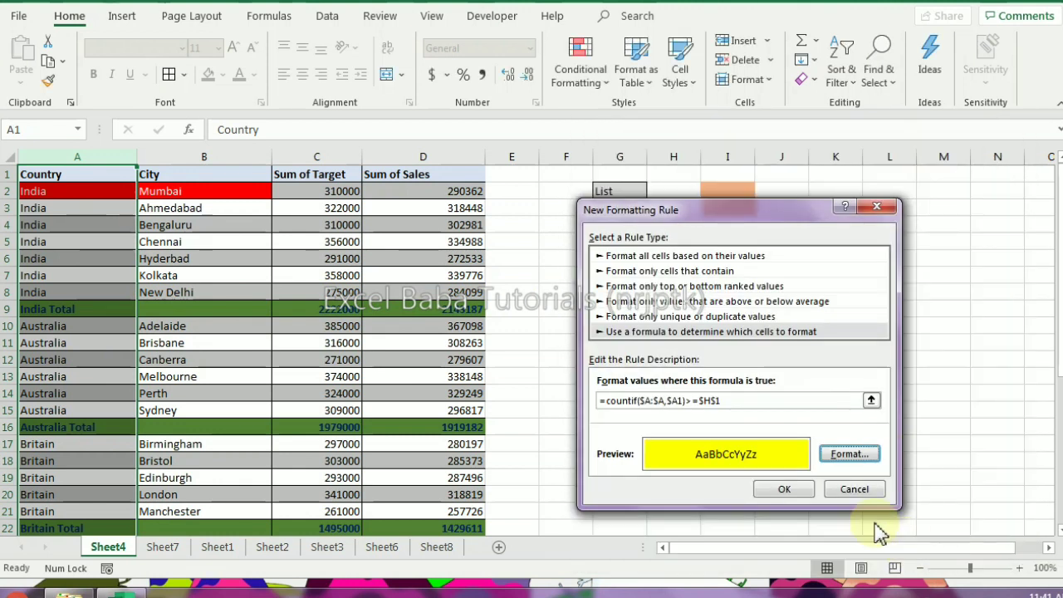
pyautogui.click(787, 490)
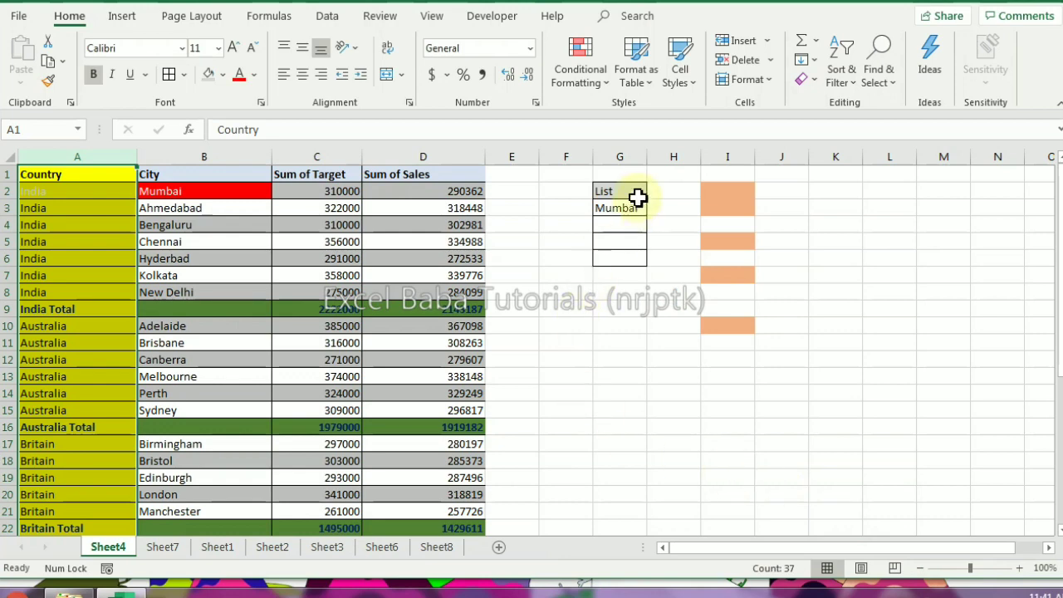
# - Set the H1 threshold to 5, then 6, and select the India and Australia cells to check their counts
pyautogui.click(657, 173)
pyautogui.write('5')
pyautogui.press('Return')
pyautogui.press('Up')
pyautogui.write('6')
pyautogui.press('Return')
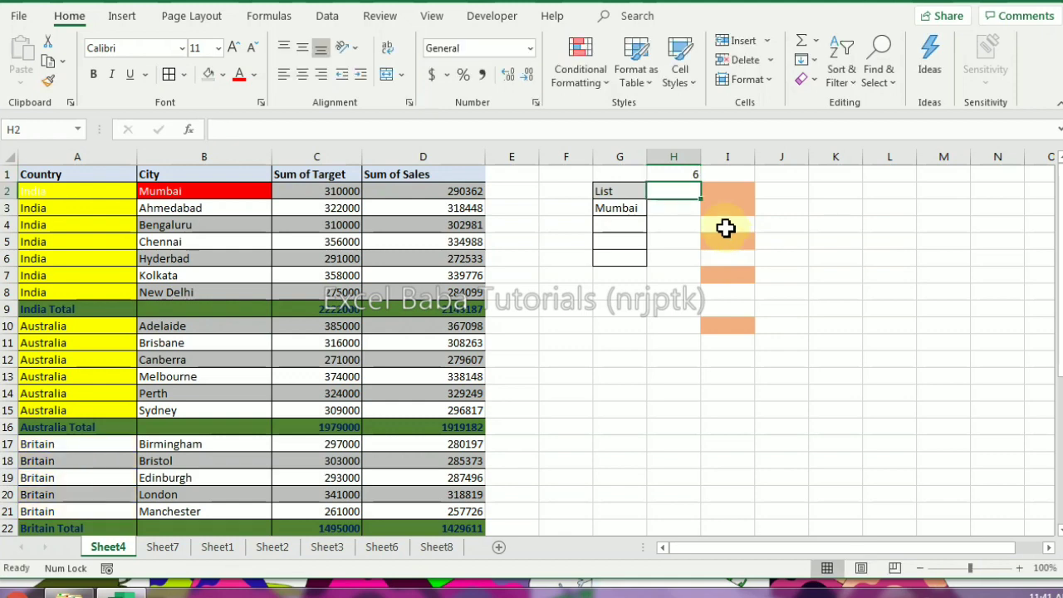
pyautogui.moveTo(93, 193); pyautogui.dragTo(88, 291)
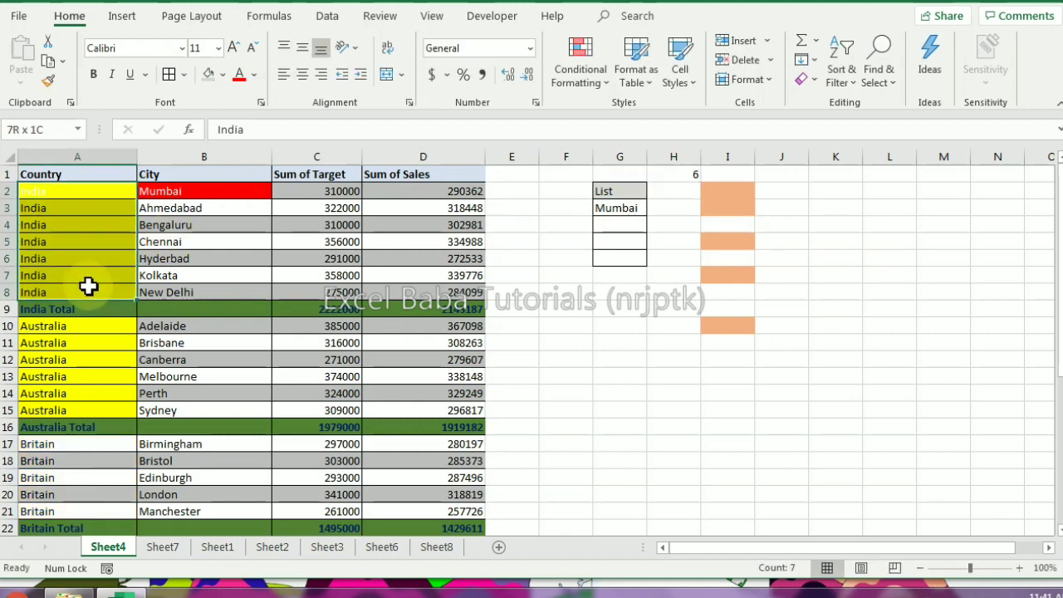
pyautogui.click(74, 333)
pyautogui.moveTo(73, 359); pyautogui.dragTo(76, 408)
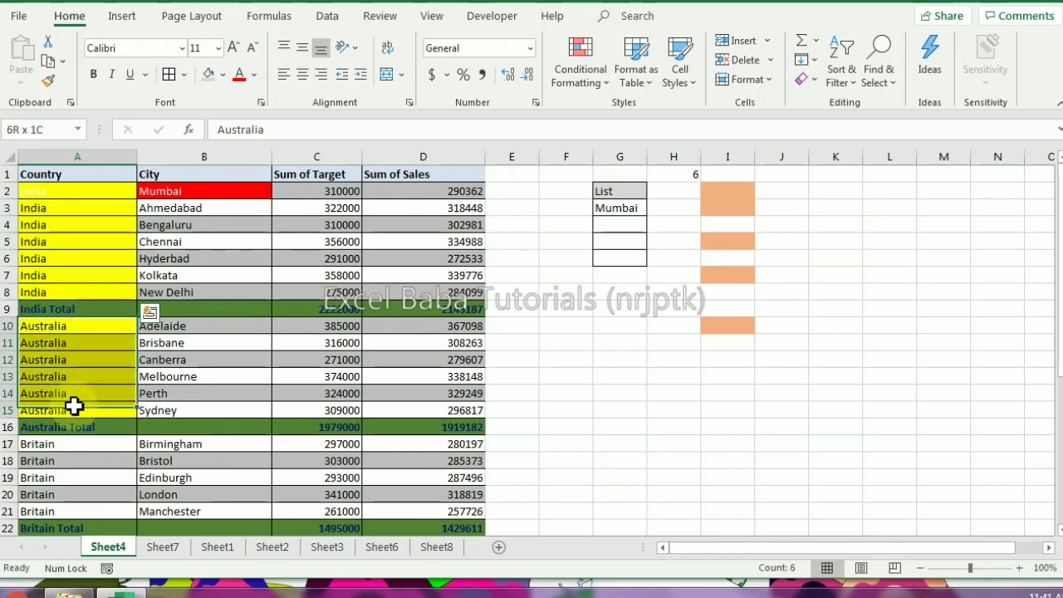
# - Try a threshold of 7 in H1, then set it back to 5
pyautogui.click(669, 171)
pyautogui.write('7')
pyautogui.press('Return')
pyautogui.press('Up')
pyautogui.write('5')
pyautogui.press('Return')
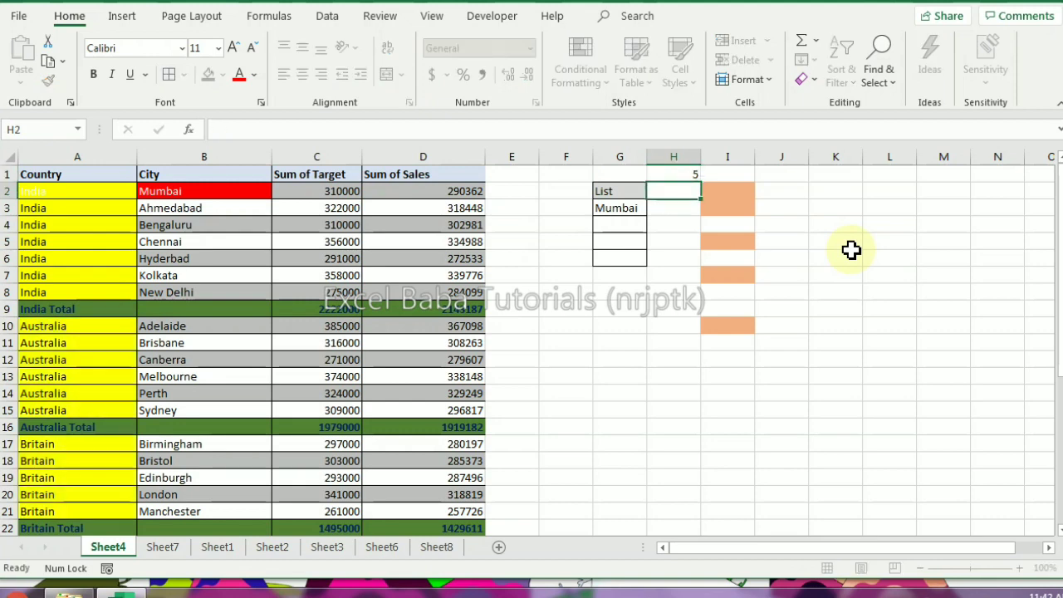
pyautogui.scroll(-3, 162, 328)
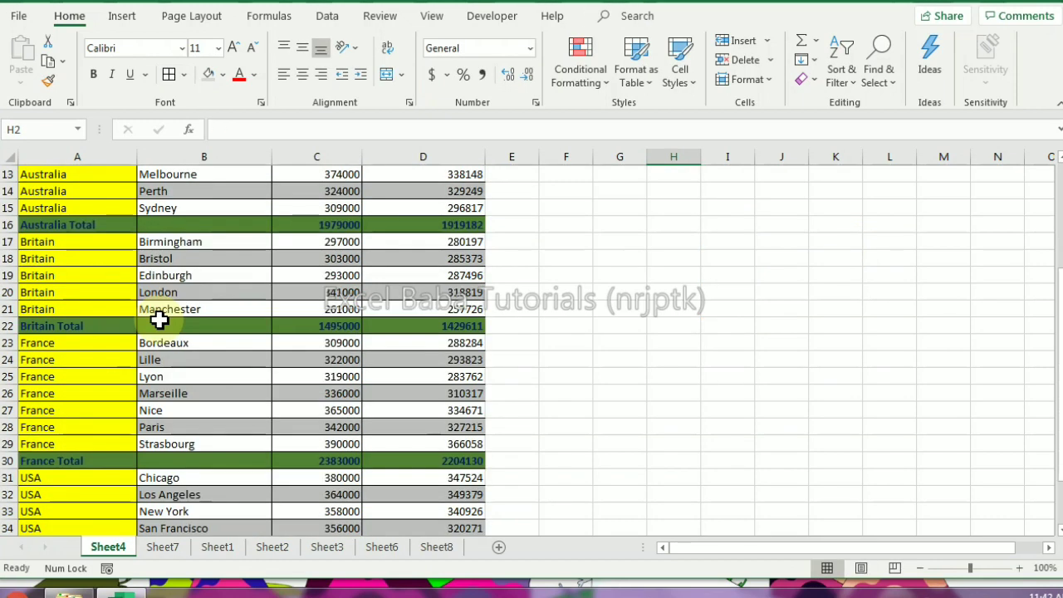
pyautogui.scroll(-4, 157, 318)
pyautogui.scroll(-1, 158, 321)
pyautogui.scroll(8, 159, 320)
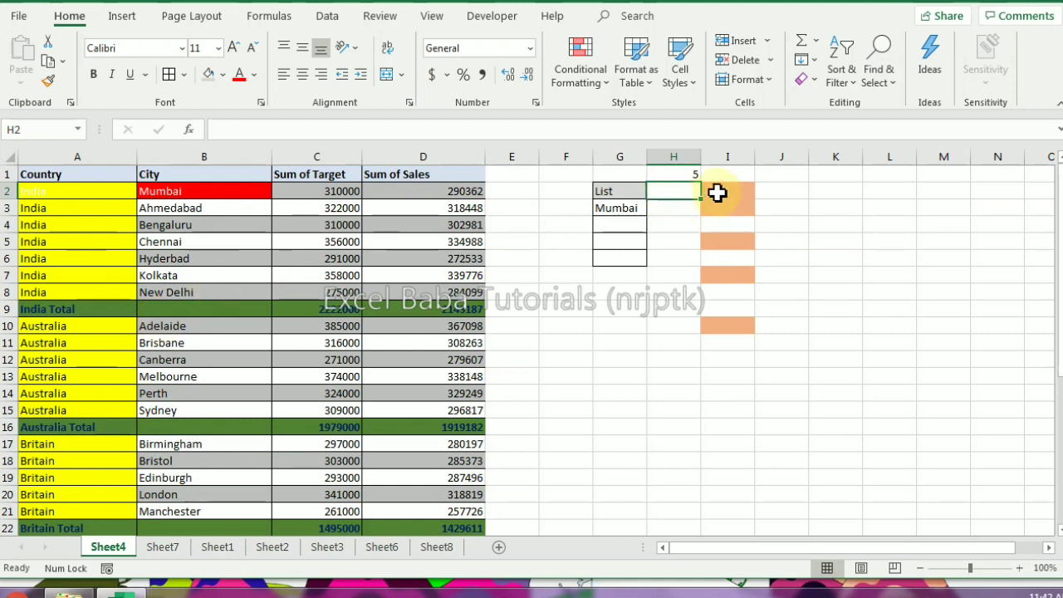
pyautogui.click(677, 177)
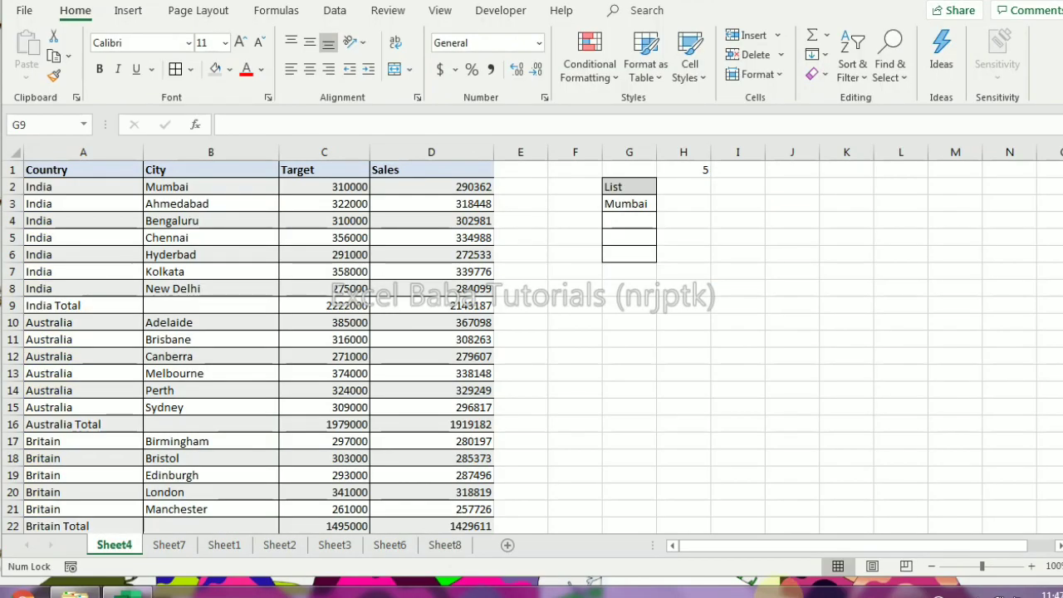
# - Type the label Heading in G9 and City in G10
pyautogui.click(636, 305)
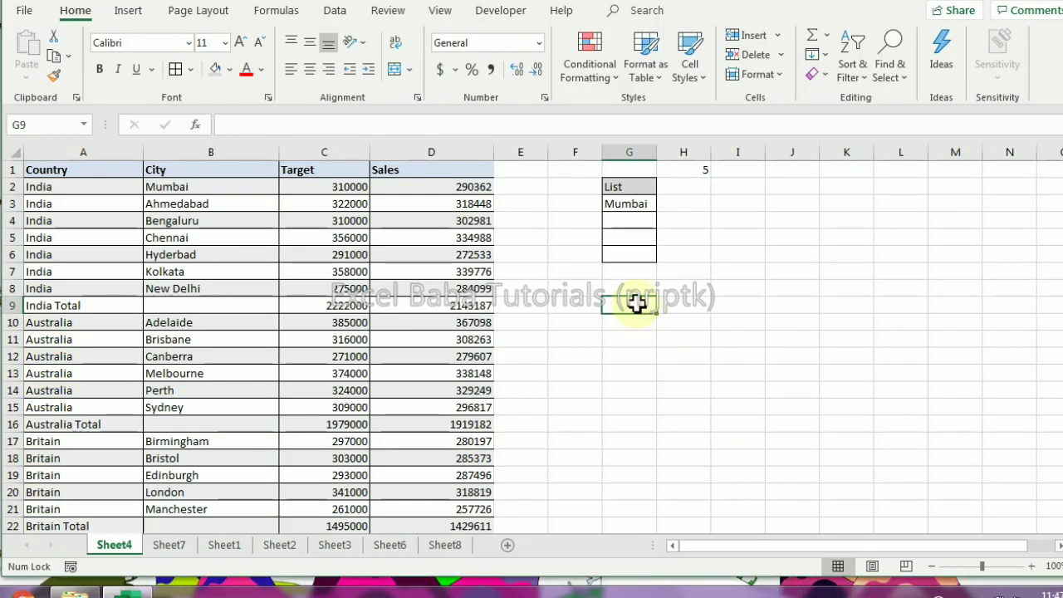
pyautogui.write('Head')
pyautogui.press('Return')
pyautogui.write('Ci')
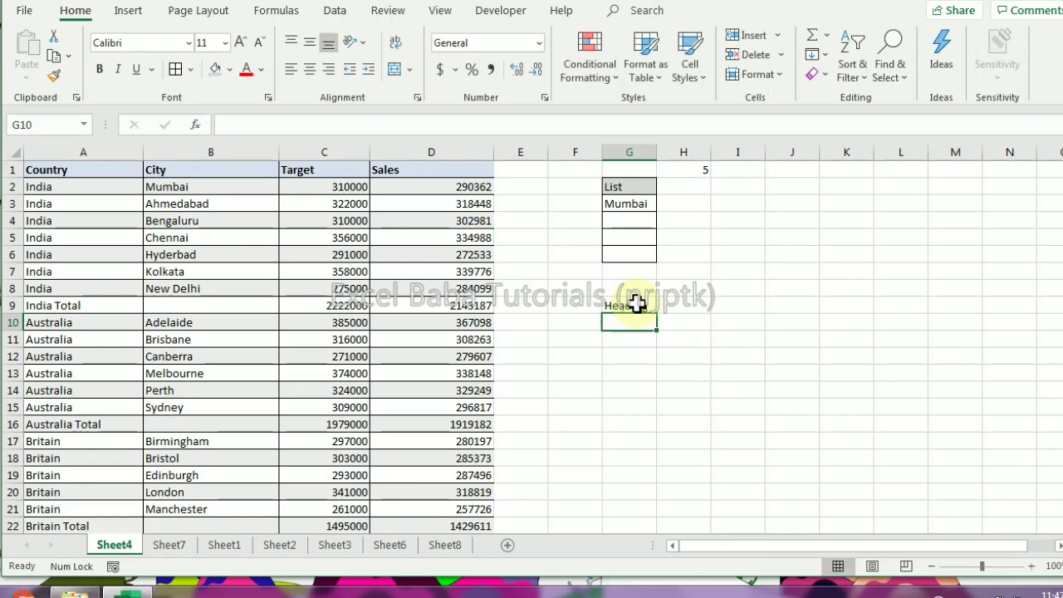
pyautogui.click(636, 305)
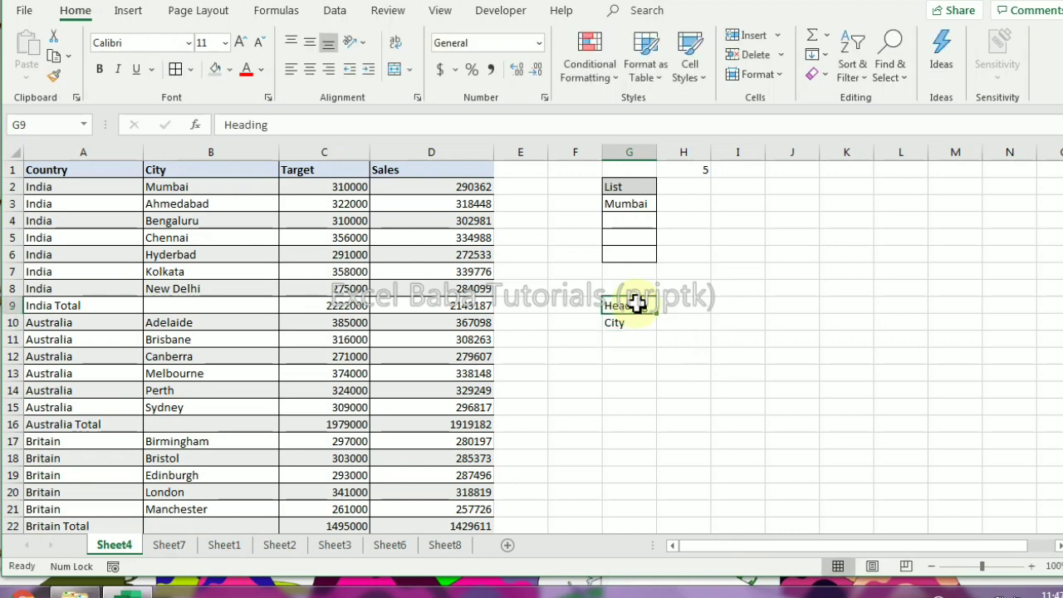
pyautogui.press('Right')
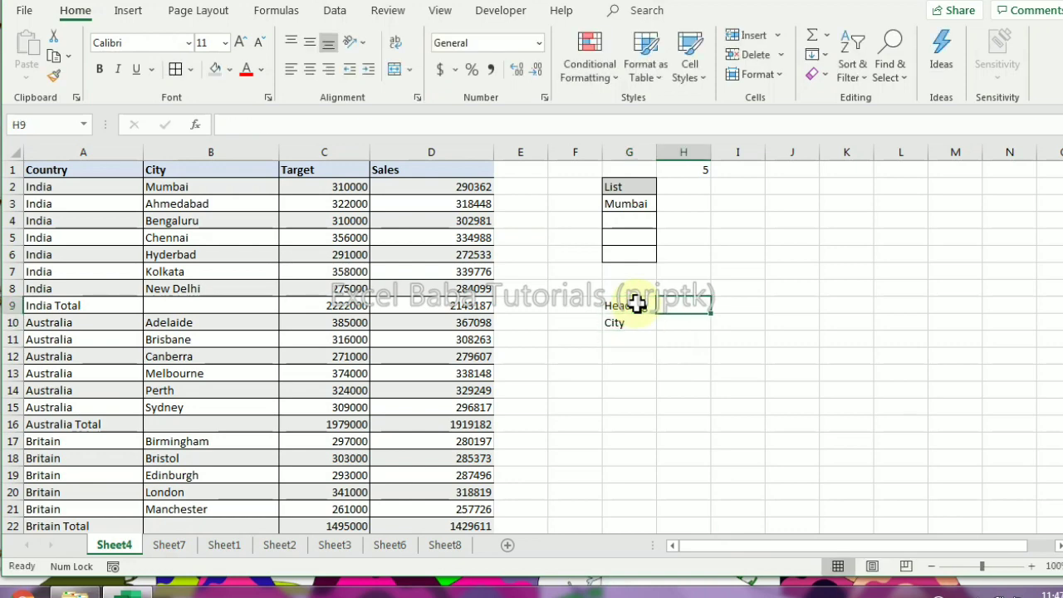
# - Select table columns A through D
pyautogui.click(590, 71)
pyautogui.click(373, 253)
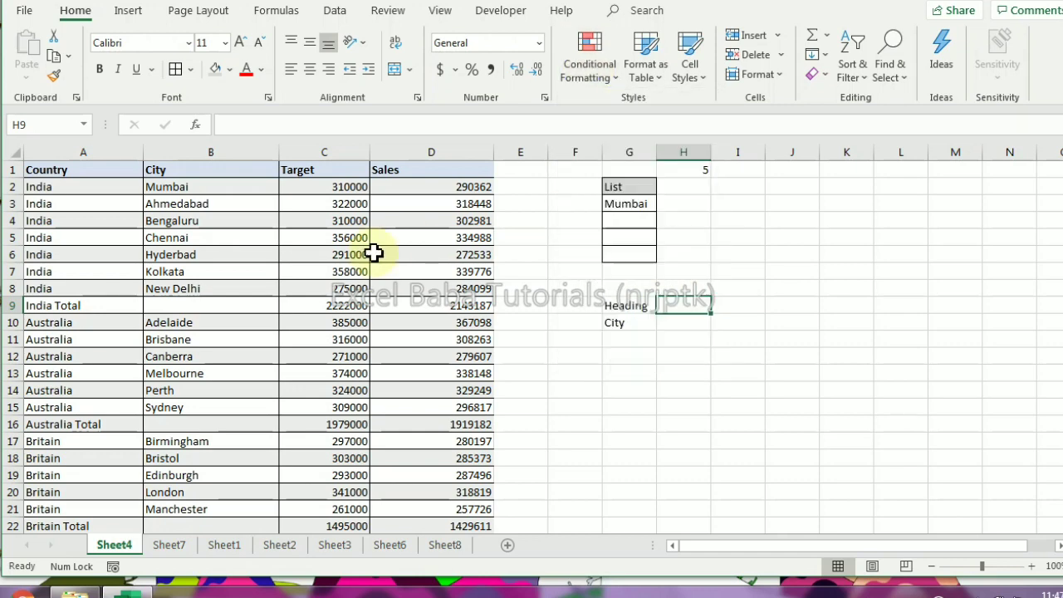
pyautogui.moveTo(41, 152); pyautogui.dragTo(416, 152)
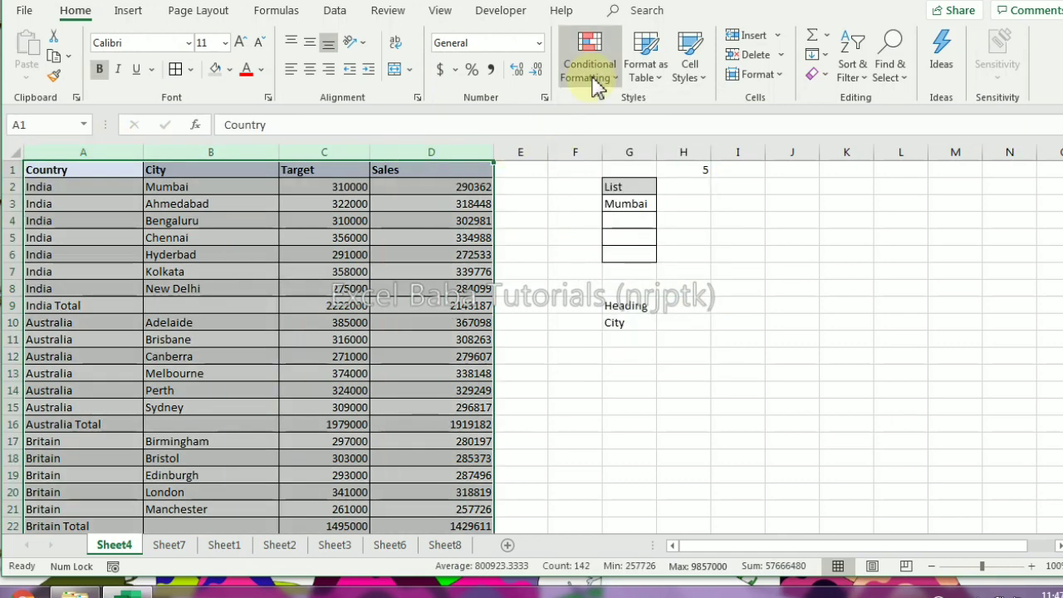
# - Create a formula-based rule for columns A–D, partly entering =or($b1=$H$10,
pyautogui.click(592, 75)
pyautogui.click(596, 308)
pyautogui.click(716, 251)
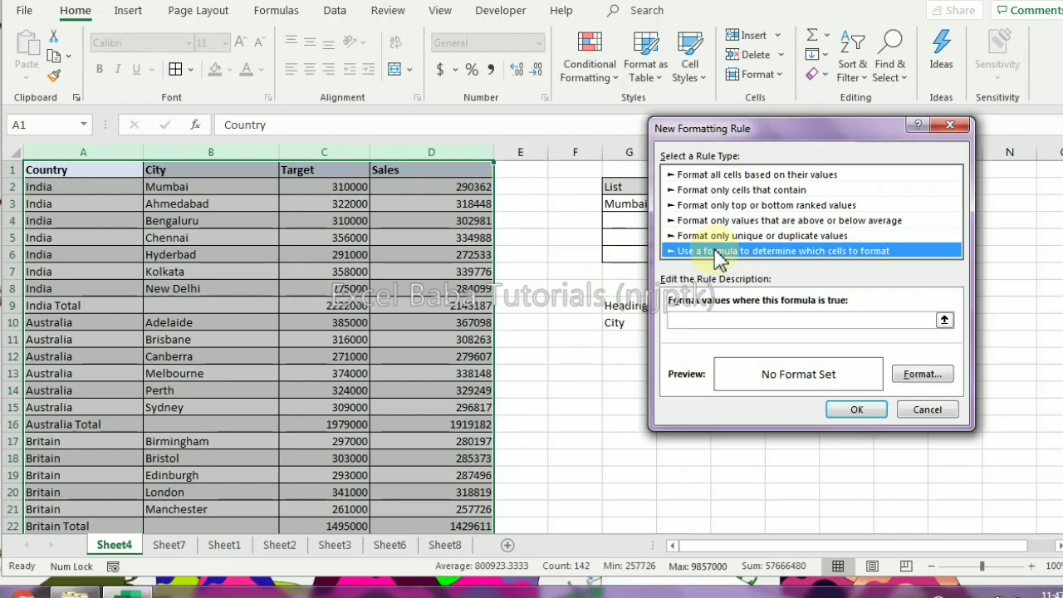
pyautogui.moveTo(725, 134); pyautogui.dragTo(814, 99)
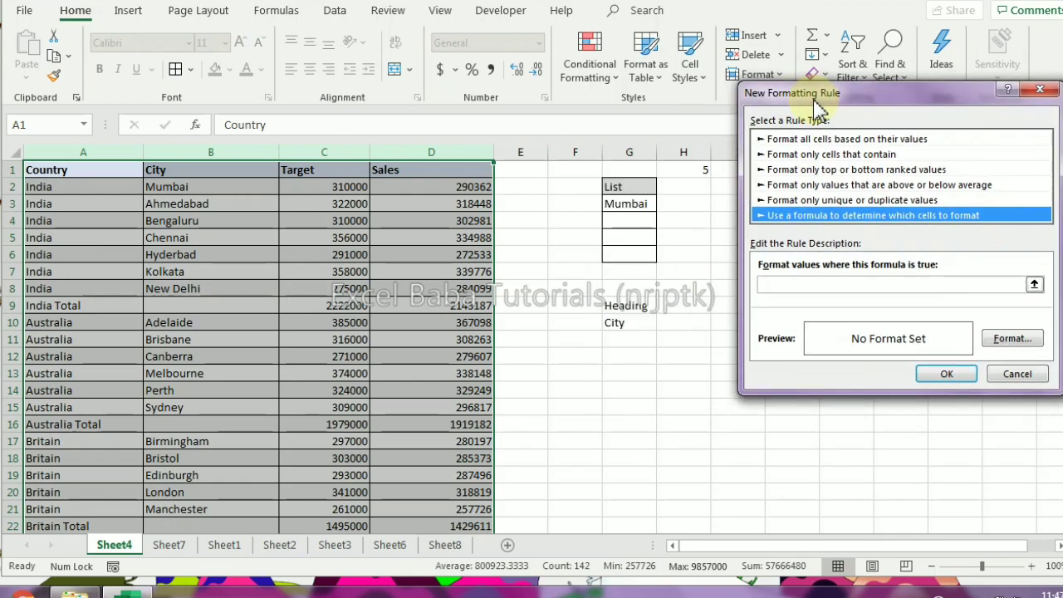
pyautogui.click(835, 287)
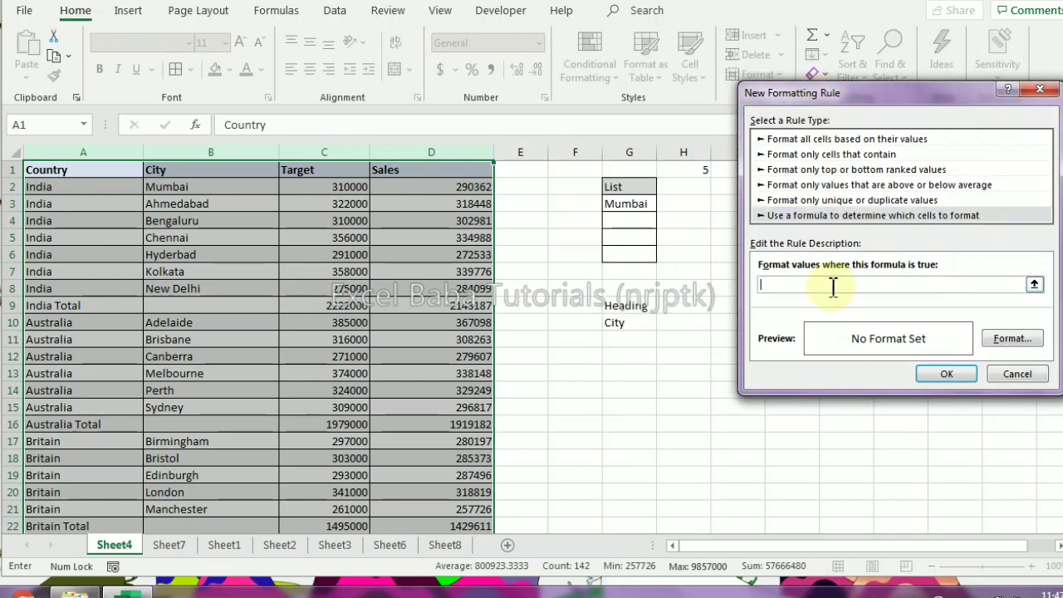
pyautogui.write('=or')
pyautogui.write('($b1=')
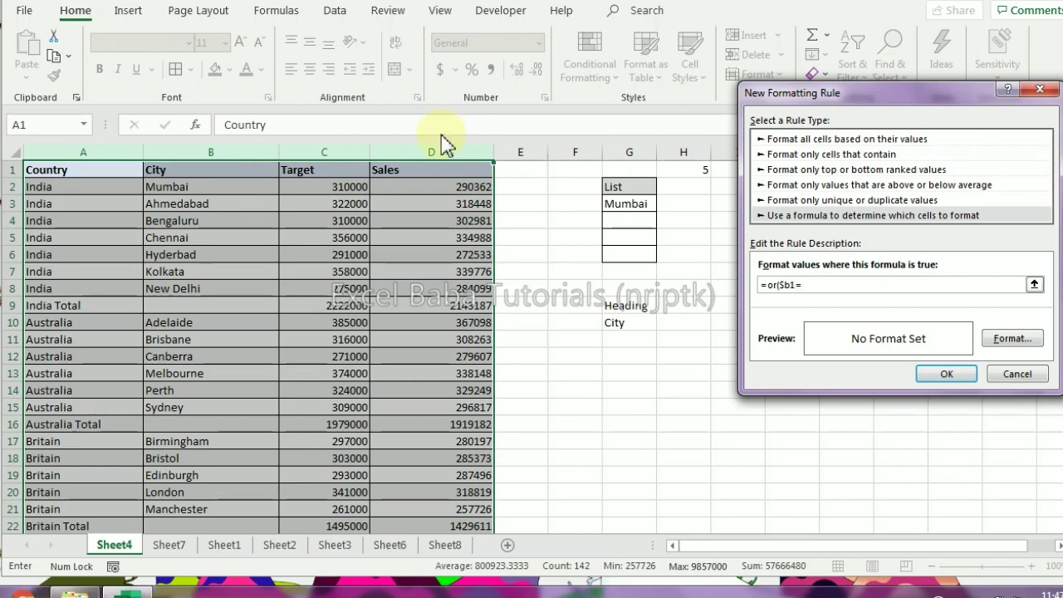
pyautogui.click(684, 324)
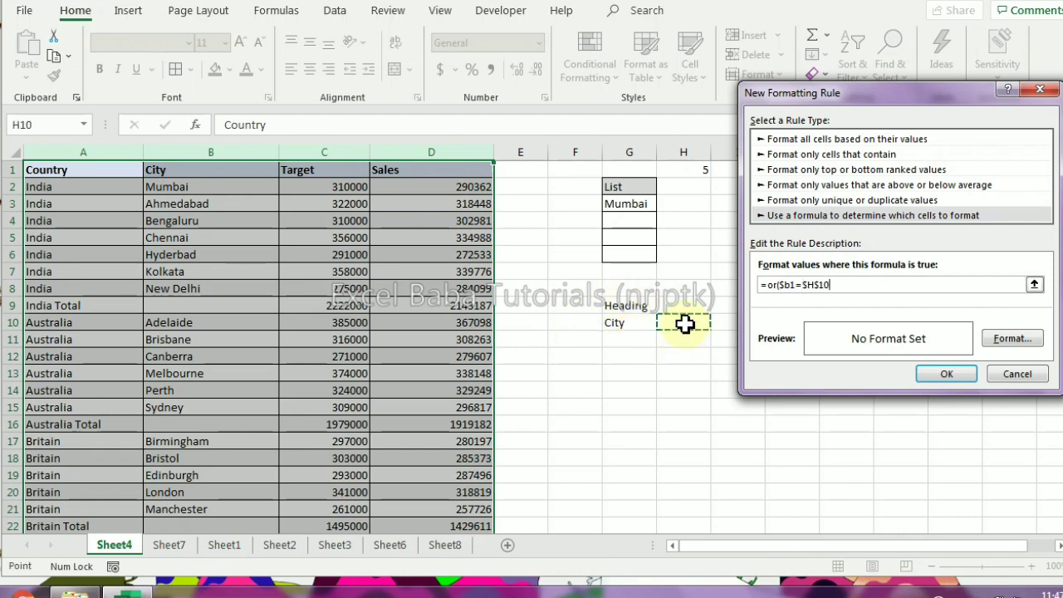
pyautogui.write(',a$1=')
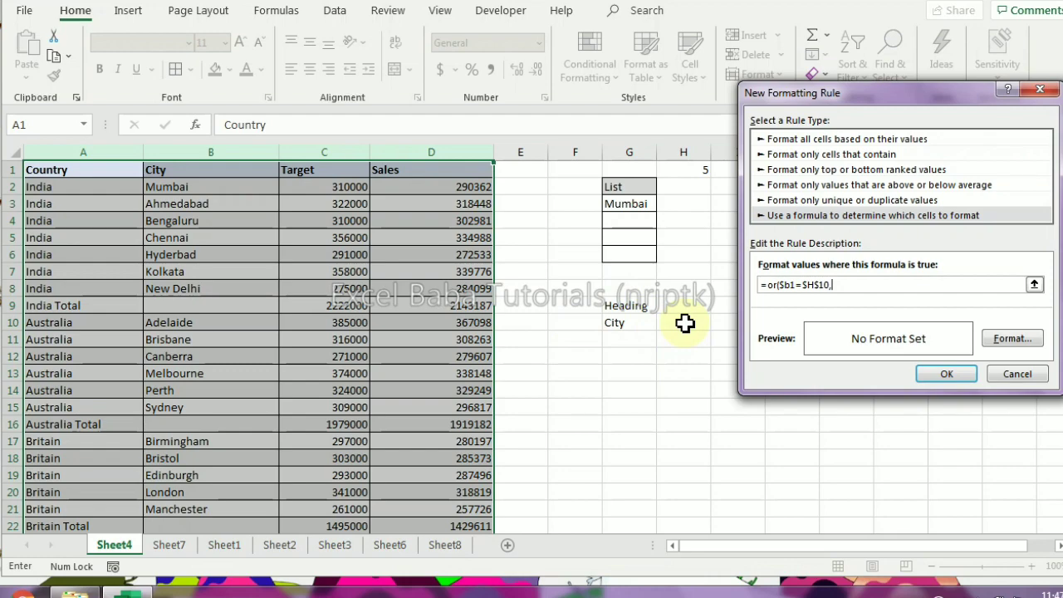
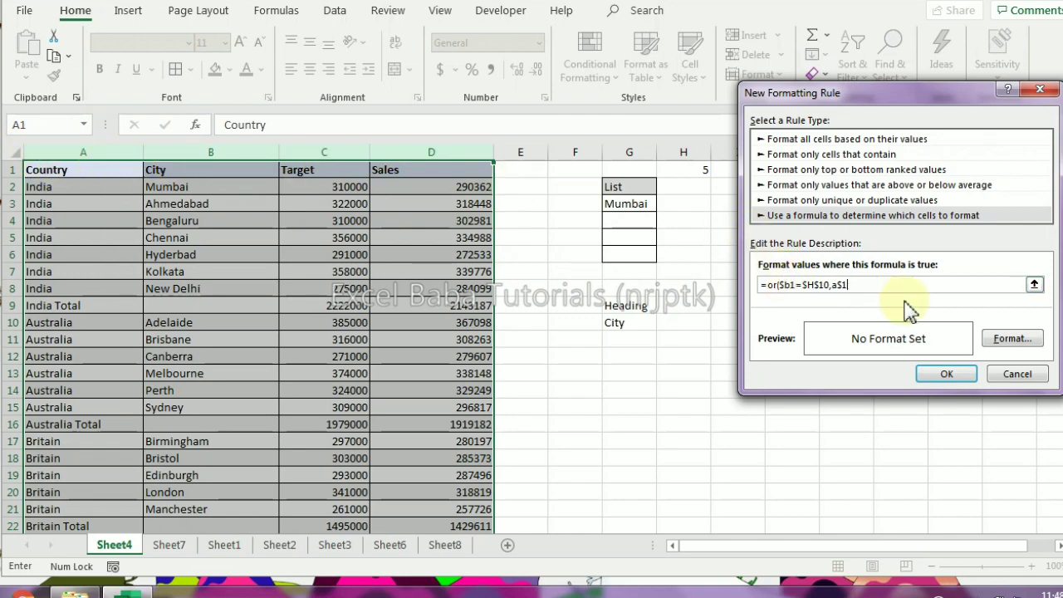
# - Complete the rule formula =or($b1=$H$10,a$1=$H$9) with a yellow fill and save the rule
pyautogui.write('=')
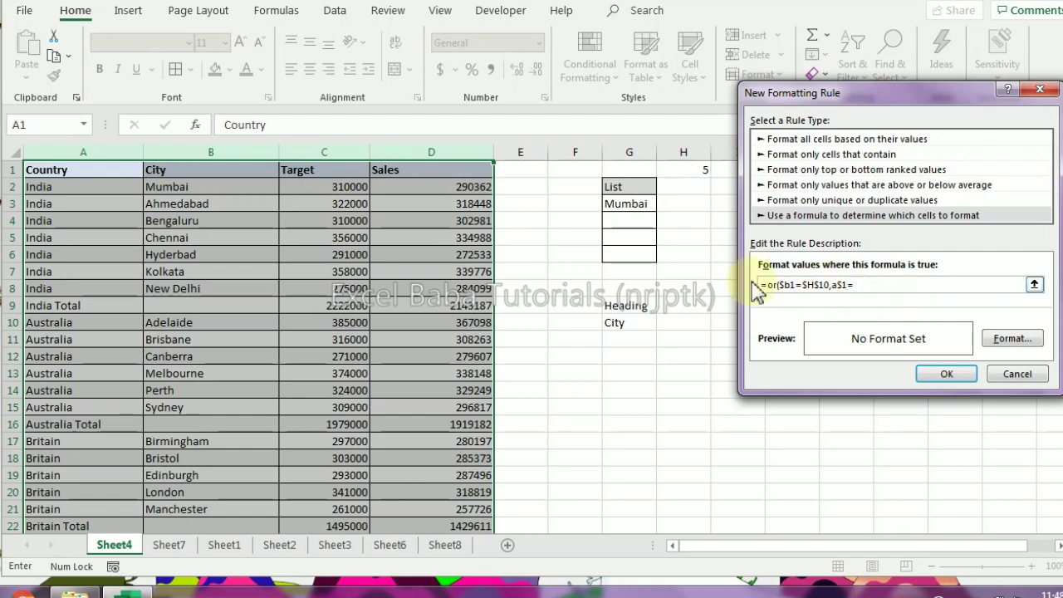
pyautogui.click(674, 306)
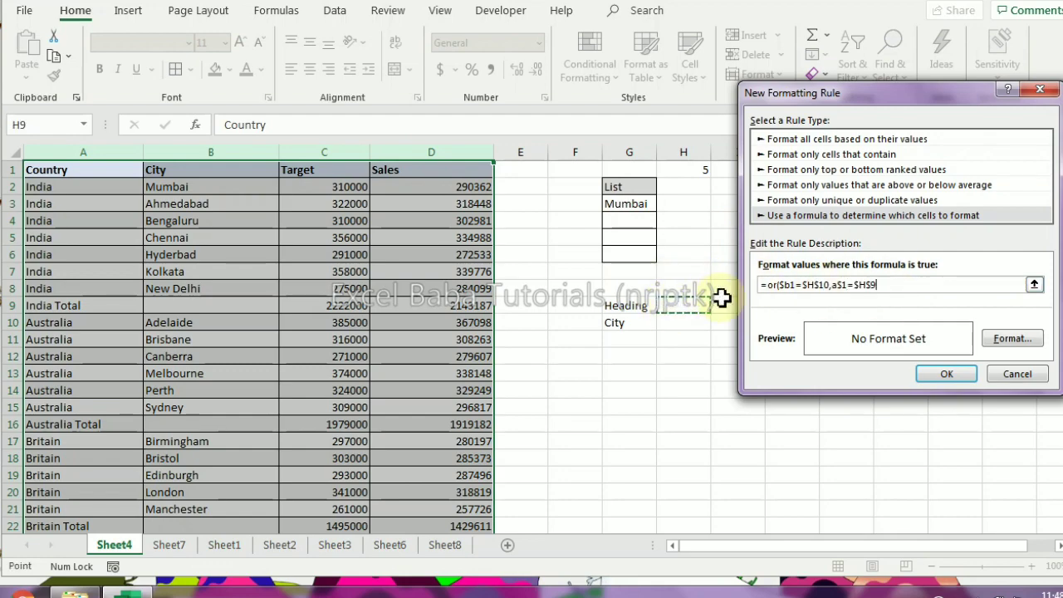
pyautogui.click(1022, 340)
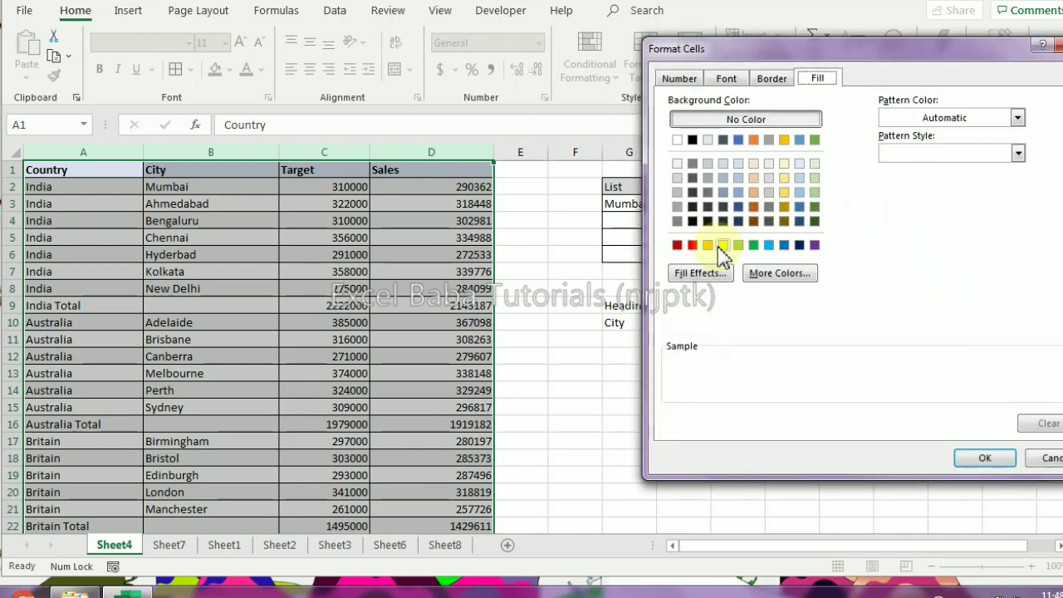
pyautogui.click(723, 245)
pyautogui.click(989, 462)
pyautogui.click(930, 377)
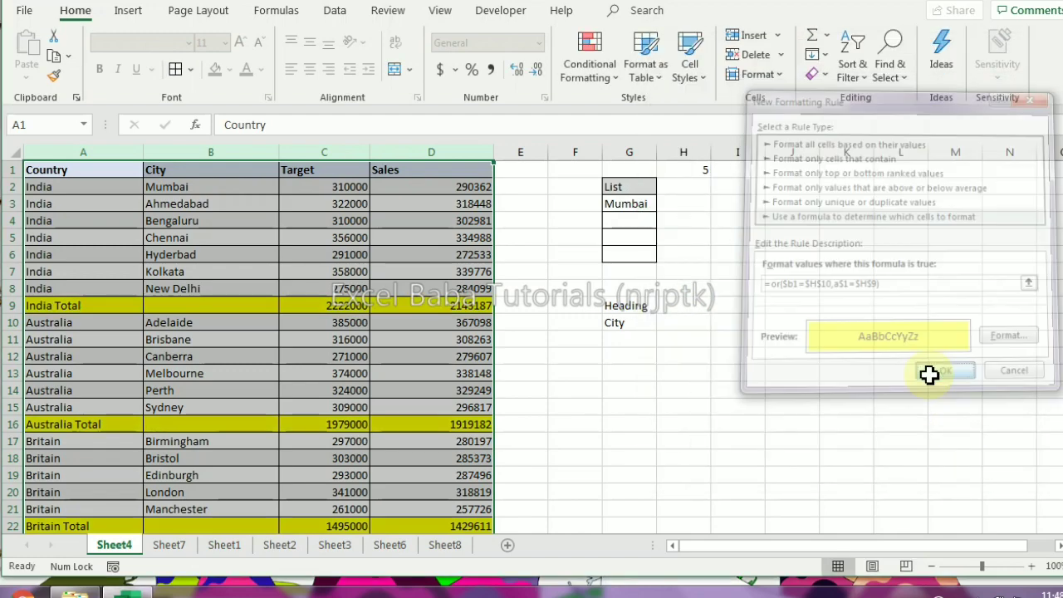
# - Enter Sales as the heading in H9 and Kolkata as the city in H10
pyautogui.click(669, 307)
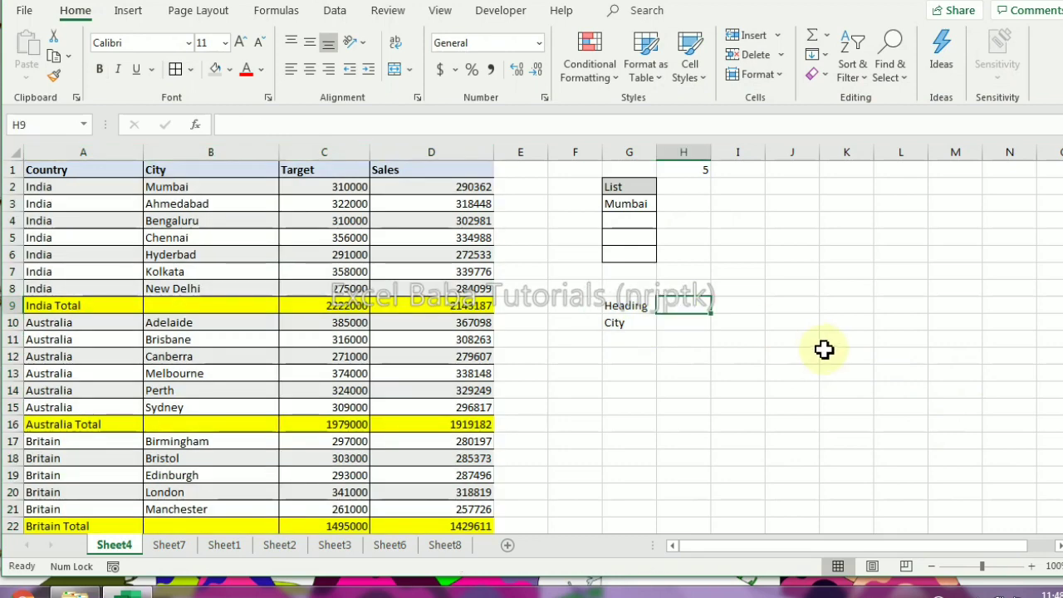
pyautogui.write('S')
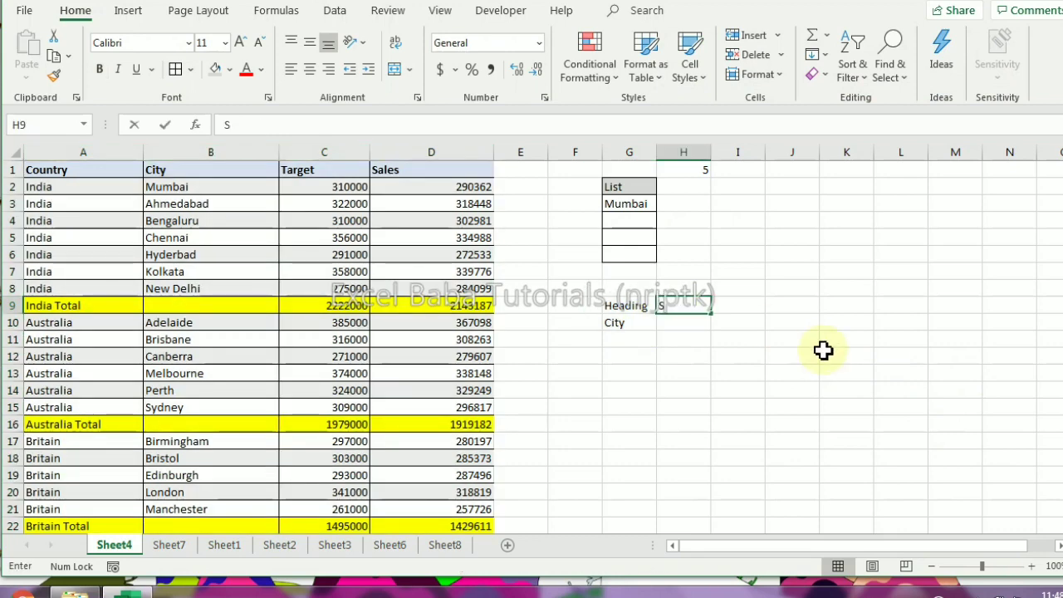
pyautogui.write('ales')
pyautogui.press('Return')
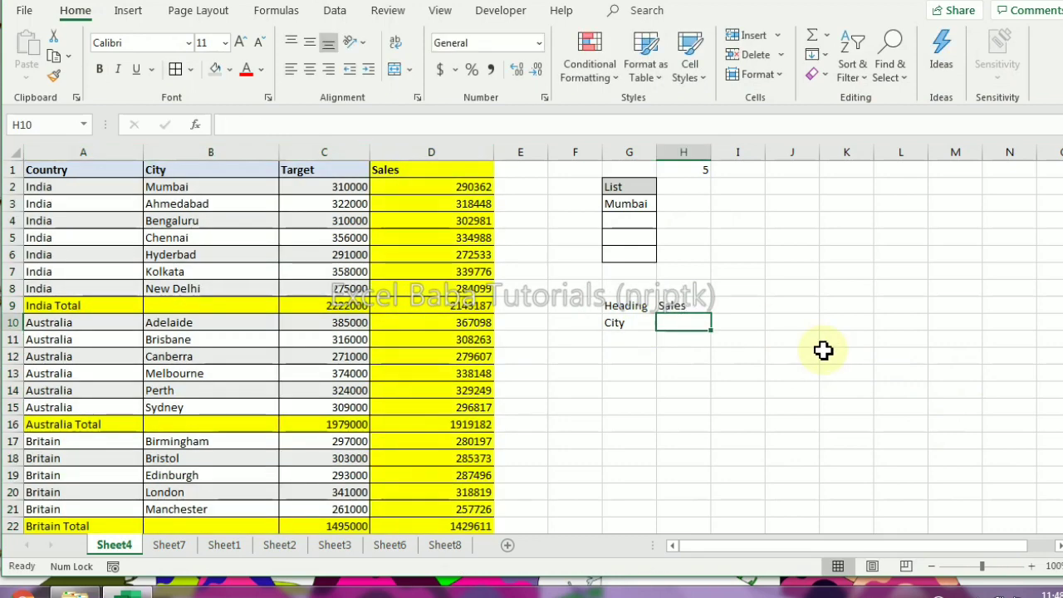
pyautogui.write('K')
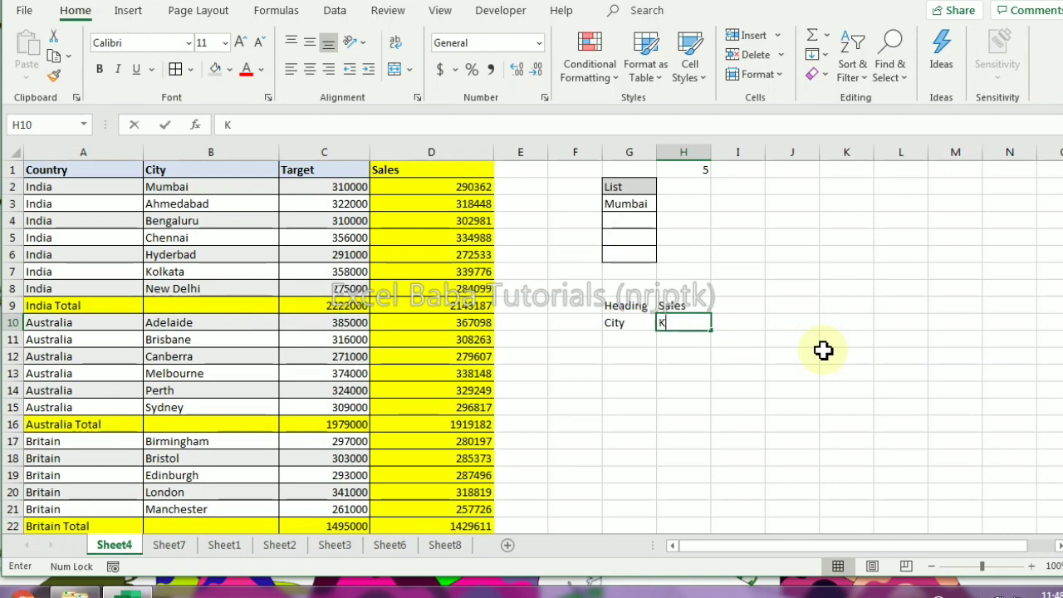
pyautogui.write('olkata')
pyautogui.press('Return')
# - Change the heading in H9 from Sales to Target
pyautogui.press('Up')
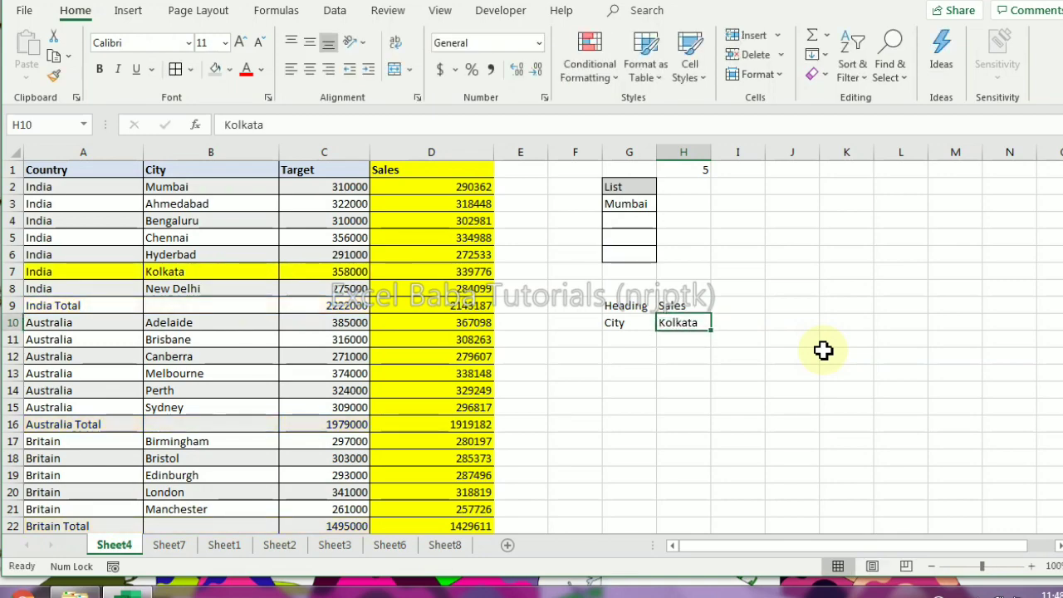
pyautogui.press('Up')
pyautogui.write('Targe')
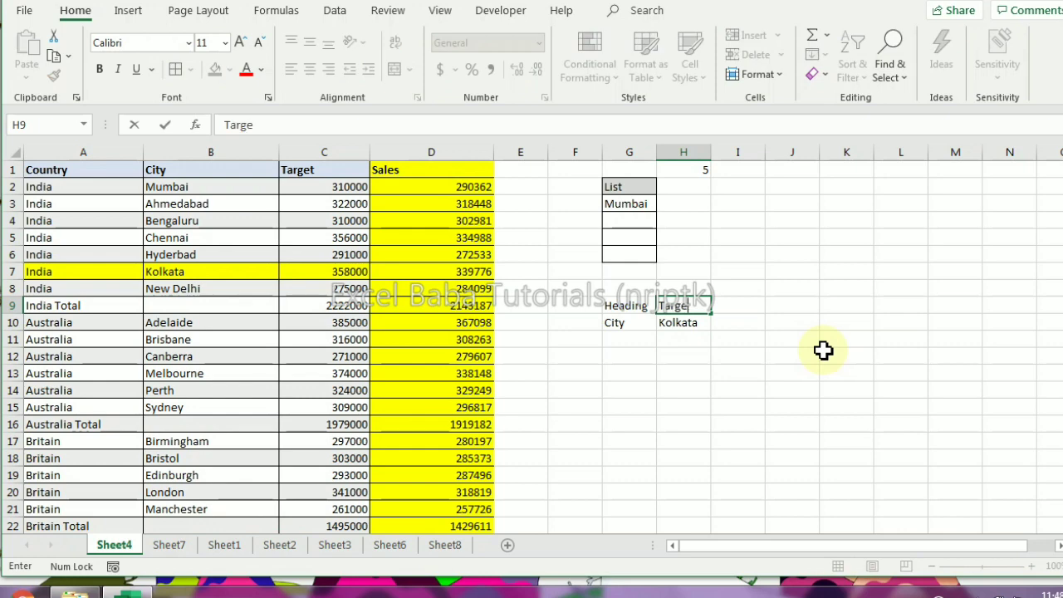
pyautogui.write('t')
pyautogui.press('Return')
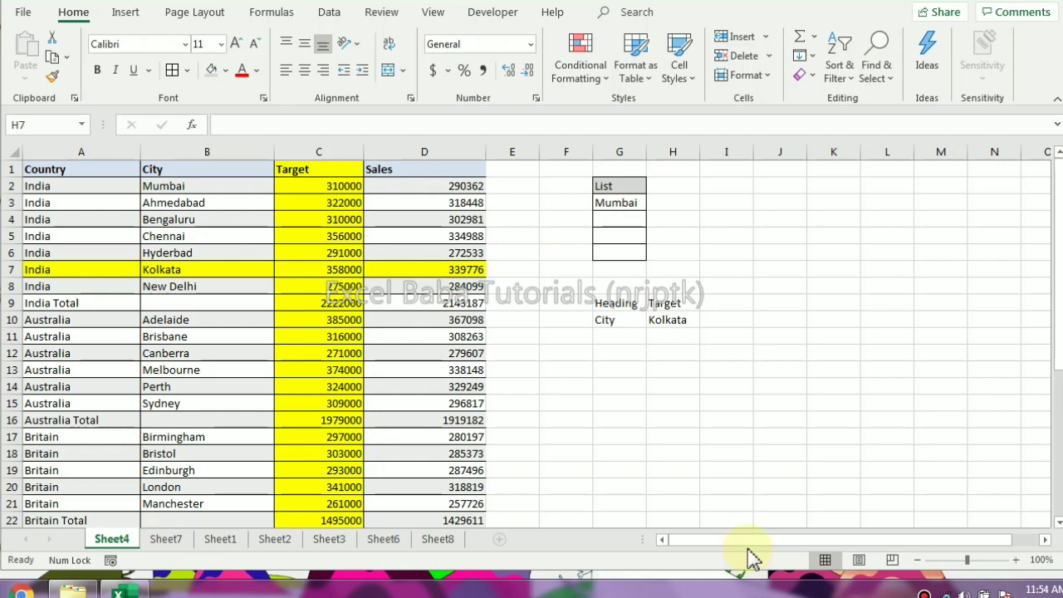
pyautogui.click(683, 268)
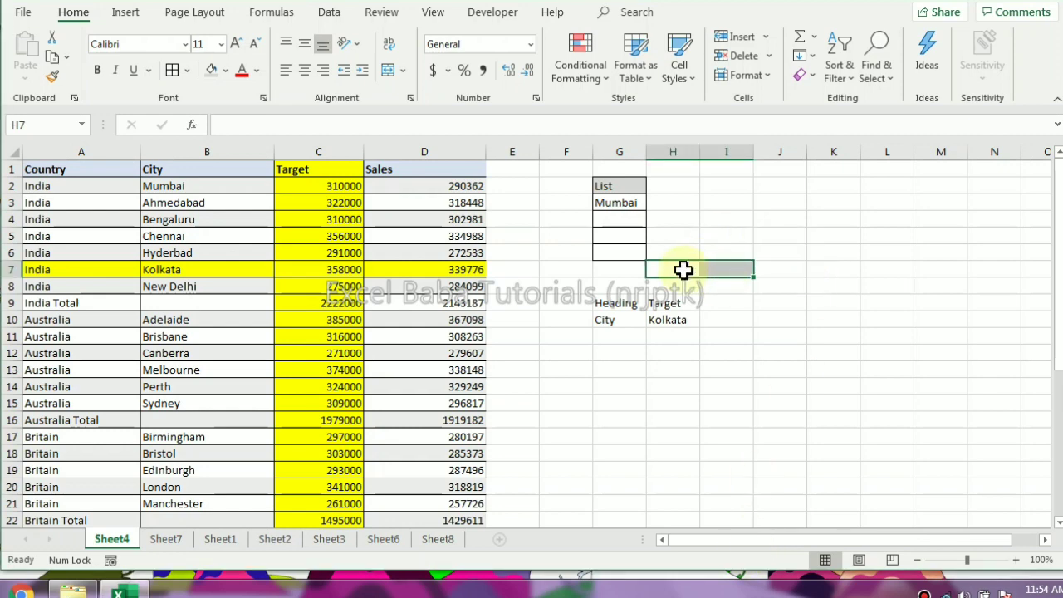
pyautogui.write('=lar')
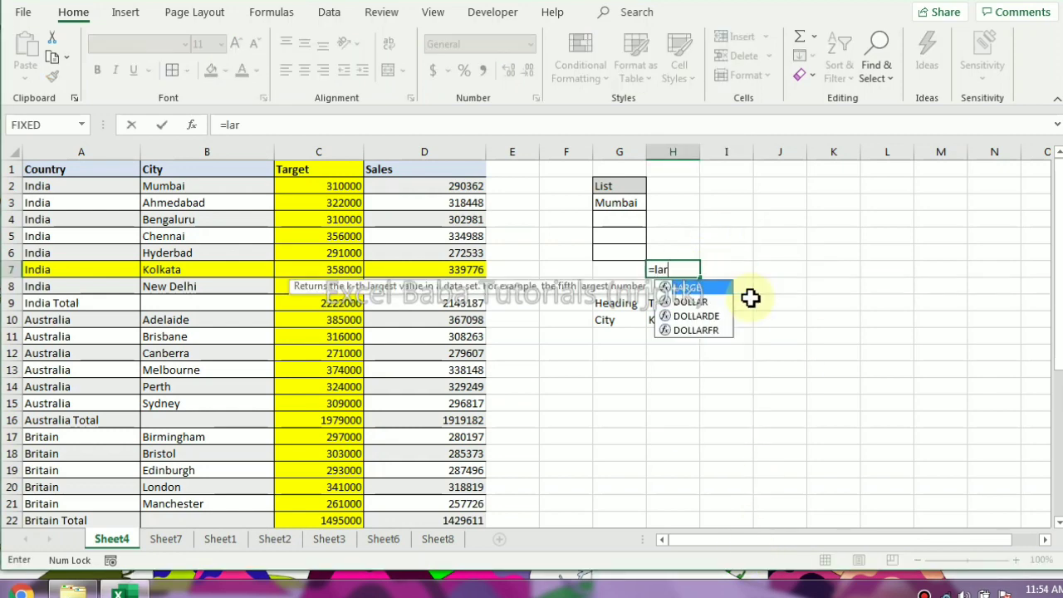
pyautogui.press('Tab')
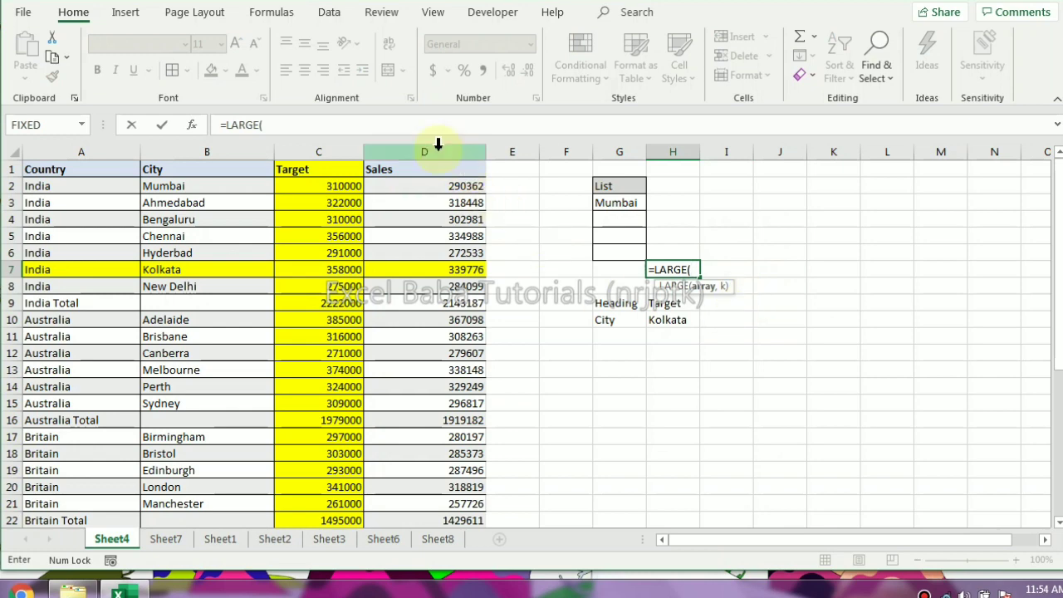
pyautogui.click(438, 146)
pyautogui.write(',10')
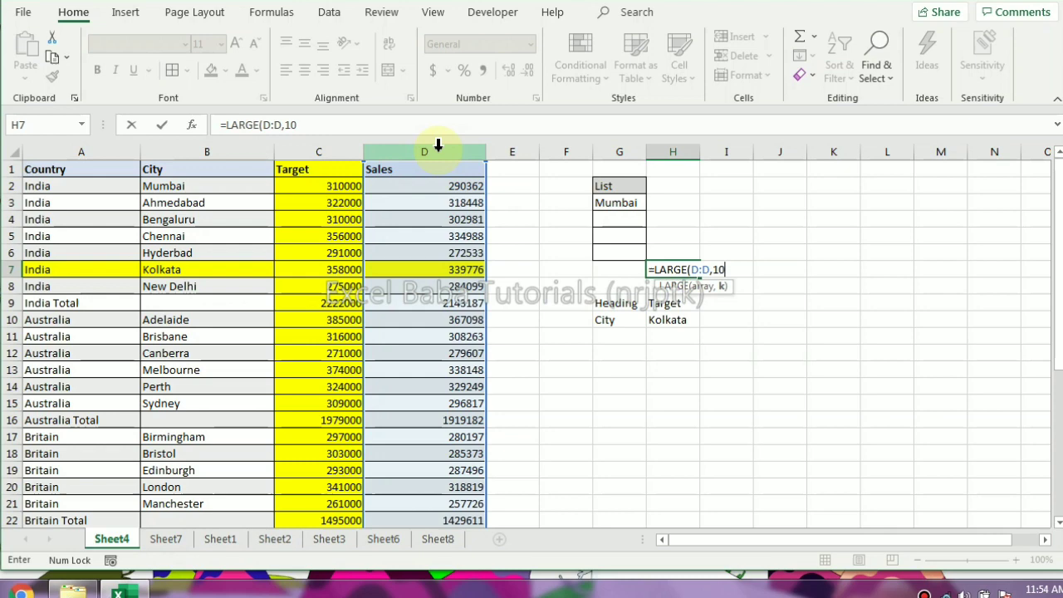
pyautogui.write(')')
pyautogui.press('Return')
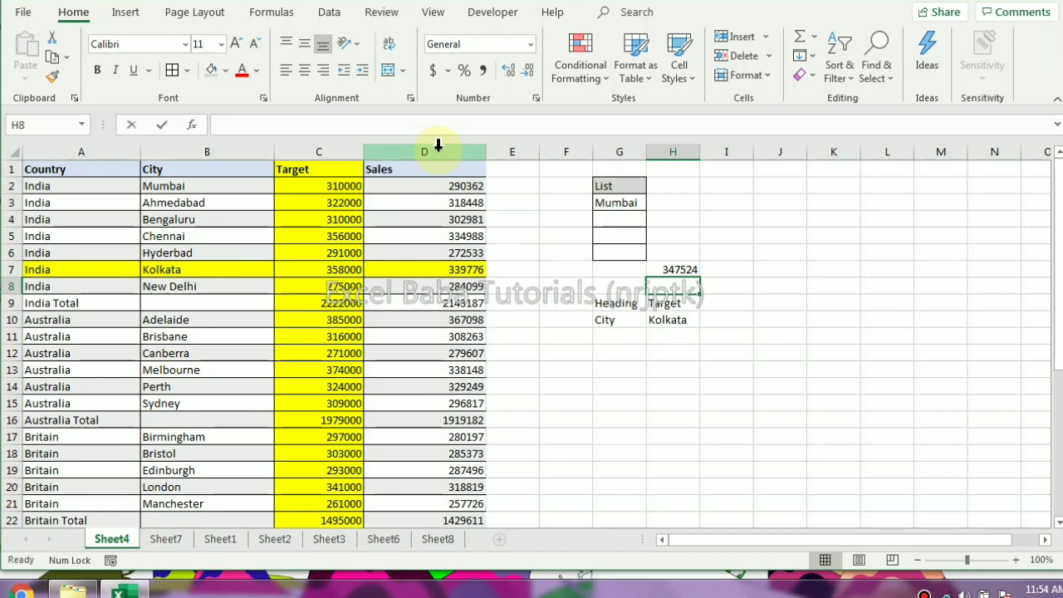
pyautogui.write('=sm')
pyautogui.press('Tab')
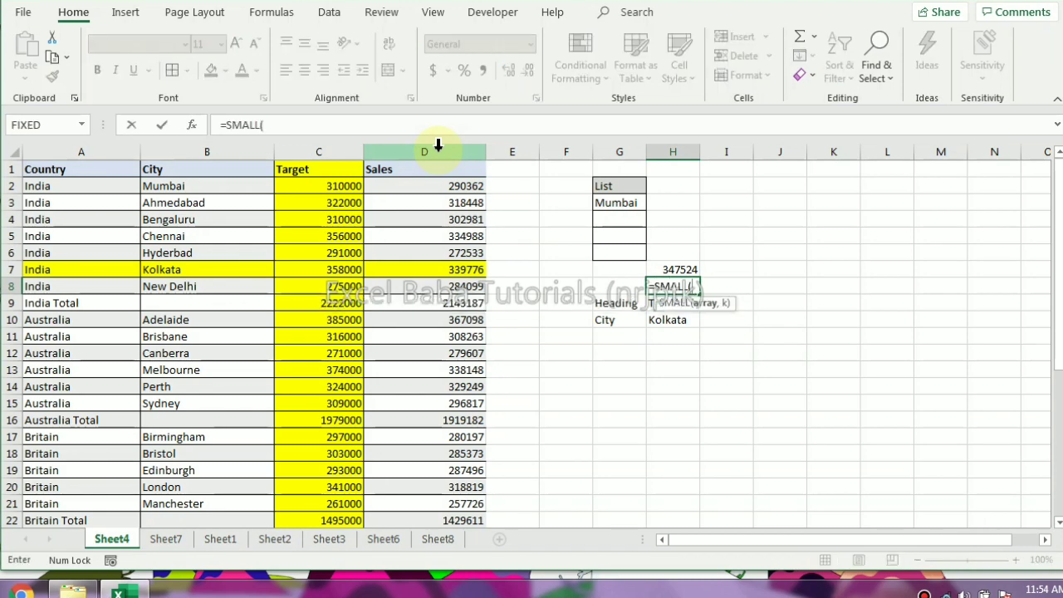
pyautogui.press('Escape')
pyautogui.hotkey('shift', 'Up')
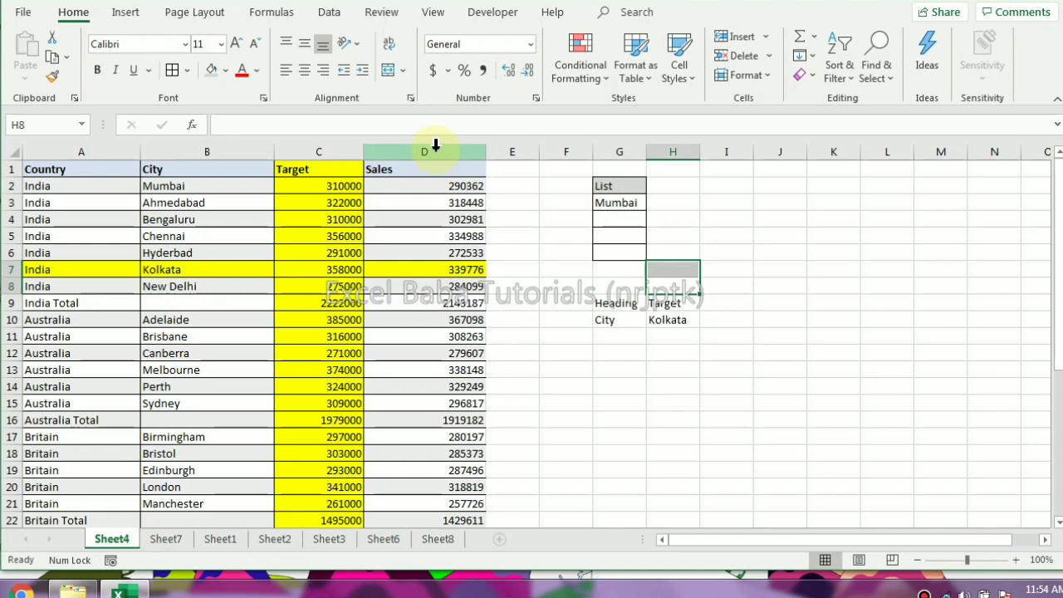
# - Select the table in columns A–D and start a formula rule comparing $D1 against the Sales column D:D
pyautogui.moveTo(81, 151); pyautogui.dragTo(424, 151)
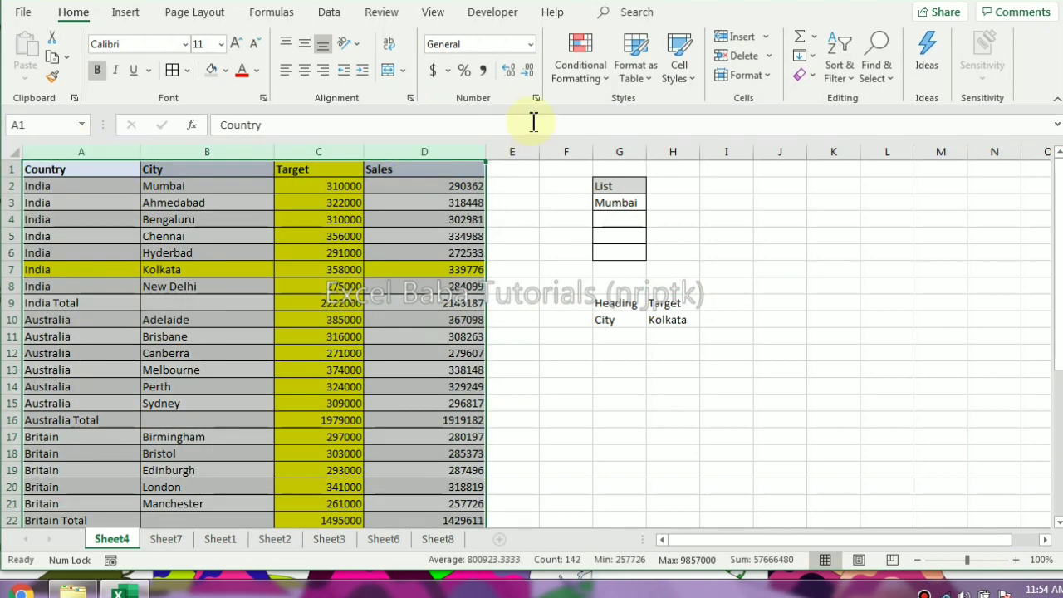
pyautogui.click(581, 64)
pyautogui.click(611, 306)
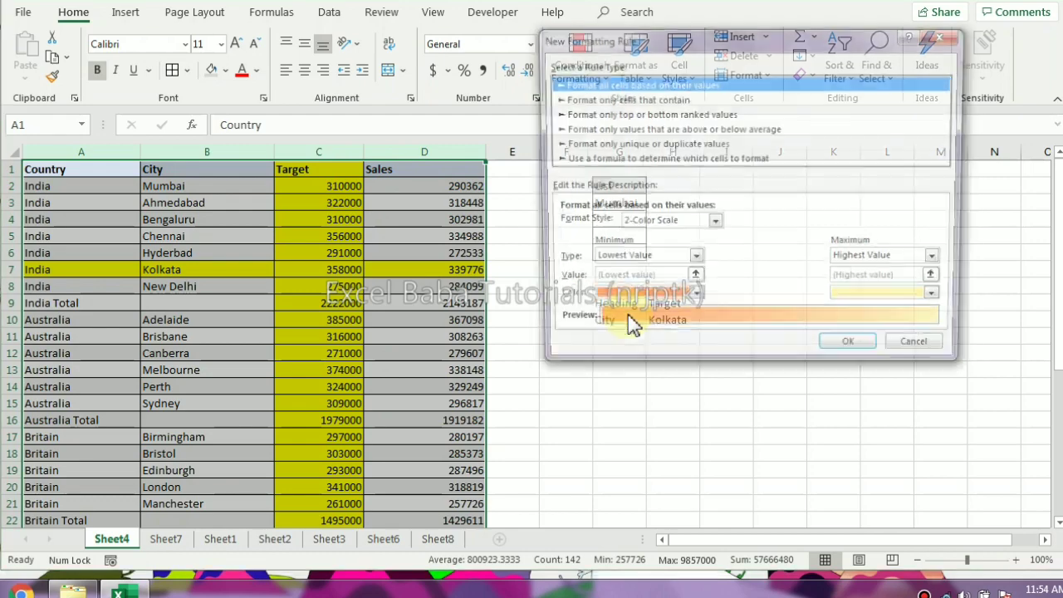
pyautogui.click(605, 158)
pyautogui.click(589, 229)
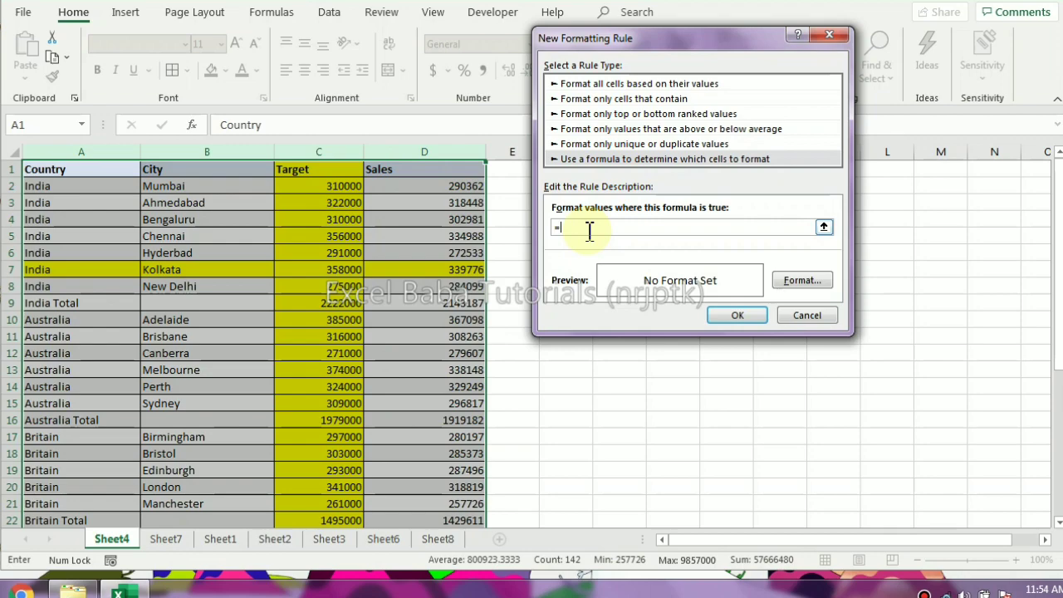
pyautogui.write('$d1>=large(')
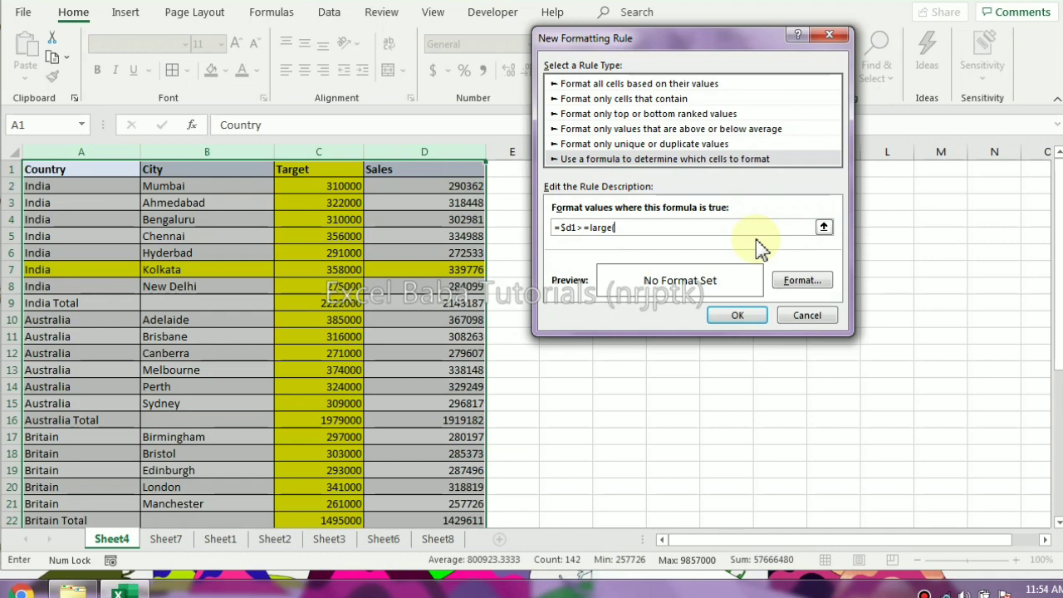
pyautogui.click(823, 227)
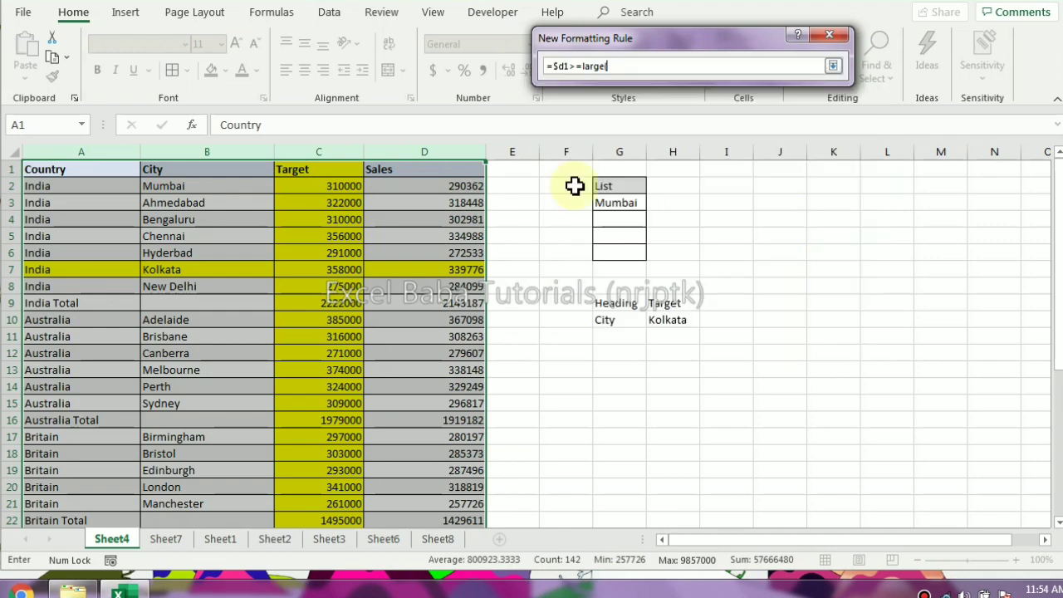
pyautogui.click(436, 149)
pyautogui.click(833, 66)
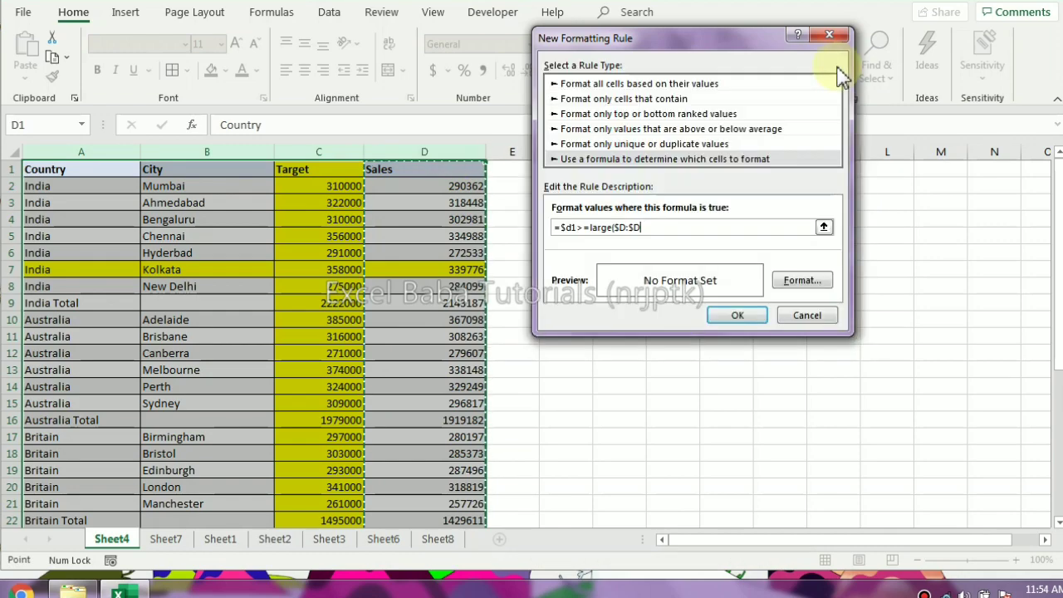
# - Finish the formula as =$d1>=large($D:$D,$H$1) and give it a blue fill
pyautogui.write(',')
pyautogui.moveTo(684, 45); pyautogui.dragTo(429, 201)
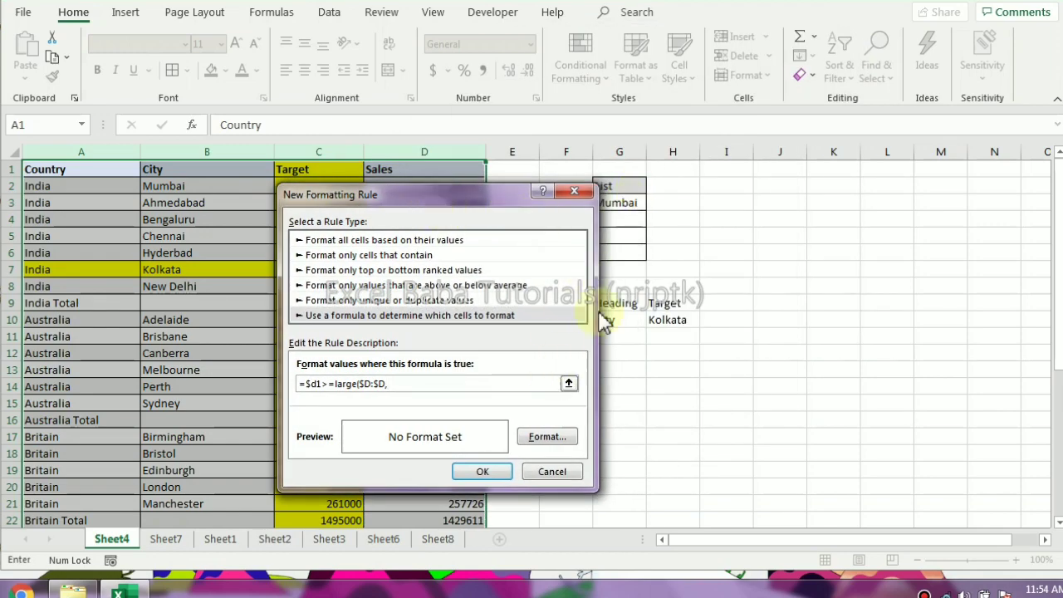
pyautogui.click(671, 175)
pyautogui.write(')')
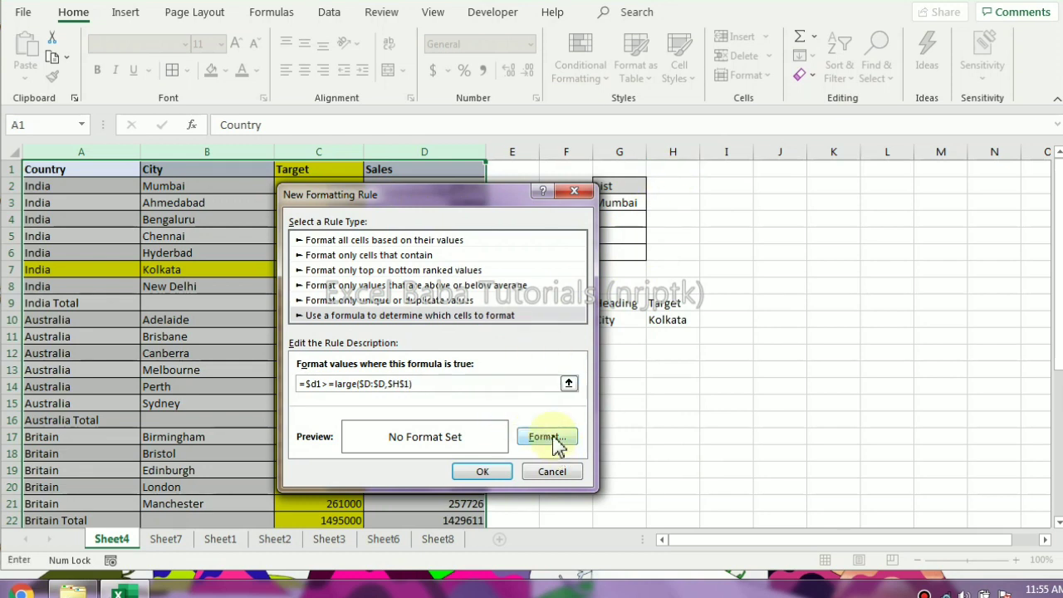
pyautogui.click(548, 438)
pyautogui.click(620, 124)
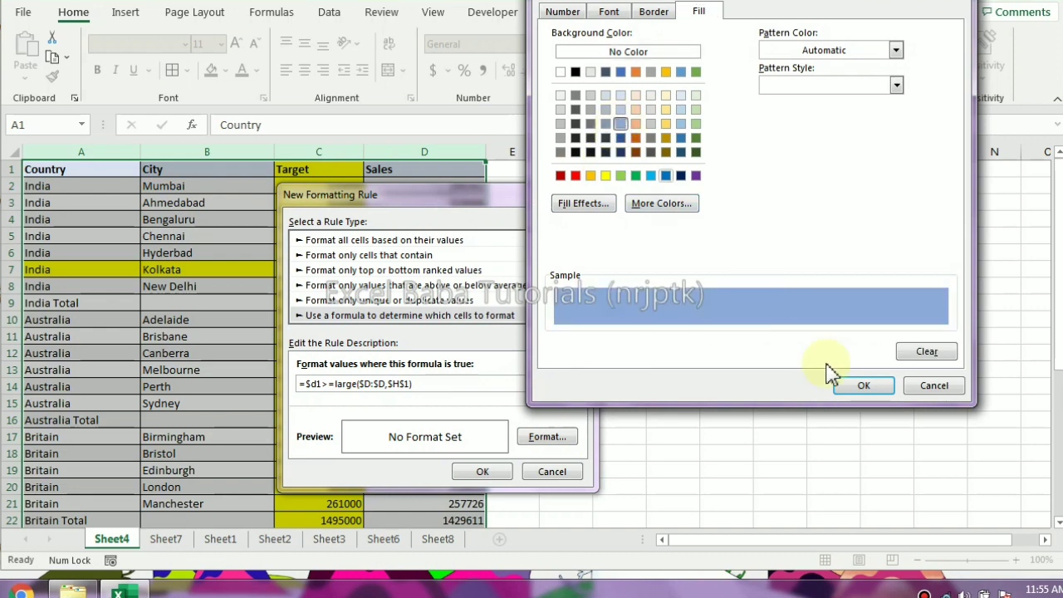
pyautogui.click(863, 384)
pyautogui.click(482, 471)
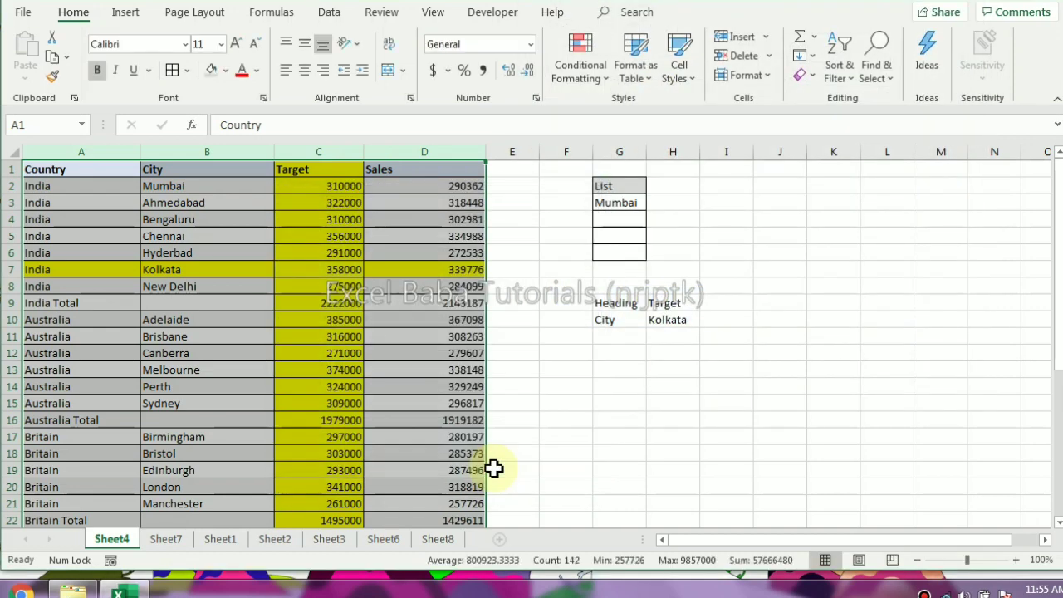
pyautogui.click(653, 174)
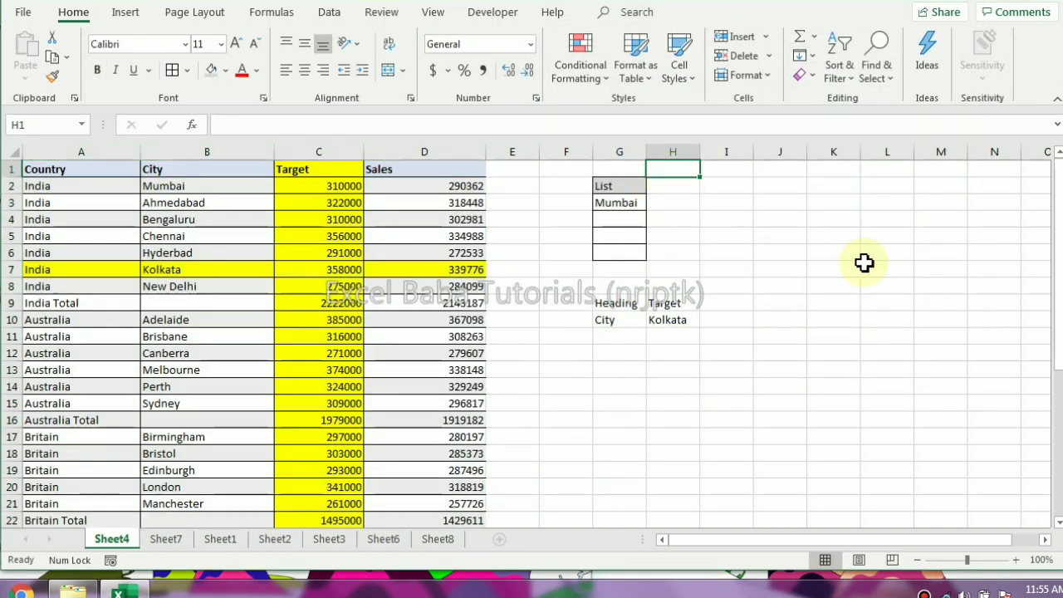
# - Set the top-N count in H1 to 3, after trying 5 and 2
pyautogui.write('5')
pyautogui.press('Return')
pyautogui.press('Up')
pyautogui.write('2')
pyautogui.press('Return')
pyautogui.press('Up')
pyautogui.write('3')
pyautogui.press('Return')
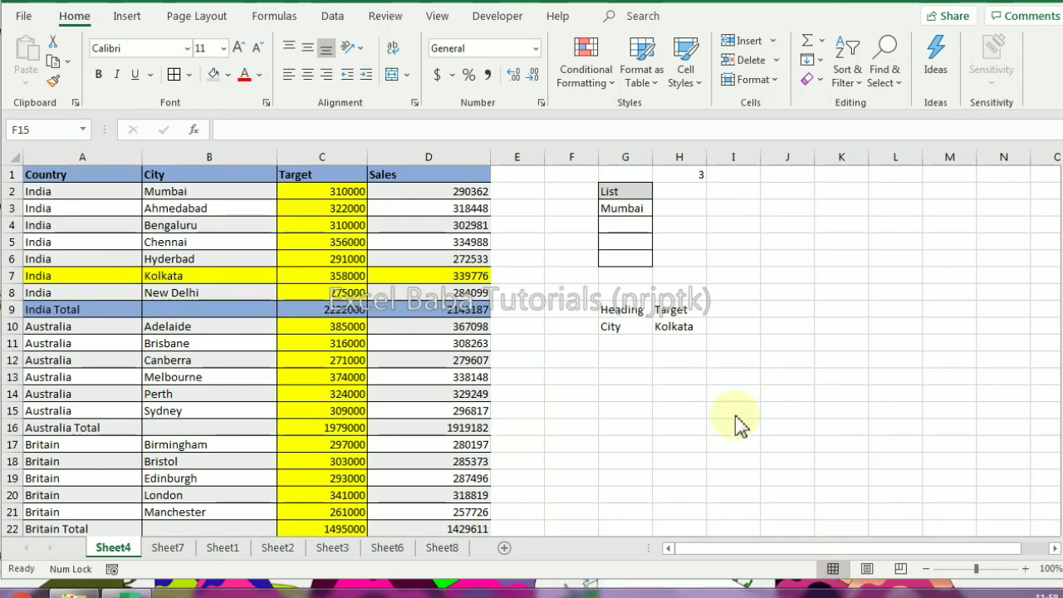
# - Clear the Locked protection setting on cells J7:K10 and E8:E14
pyautogui.moveTo(612, 361); pyautogui.dragTo(752, 410)
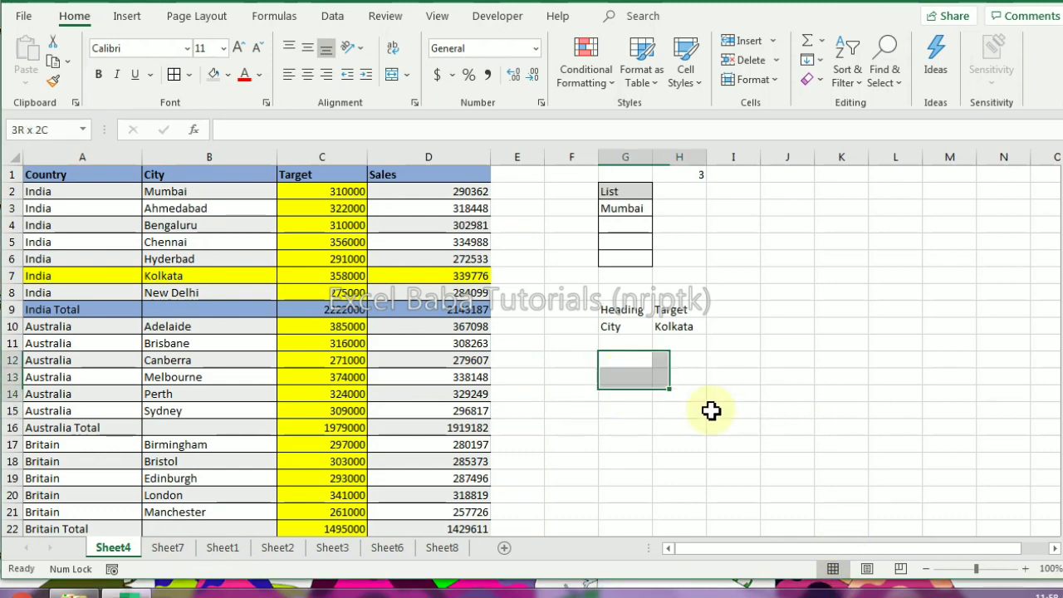
pyautogui.moveTo(777, 269); pyautogui.dragTo(865, 328)
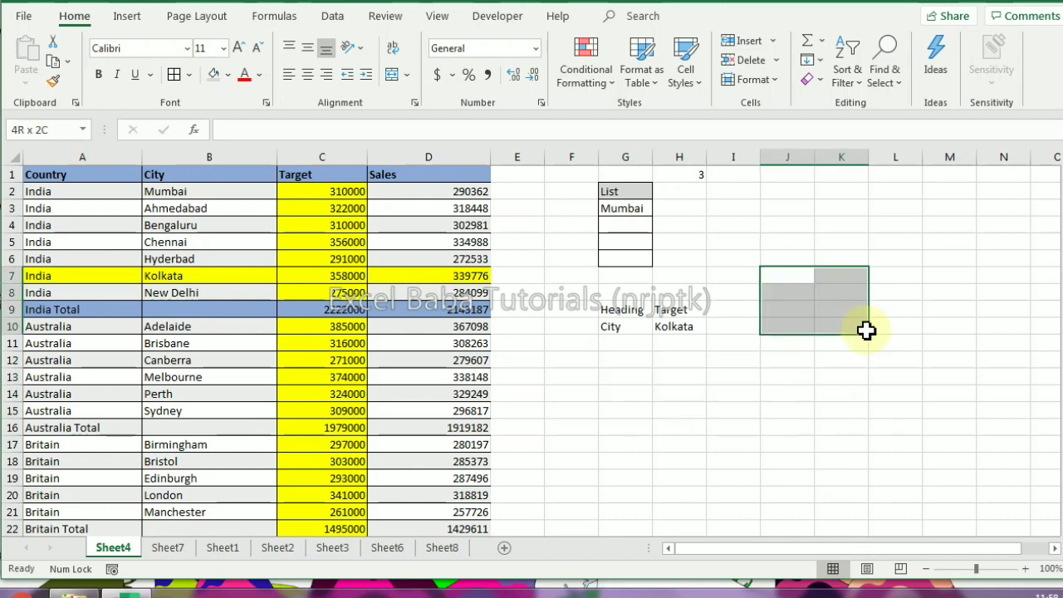
pyautogui.hotkey('ctrl', '1')
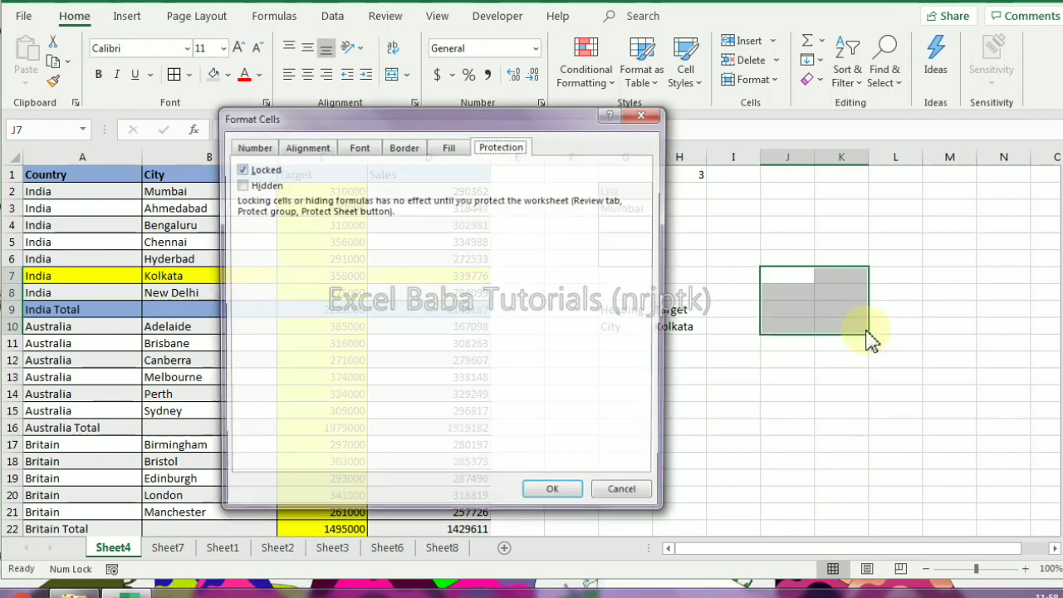
pyautogui.click(255, 169)
pyautogui.click(558, 495)
pyautogui.moveTo(519, 299); pyautogui.dragTo(539, 399)
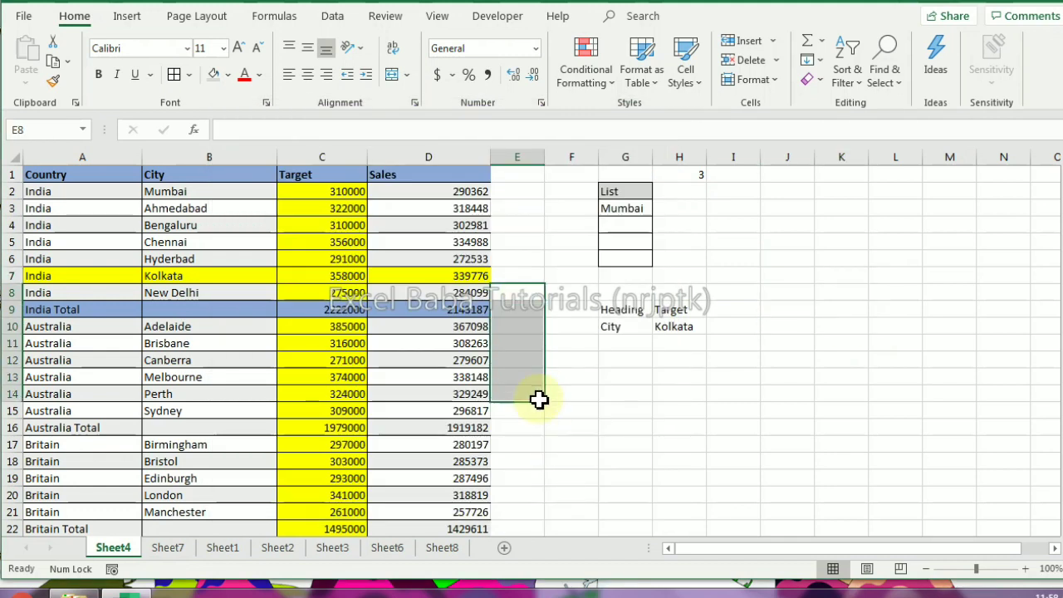
pyautogui.hotkey('ctrl', '1')
pyautogui.click(239, 168)
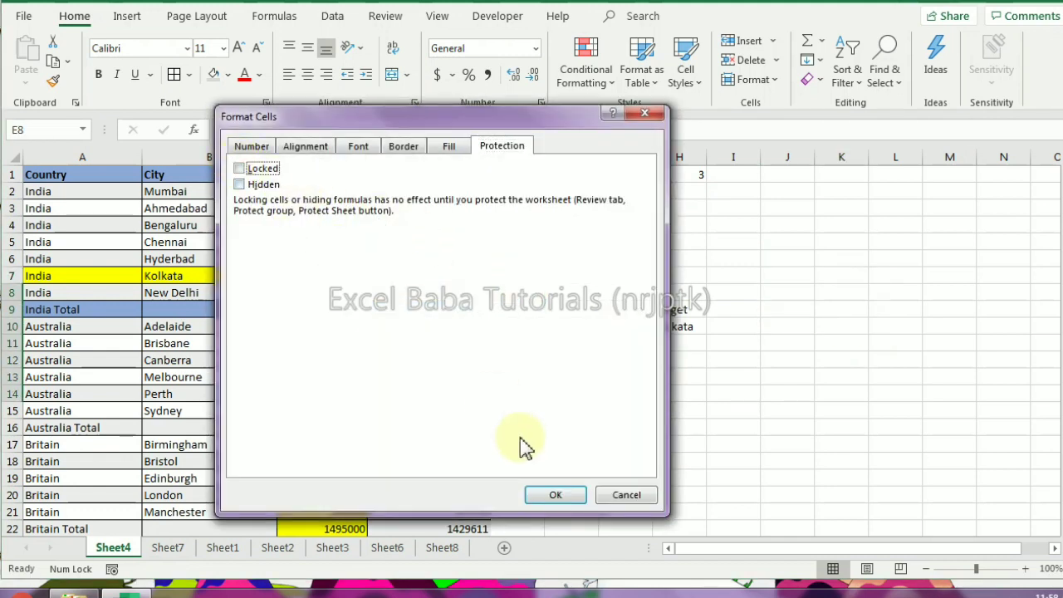
pyautogui.click(555, 495)
pyautogui.click(644, 462)
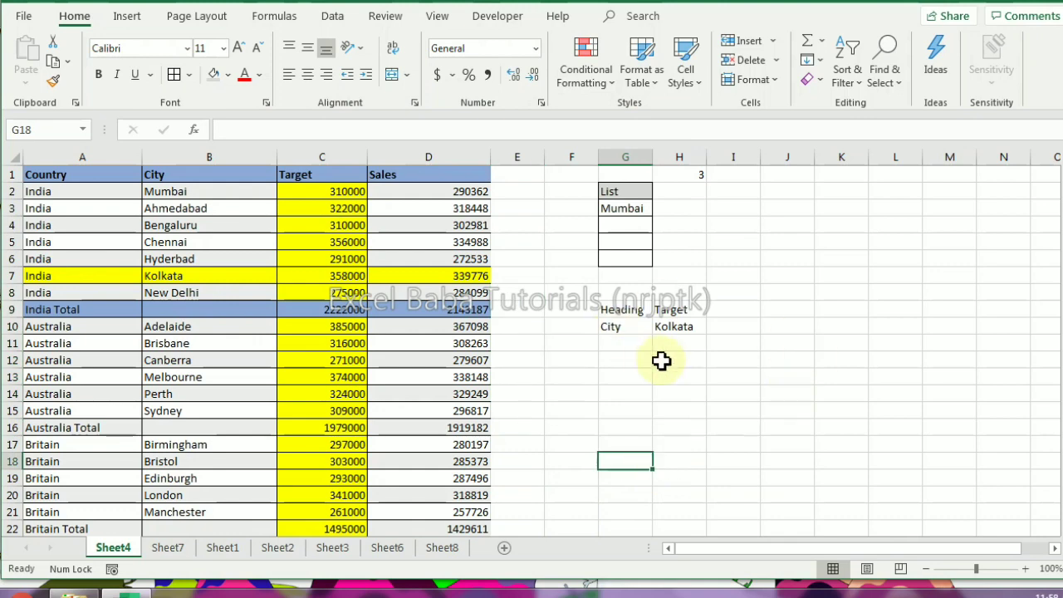
# - Select columns A:M and start a formula rule =CELL("PROTECT",A1)=0
pyautogui.moveTo(82, 157); pyautogui.dragTo(997, 169)
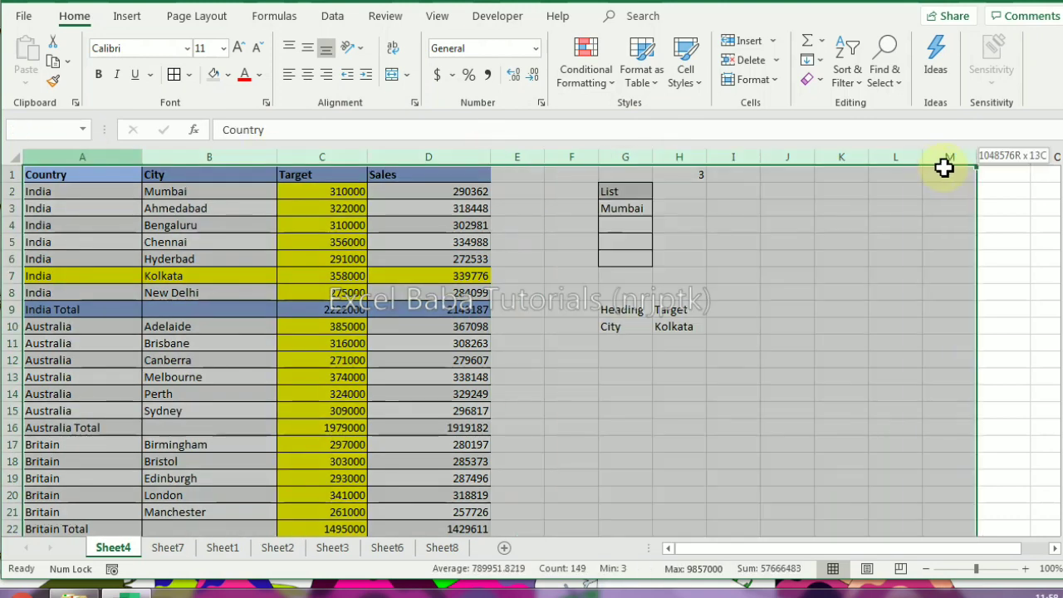
pyautogui.click(586, 79)
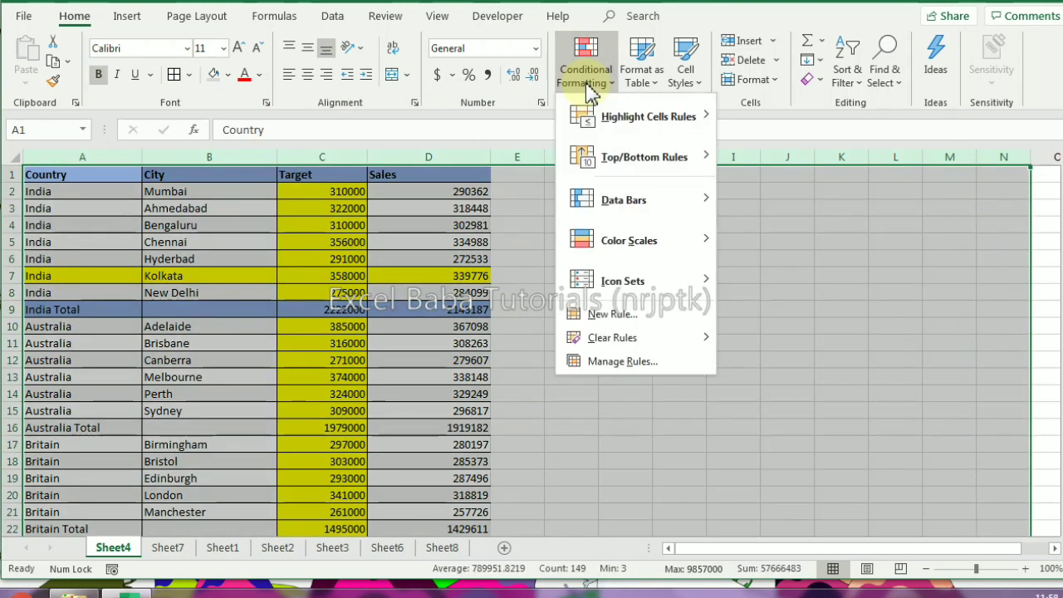
pyautogui.click(611, 314)
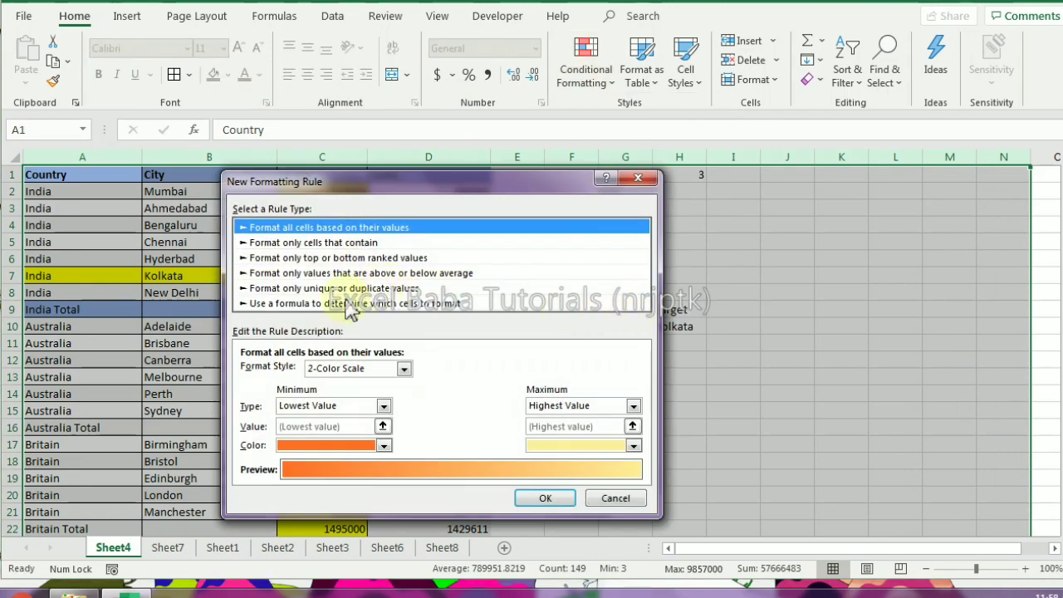
pyautogui.click(345, 303)
pyautogui.moveTo(413, 181); pyautogui.dragTo(633, 29)
pyautogui.click(573, 223)
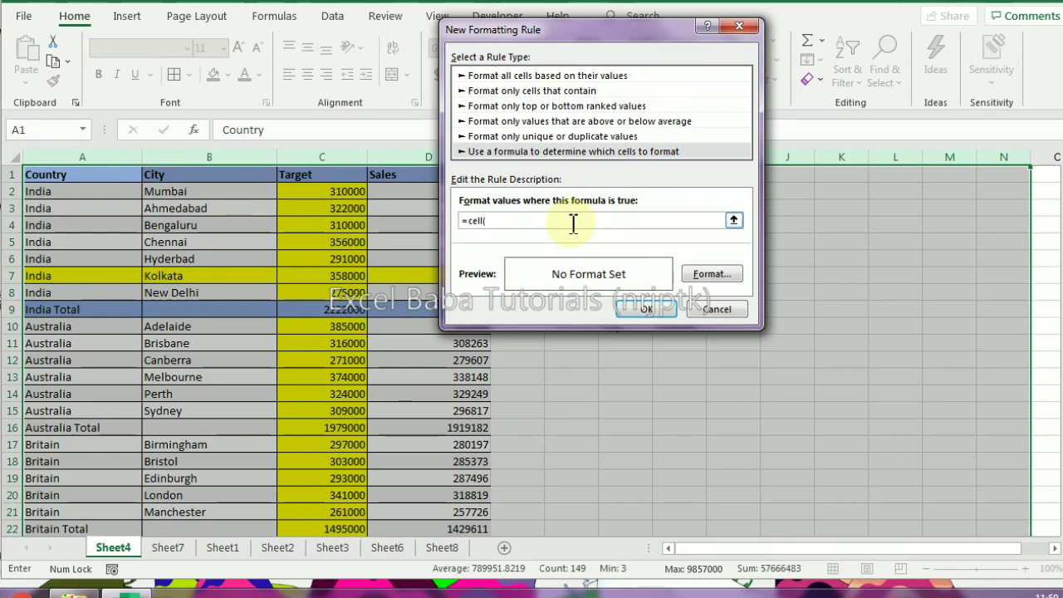
pyautogui.write('"PROTECT",a1')
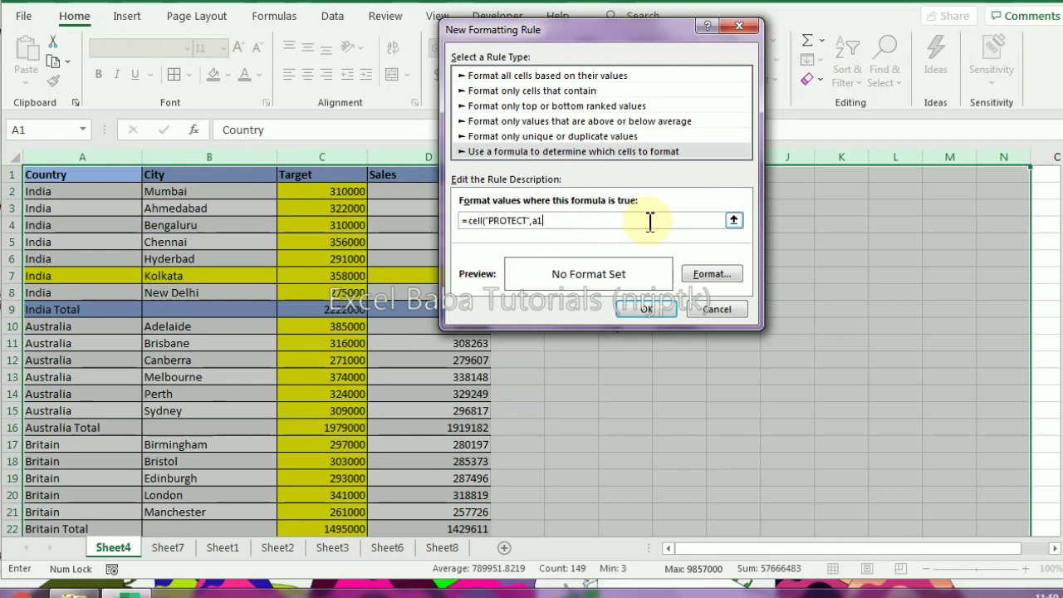
pyautogui.write('=')
pyautogui.write('0')
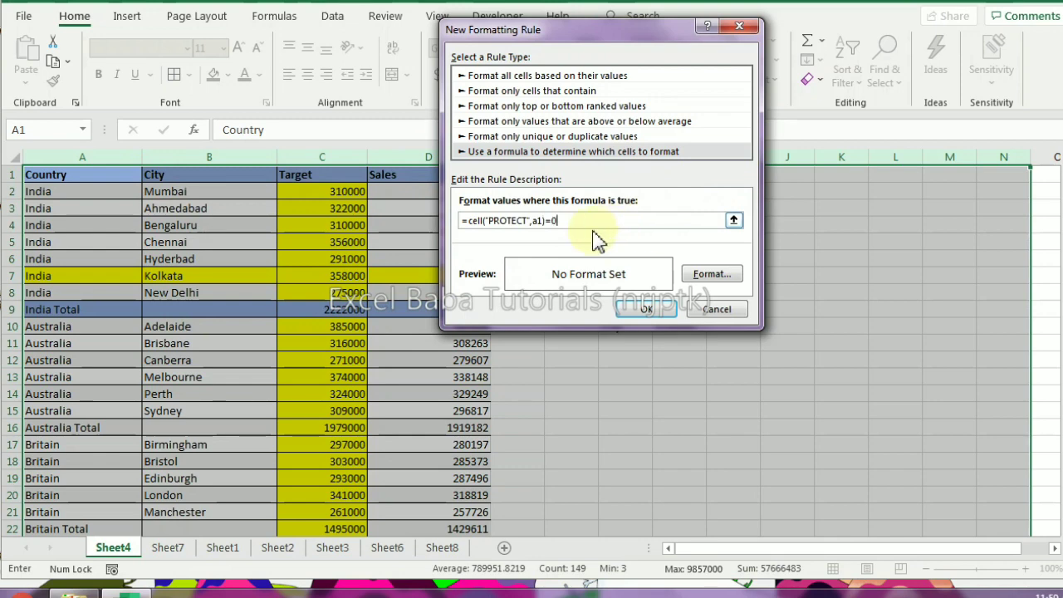
# - Give the unlocked-cells rule a dark navy fill and apply it
pyautogui.click(706, 278)
pyautogui.click(356, 231)
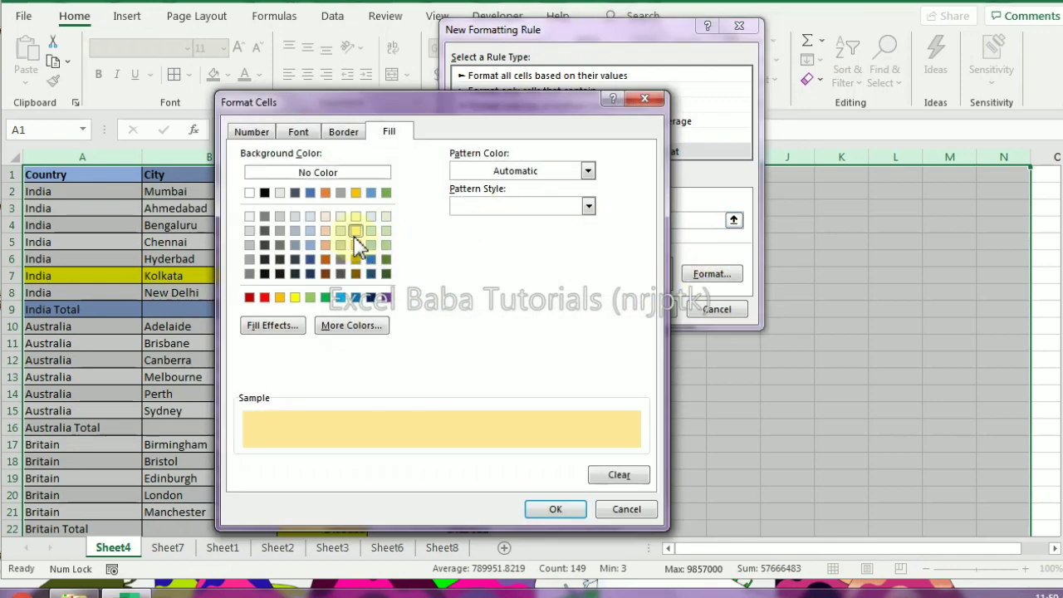
pyautogui.click(355, 259)
pyautogui.click(356, 298)
pyautogui.click(371, 298)
pyautogui.click(556, 509)
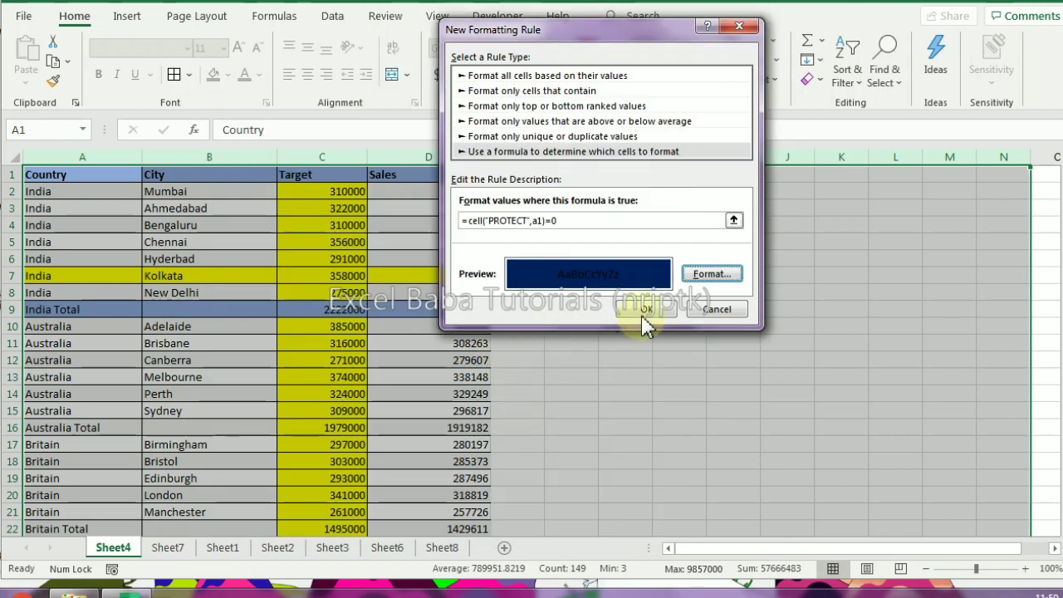
pyautogui.click(644, 311)
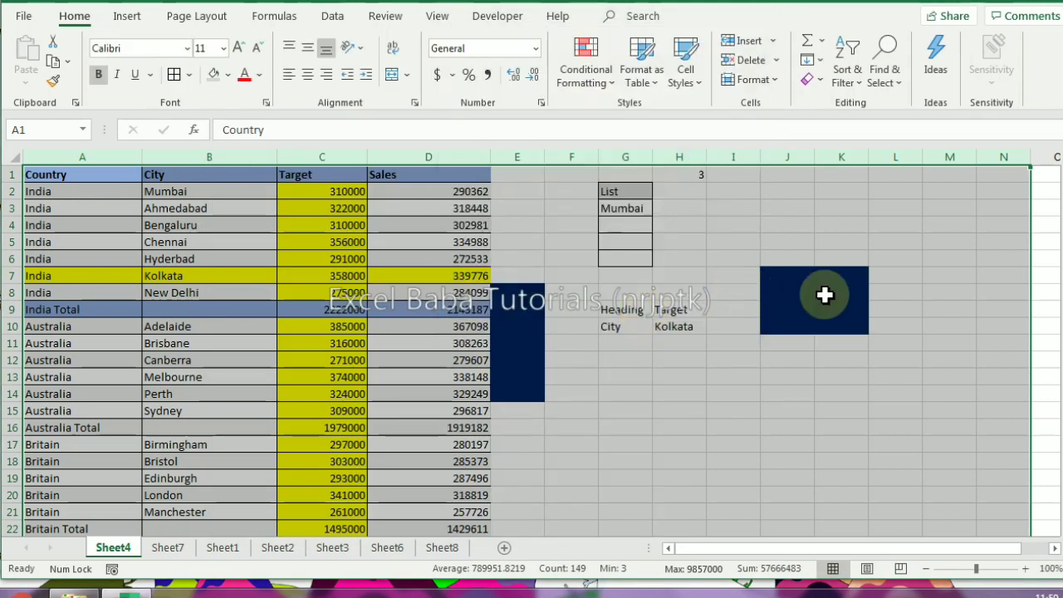
pyautogui.moveTo(537, 304); pyautogui.dragTo(524, 396)
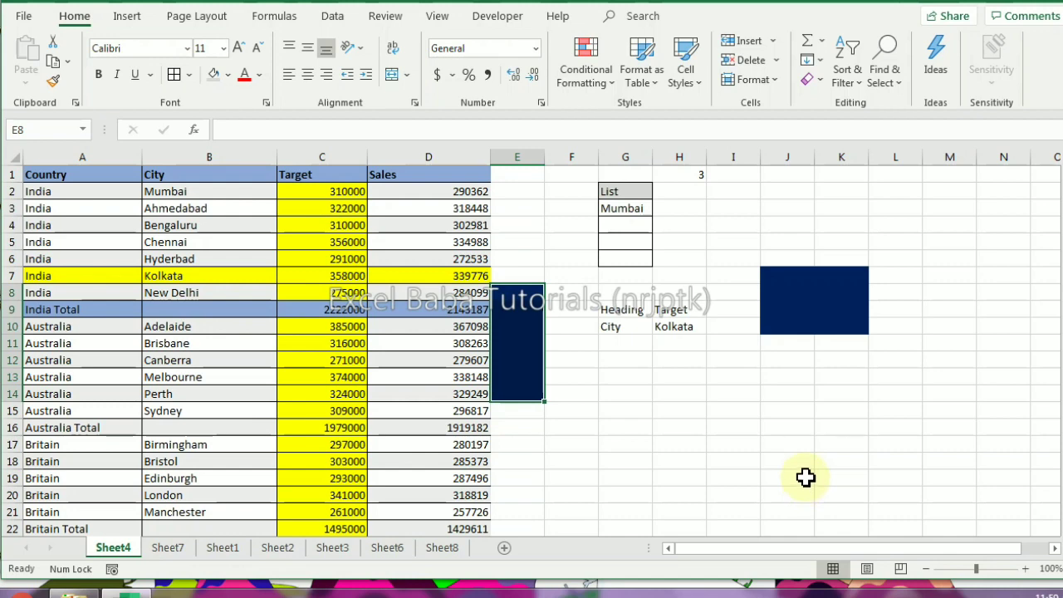
pyautogui.click(744, 592)
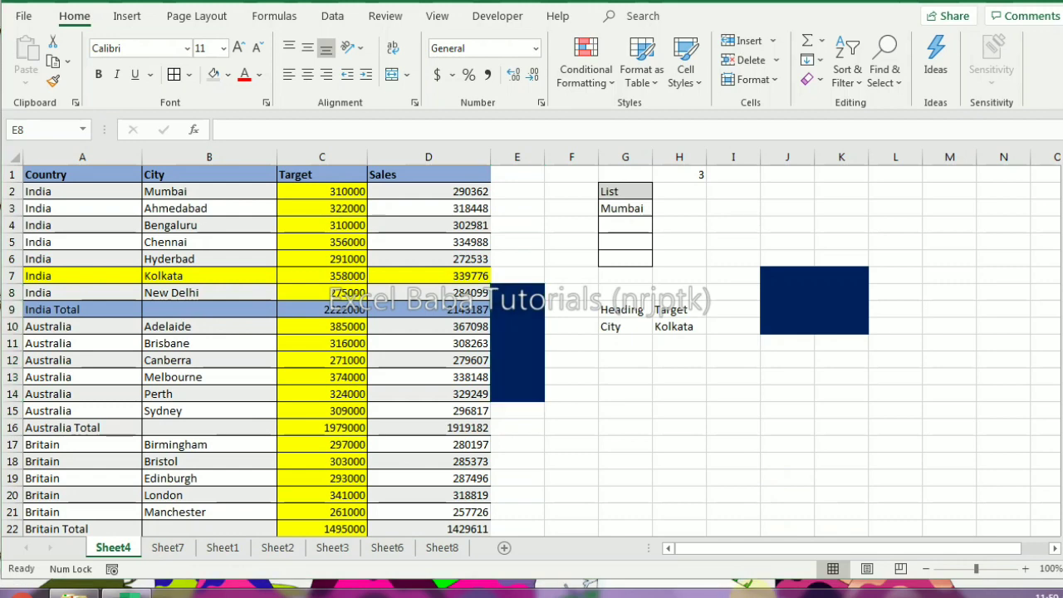